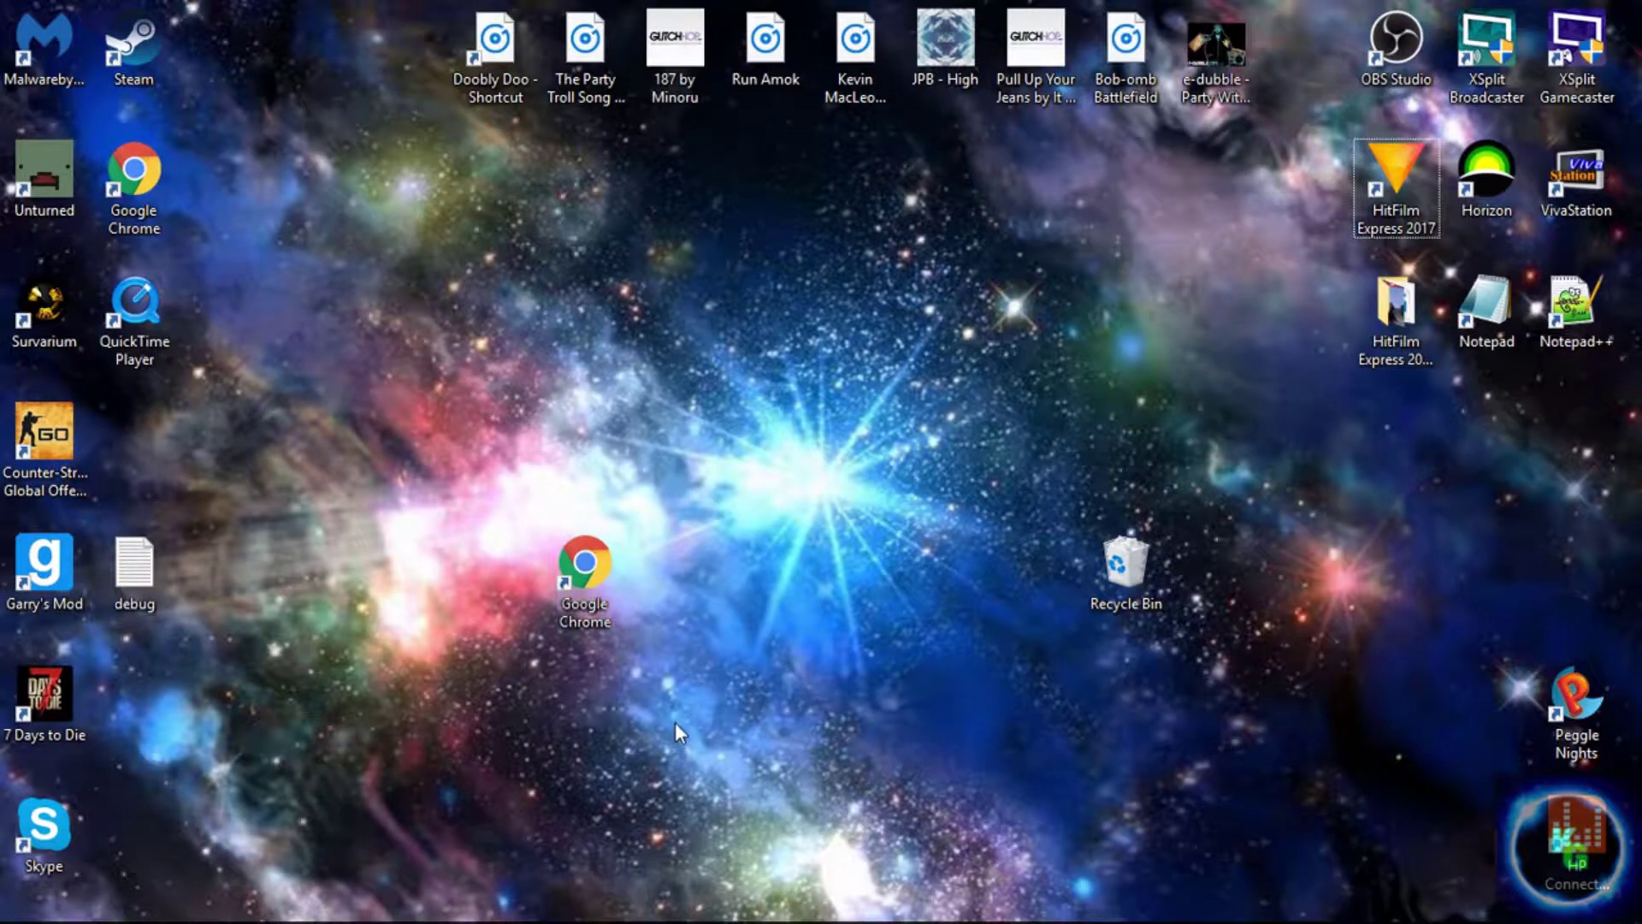
Step: Switch to OBS and restore its maximized window to a smaller one centred on the desktop
mouse_move(620, 921)
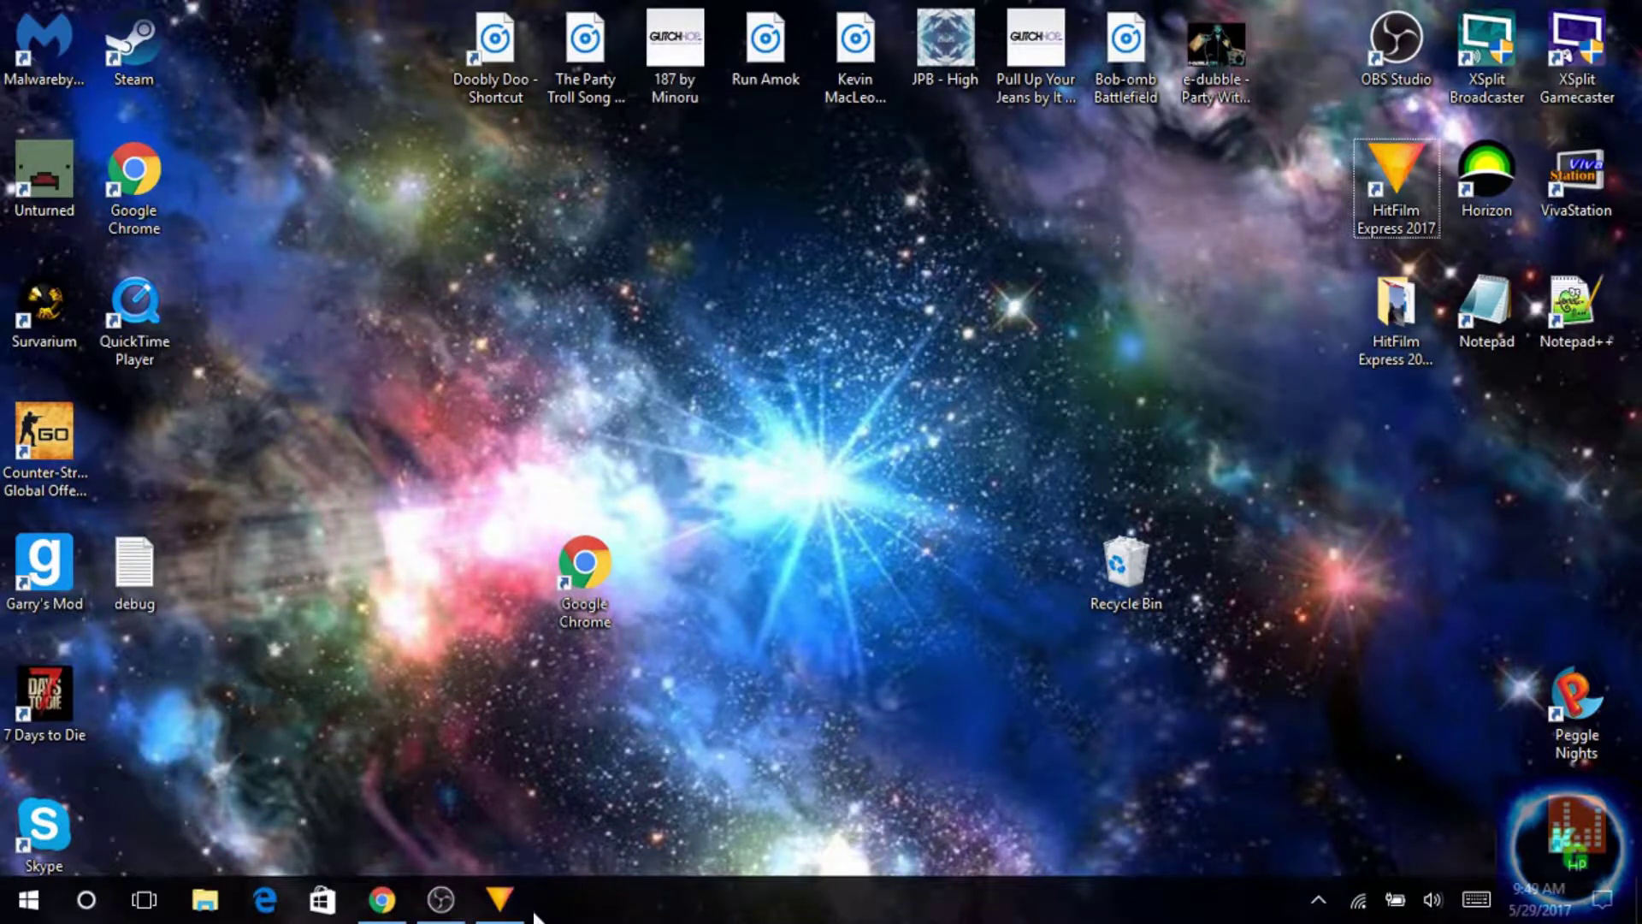
left_click(450, 919)
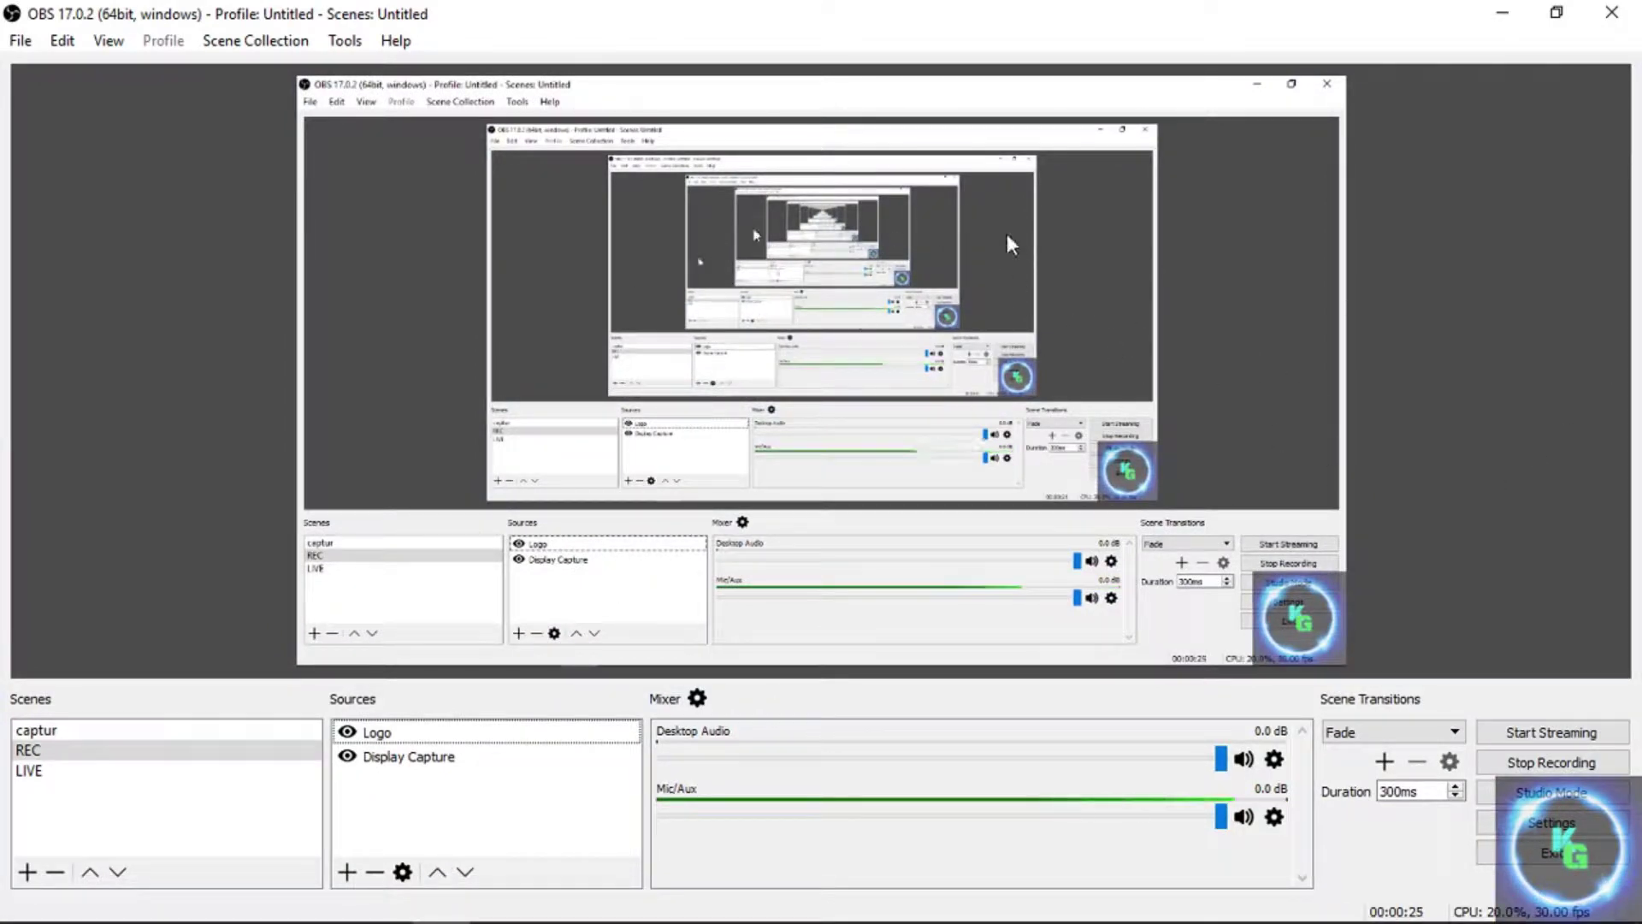
left_click_drag(1121, 8, 751, 34)
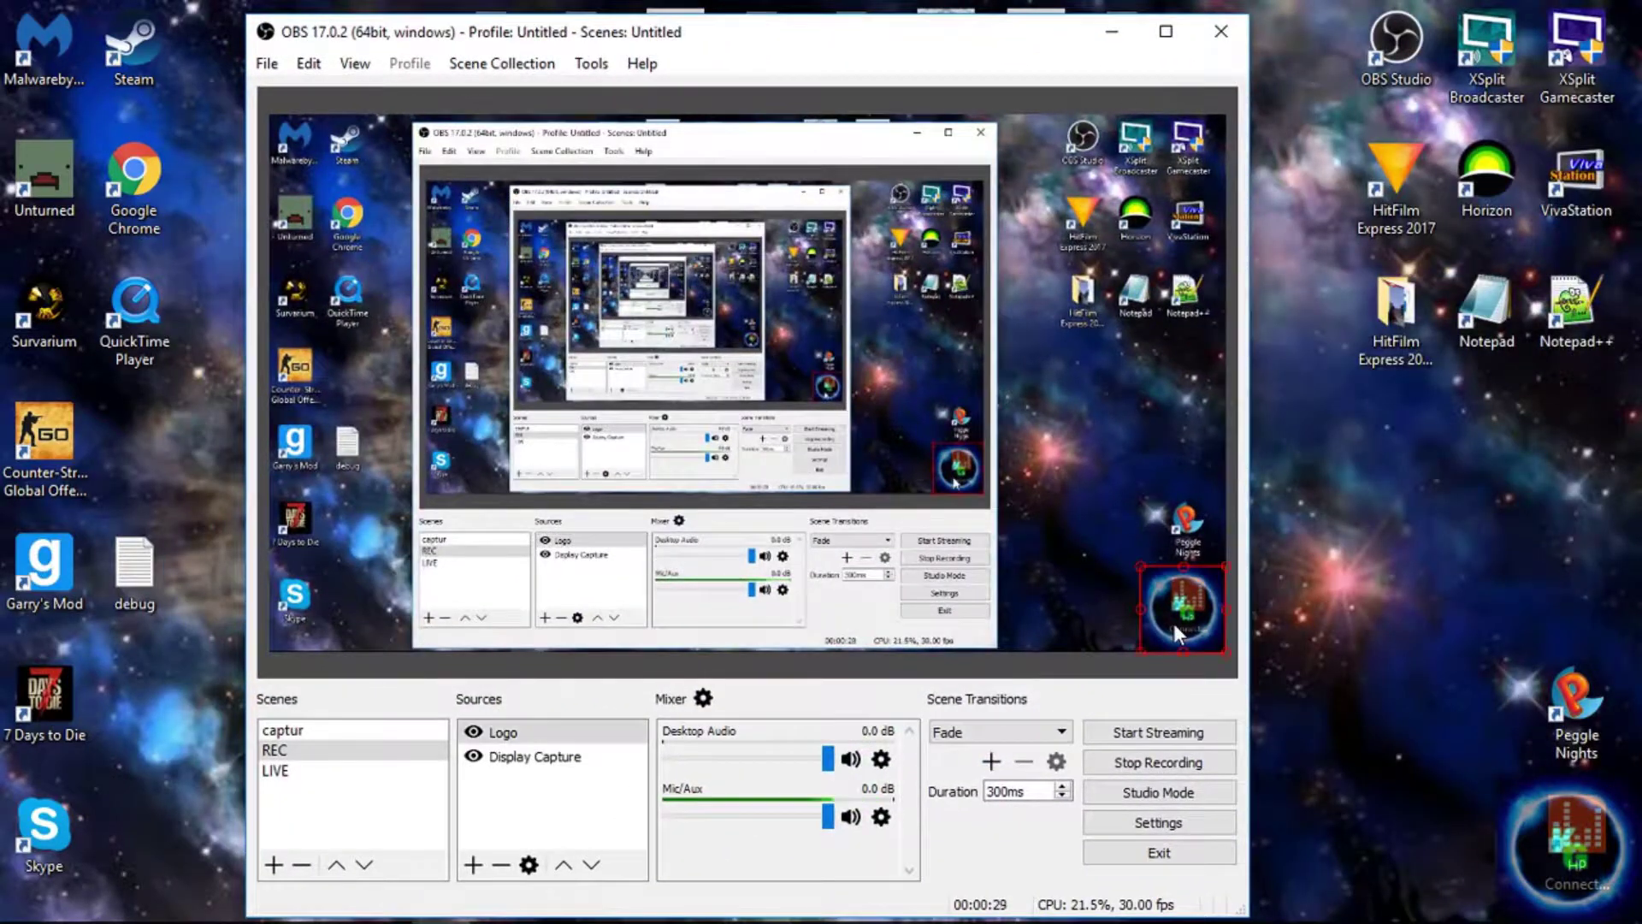
Step: Add a new BrowserSource to the REC scene, keeping the default name
left_click(638, 742)
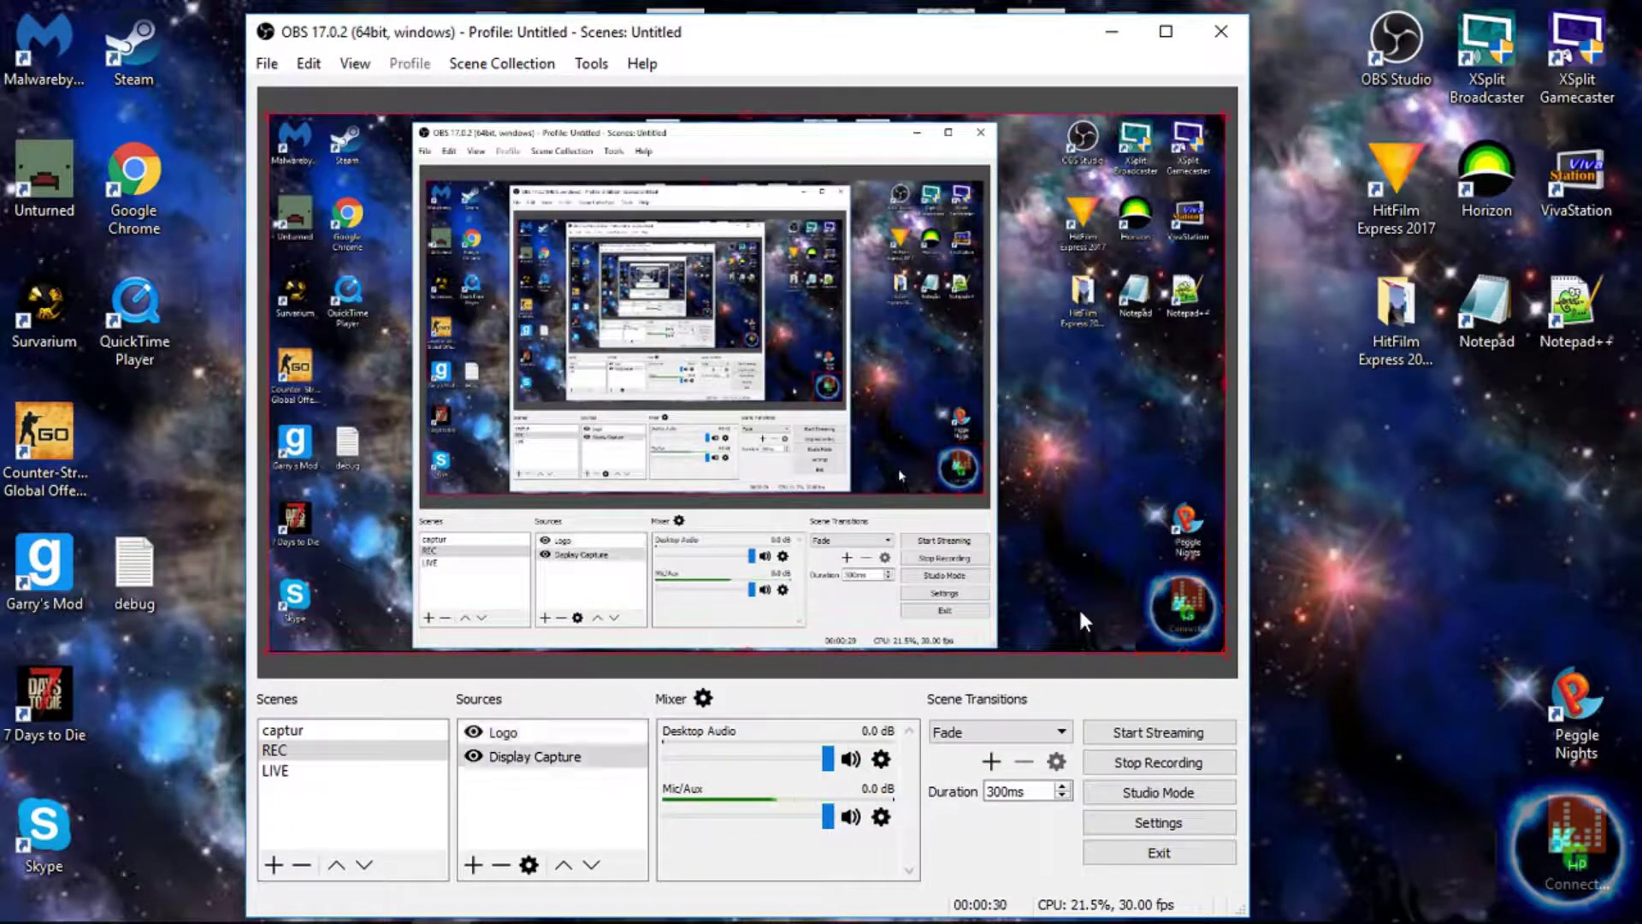
left_click(542, 784)
right_click(525, 787)
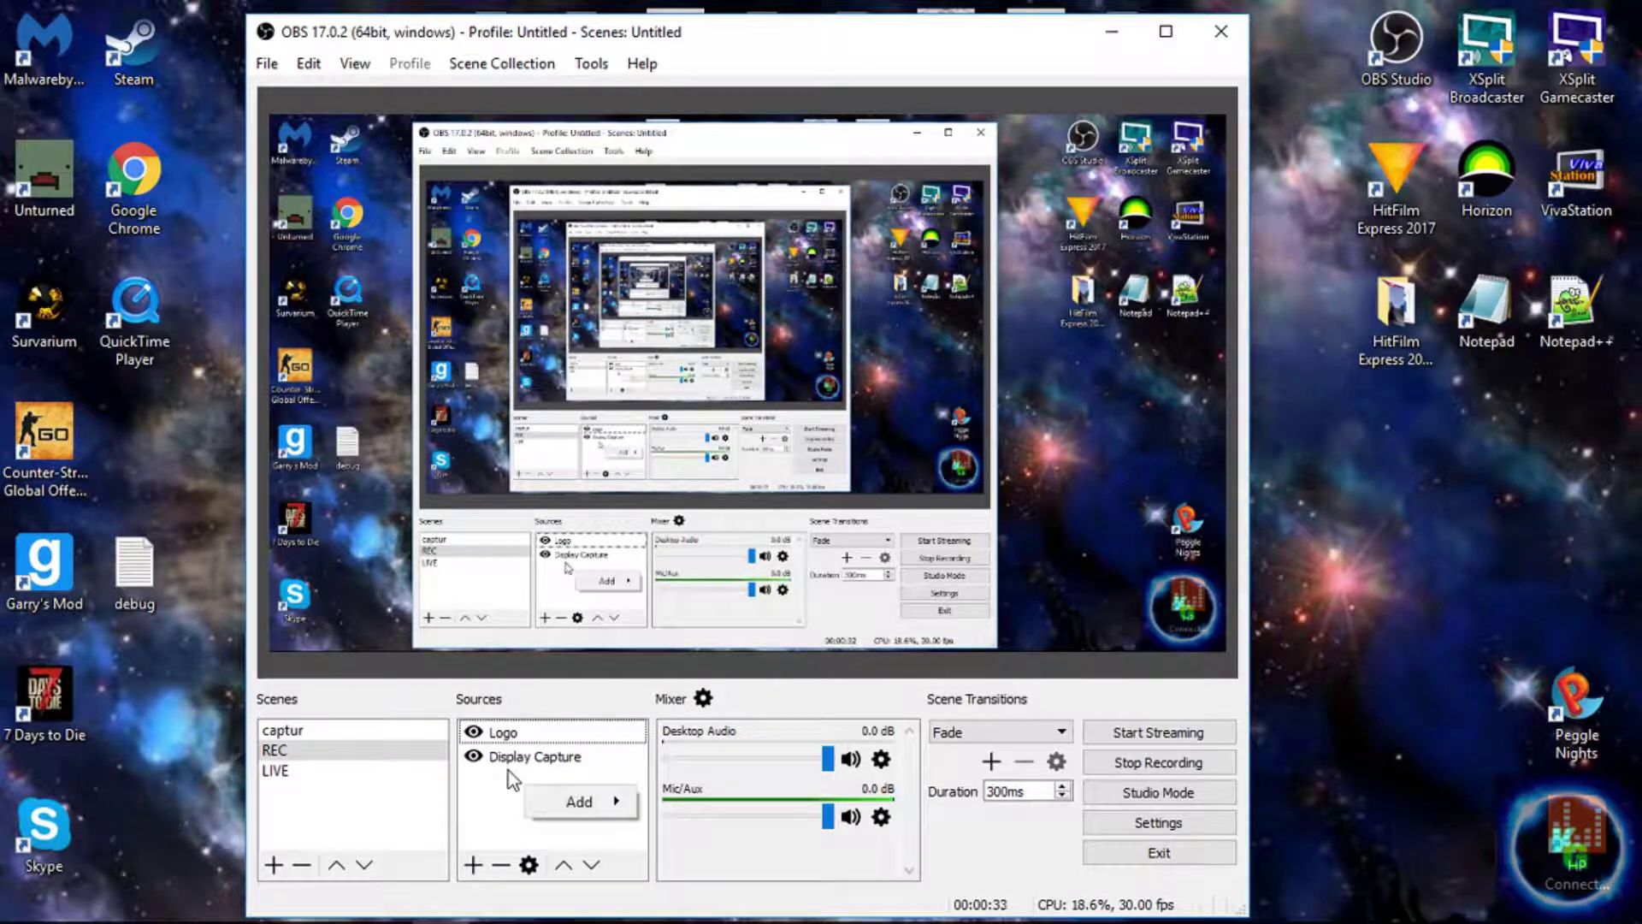
mouse_move(546, 799)
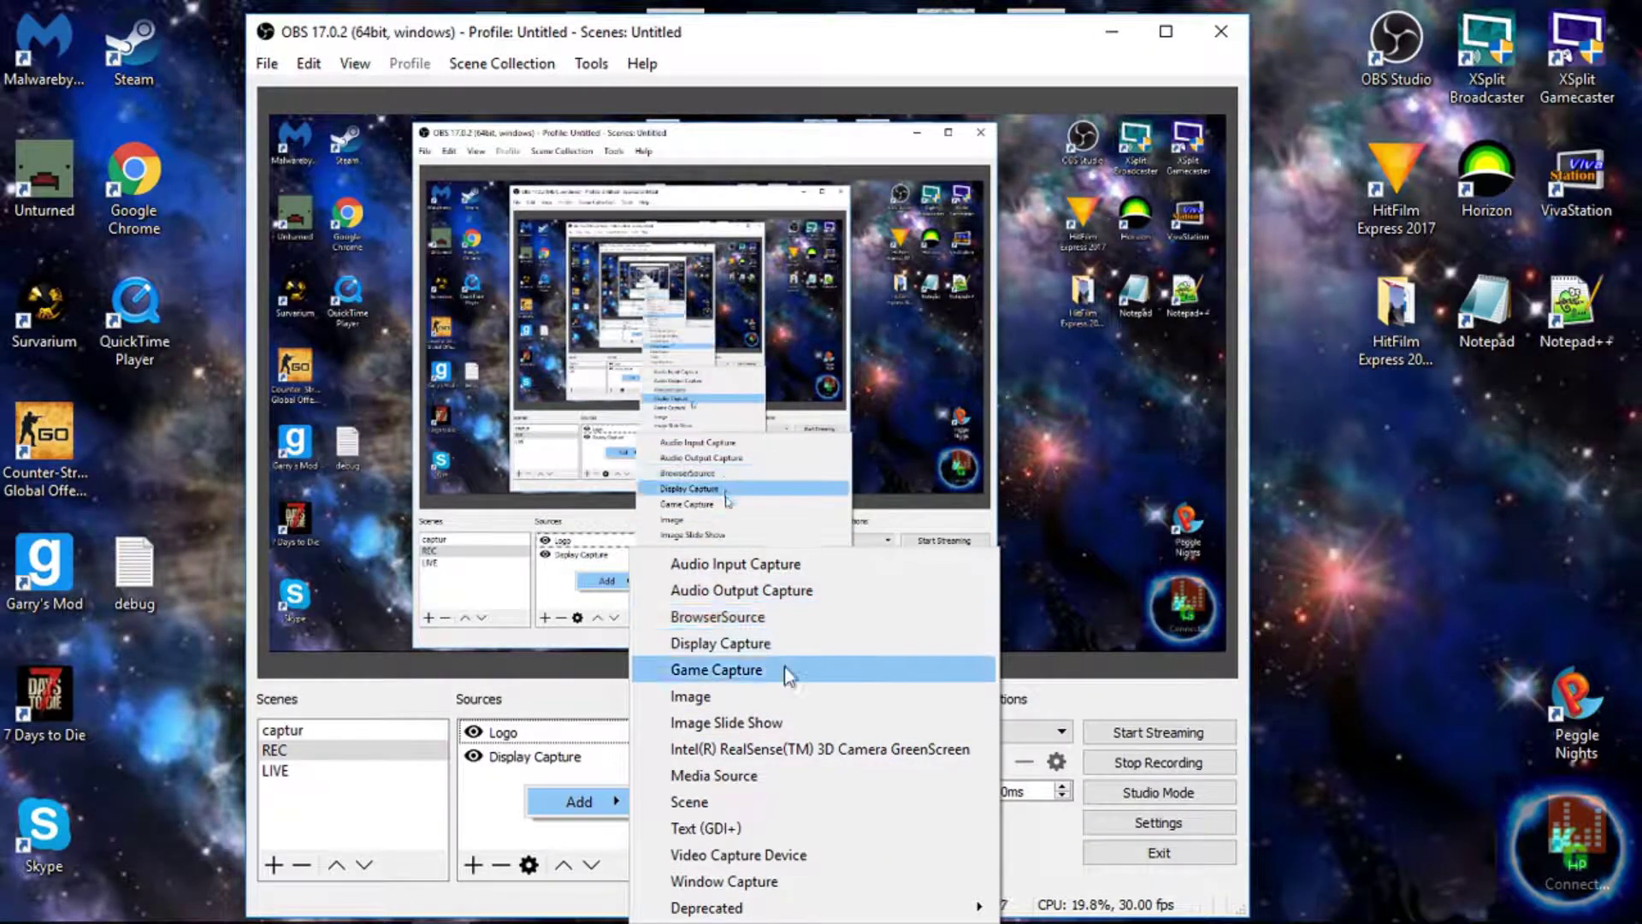
left_click(737, 616)
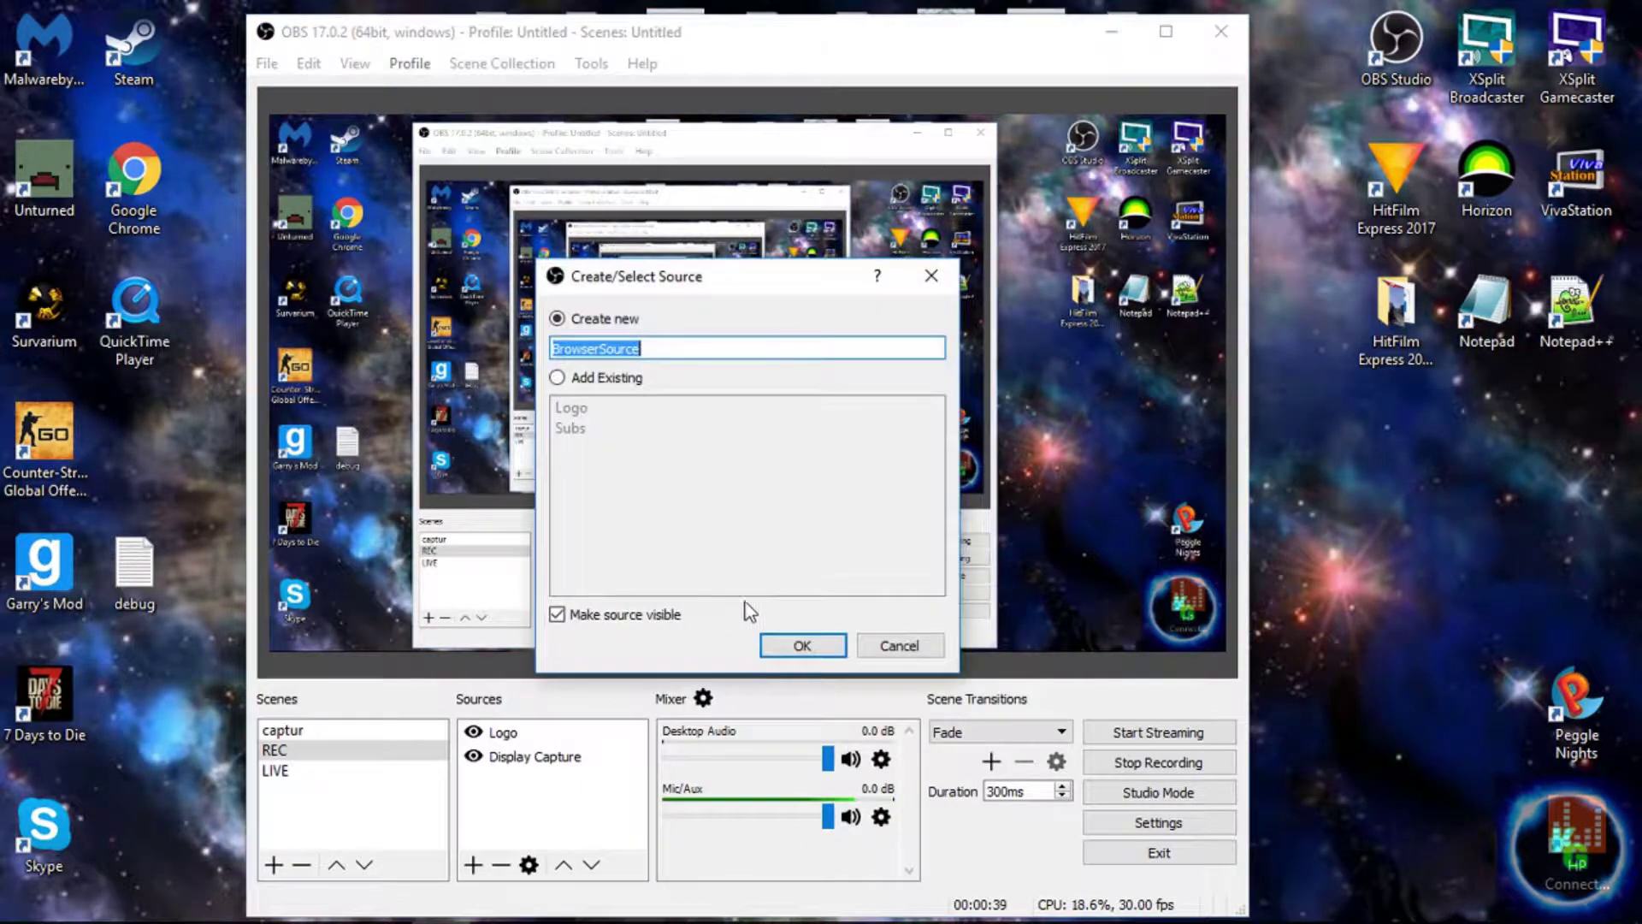
left_click(797, 648)
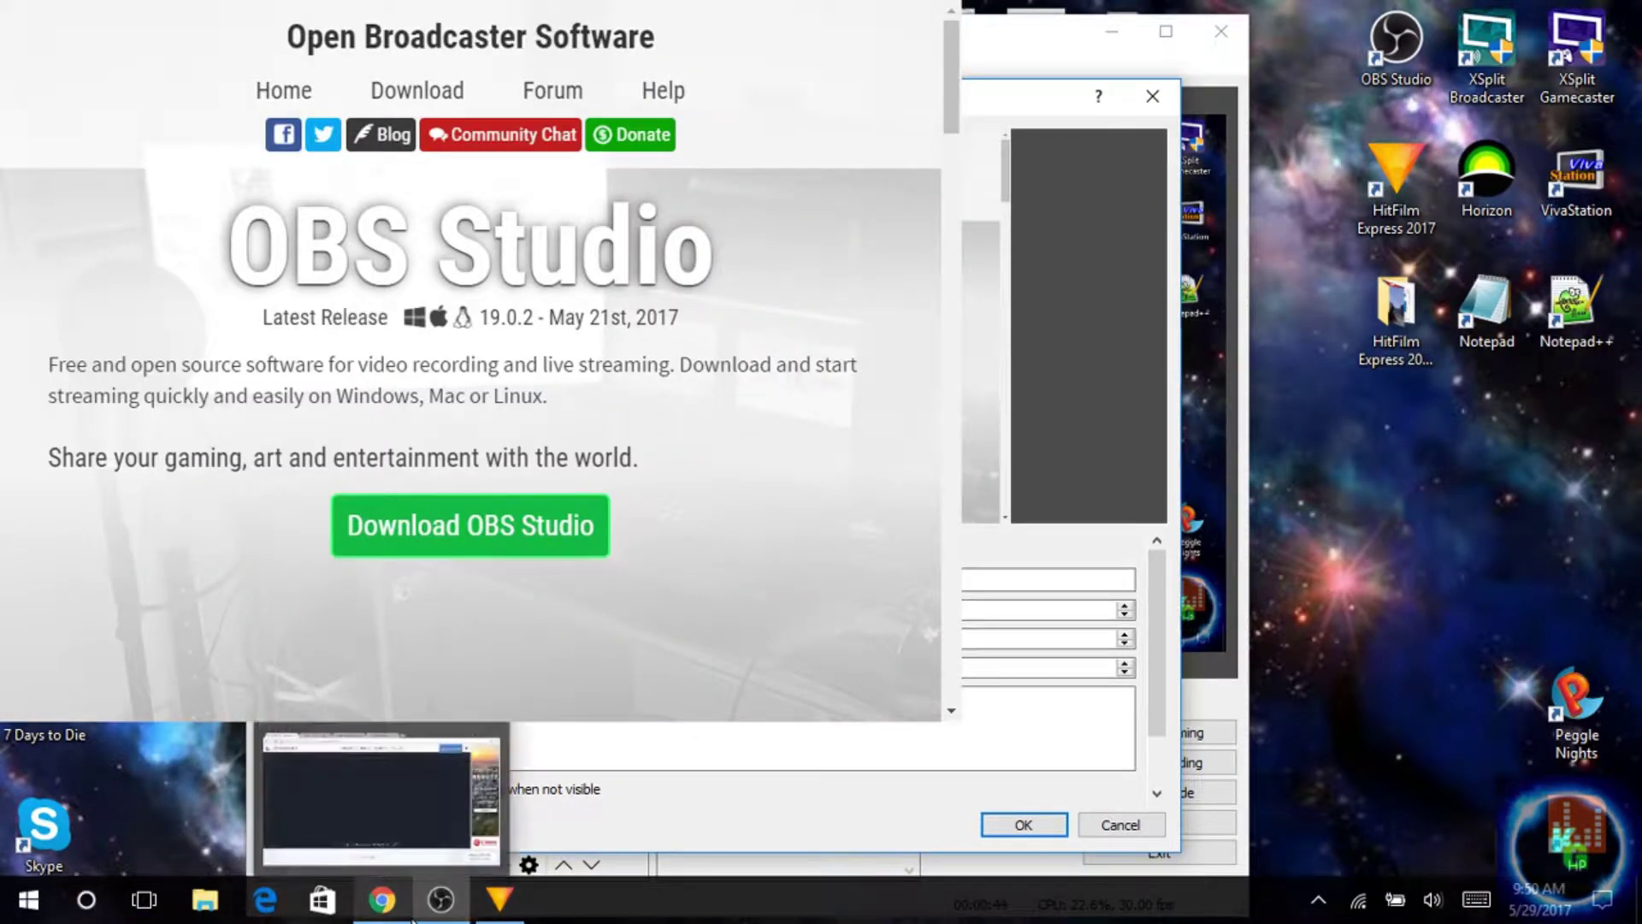
Step: Switch to Chrome and copy the web address of the NoahJ456 realtime subscriber count page
left_click(402, 907)
key("ctrl+t")
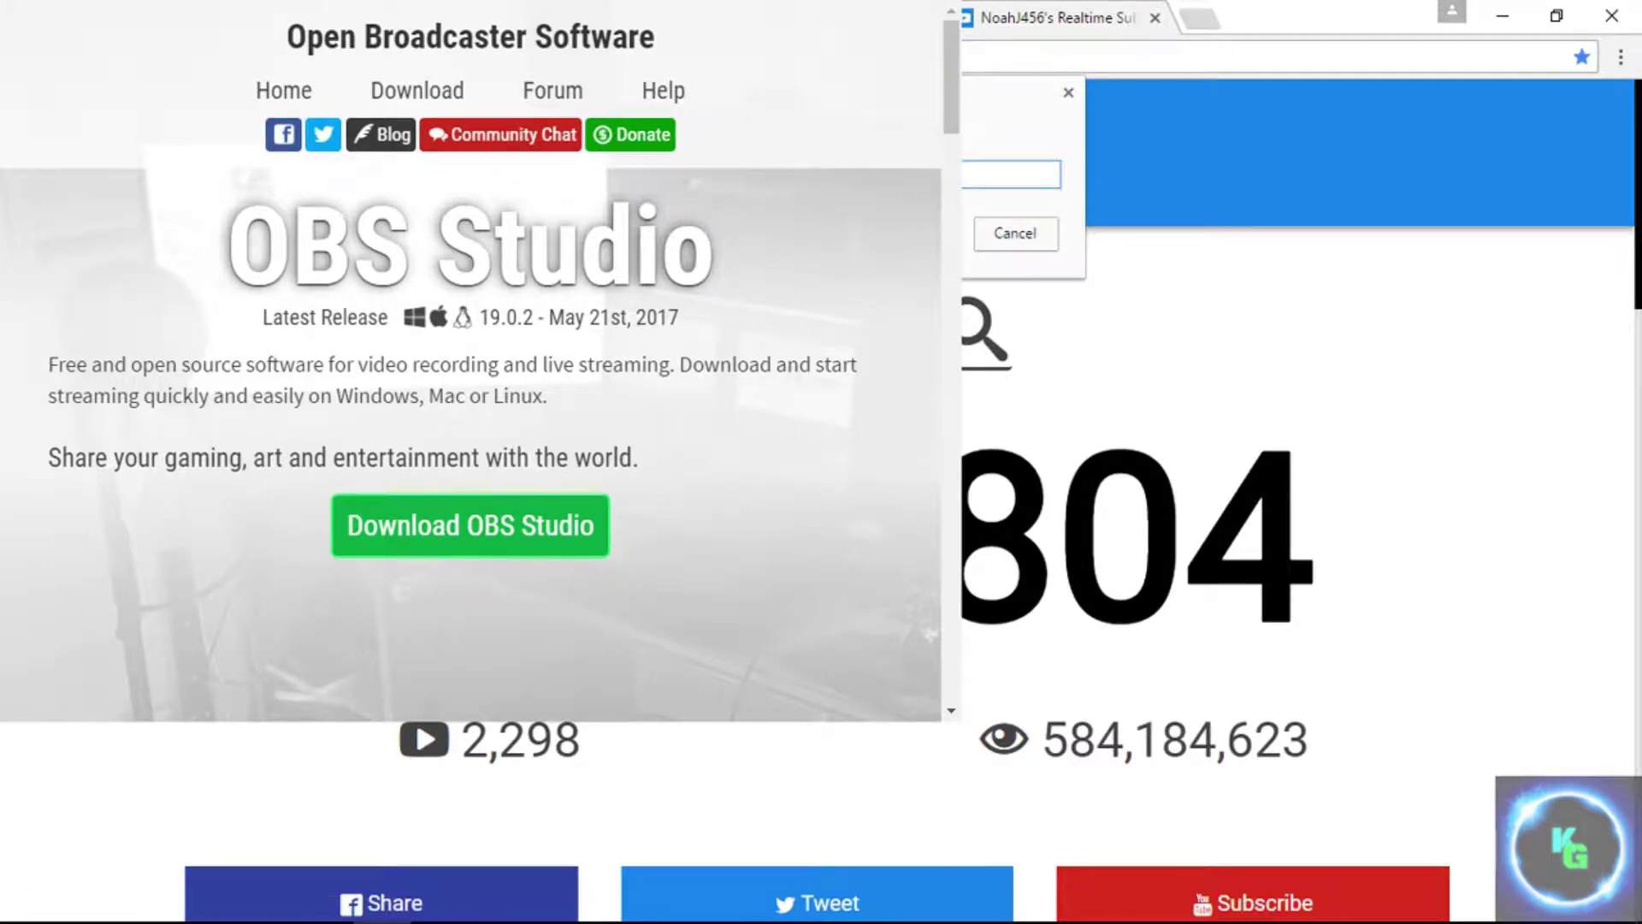
left_click(997, 233)
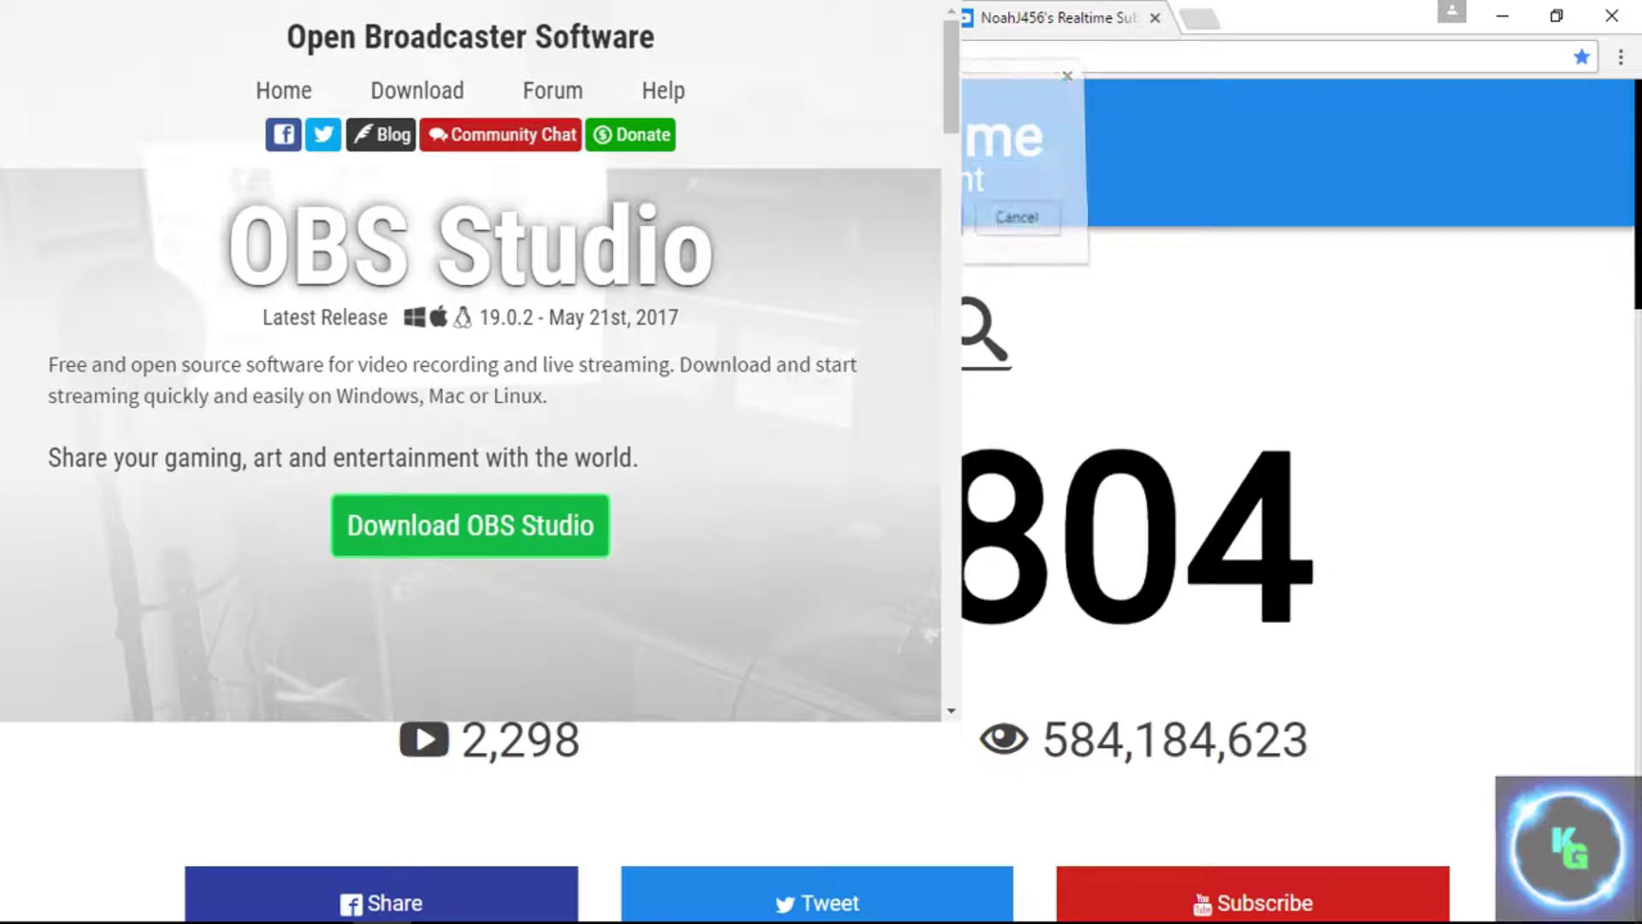
right_click(1066, 48)
left_click(1135, 140)
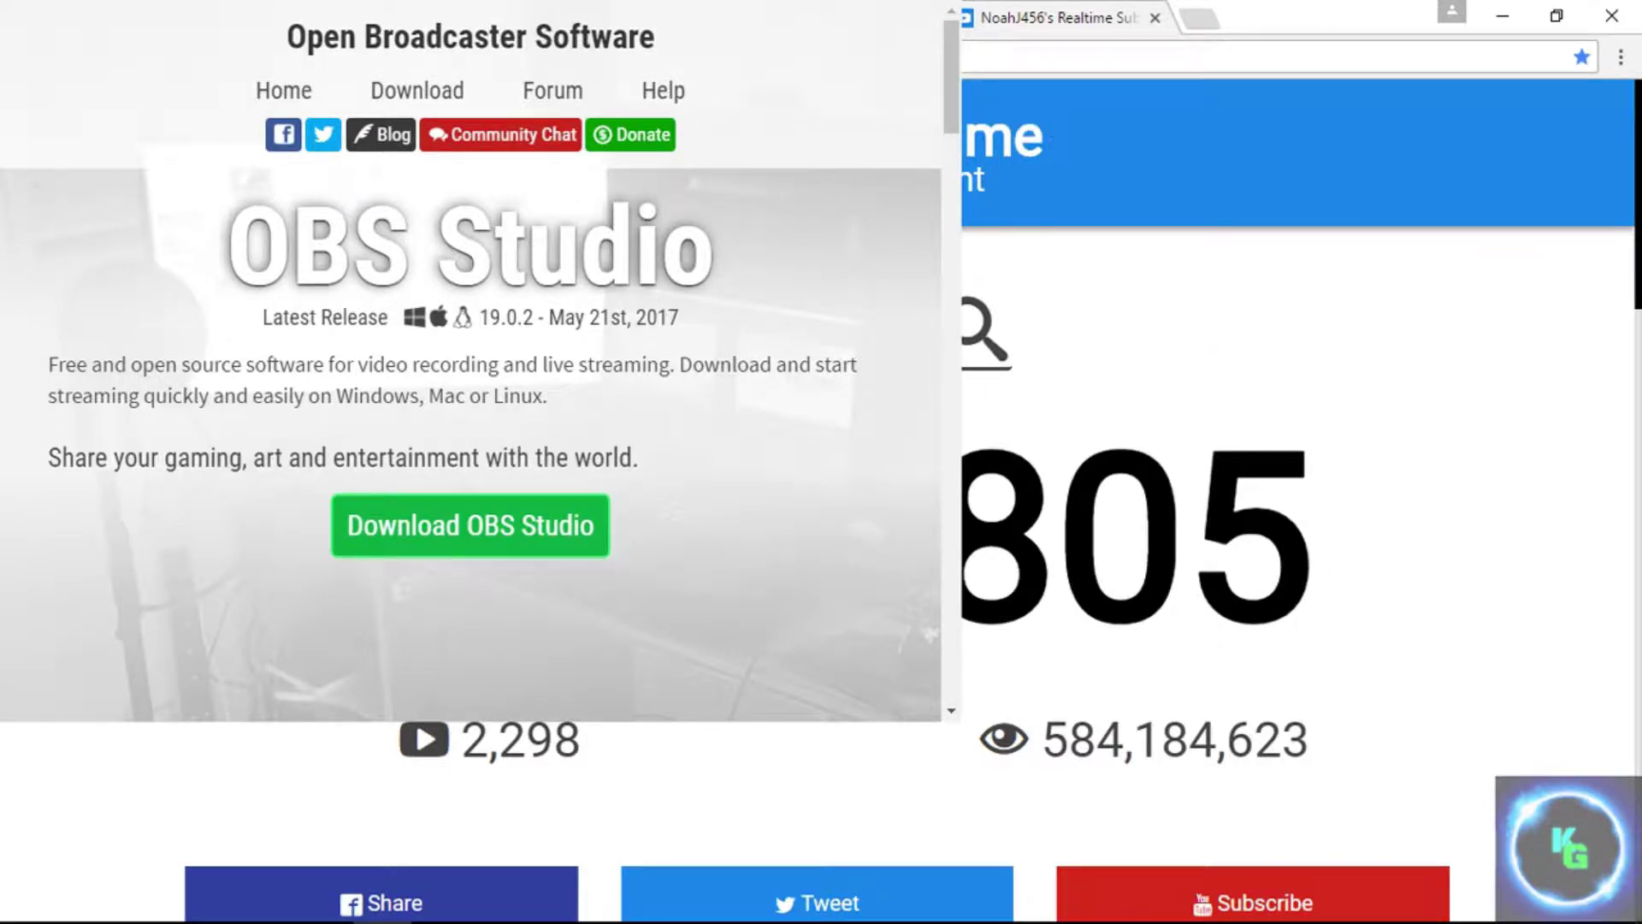
Step: Return to OBS and set the browser source's URL to the copied subscriber count address, then confirm its properties
left_click(441, 898)
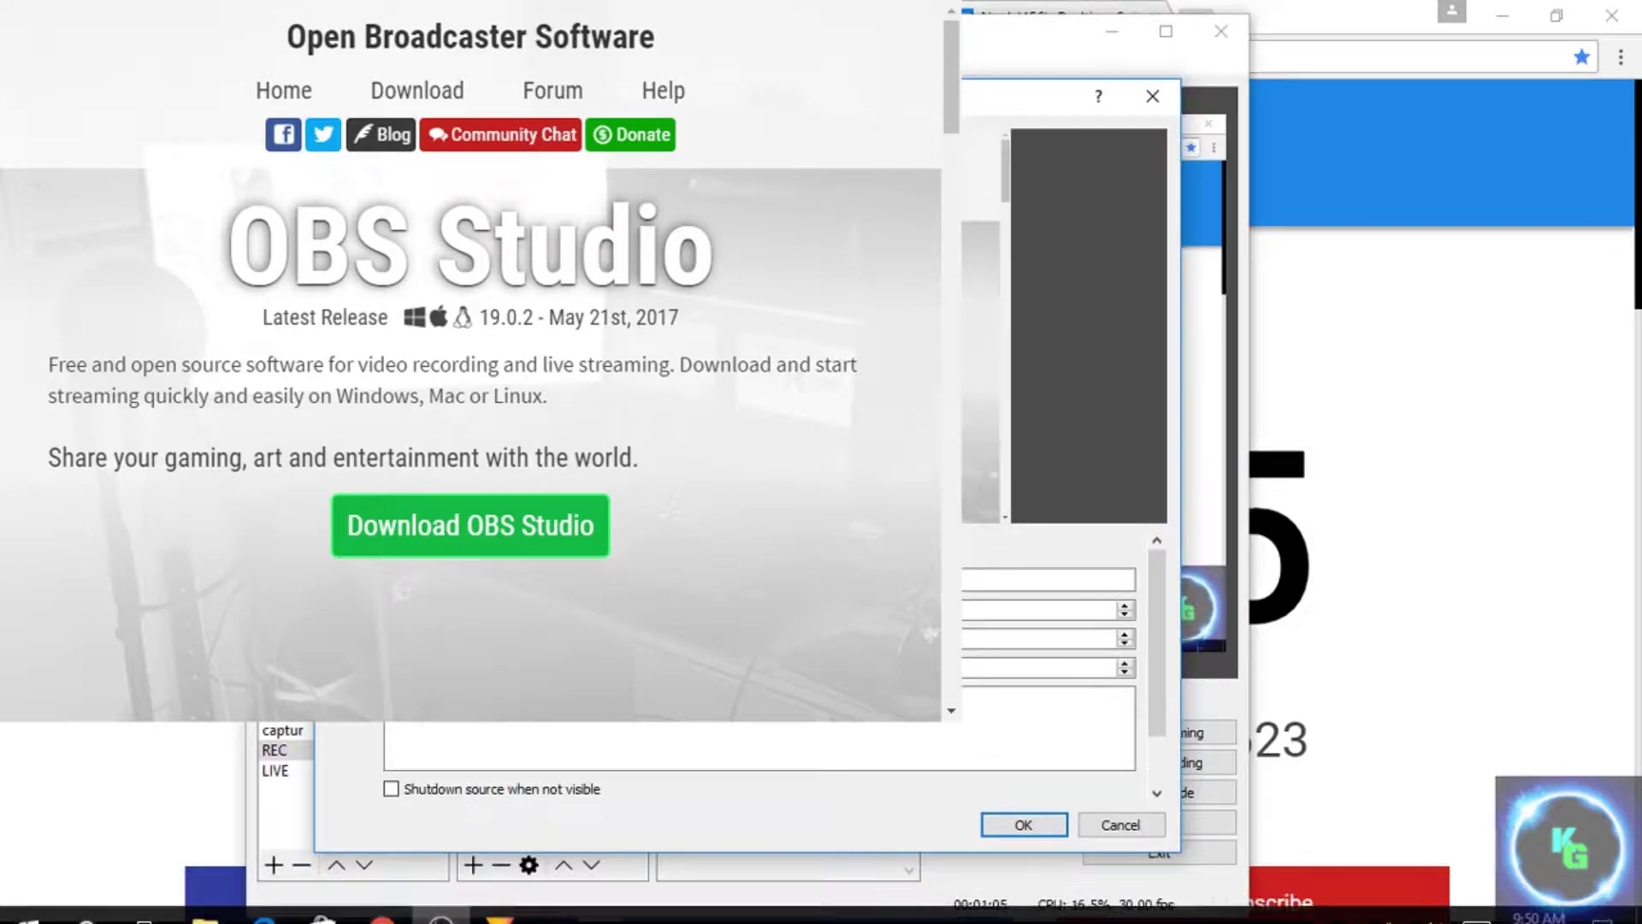
right_click(603, 579)
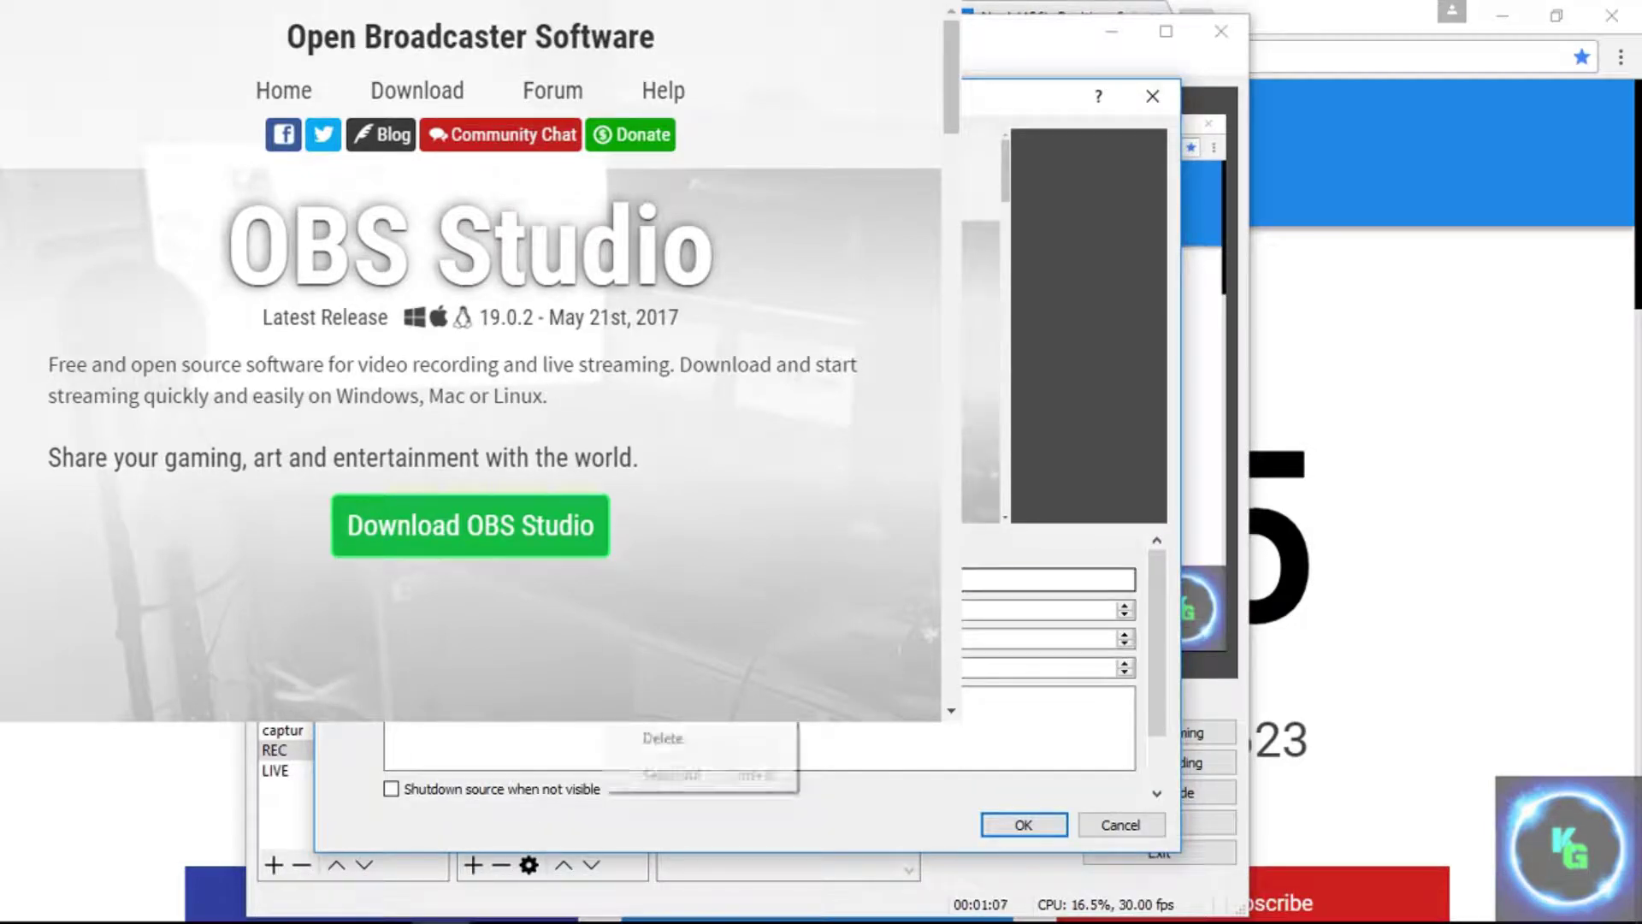
left_click(671, 718)
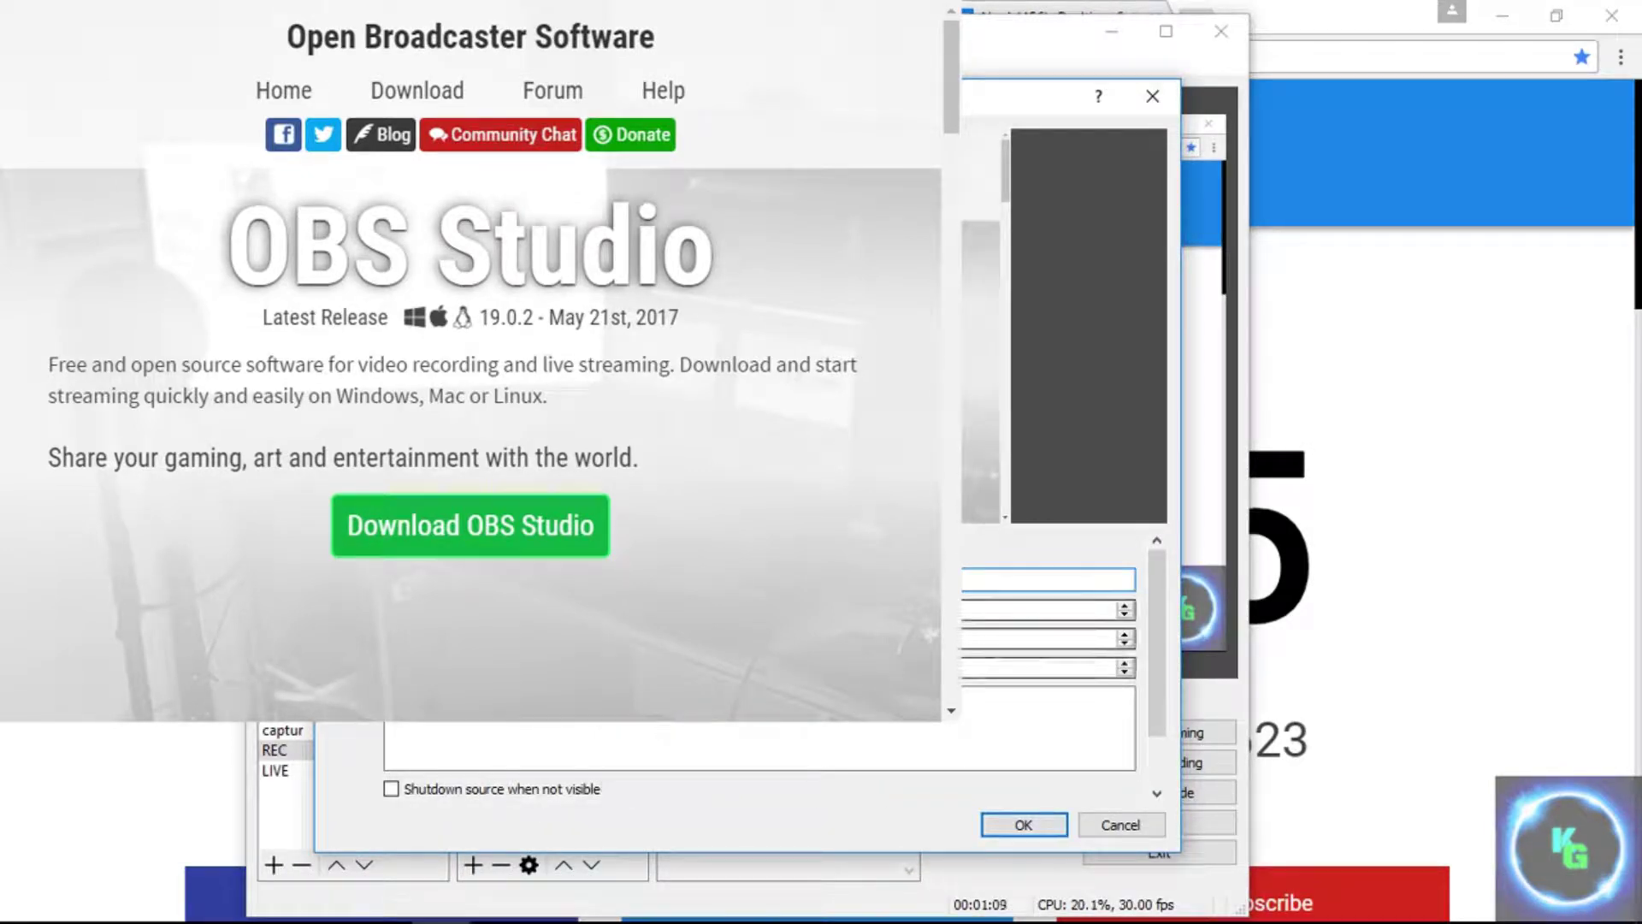
left_click(1014, 826)
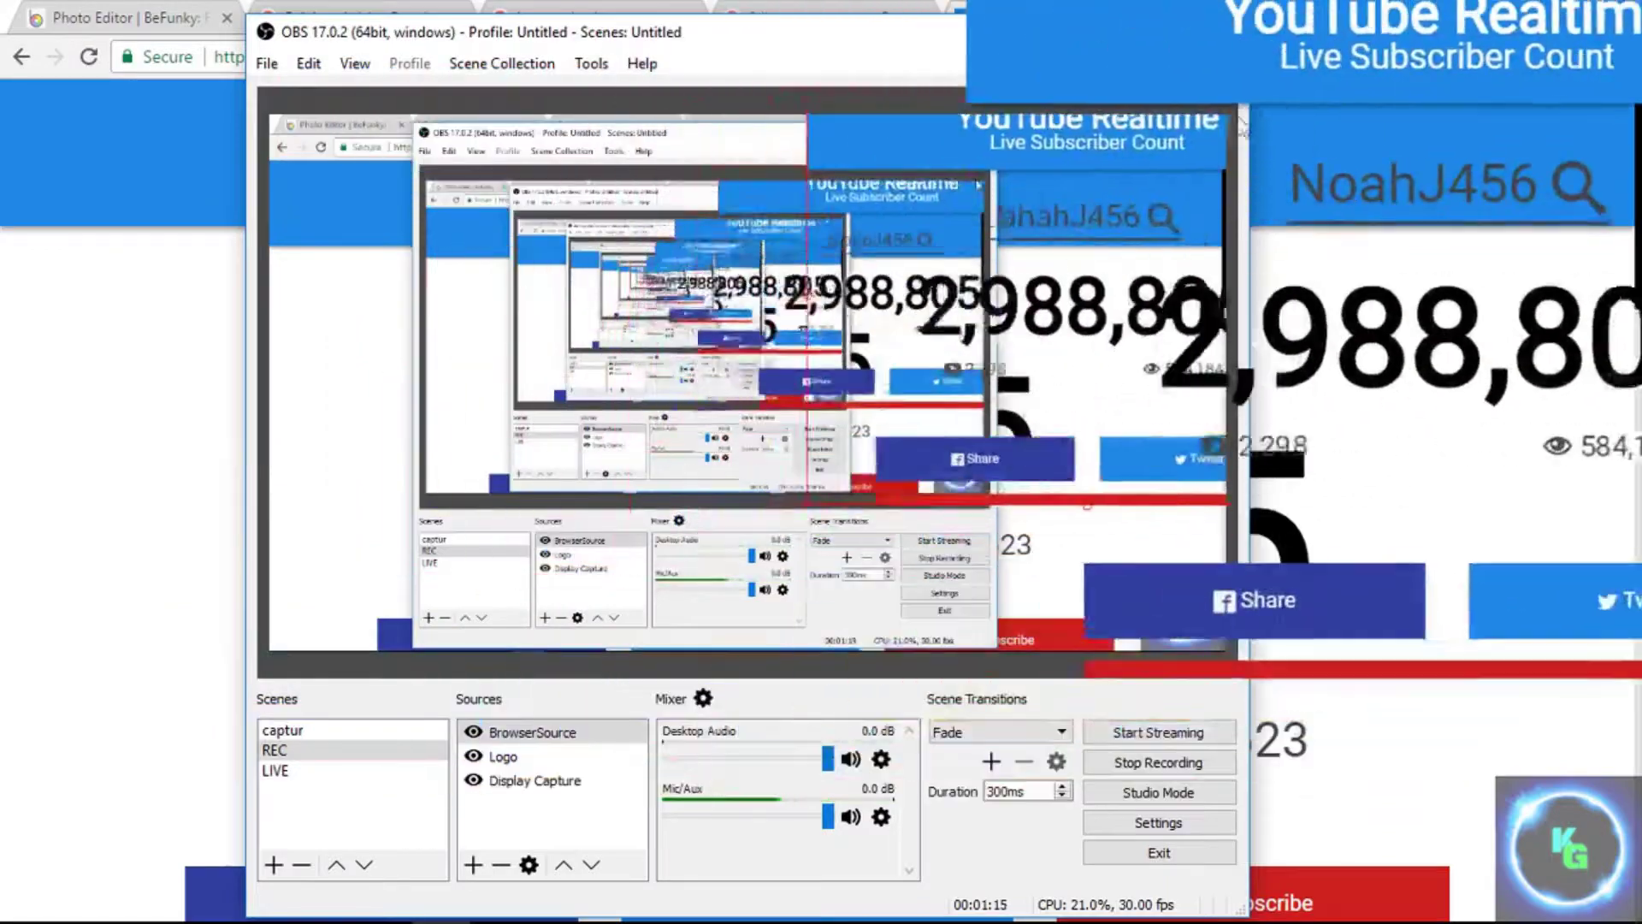
Step: Move the subscriber count source to the middle of the canvas and review its properties
left_click_drag(1226, 207, 932, 305)
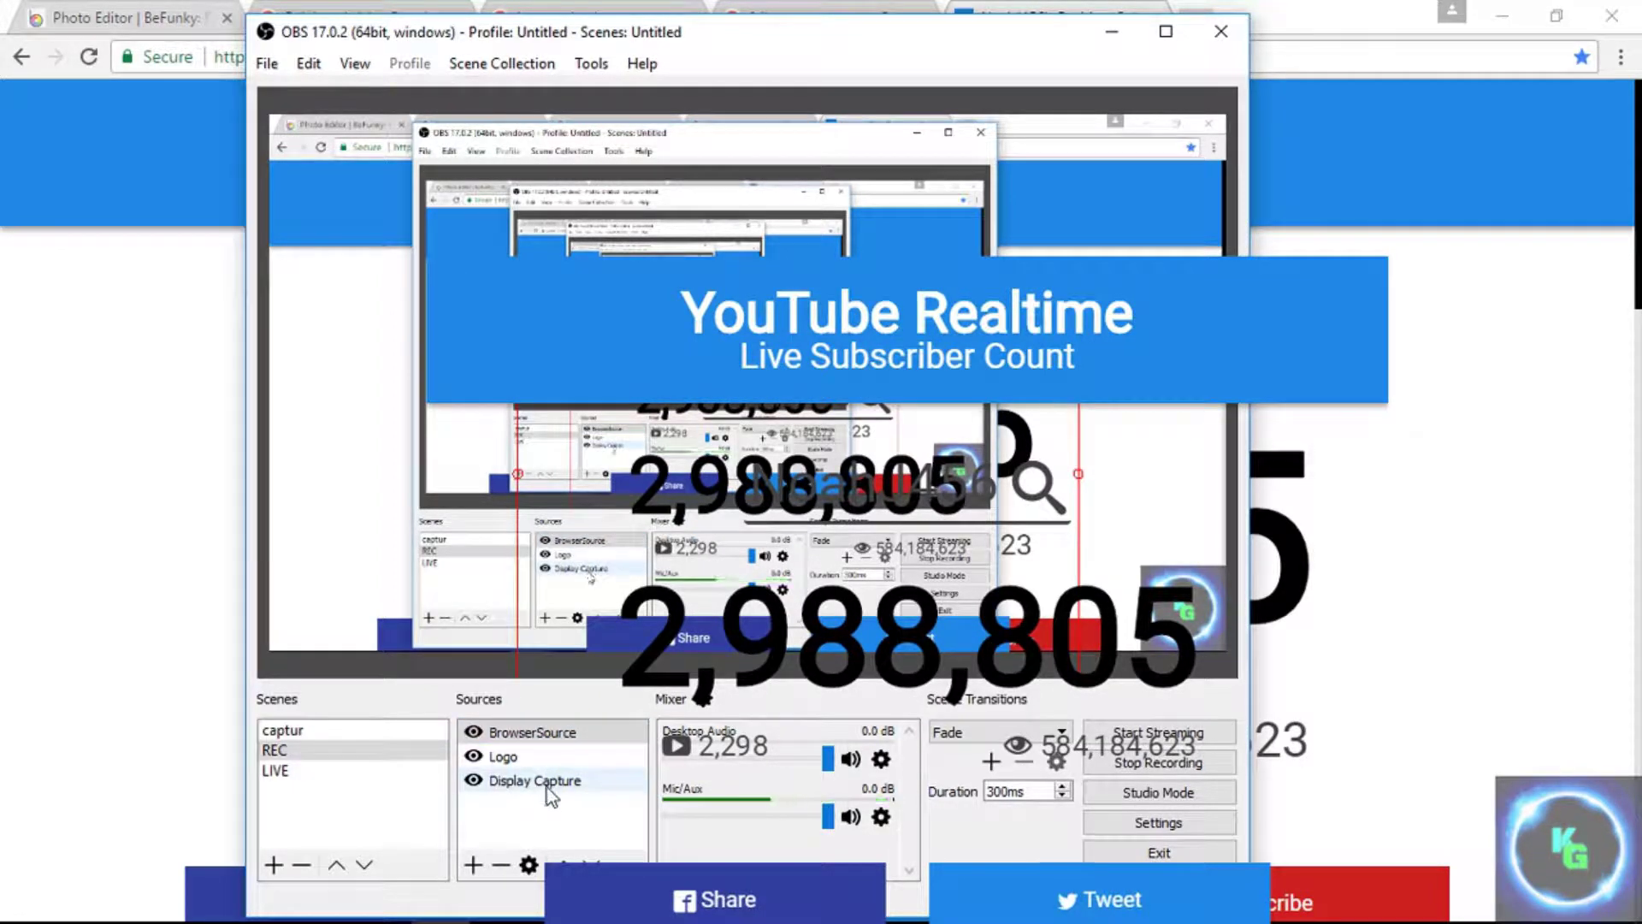
double_click(542, 735)
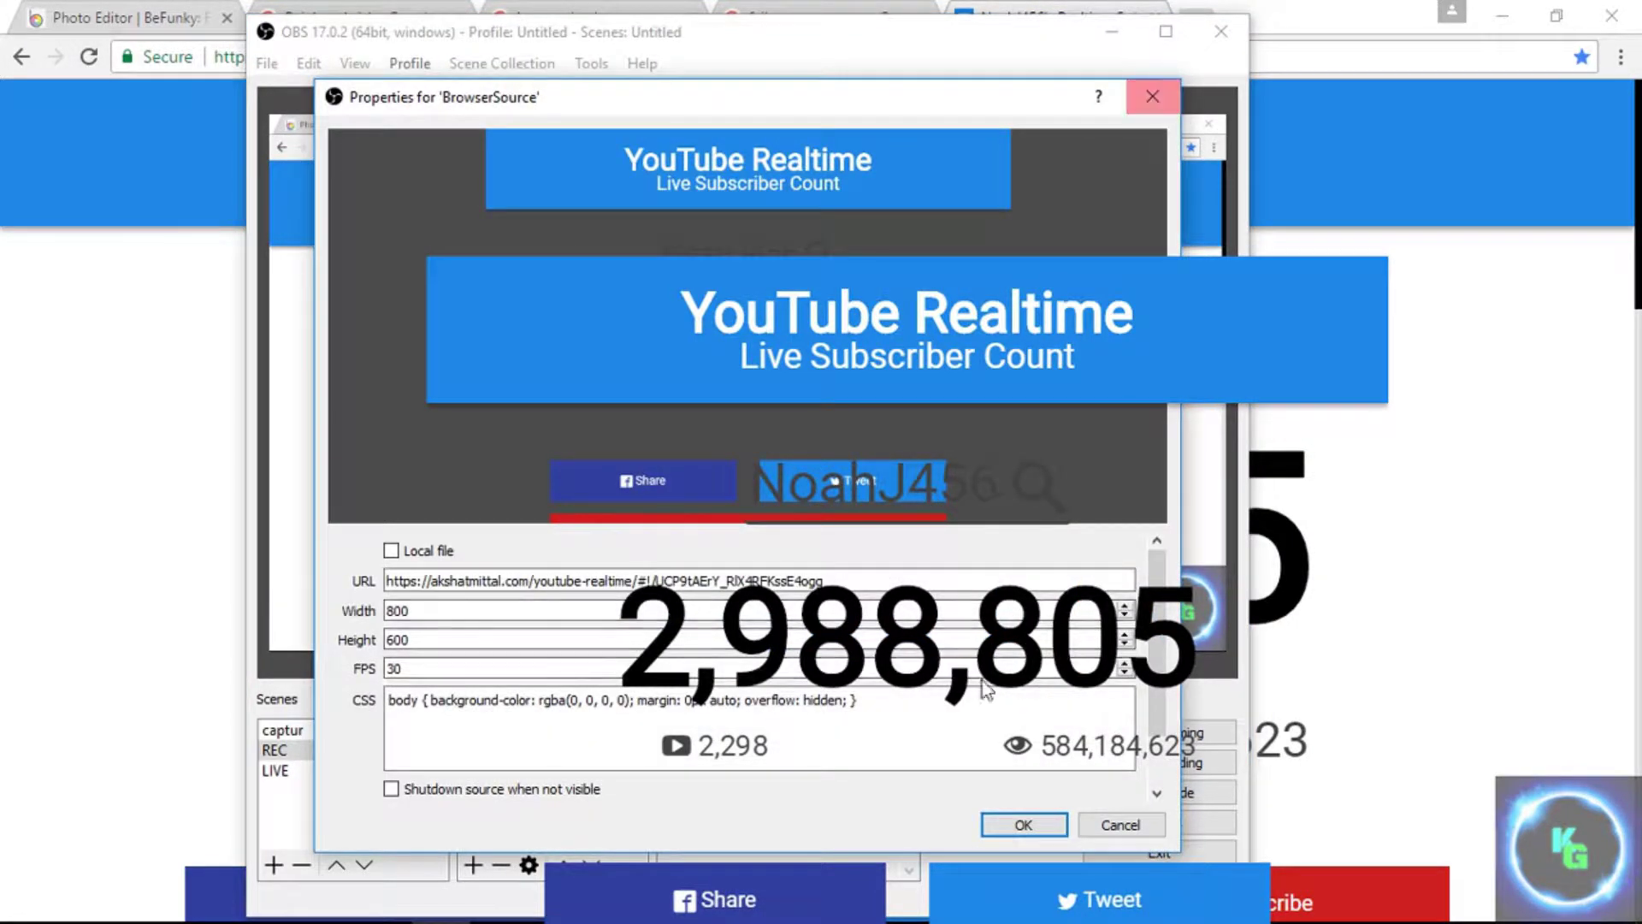
left_click(1022, 823)
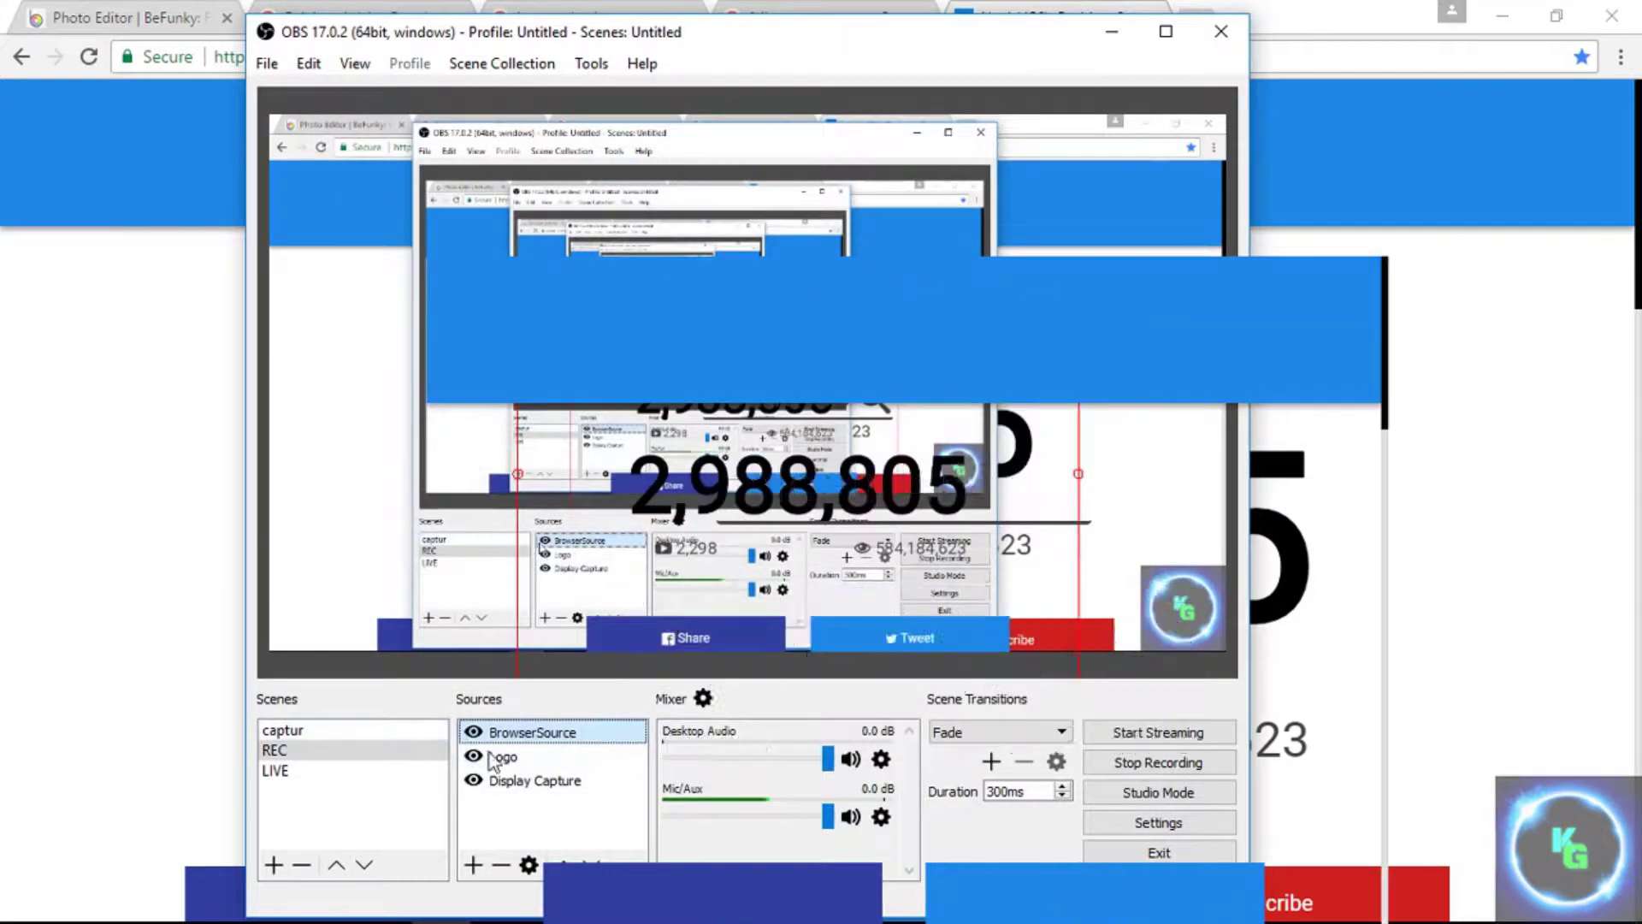
Step: Add a Crop/Pad filter to BrowserSource
right_click(512, 728)
right_click(561, 736)
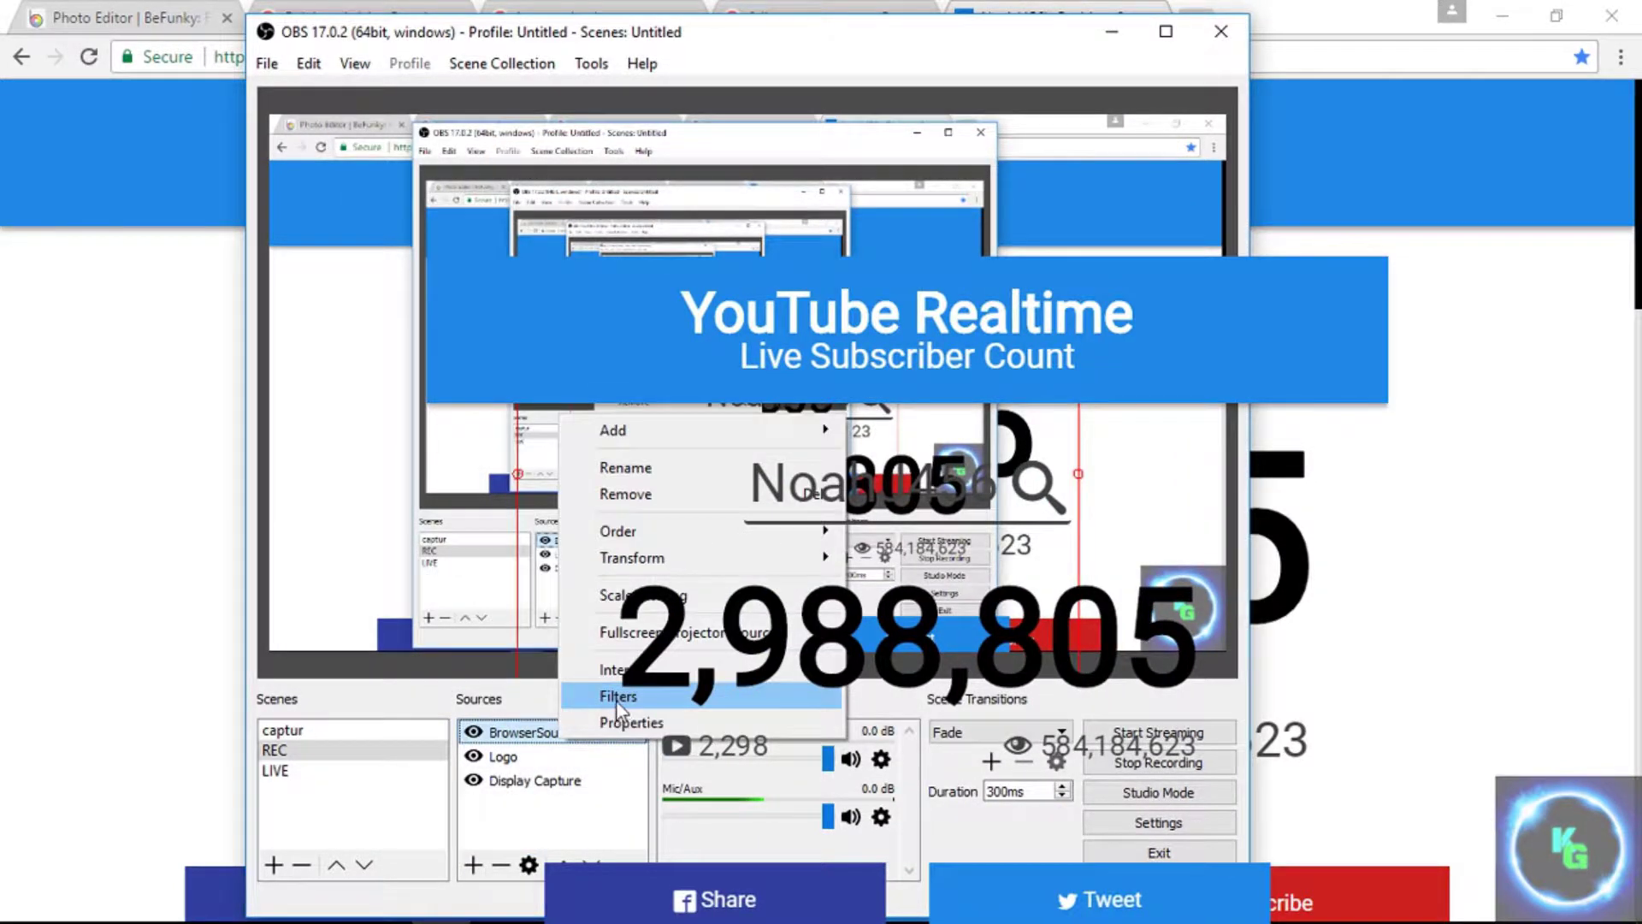
left_click(616, 697)
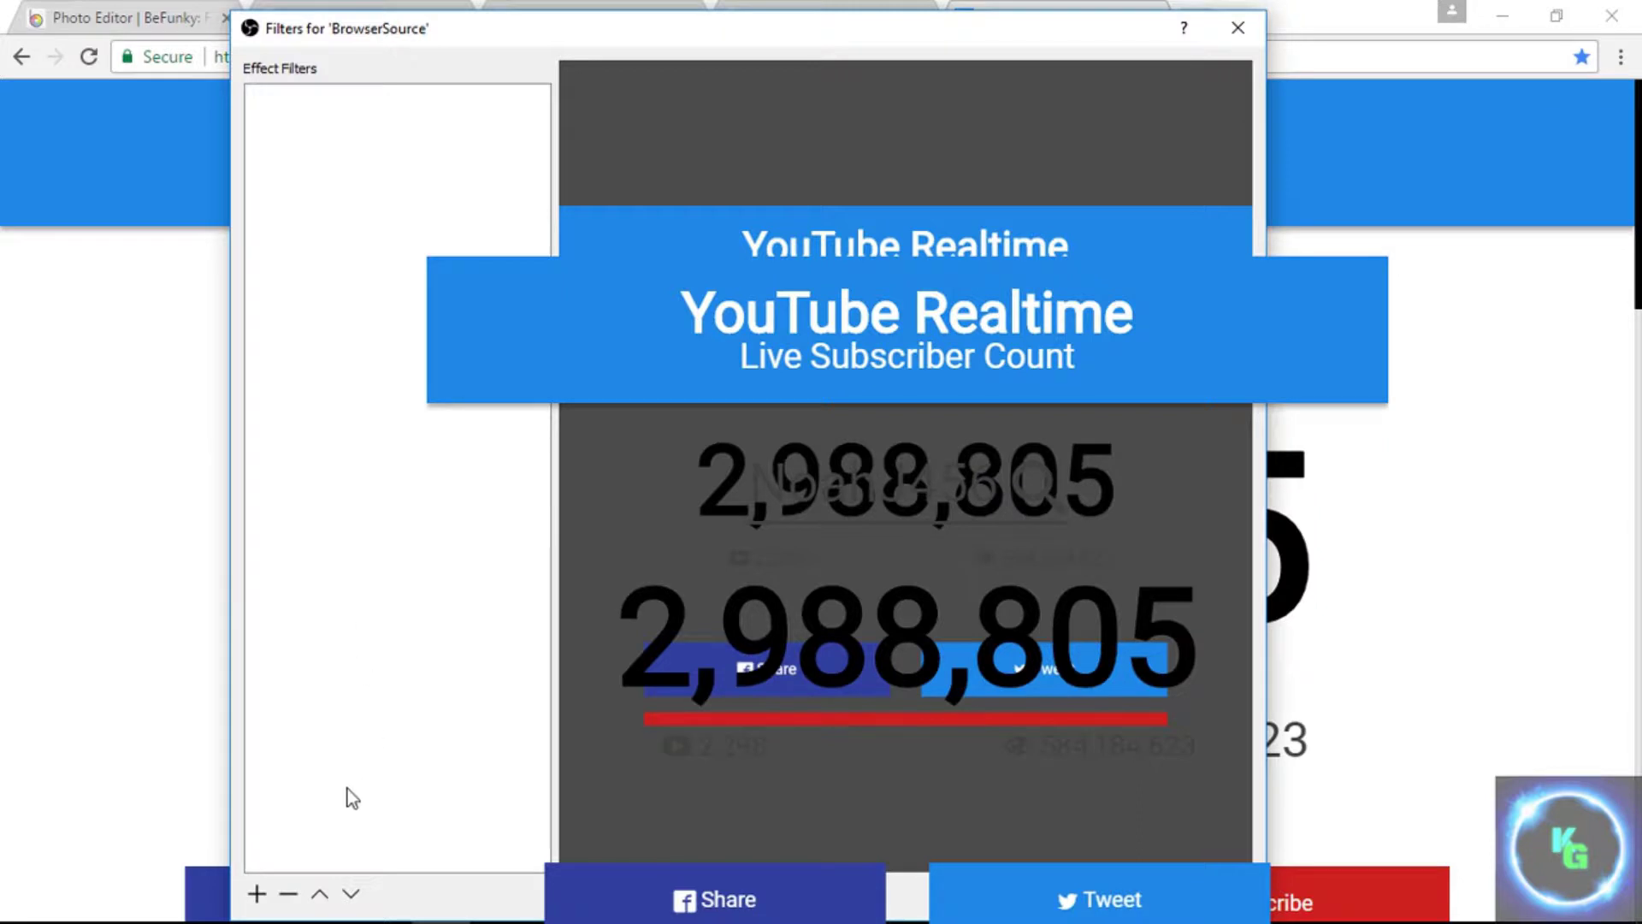
left_click(256, 894)
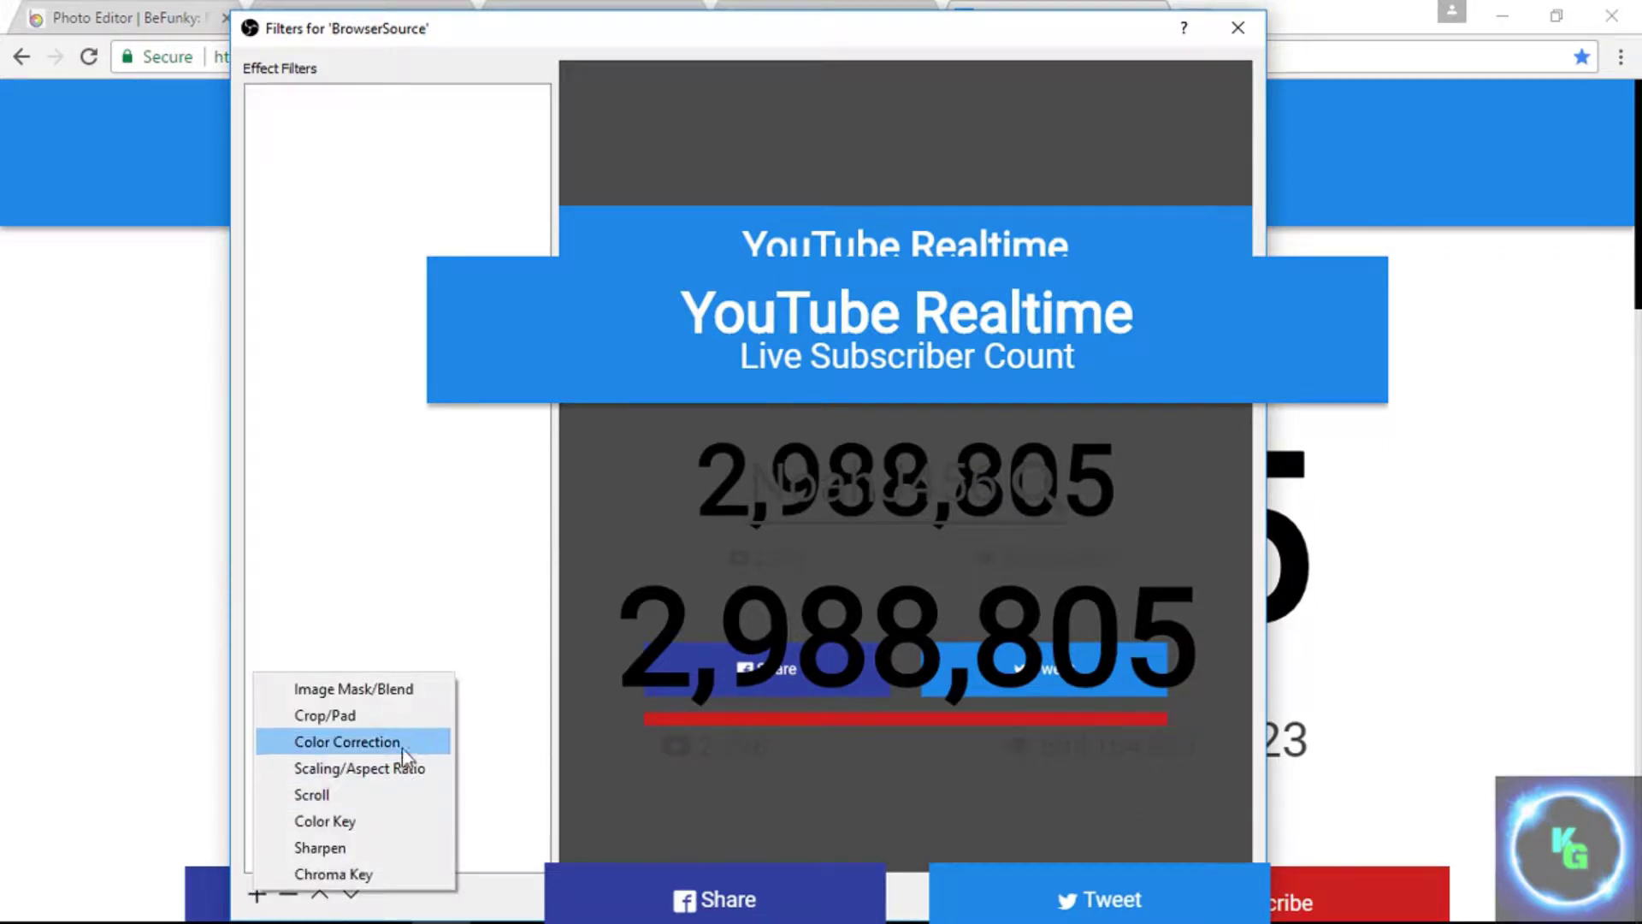
left_click(404, 716)
left_click(698, 518)
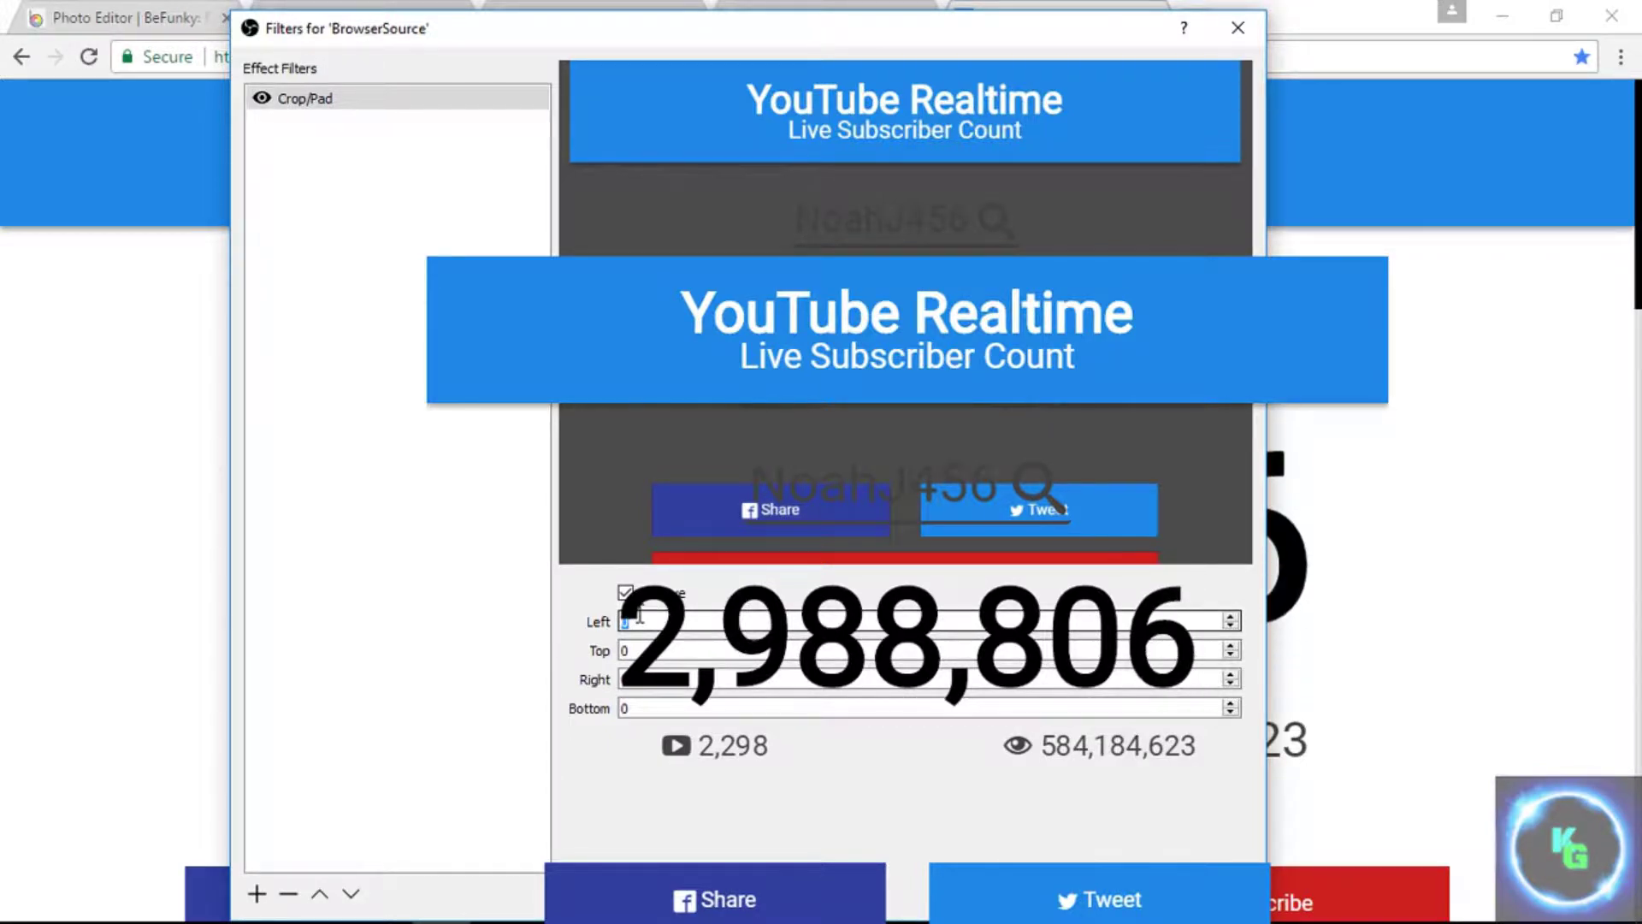
Step: Set the filter's Left crop to 150, trying other values such as 100 and 30 first
type("100")
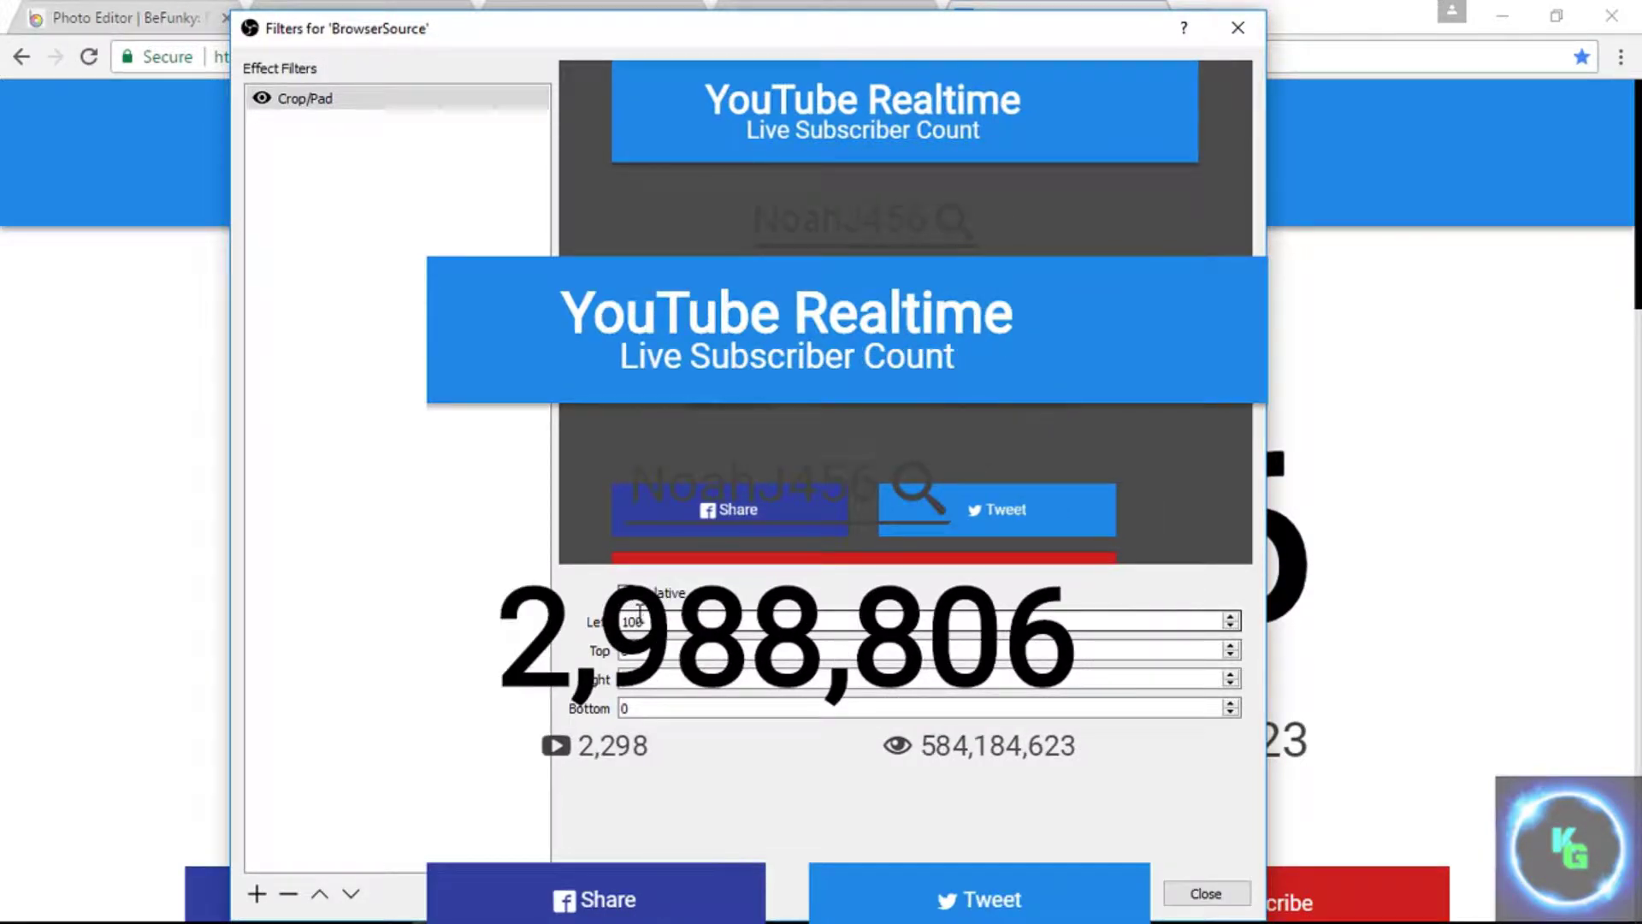
key("BackSpace")
key("BackSpace")
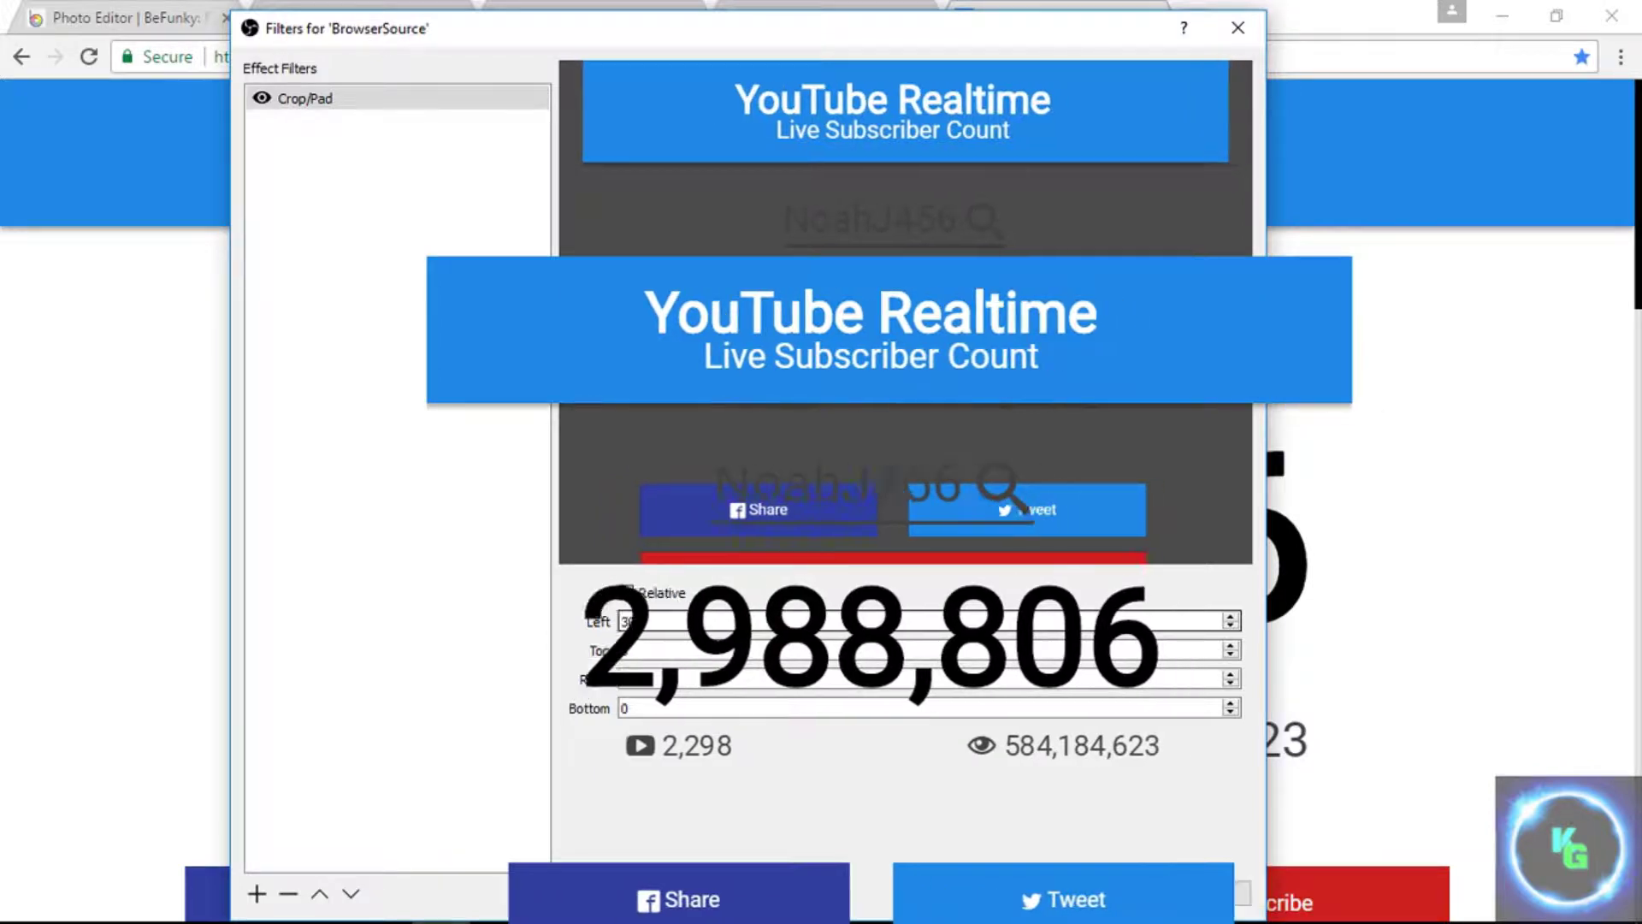
key("BackSpace")
type("3")
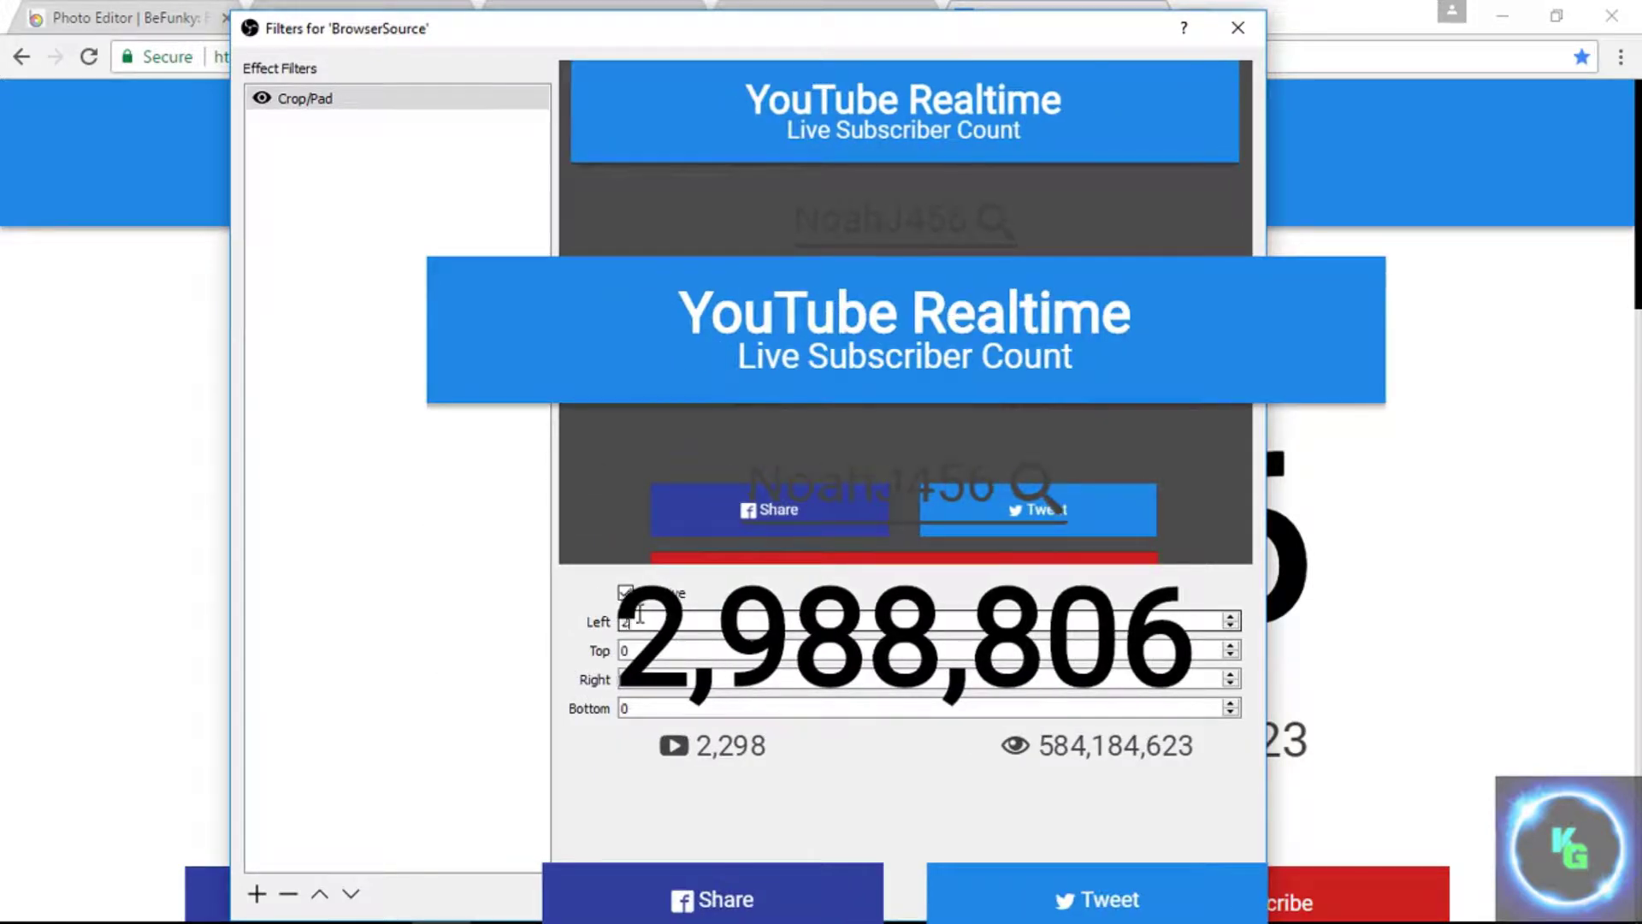
type("2")
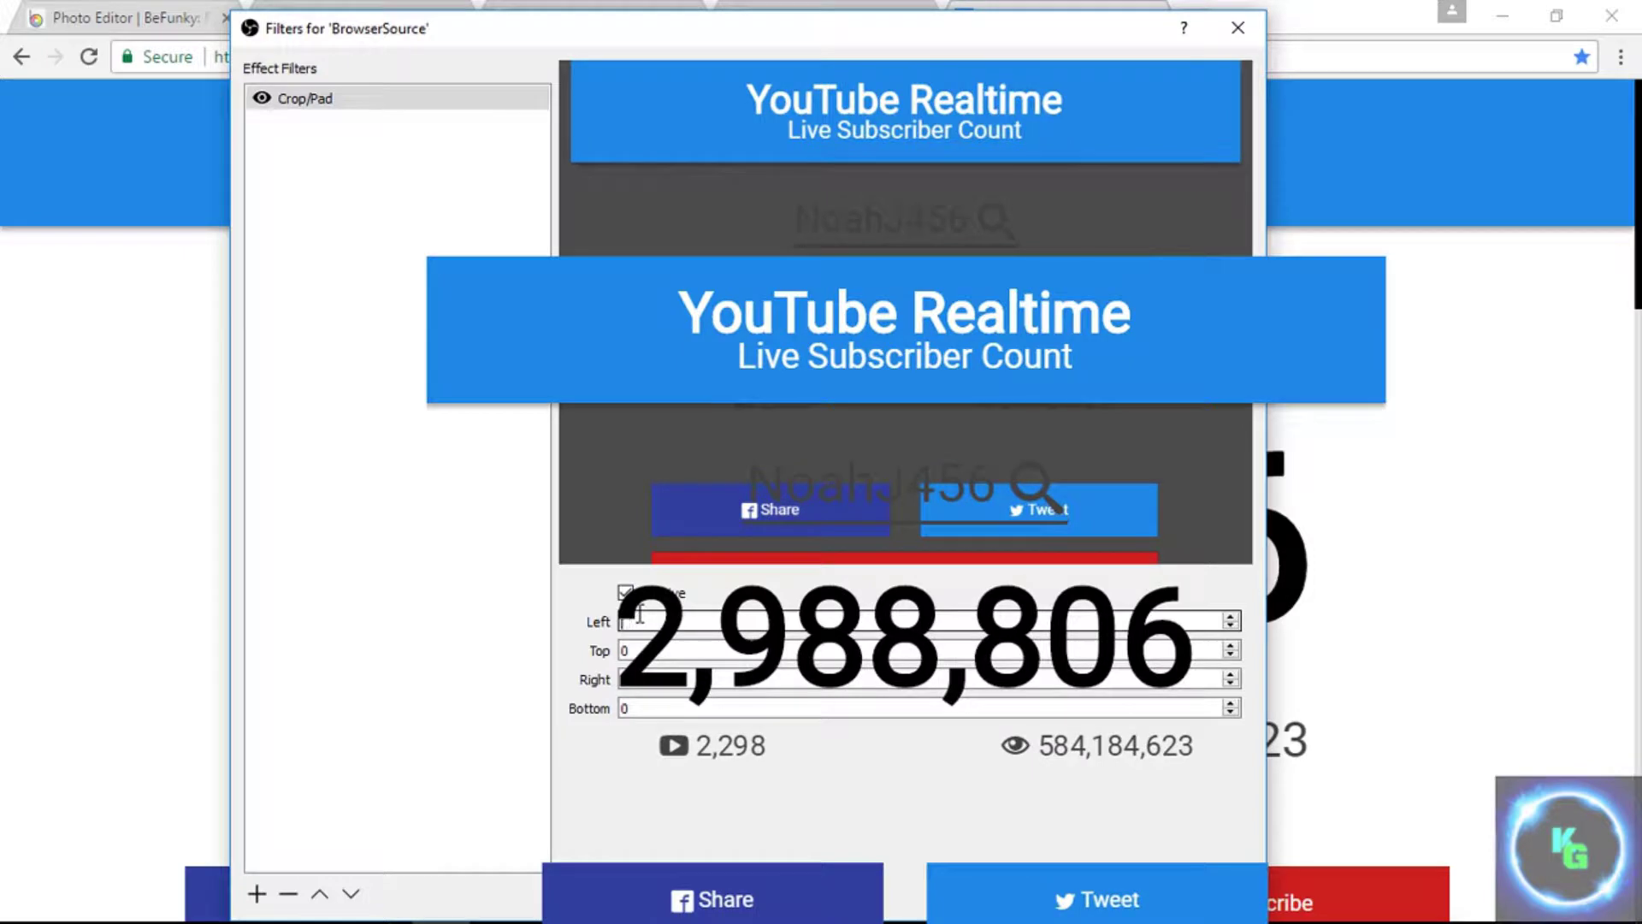
type("0")
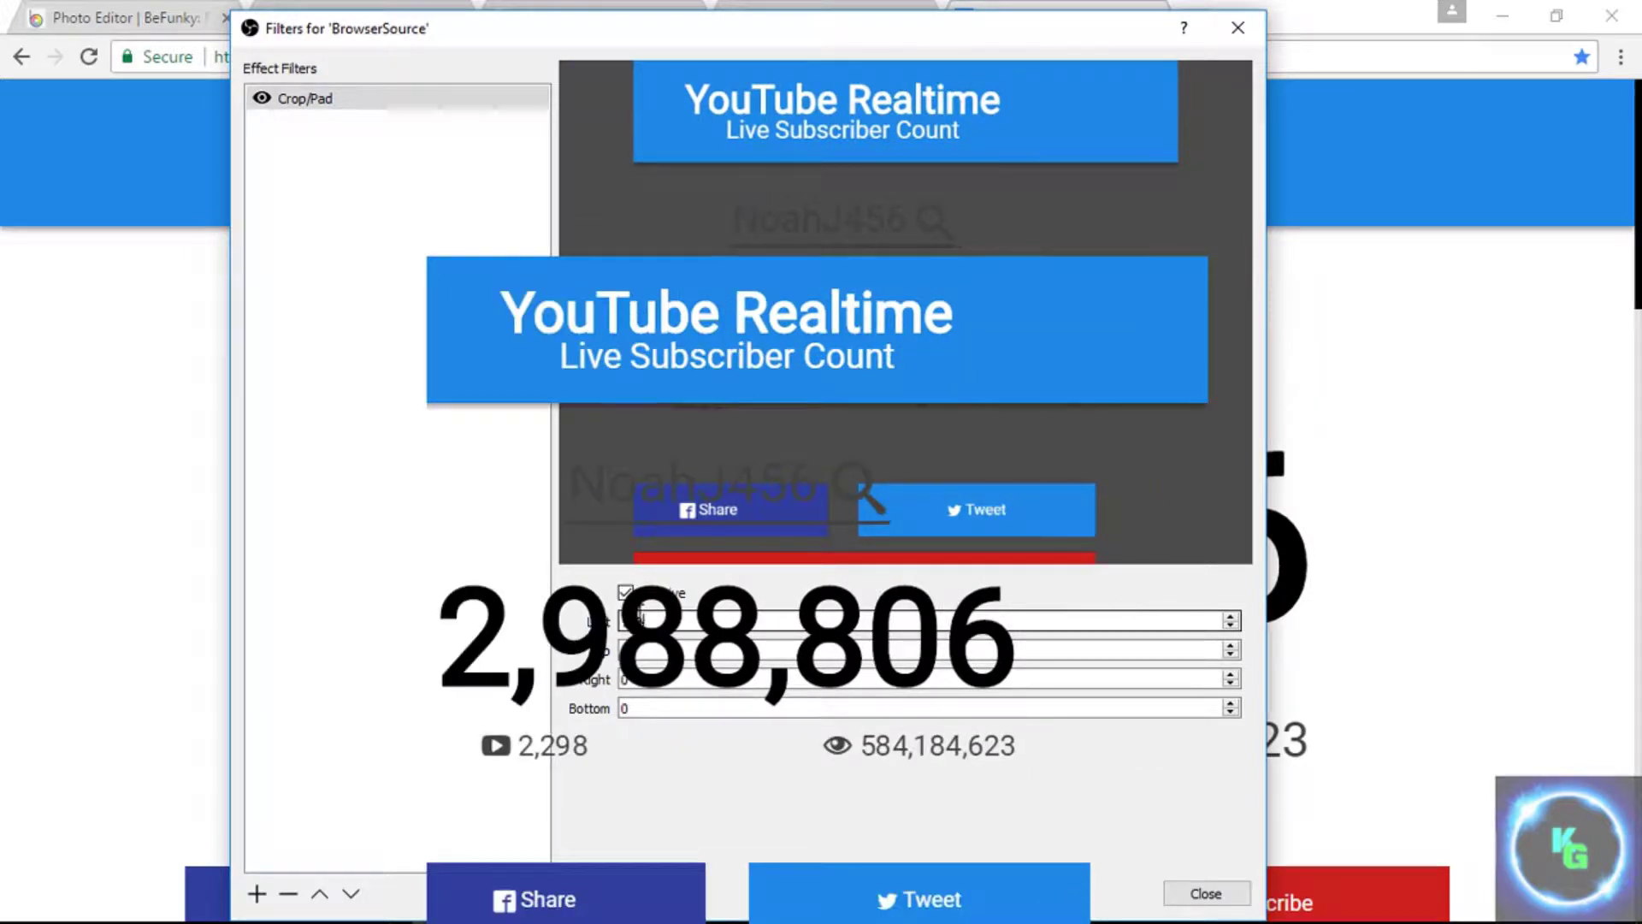
Step: Set the filter's Right crop to 150
double_click(659, 677)
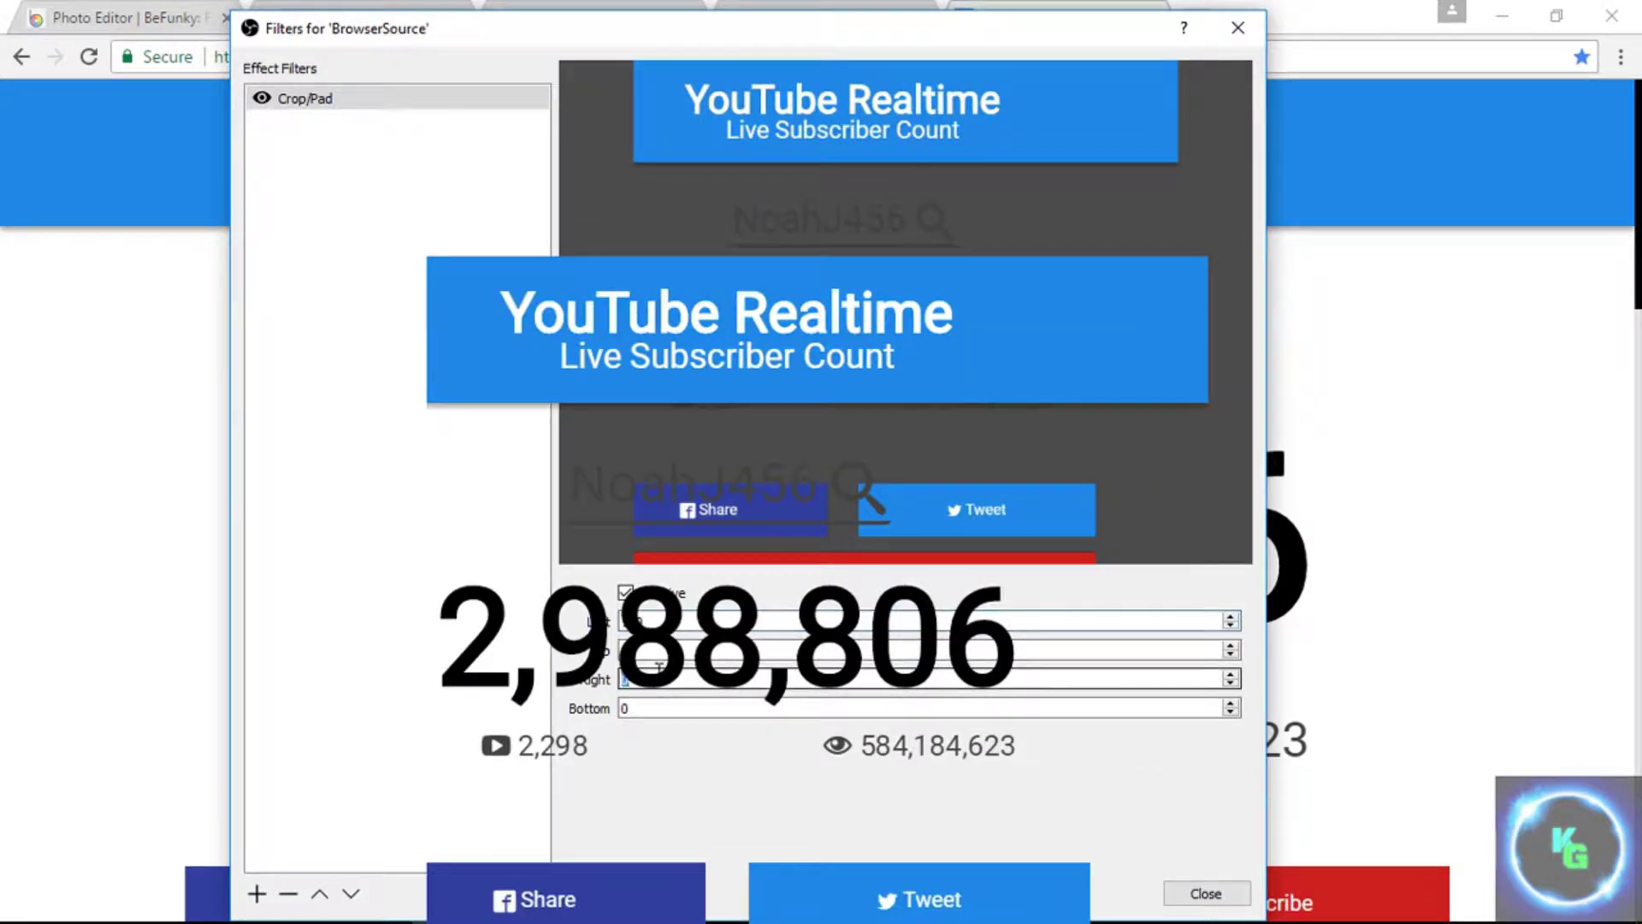
type("15")
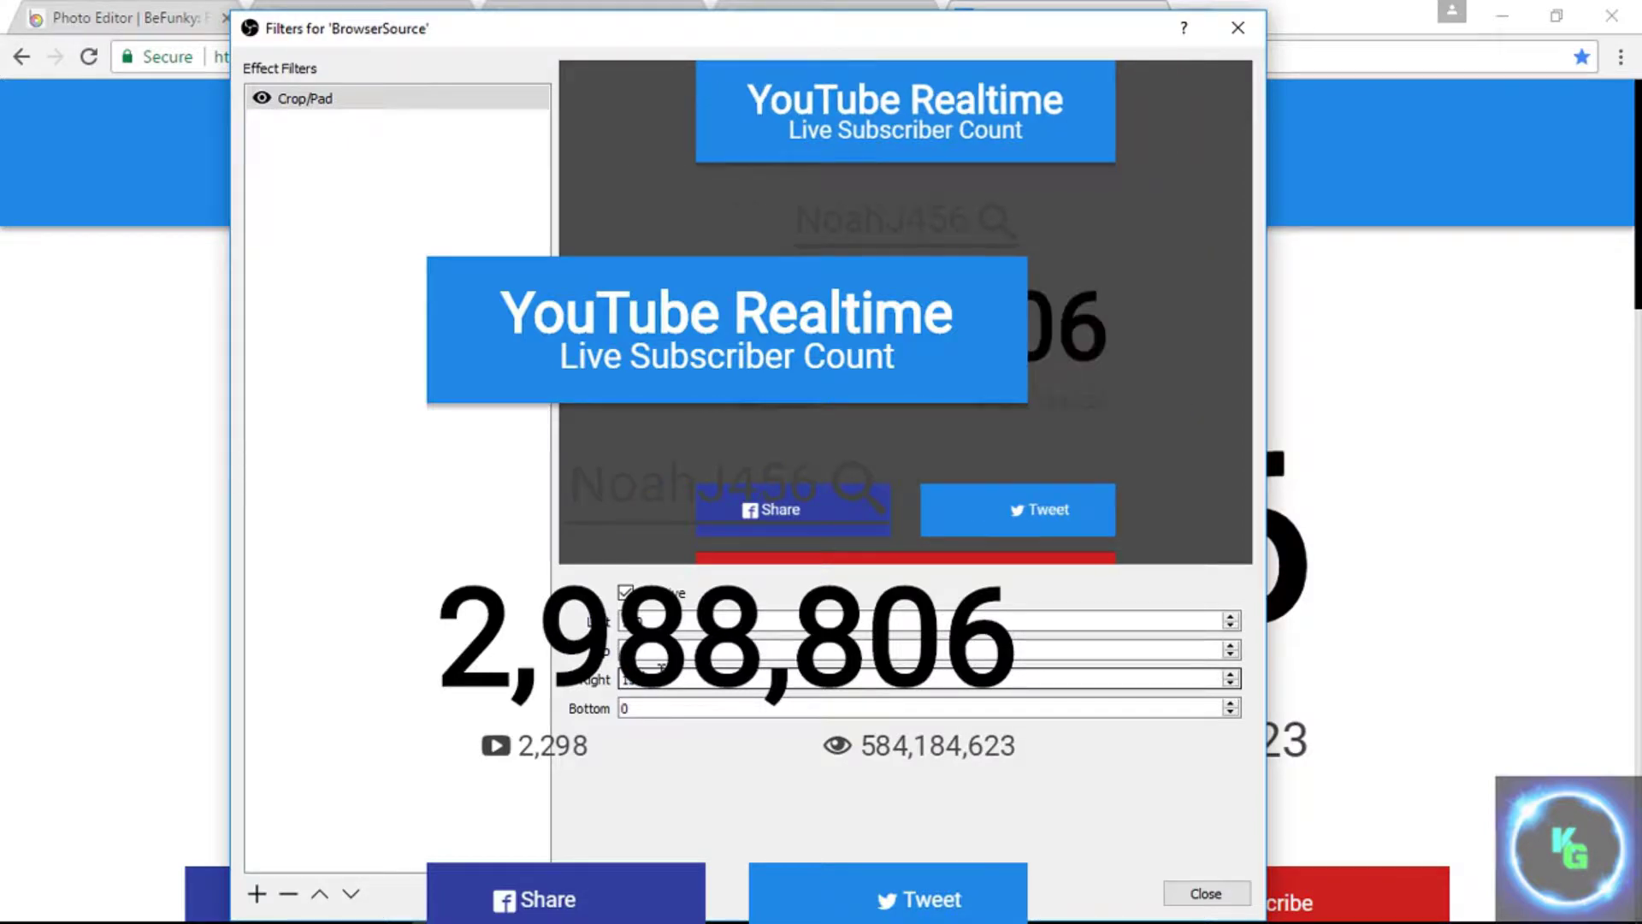
key("BackSpace")
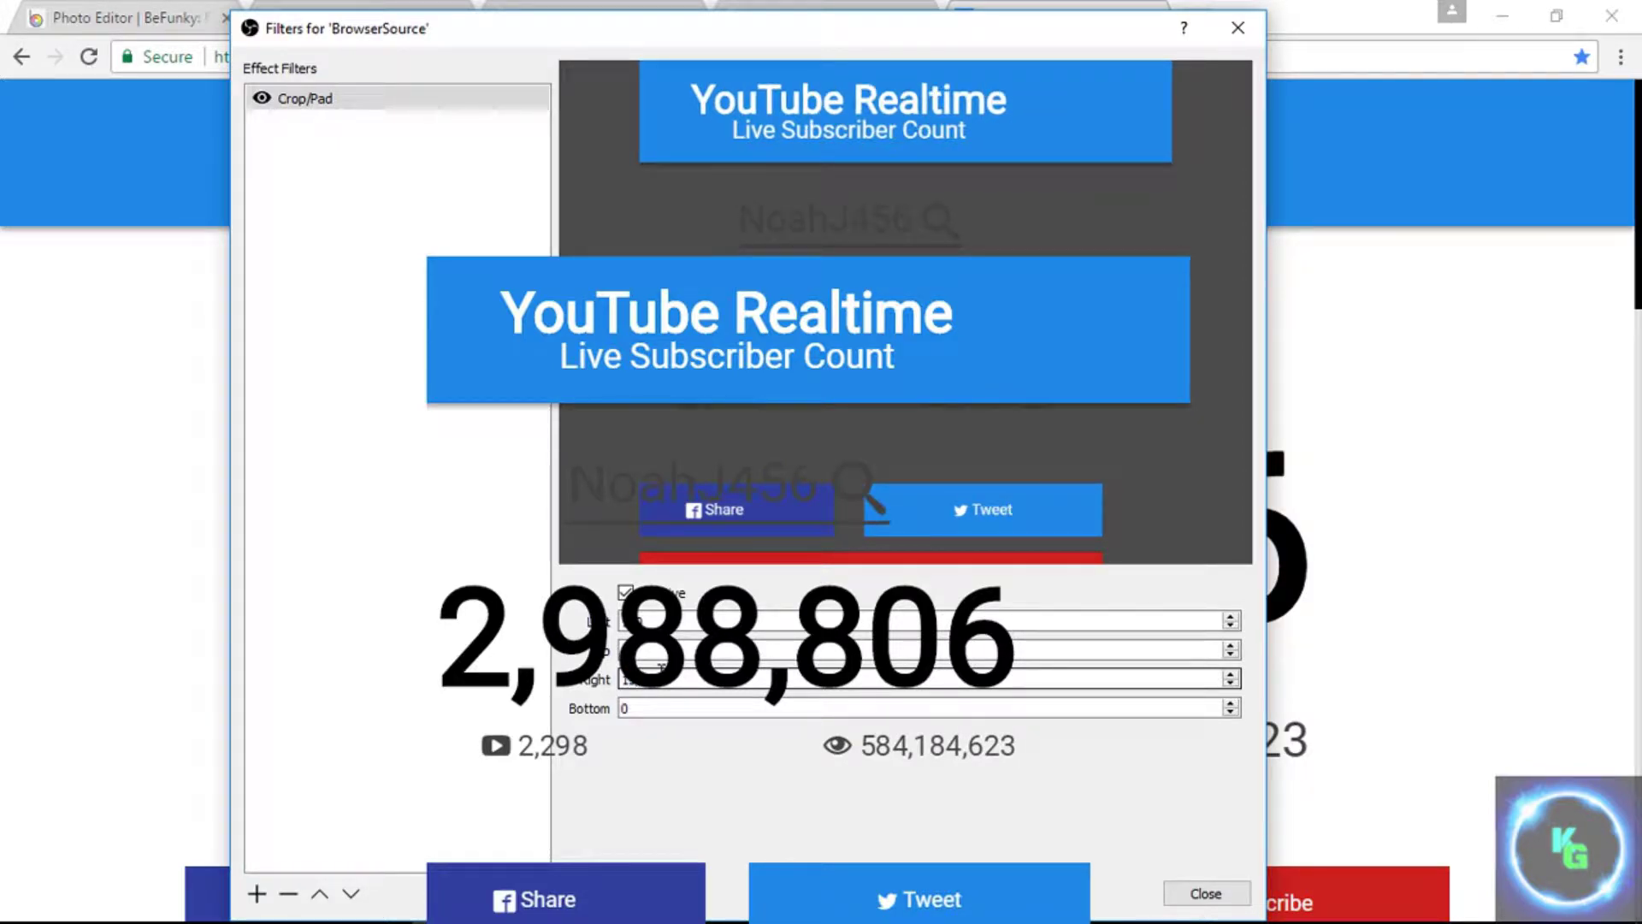
type("0")
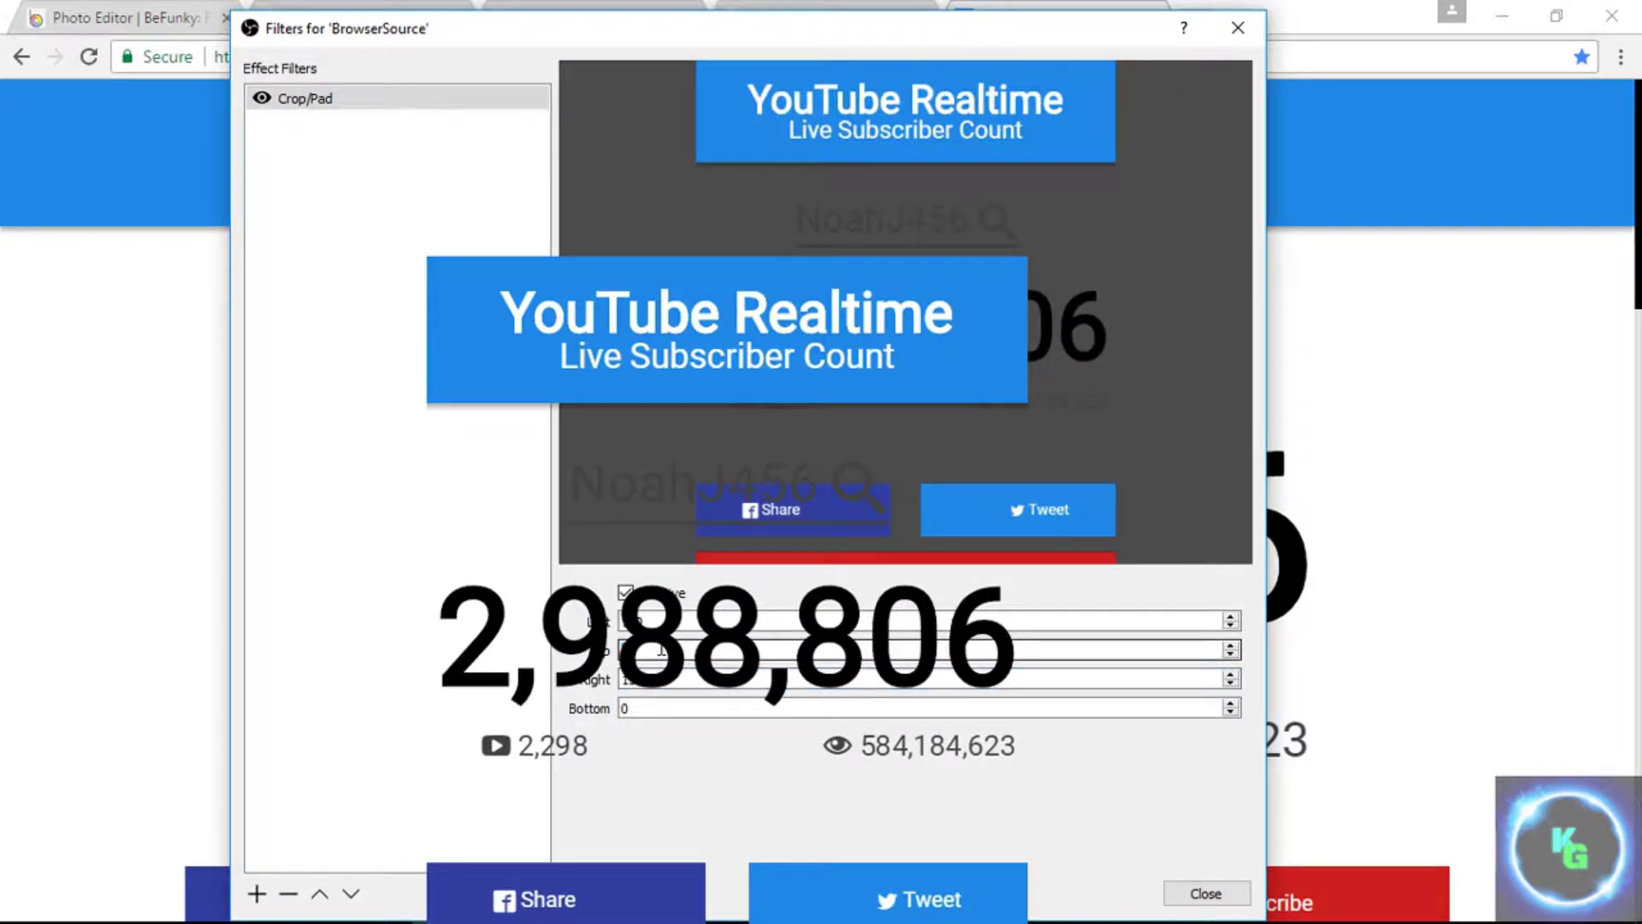
Step: Increase the Top crop, starting from 200, to cut off the blue banner and the channel search line
type("200")
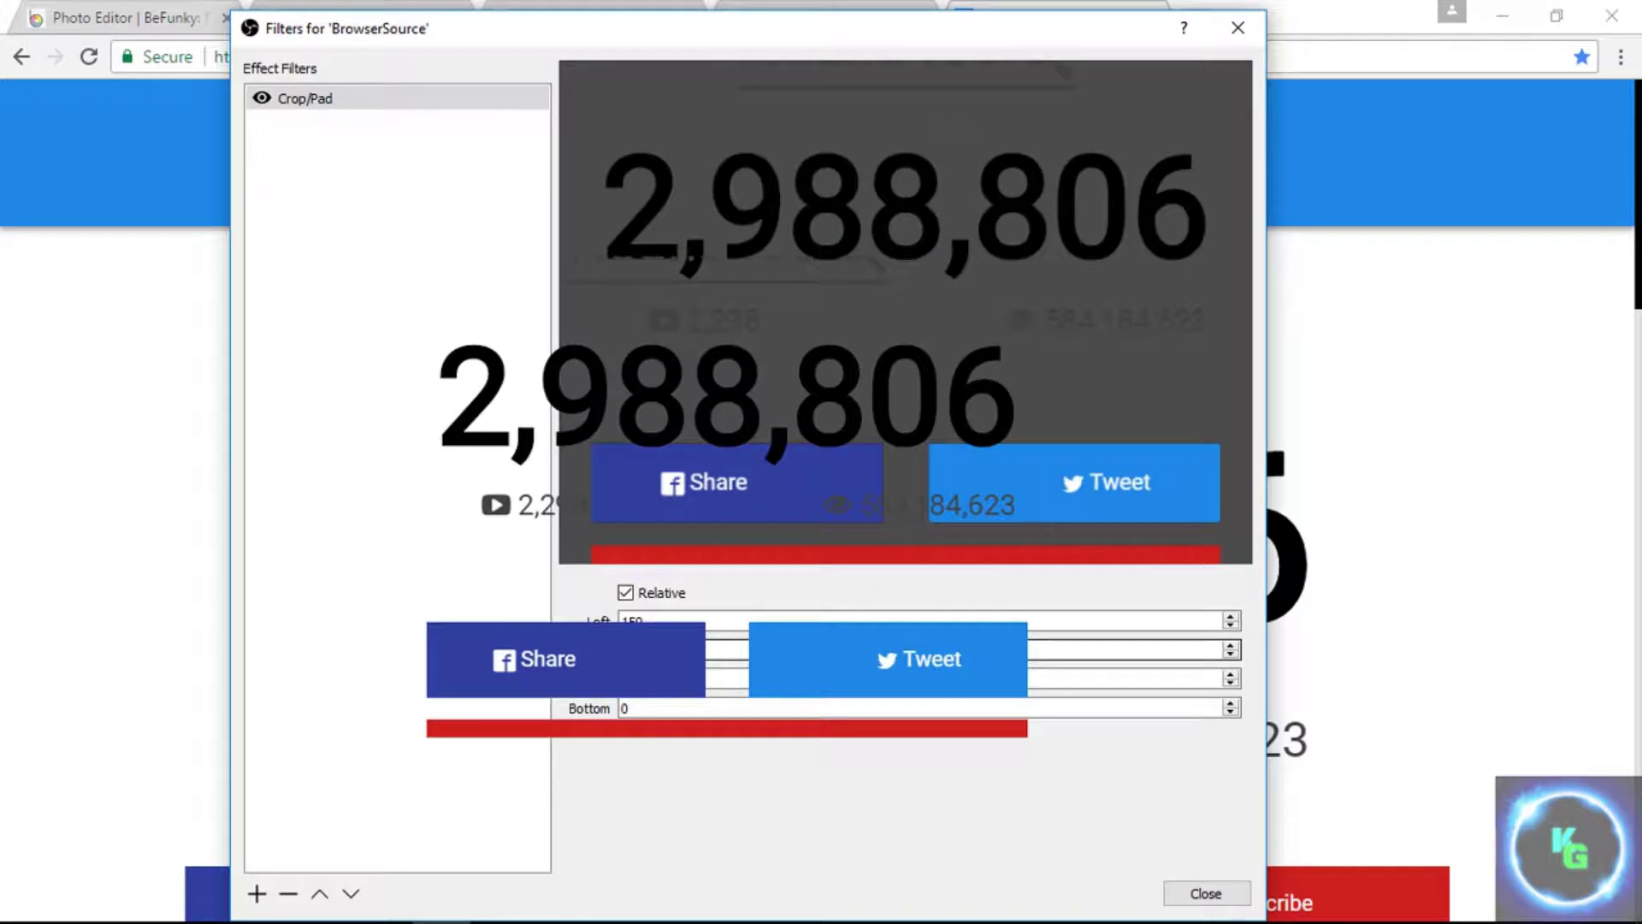
key("BackSpace")
key("BackSpace")
type("00")
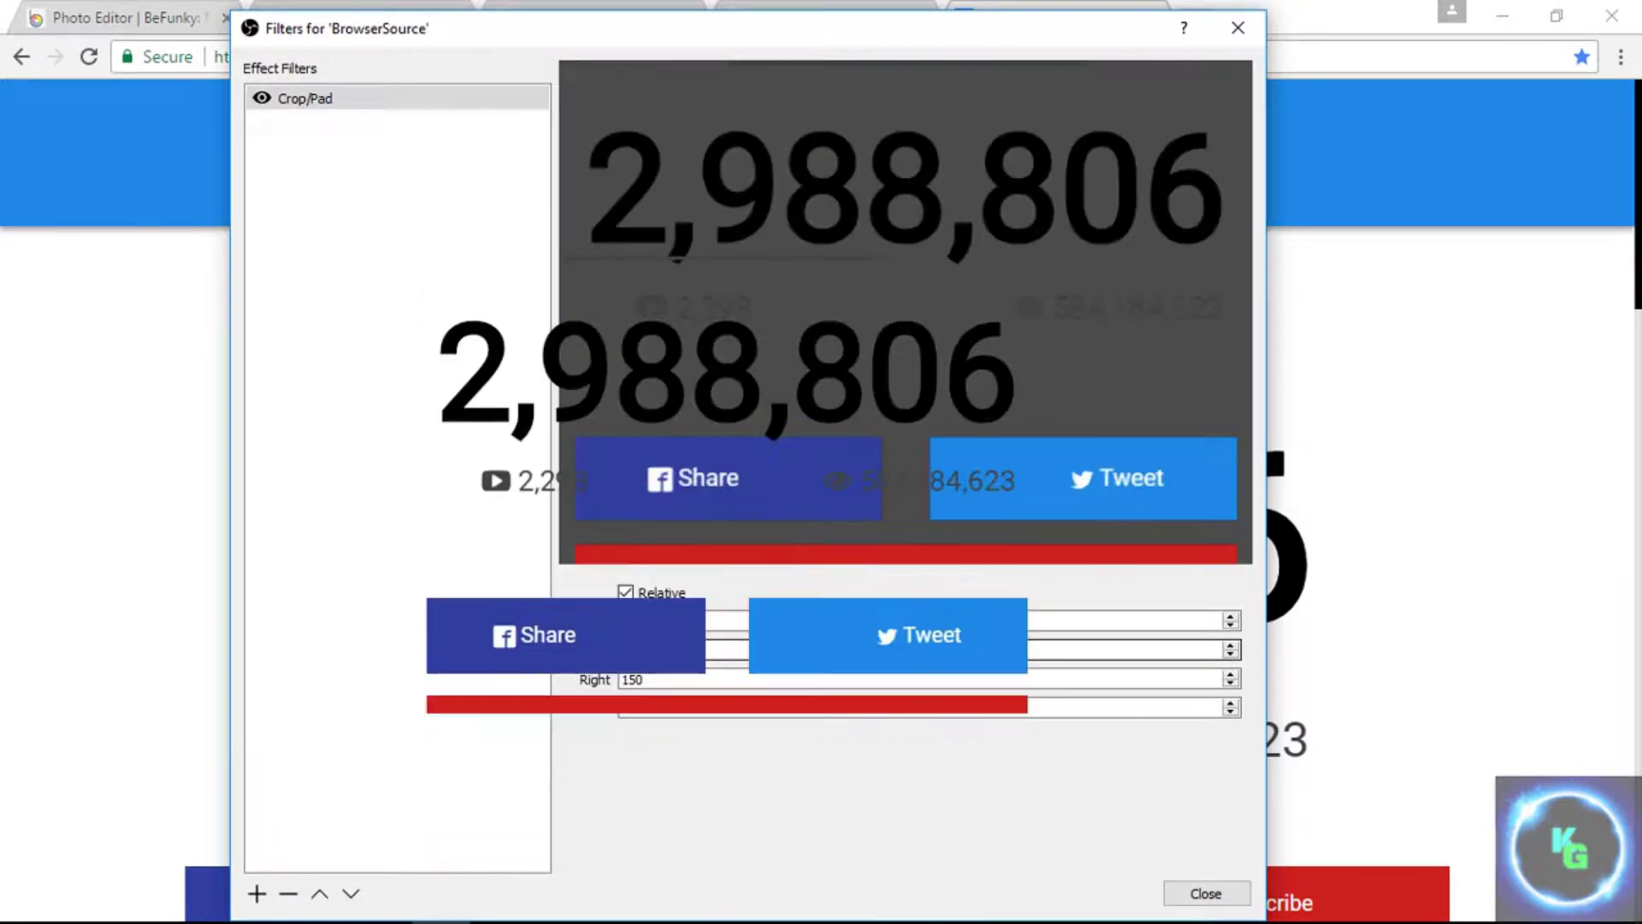
key("BackSpace")
key("BackSpace")
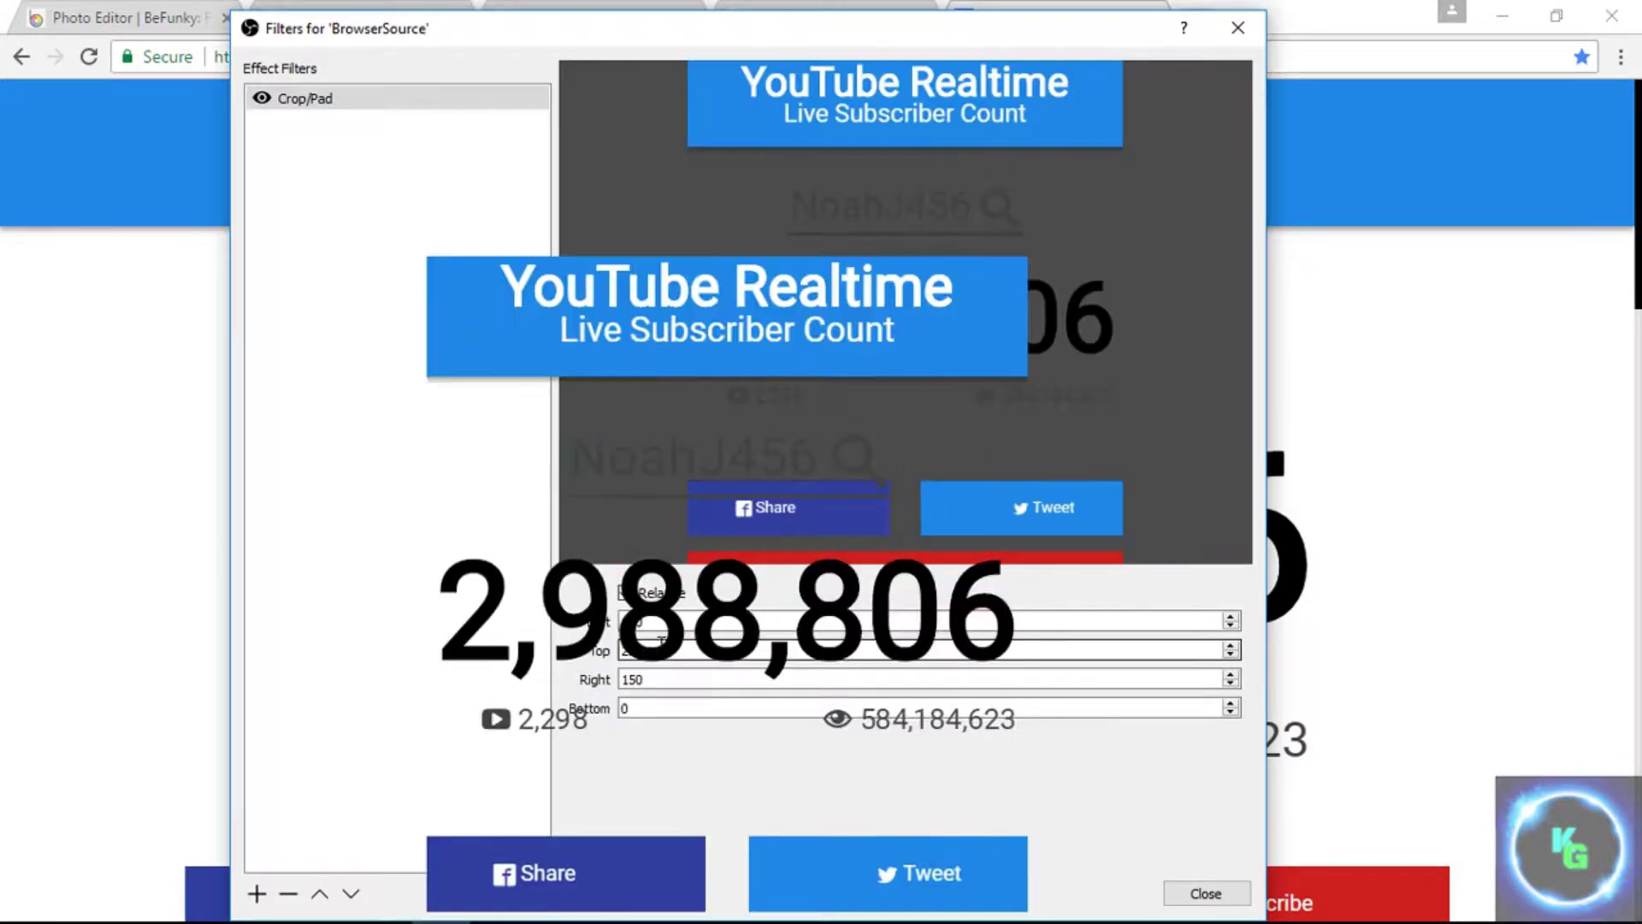
type("10")
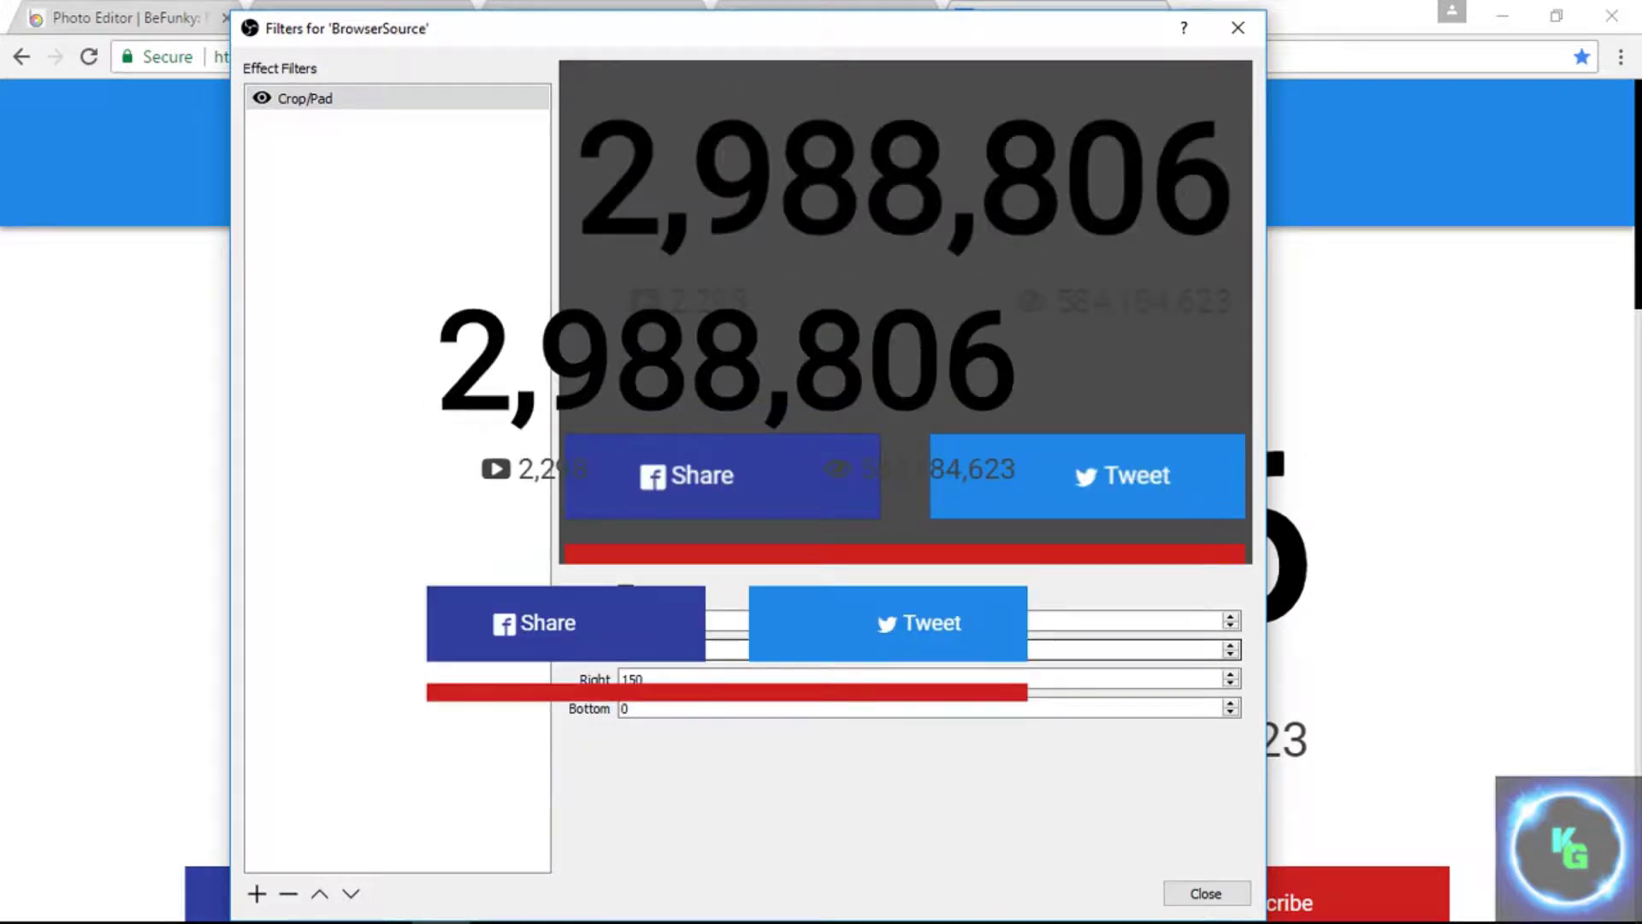
Step: Set the Crop/Pad filter's Bottom crop to 220, trying 300 and 200 first, to cut off everything below the subscriber count
double_click(666, 703)
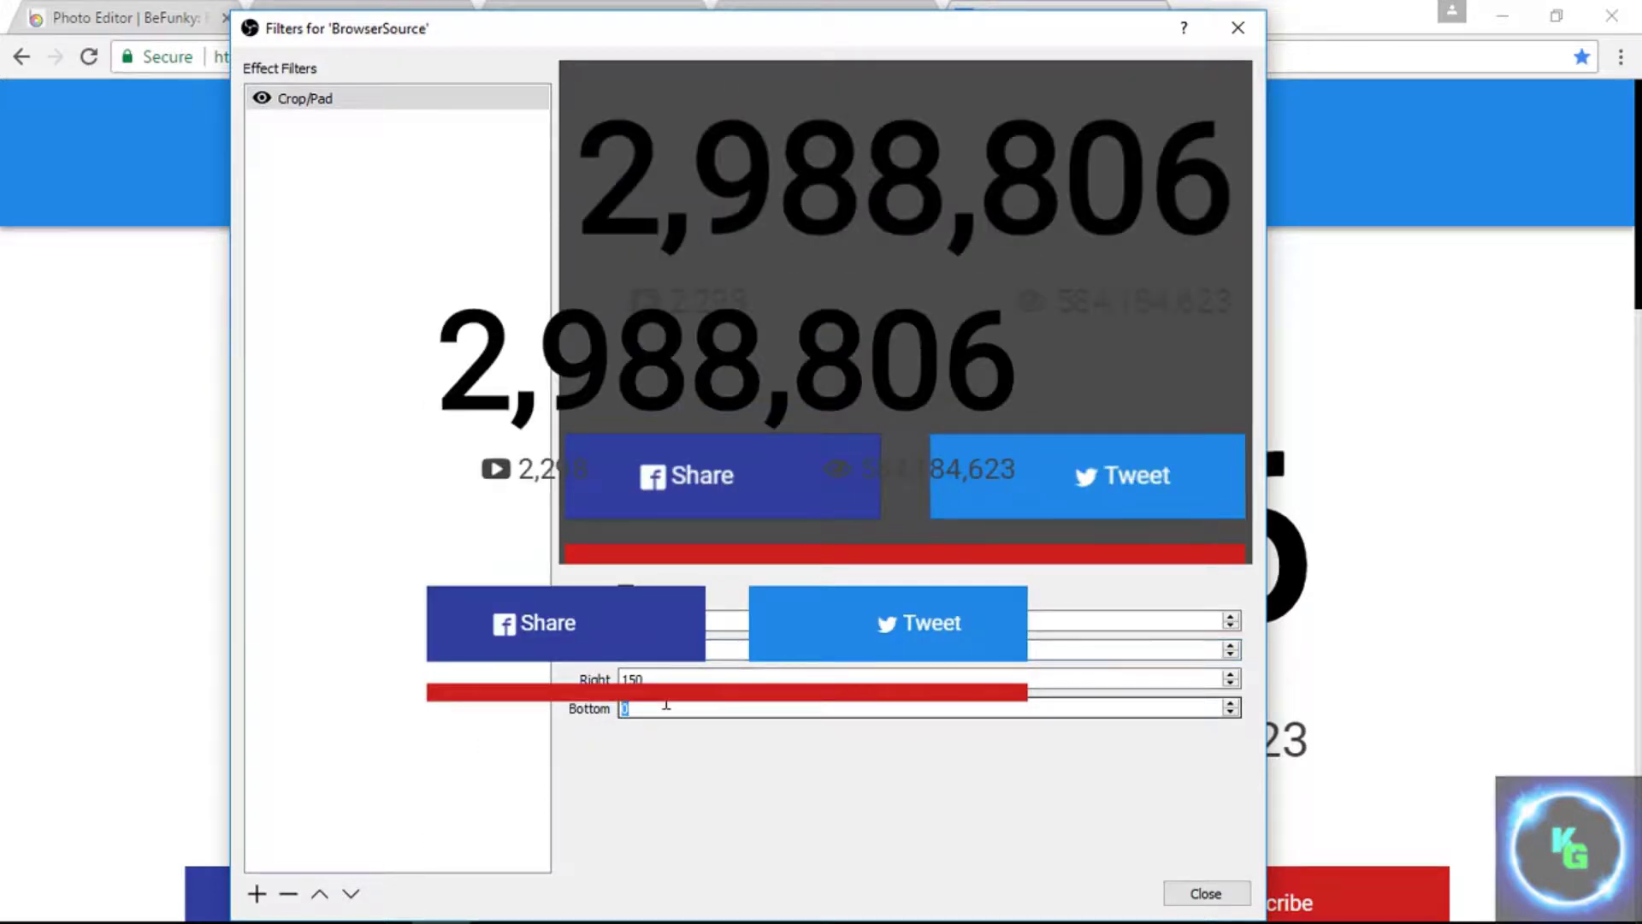
type("300")
key("BackSpace")
key("BackSpace")
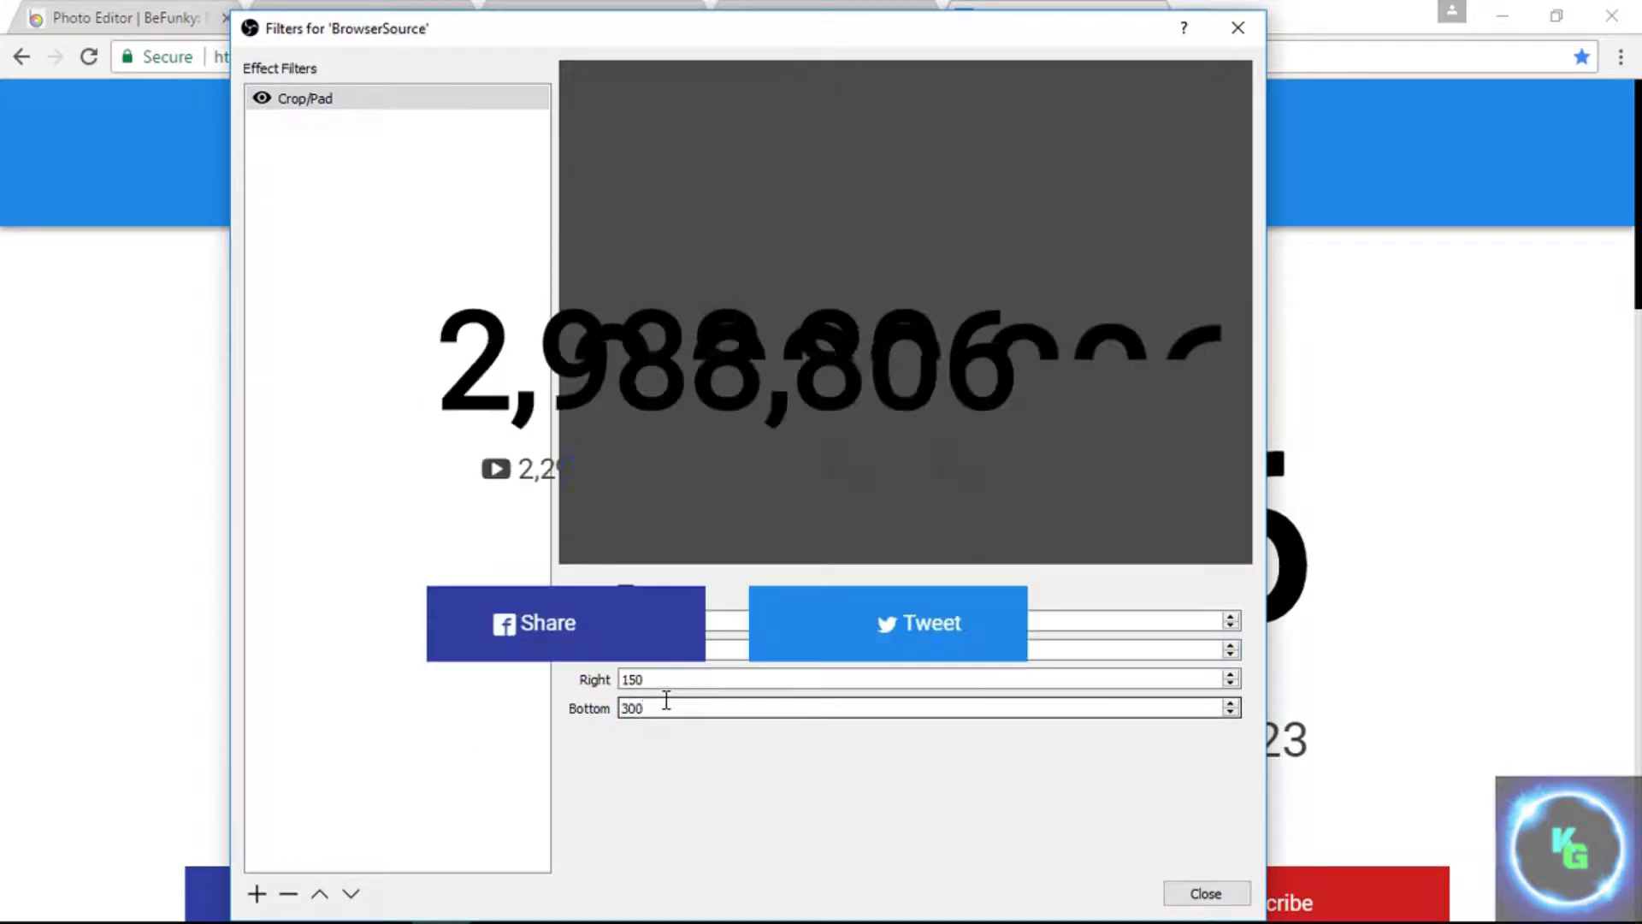
type("200")
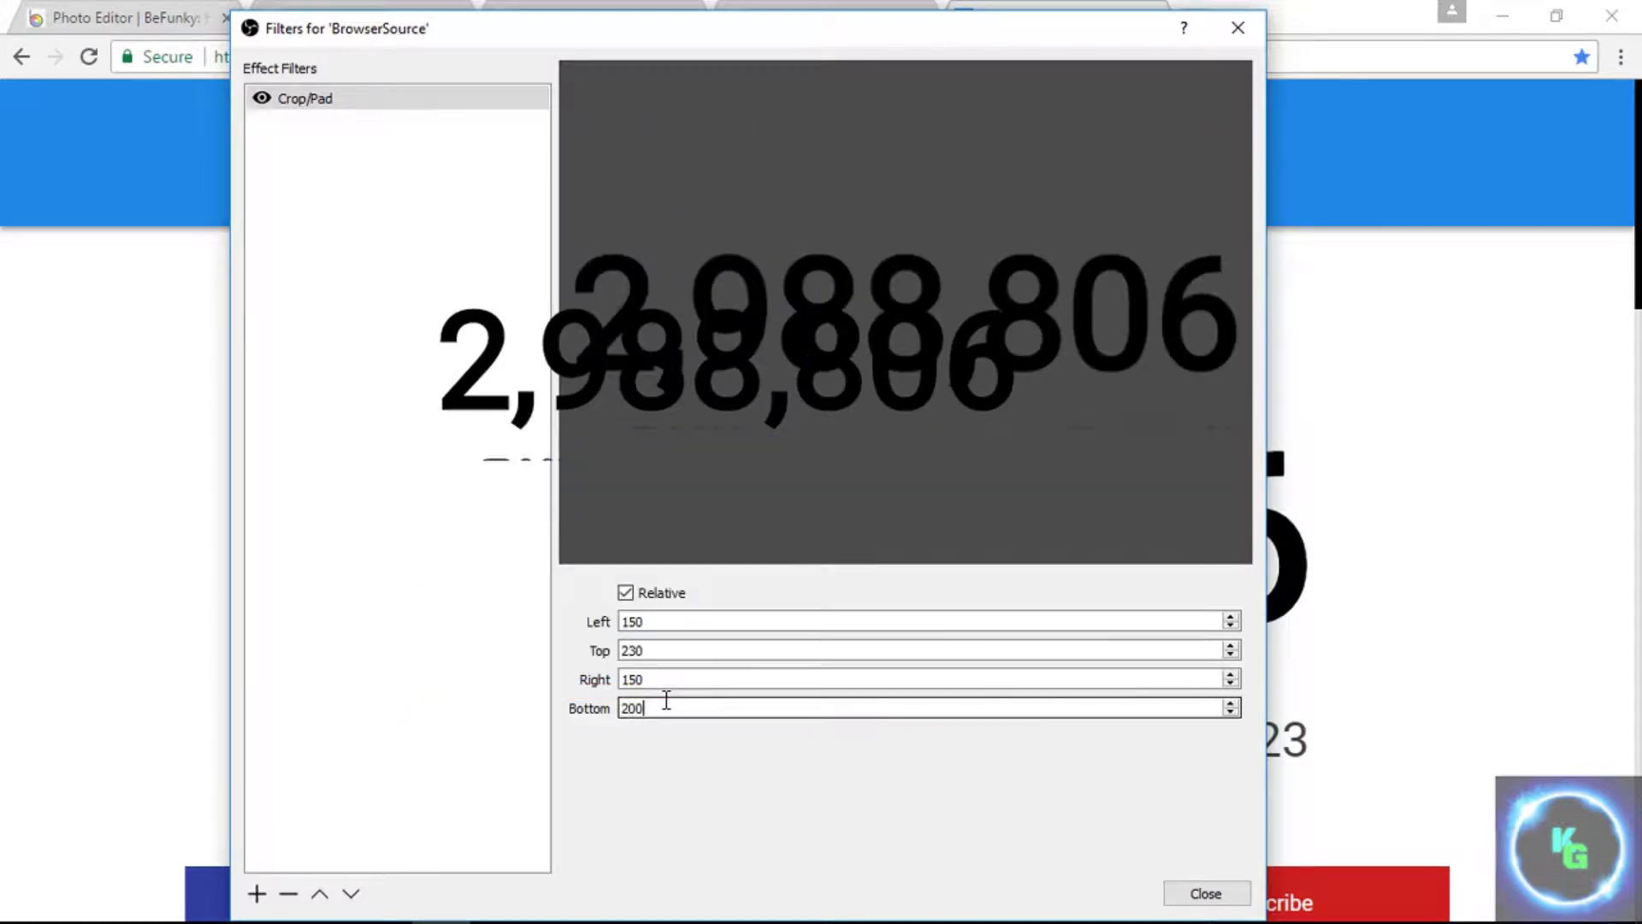
key("BackSpace")
key("BackSpace")
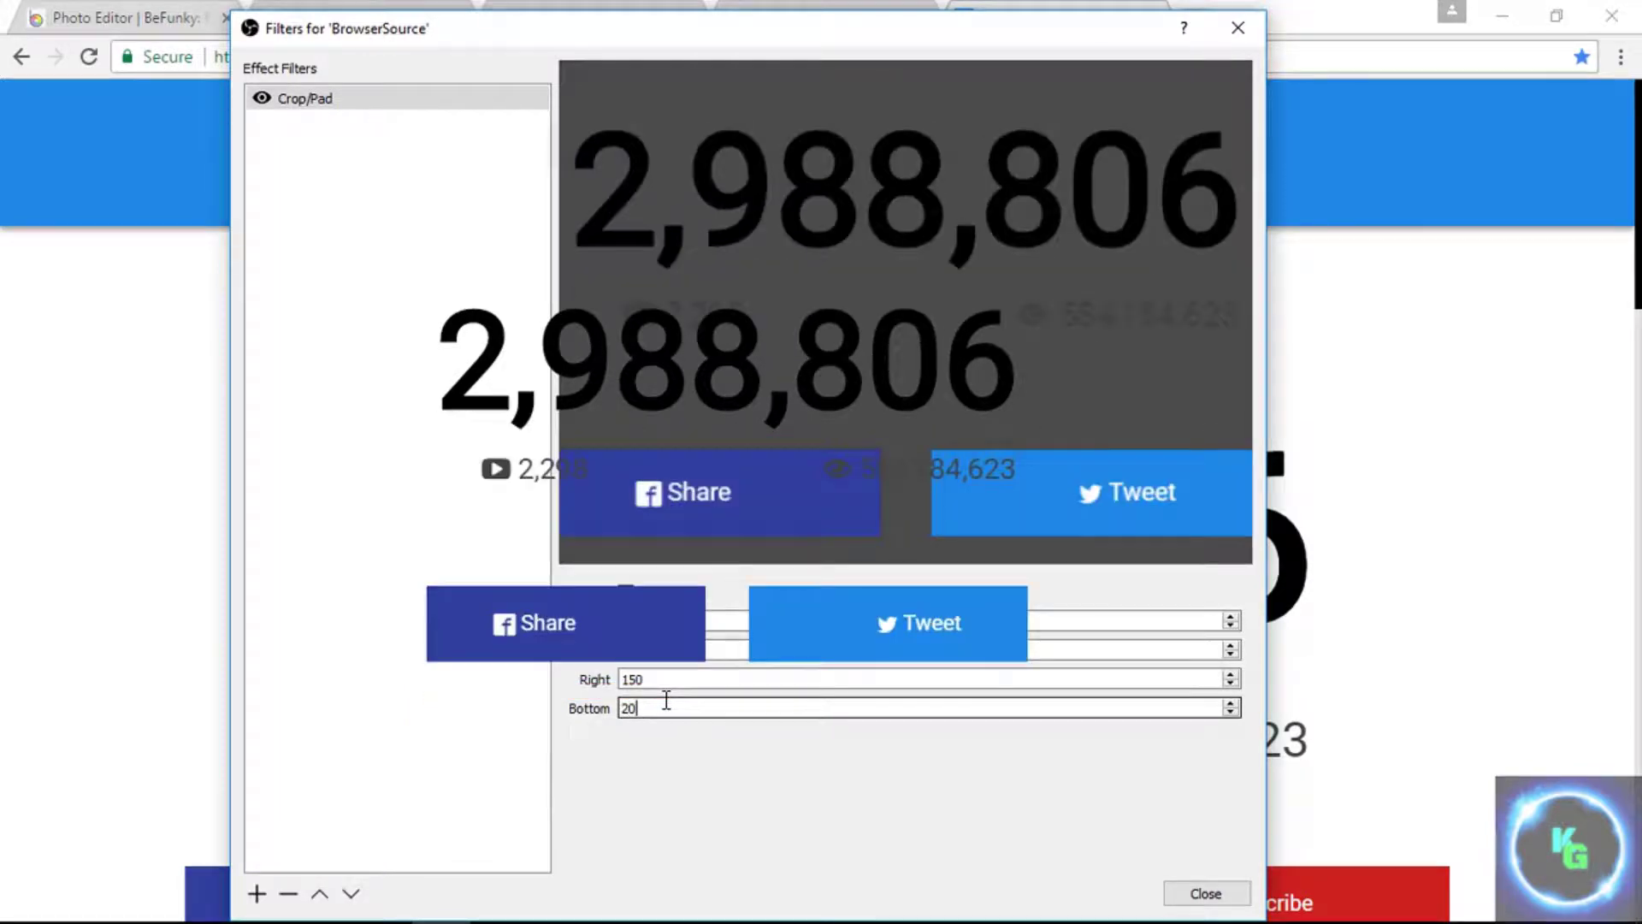
type("20")
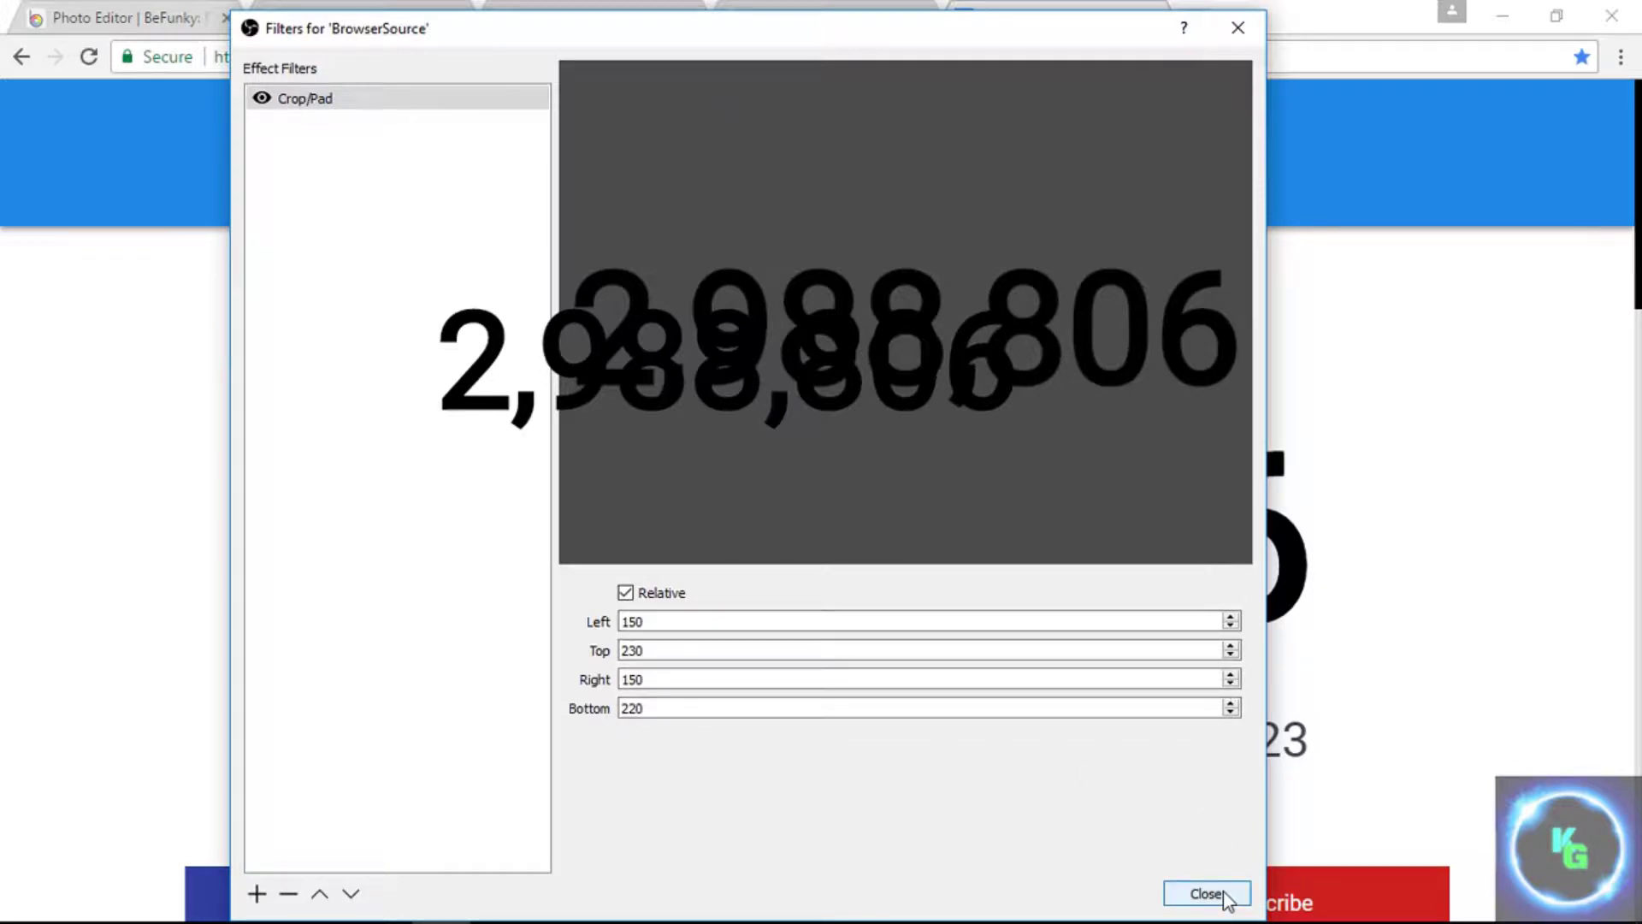
Step: Close the filters for BrowserSource, then move the subscriber count to the preview's upper-right corner and shrink it there
left_click_drag(998, 30, 807, 409)
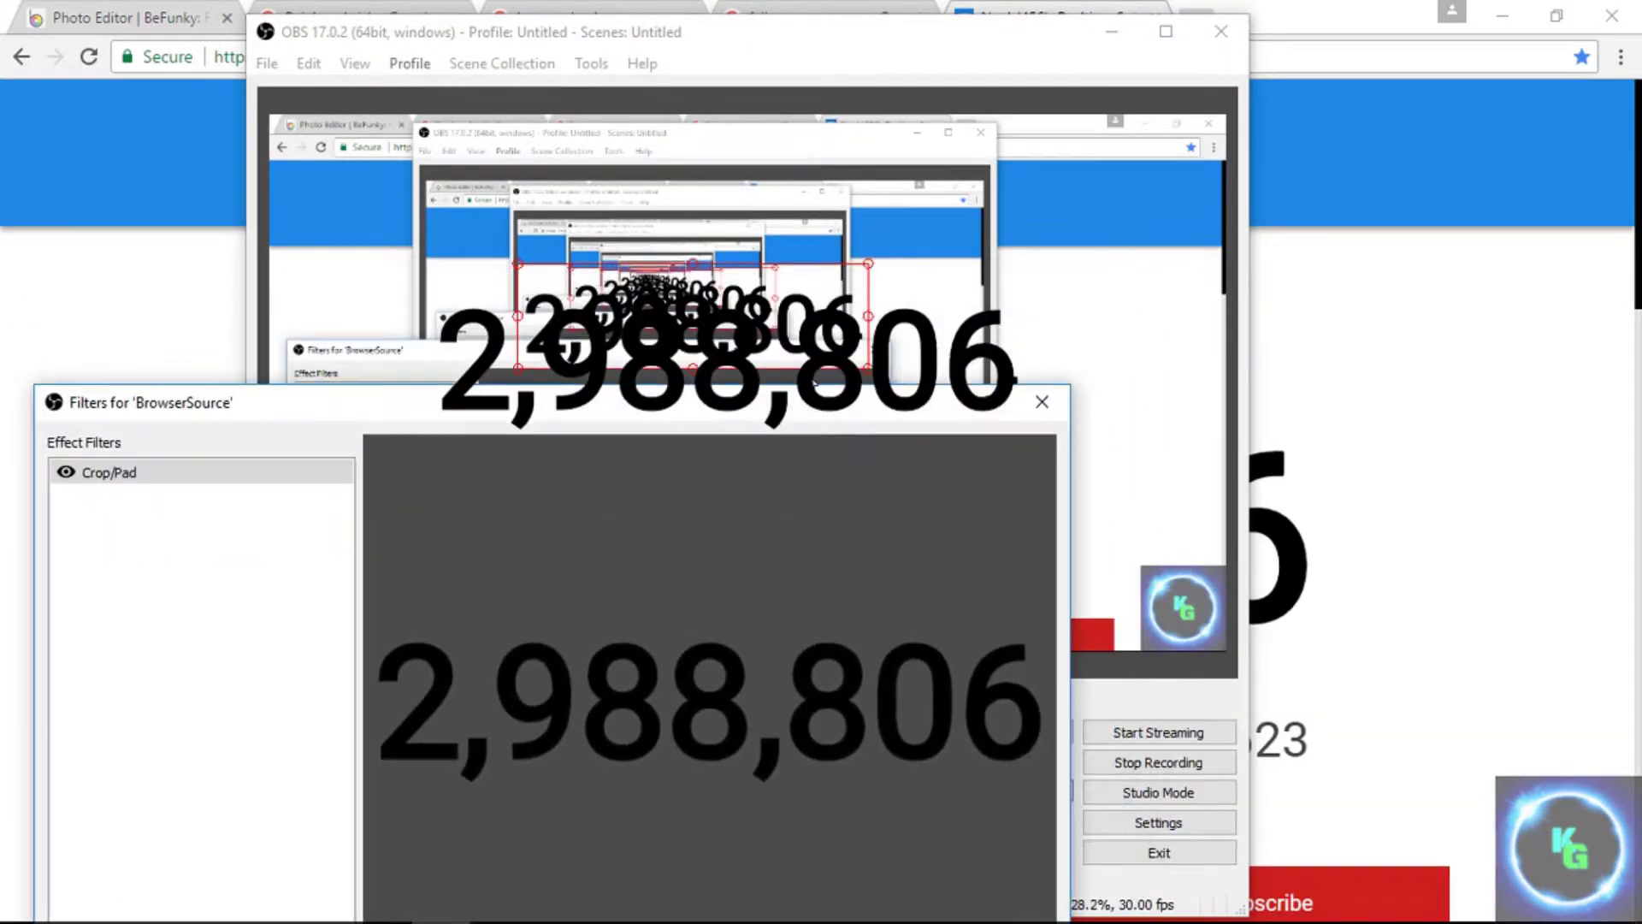
left_click(1047, 412)
left_click_drag(671, 312, 1021, 154)
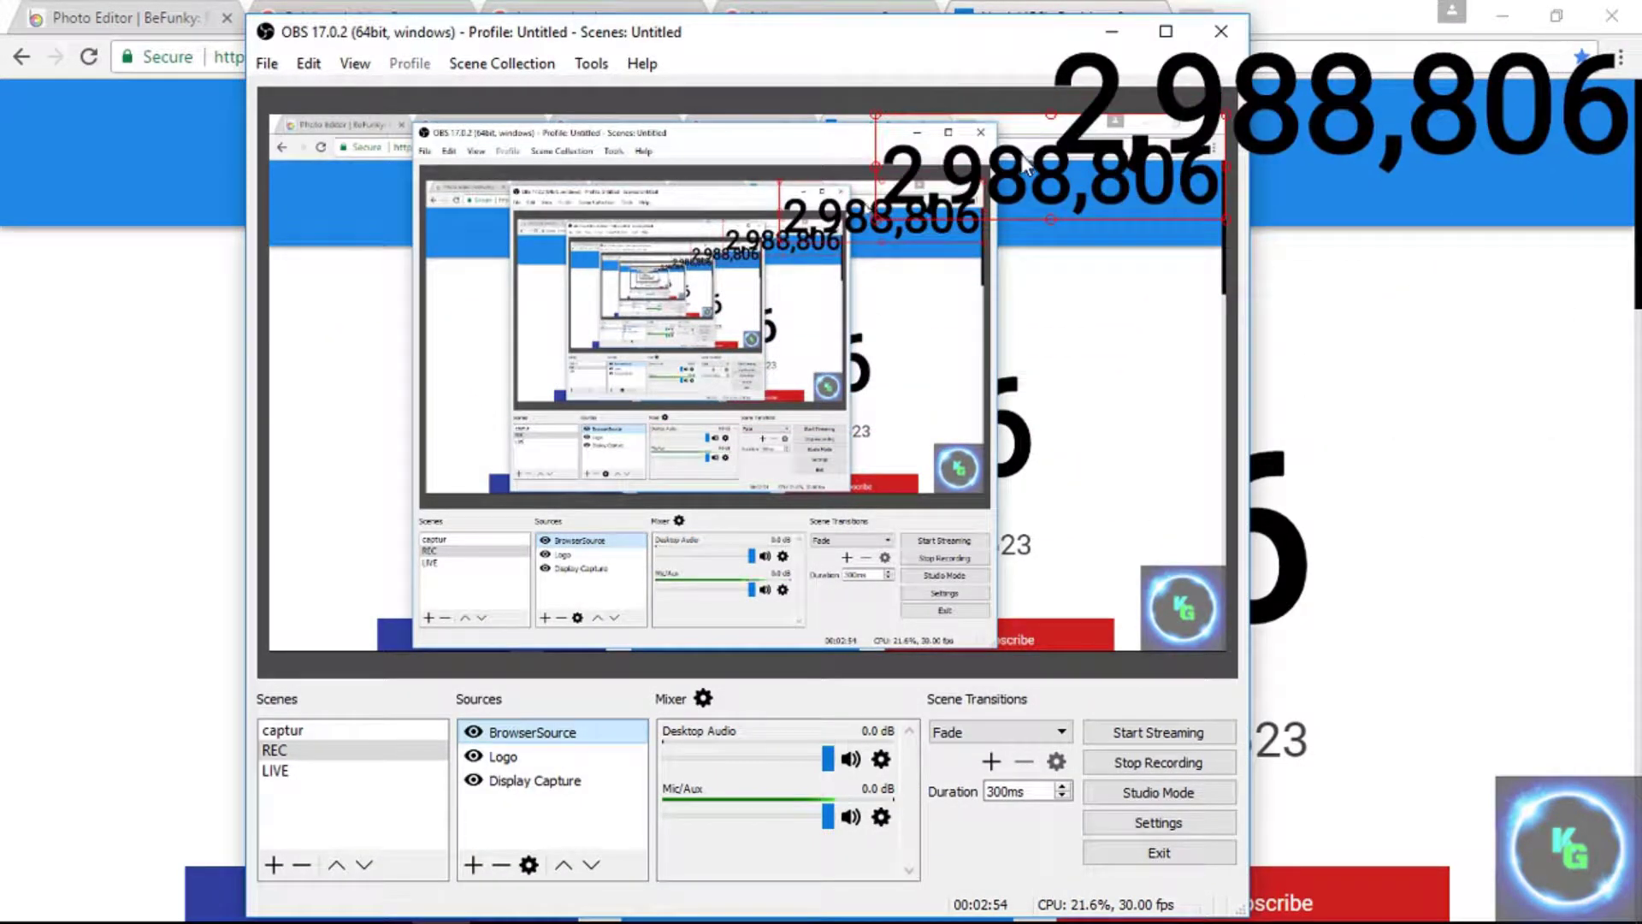
left_click_drag(877, 219, 1042, 159)
left_click(1054, 212)
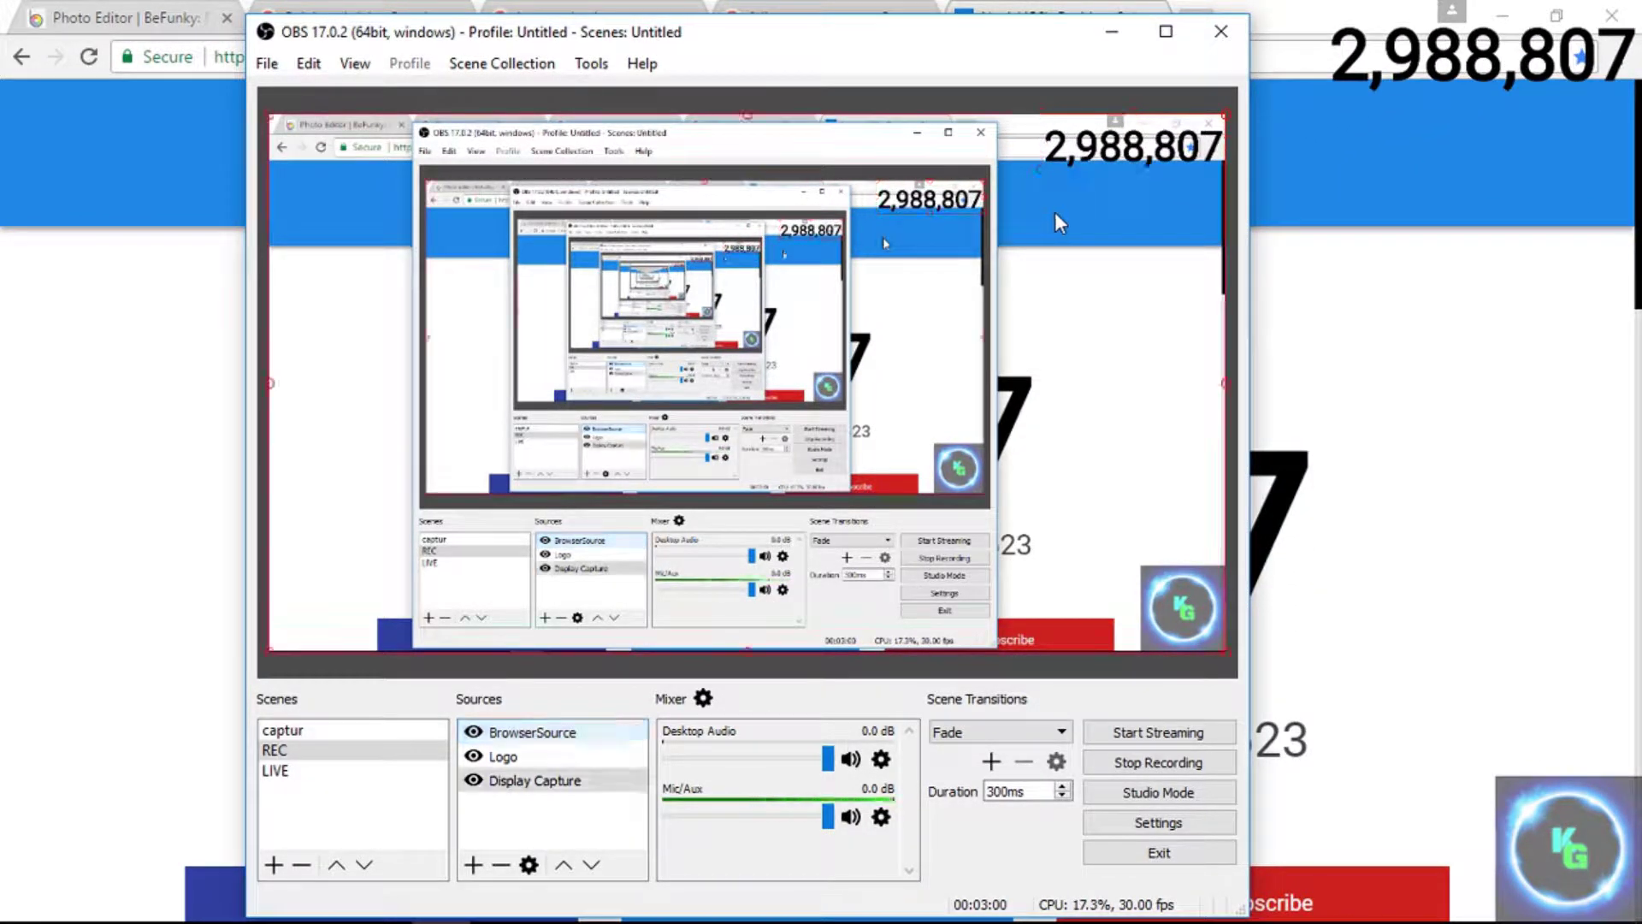
Step: Move the subscriber count towards the middle of the preview, then remove BrowserSource from the REC scene
left_click_drag(1054, 44, 1079, 106)
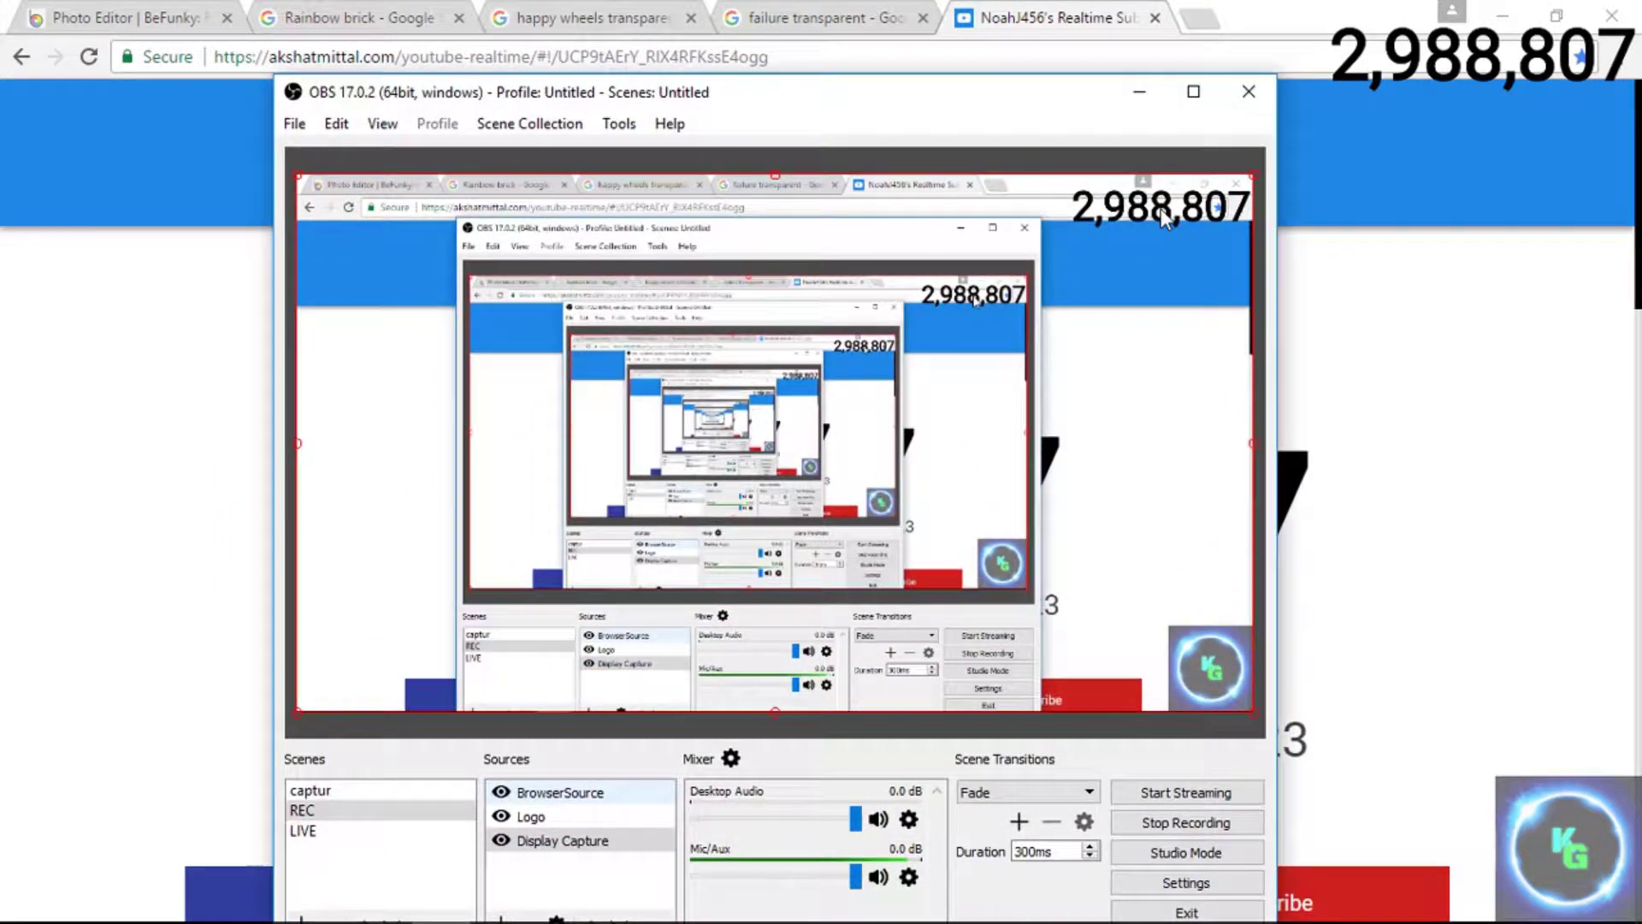
left_click_drag(1159, 220, 794, 347)
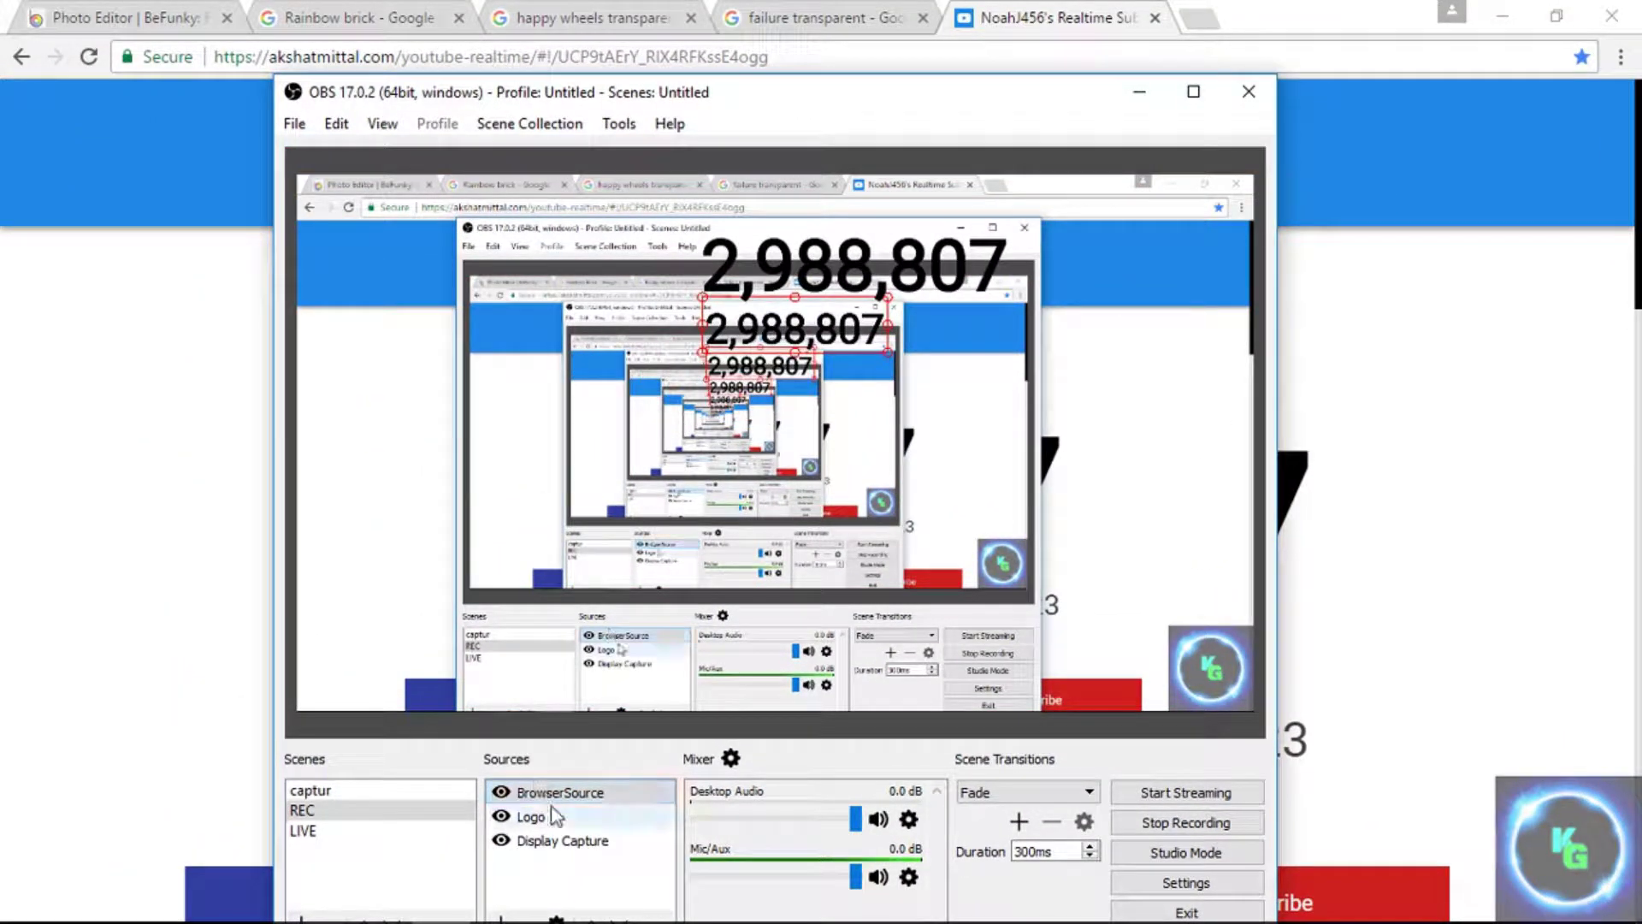
right_click(568, 792)
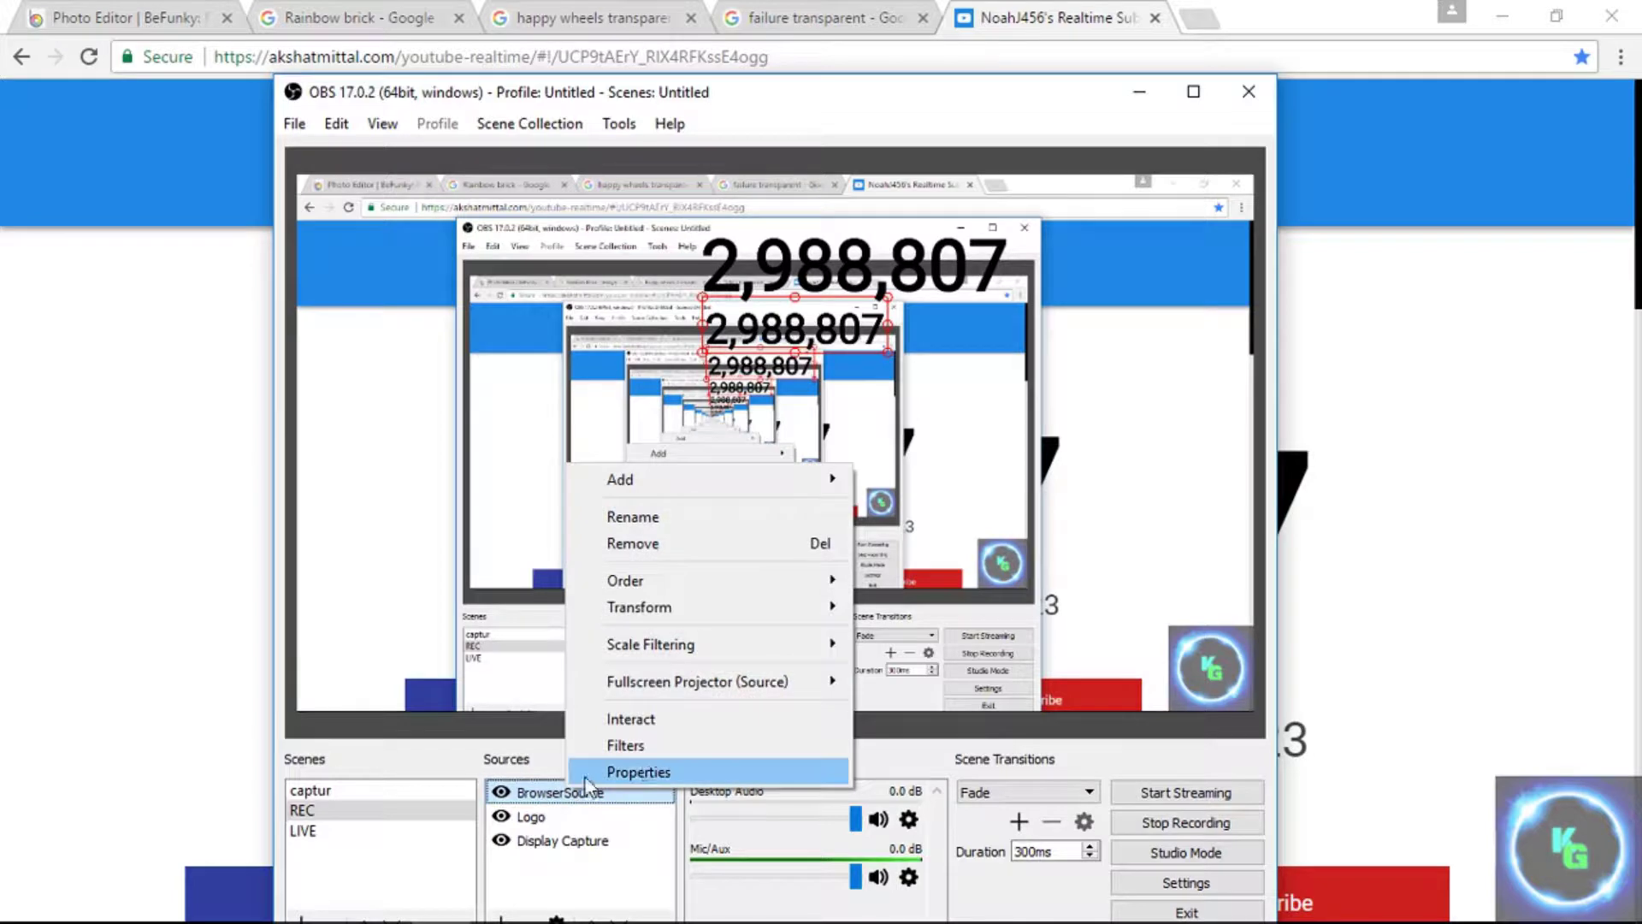
left_click(736, 518)
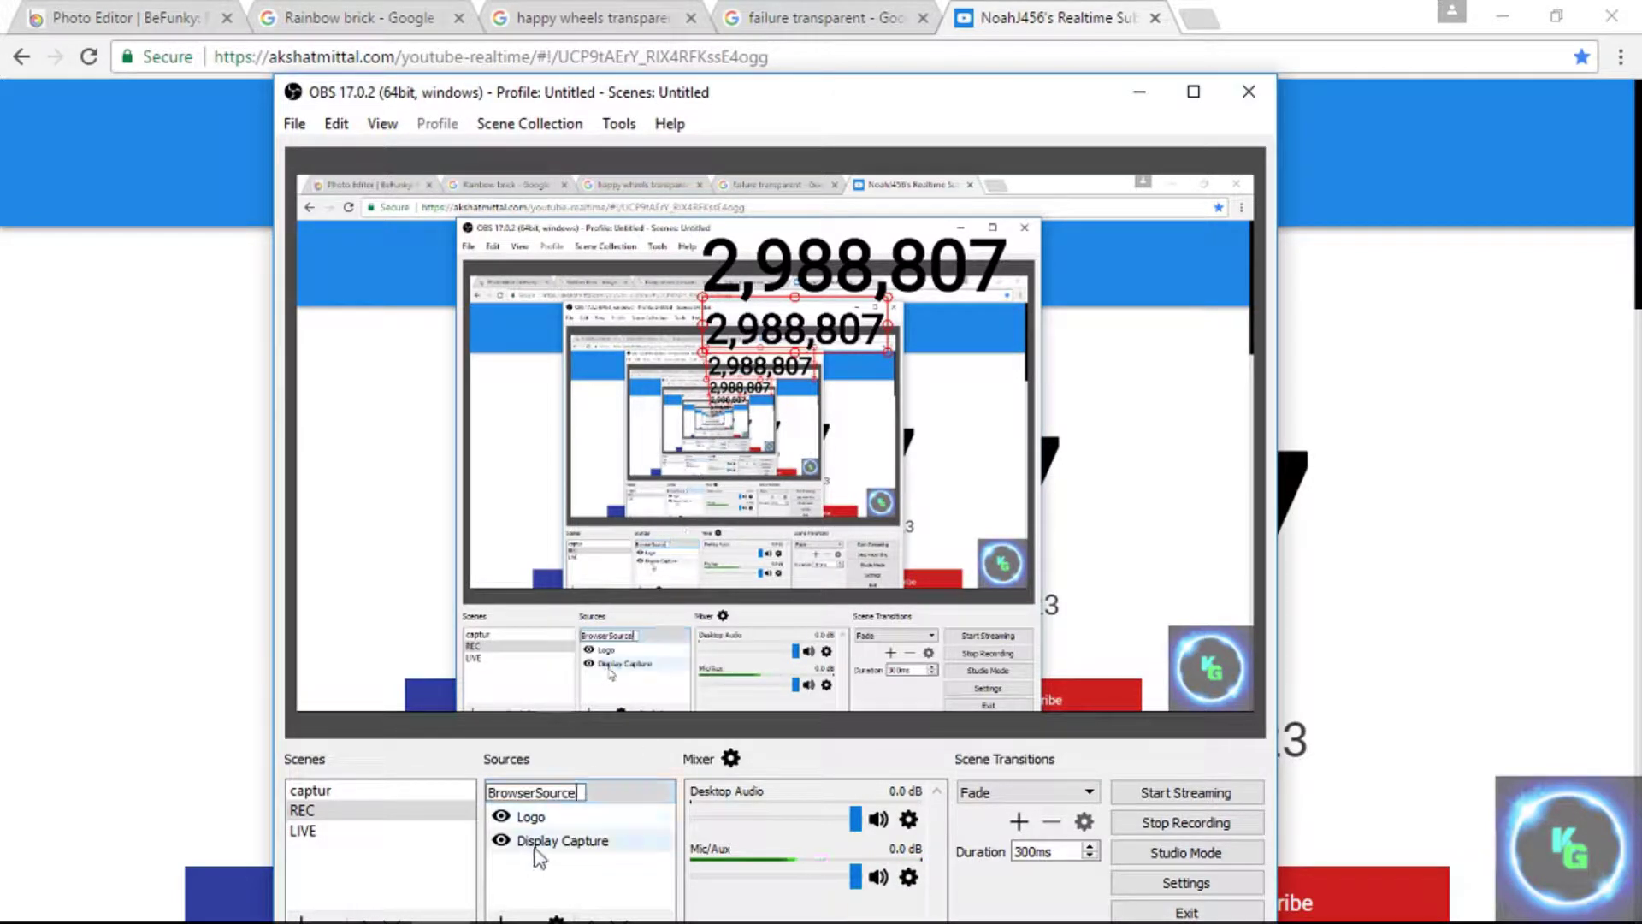
right_click(597, 783)
left_click(716, 542)
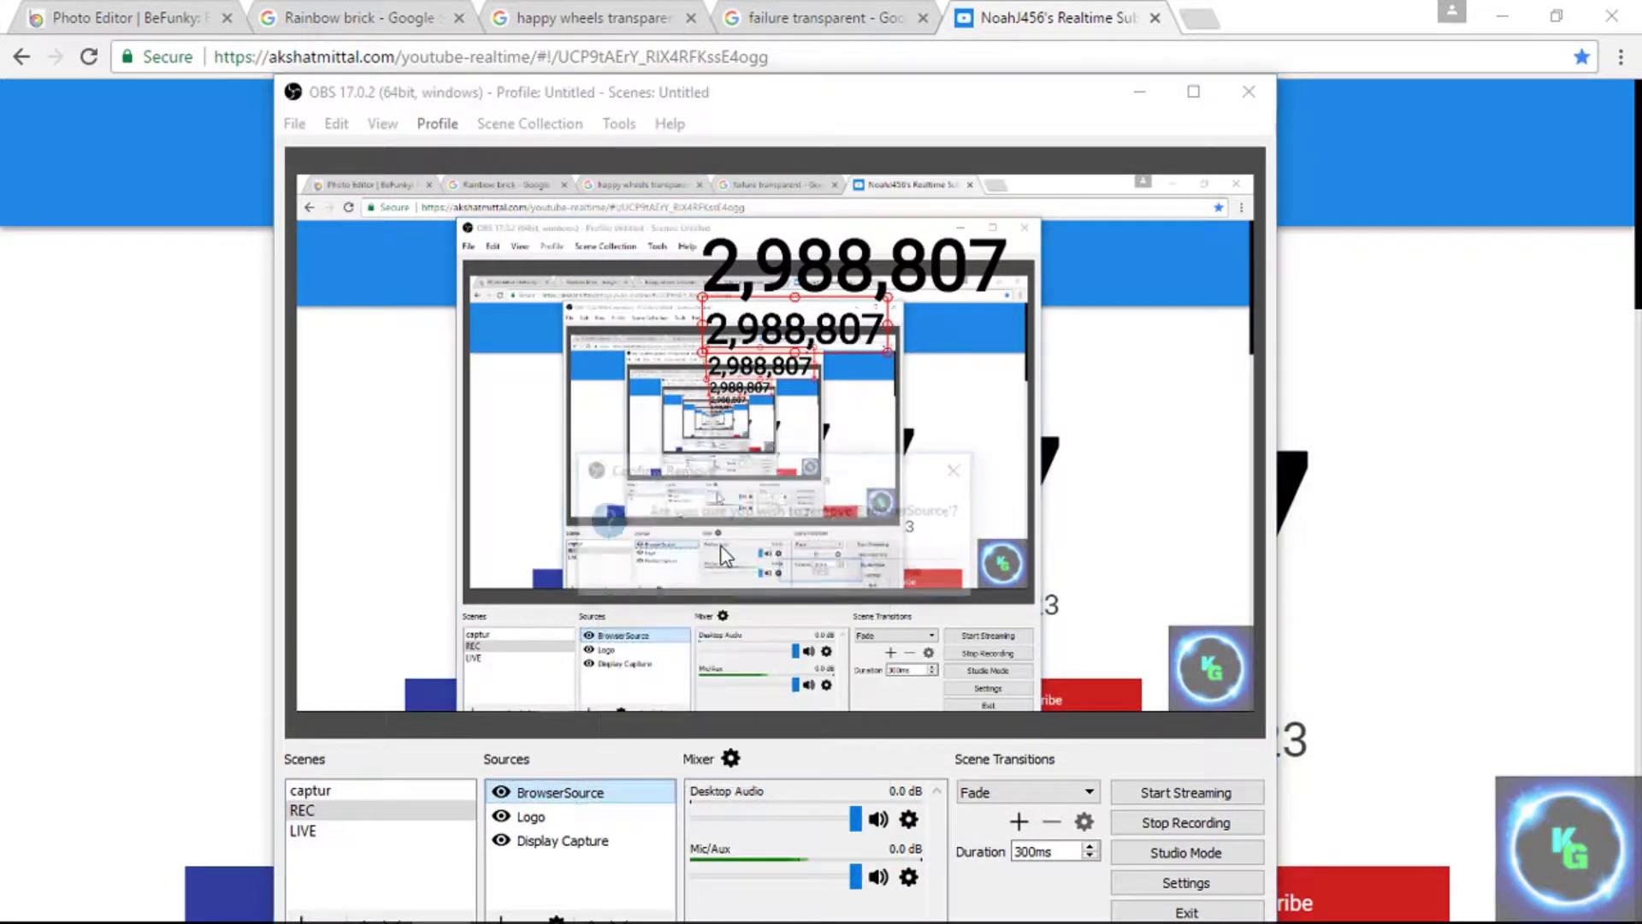
left_click(788, 574)
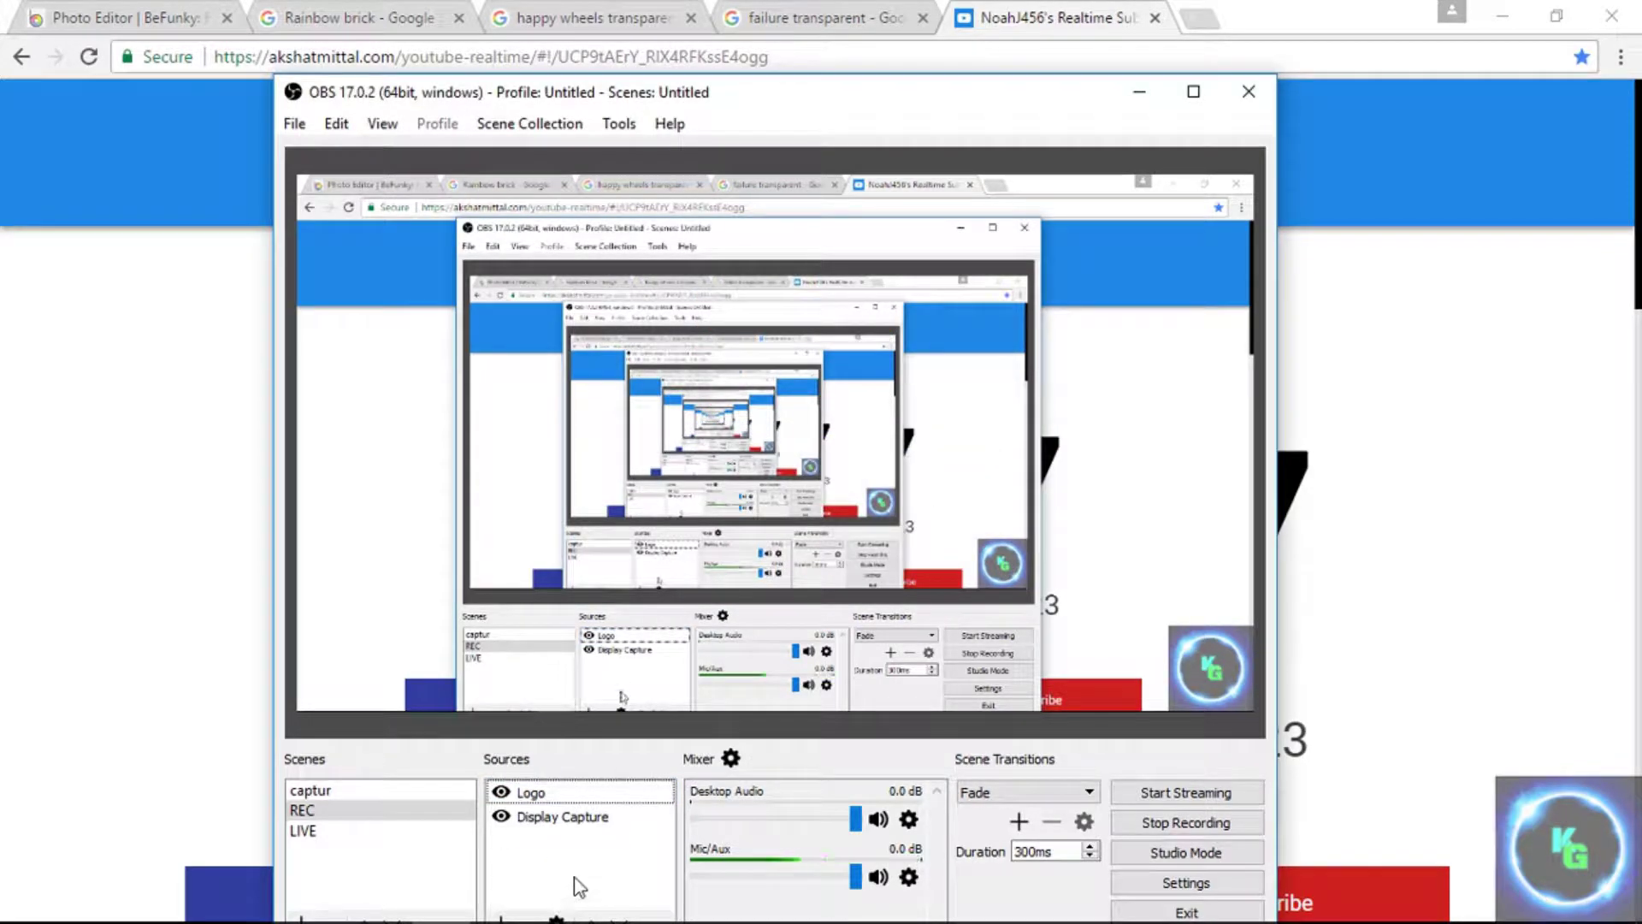
Step: Close the YouTube Realtime subscriber count page and minimize the OBS and Chrome windows to reach the desktop
left_click_drag(939, 113, 918, 40)
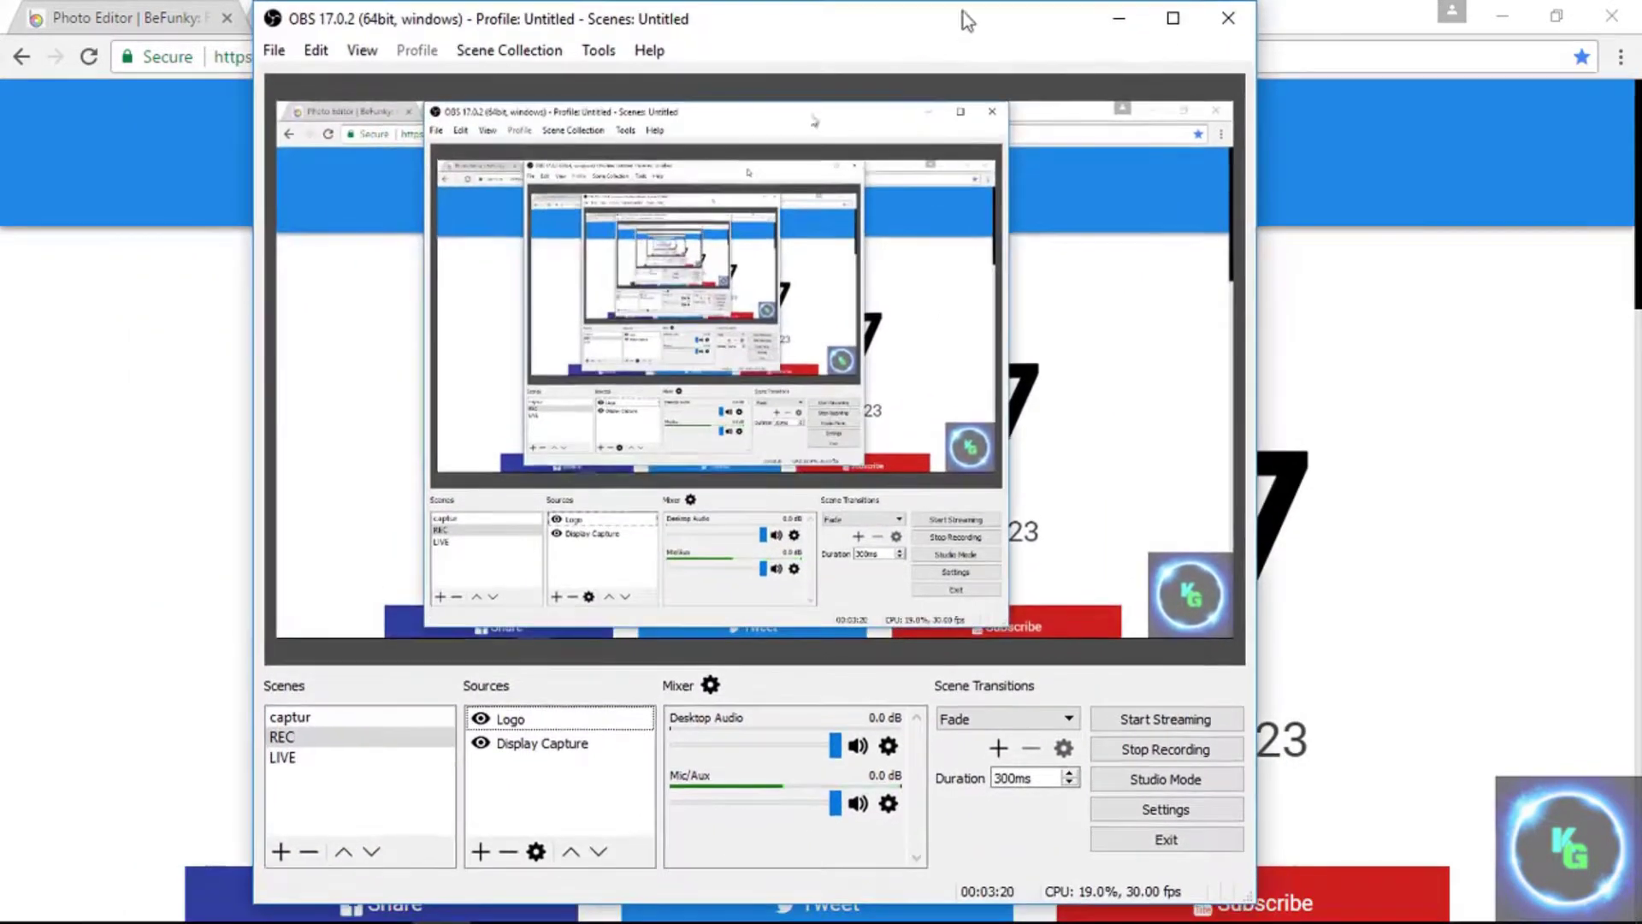
left_click(1112, 19)
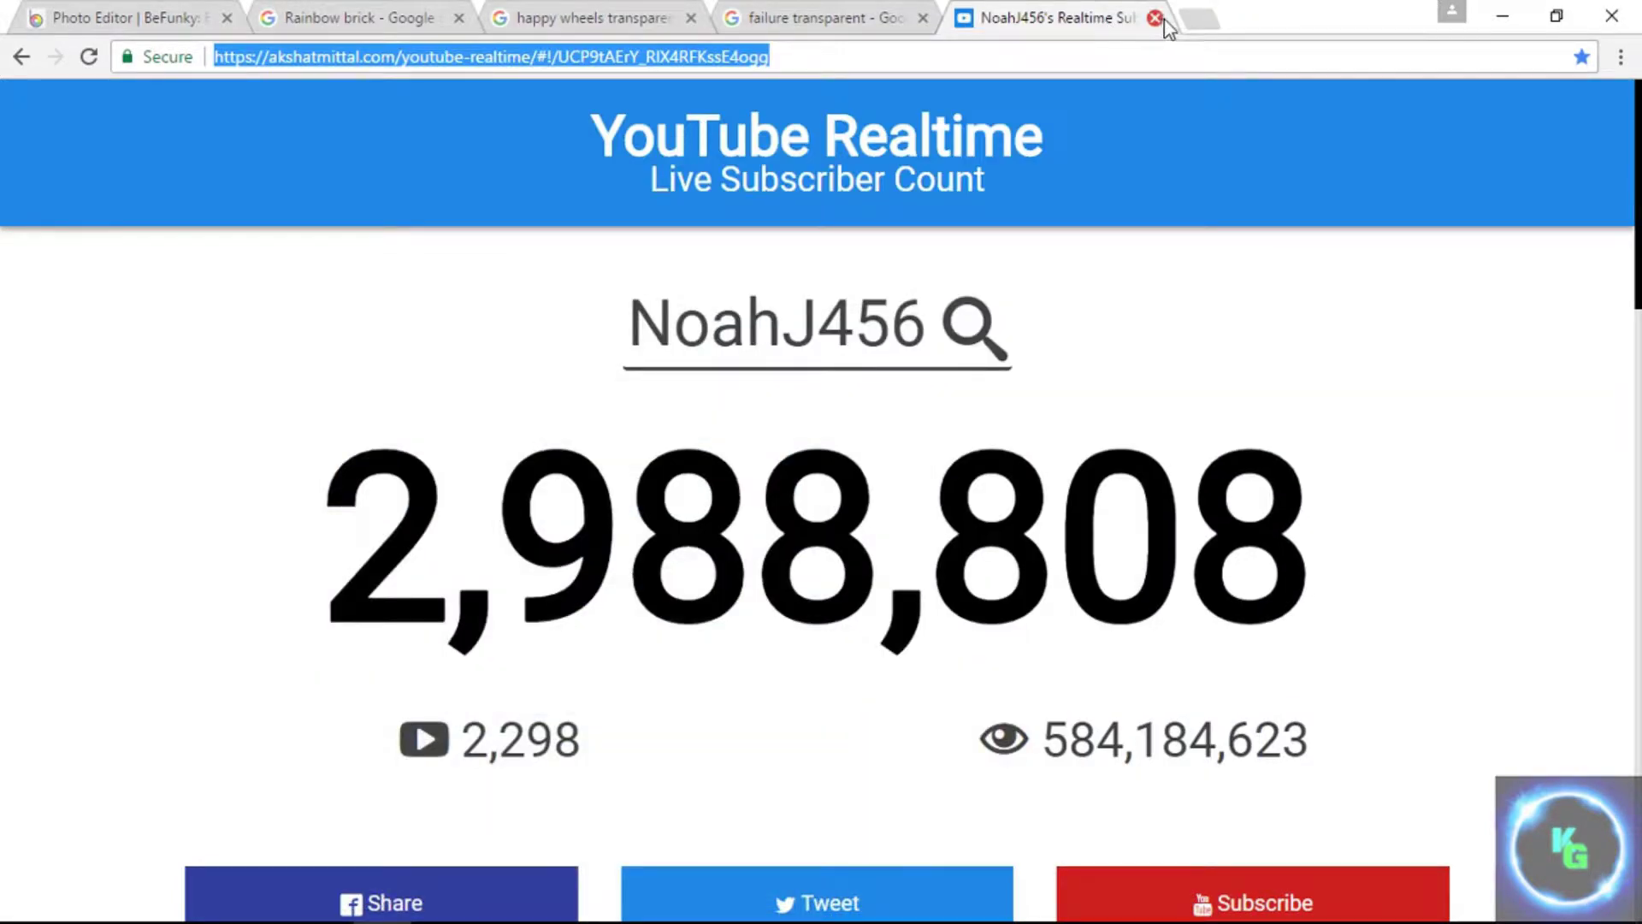
left_click(1155, 18)
left_click(1487, 17)
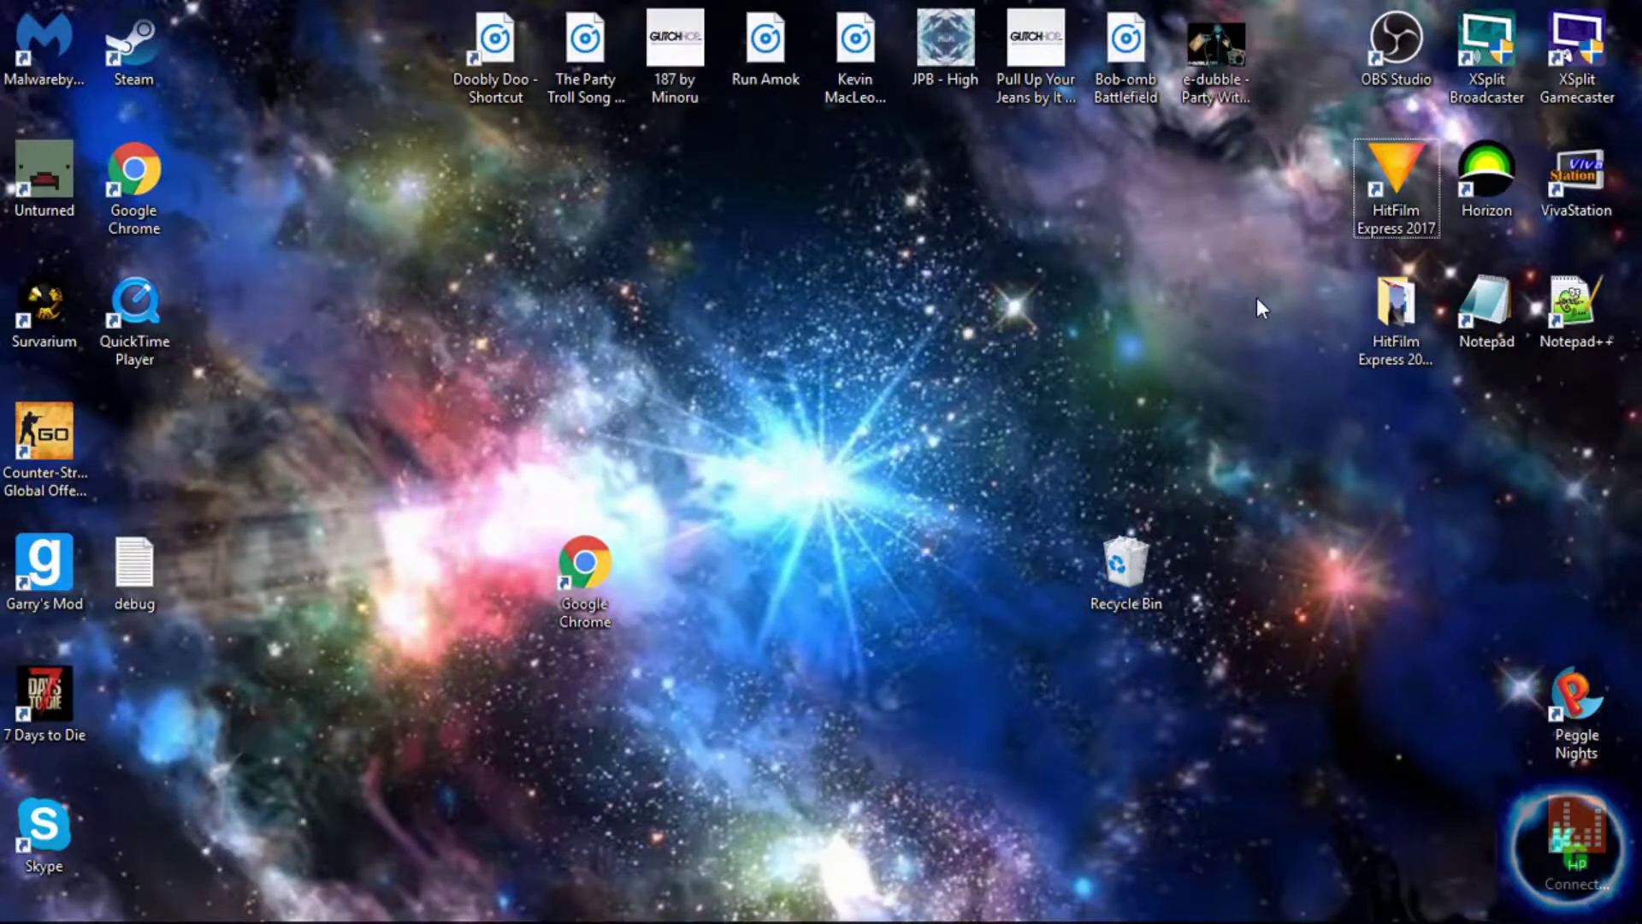
Step: Launch HitFilm Express 2017 and start editing a new project with the 1080p Full HD @ 30 fps template
double_click(1398, 190)
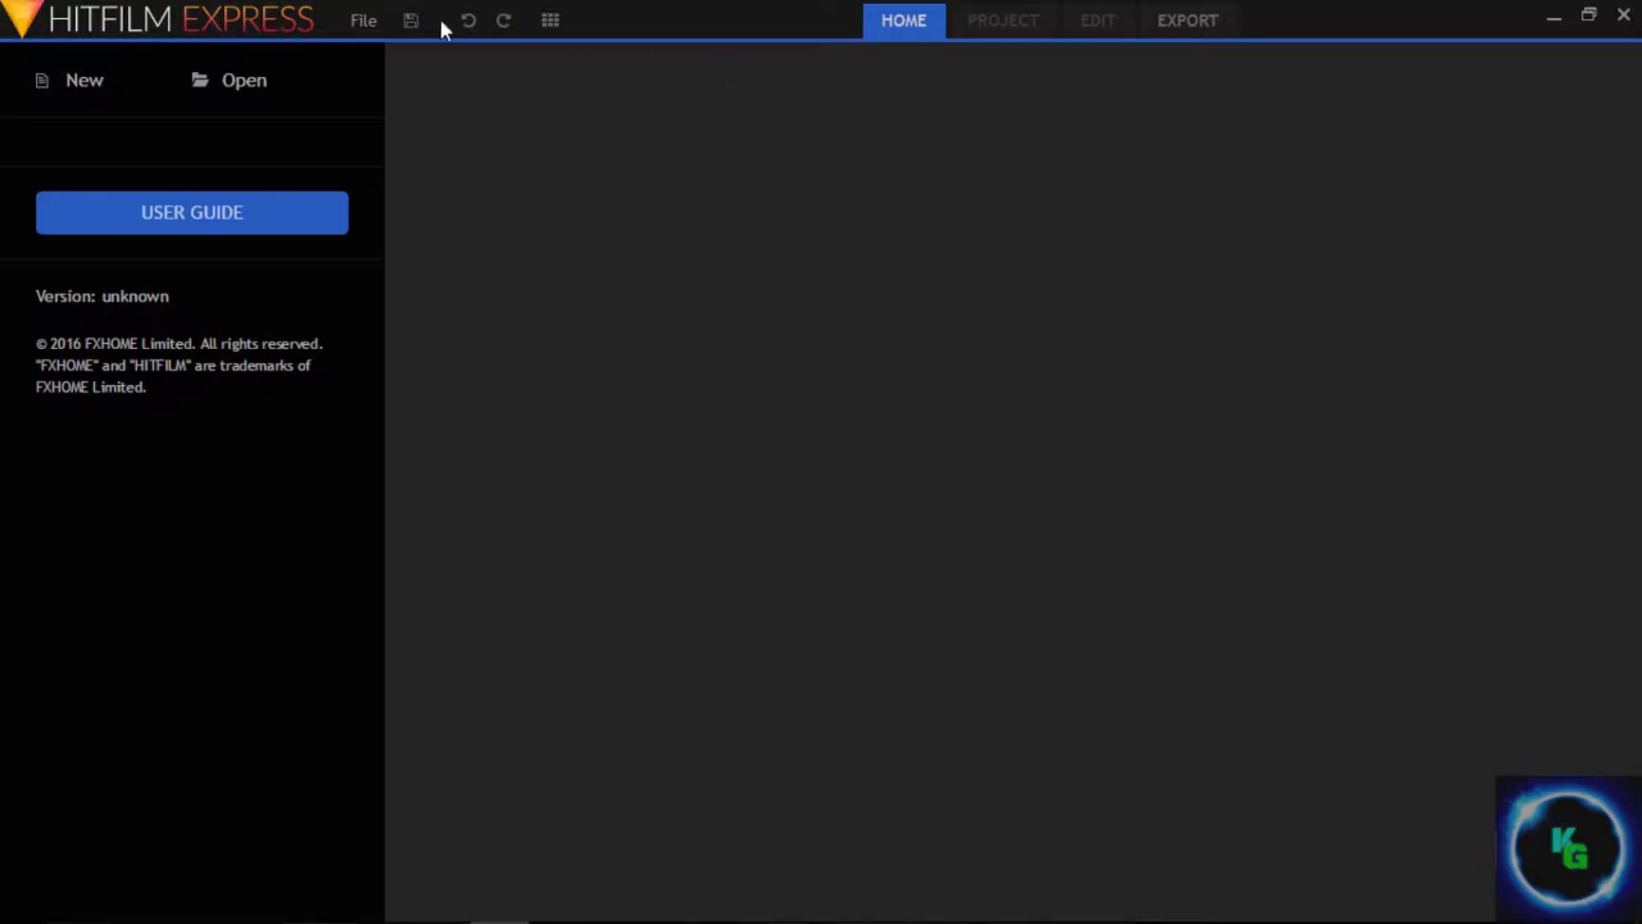
left_click(356, 21)
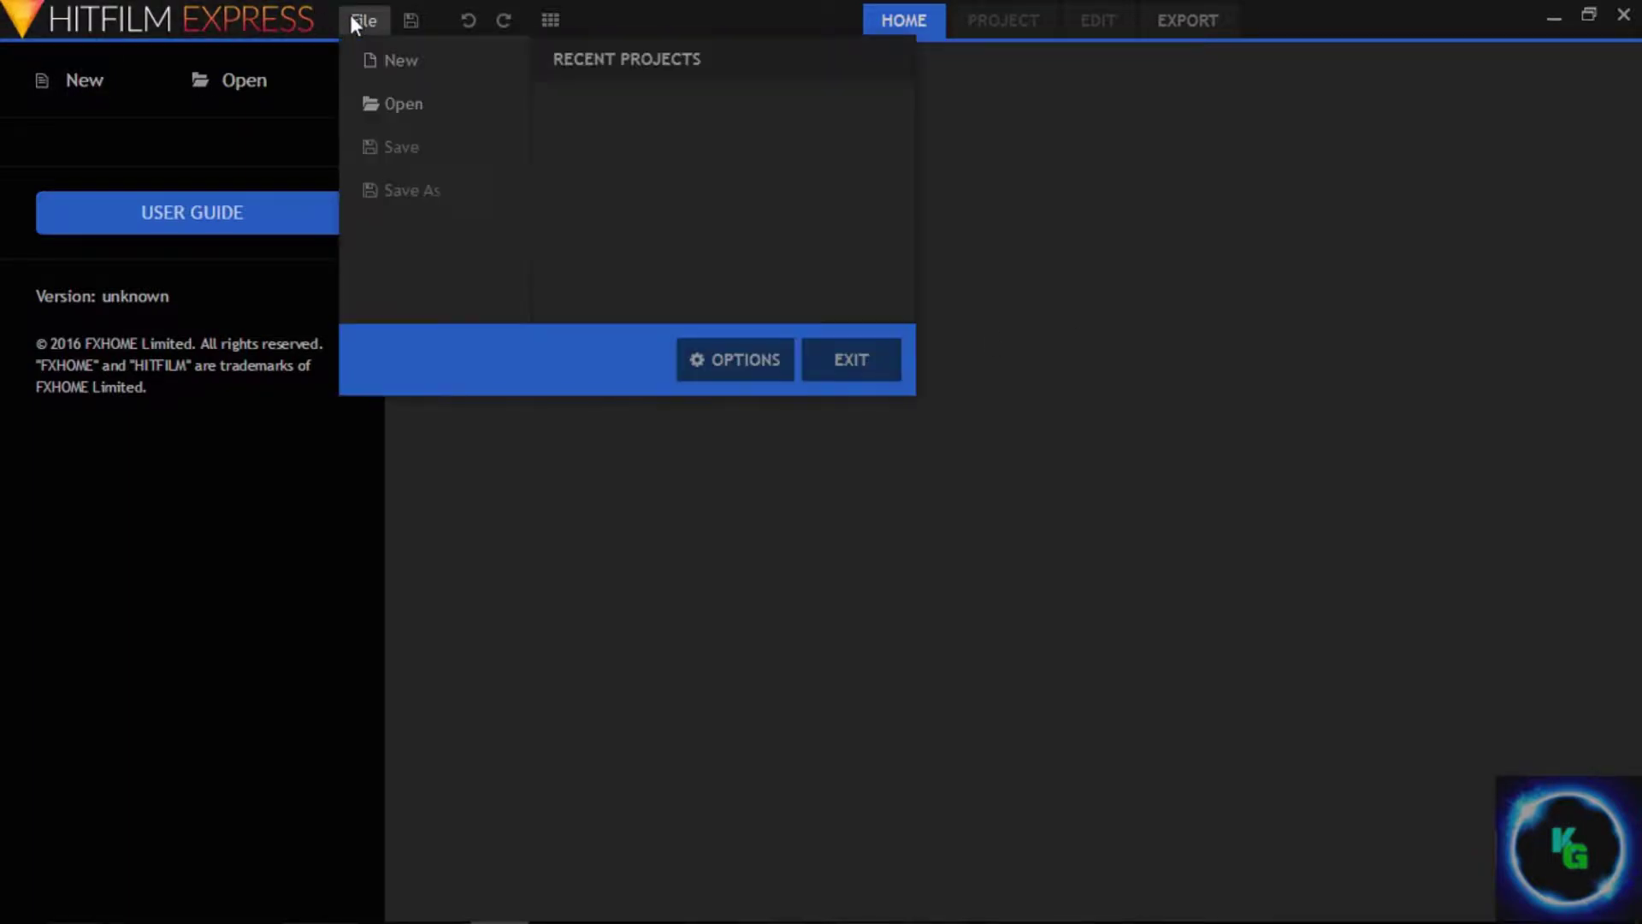
left_click(423, 53)
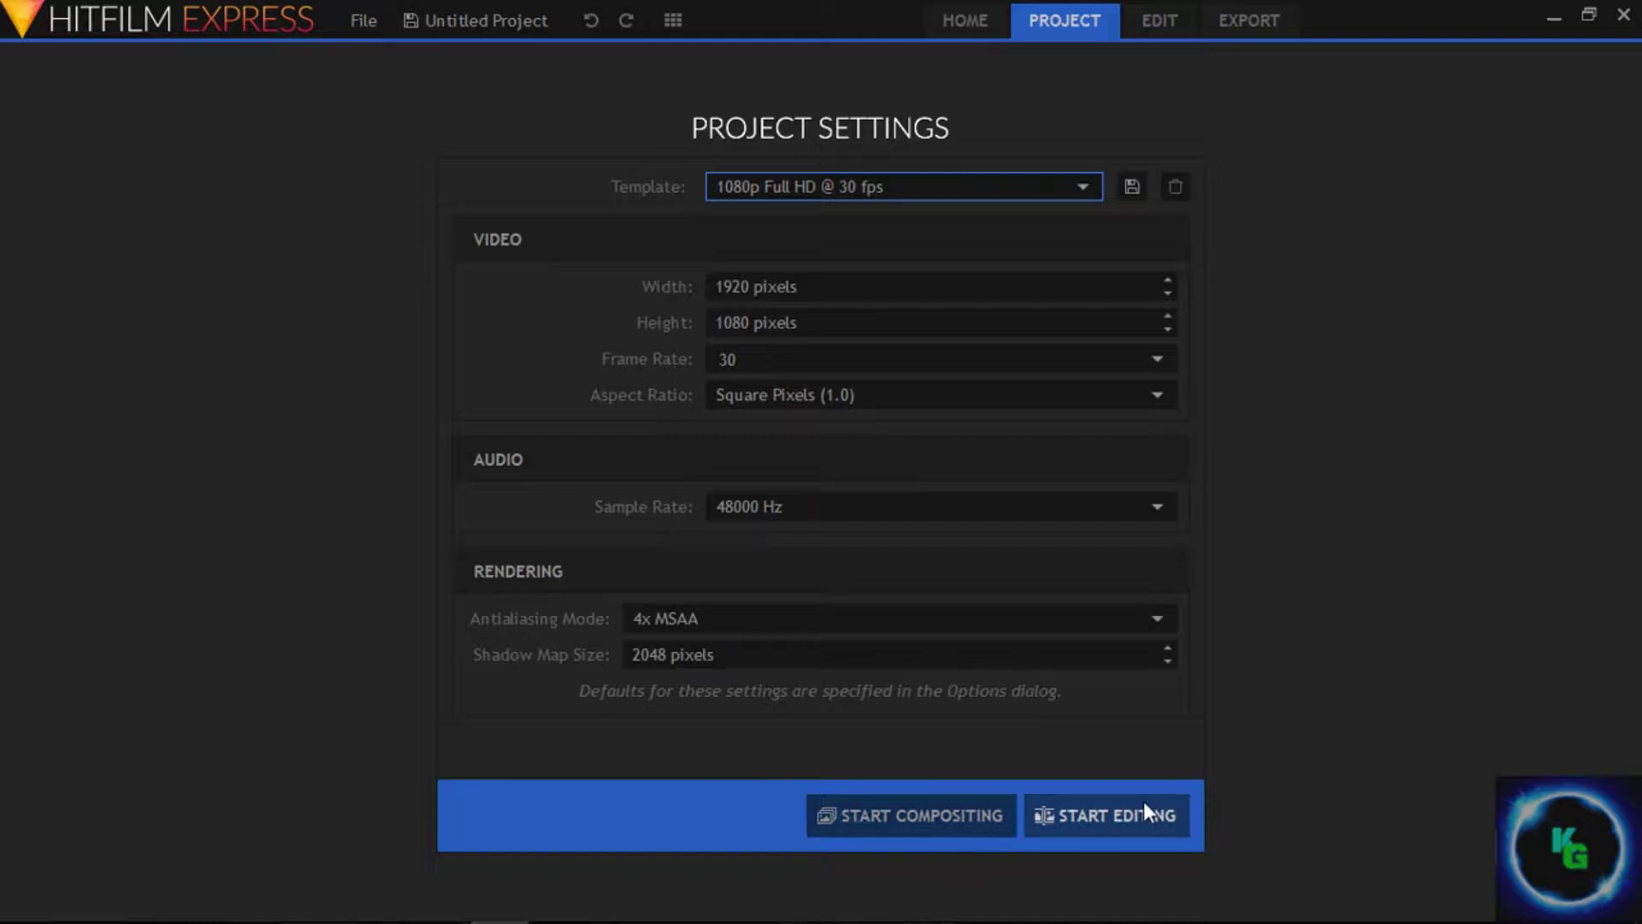
left_click(1096, 813)
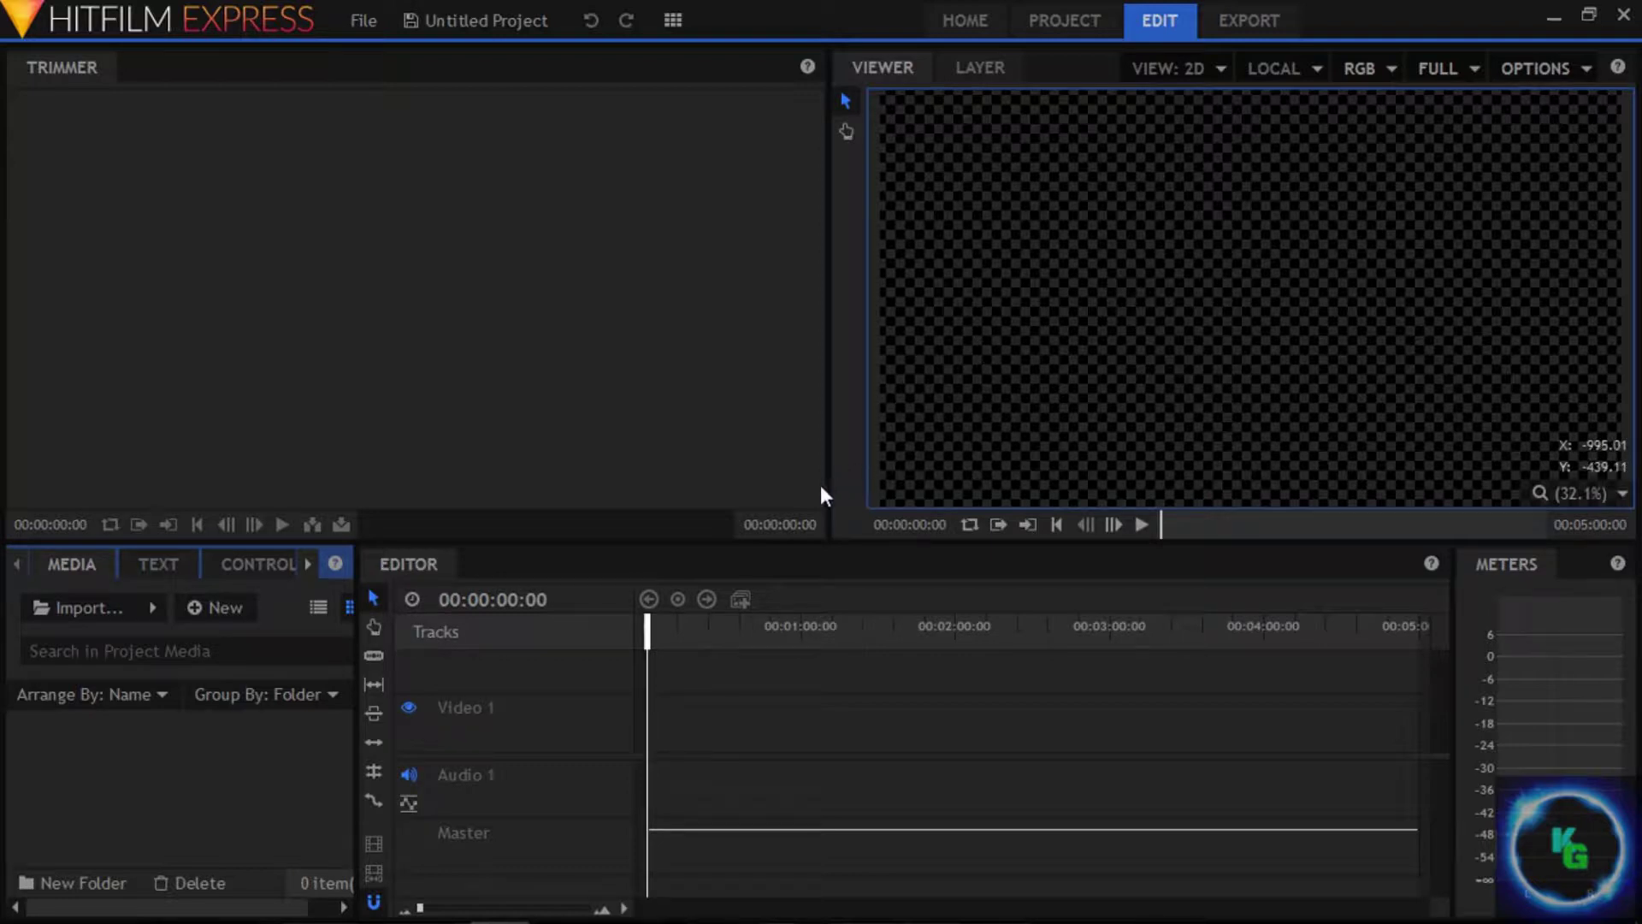
left_click(104, 607)
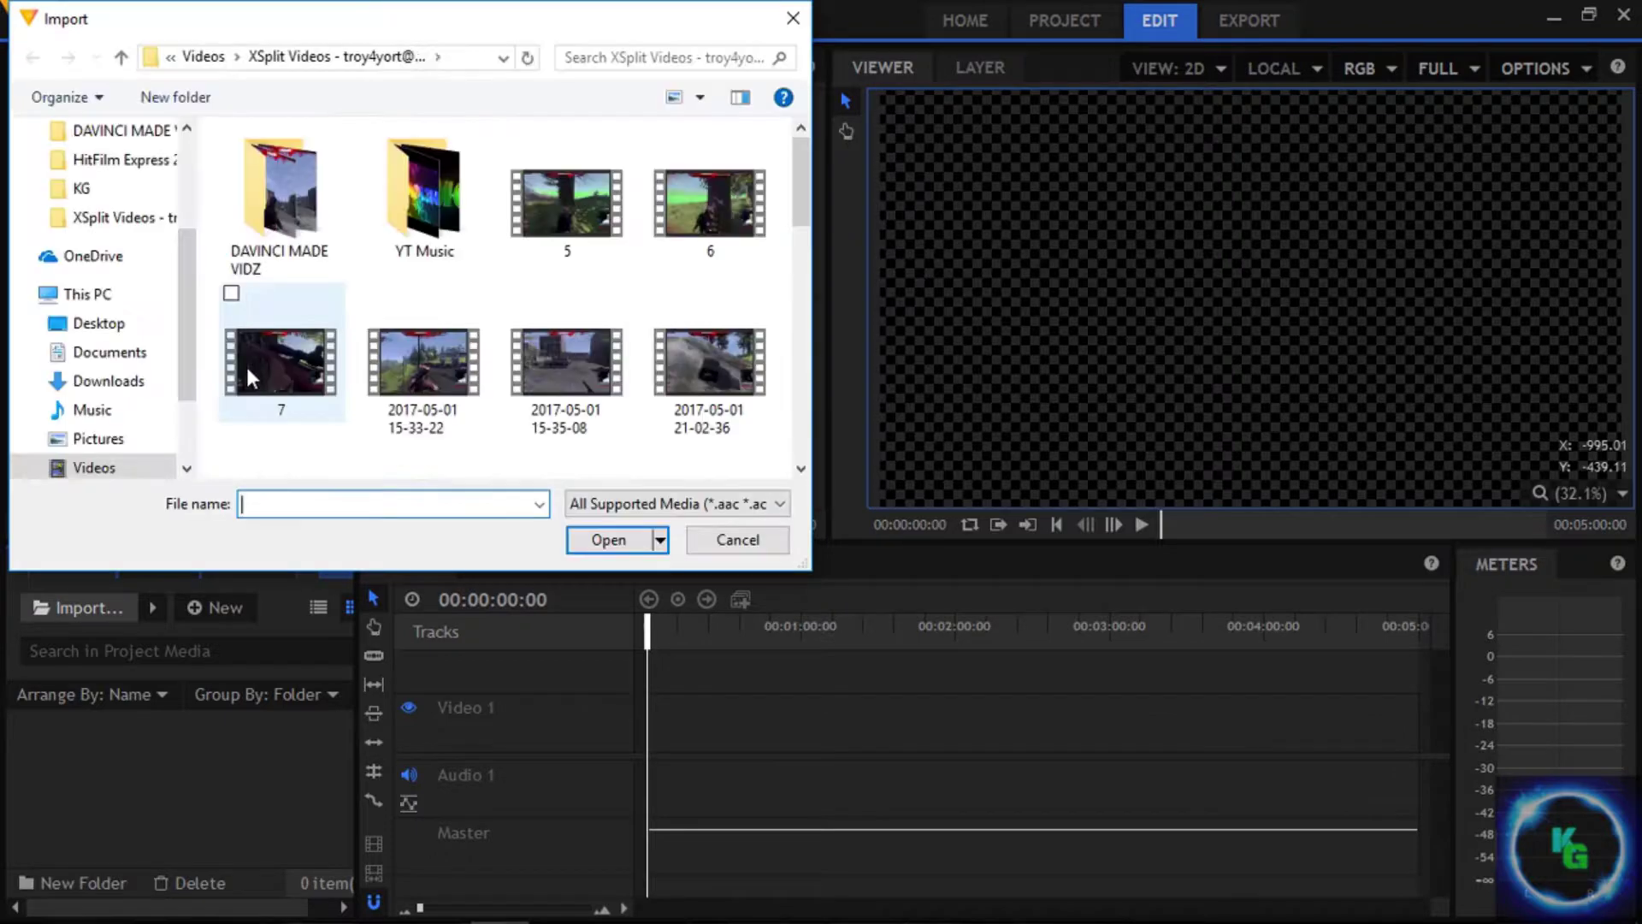
scroll(540, 282, "down", 3)
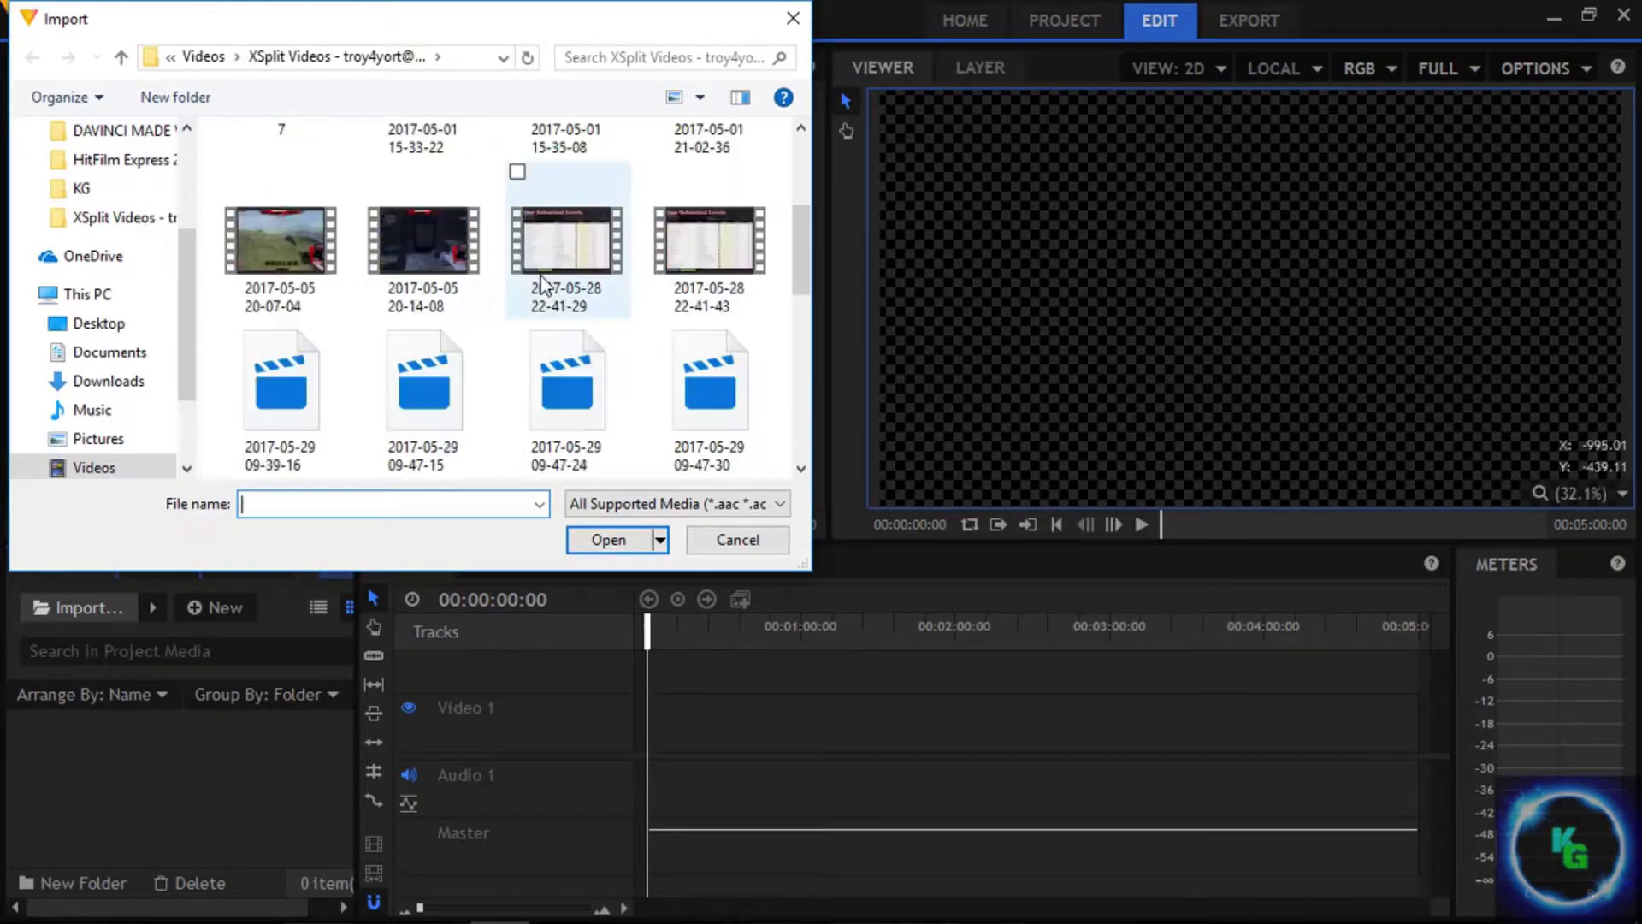
scroll(542, 285, "down", 5)
scroll(534, 346, "up", 5)
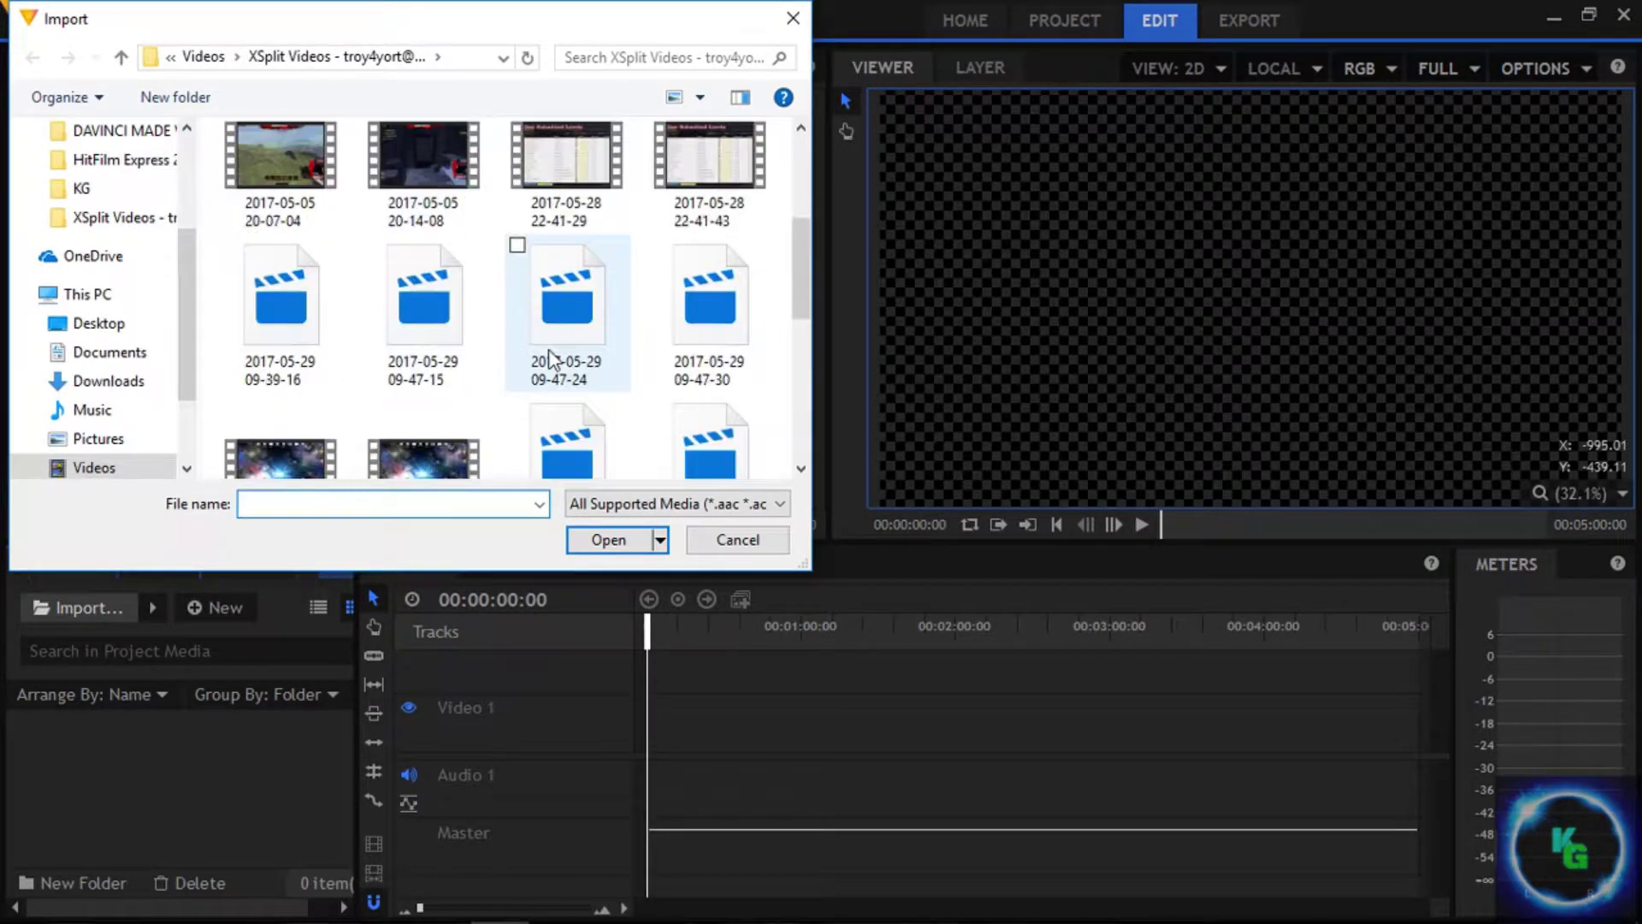
scroll(547, 351, "up", 3)
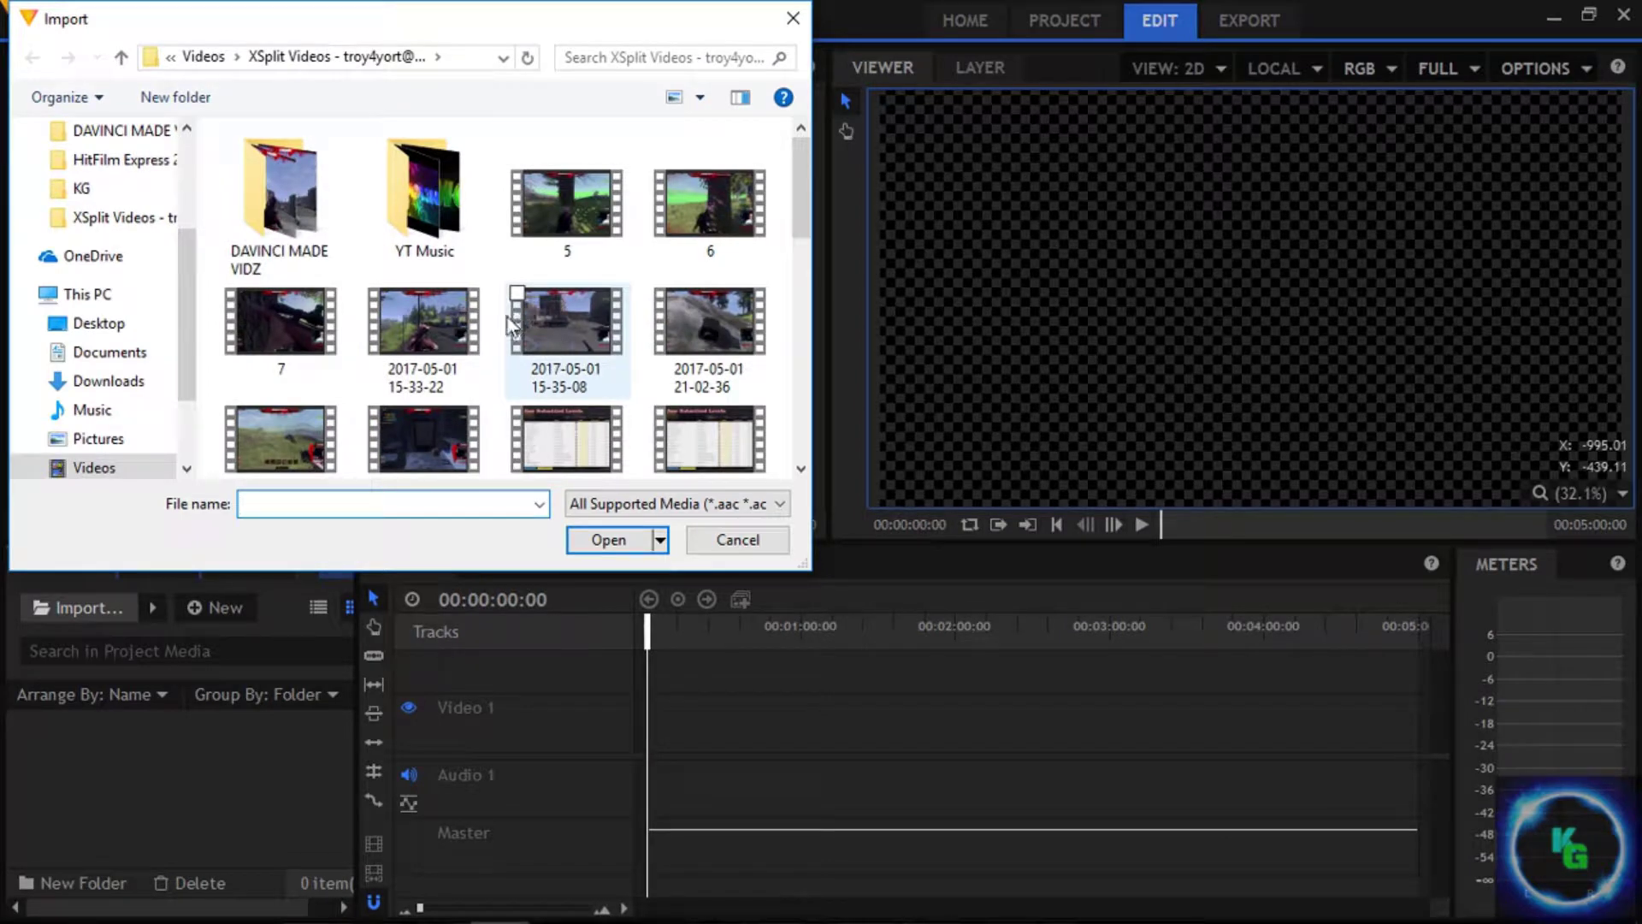
scroll(532, 249, "down", 3)
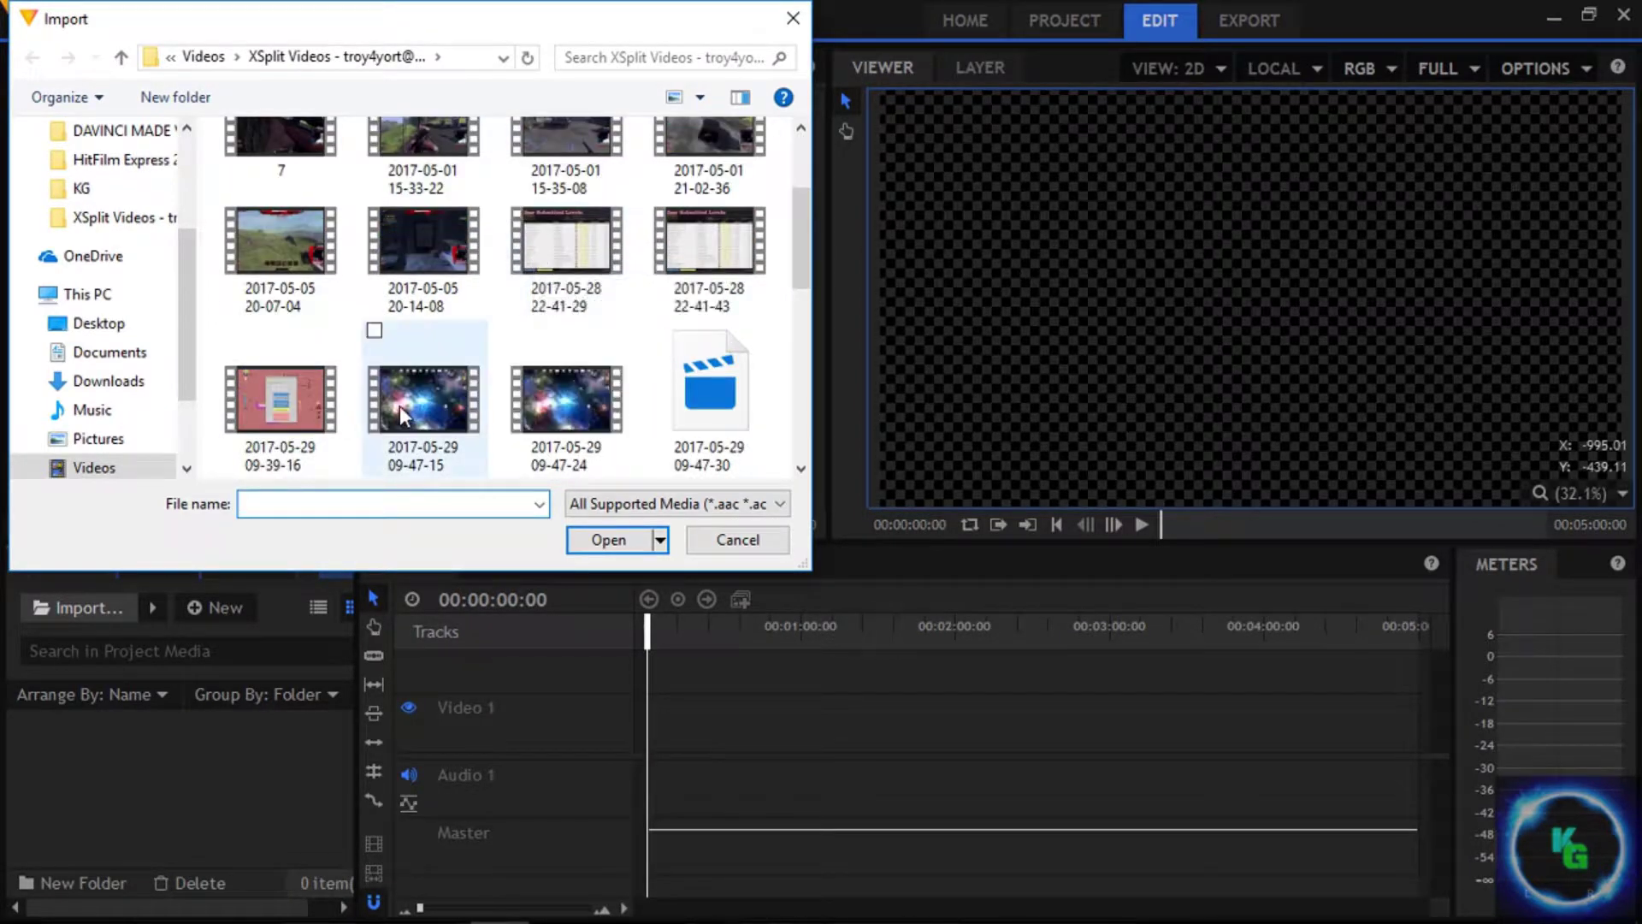
scroll(399, 406, "down", 2)
scroll(251, 362, "down", 2)
scroll(265, 363, "up", 3)
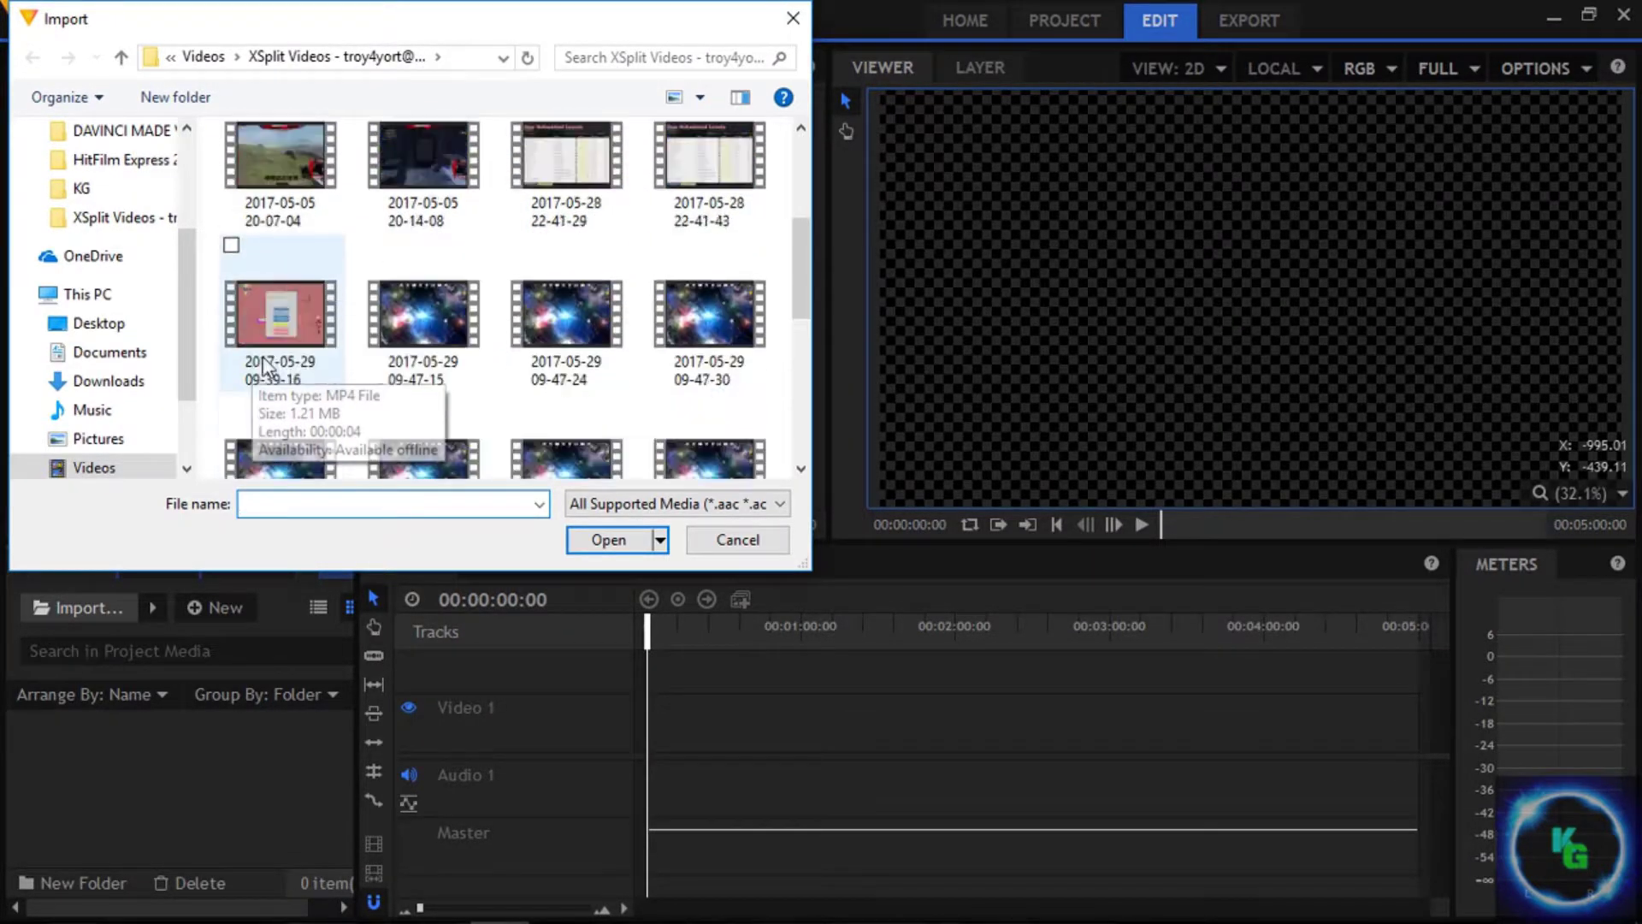
double_click(284, 305)
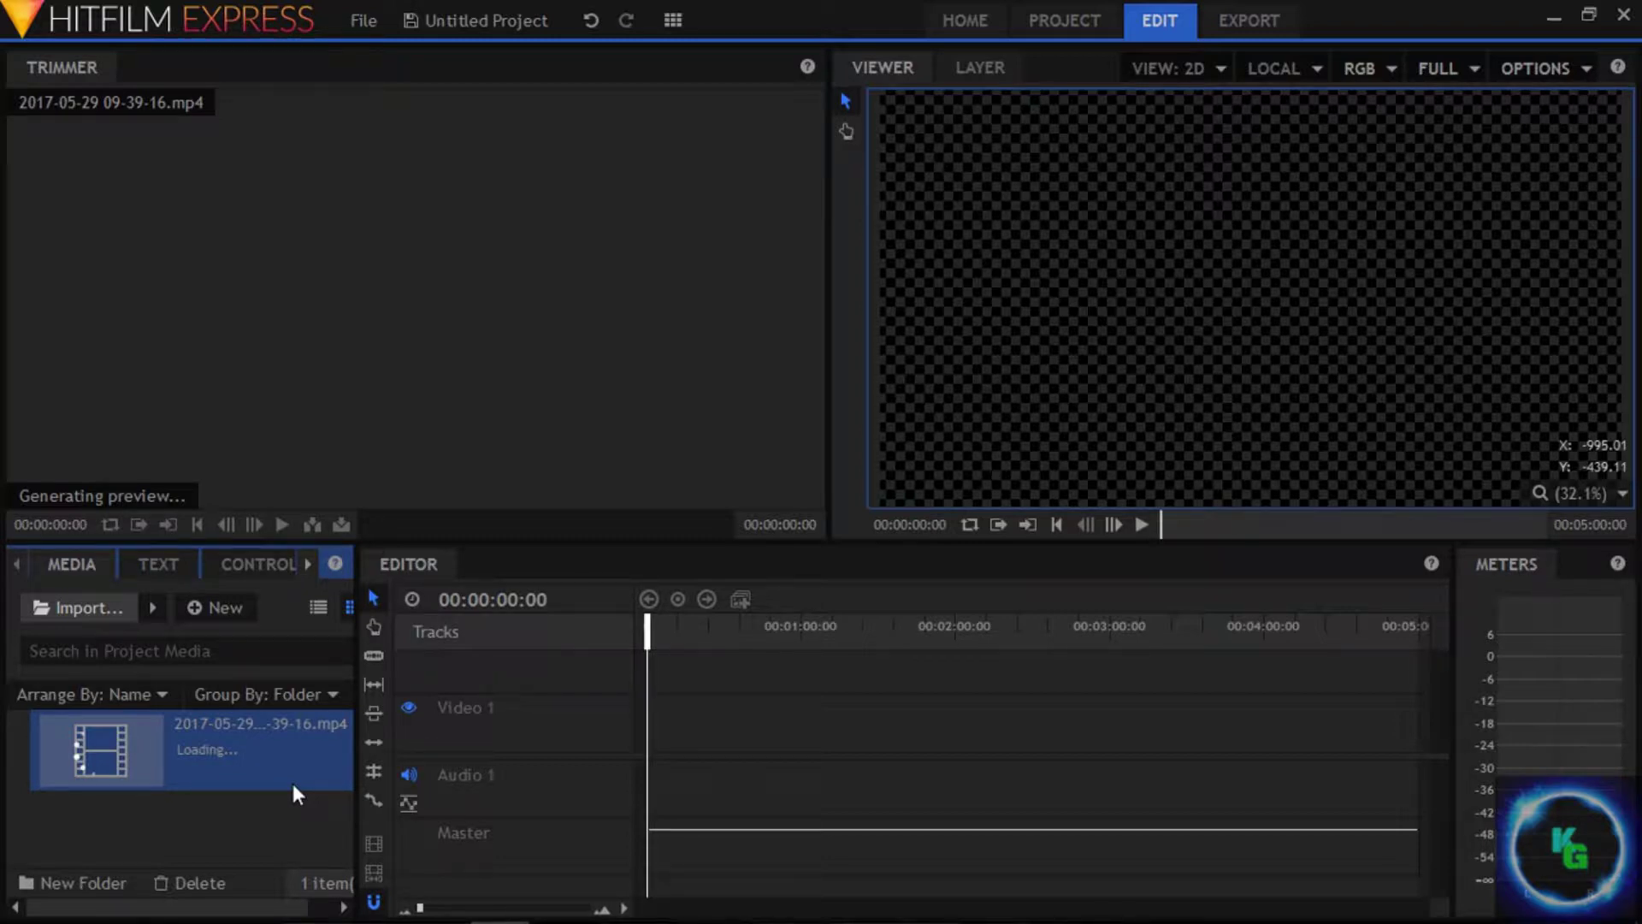
Step: Switch to Chrome, save the red FAIL stamp image as fail1 in PNG format in the KG pictures folder, and close its search page
mouse_move(407, 881)
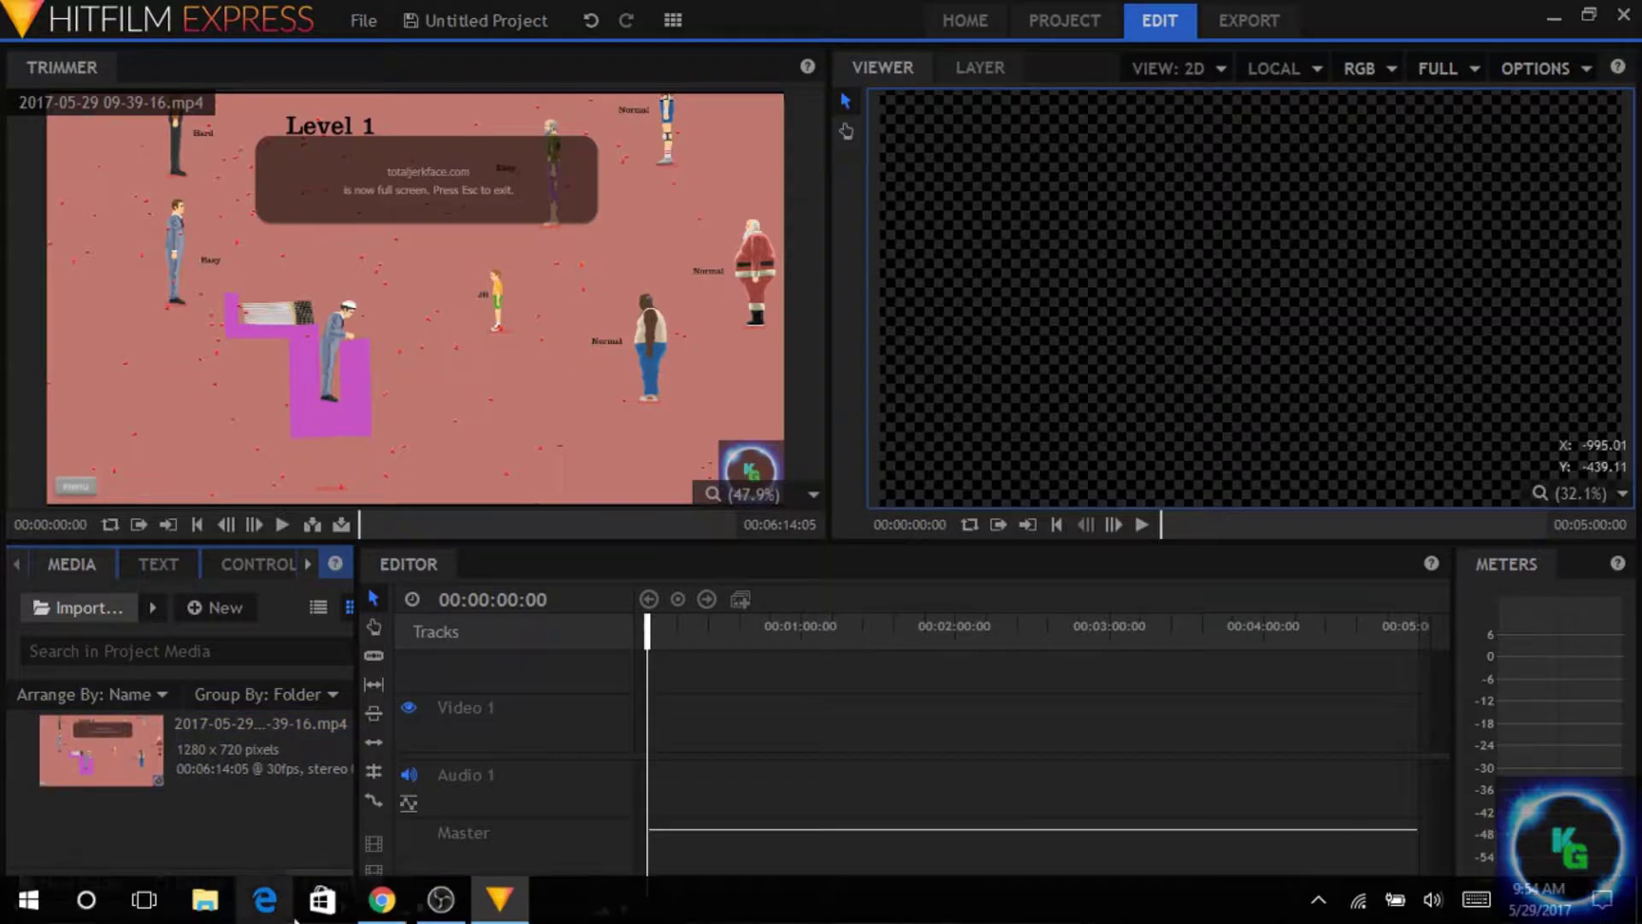
left_click(389, 899)
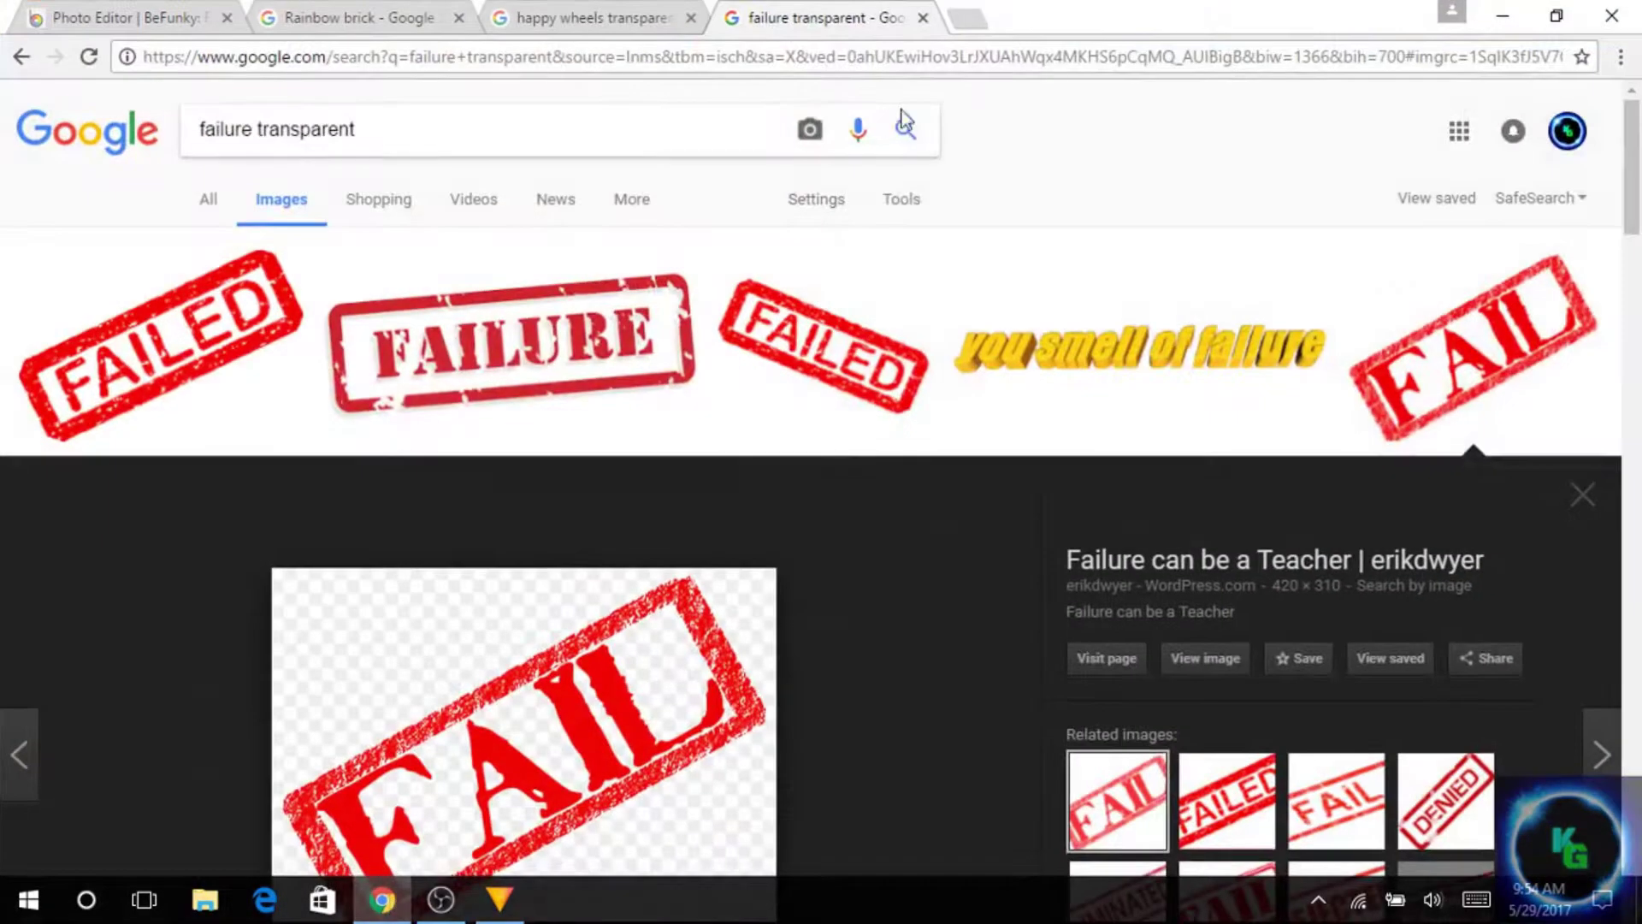
scroll(881, 283, "down", 3)
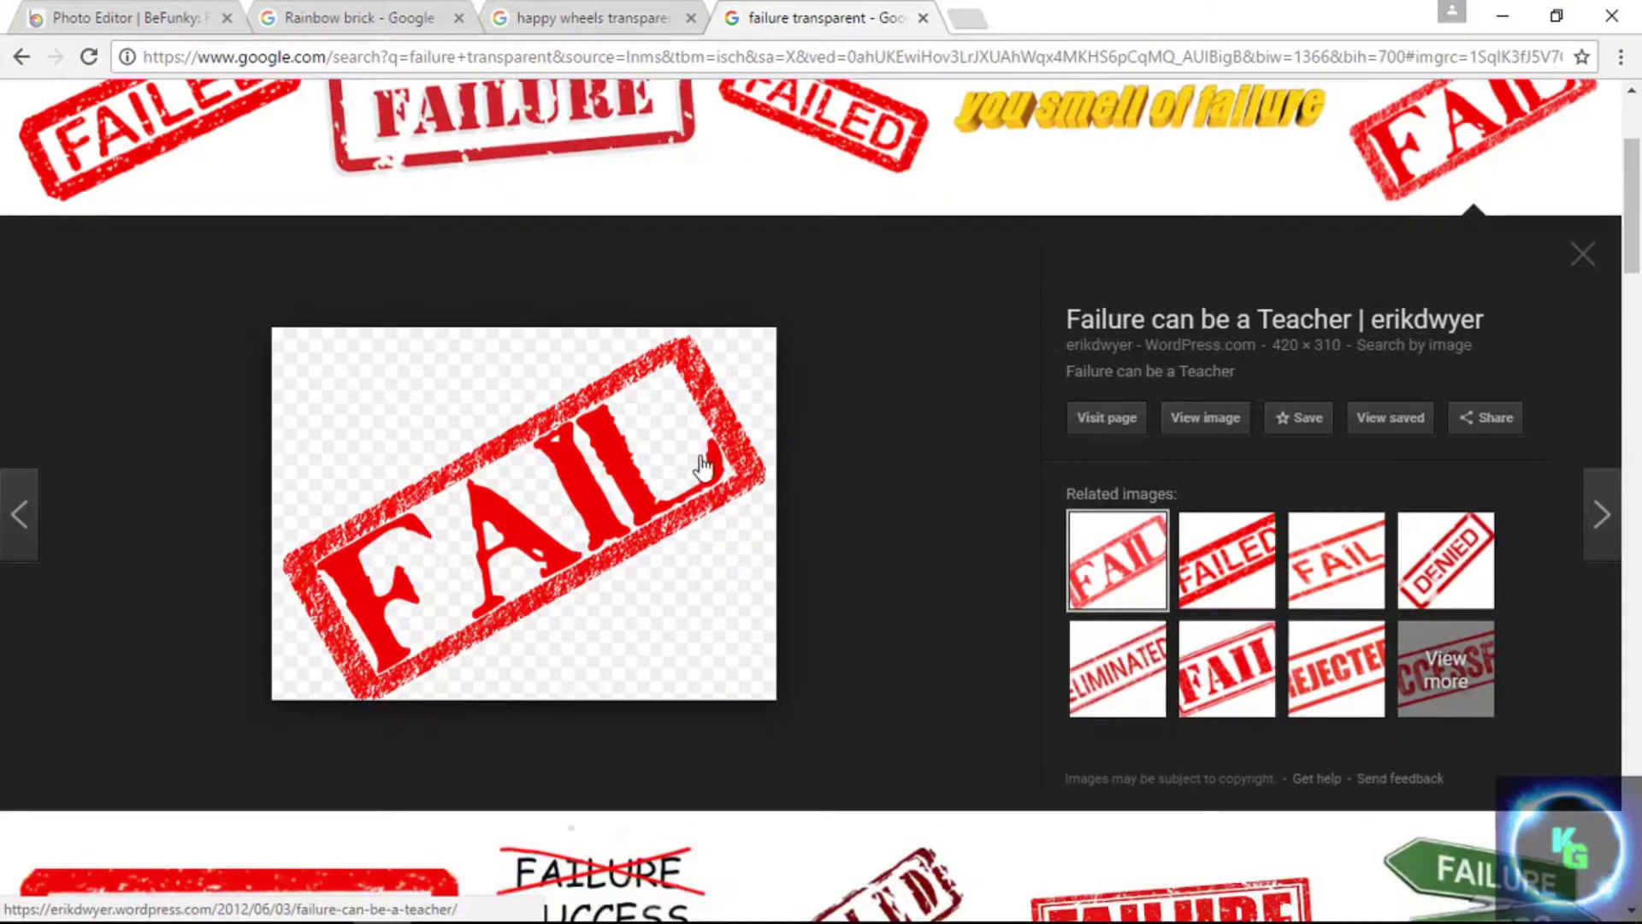
right_click(568, 543)
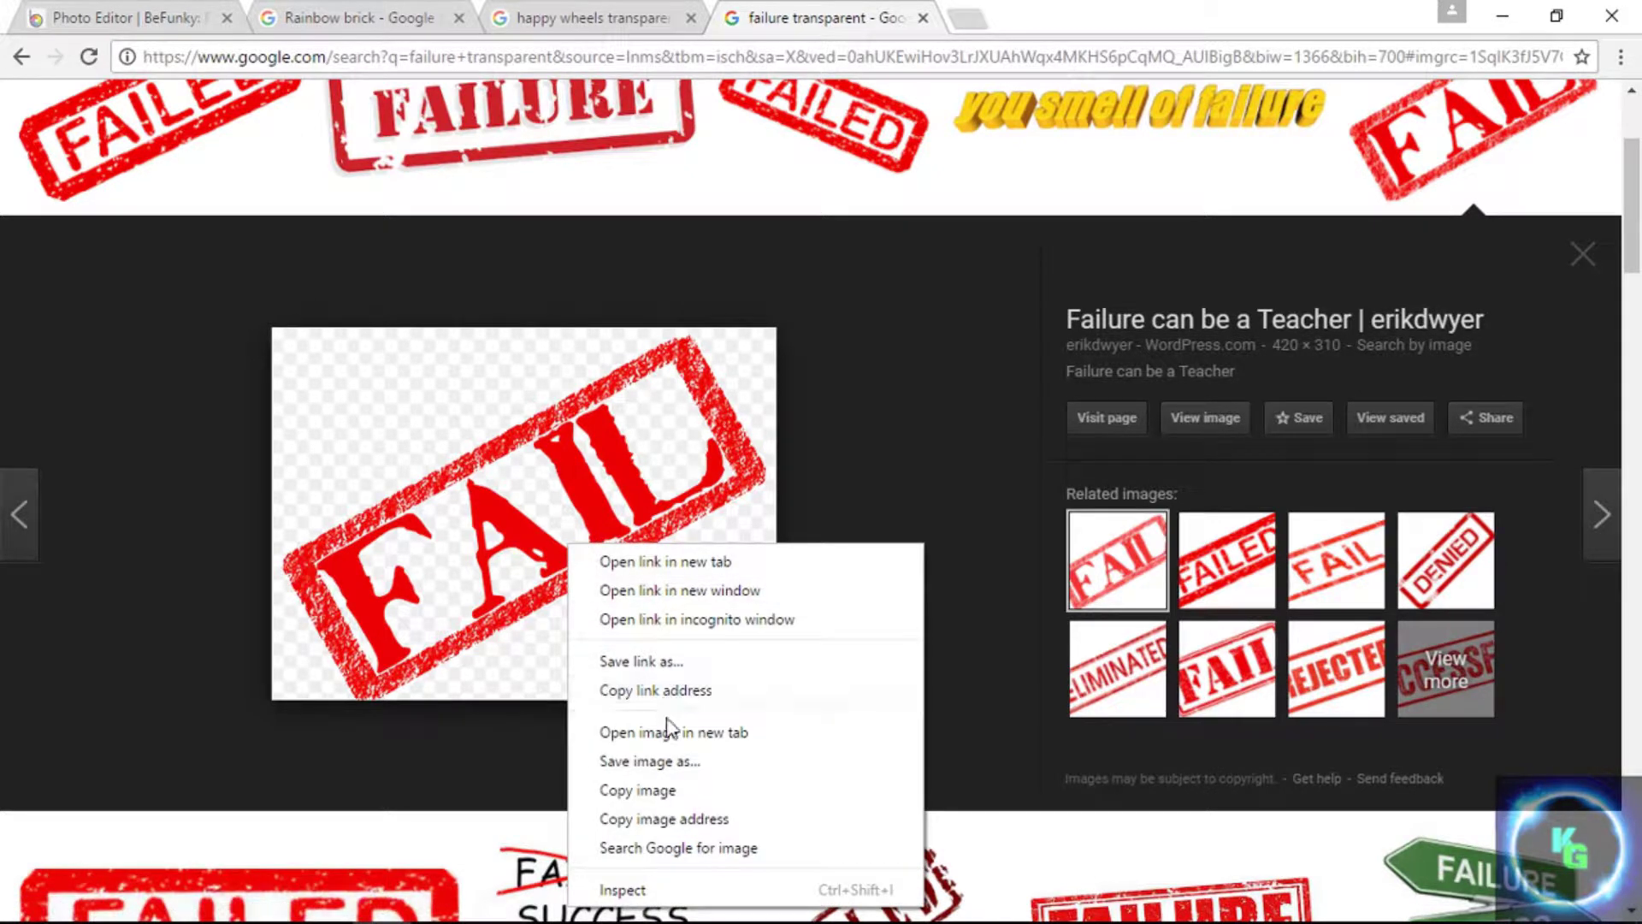
left_click(694, 763)
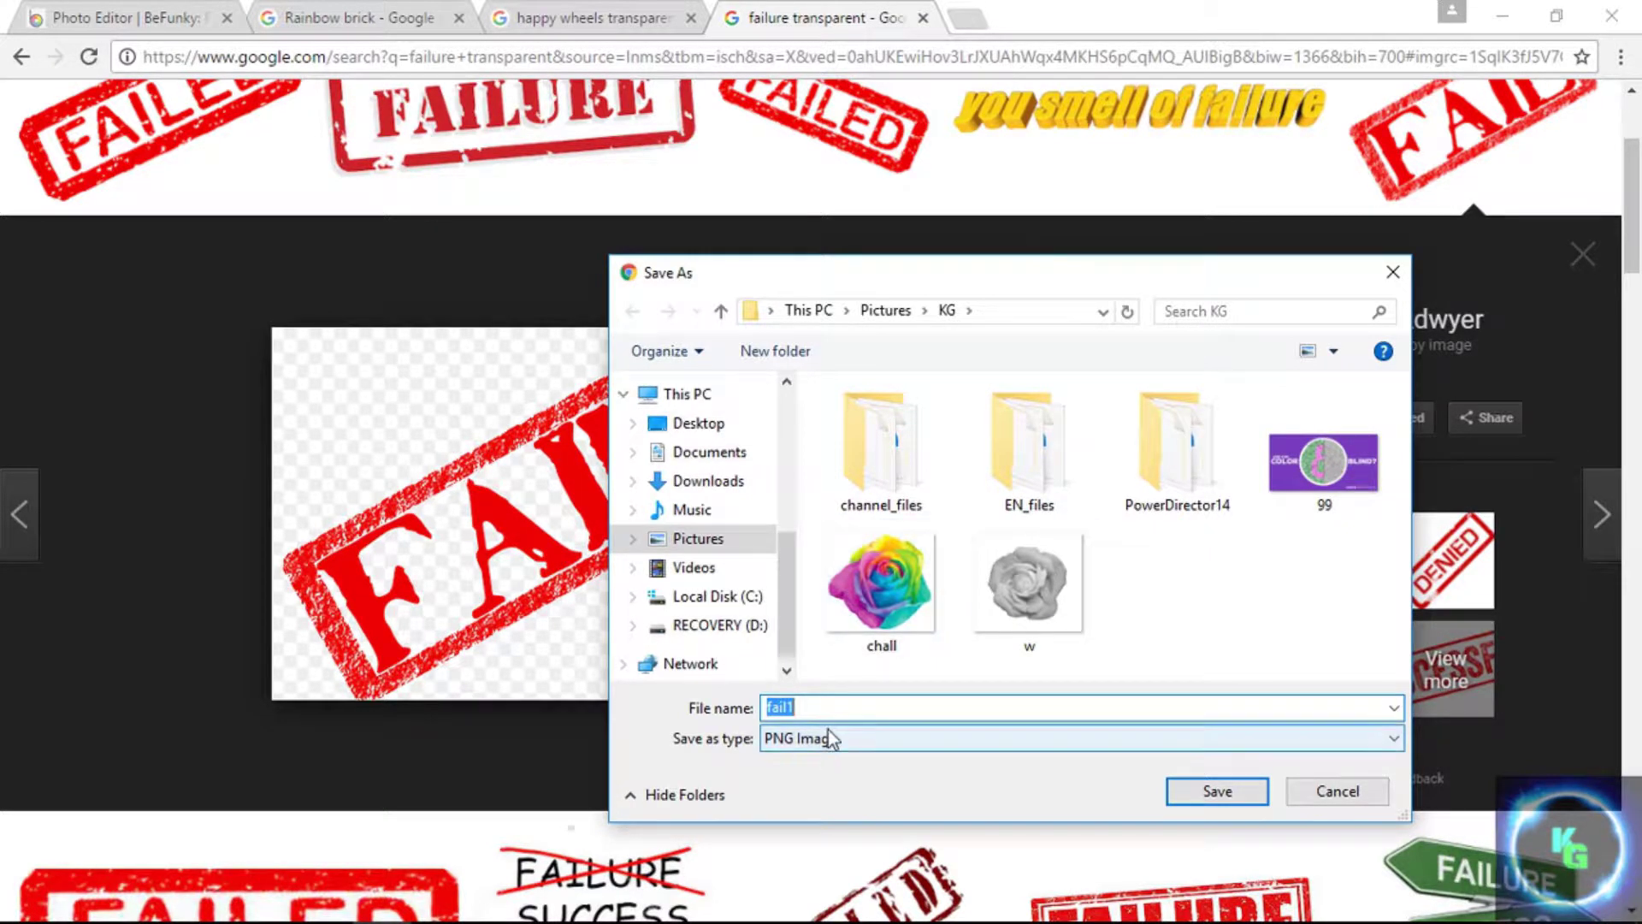
left_click(1222, 787)
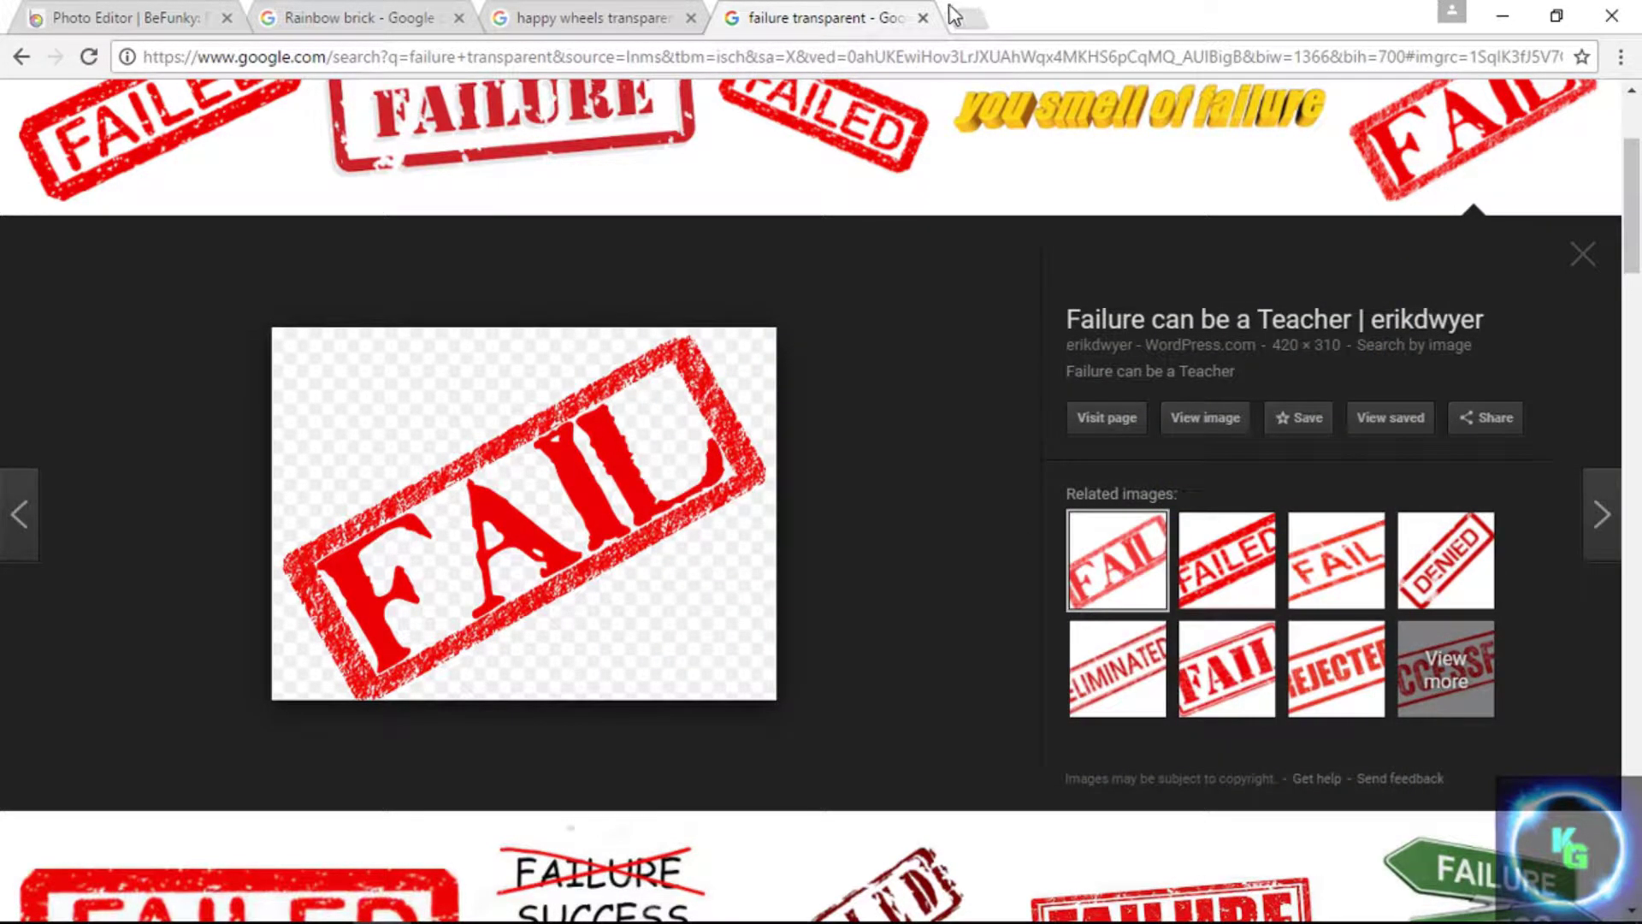
left_click(923, 19)
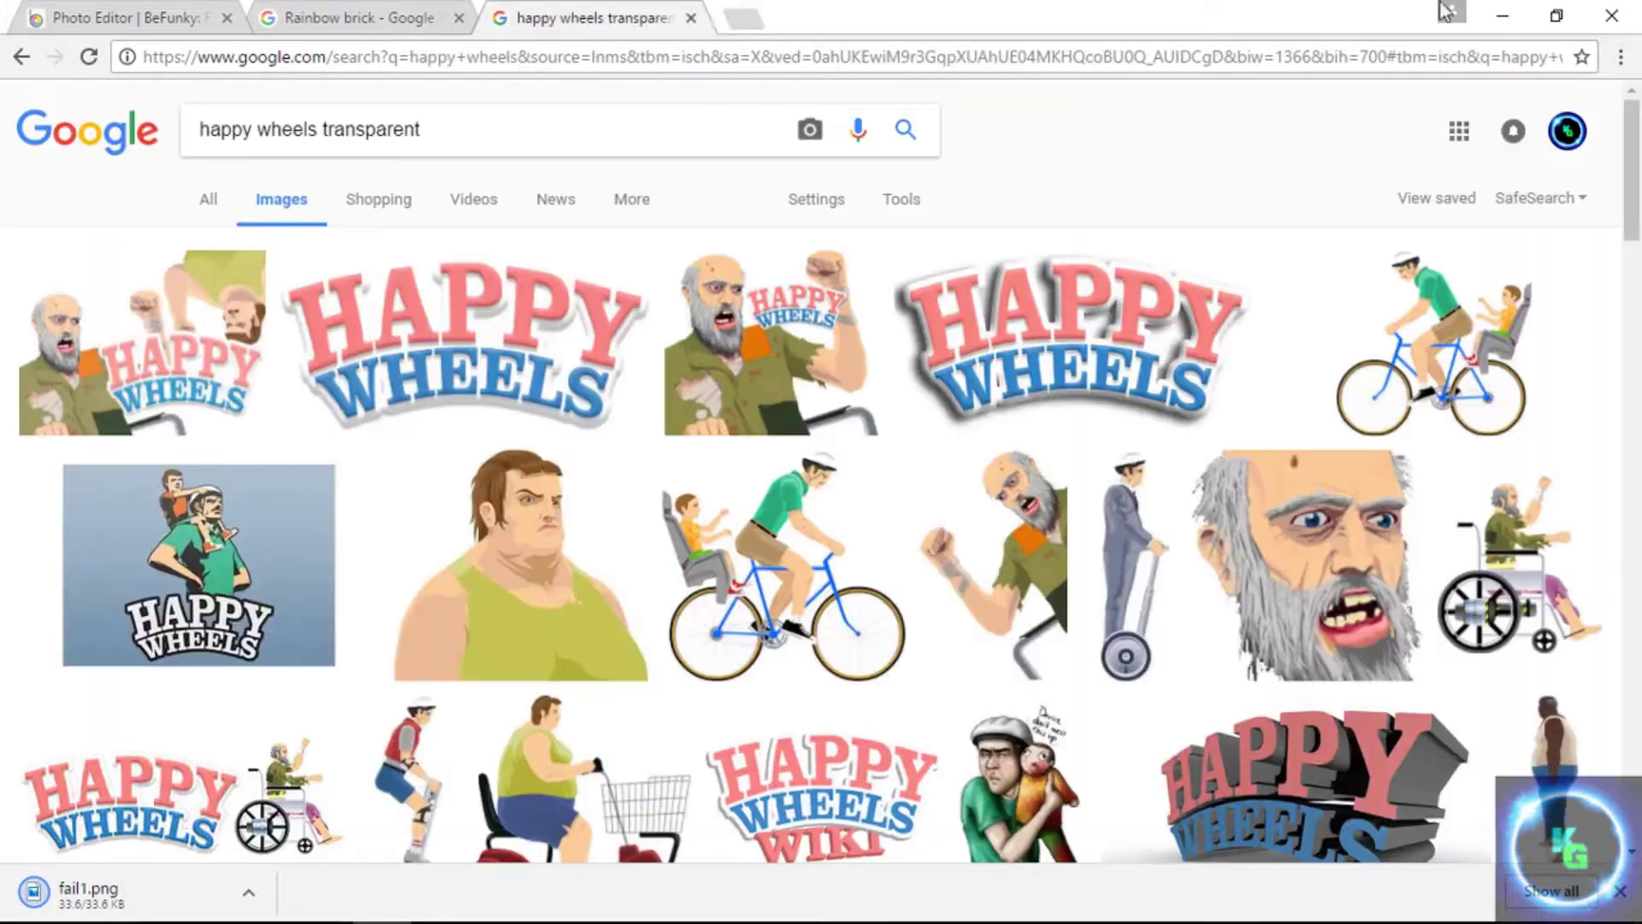
Step: Switch back to HitFilm Express and import the fail1 image from the KG pictures folder into the project media
left_click(1502, 16)
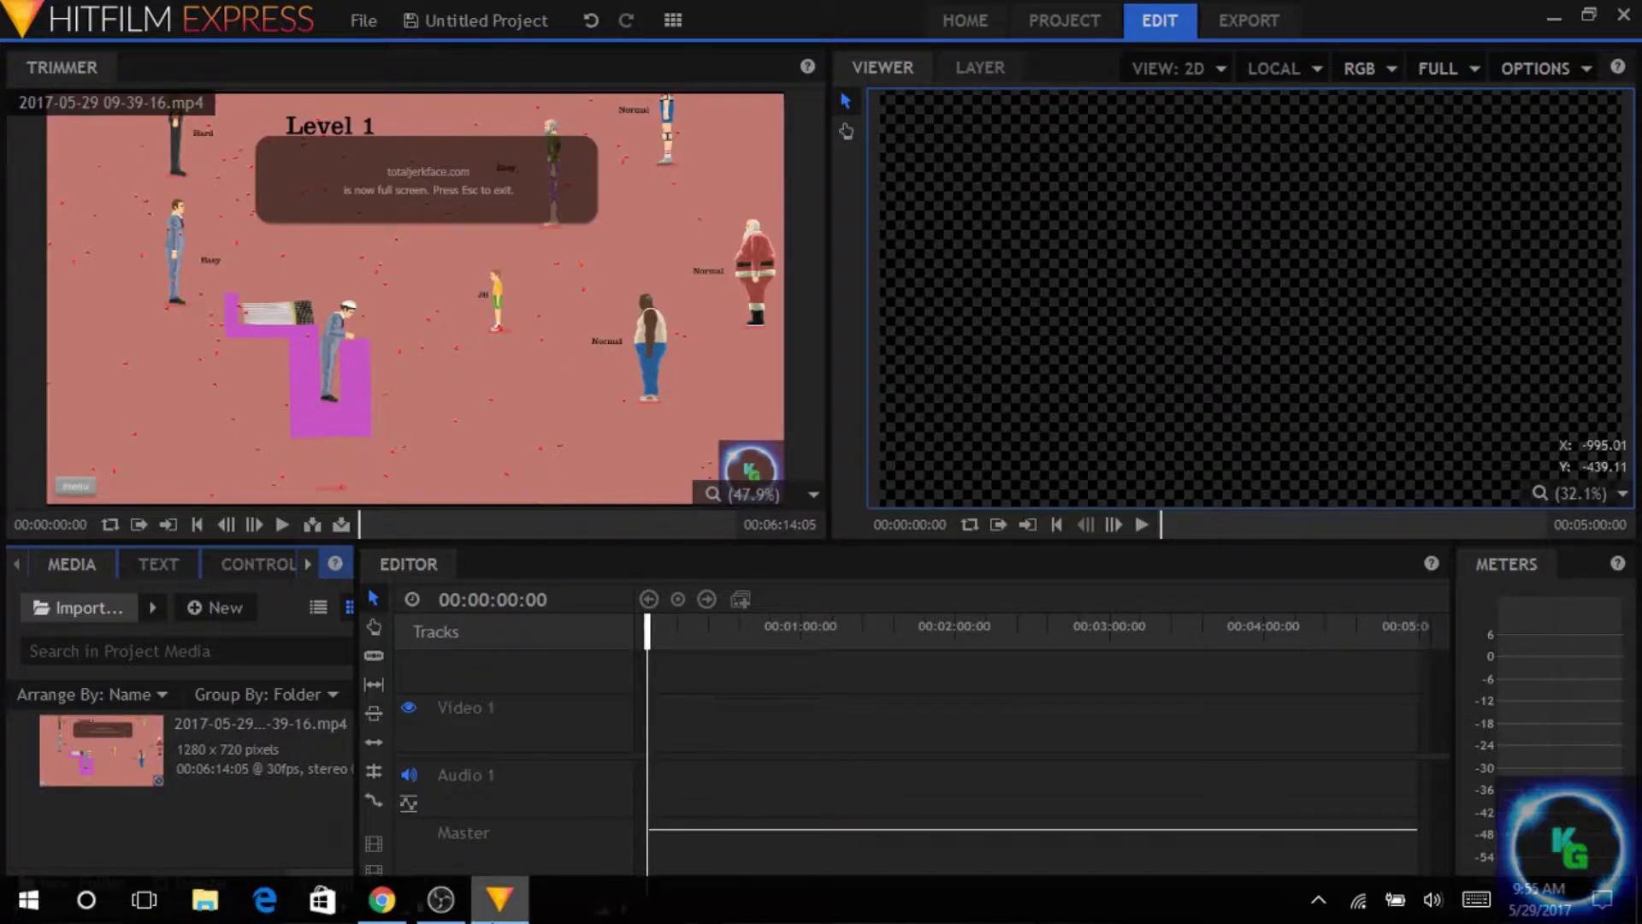
left_click(90, 611)
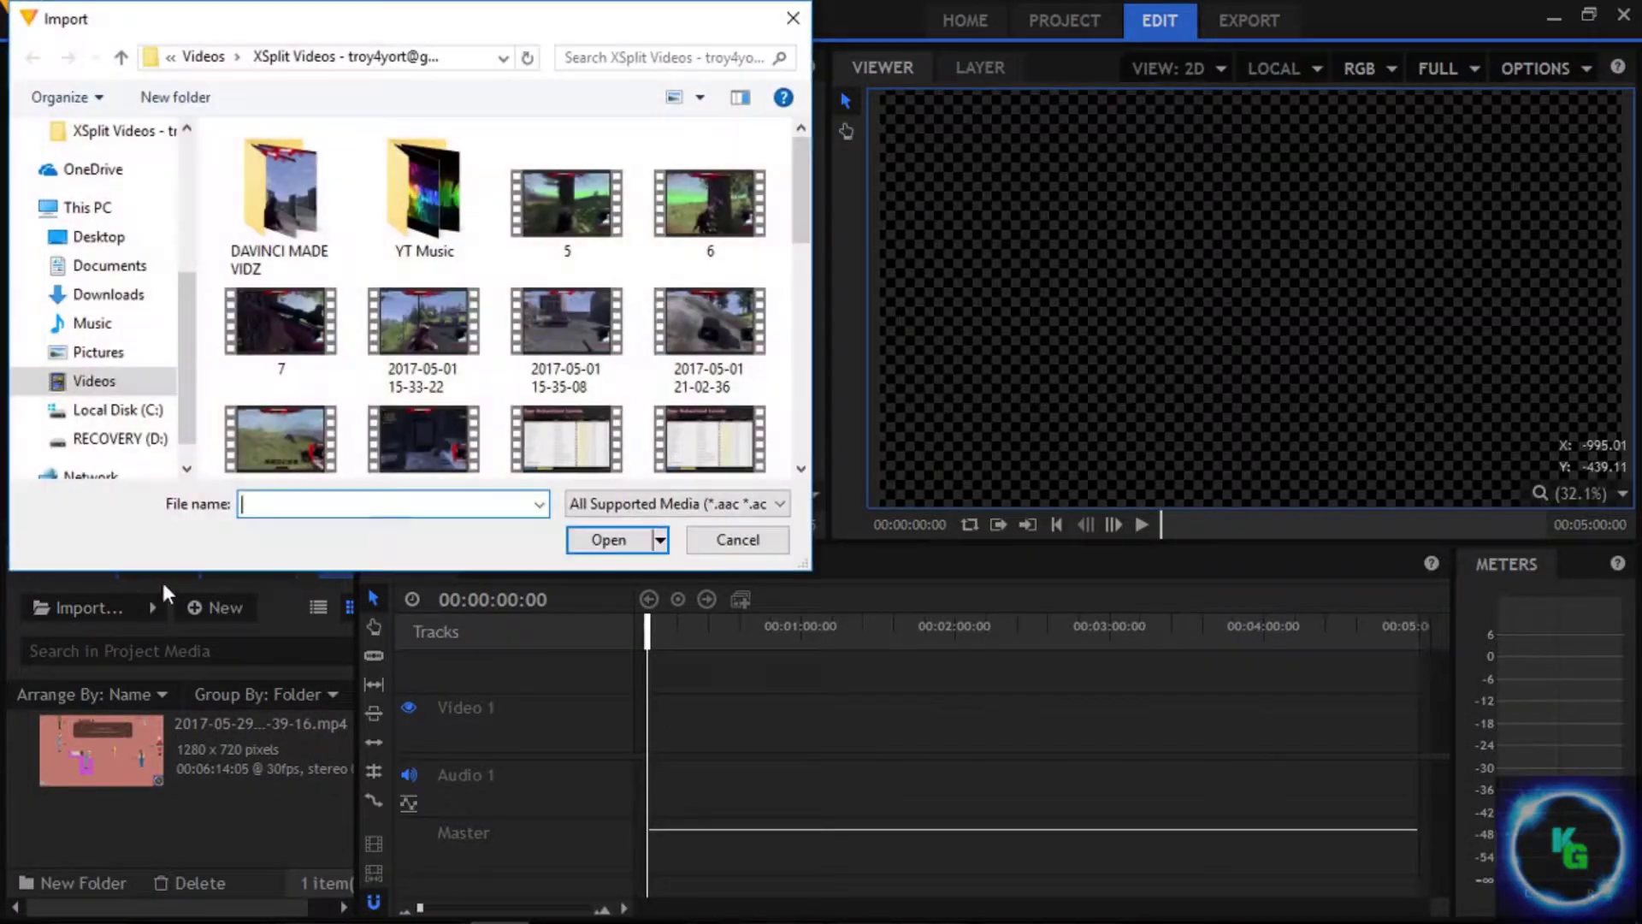
scroll(107, 208, "up", 1)
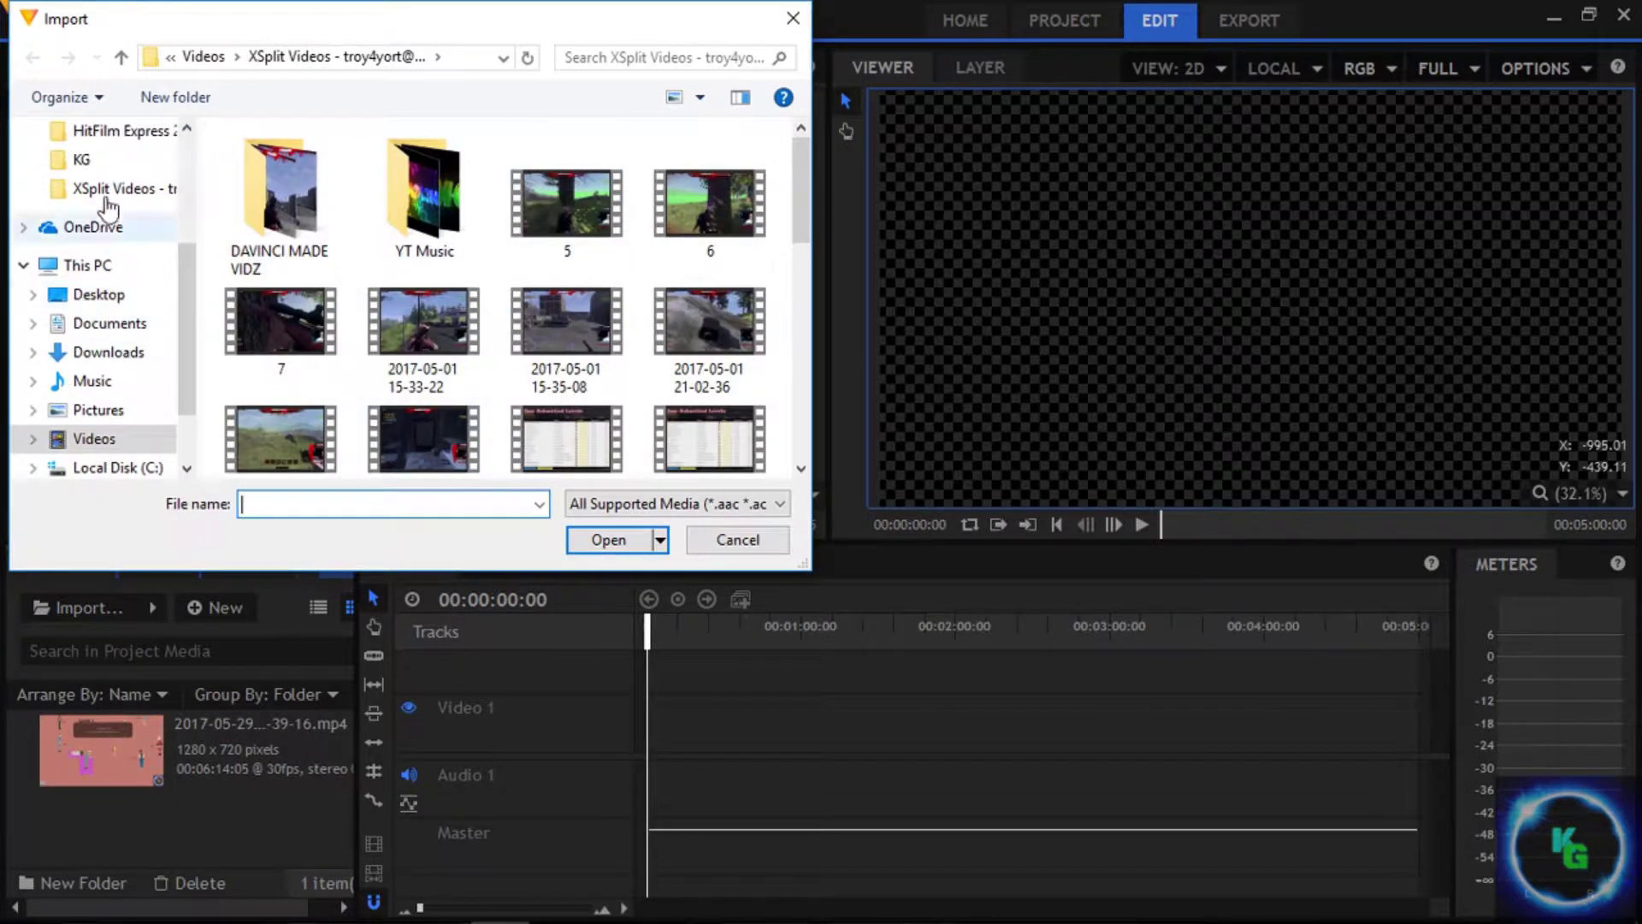
left_click(82, 159)
scroll(565, 300, "down", 4)
scroll(590, 369, "down", 2)
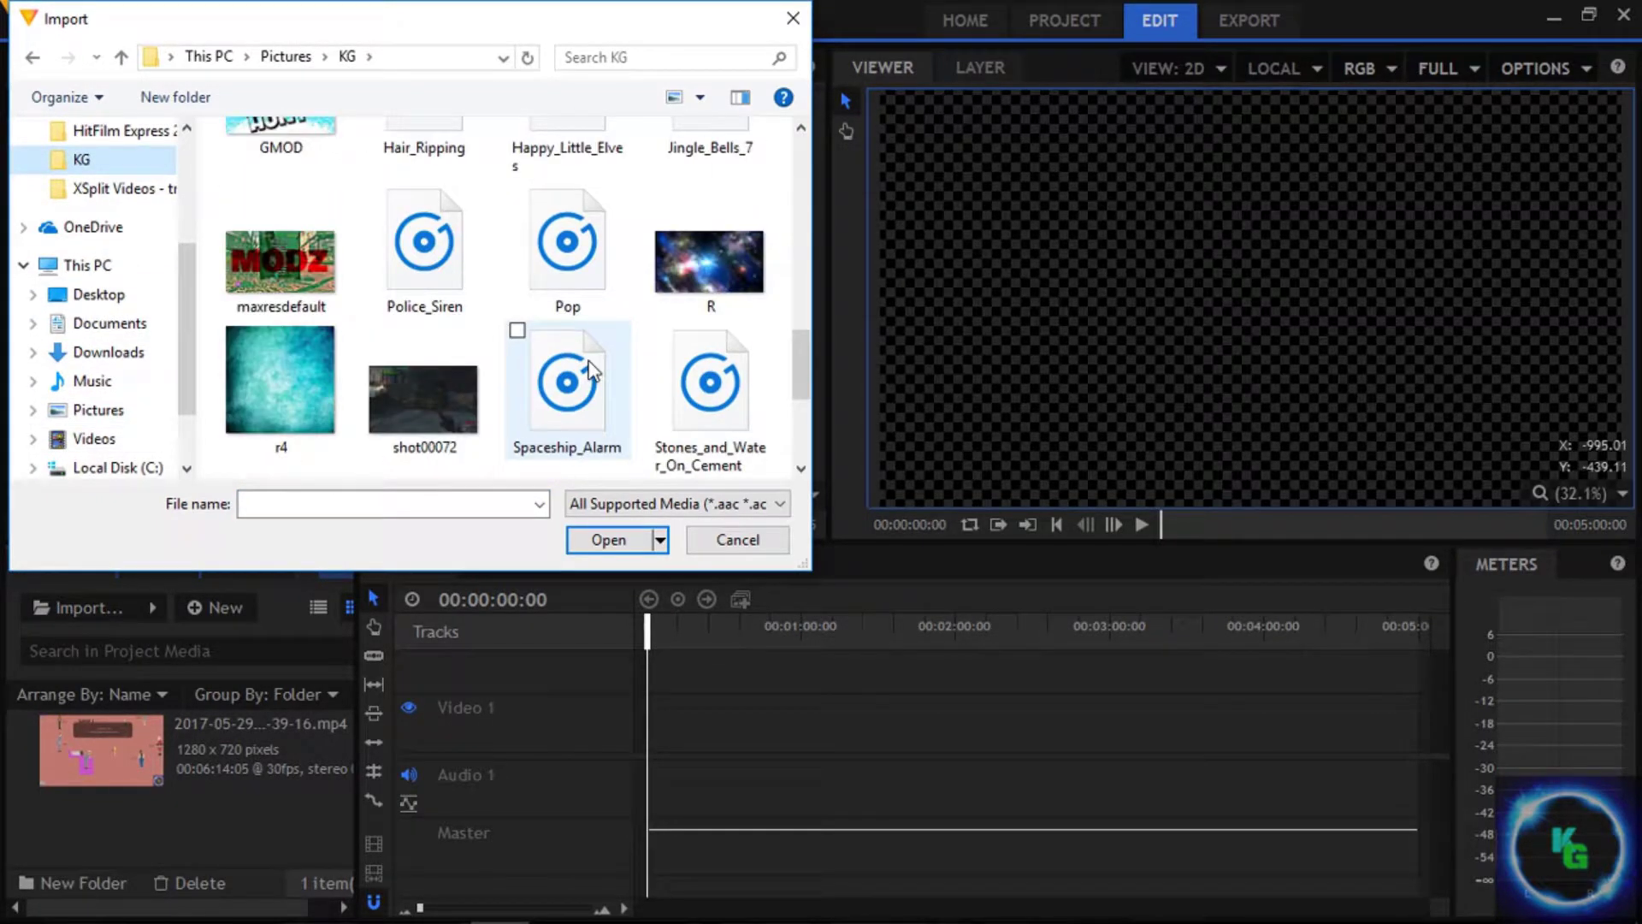
scroll(582, 368, "up", 4)
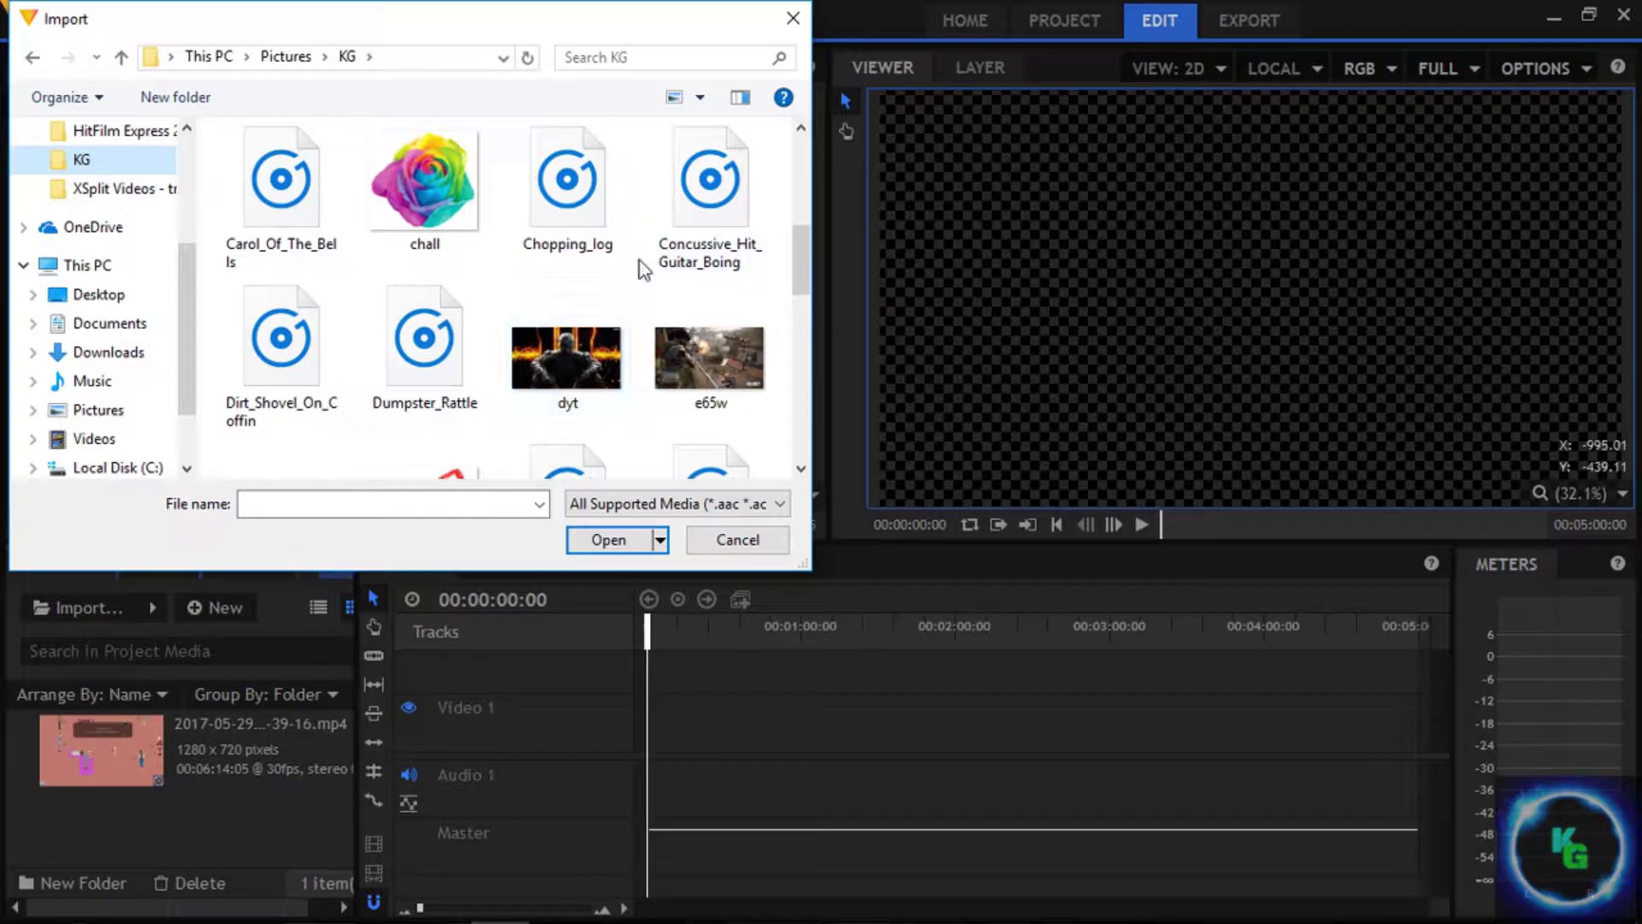
scroll(573, 359, "down", 1)
double_click(440, 369)
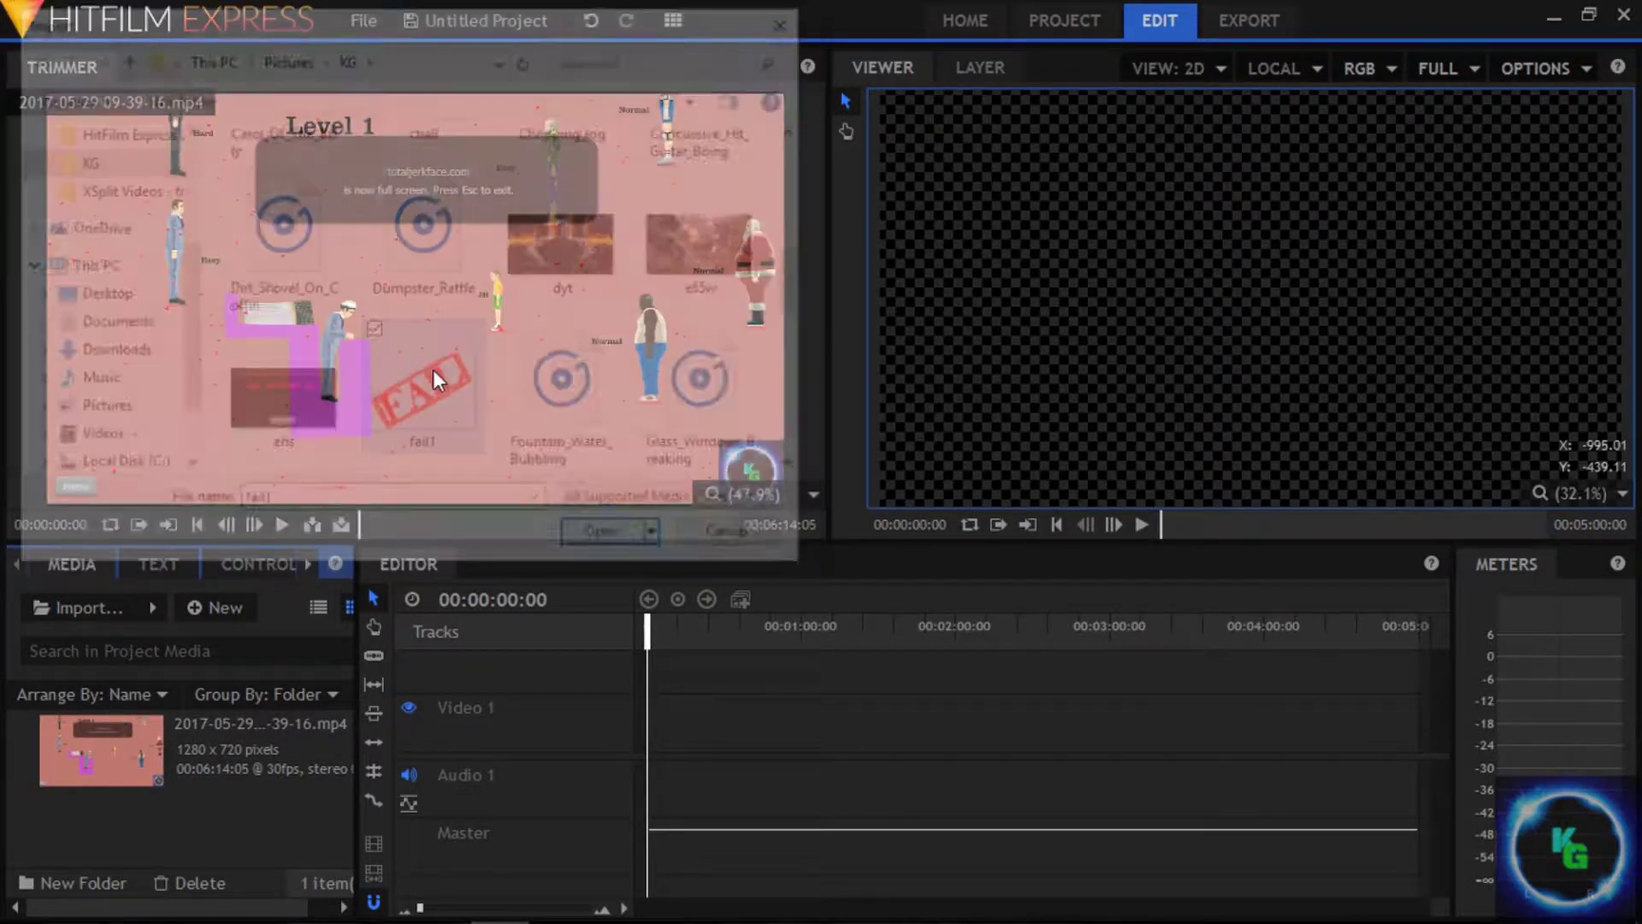
left_click(172, 814)
left_click_drag(172, 814, 425, 306)
left_click(243, 762)
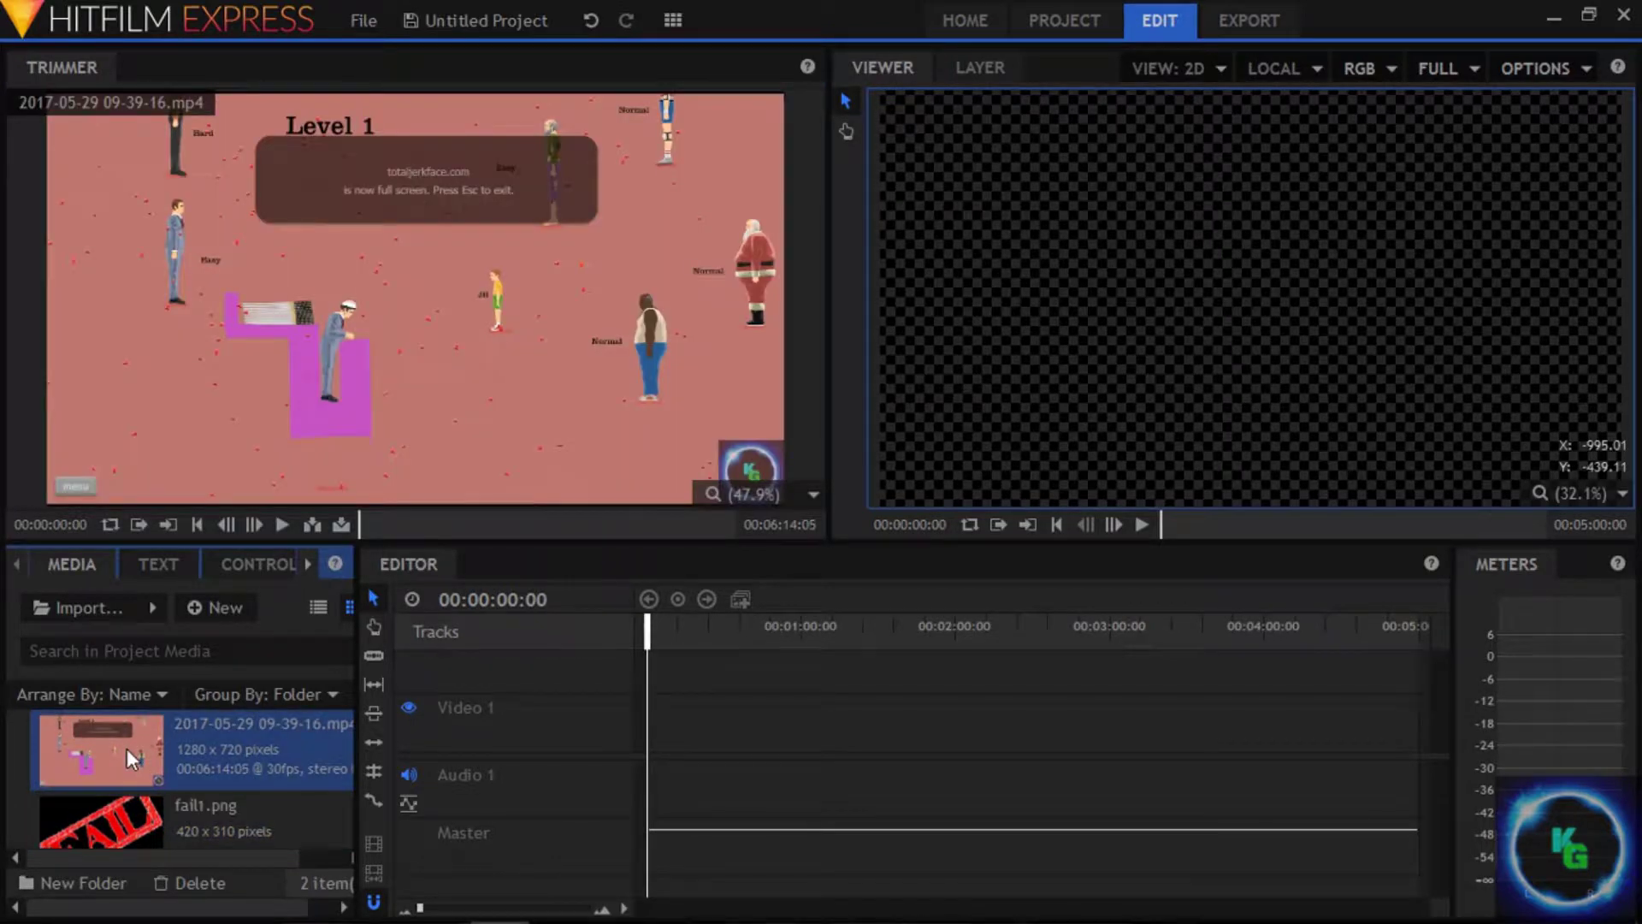
left_click_drag(126, 748, 652, 735)
left_click(961, 514)
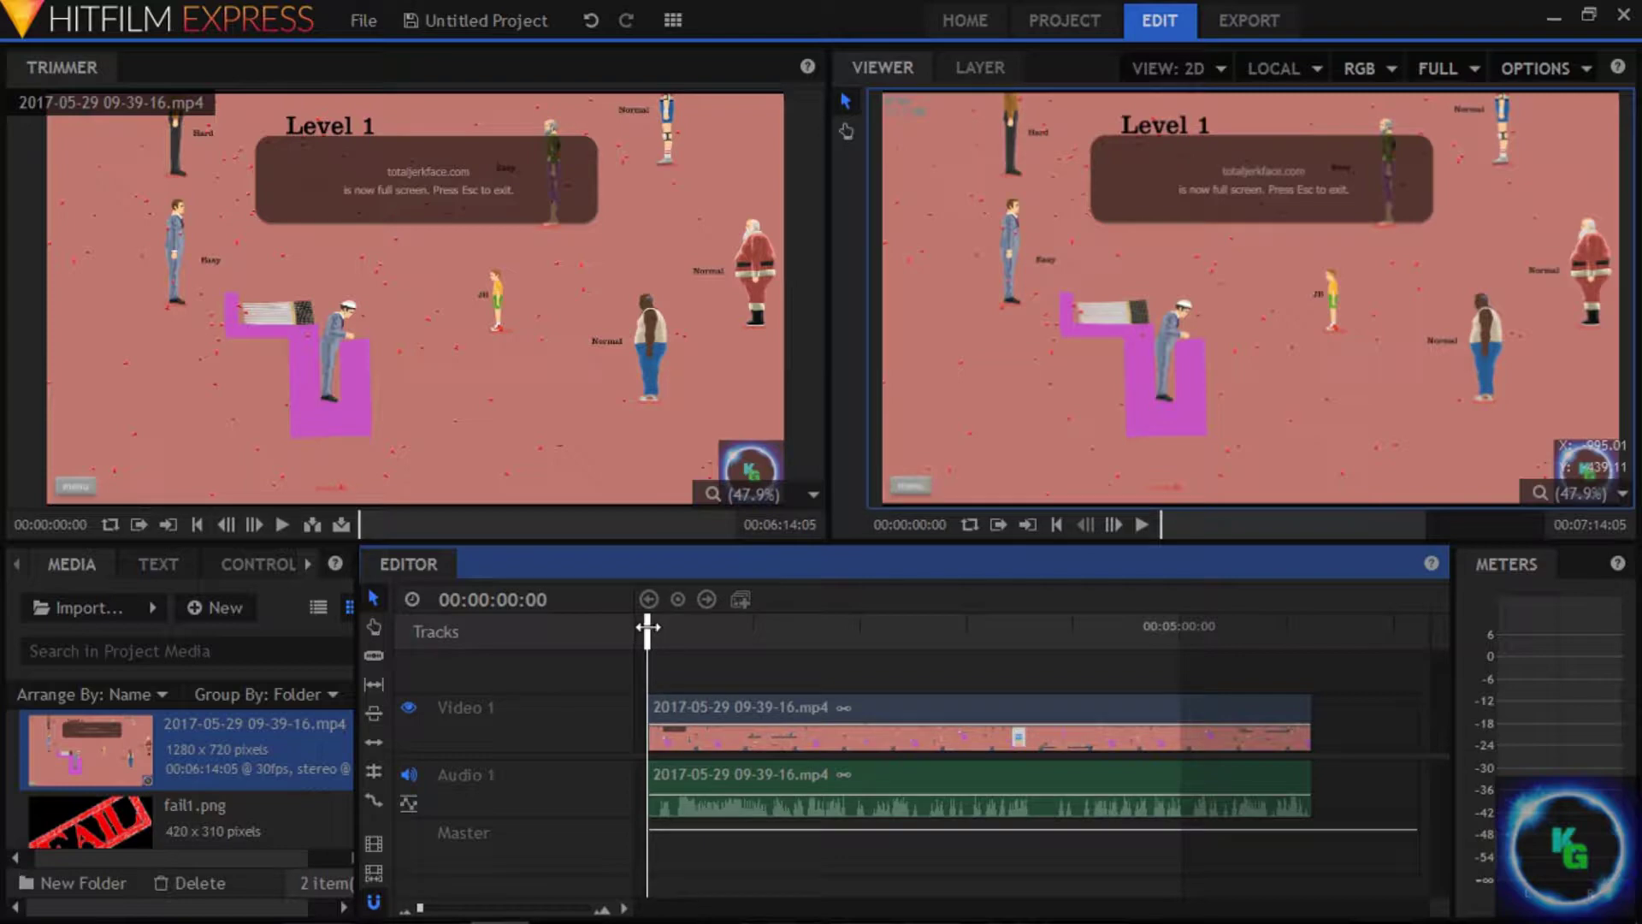
Step: Slice the gameplay clip on the timeline at 00:00:25:21
left_click_drag(658, 623, 693, 627)
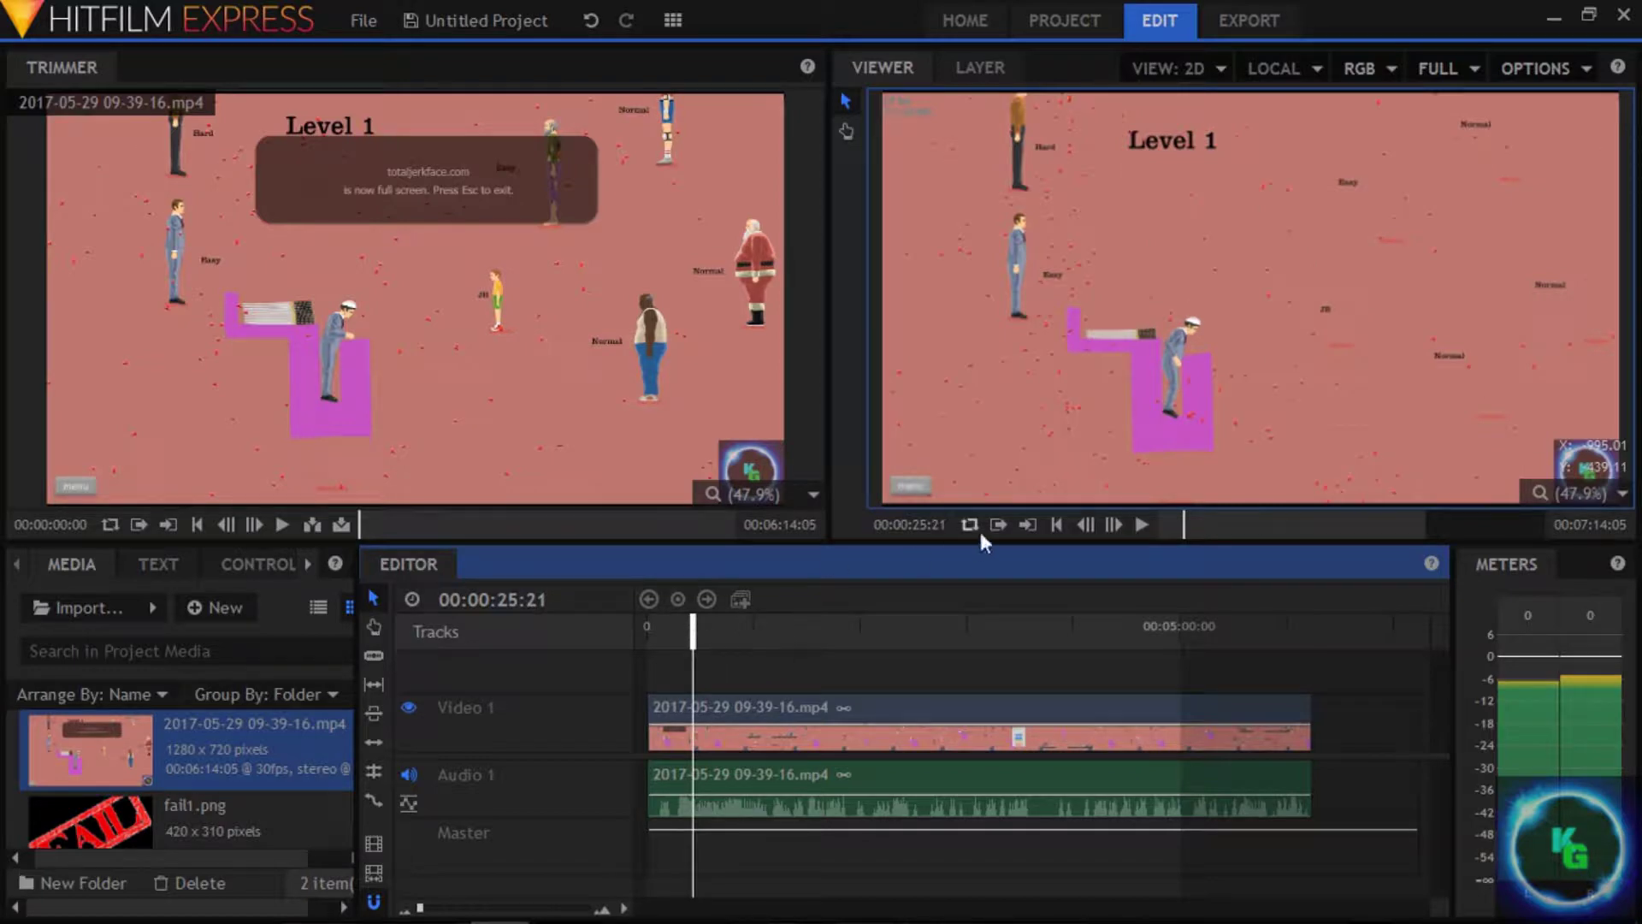
left_click(374, 655)
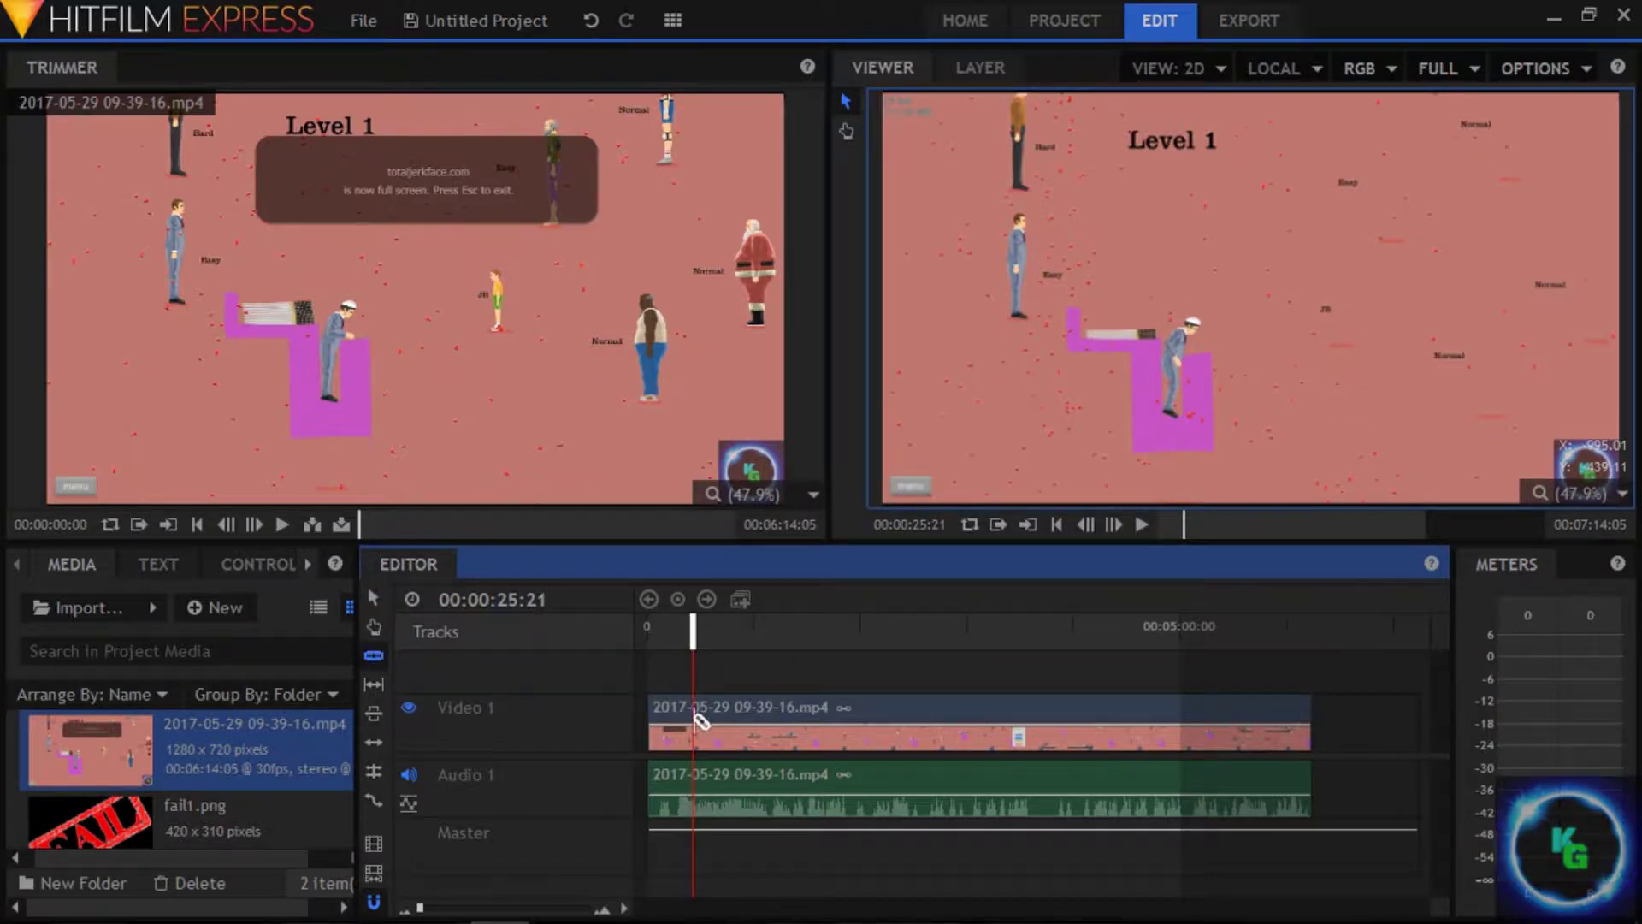
left_click(695, 722)
key("v")
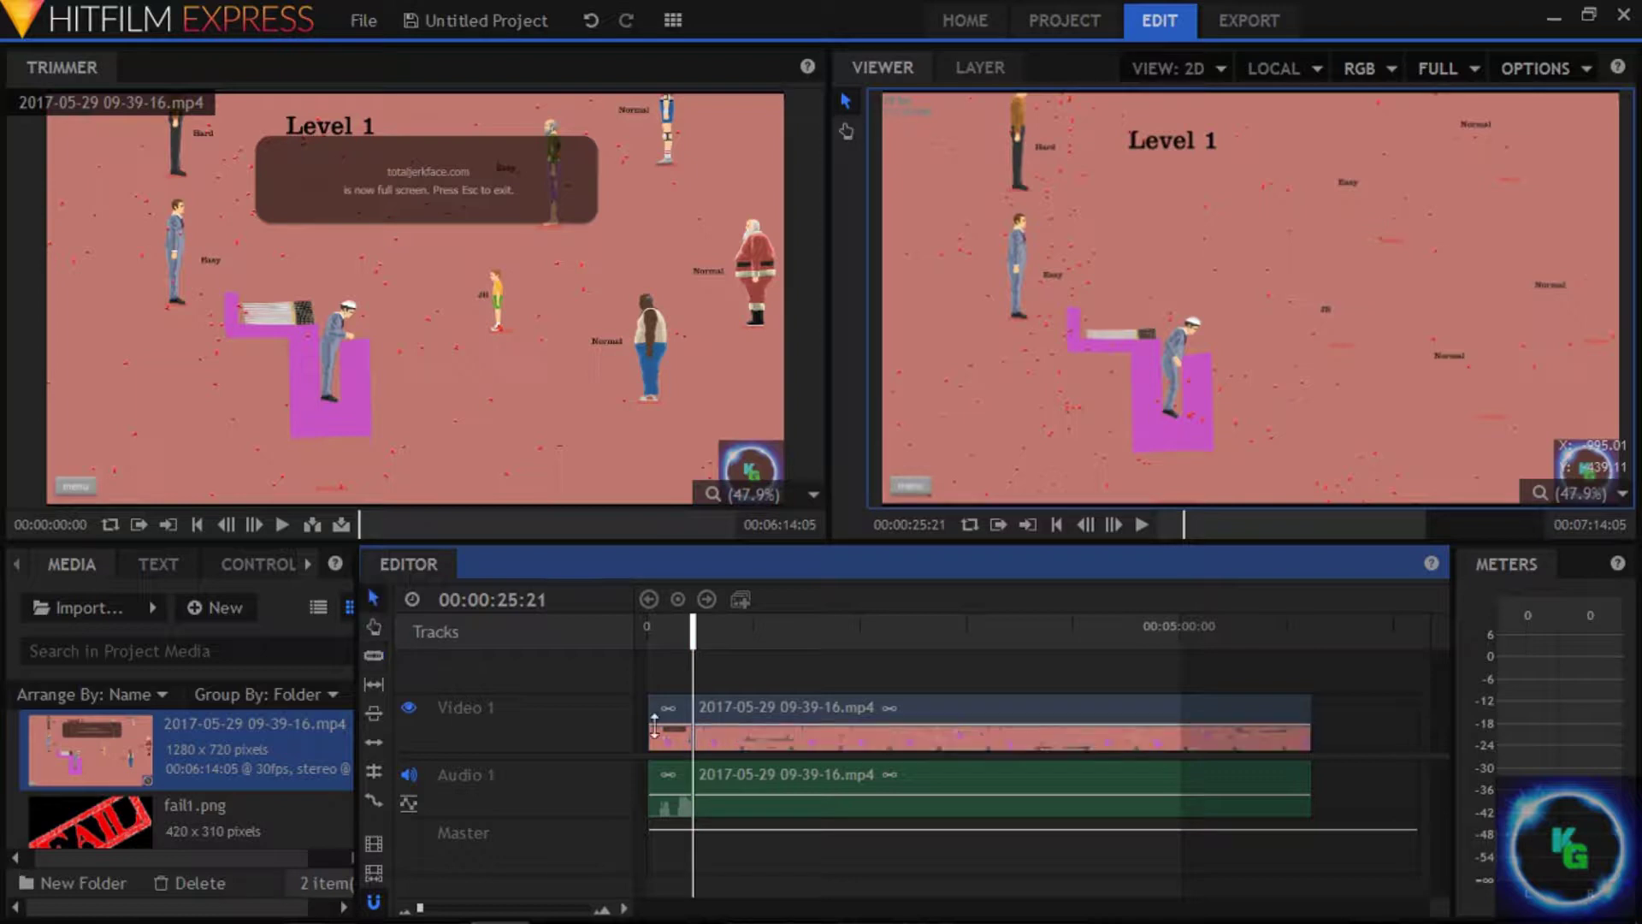
Step: Delete the opening piece before the cut and move the remaining clip to the start of the timeline
left_click(669, 729)
right_click(673, 725)
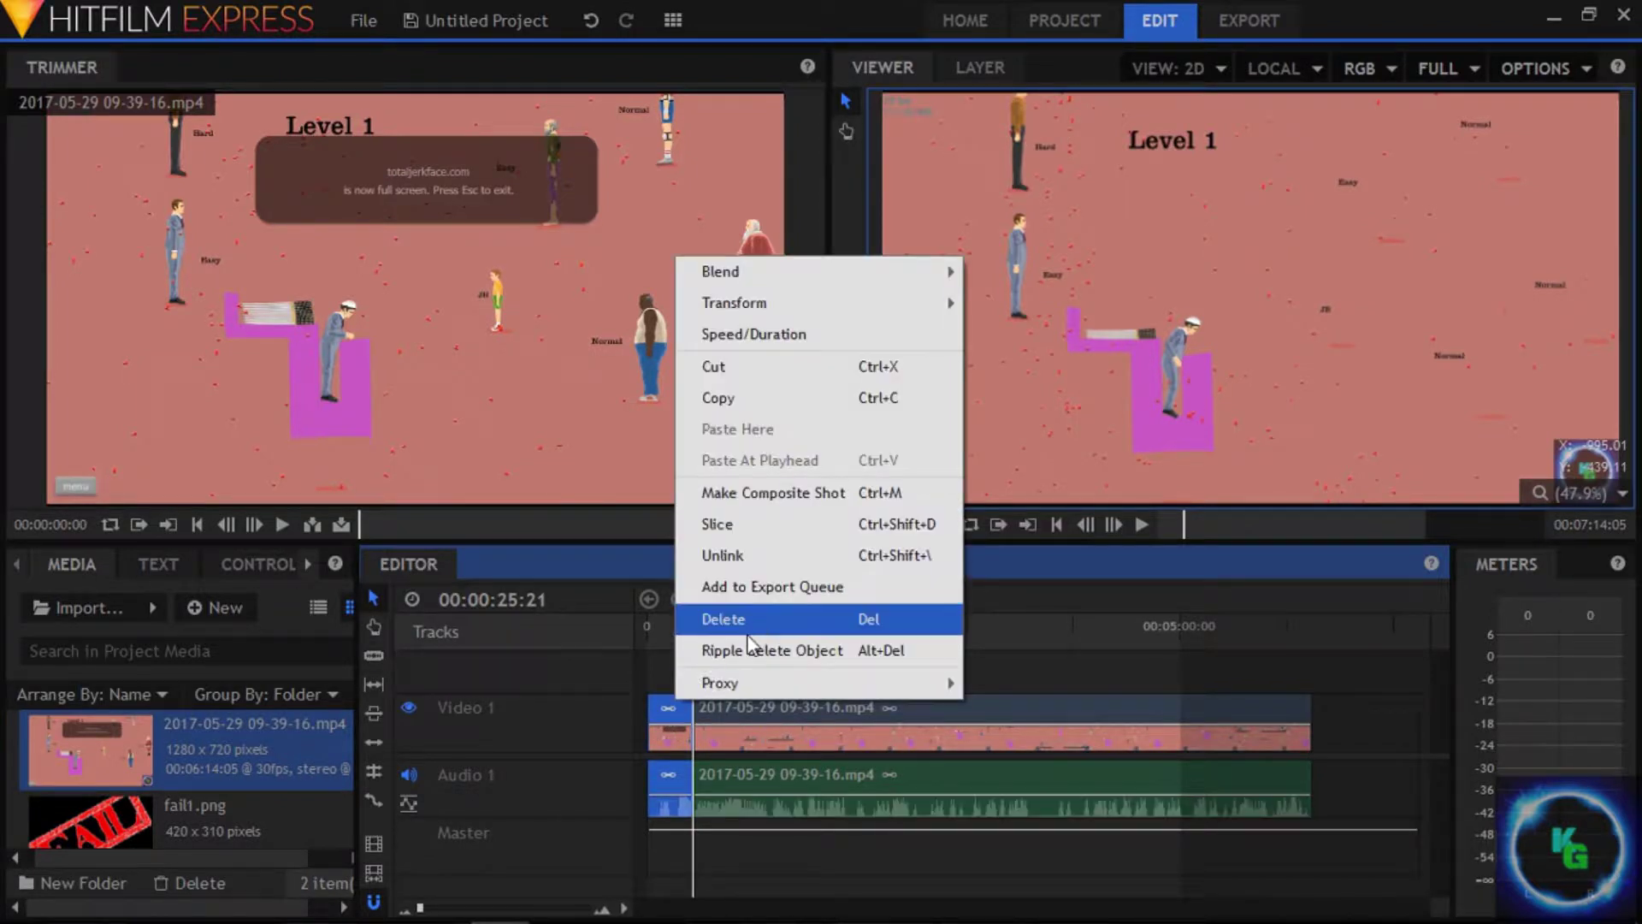
left_click(723, 618)
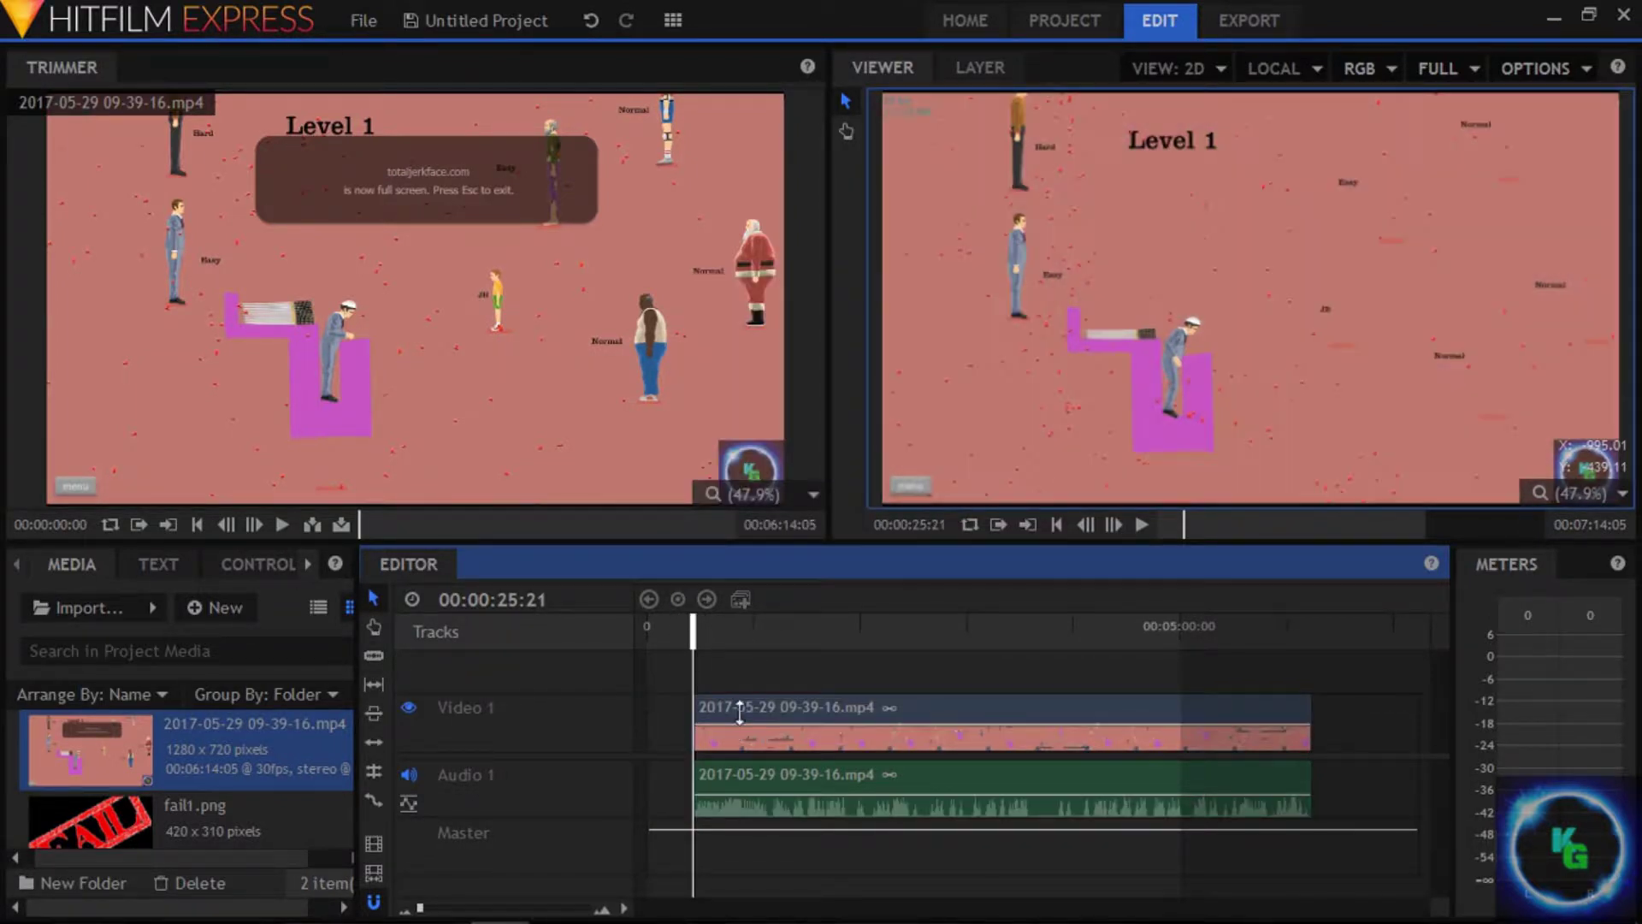
left_click_drag(746, 718, 700, 717)
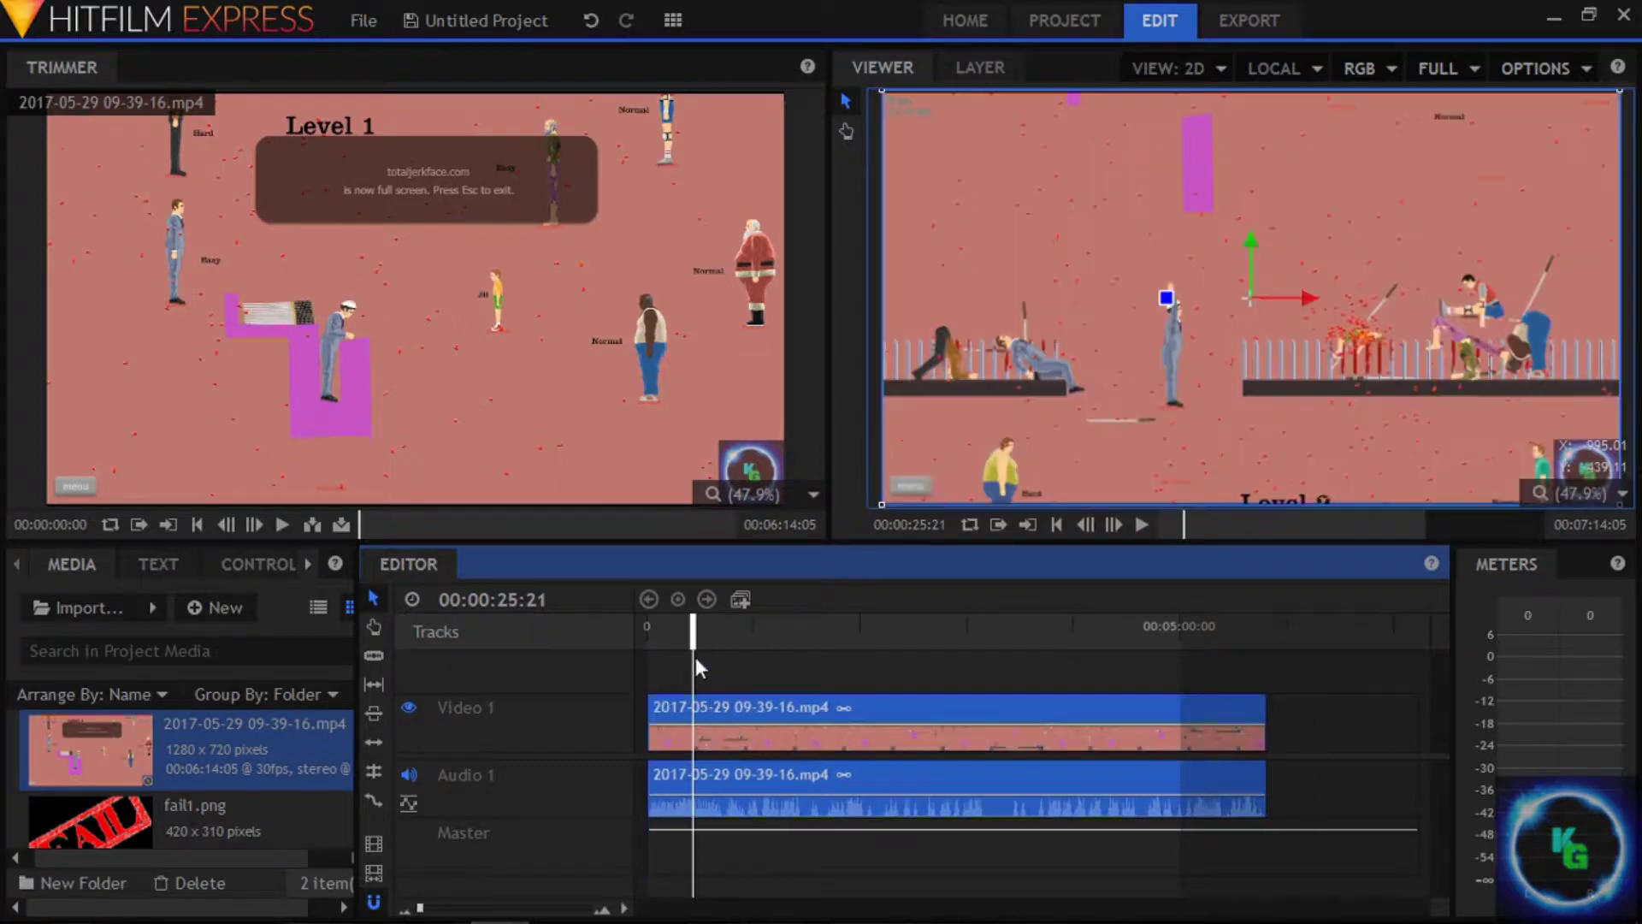
Step: Play through the gameplay to the Level 2 scene and slice the clip at 00:00:39:23
left_click_drag(692, 628, 663, 628)
left_click(1141, 524)
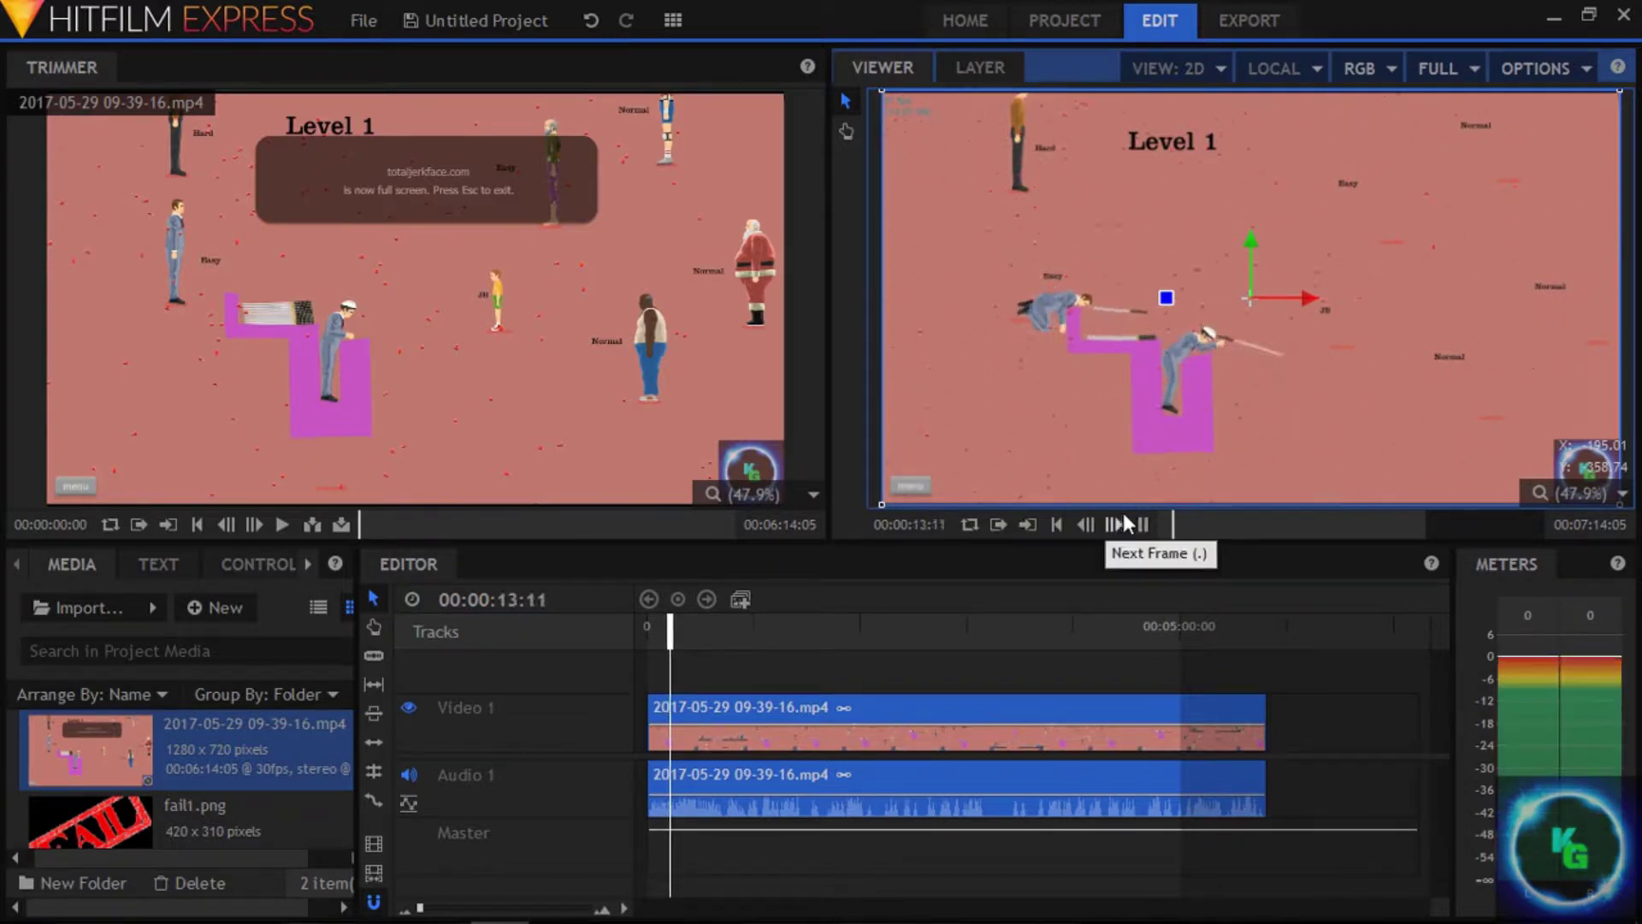
left_click(711, 629)
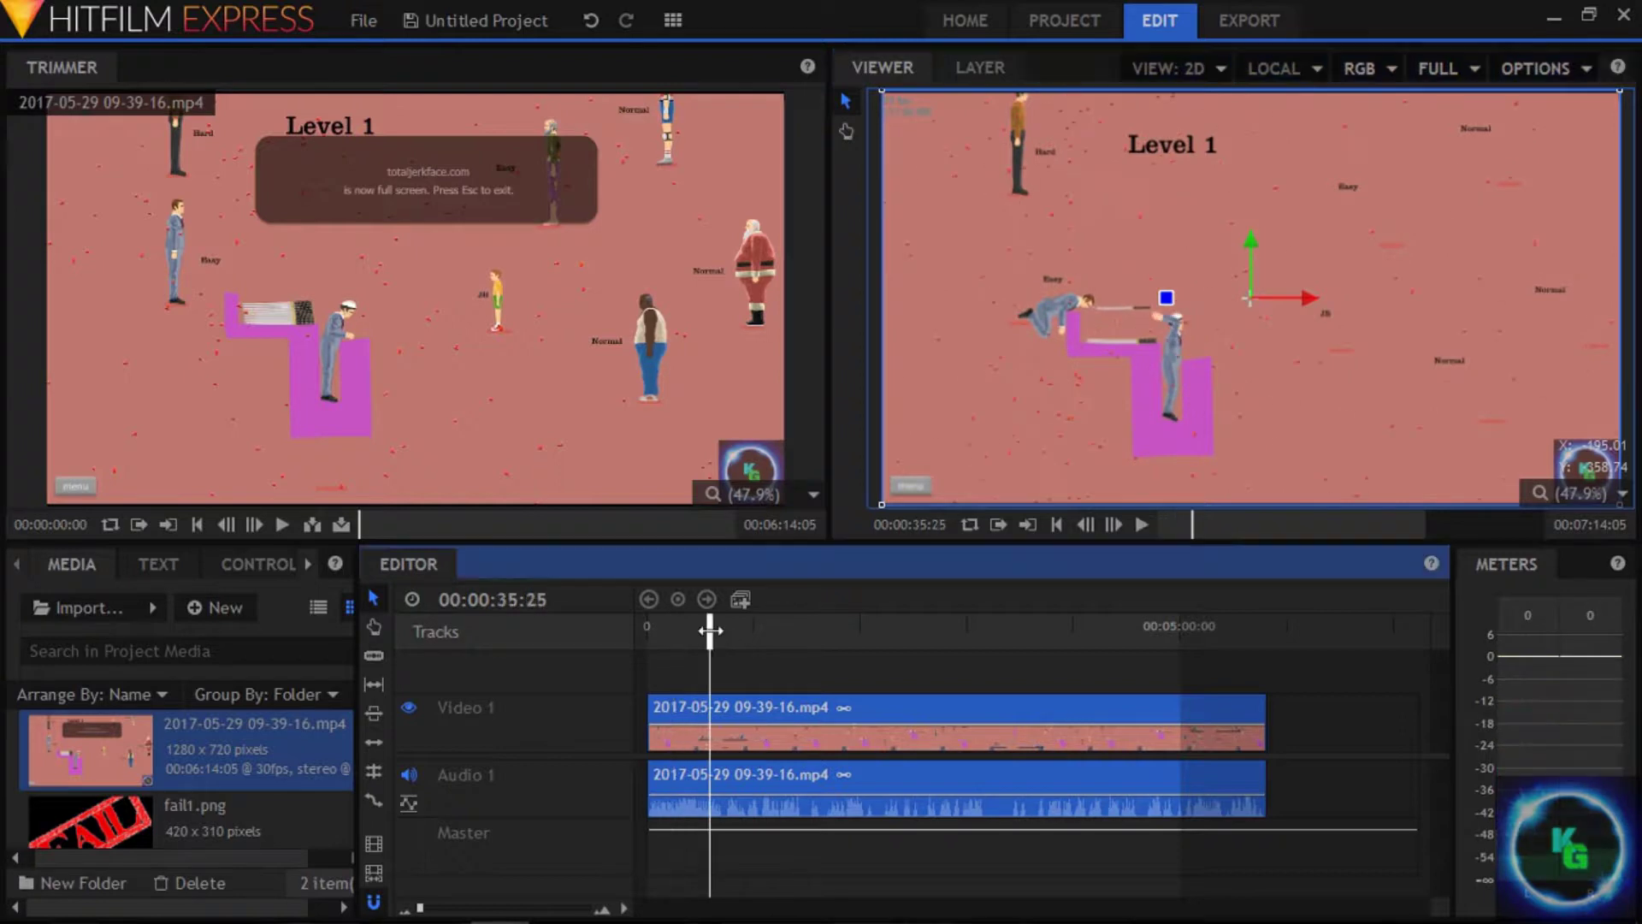
left_click_drag(693, 641, 679, 643)
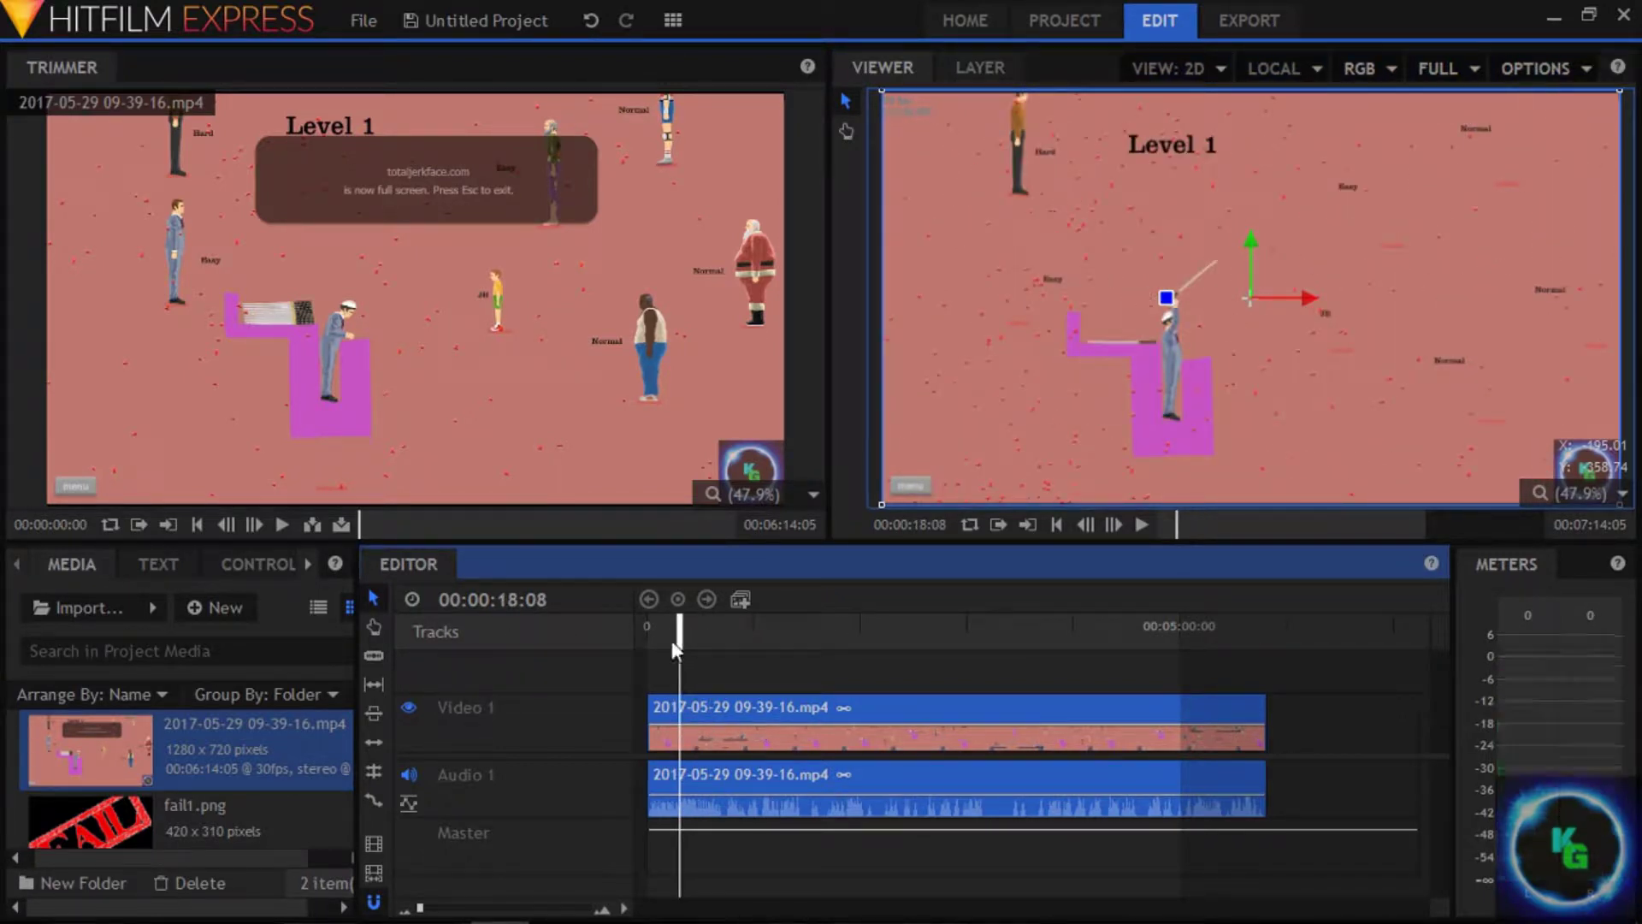
left_click(671, 637)
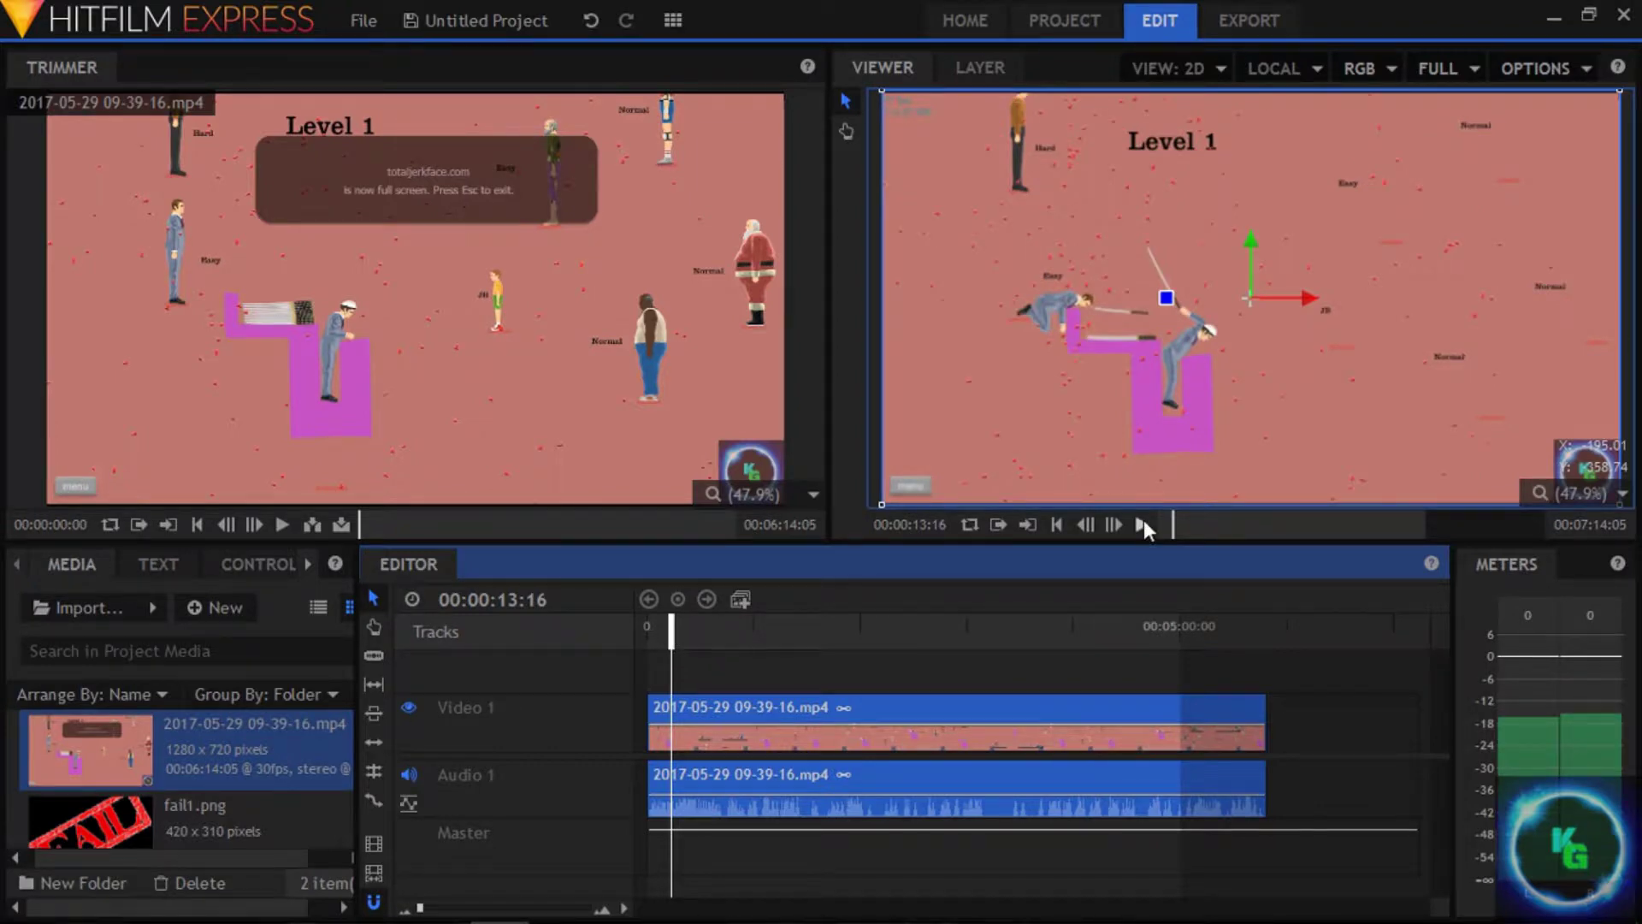
left_click(1143, 524)
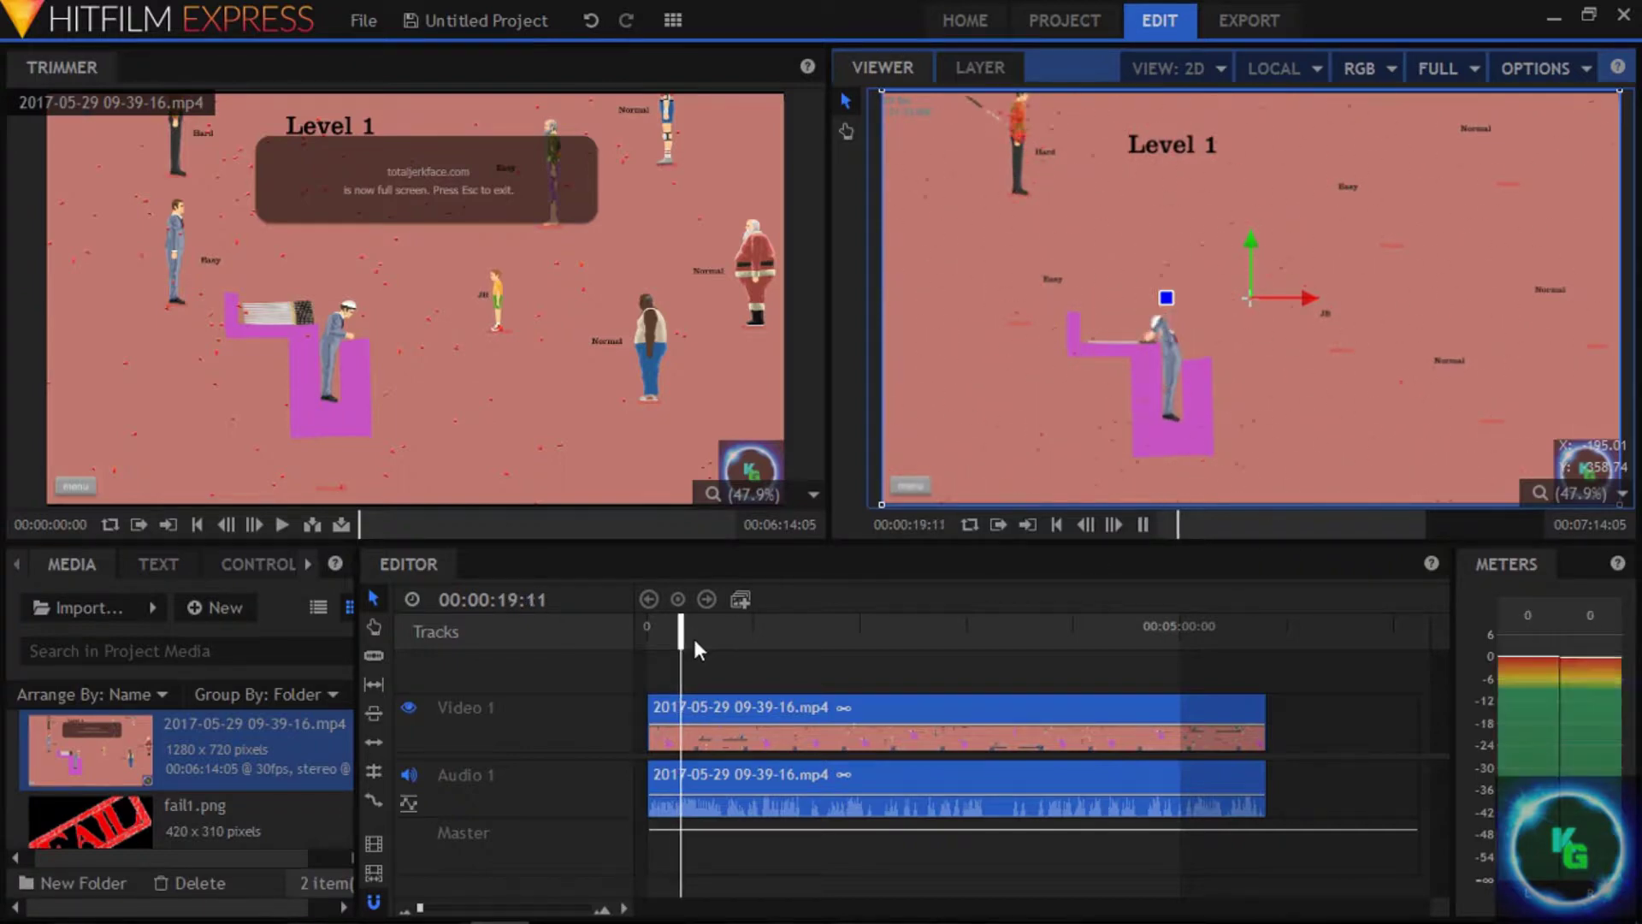
left_click(1143, 524)
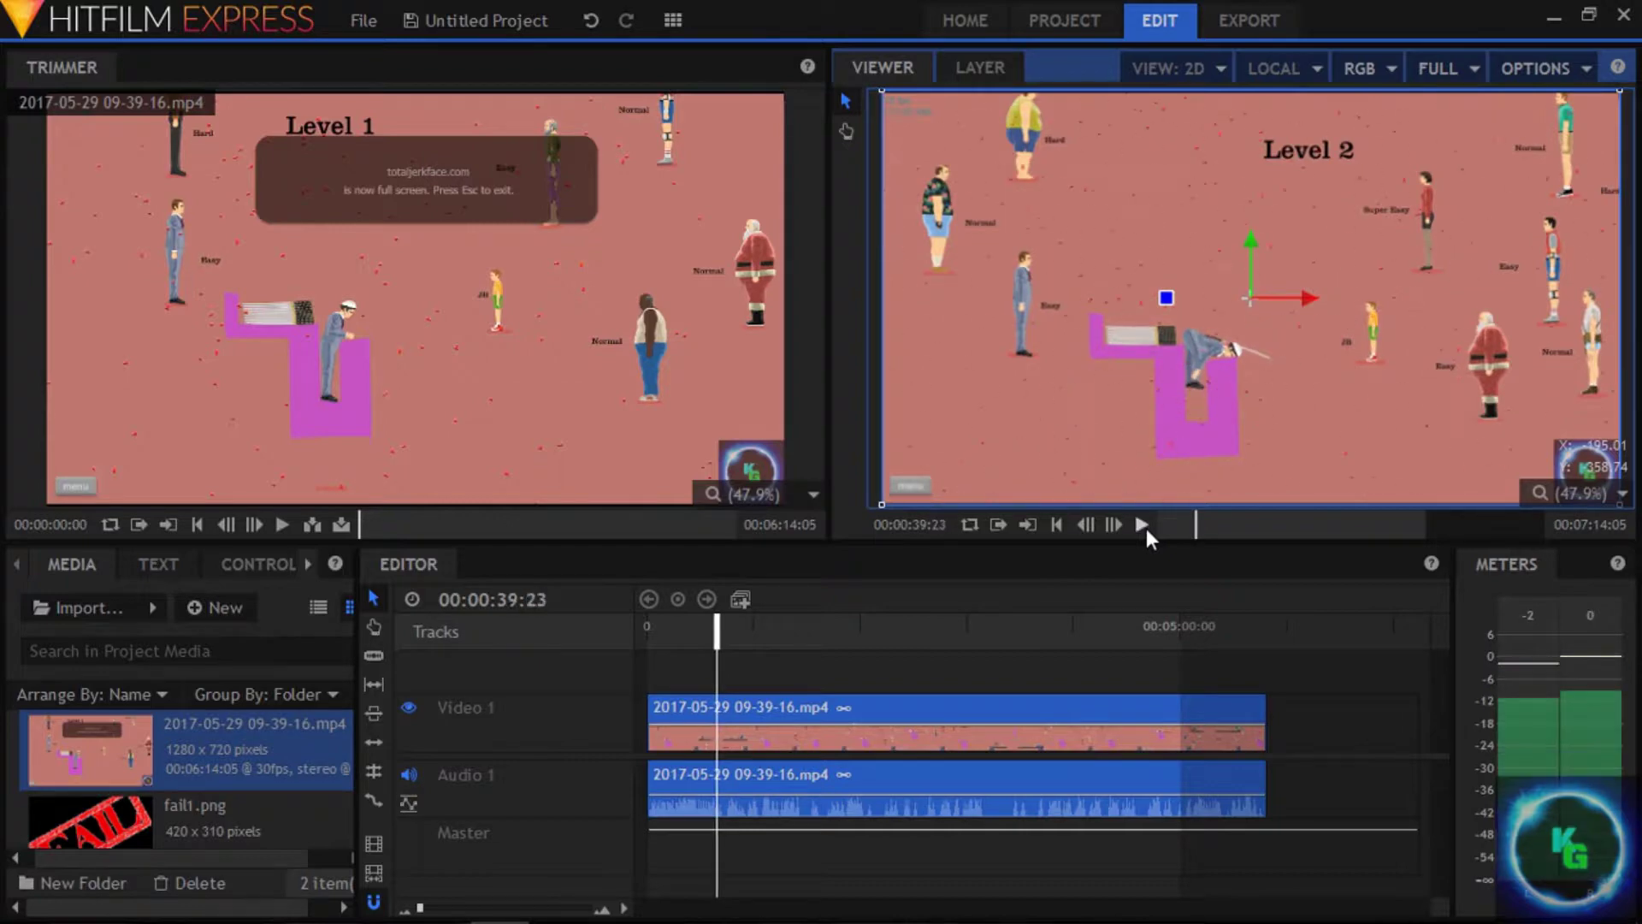
left_click(376, 657)
left_click(722, 737)
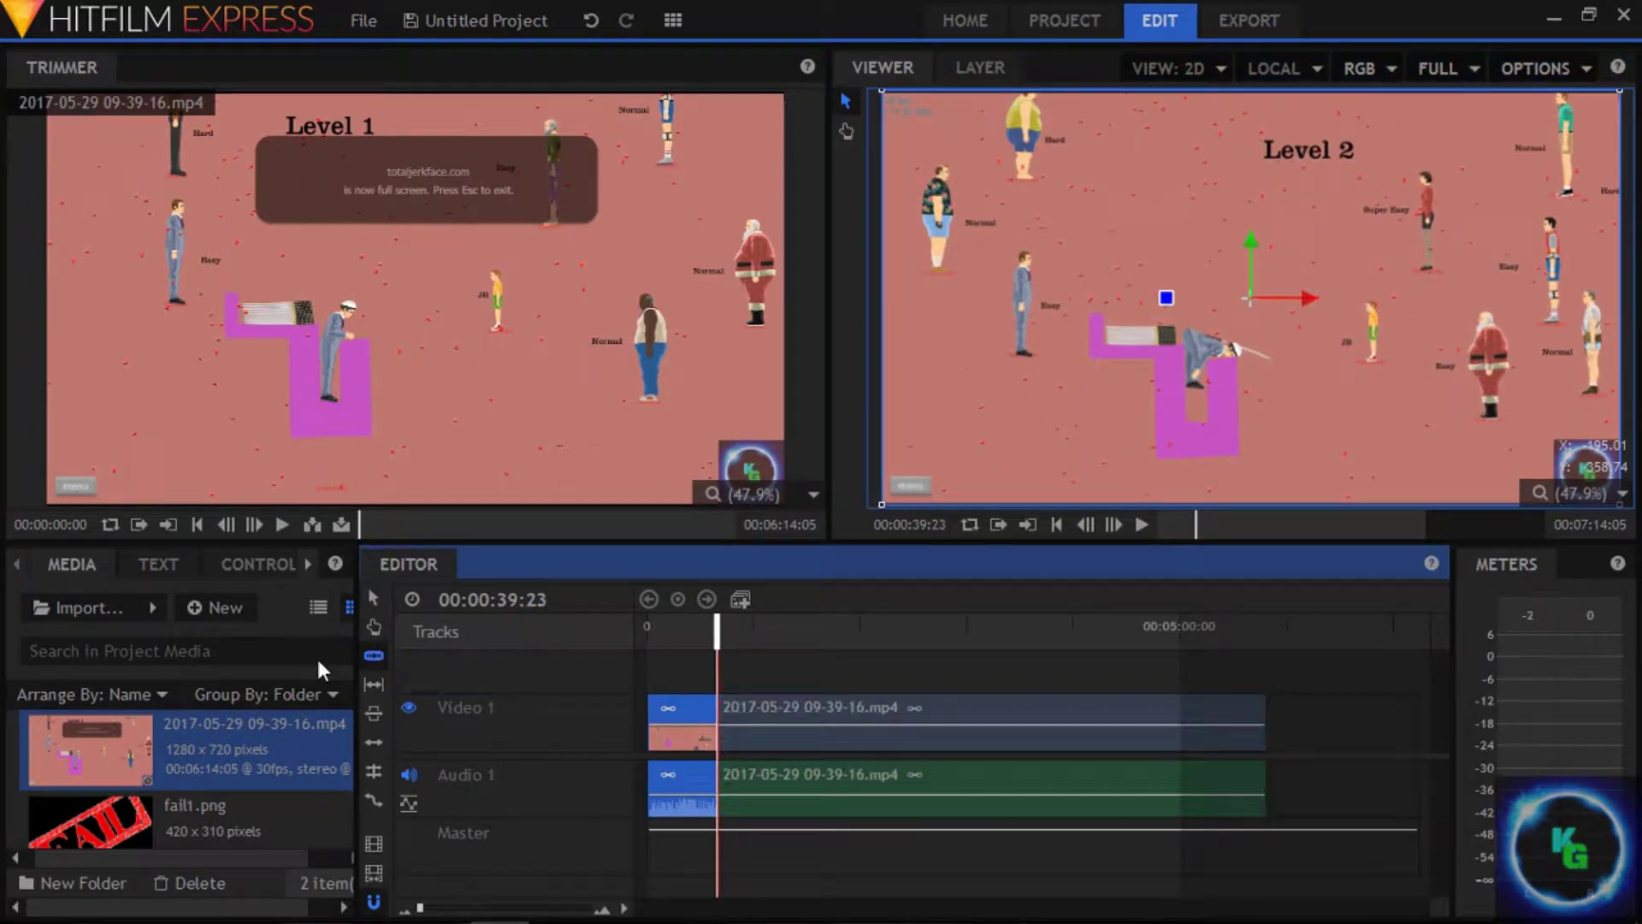
left_click(374, 599)
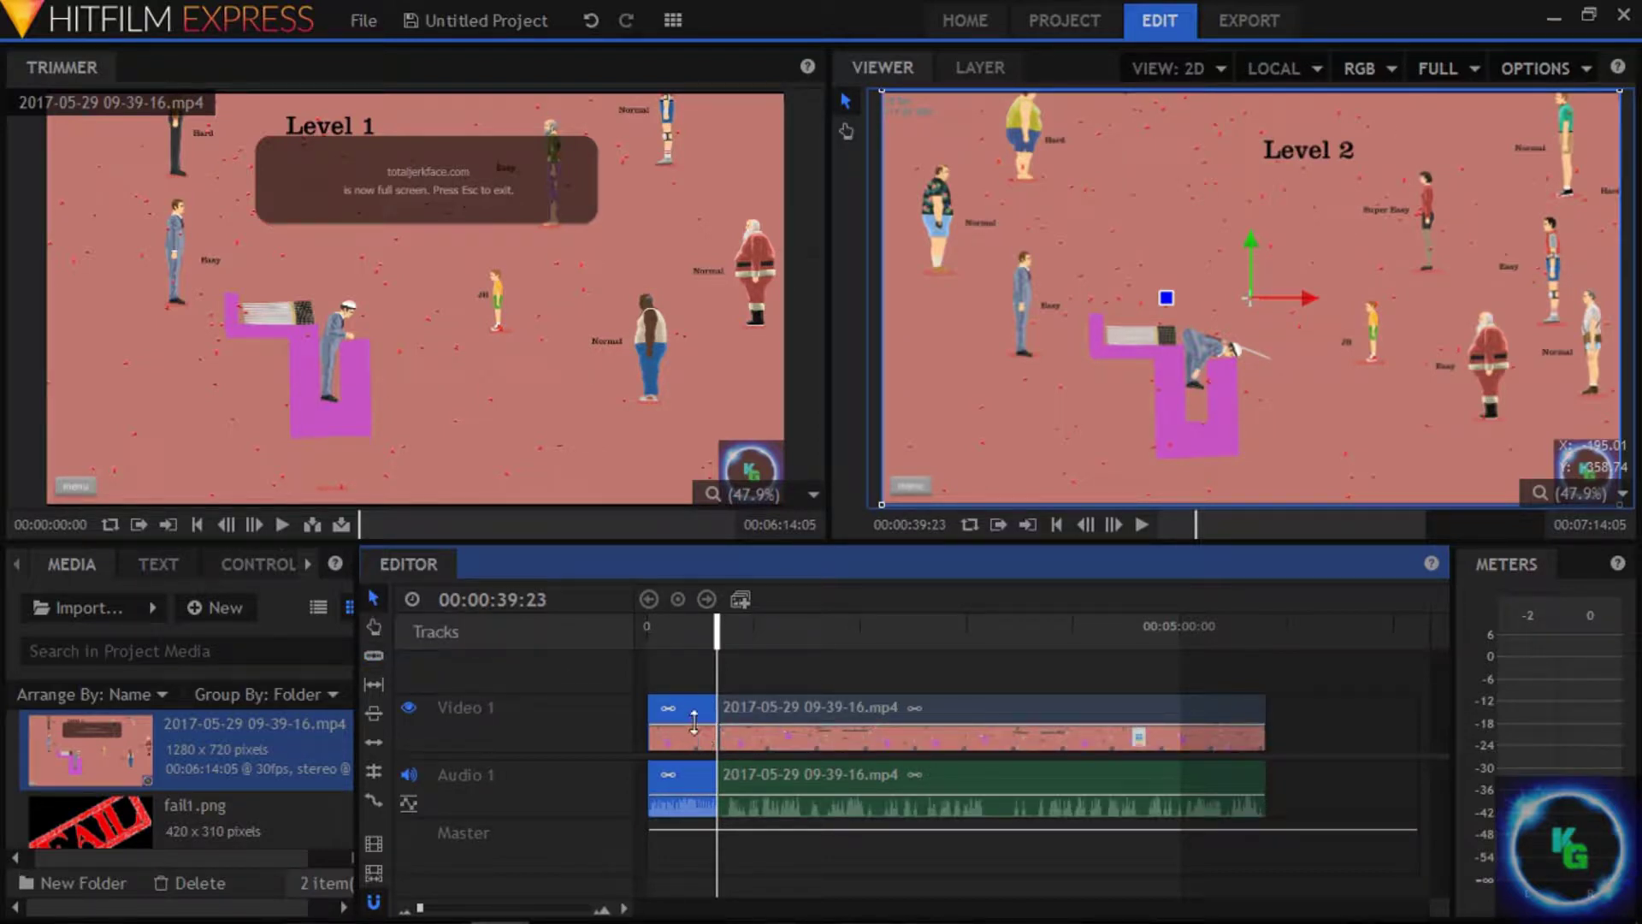
Step: Reorder the two pieces so the long clip starts the timeline and the short opening piece directly follows it
left_click(754, 705)
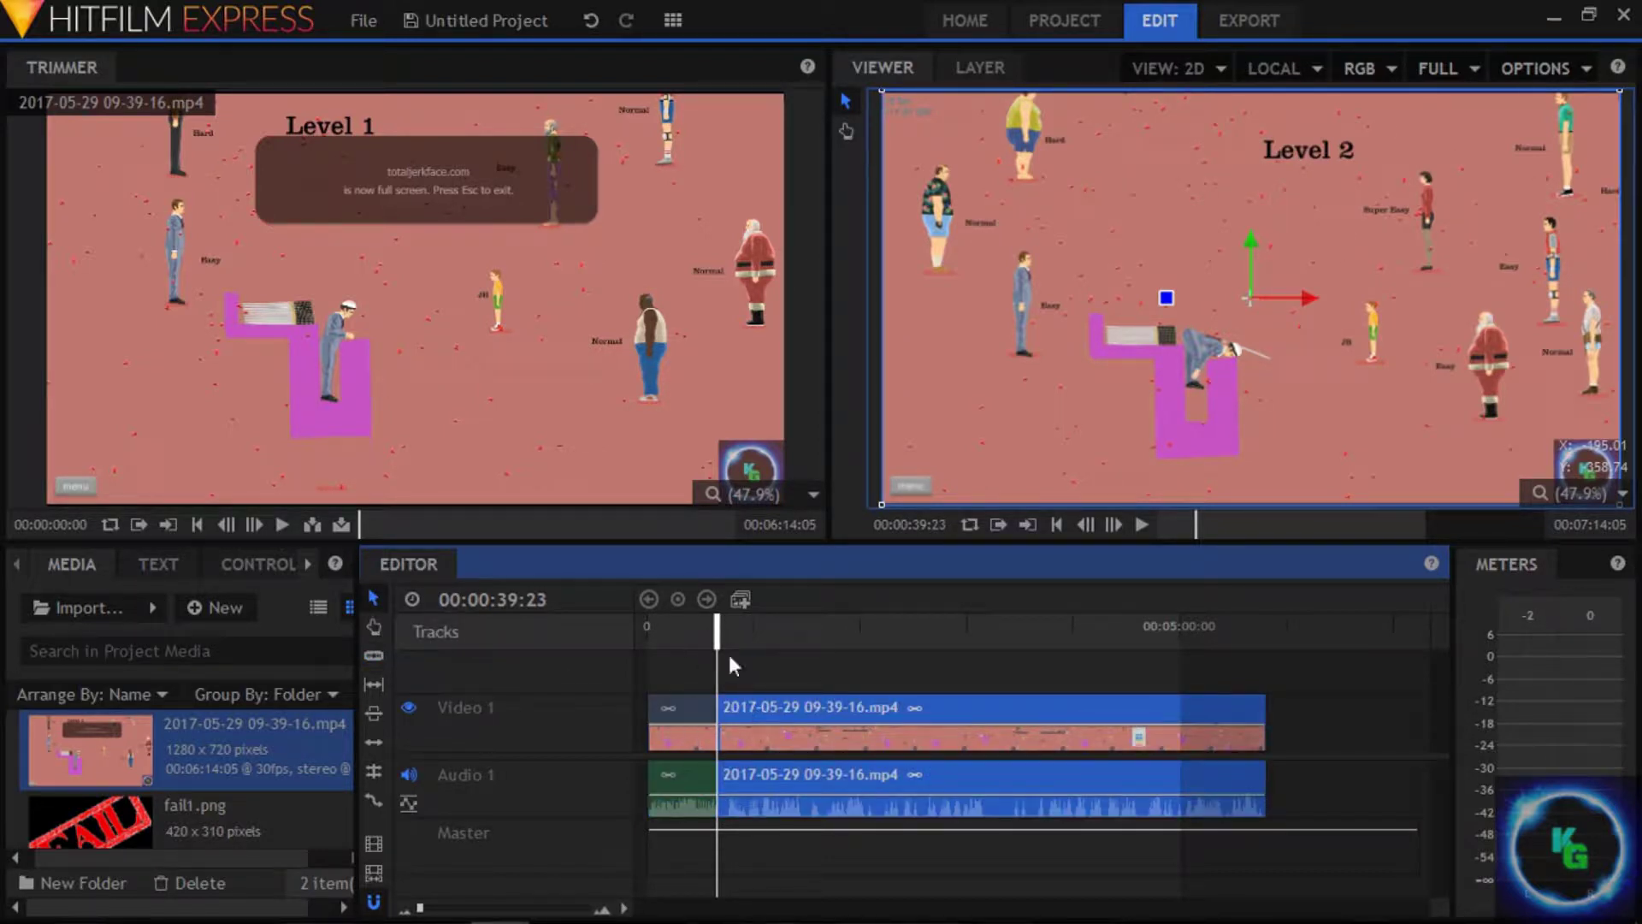
left_click_drag(681, 704, 1601, 727)
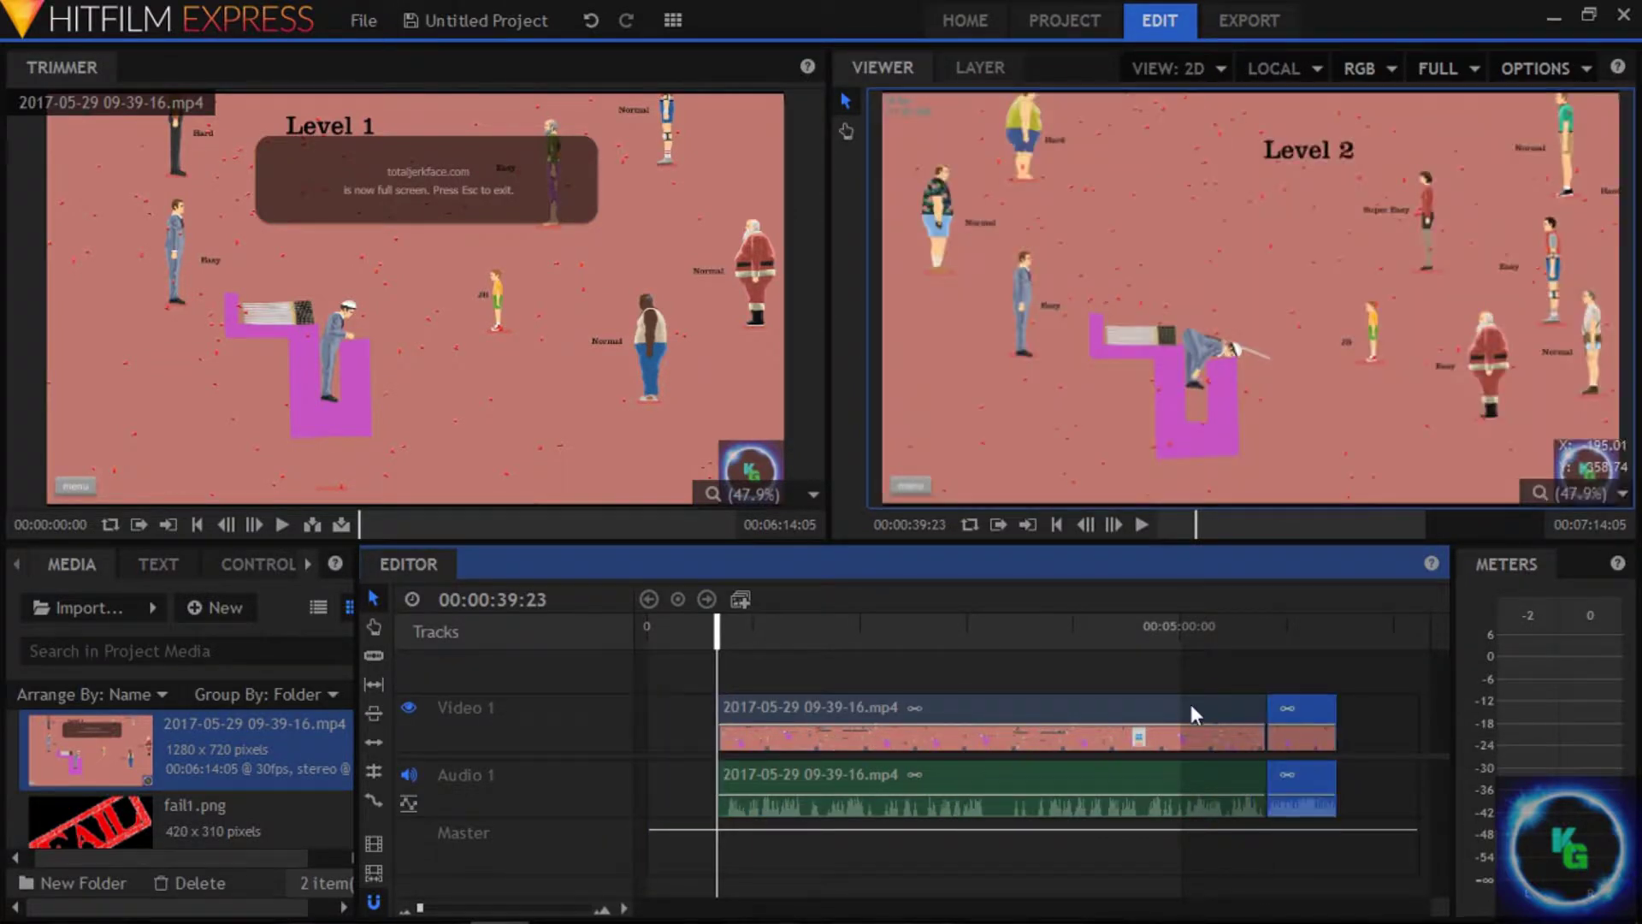
left_click(1171, 706)
left_click_drag(1171, 704, 1129, 696)
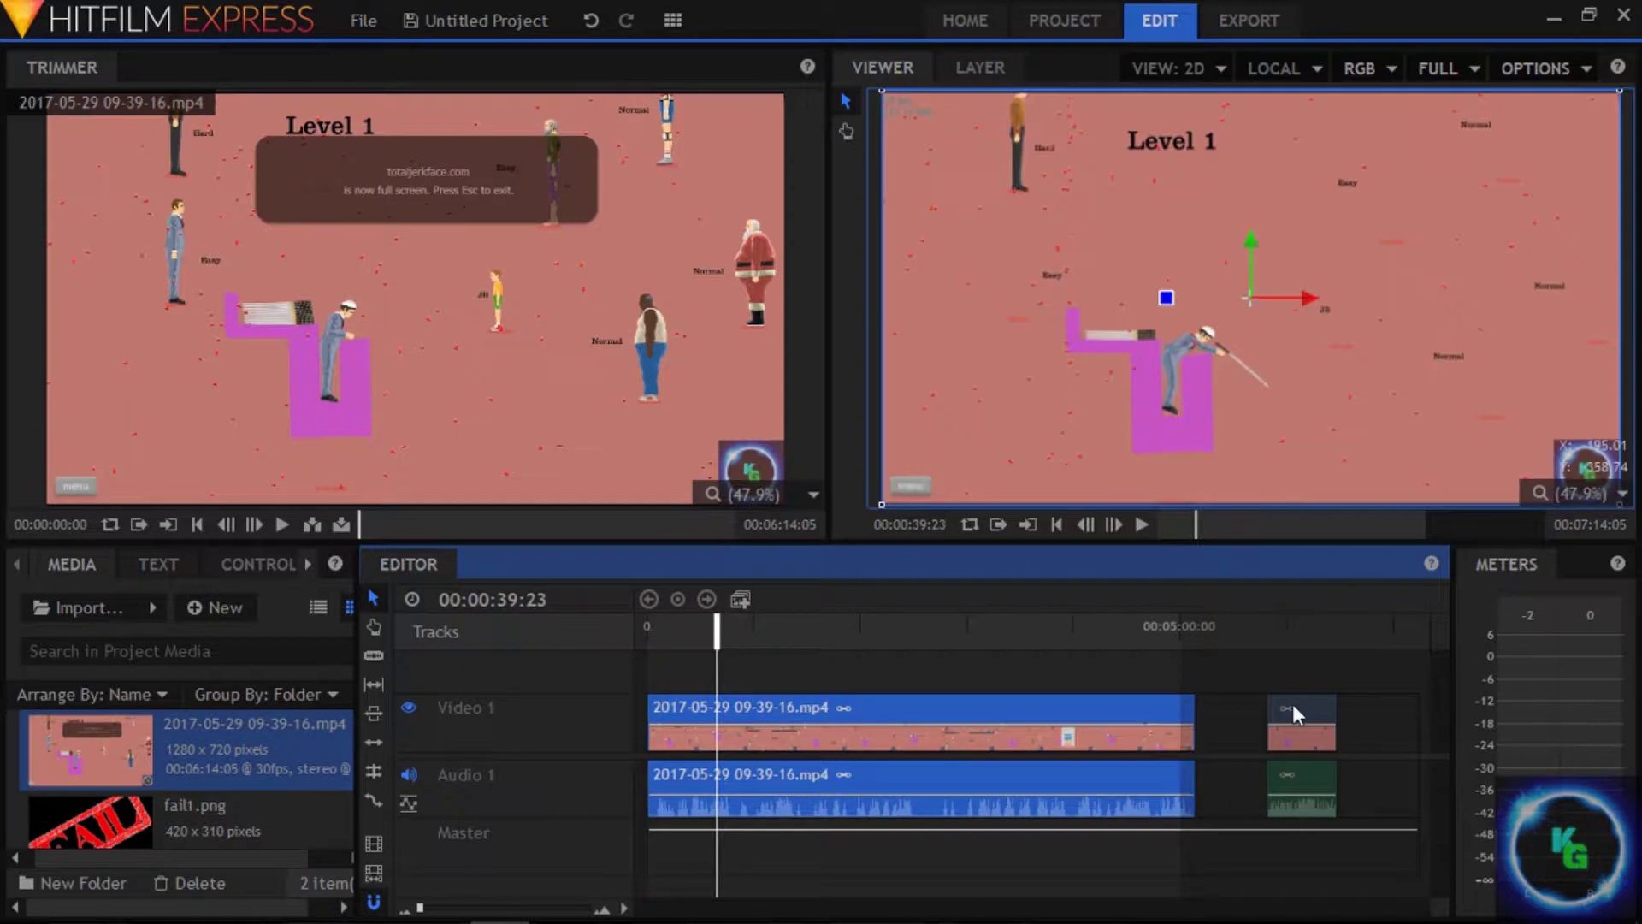
left_click_drag(1291, 706, 1214, 708)
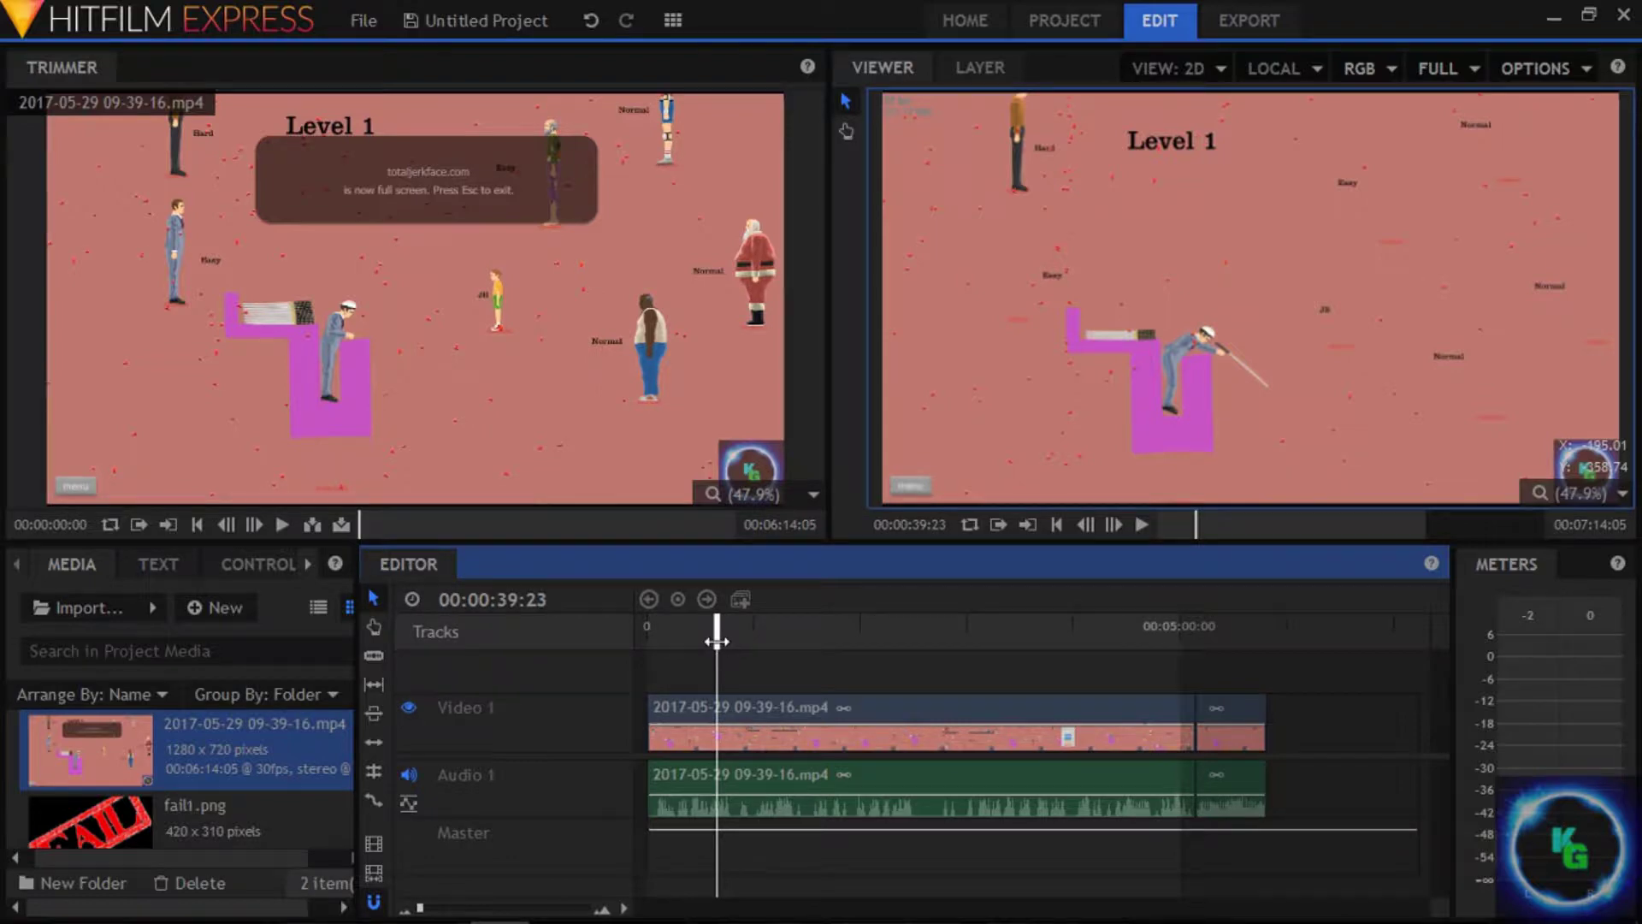
Step: Find the frame where the level restarts after the pause menu and slice the long clip at 00:03:45:24
left_click_drag(717, 640, 1045, 689)
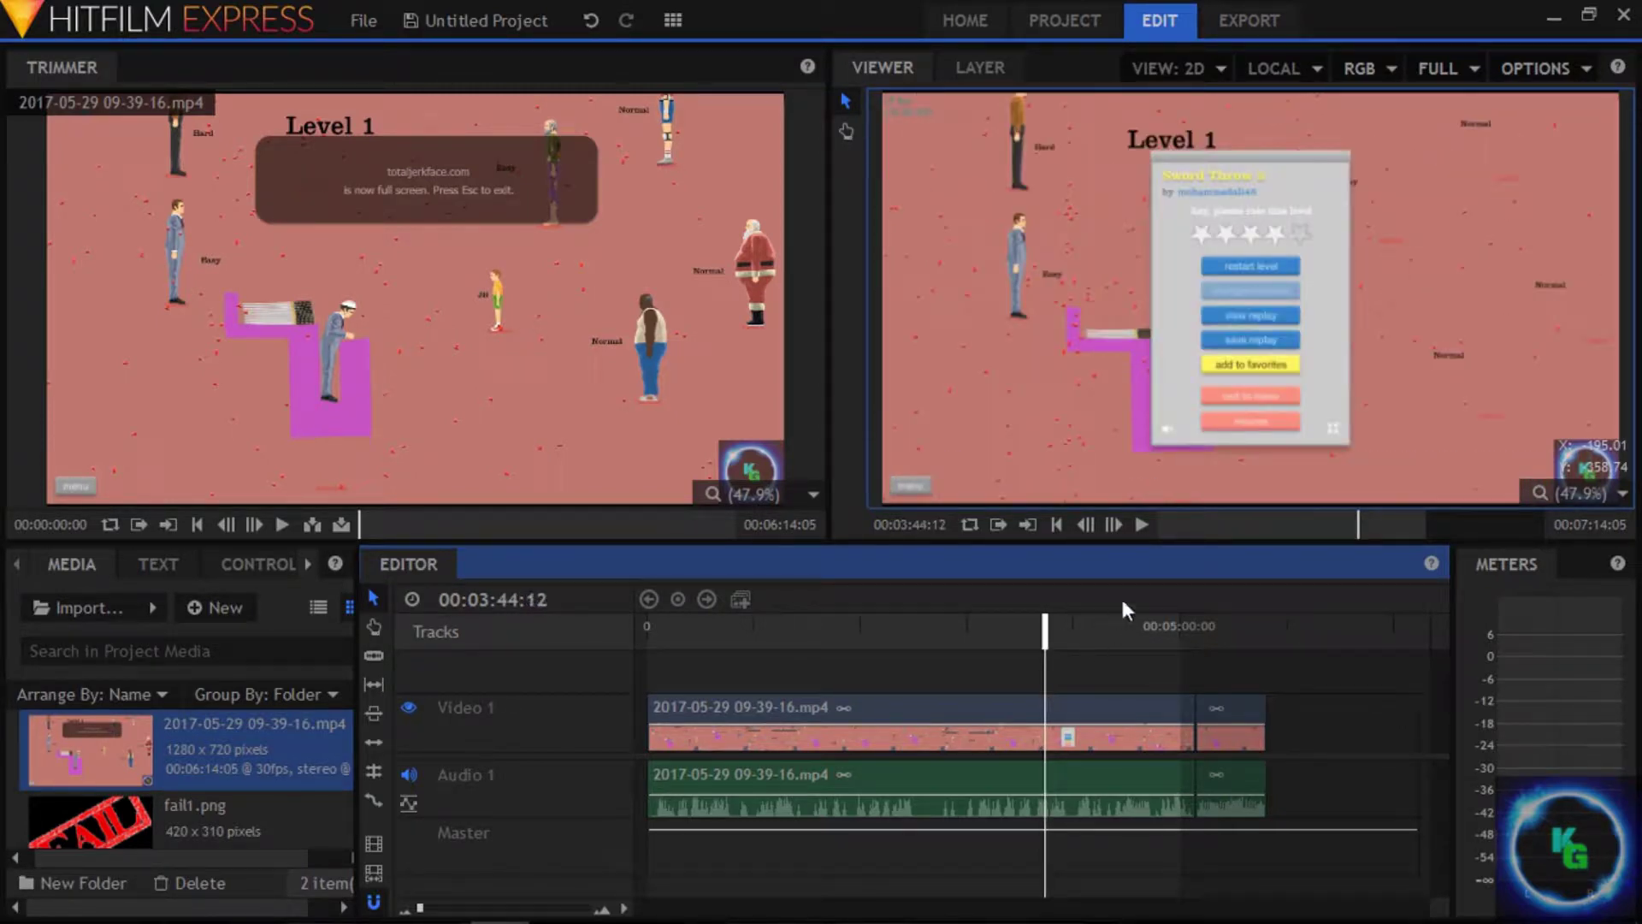
left_click(1142, 525)
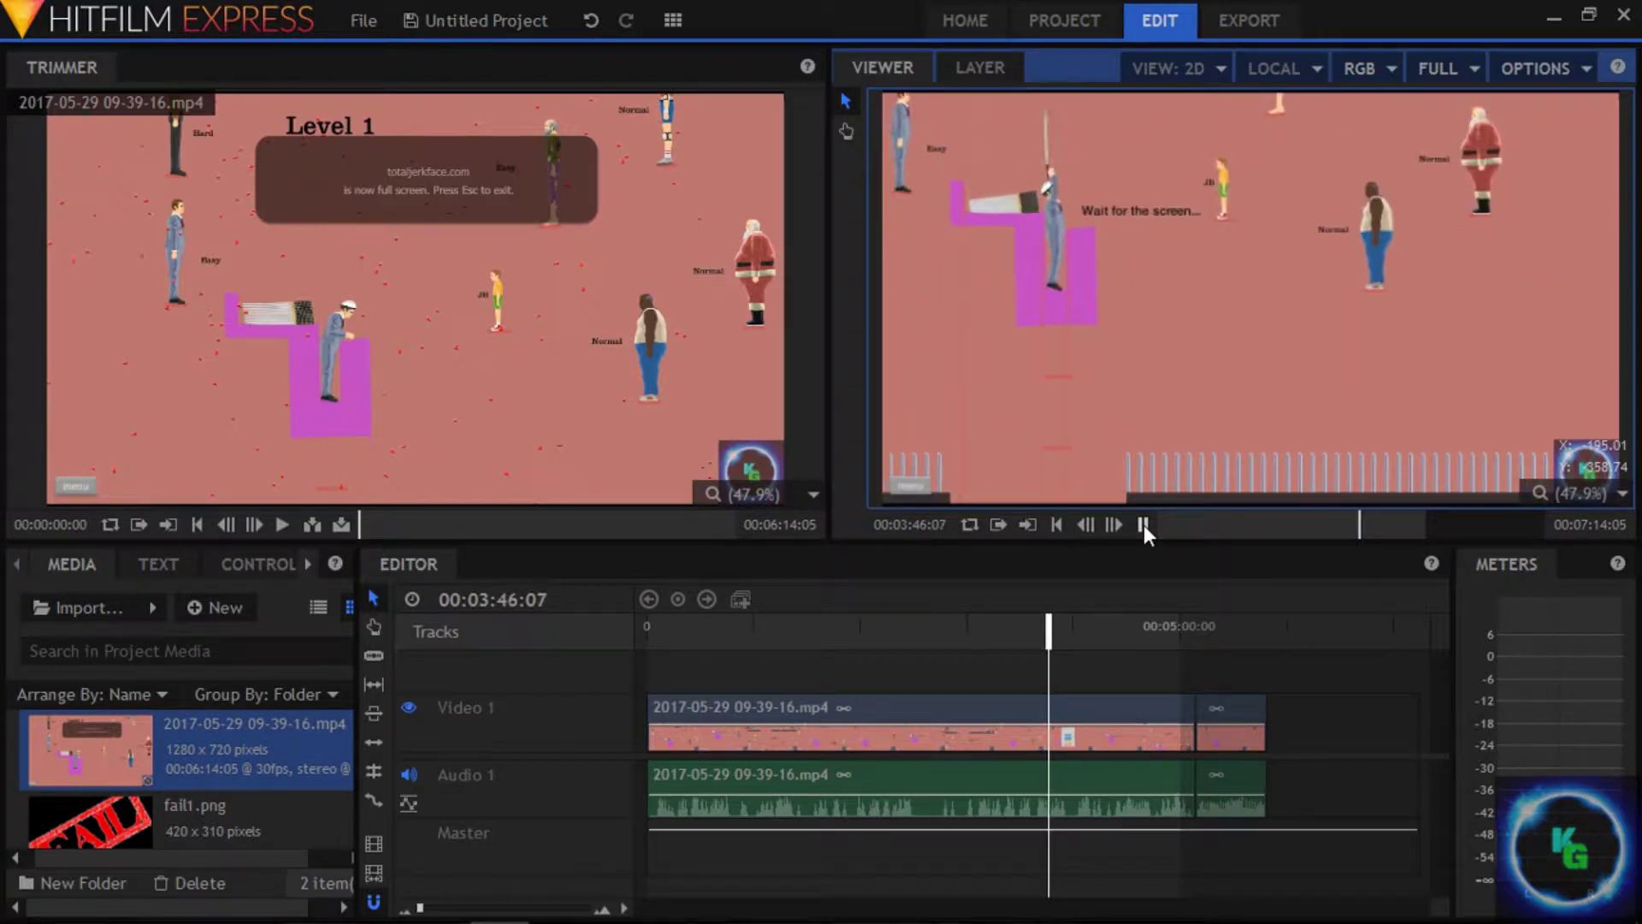
left_click(1143, 525)
left_click(1088, 524)
left_click(1088, 524)
left_click(1088, 524)
left_click(1088, 524)
left_click(1088, 525)
left_click(1088, 525)
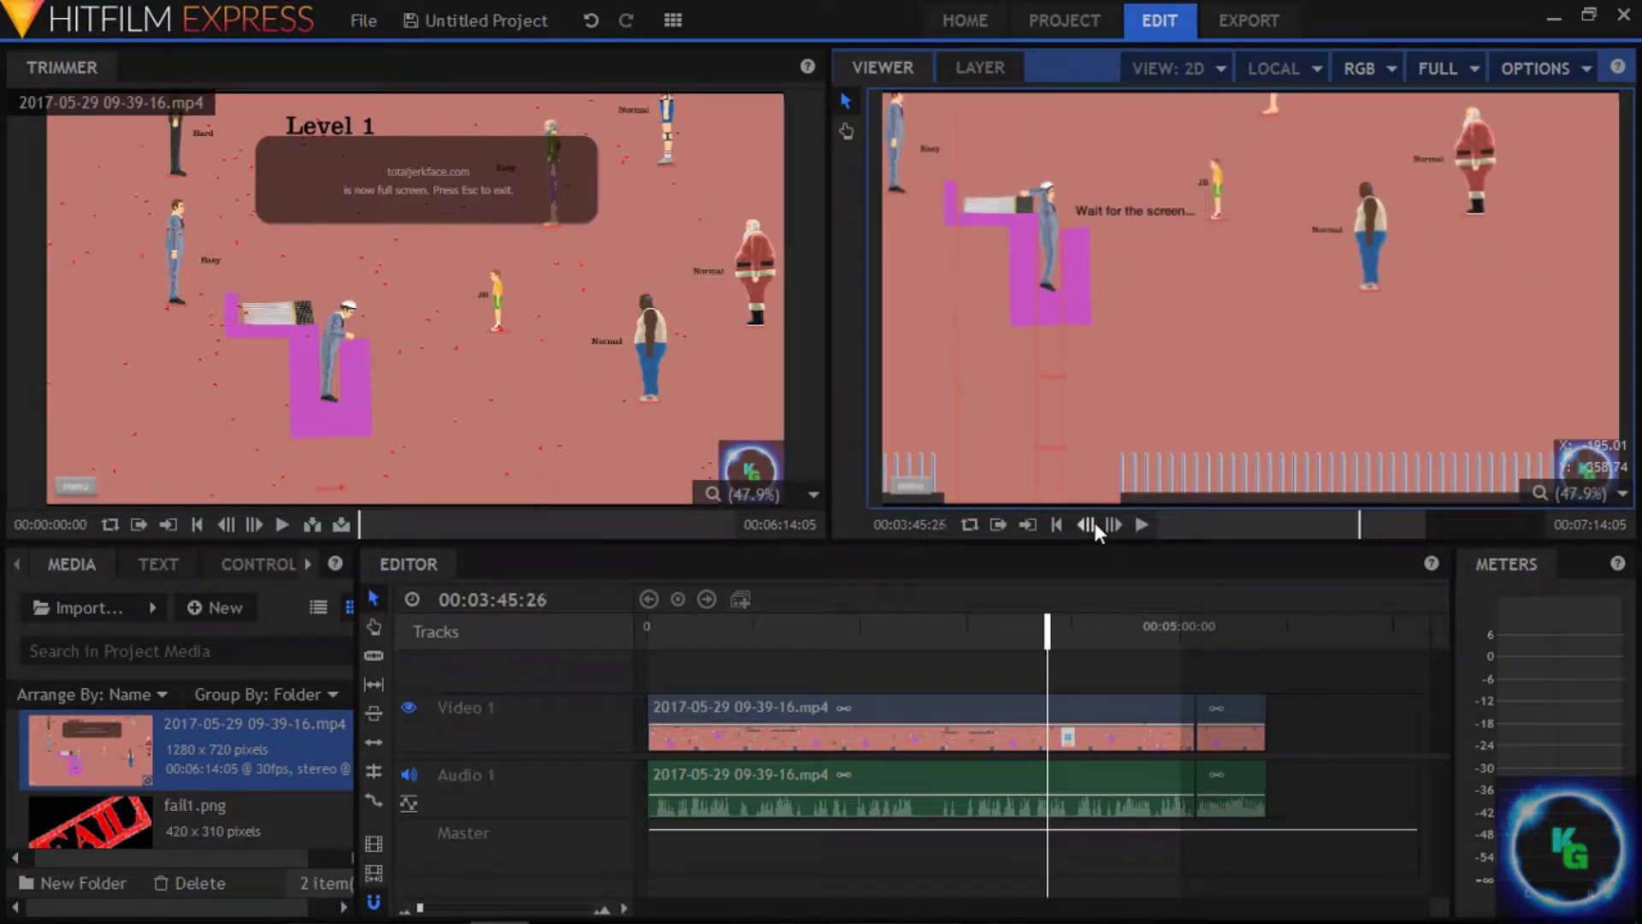
left_click(1087, 525)
left_click(1087, 524)
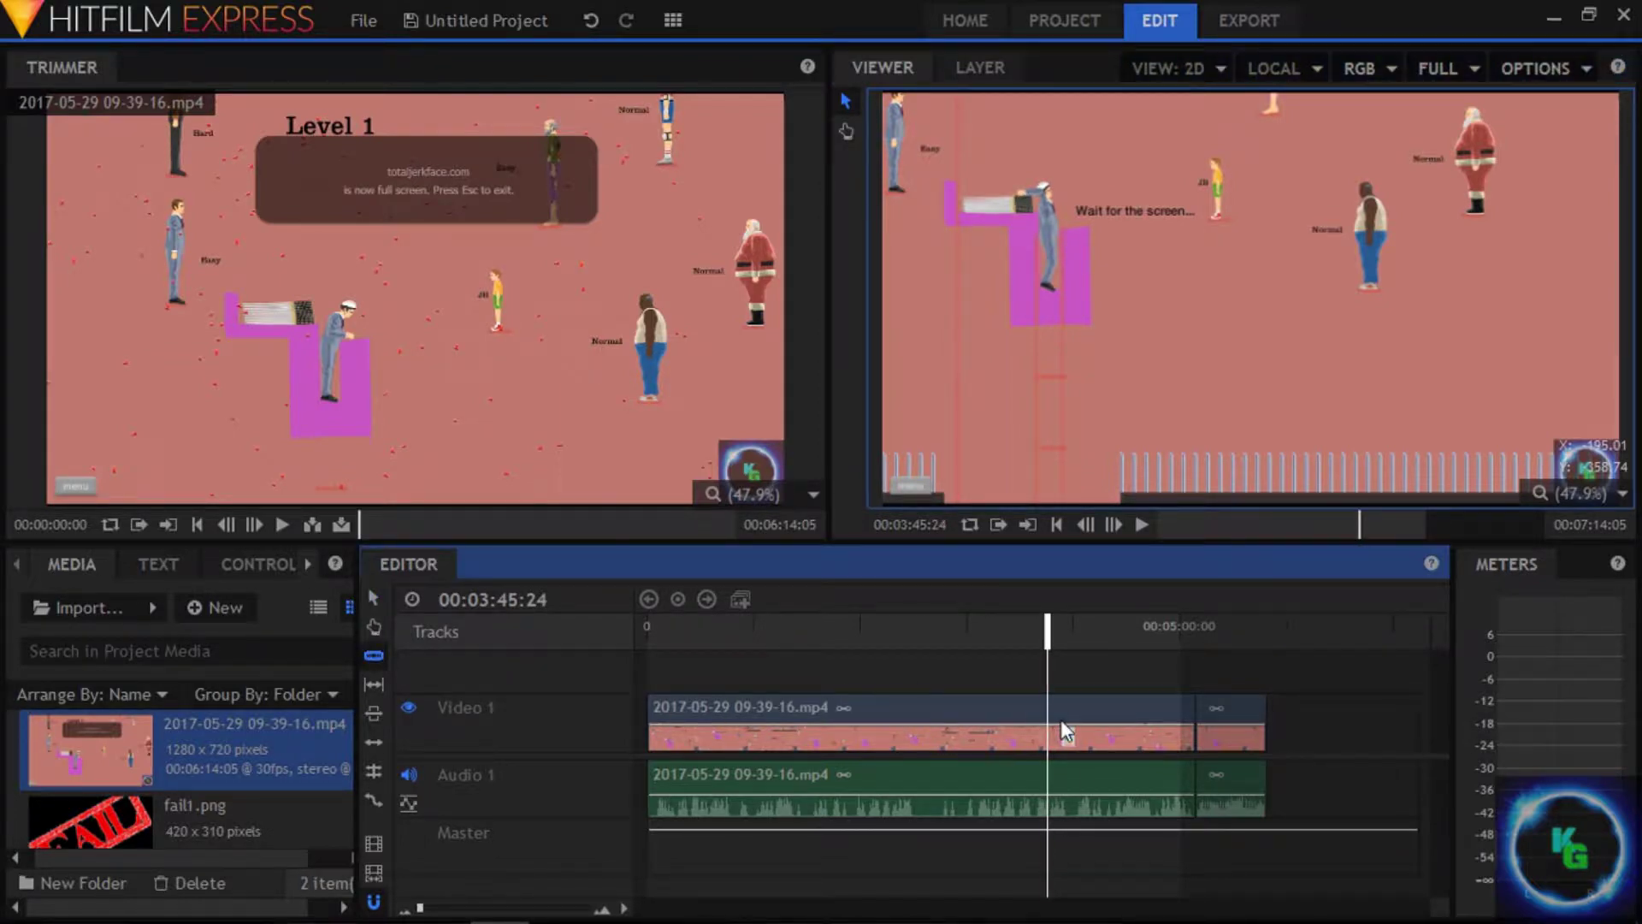
left_click(1050, 727)
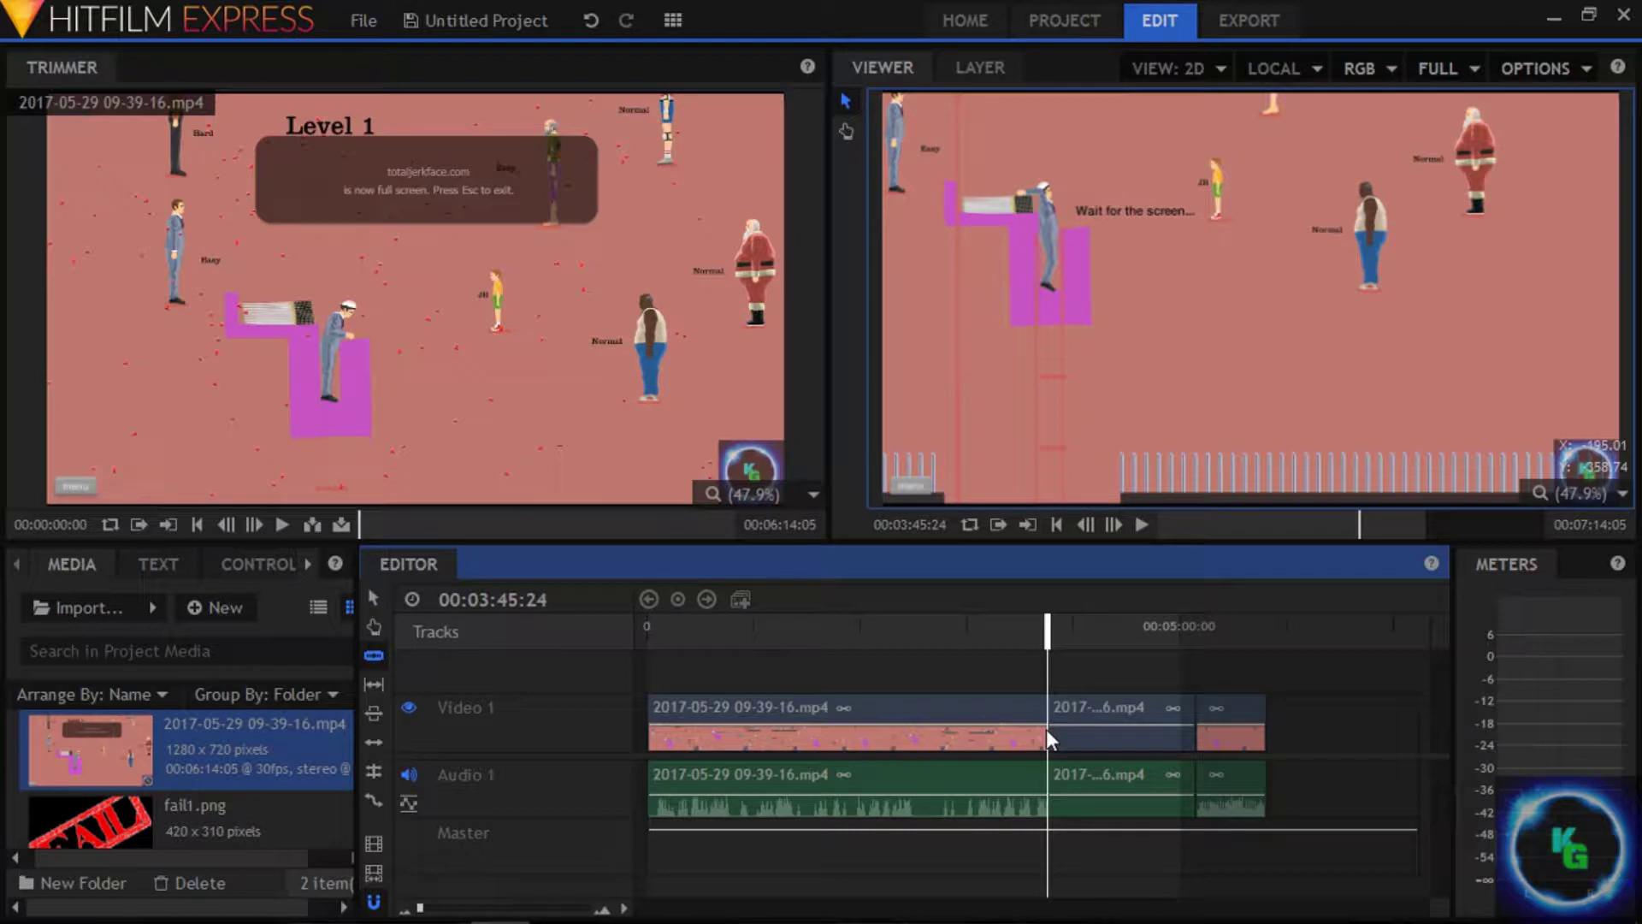
key("v")
Step: Delete the long gameplay piece before the 00:03:45:24 cut from the timeline
left_click(1002, 705)
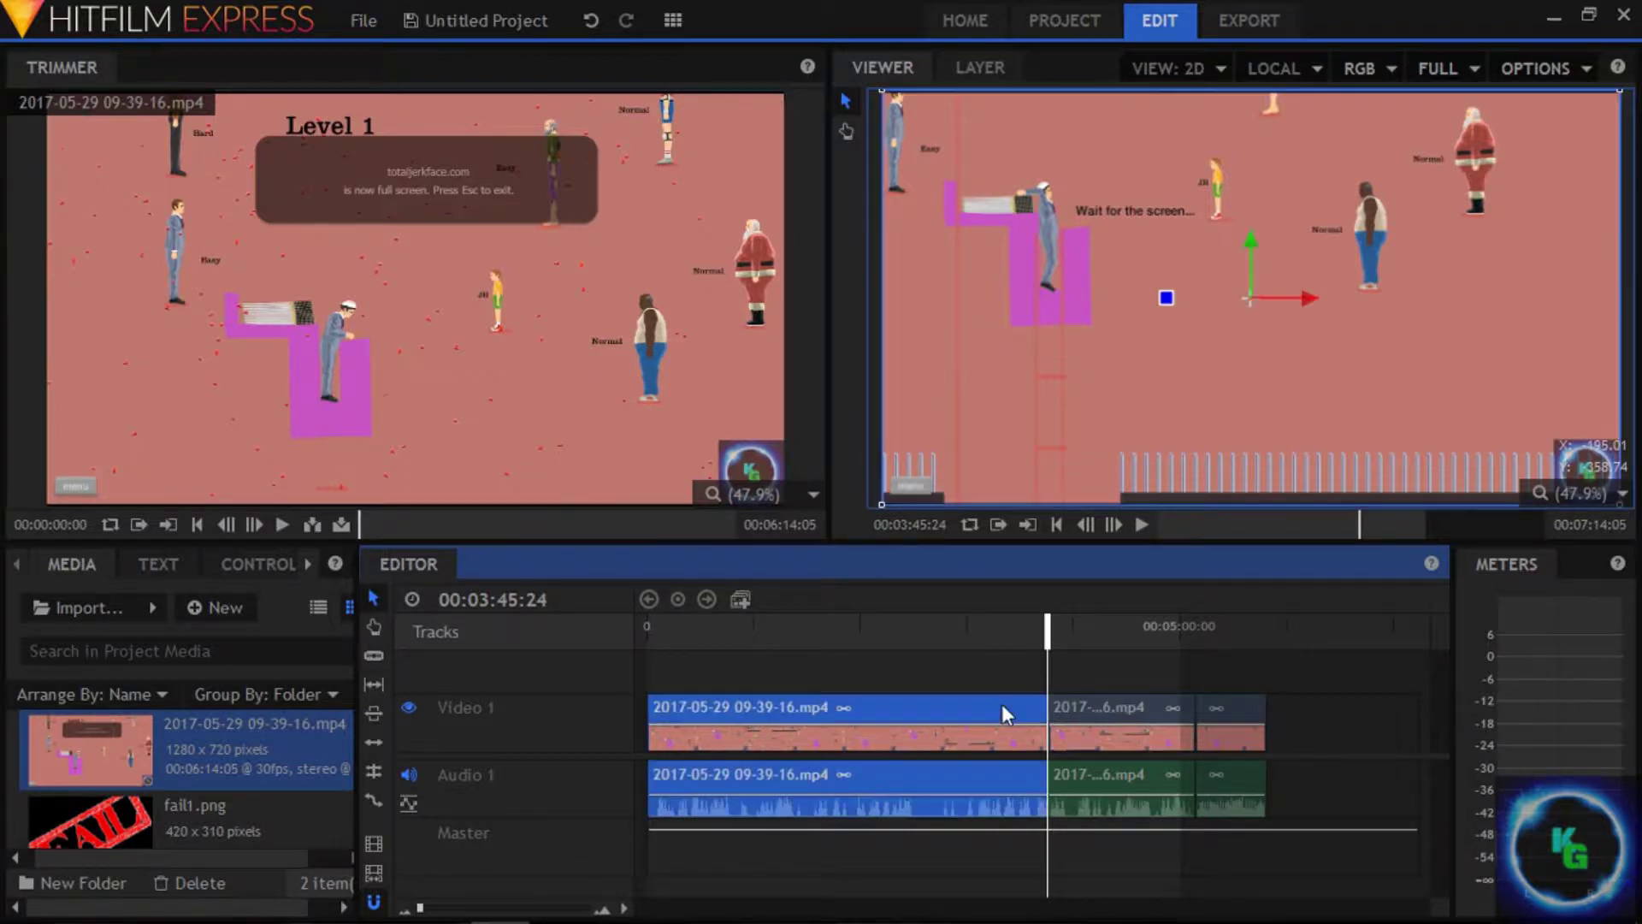
right_click(1002, 704)
left_click(1063, 624)
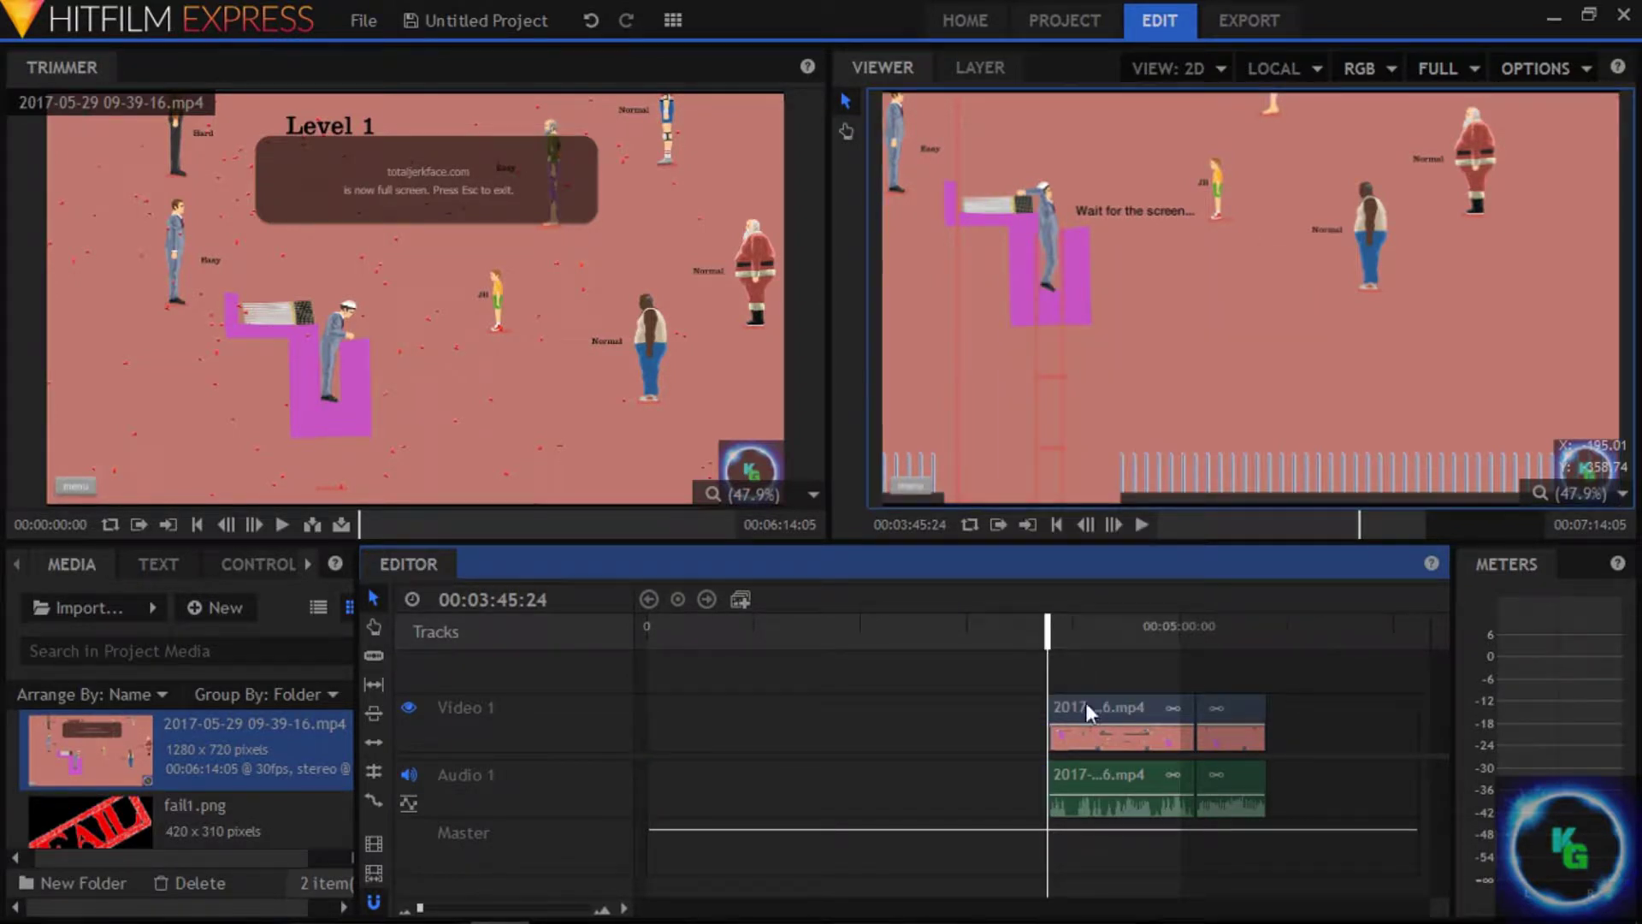
Step: Slice the gameplay clip at 00:05:02:27 on the victory screen and delete the short piece after the cut
left_click_drag(1047, 641, 1184, 594)
left_click(374, 655)
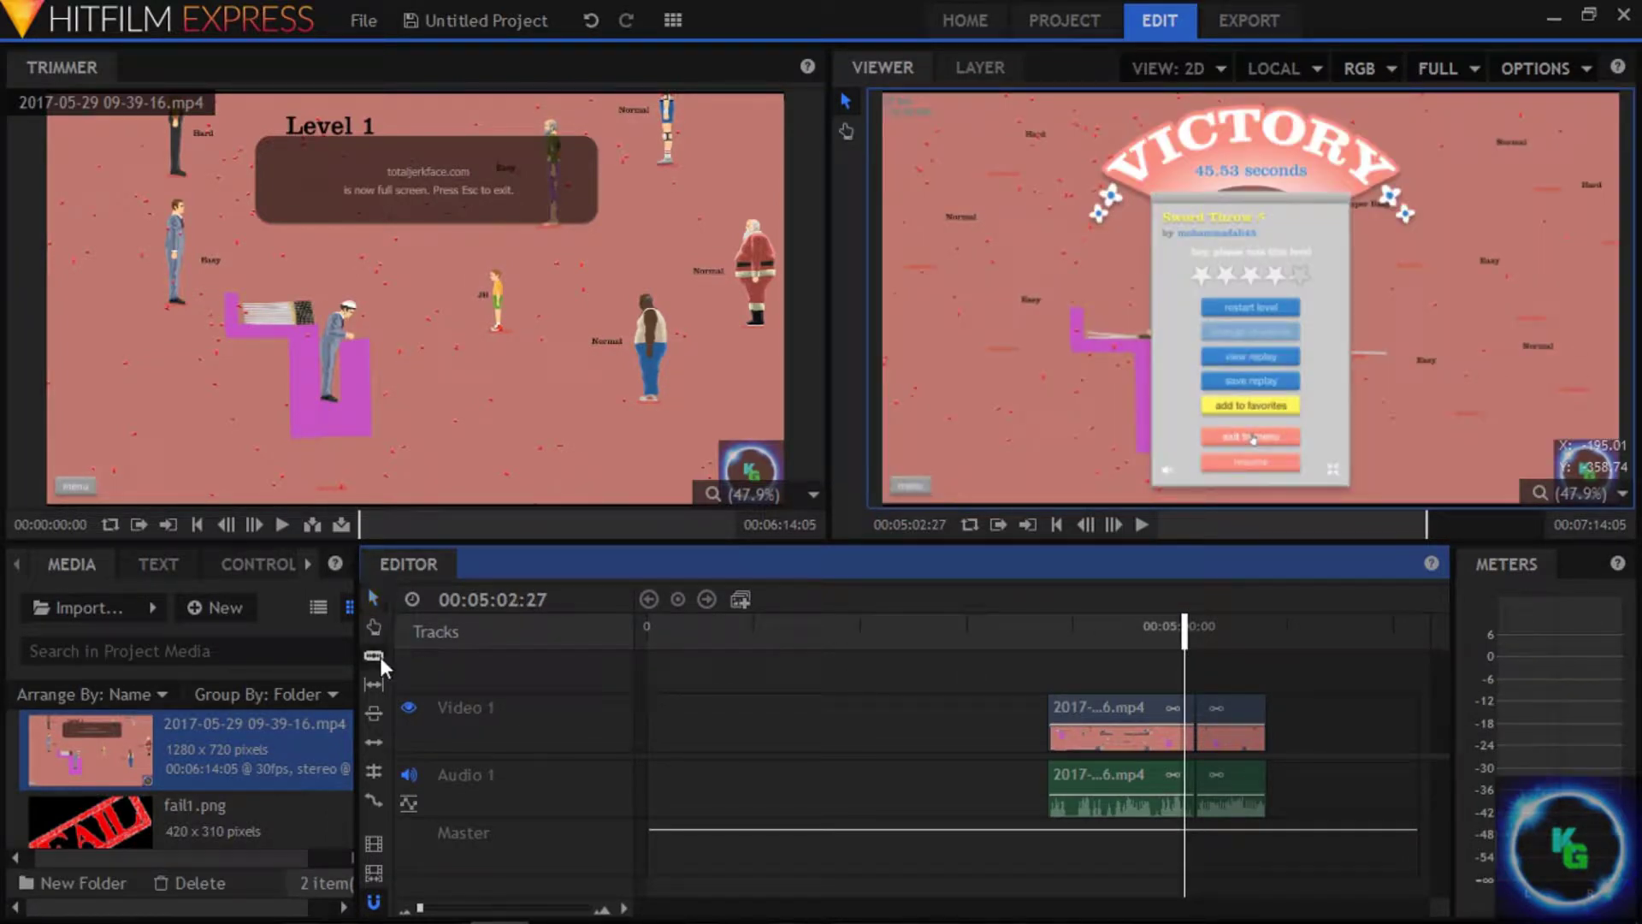
left_click(374, 597)
right_click(1193, 723)
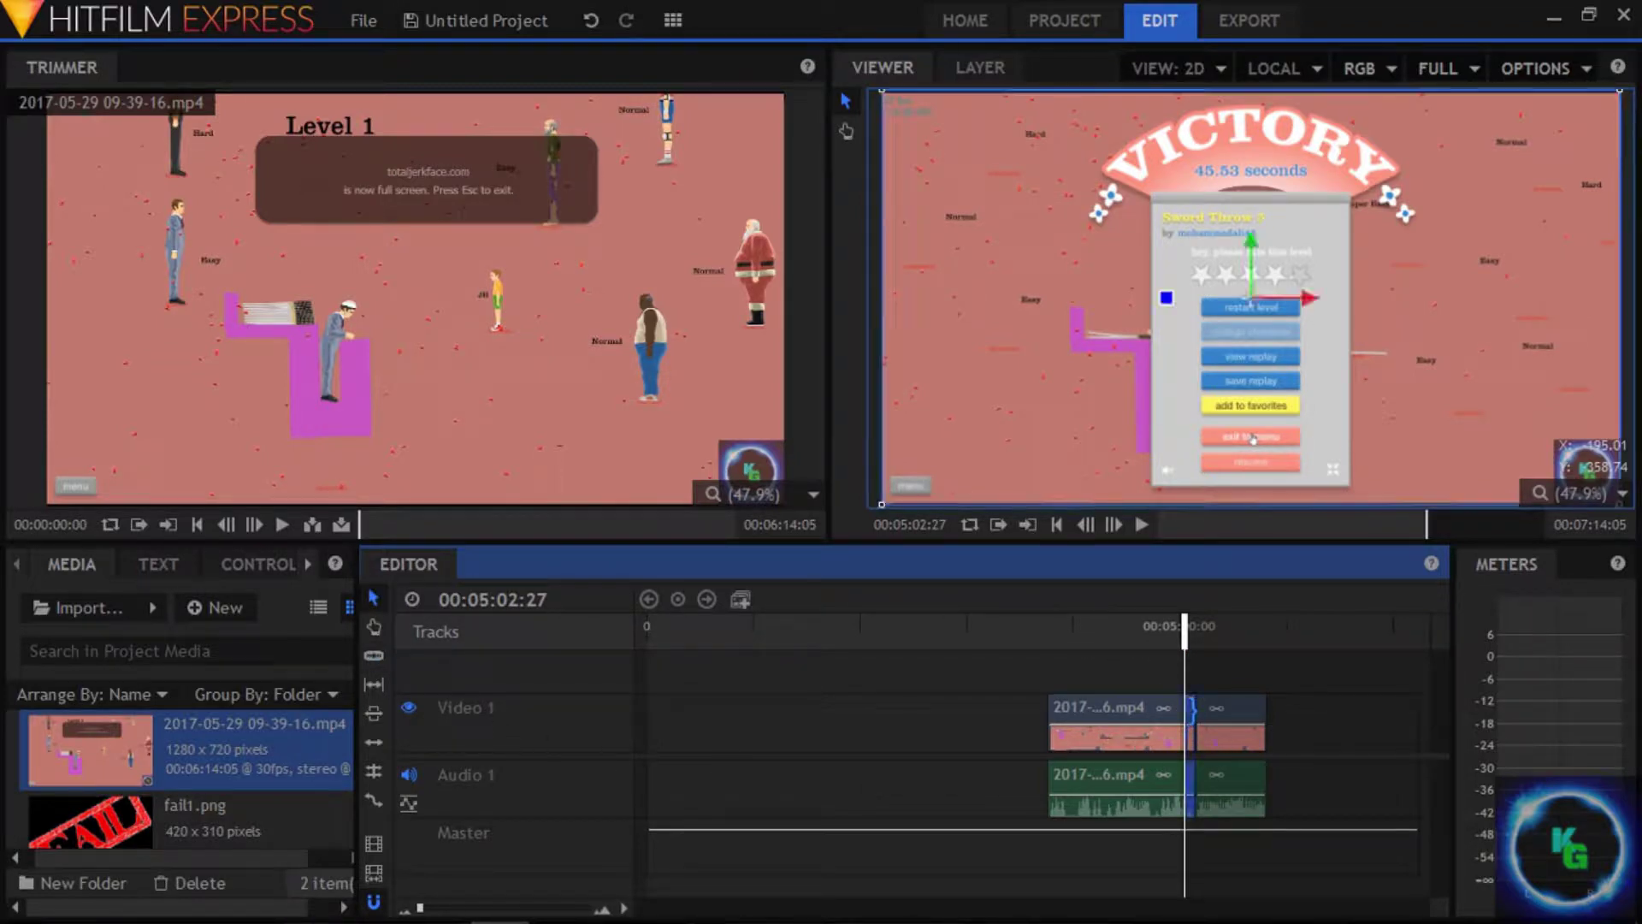
left_click(1253, 633)
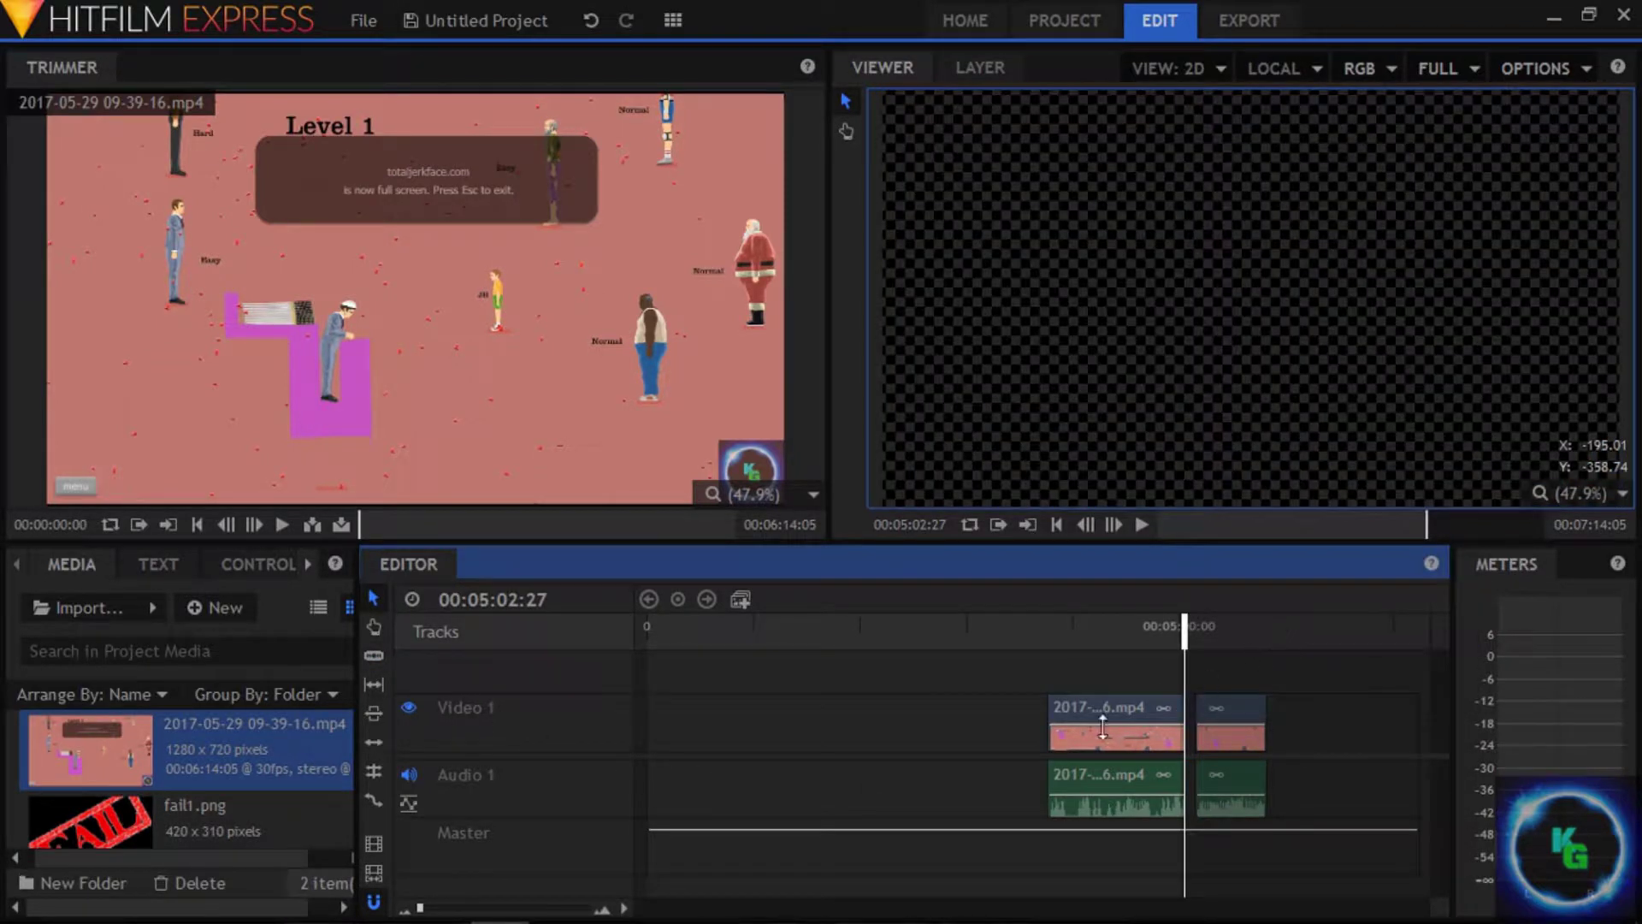
Step: Move both remaining gameplay pieces to the timeline start, end to end, and place the playhead at 00:00:45:29
left_click_drag(1096, 717, 654, 711)
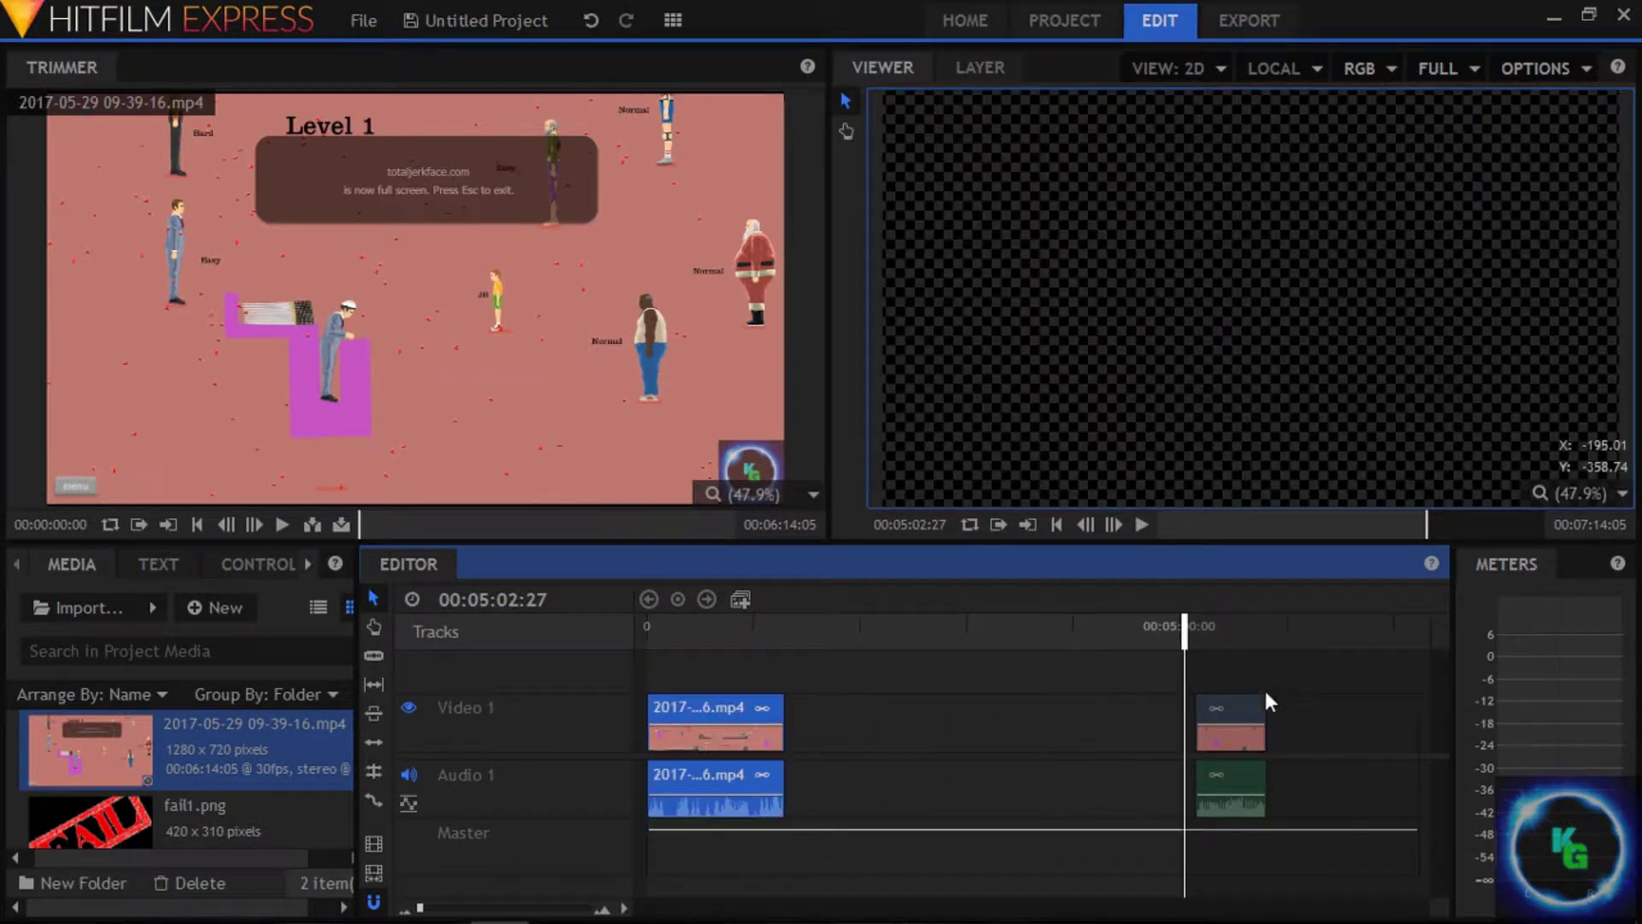
left_click_drag(1244, 702, 834, 723)
left_click(754, 633)
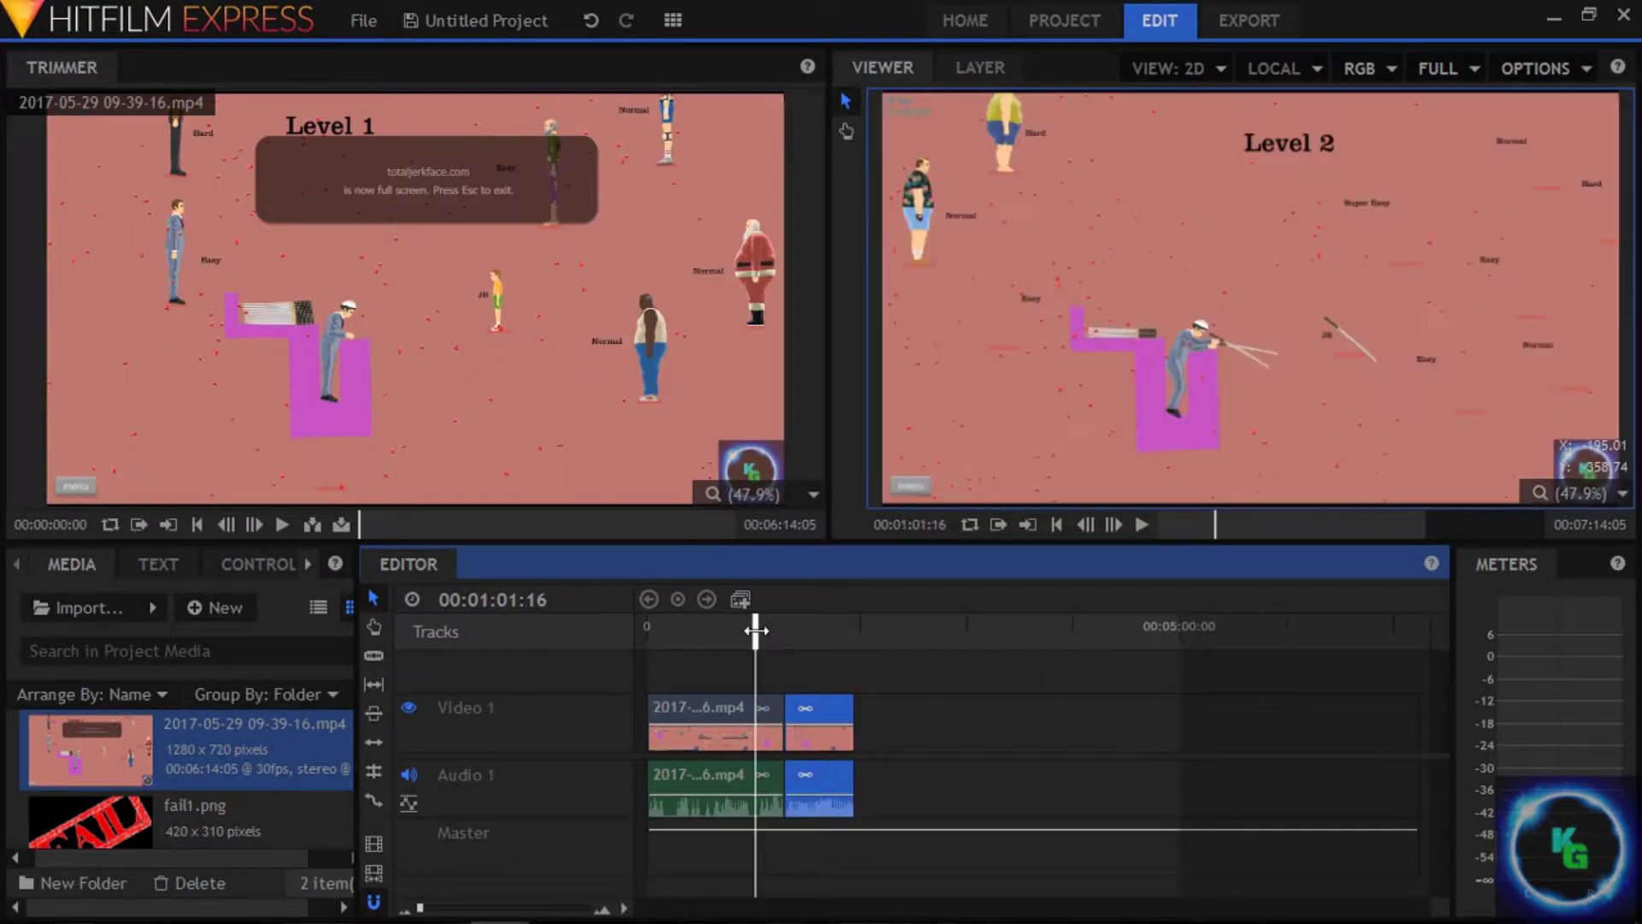
left_click(805, 669)
mouse_move(752, 640)
left_mouse_down()
mouse_move(909, 645)
mouse_move(724, 655)
left_mouse_up()
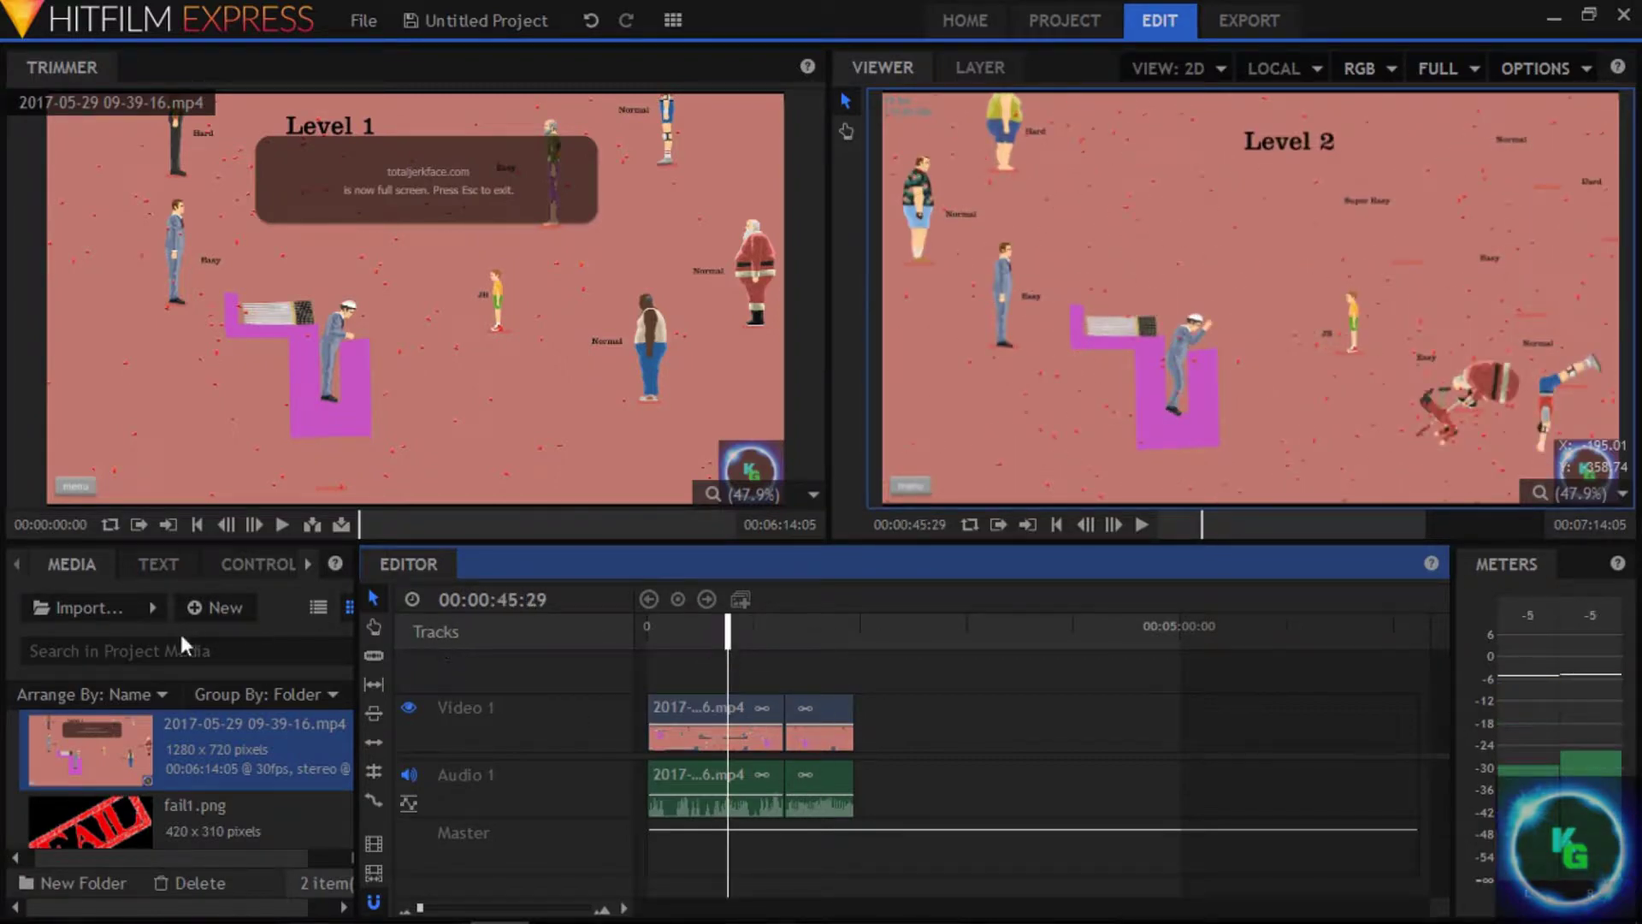
Step: Make a composite shot from the fail1.png image with a duration of 00:00:10:00
left_click(135, 801)
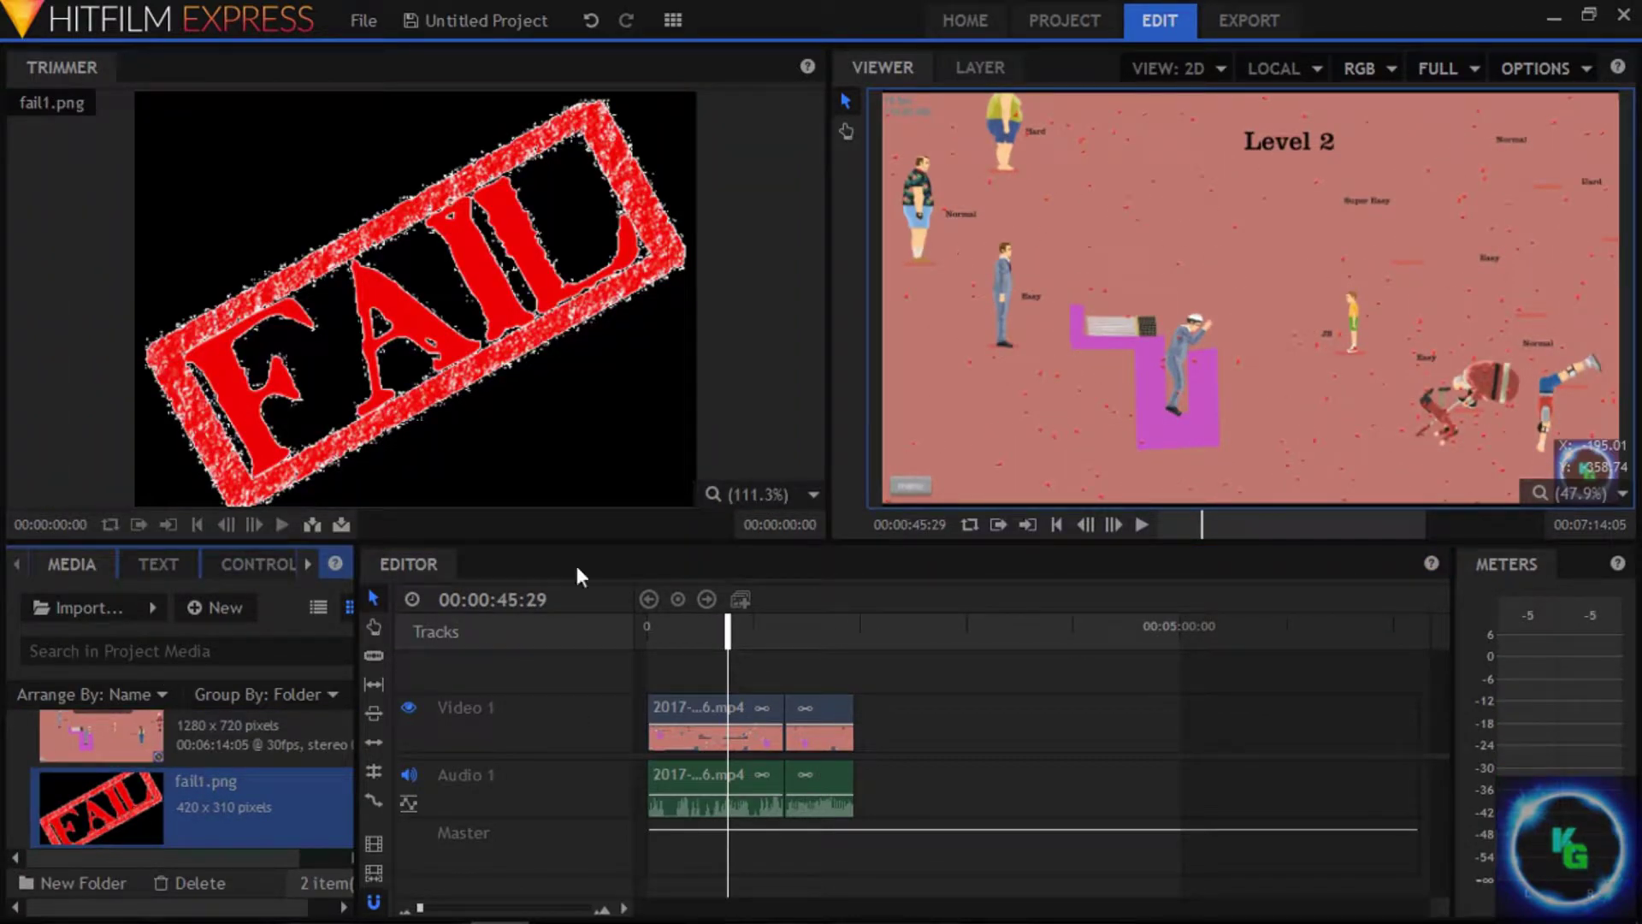
right_click(139, 797)
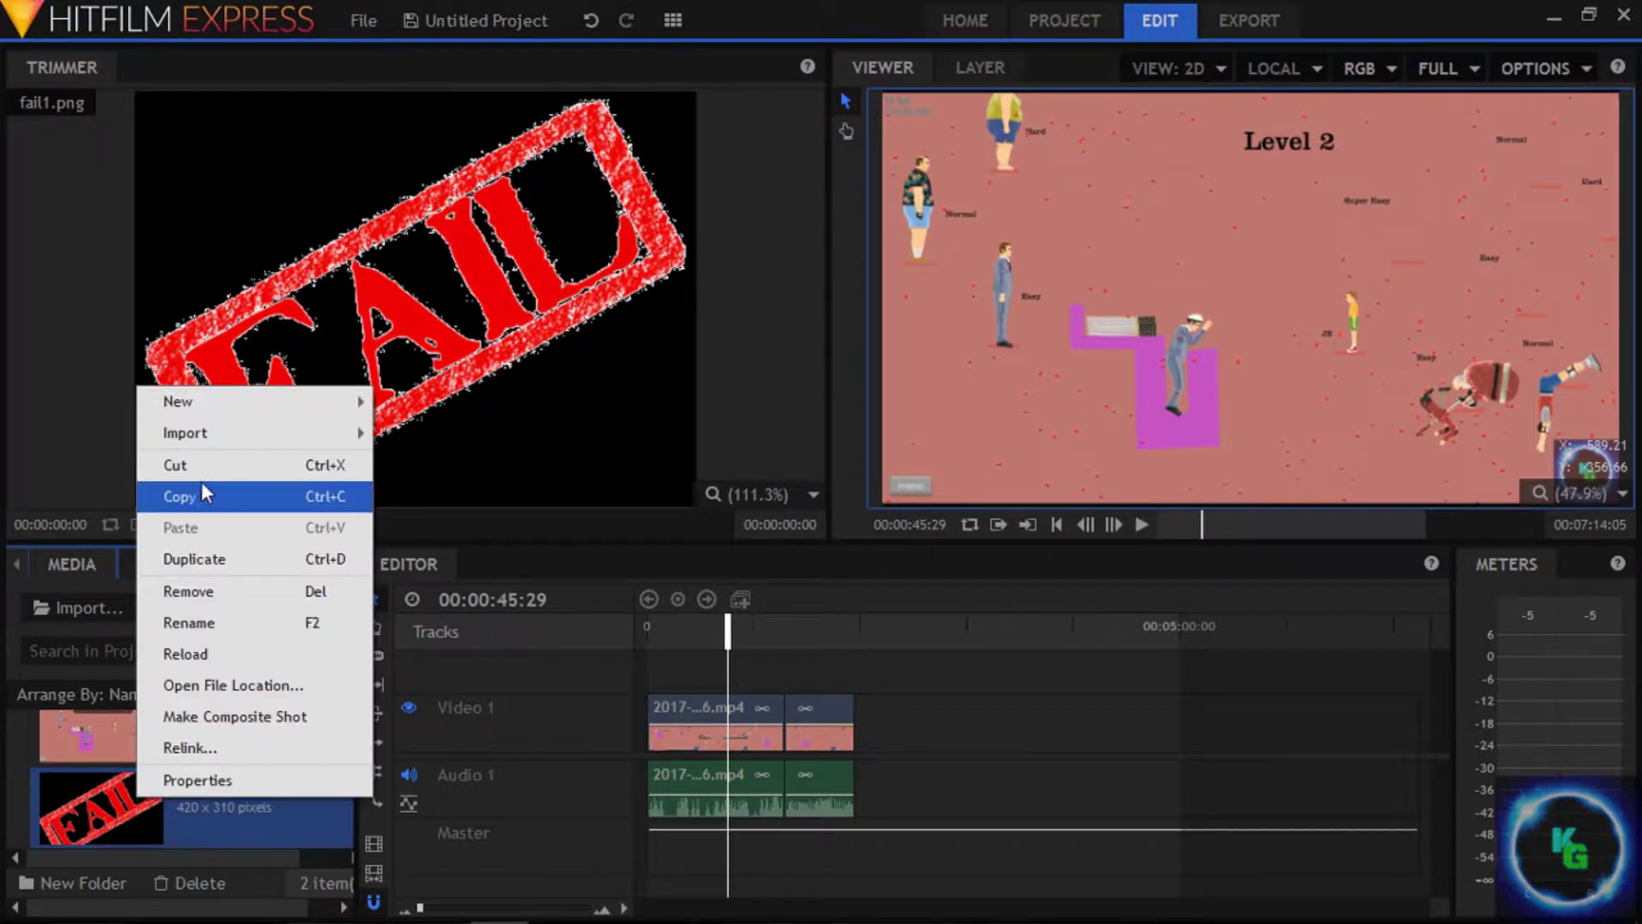
left_click(171, 716)
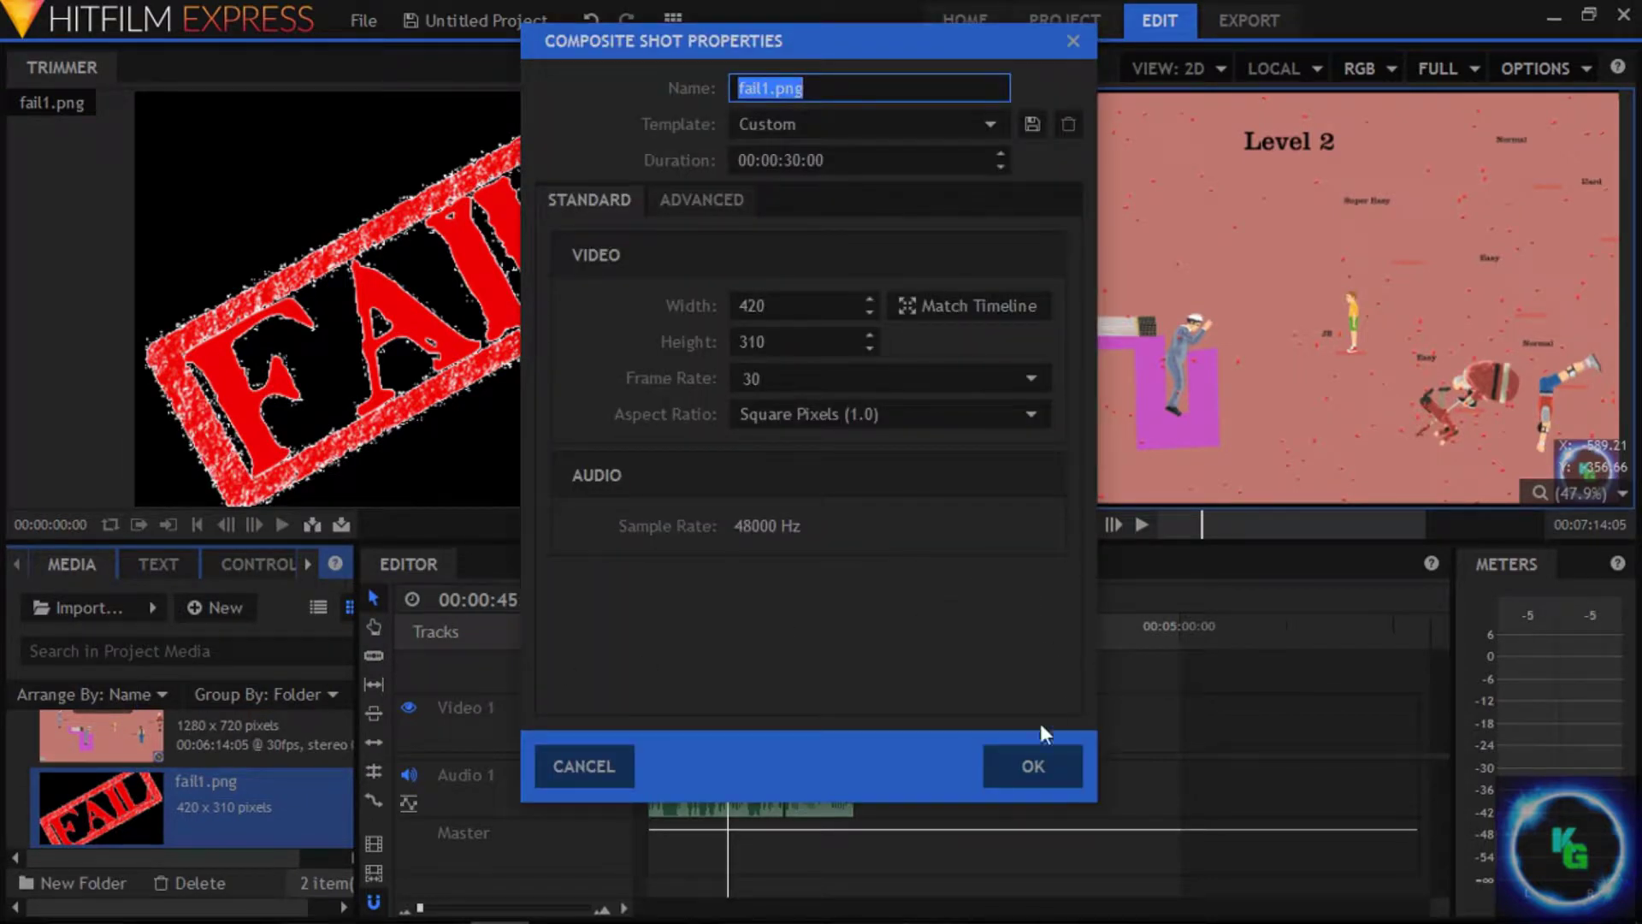
left_click_drag(824, 159, 791, 167)
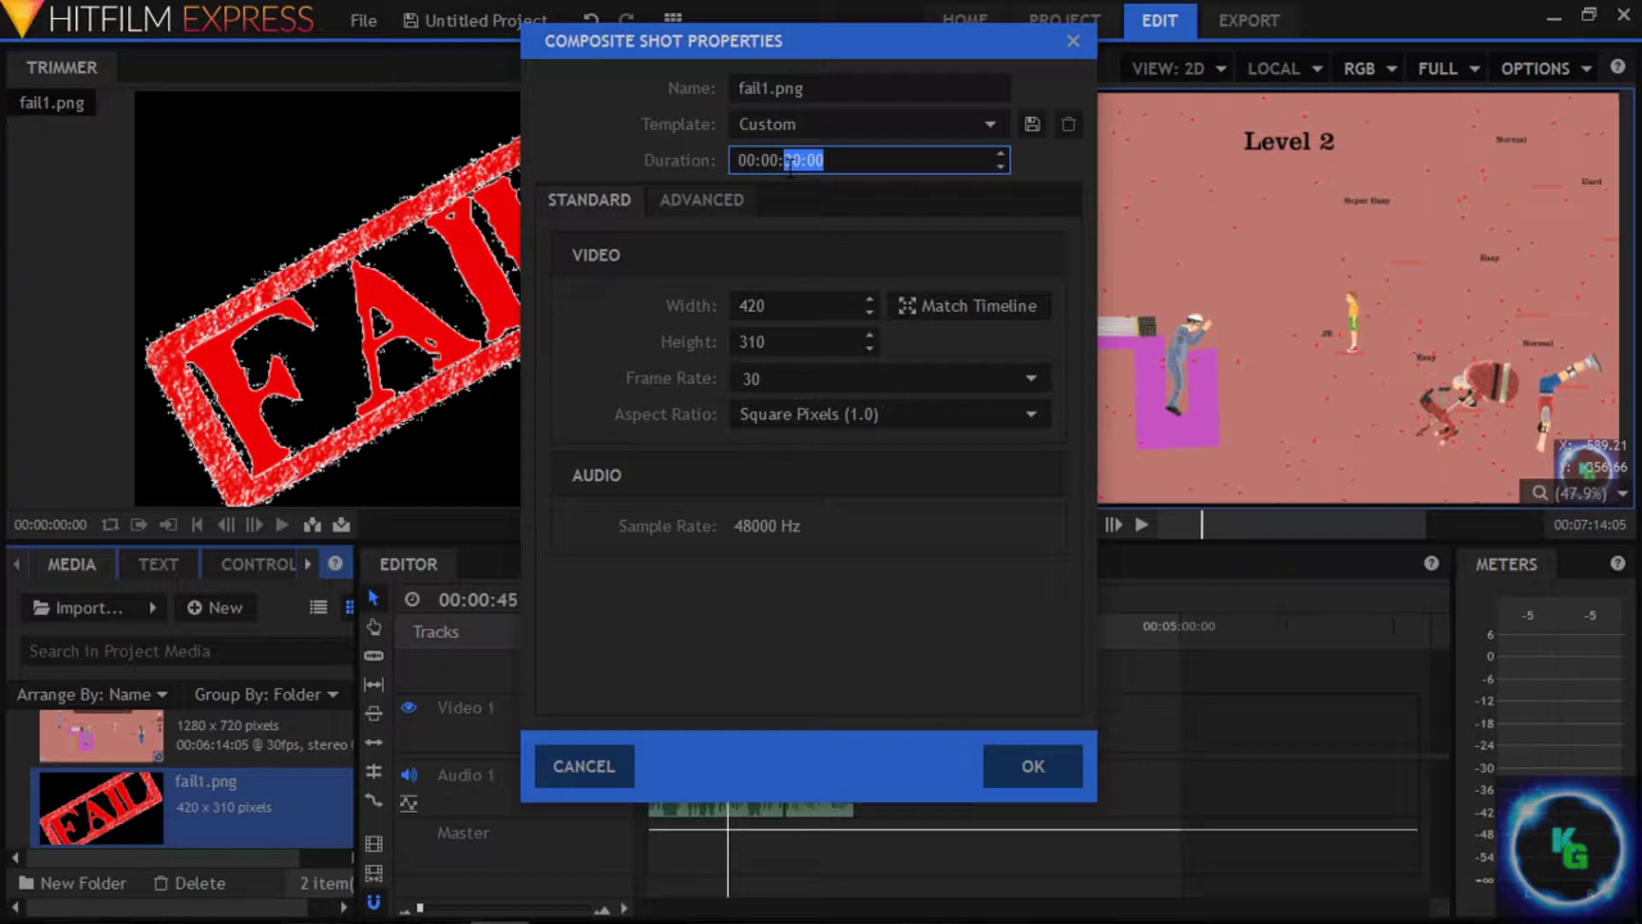
type("10:00")
key("Return")
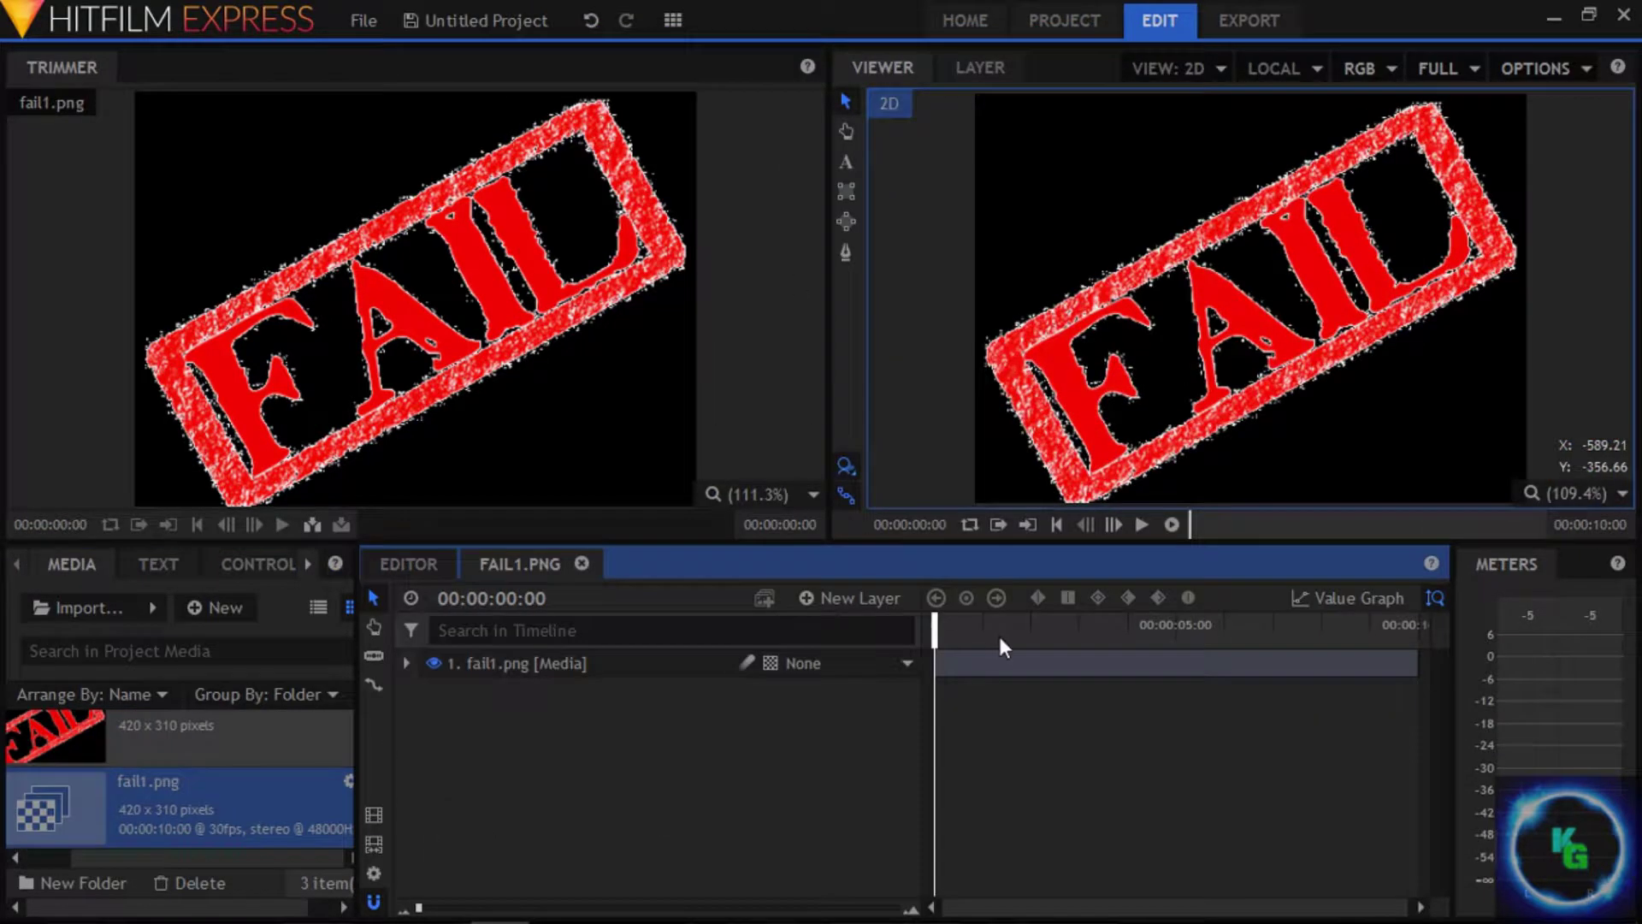
Step: Expand the fail1.png layer in the composite shot to show its Transform properties
left_click(665, 662)
left_click(634, 770)
double_click(587, 653)
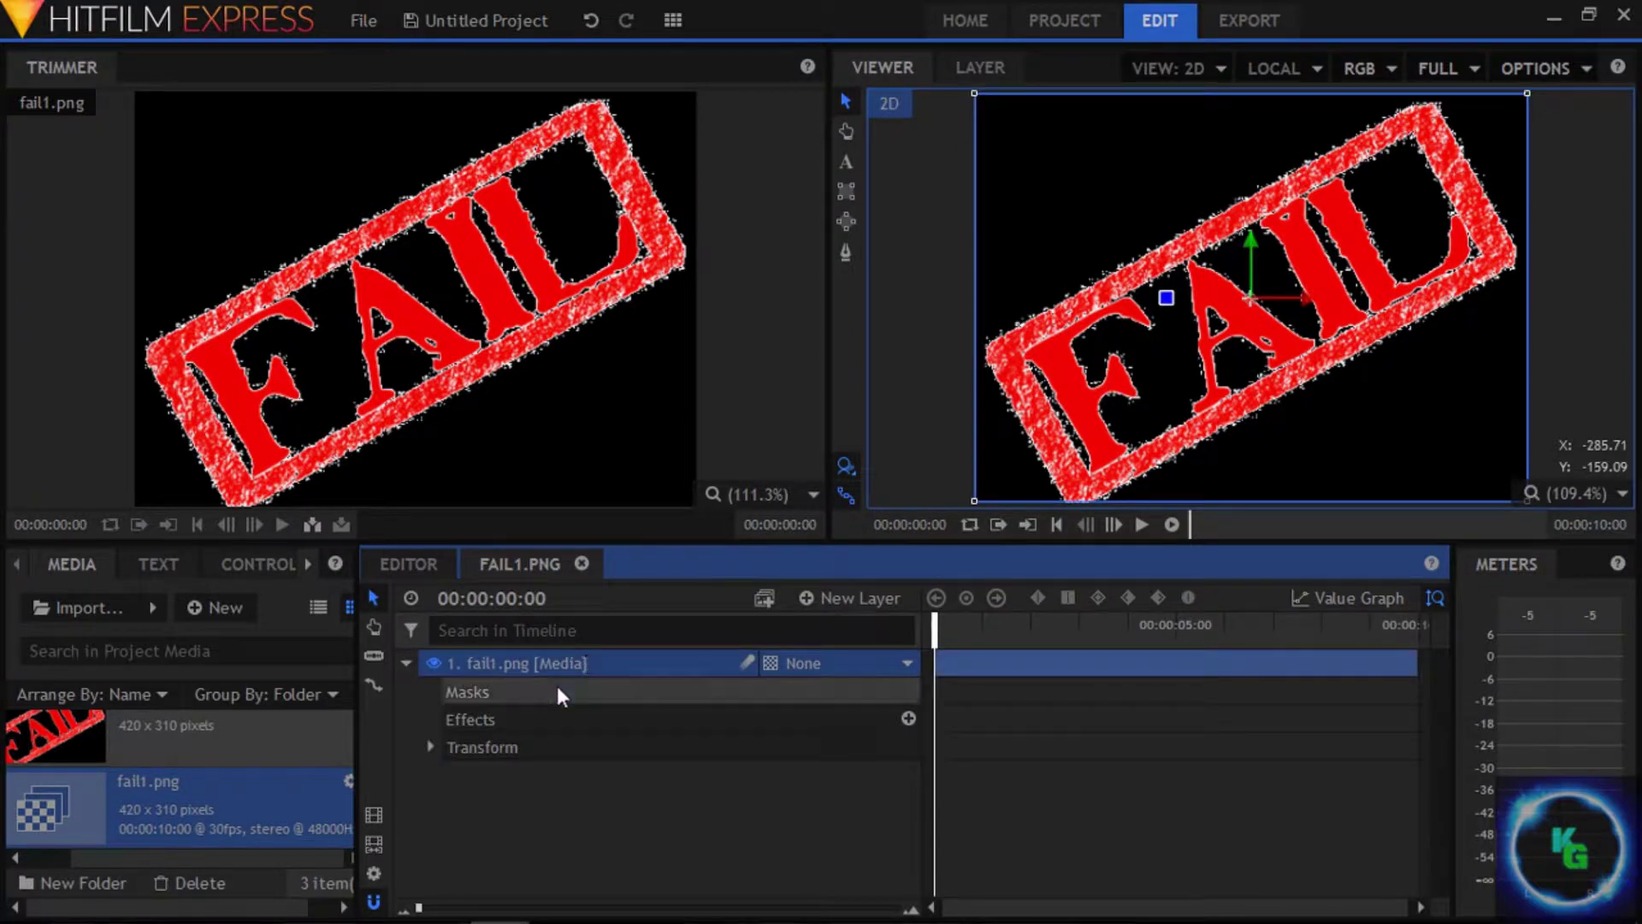
double_click(523, 739)
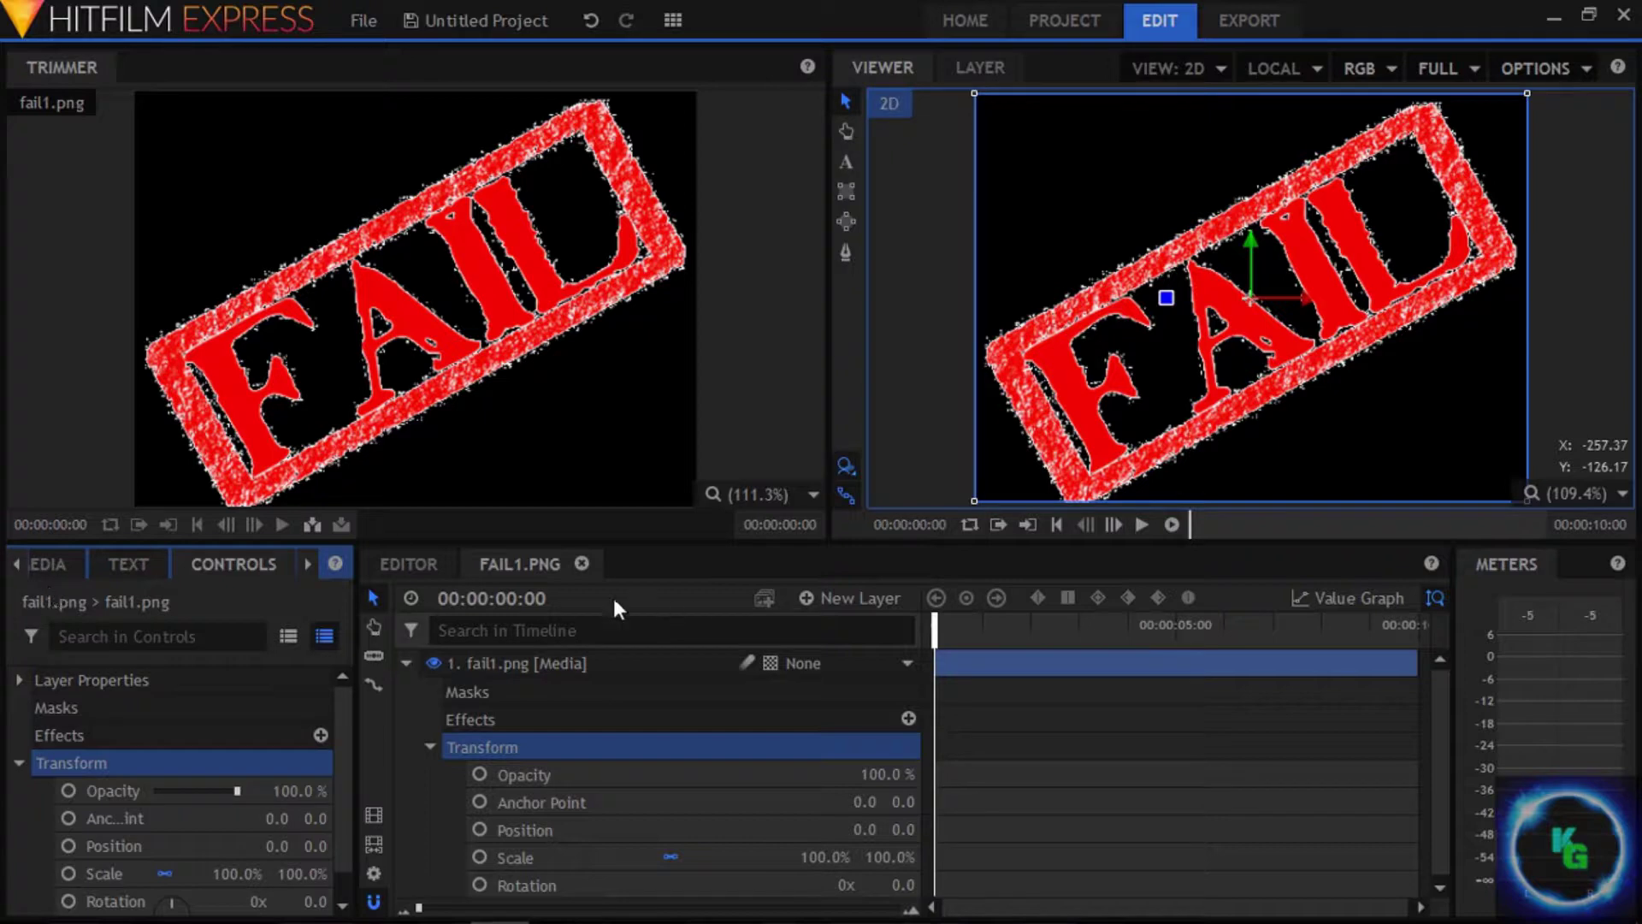
Step: Add the fail1.png composite shot to the main editor timeline in the empty space after the gameplay pieces
left_click(395, 563)
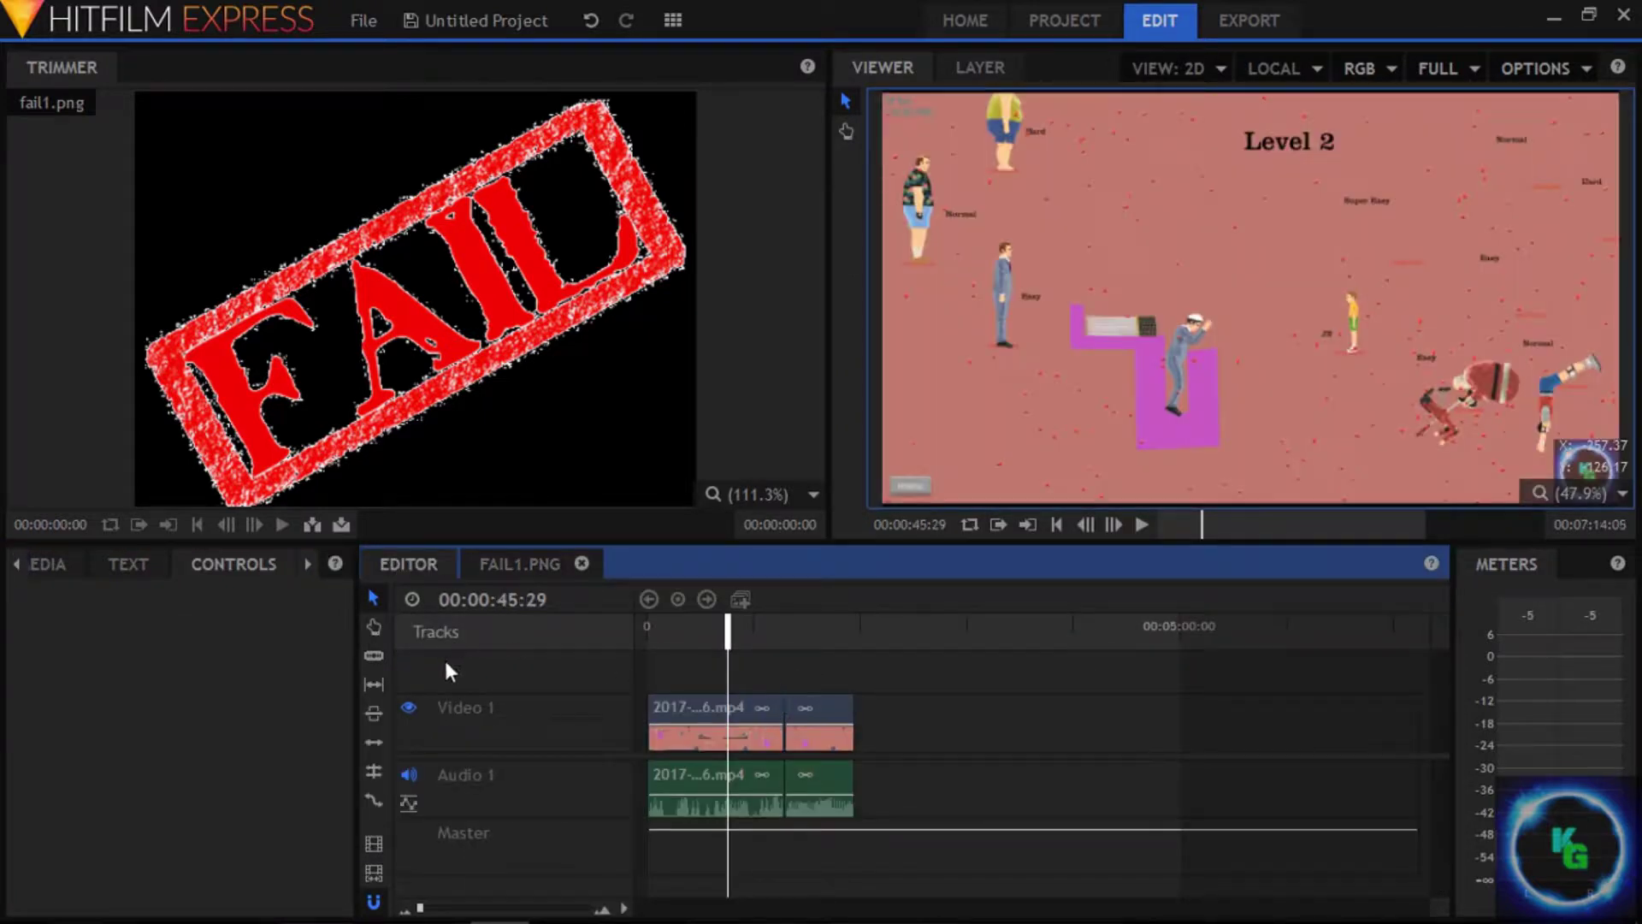
left_click(34, 567)
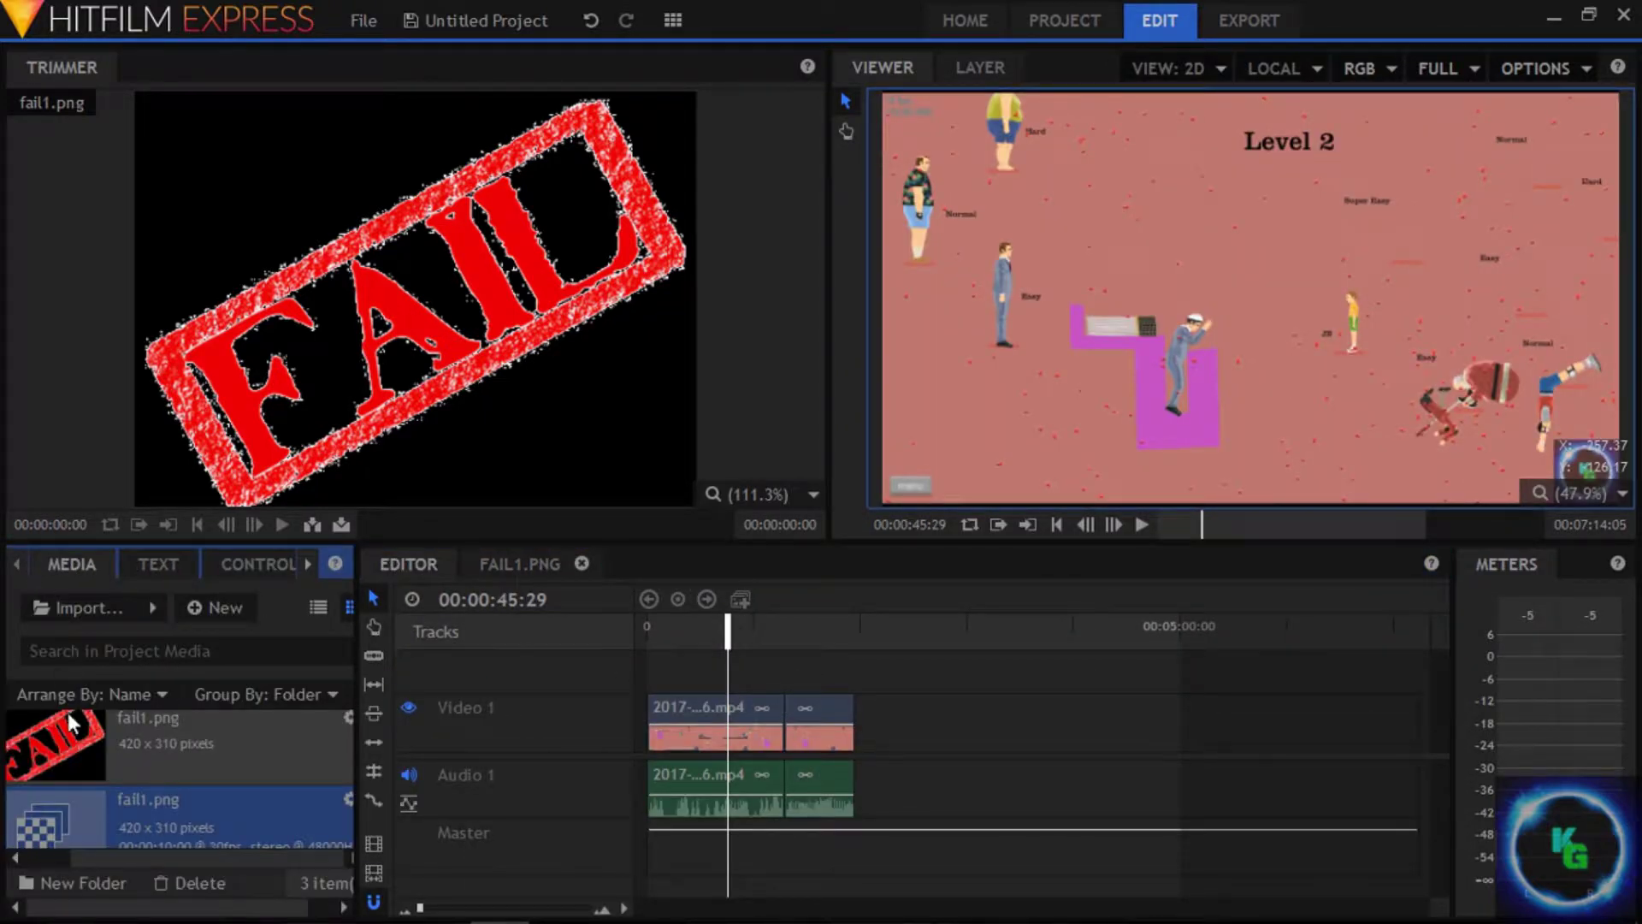
left_click_drag(70, 817, 962, 712)
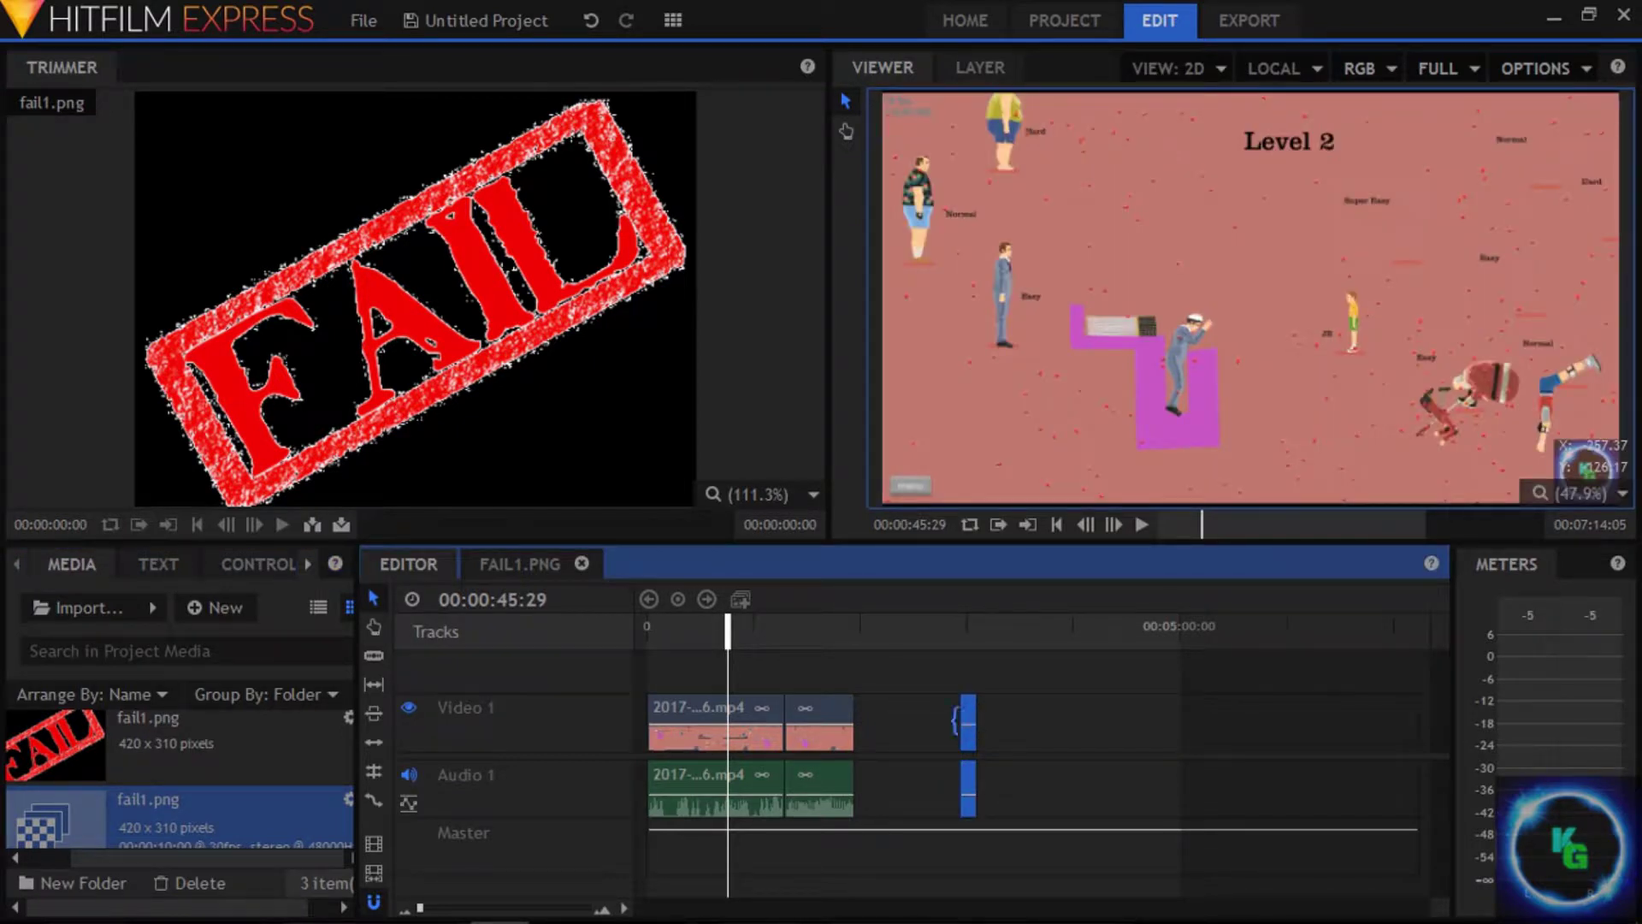
Step: Unlink the fail1.png composite shot's video and audio on the timeline and delete its audio part
right_click(971, 716)
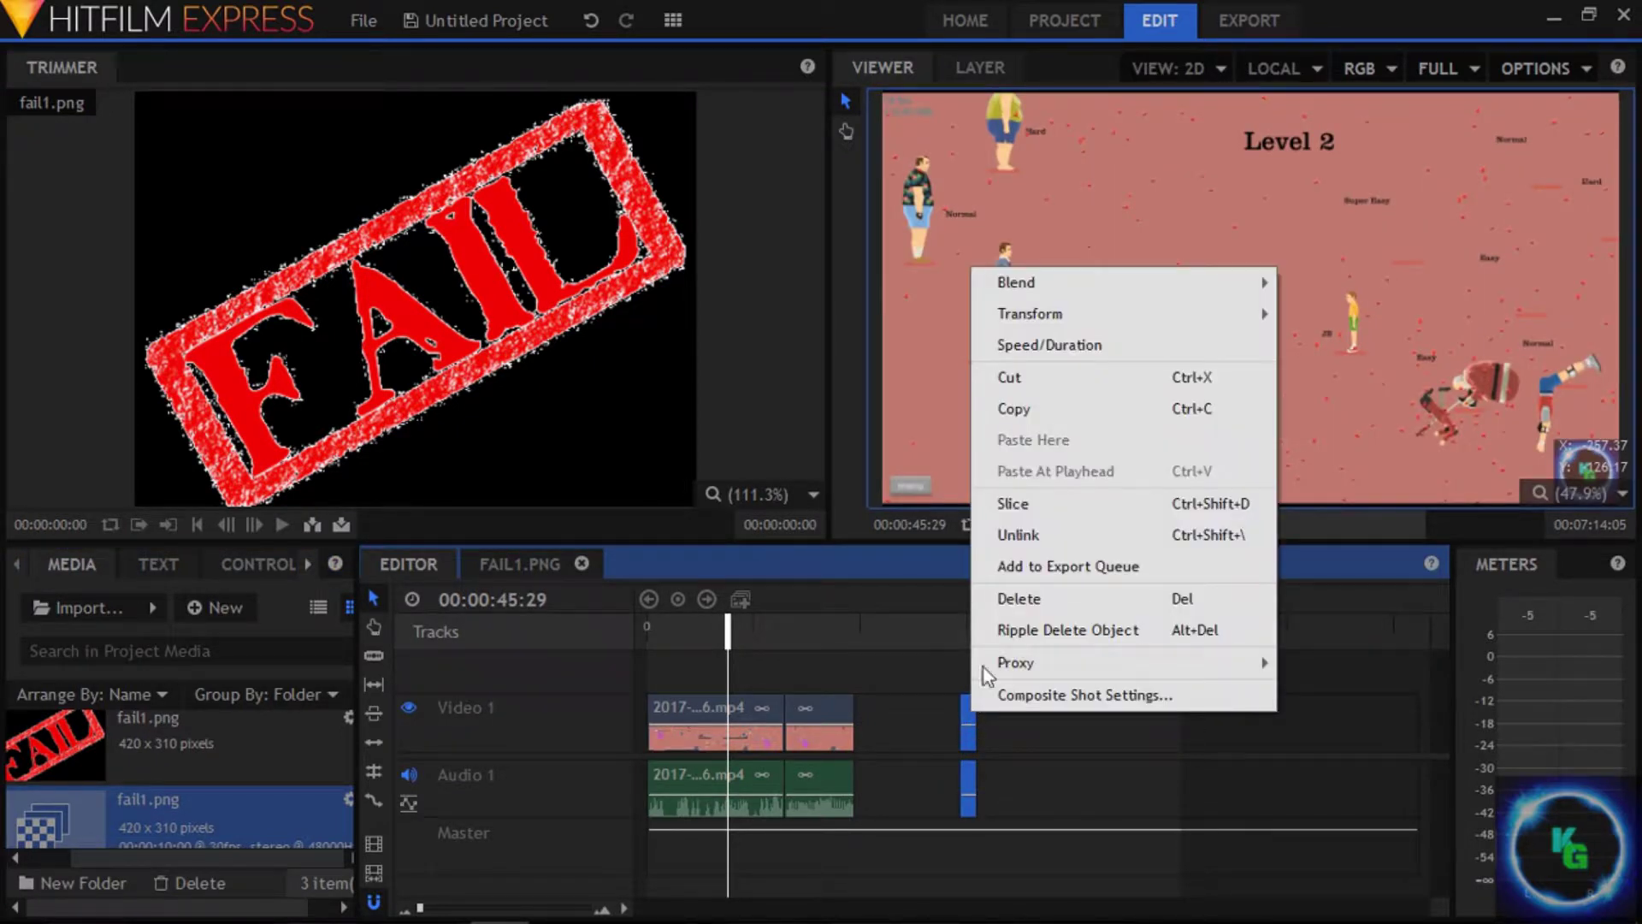
left_click(1036, 532)
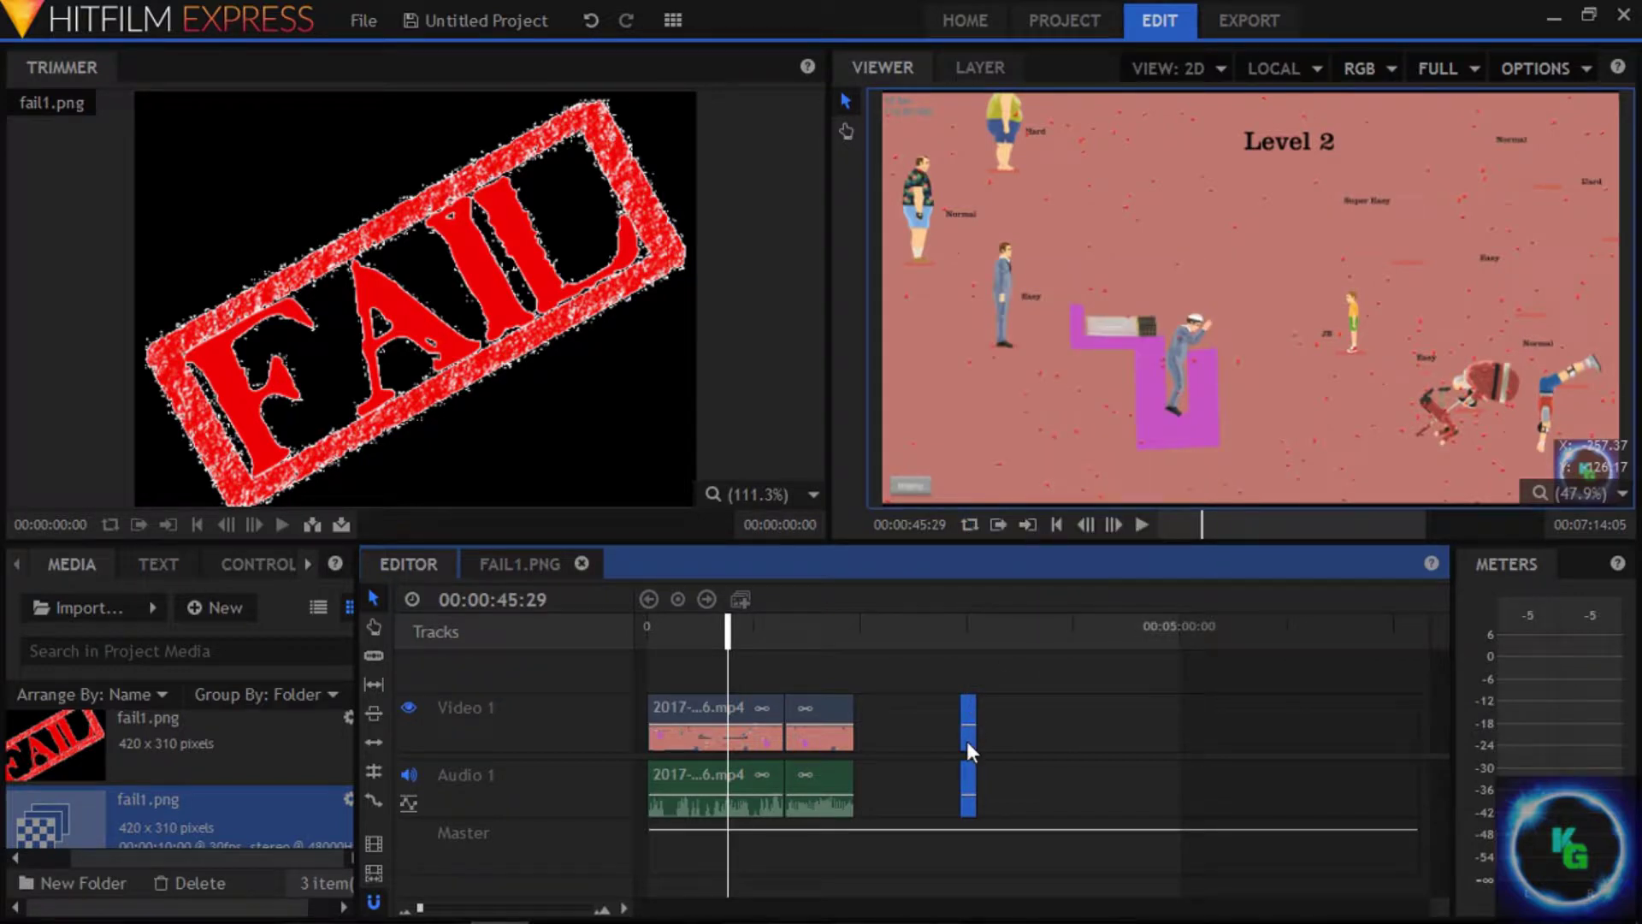
right_click(968, 767)
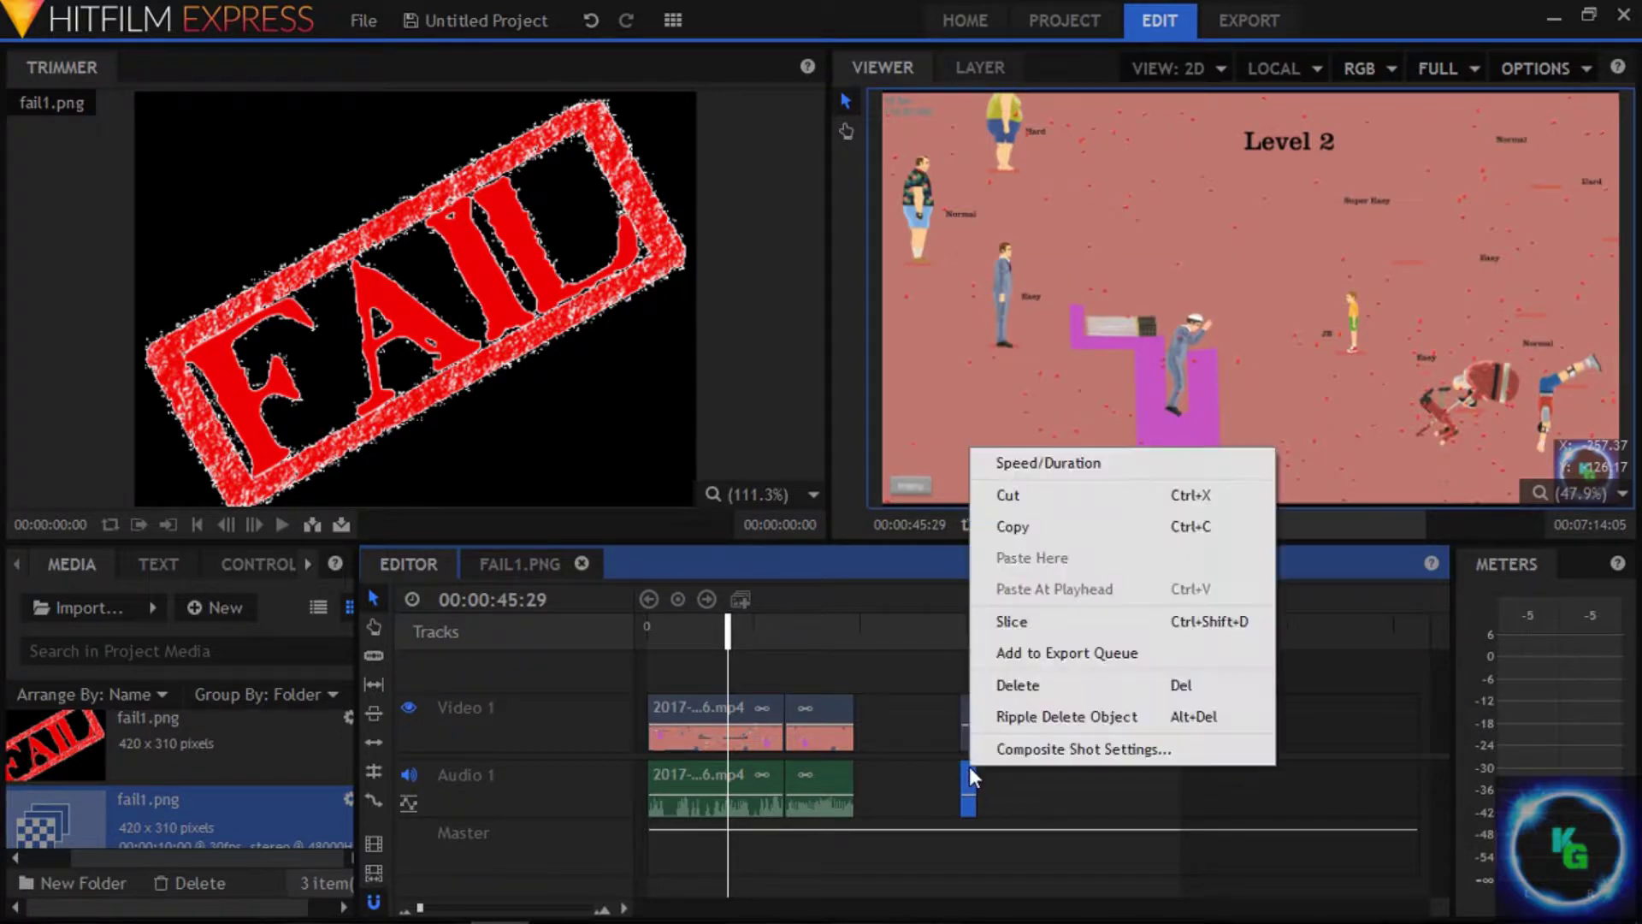
left_click(1047, 680)
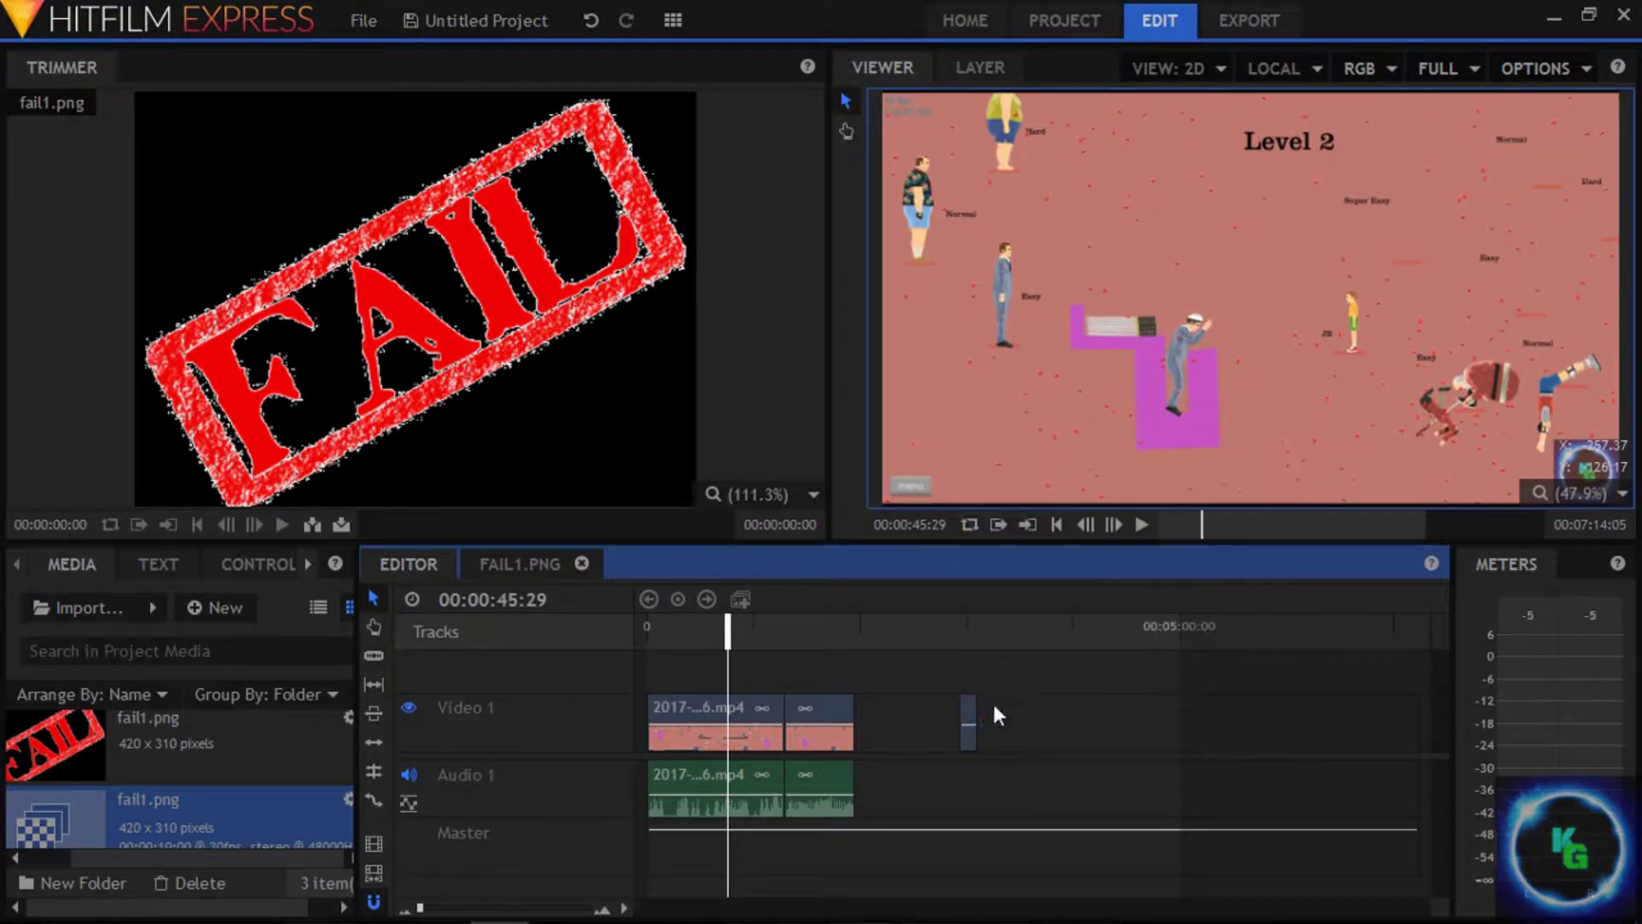
Step: Move the fail1.png composite shot onto a new video track above the gameplay, ending flush with the last gameplay piece
left_click_drag(969, 714, 864, 669)
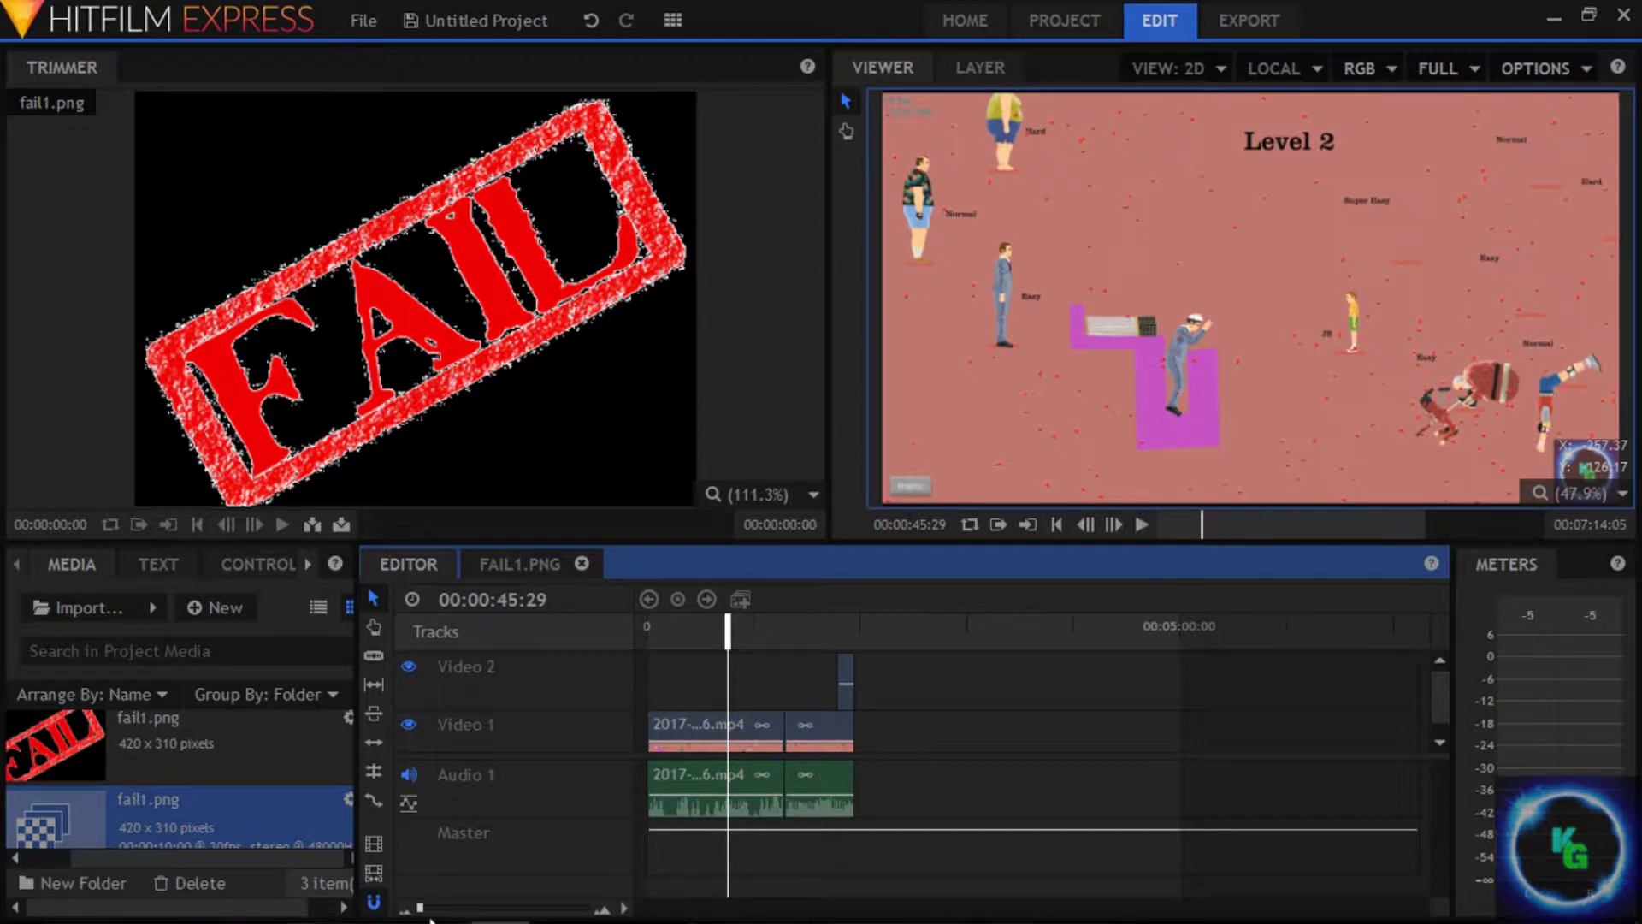
left_click_drag(419, 908, 432, 908)
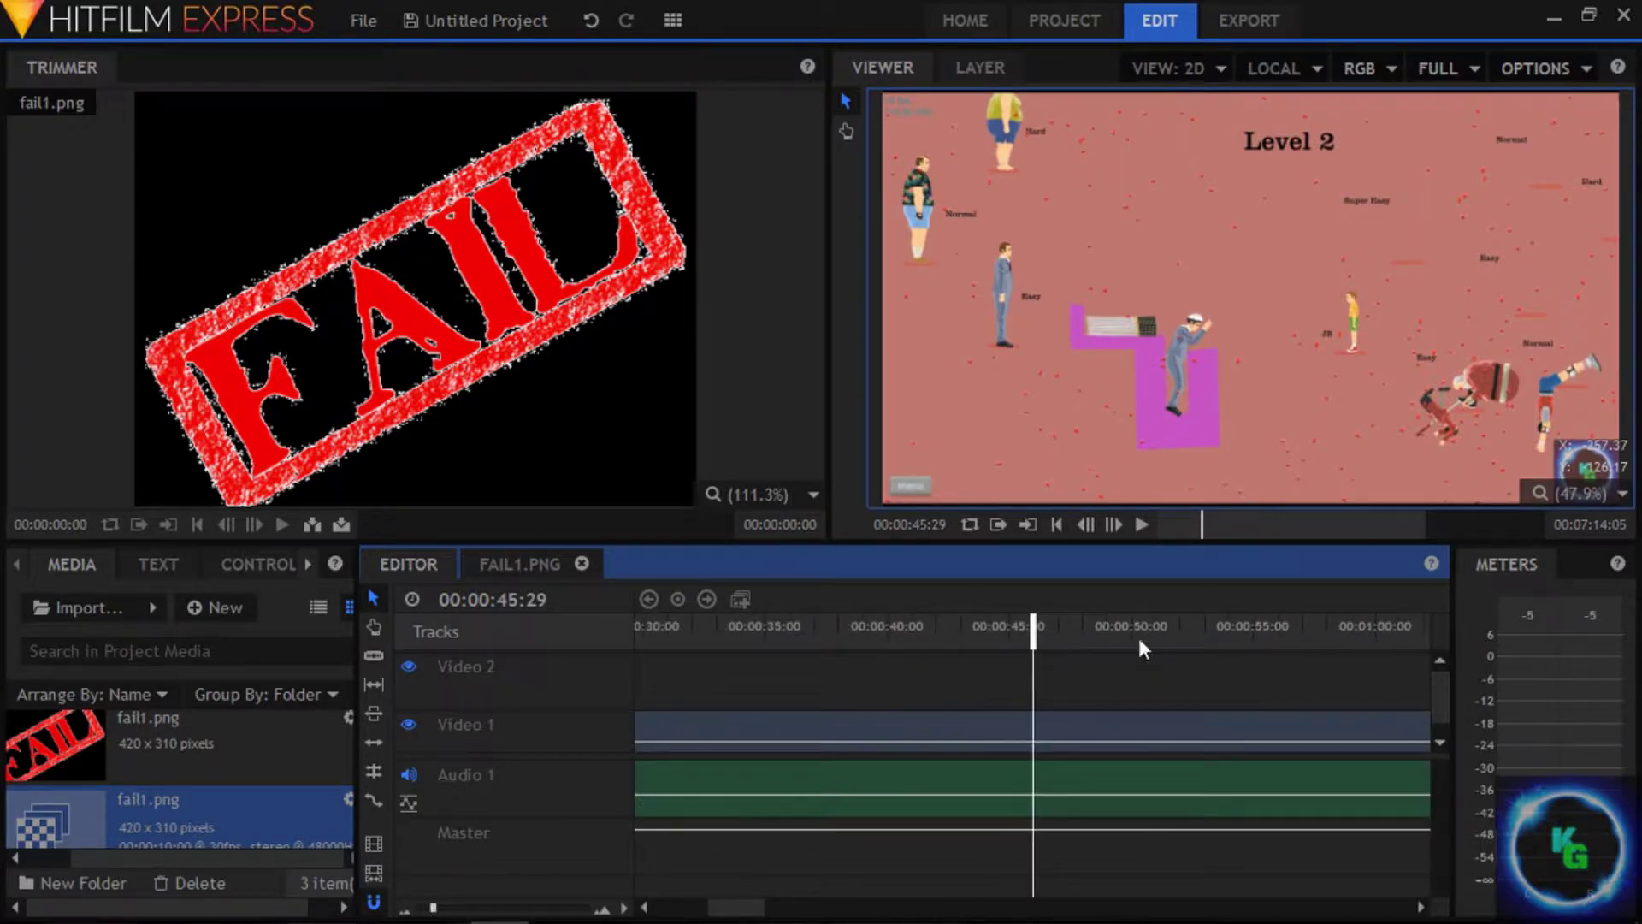
left_click_drag(1139, 640, 1236, 638)
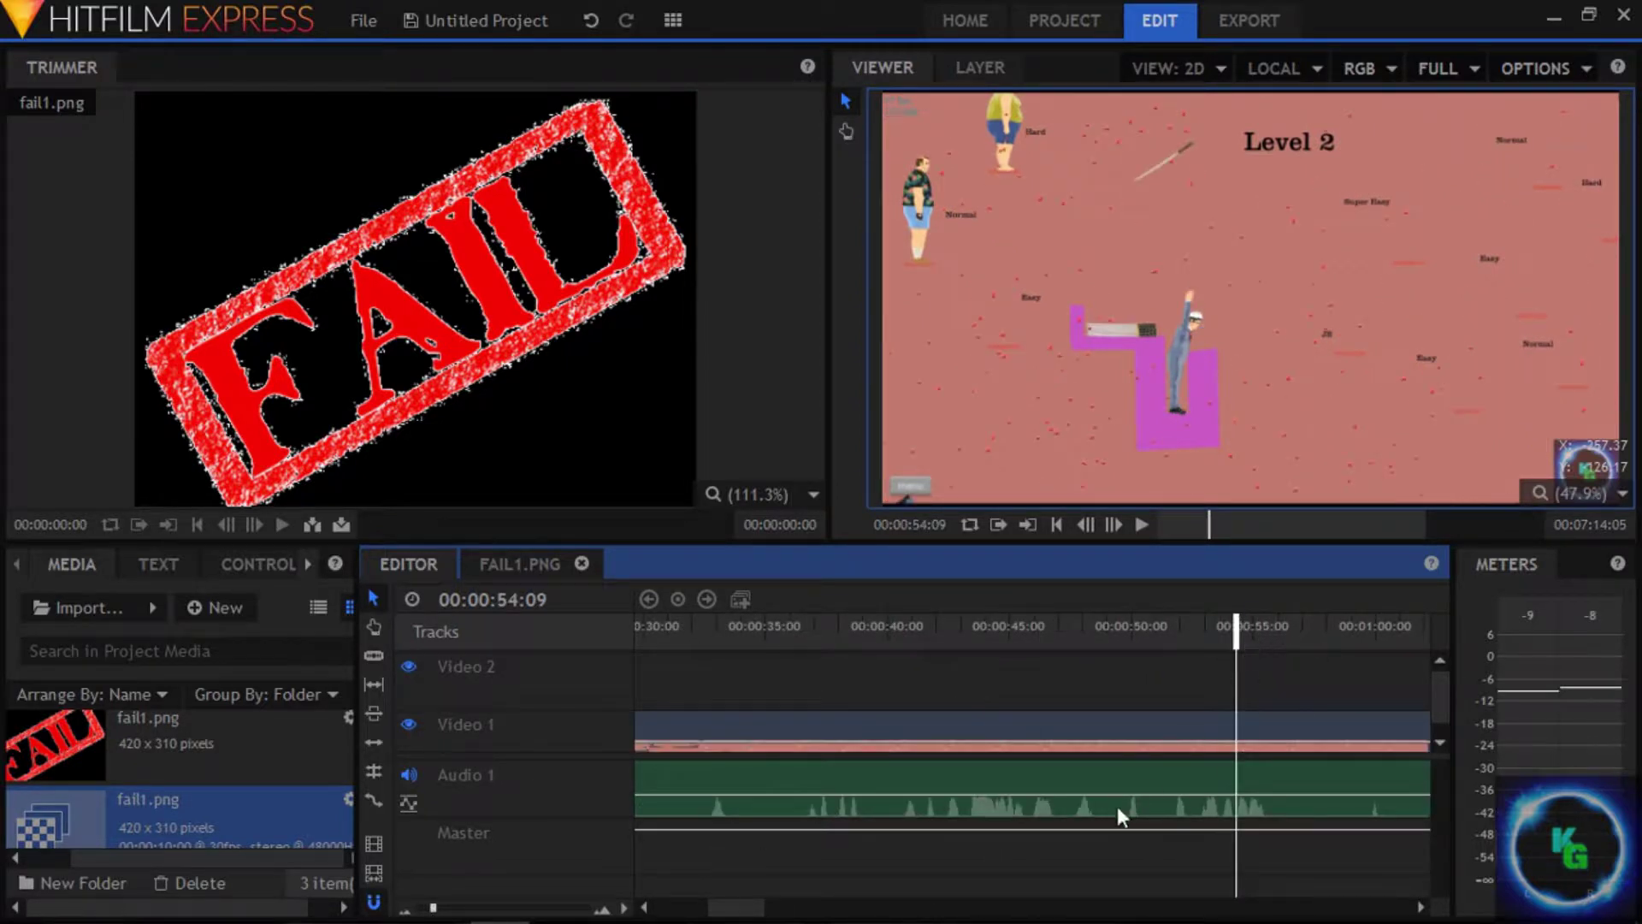
left_click_drag(744, 908, 849, 884)
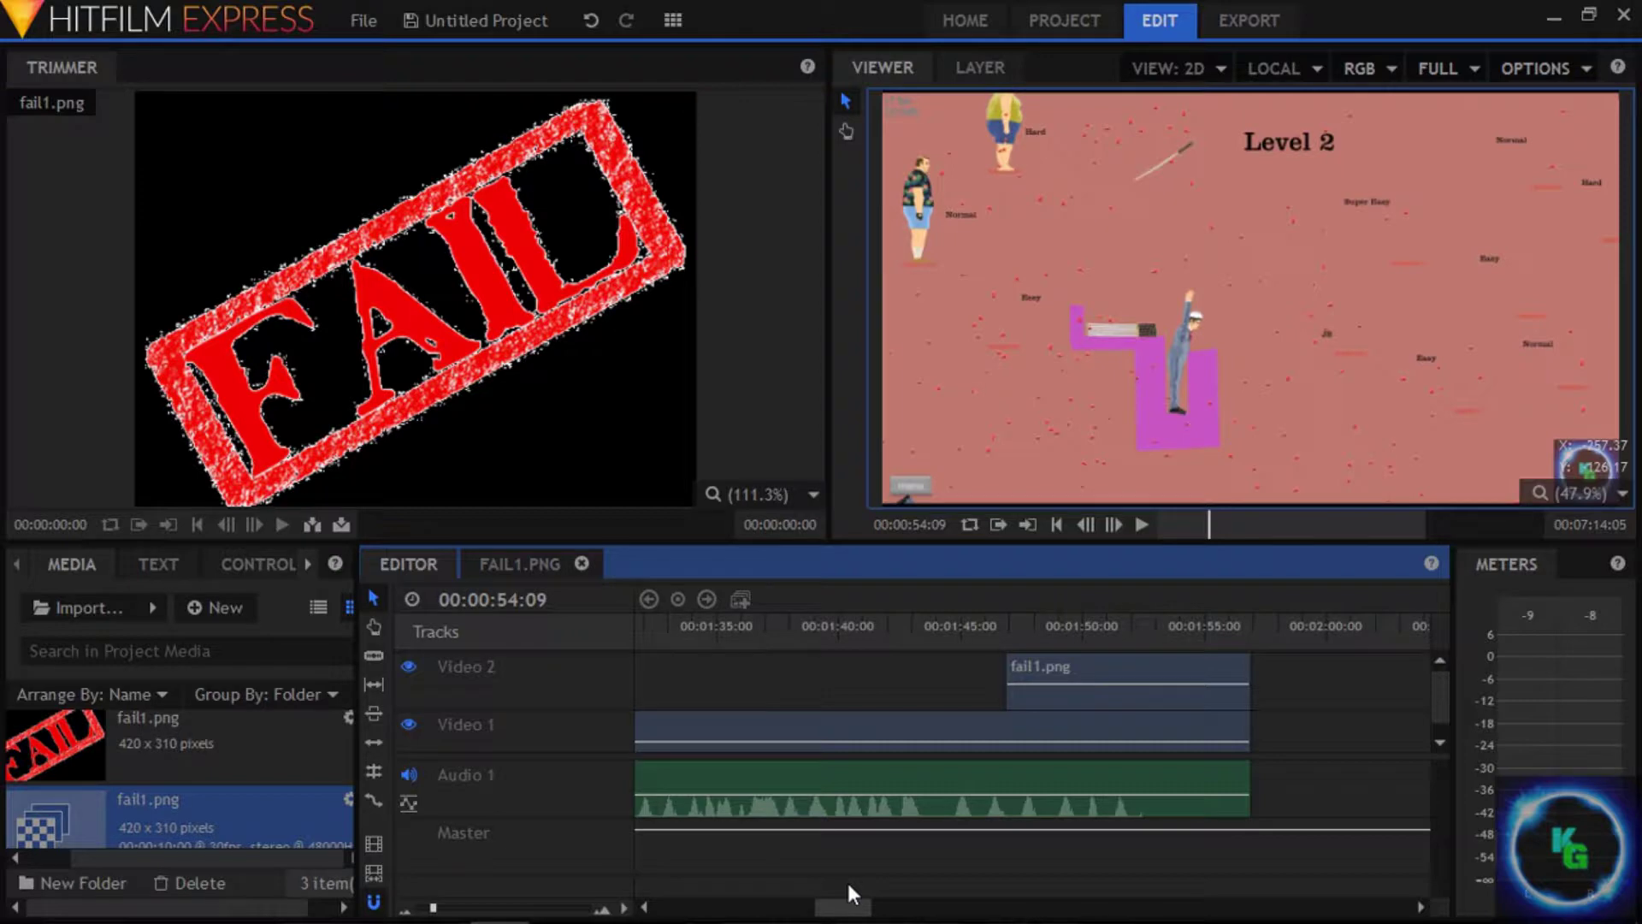
Step: In the fail1.png composite shot, resize the FAIL image to a scale of about 91.8% by 95.4%
left_click(513, 563)
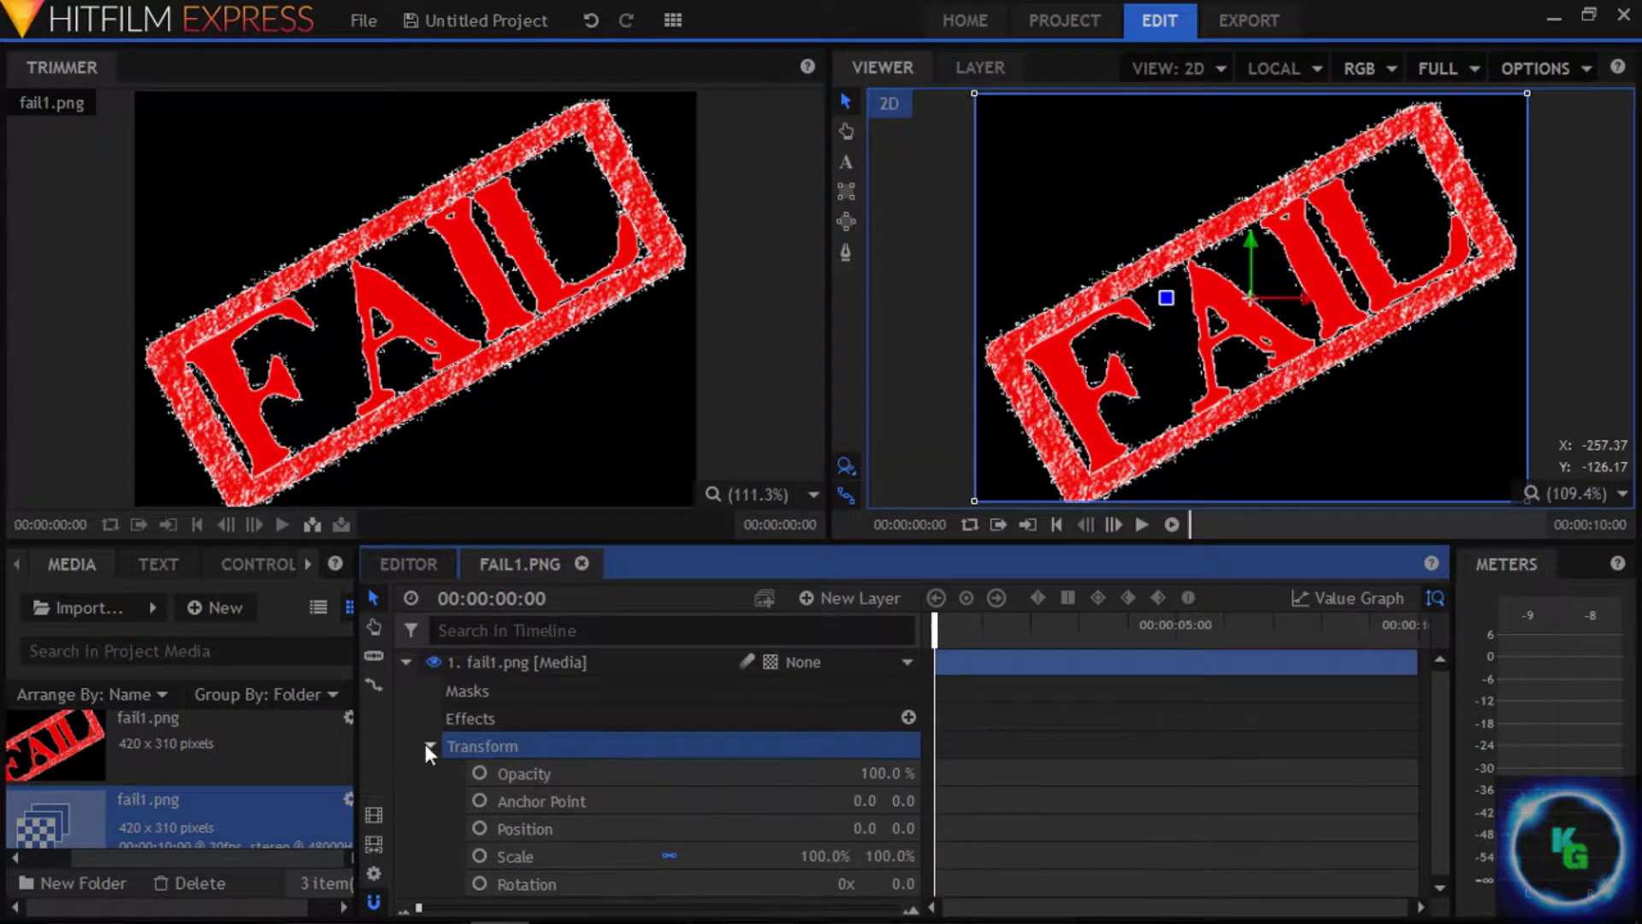
left_click(449, 804)
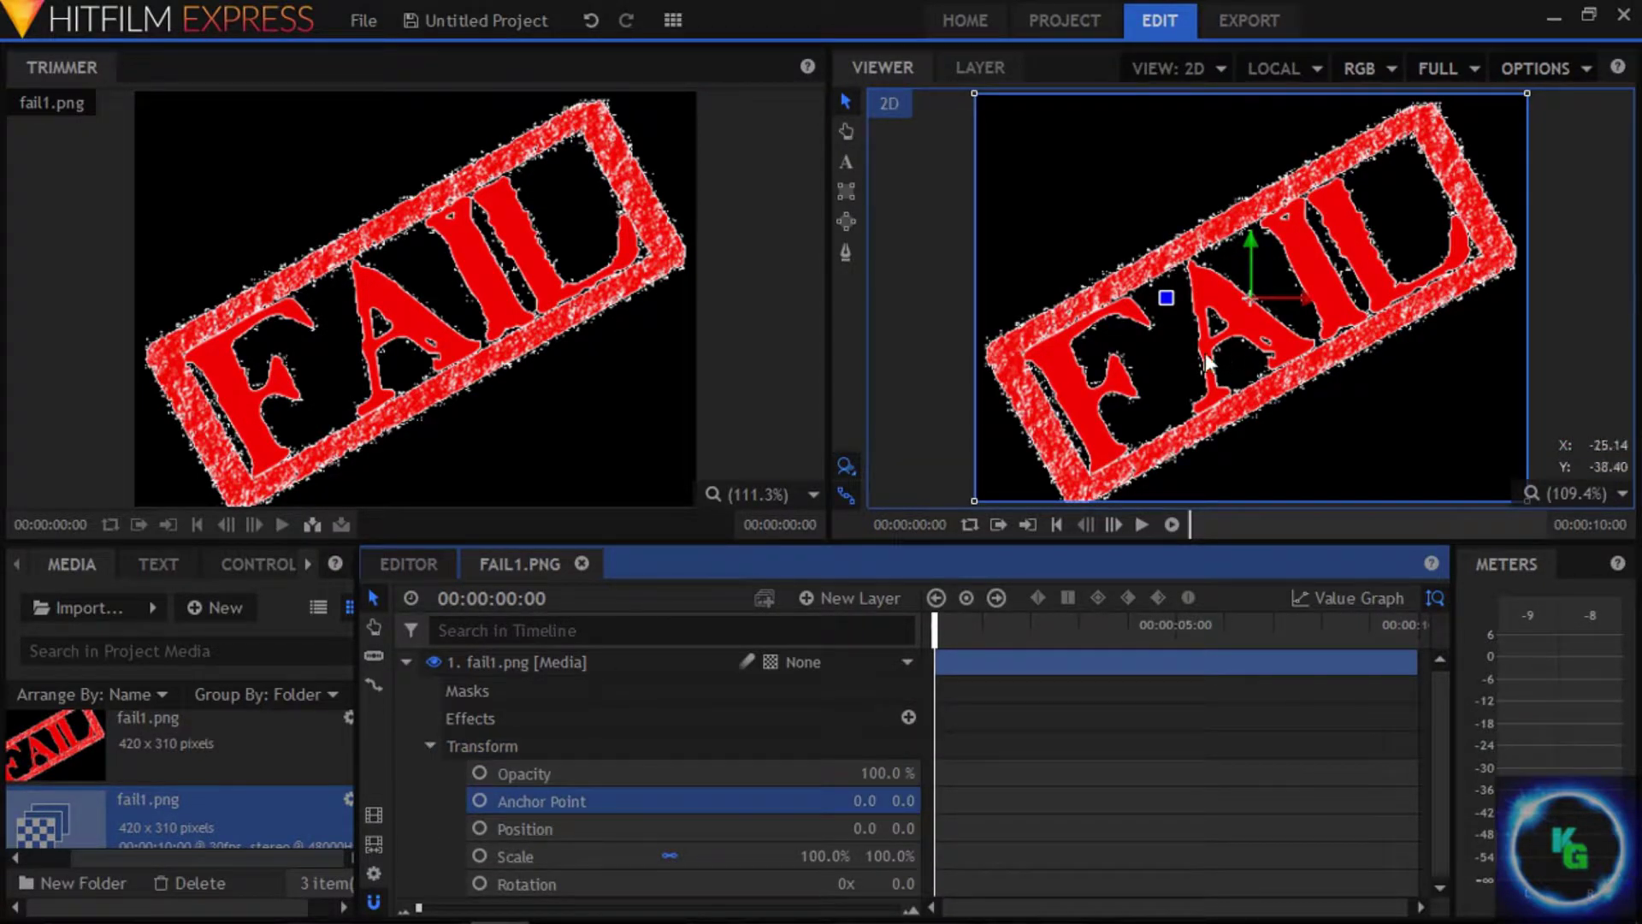
left_click(1527, 93)
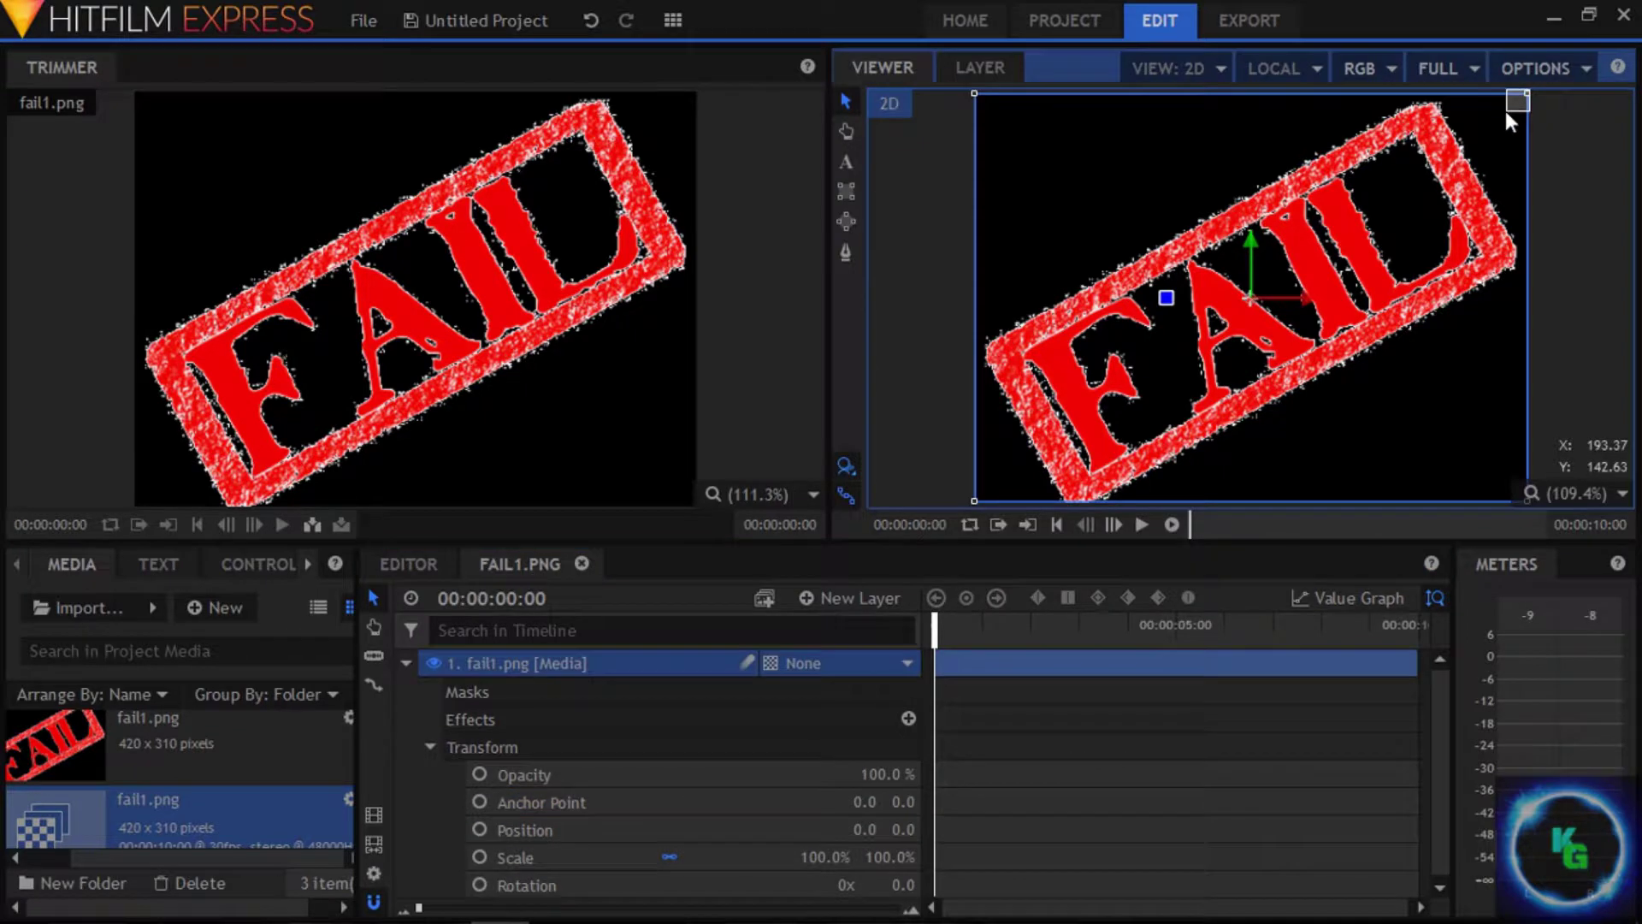
left_click_drag(1526, 92, 1329, 185)
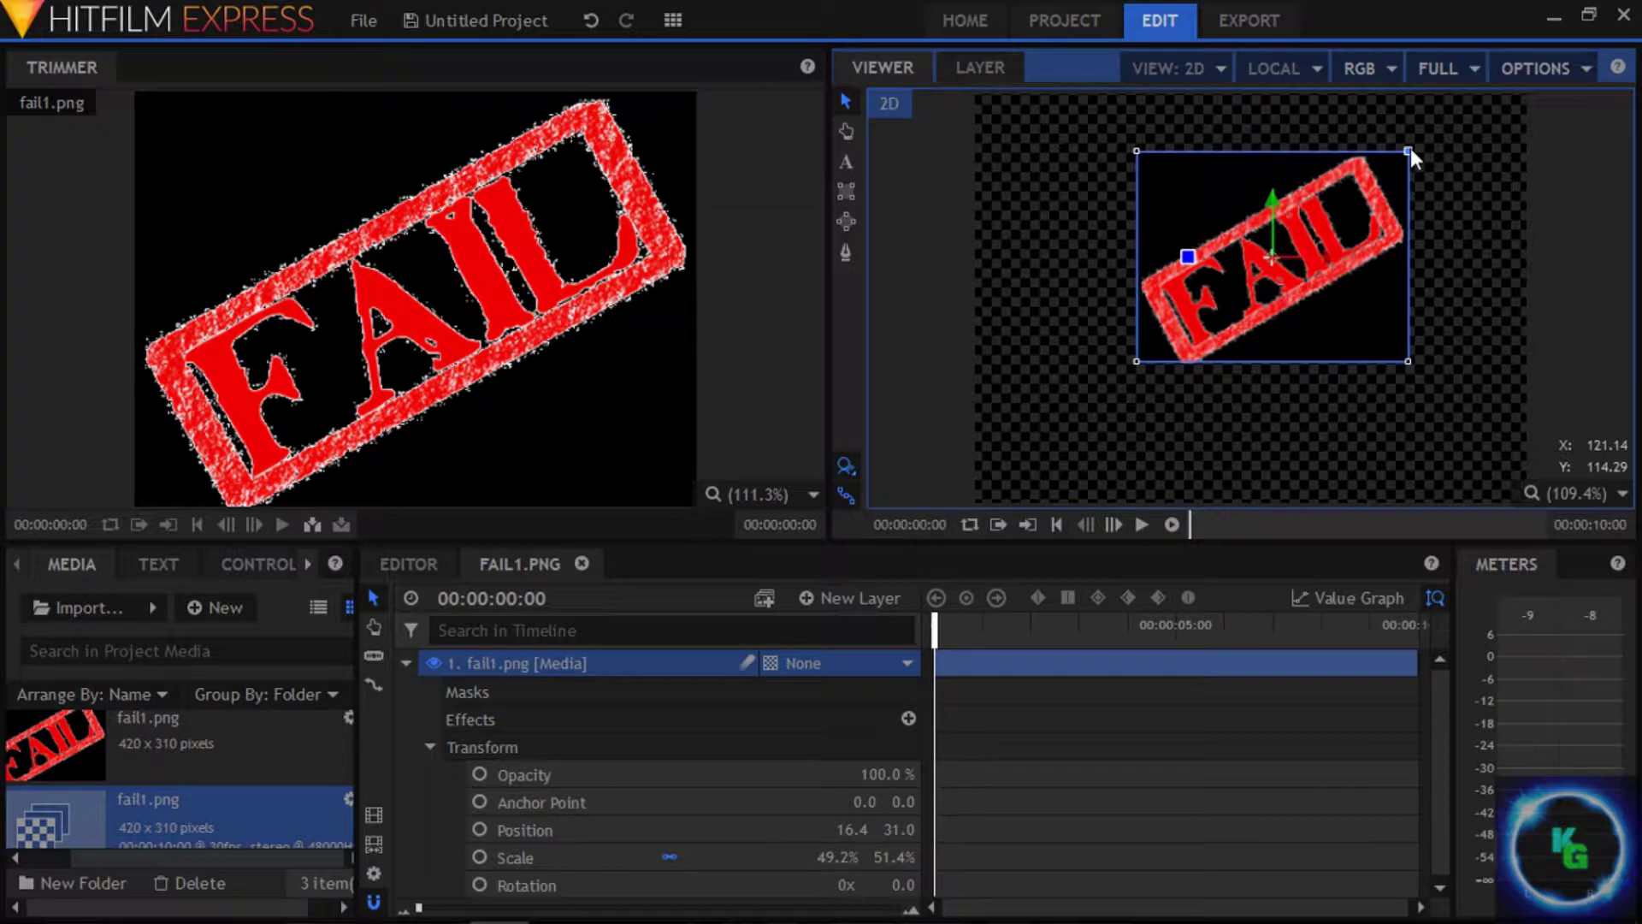
left_click_drag(1409, 147, 1474, 131)
left_click(1375, 197)
left_click_drag(1410, 153, 1515, 64)
left_click_drag(1415, 185, 1380, 243)
mouse_move(1369, 257)
left_mouse_down()
mouse_move(1346, 257)
mouse_move(1358, 230)
left_mouse_up()
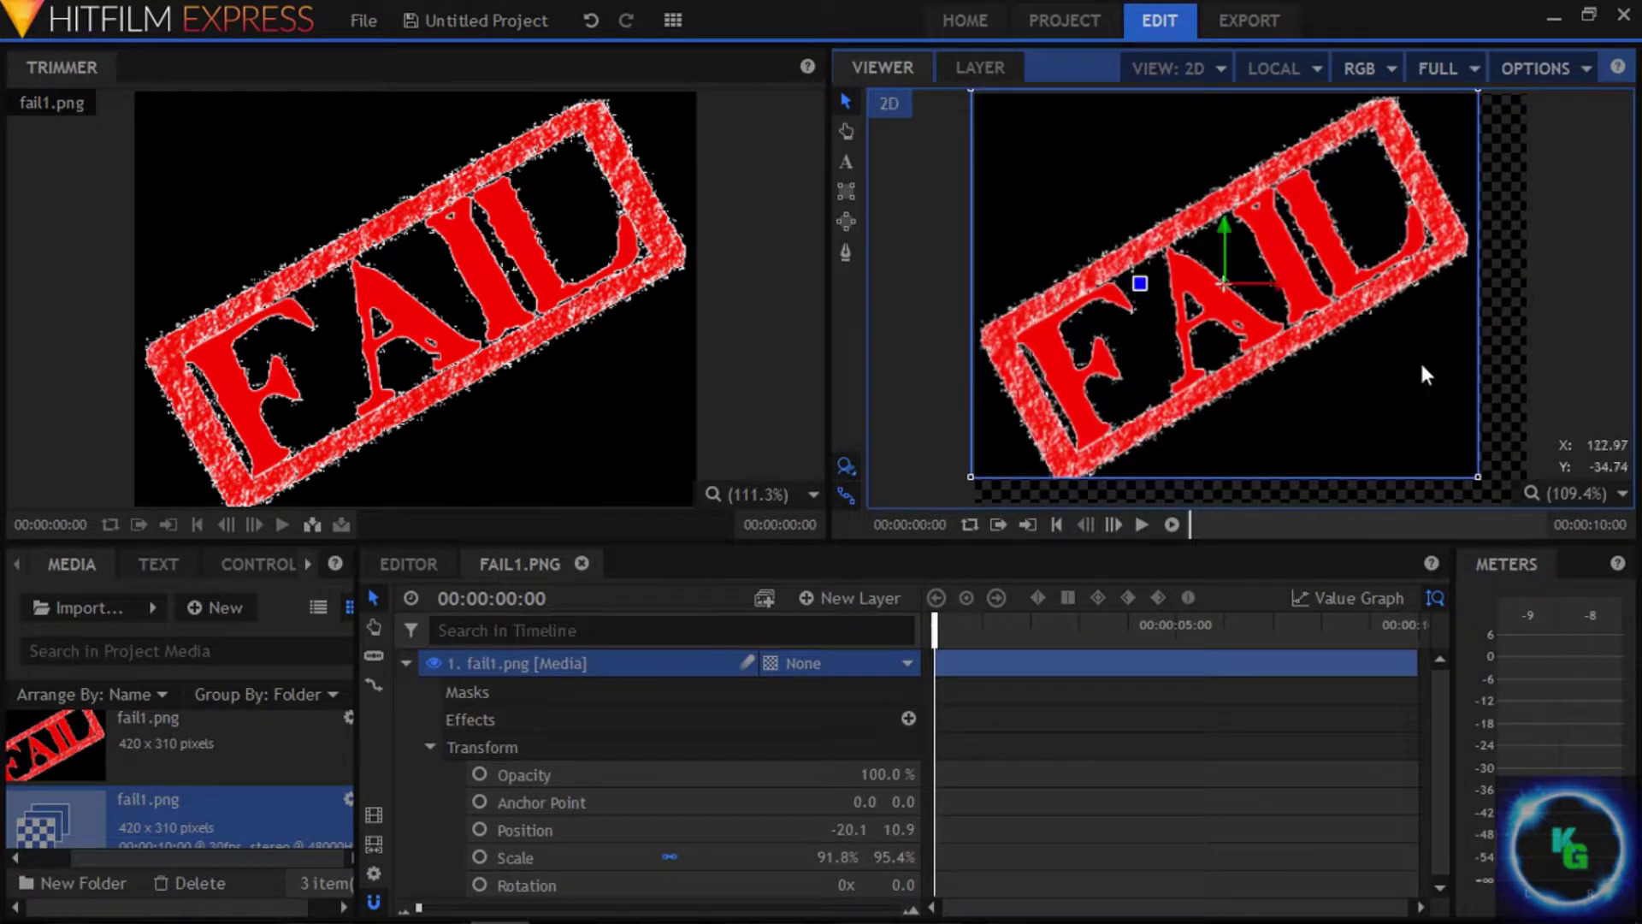
Step: Reposition the FAIL image near the centre of the frame, at a position of about -4.5, 2.7
left_click_drag(1410, 409, 1407, 353)
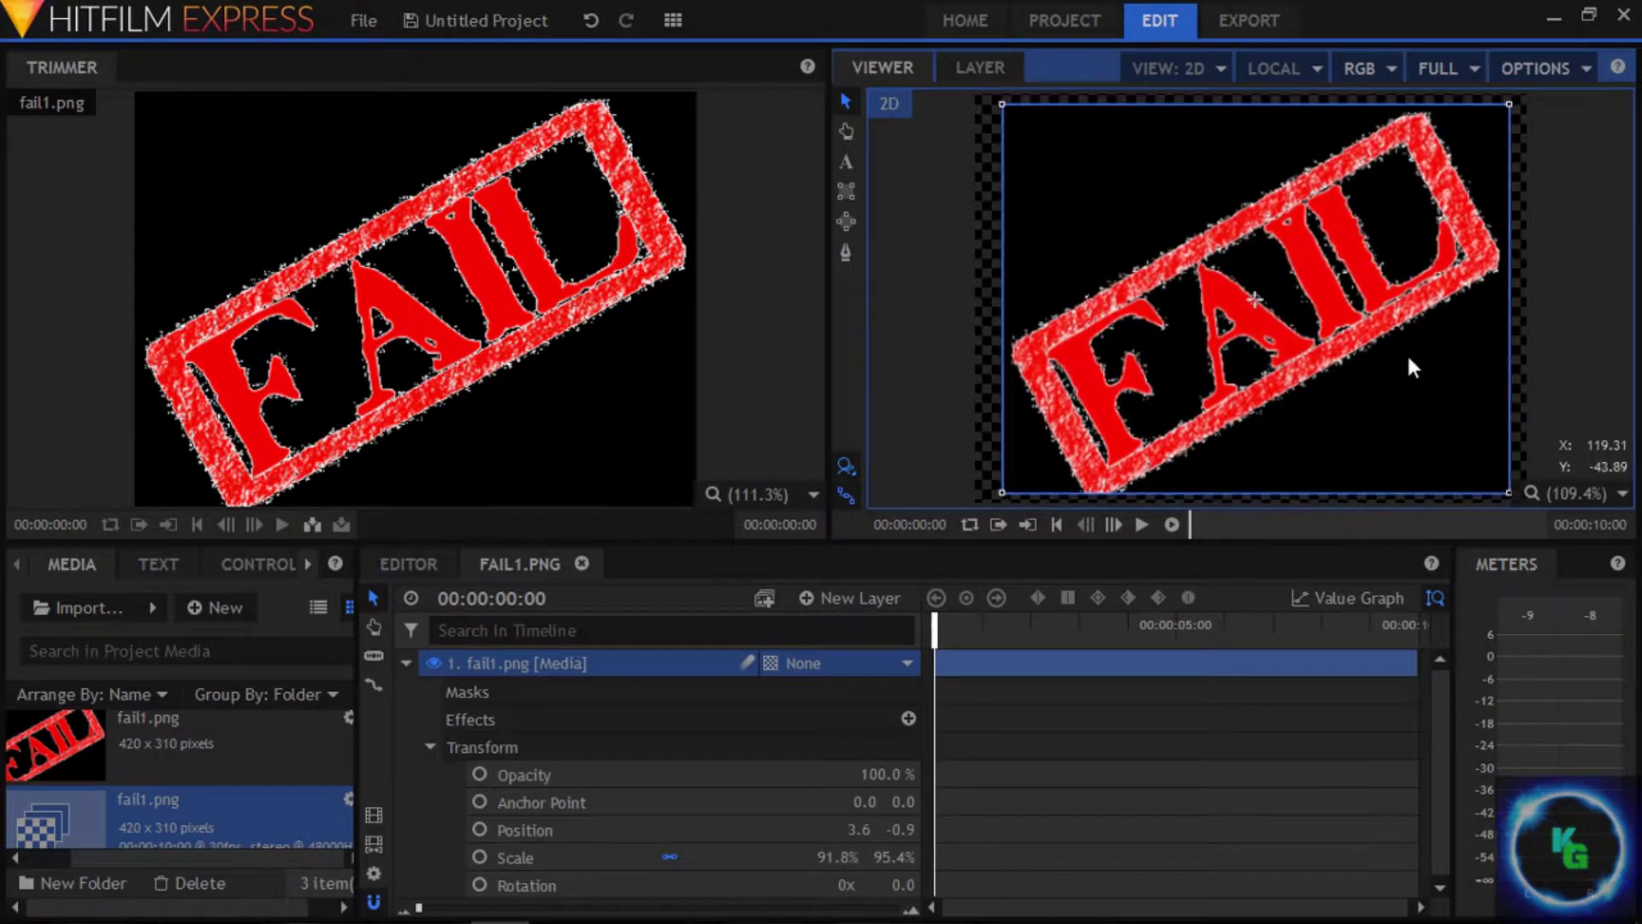
left_click(1116, 378)
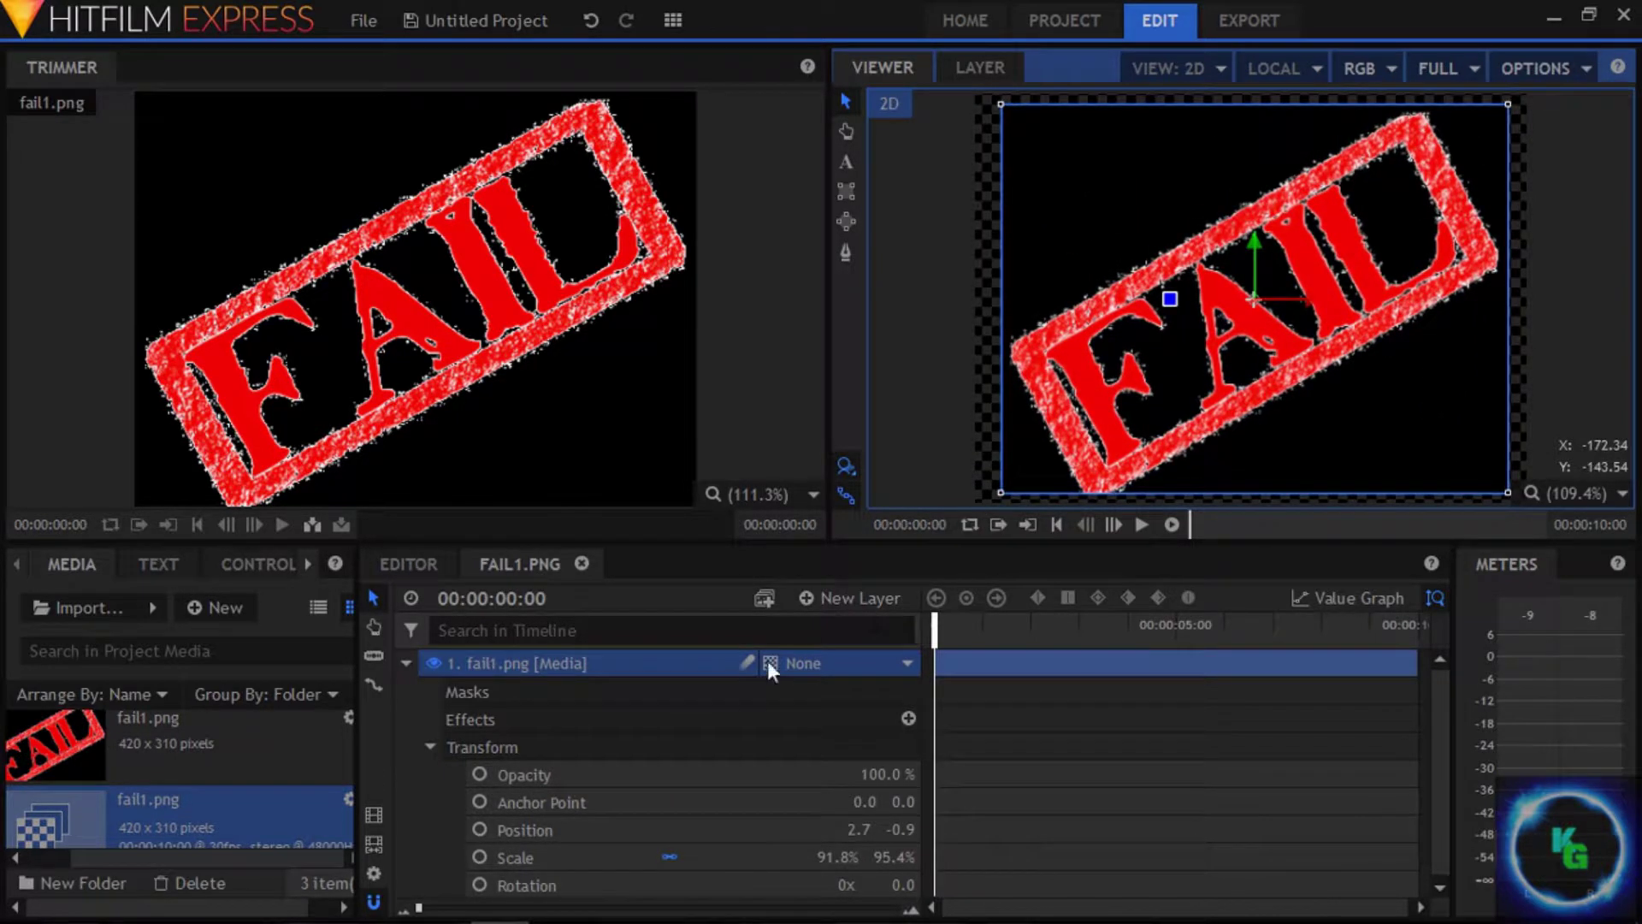
left_click_drag(1339, 355, 1326, 351)
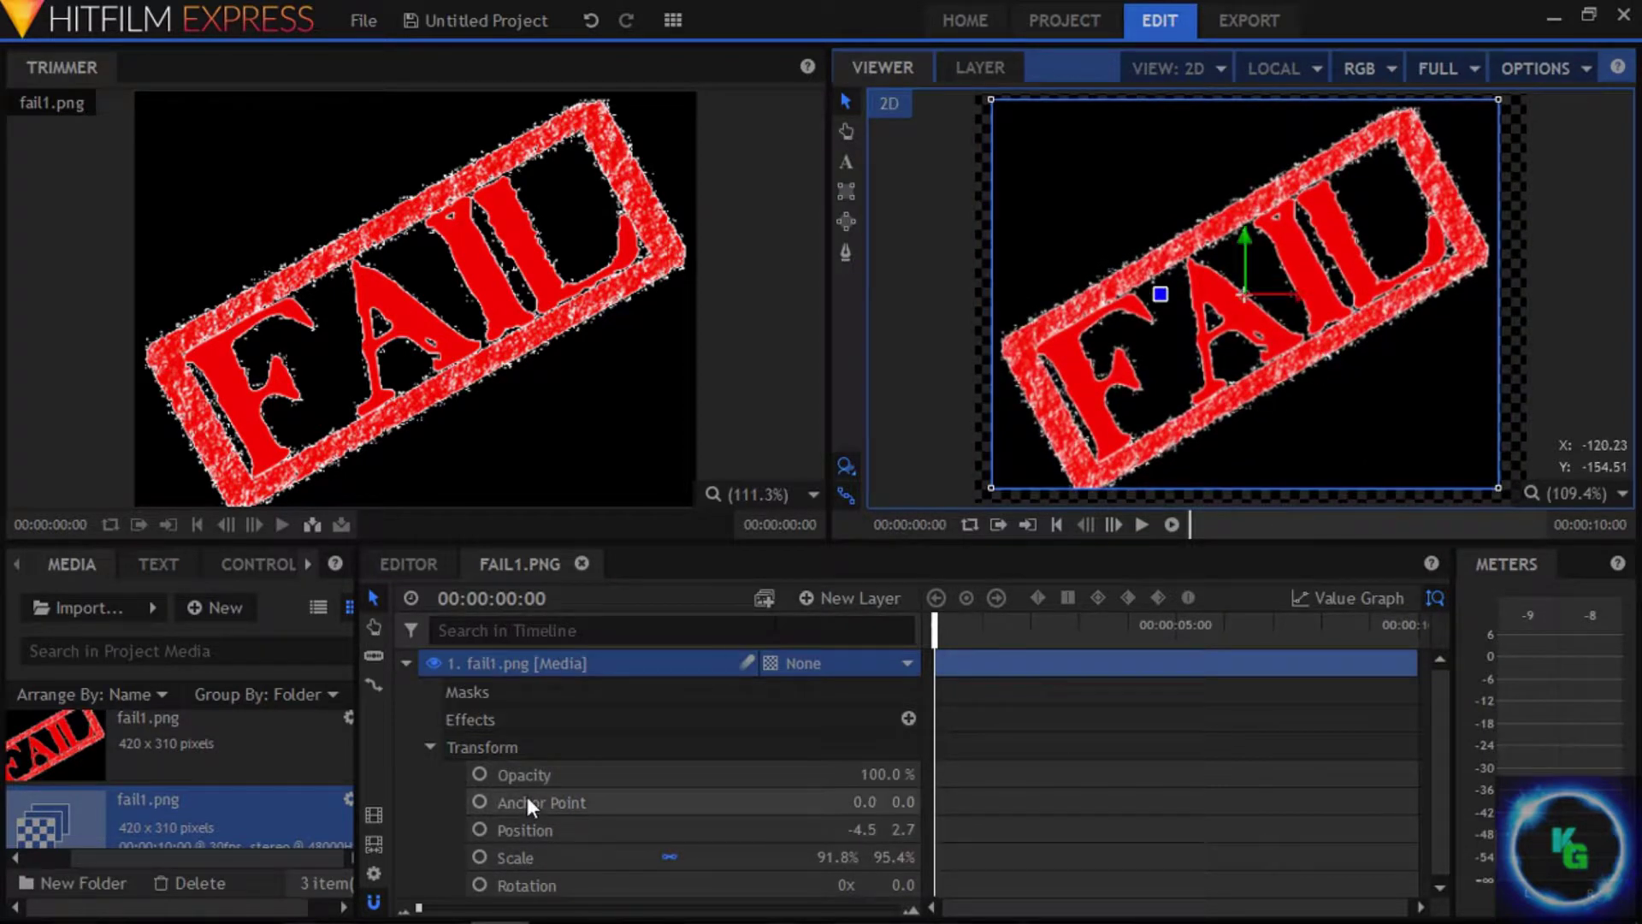
Step: Turn on keyframing for the FAIL image's Scale with a keyframe at 00:00:00:00
left_click(540, 857)
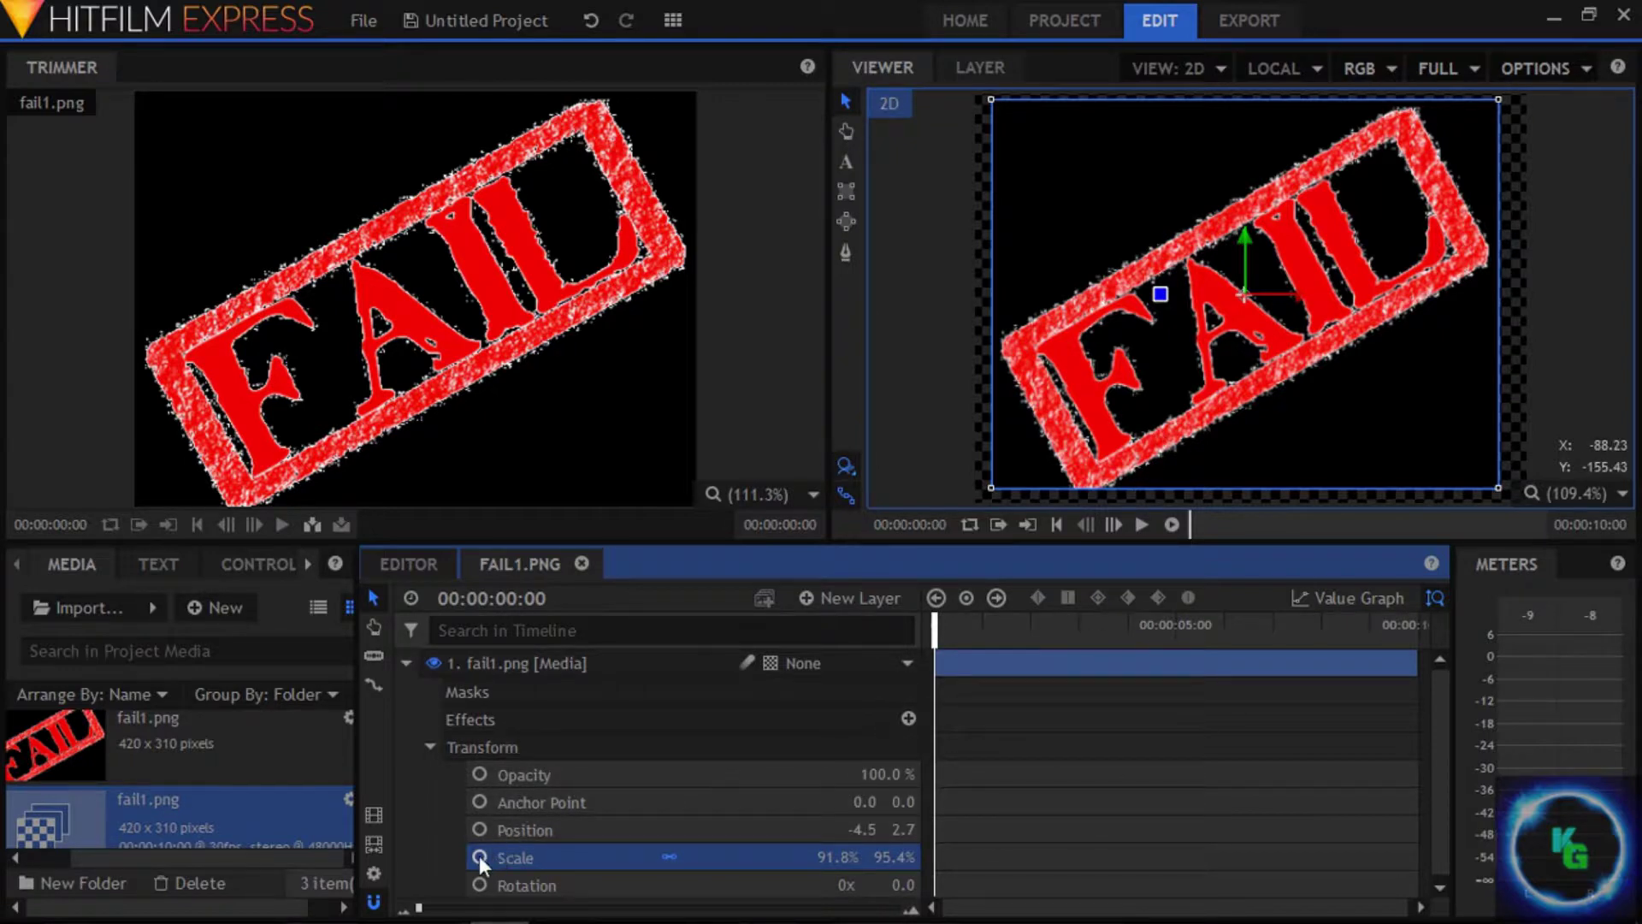
left_click_drag(933, 624, 763, 633)
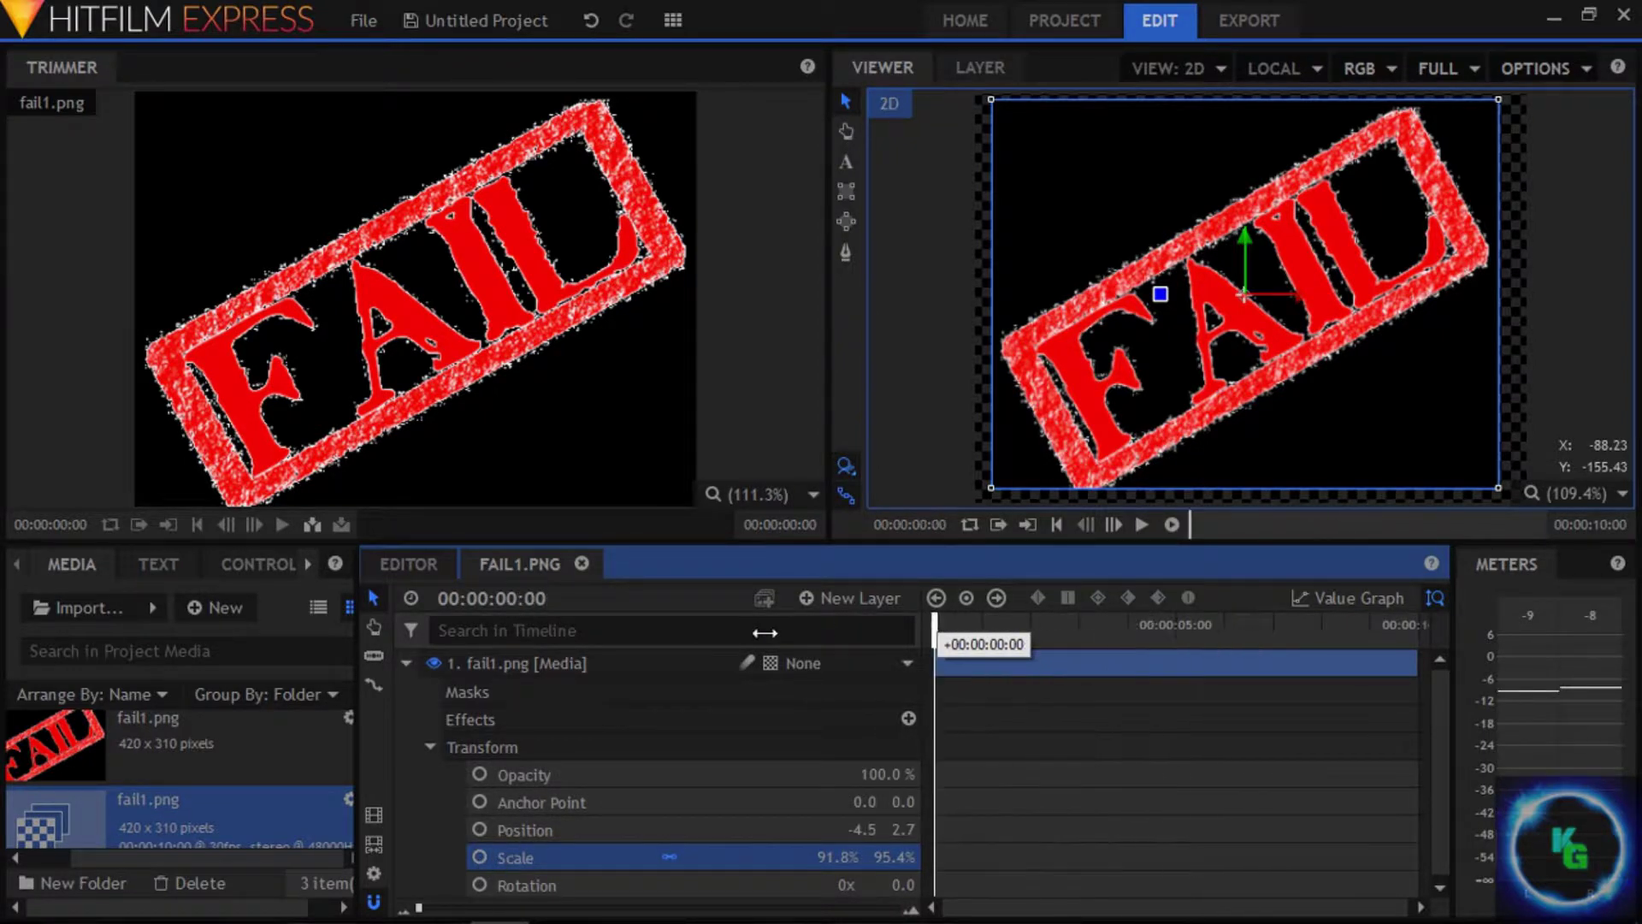
left_click(480, 857)
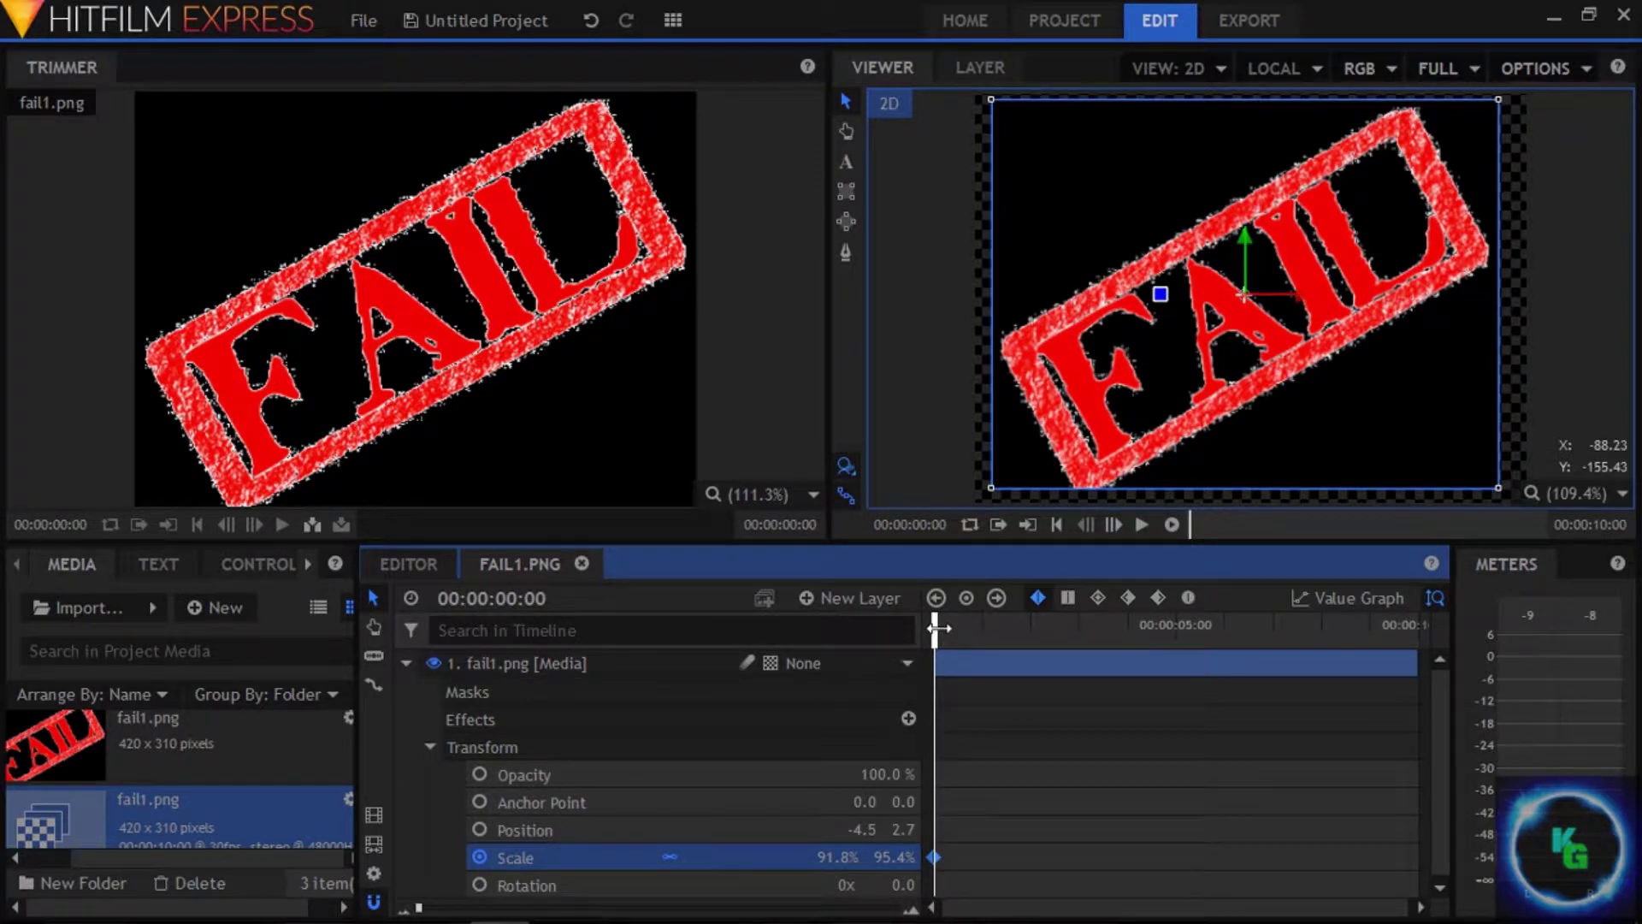
Step: Add Scale keyframes for the FAIL image of about 68.8% by 71.5% at 00:00:01:01 and 52.8% by 54.8% at 00:00:03:01
left_click_drag(938, 629, 990, 599)
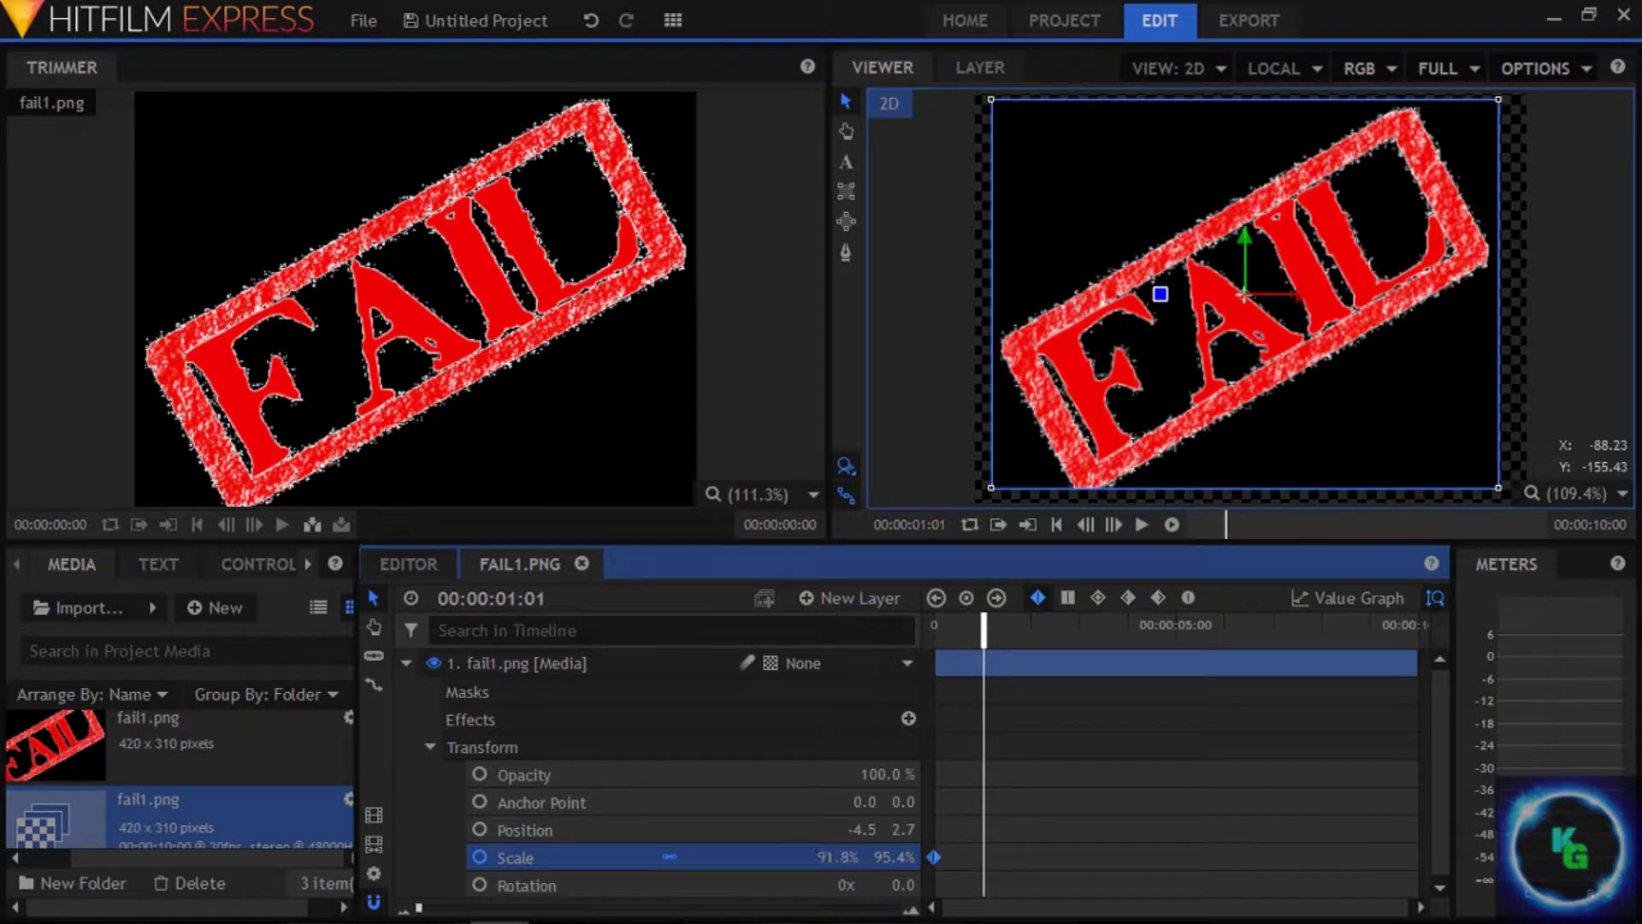
left_click_drag(834, 857, 788, 857)
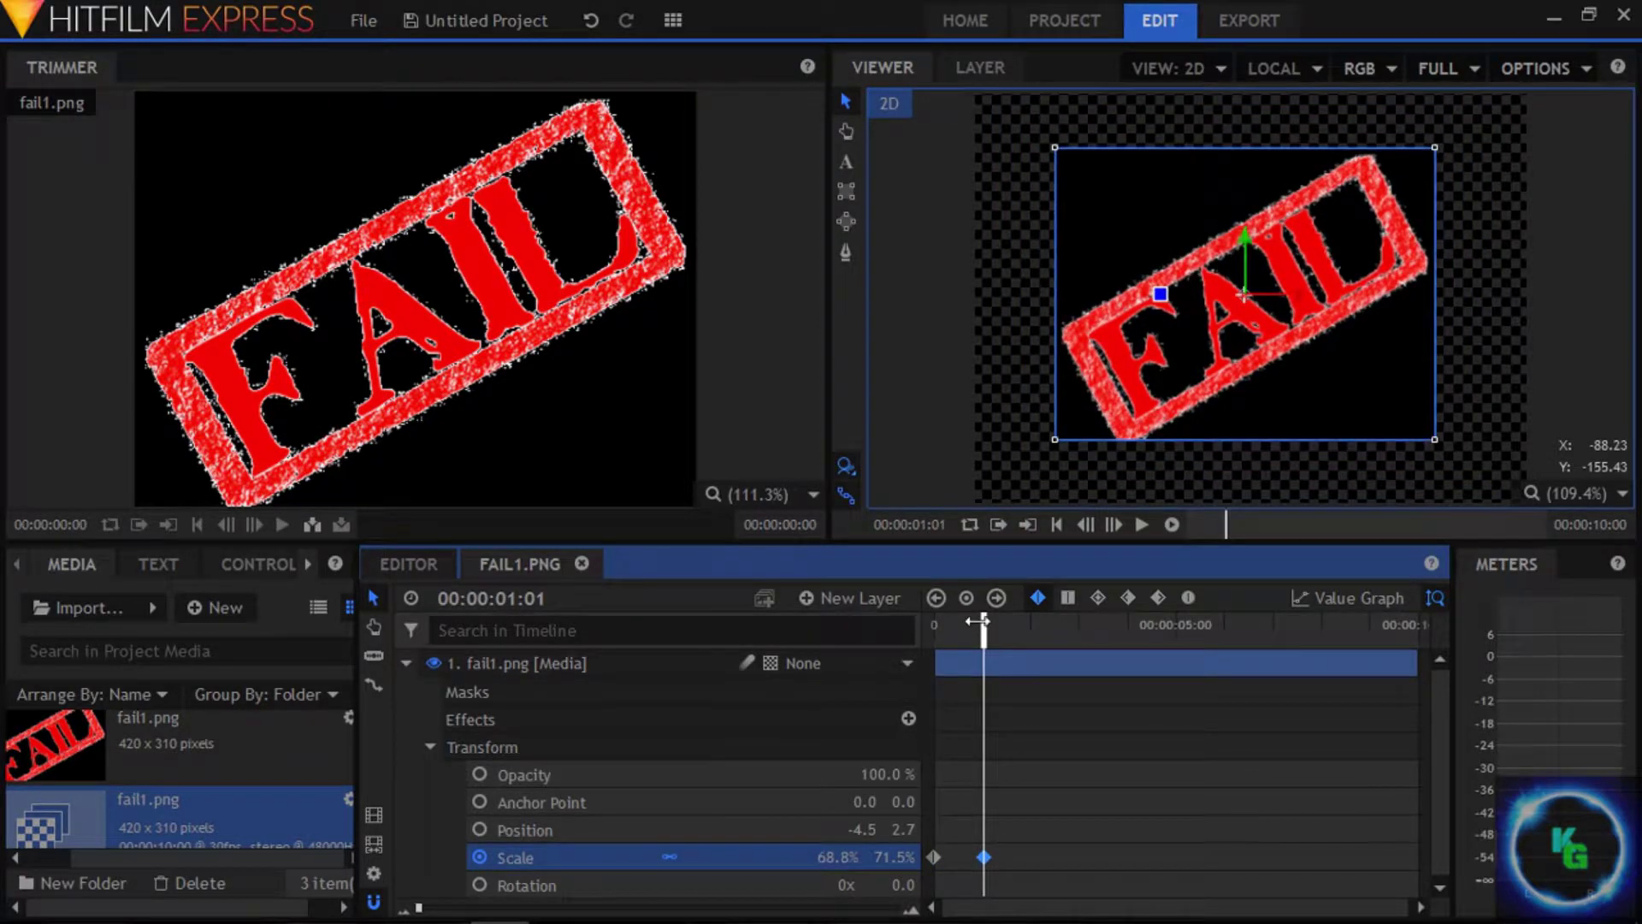
left_click_drag(983, 620, 1070, 627)
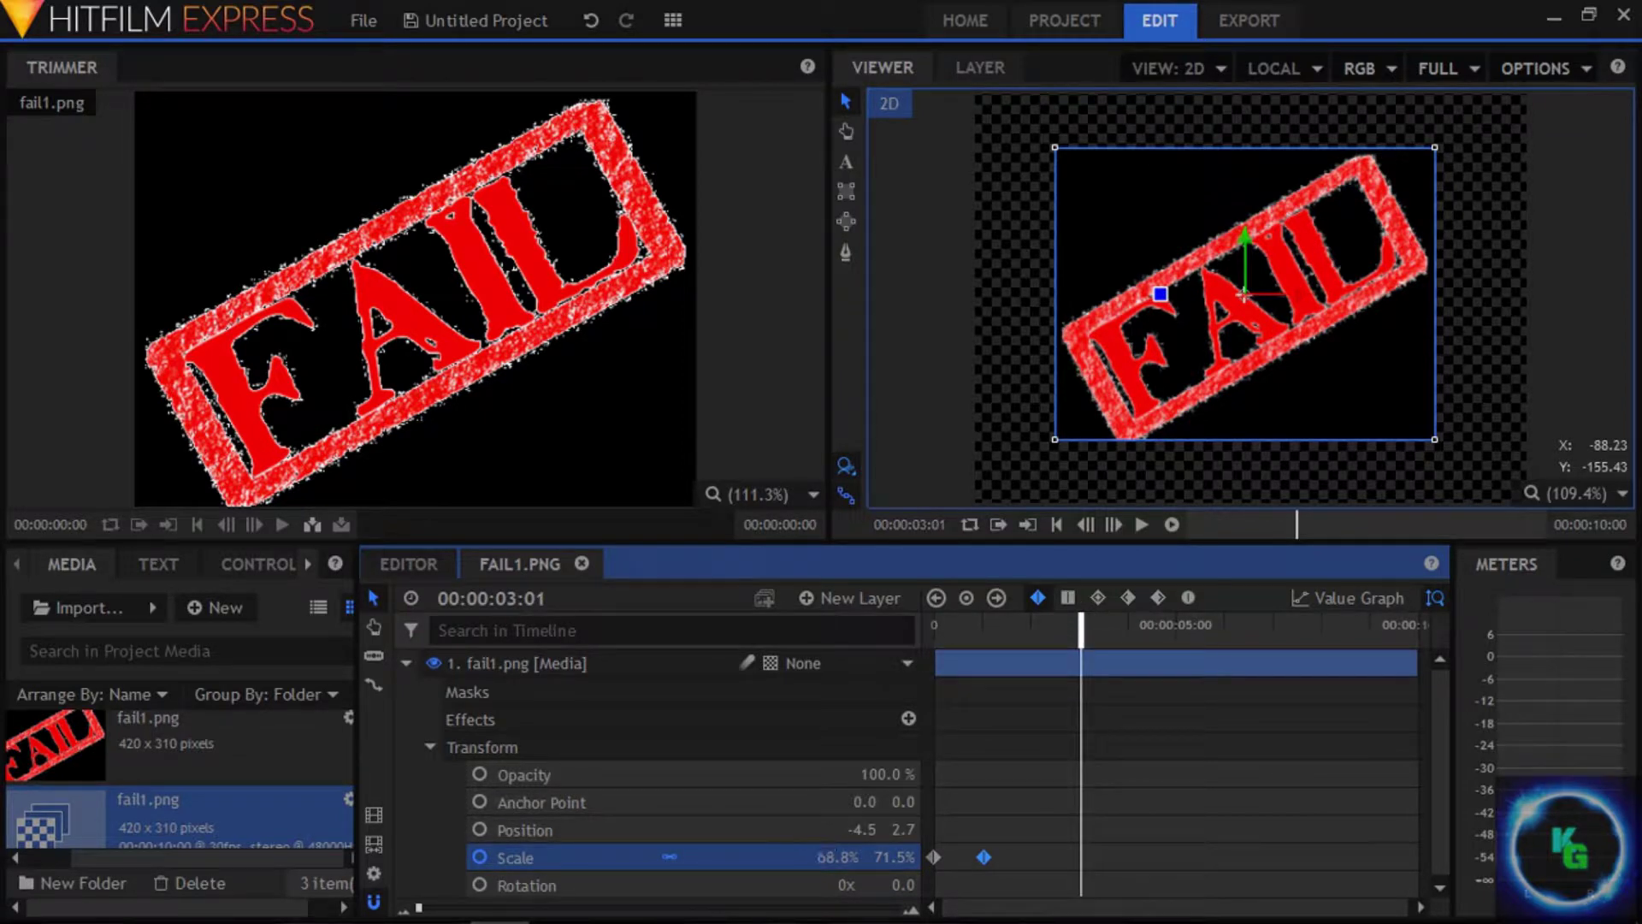
left_click_drag(830, 855, 830, 851)
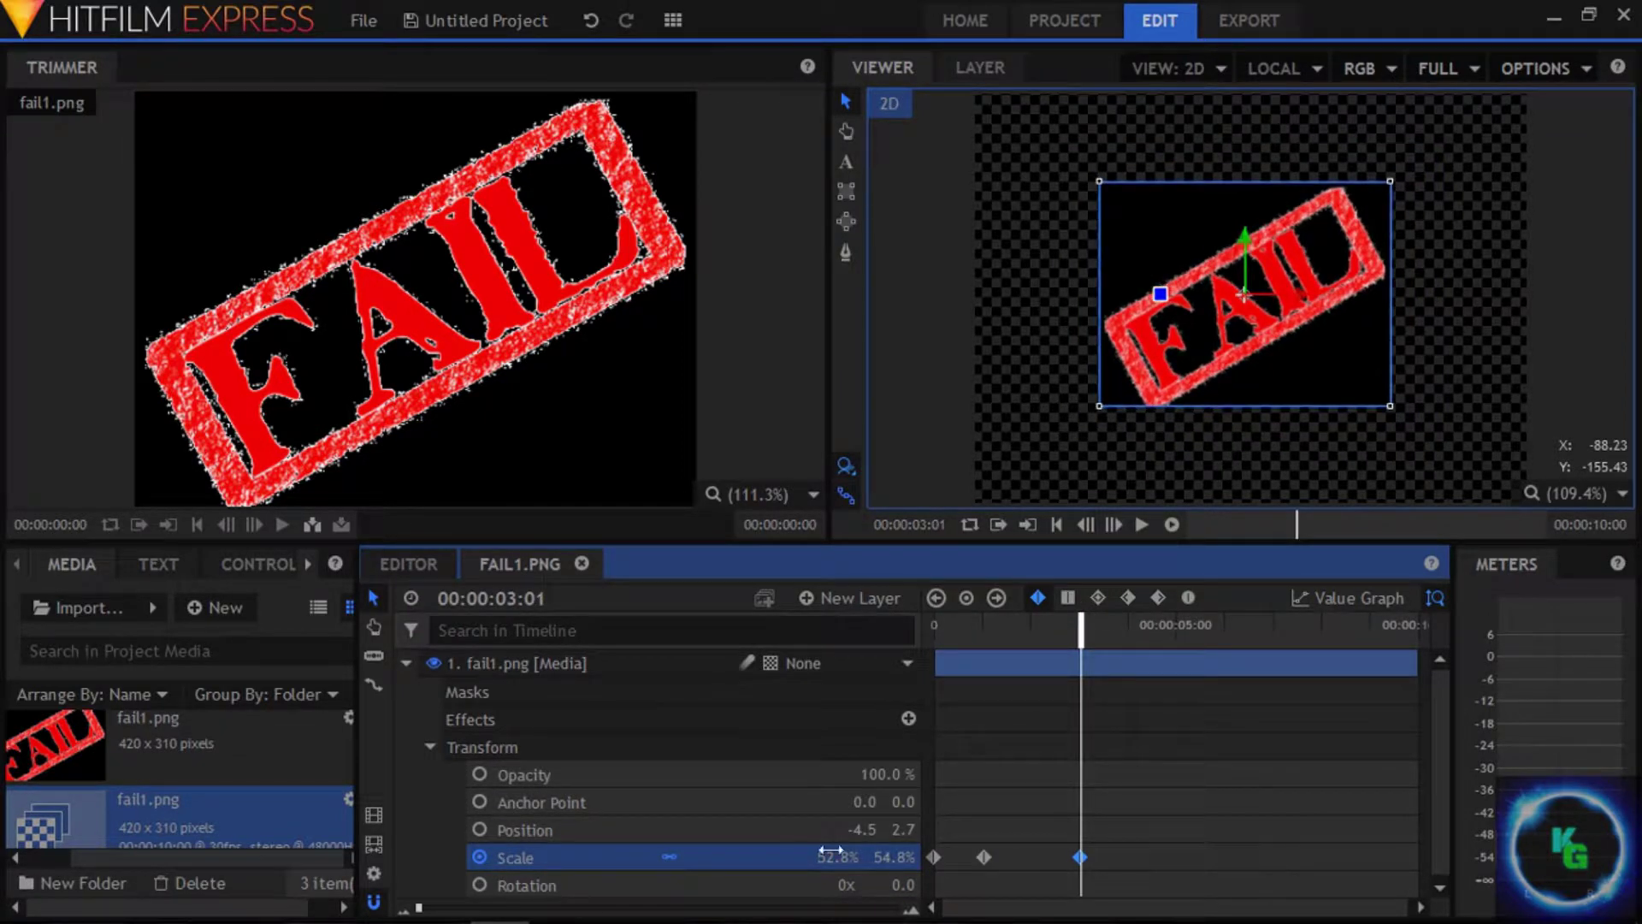
Step: Enlarge the FAIL image with Scale keyframes of about 87.8% at 00:00:05:02, 97.4% about two seconds further on, and 108.0% at 00:00:08:01
left_click_drag(1076, 623, 1177, 624)
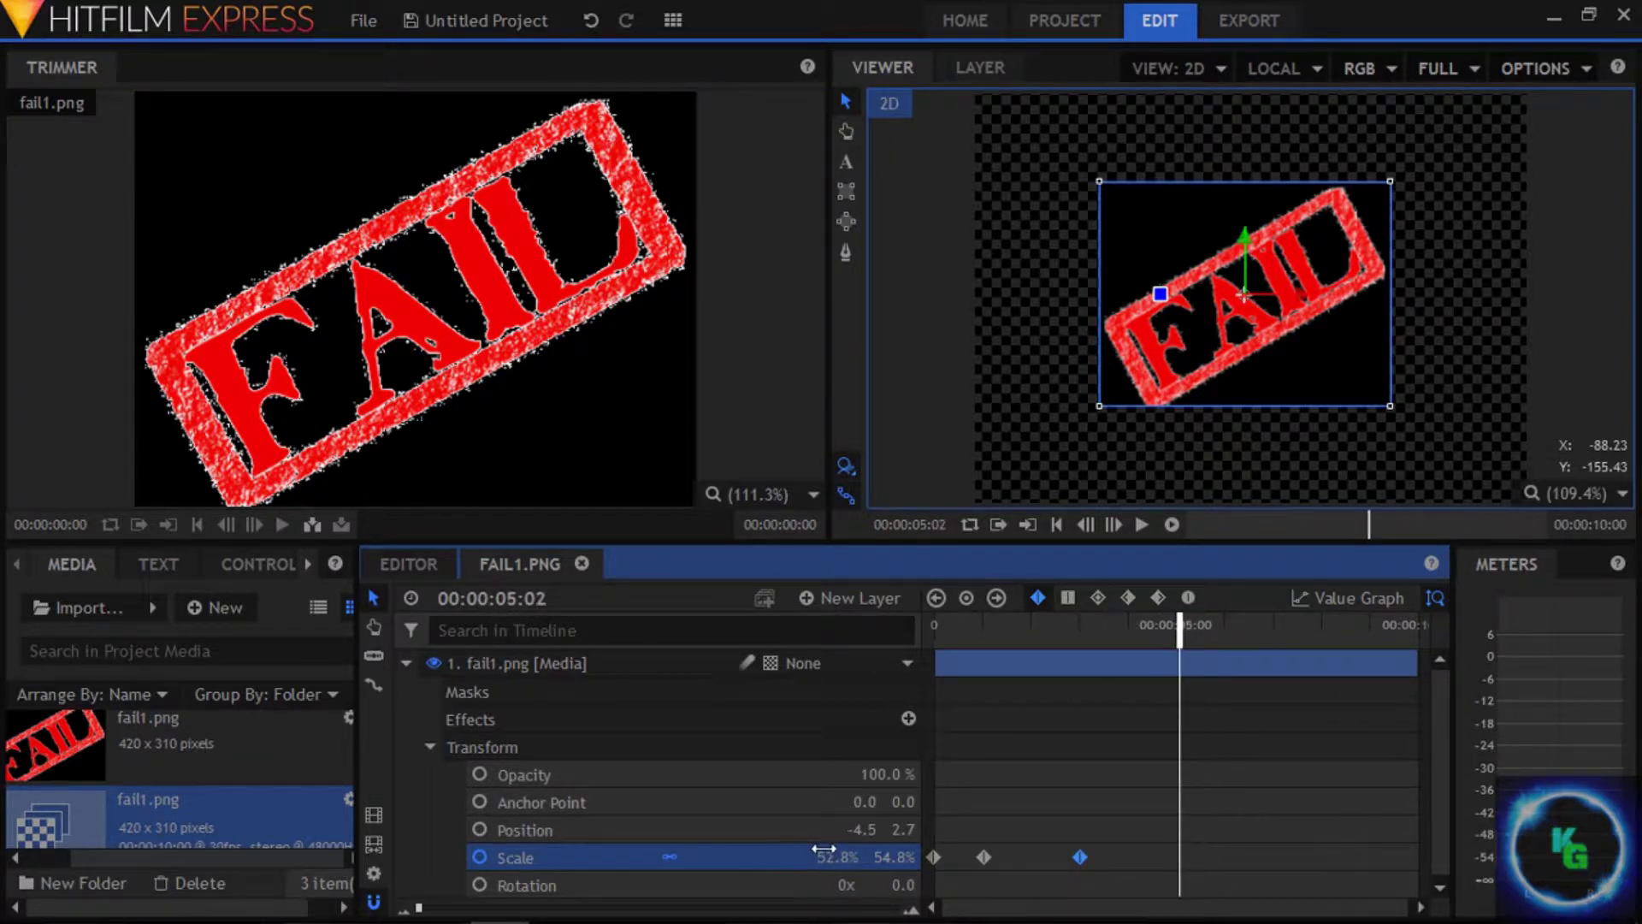
left_click_drag(824, 855, 874, 855)
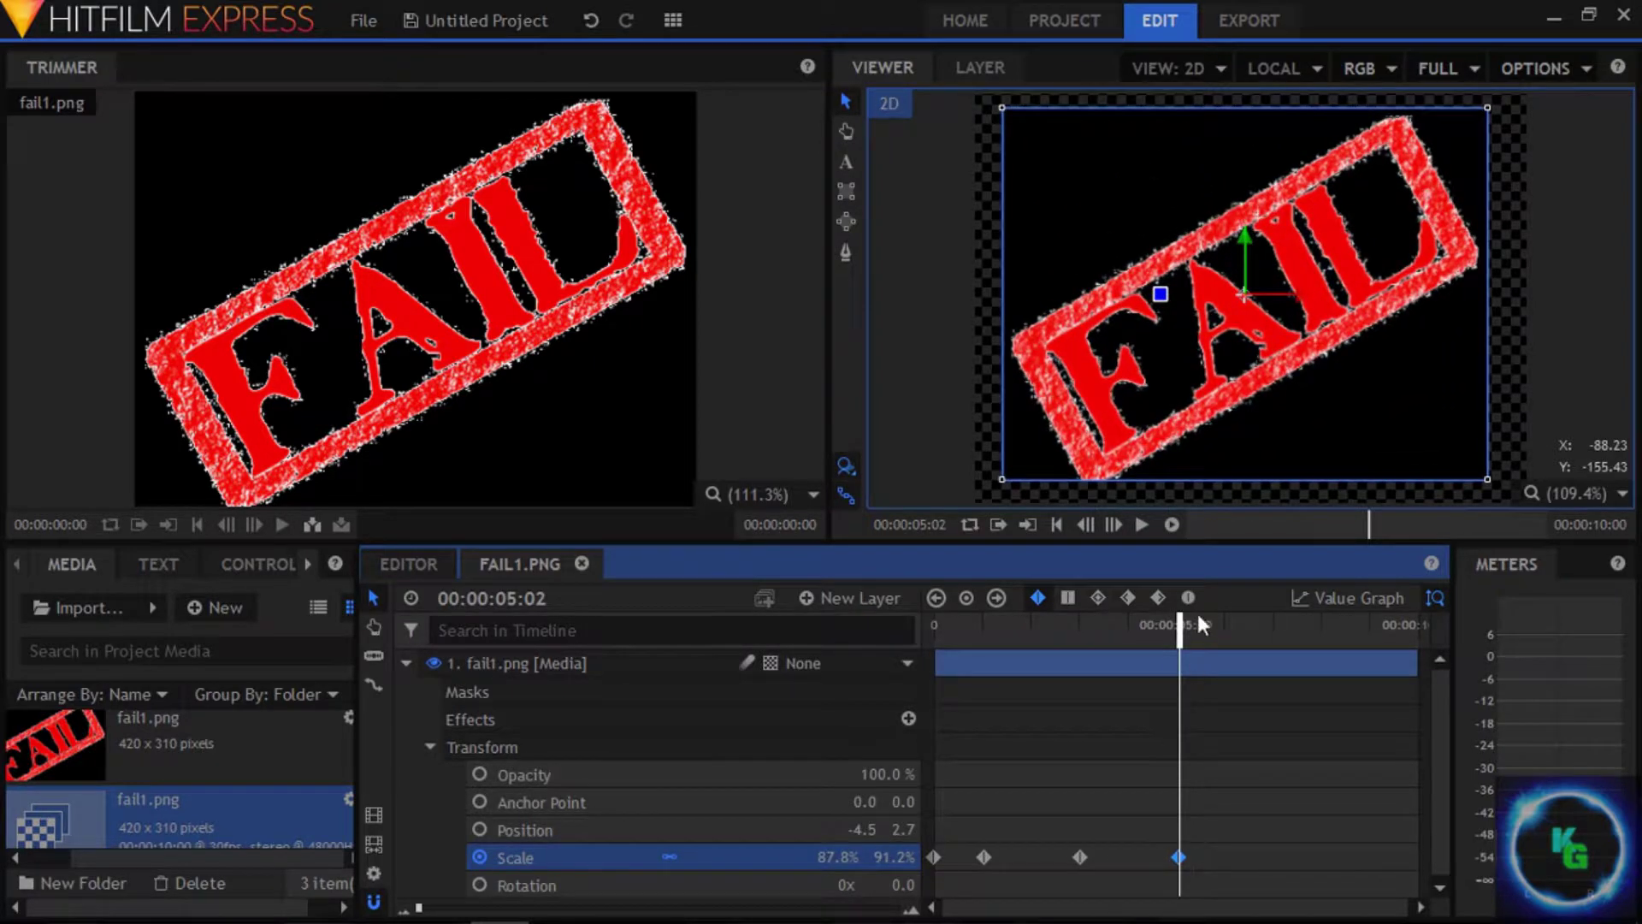
left_click_drag(1180, 623, 1274, 621)
left_click_drag(870, 853, 908, 854)
left_click_drag(1275, 624, 1325, 617)
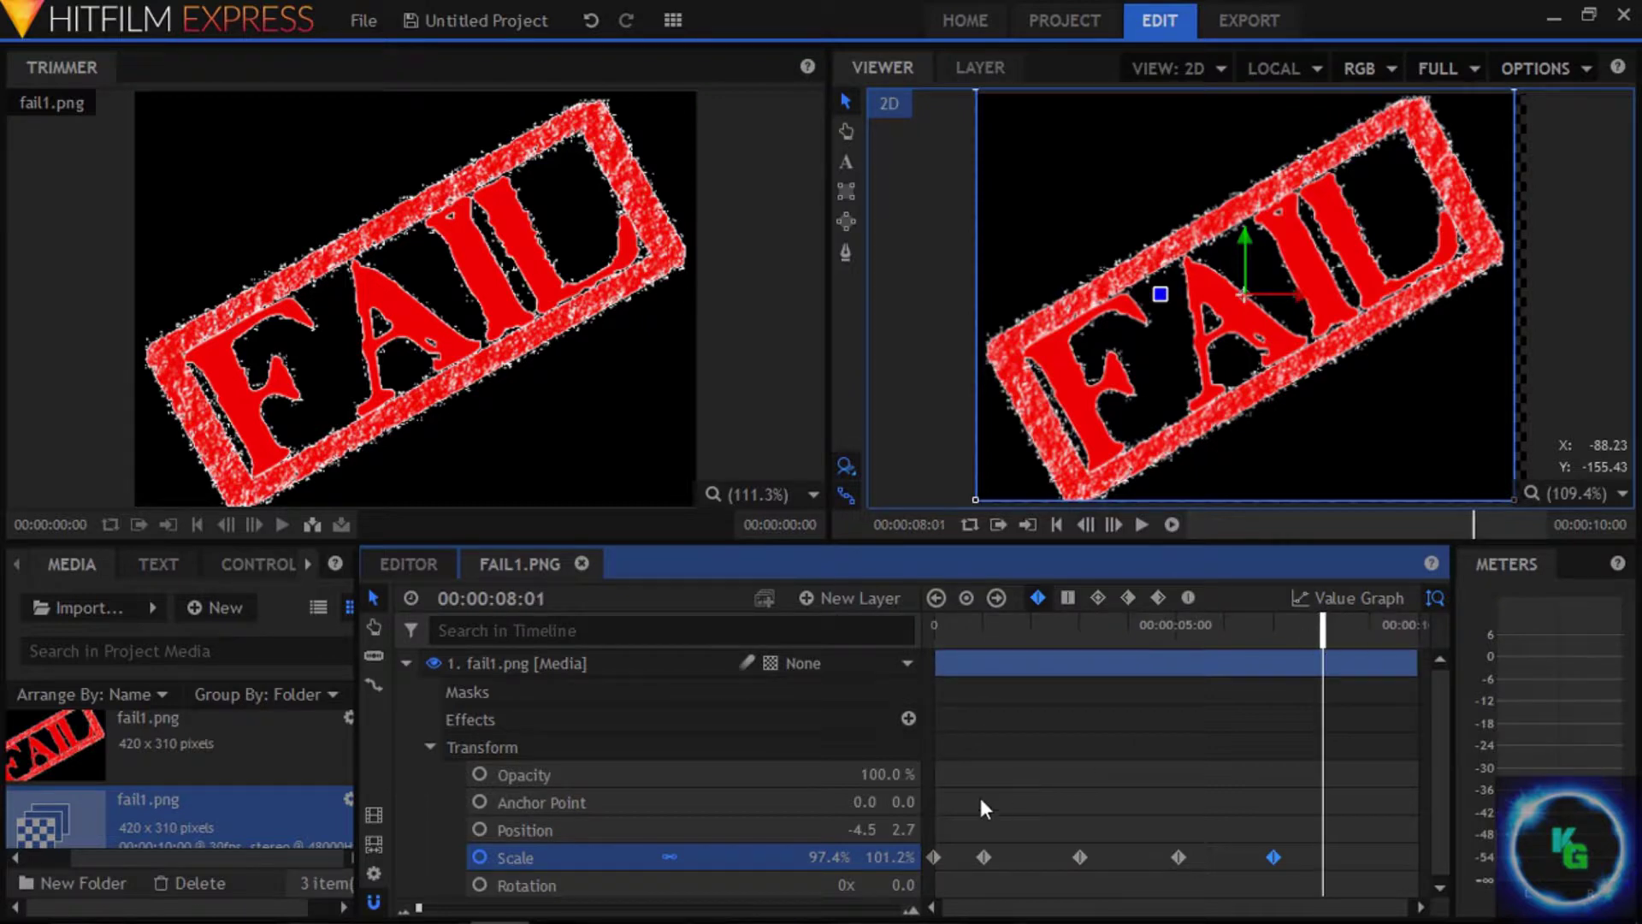
left_click_drag(855, 855, 898, 855)
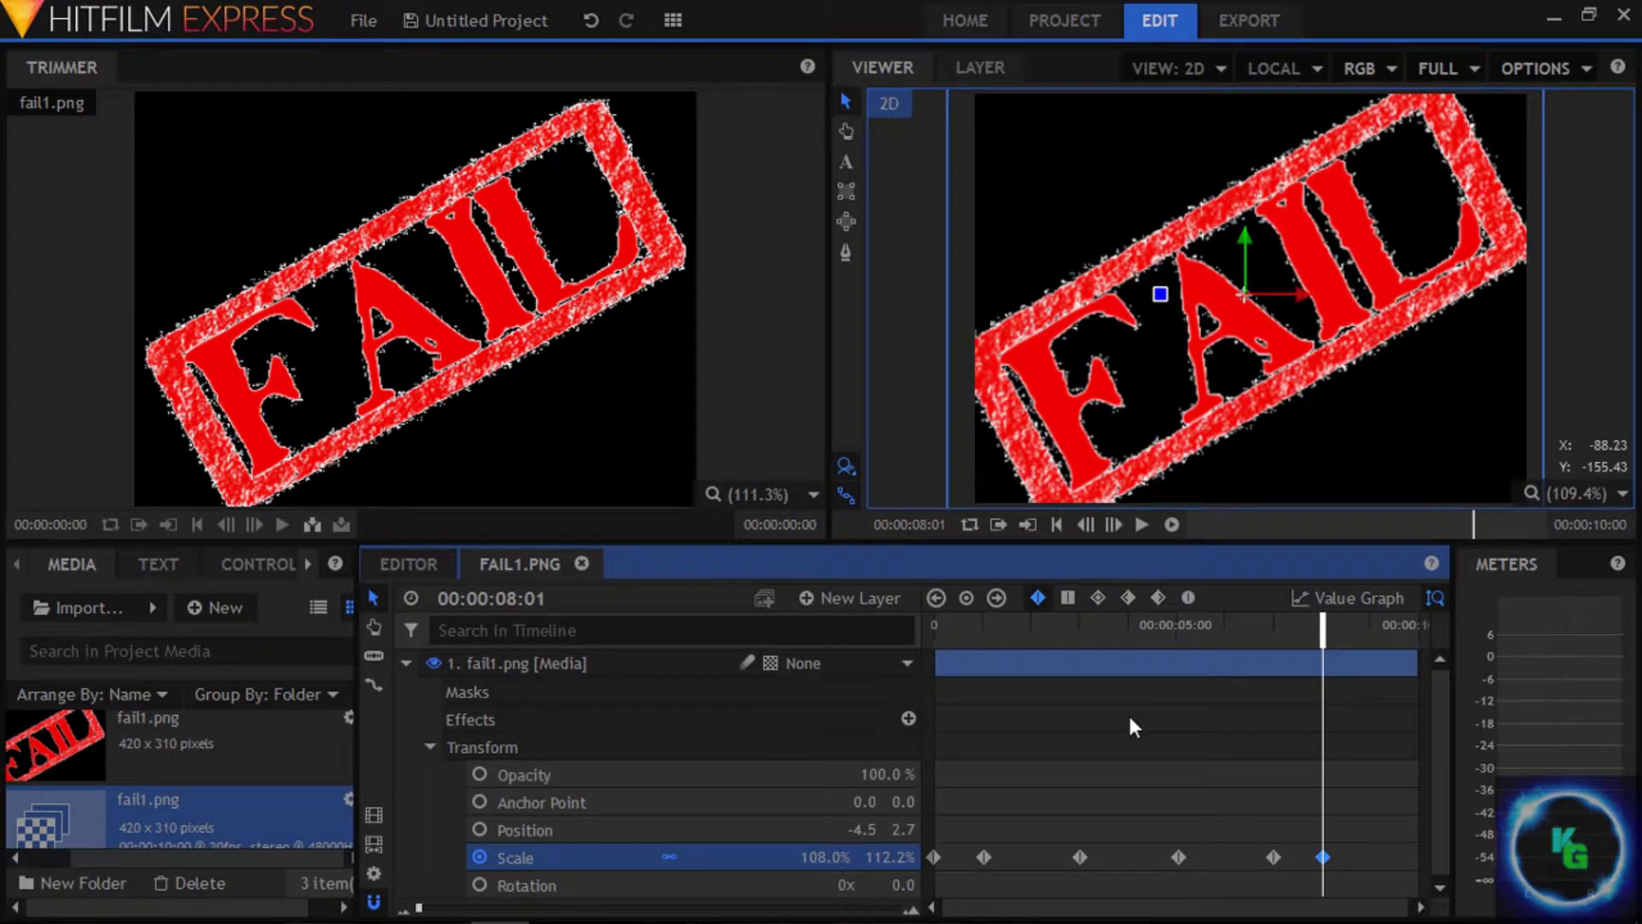
left_click(1247, 680)
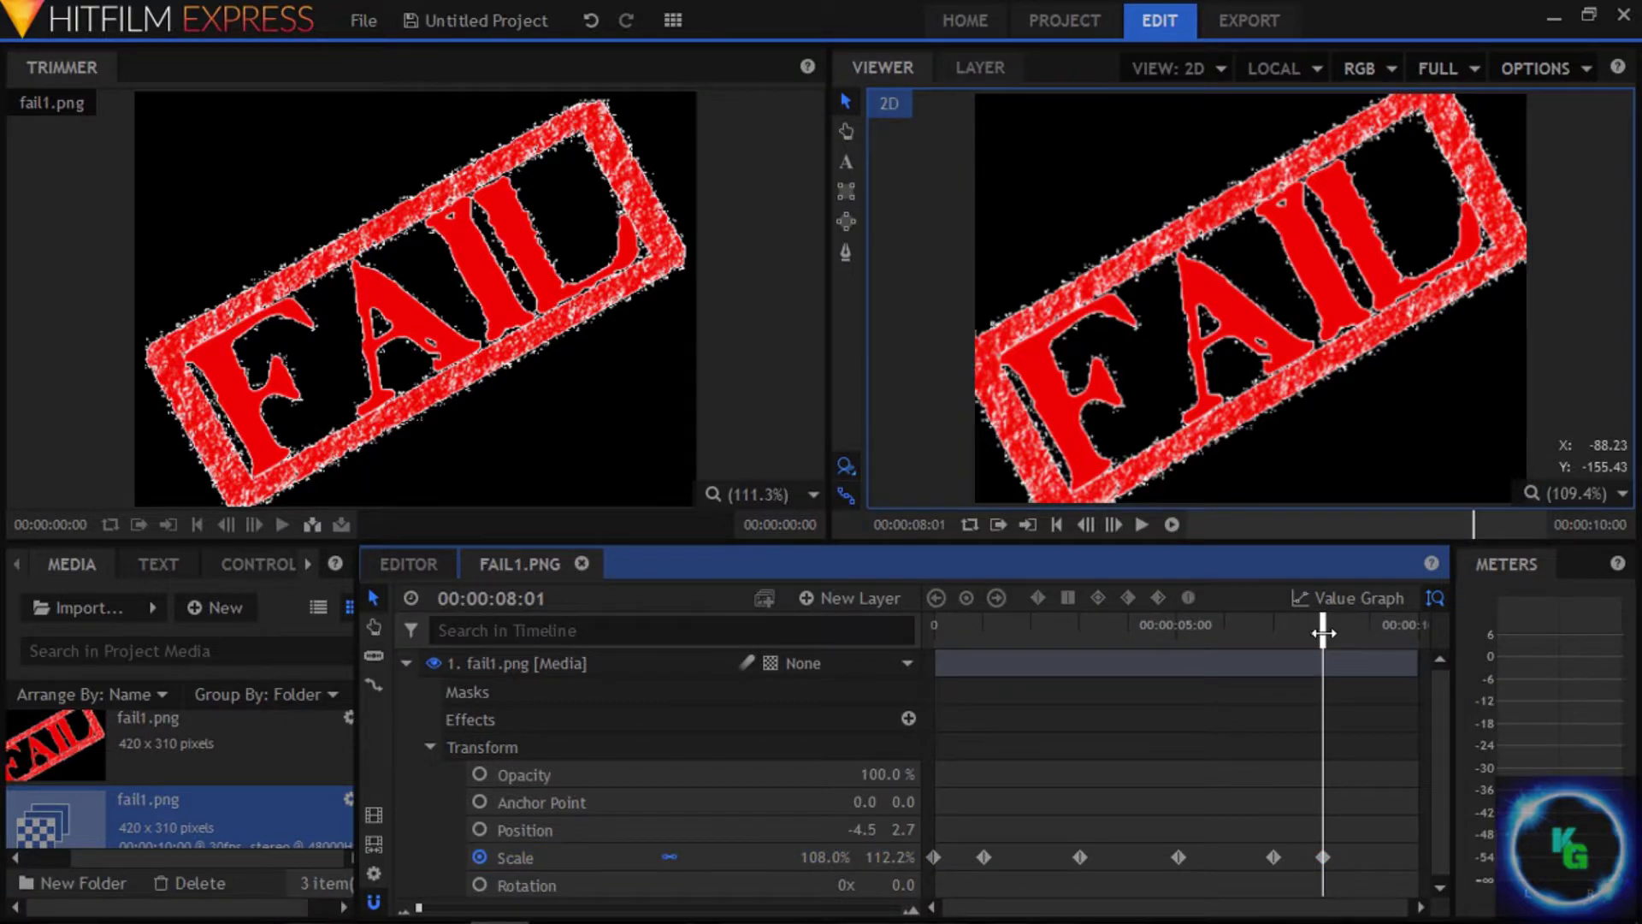
Step: Preview the scale animation from the start and add a Scale keyframe of about 56.8% by 59.0% at 00:00:02:01
left_click_drag(1323, 632, 934, 633)
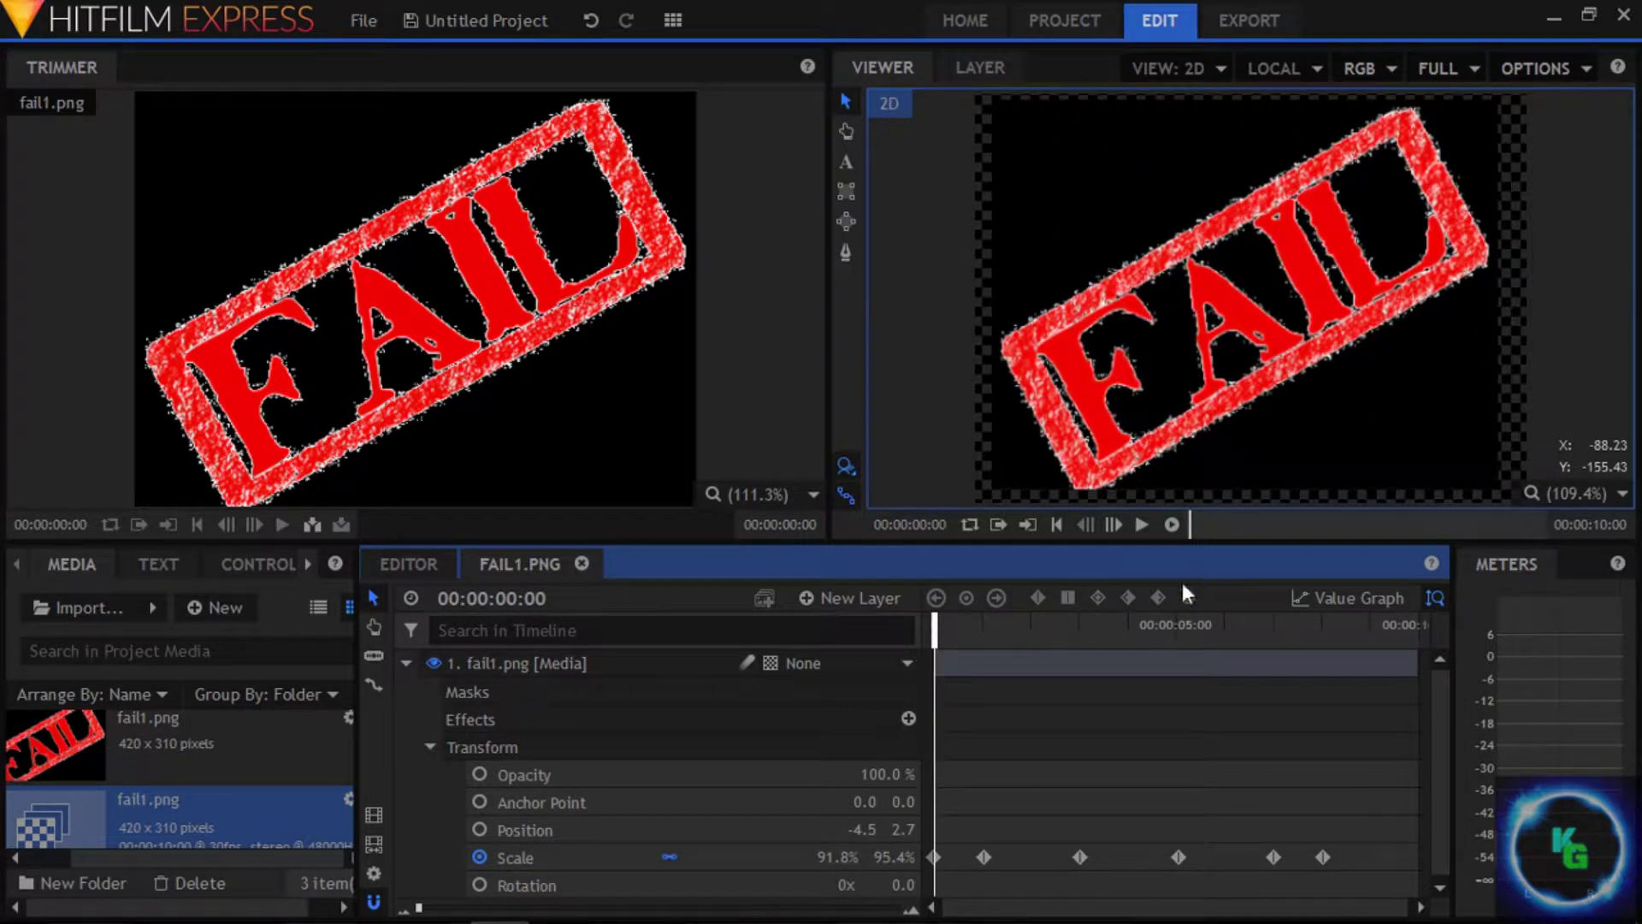
left_click(1169, 526)
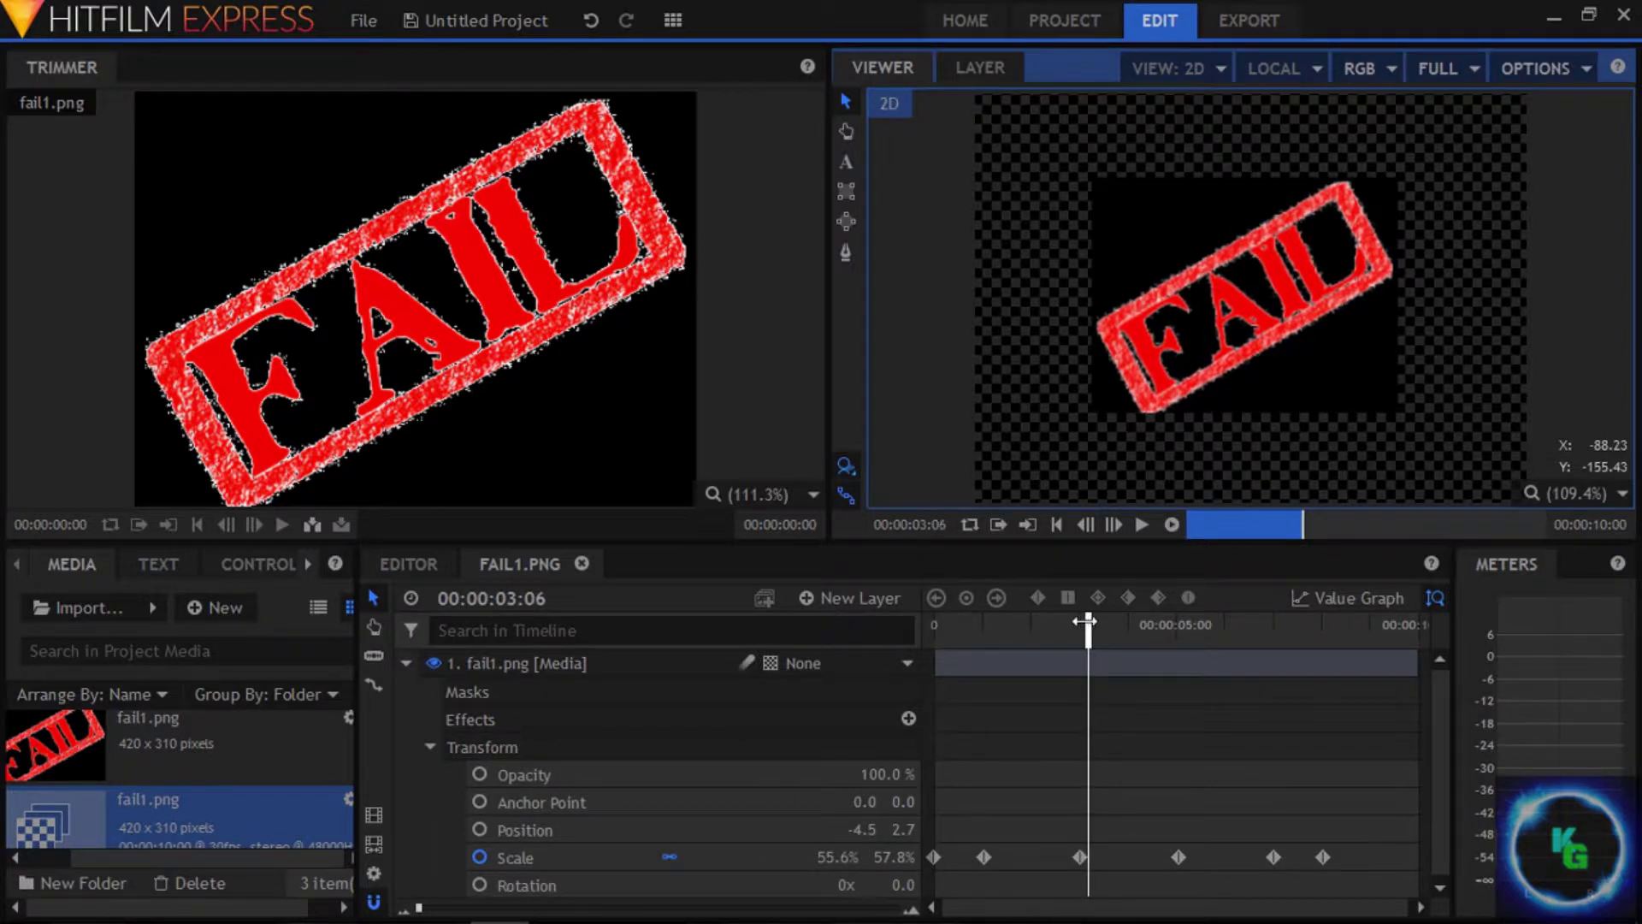
left_click_drag(1085, 622, 1032, 624)
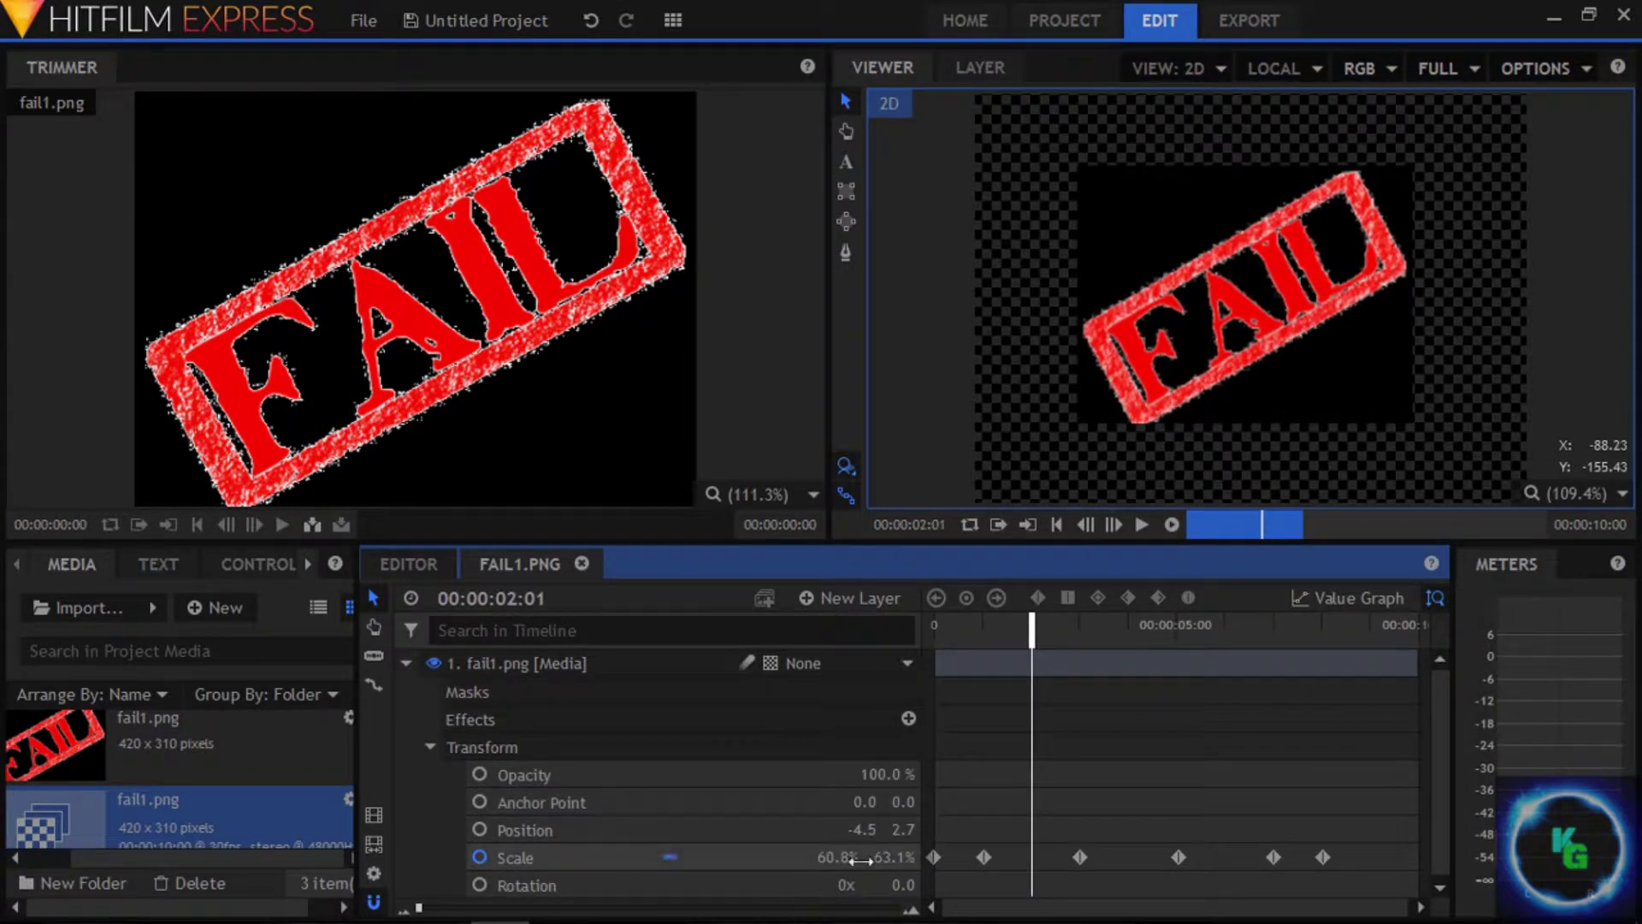
mouse_move(834, 857)
left_mouse_down()
mouse_move(807, 857)
mouse_move(826, 857)
left_mouse_up()
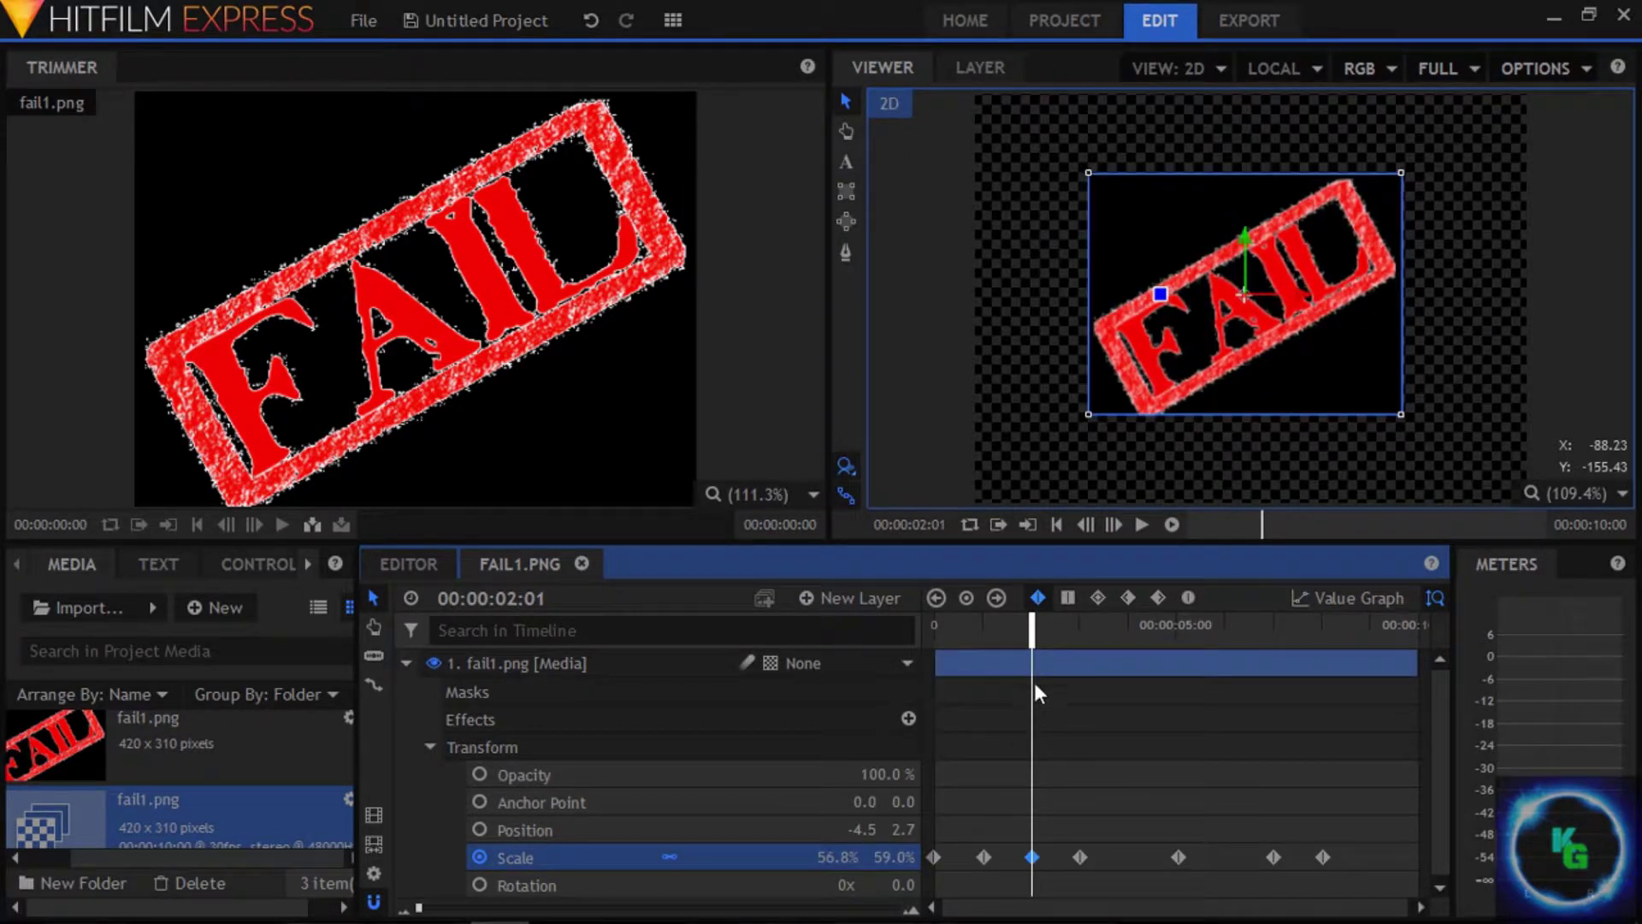
Step: Remove the FAIL image's Scale keyframes at 00:00:03:01, 00:00:02:01 and 00:00:01:01
right_click(1081, 854)
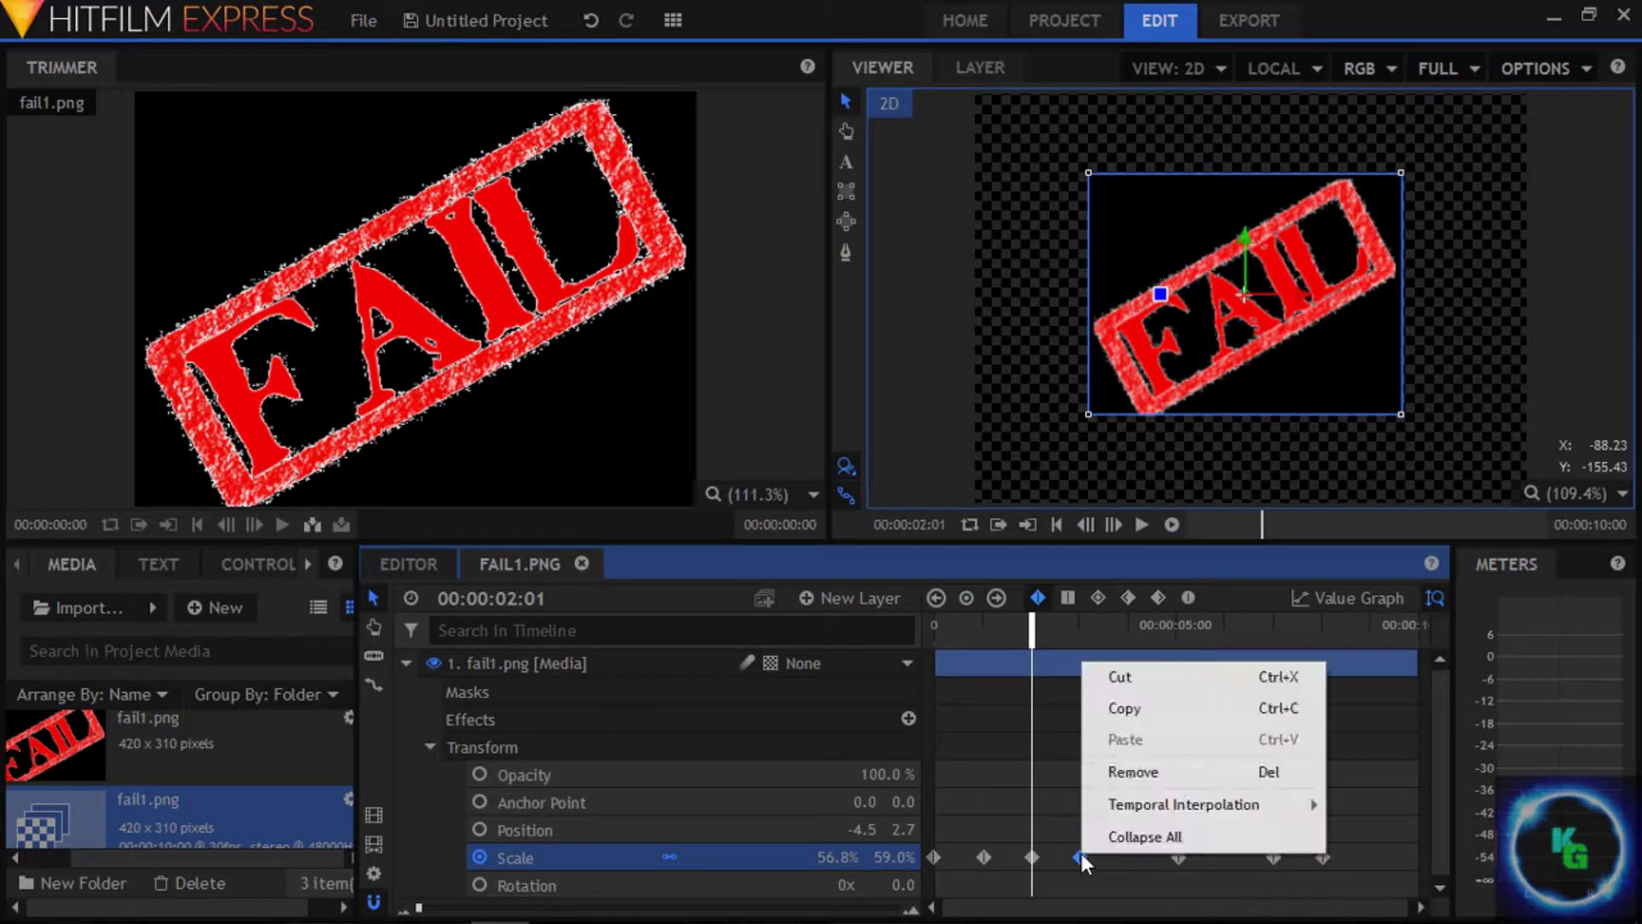
left_click(1132, 770)
right_click(1031, 855)
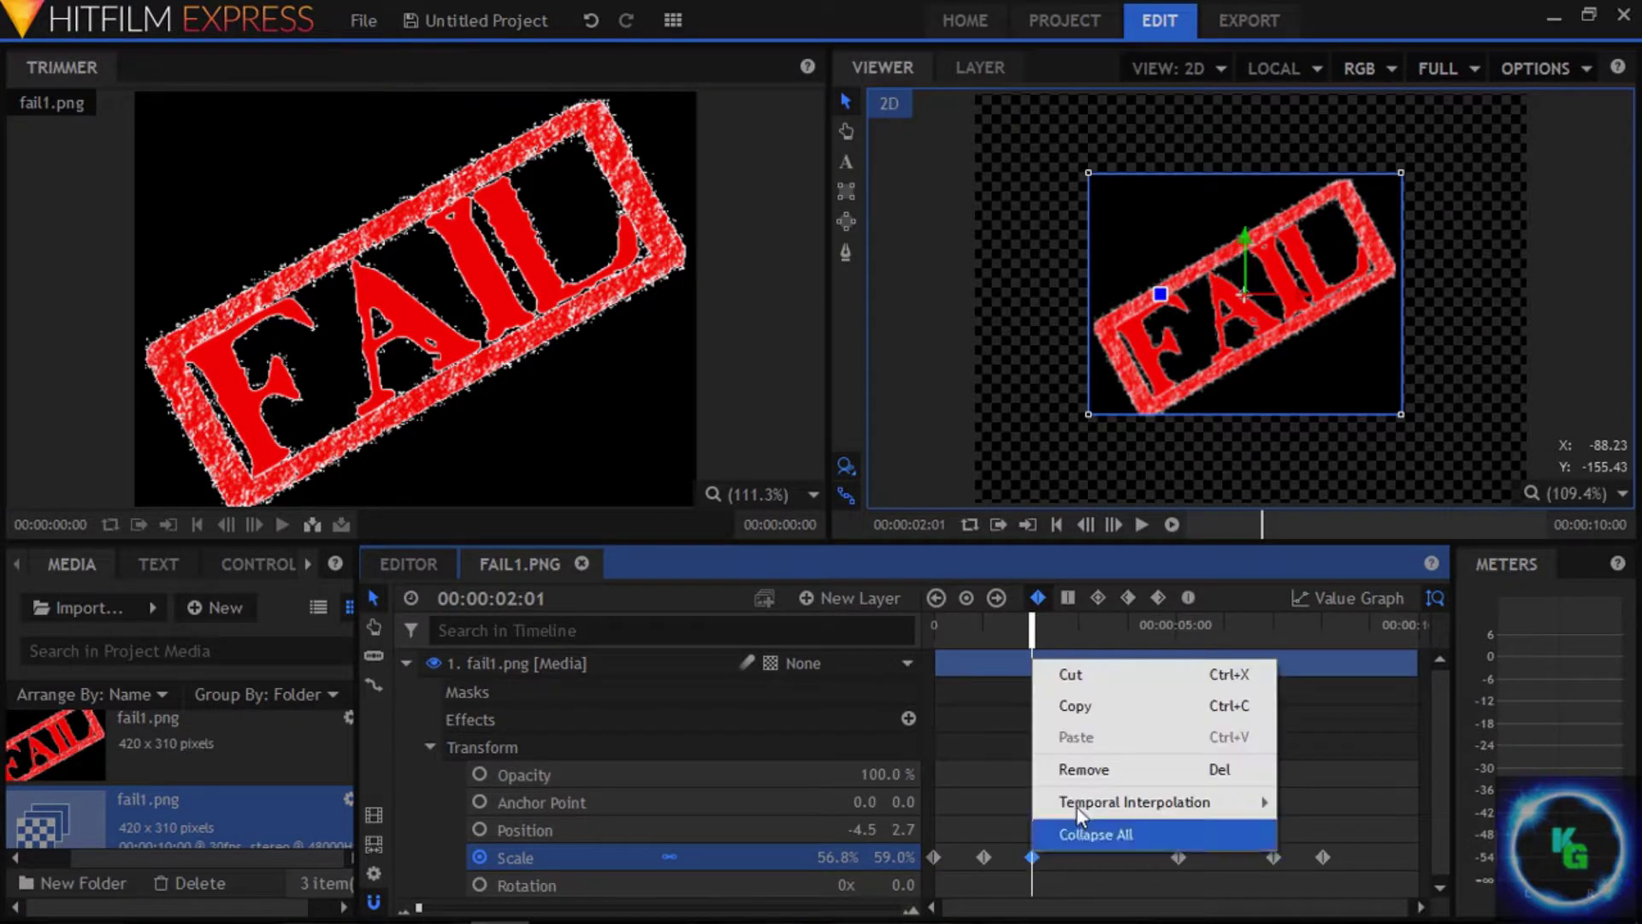
left_click(1091, 770)
right_click(988, 854)
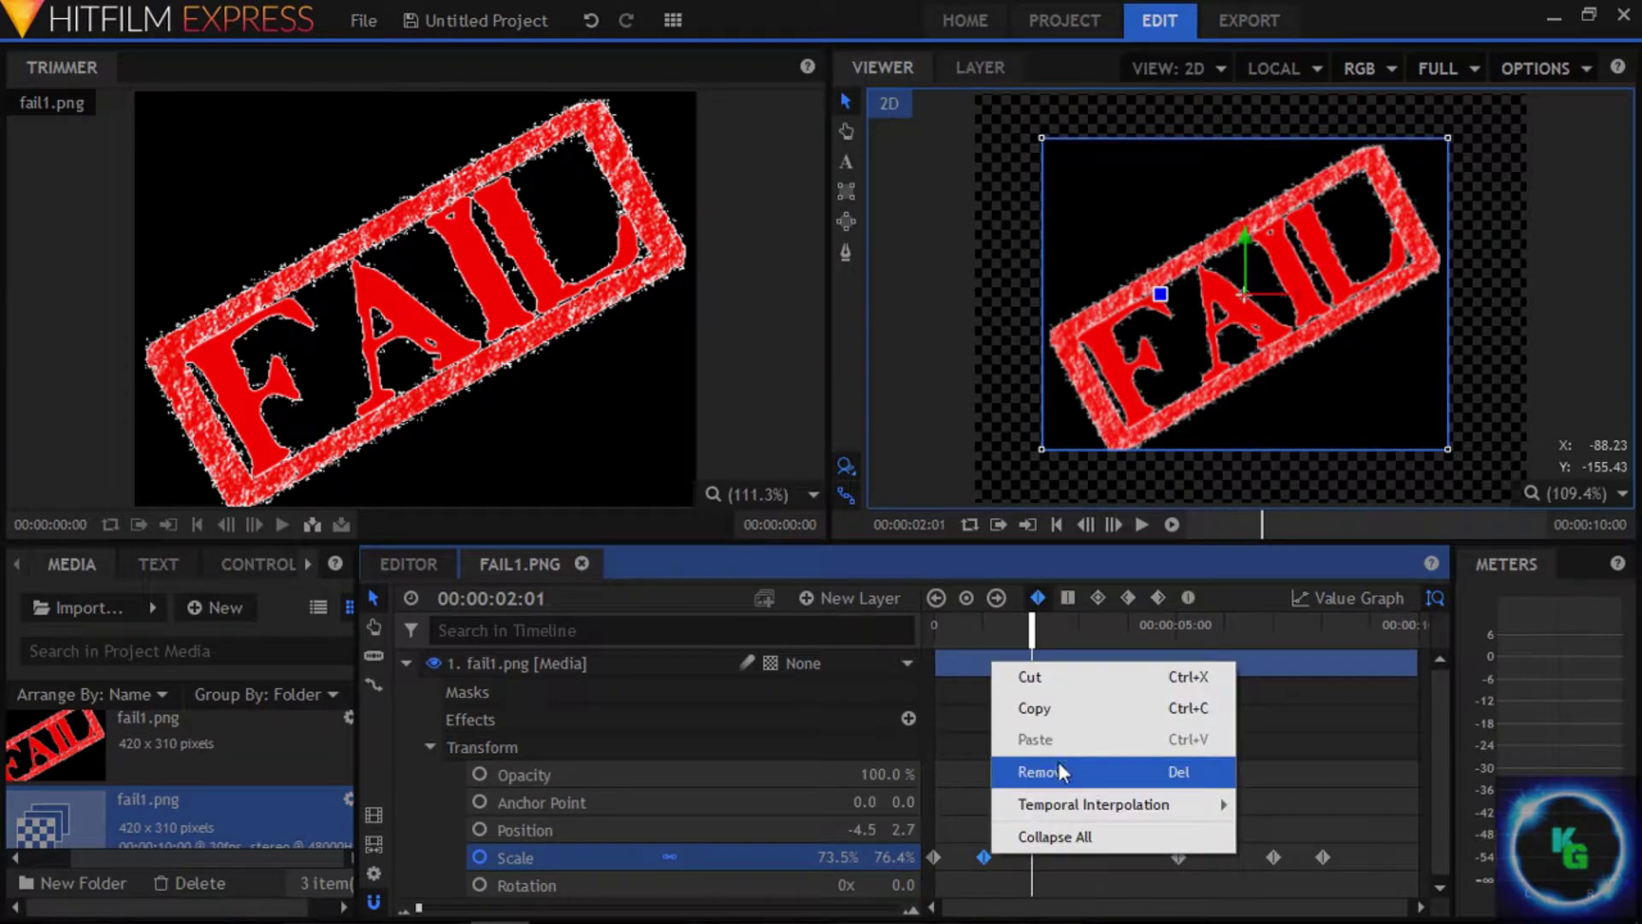
left_click(1060, 769)
Step: Add Scale keyframes of about 63.8% by 66.3% at 00:00:01:10 and 48.3% by 50.2% at 00:00:02:11, plus one at 00:00:03:28
left_click_drag(1033, 623, 997, 602)
left_click_drag(876, 866, 837, 865)
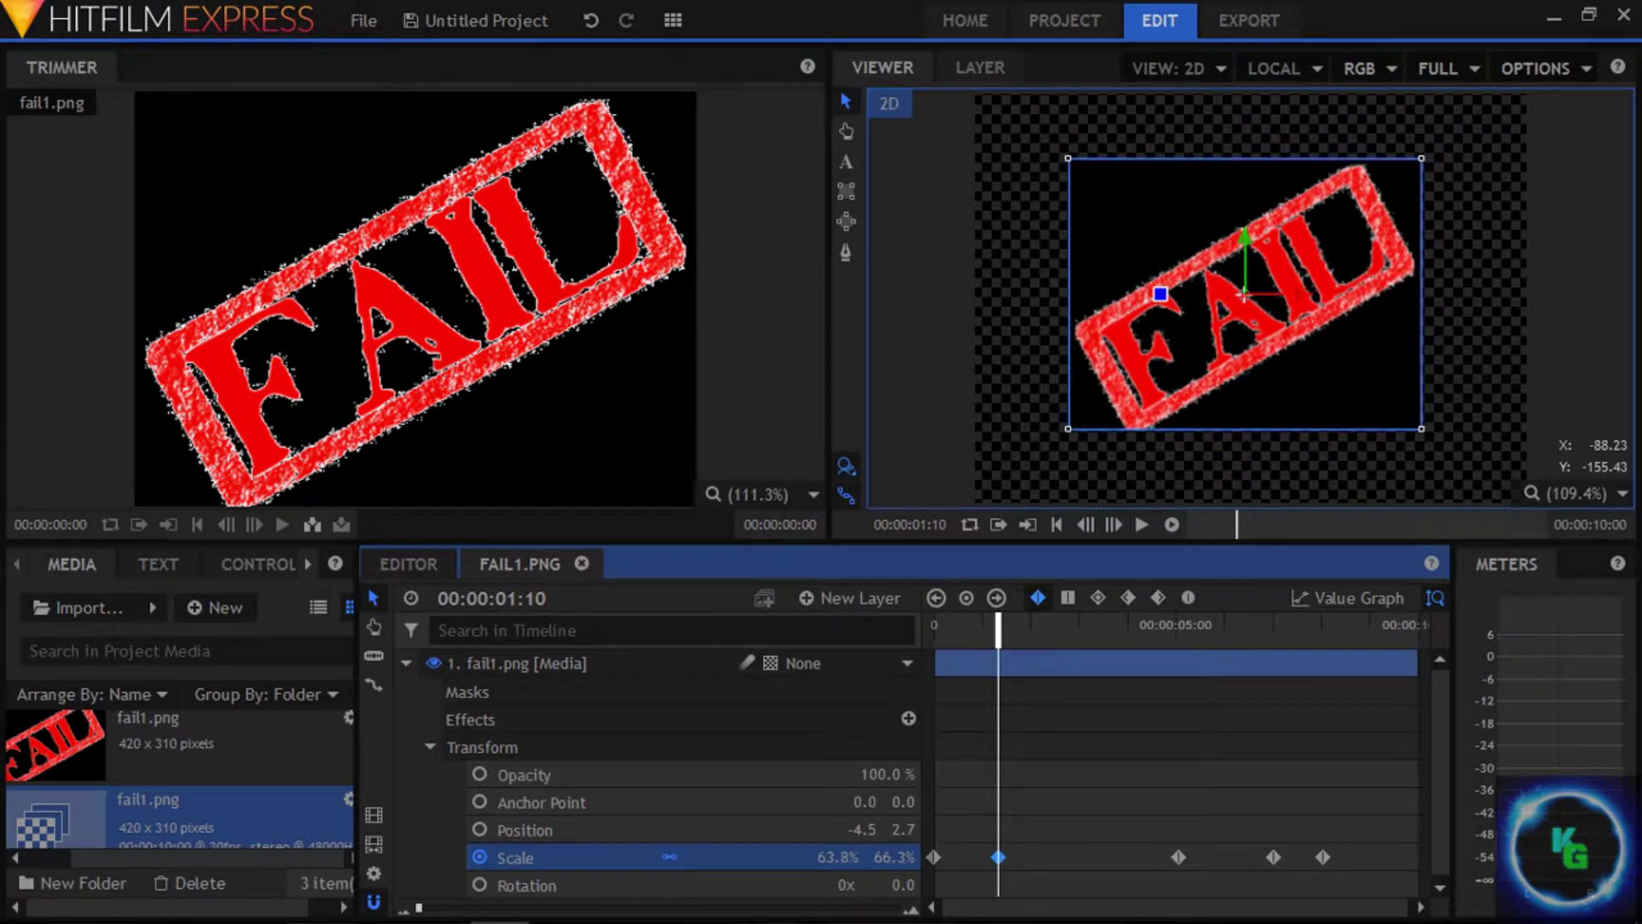
left_click_drag(1007, 622, 1048, 622)
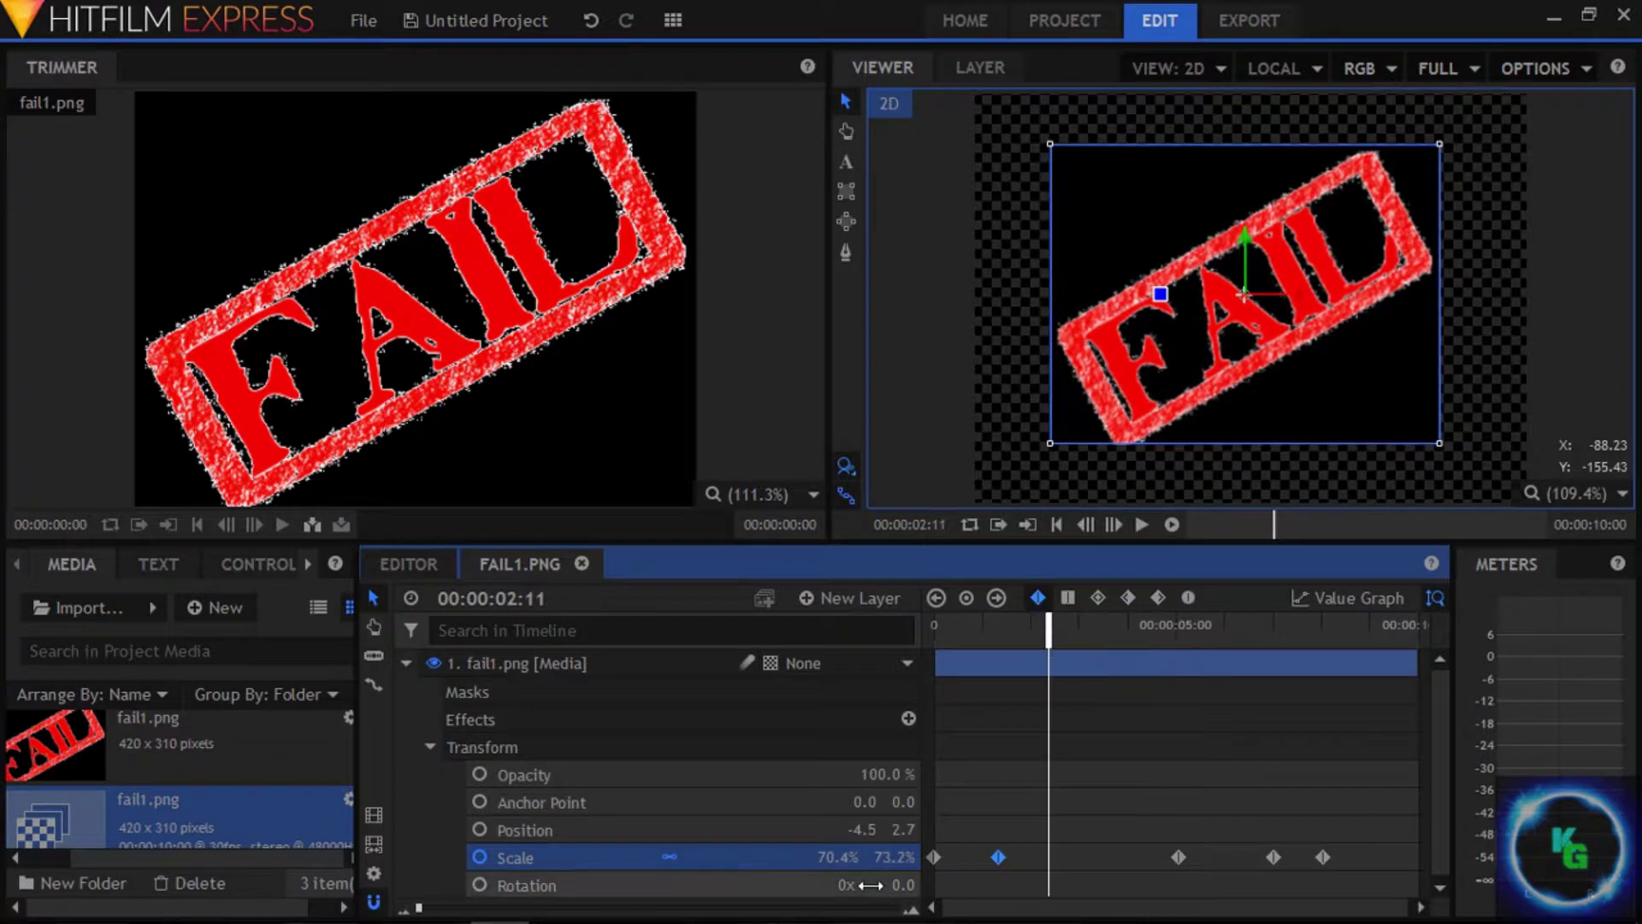
left_click_drag(874, 856, 841, 856)
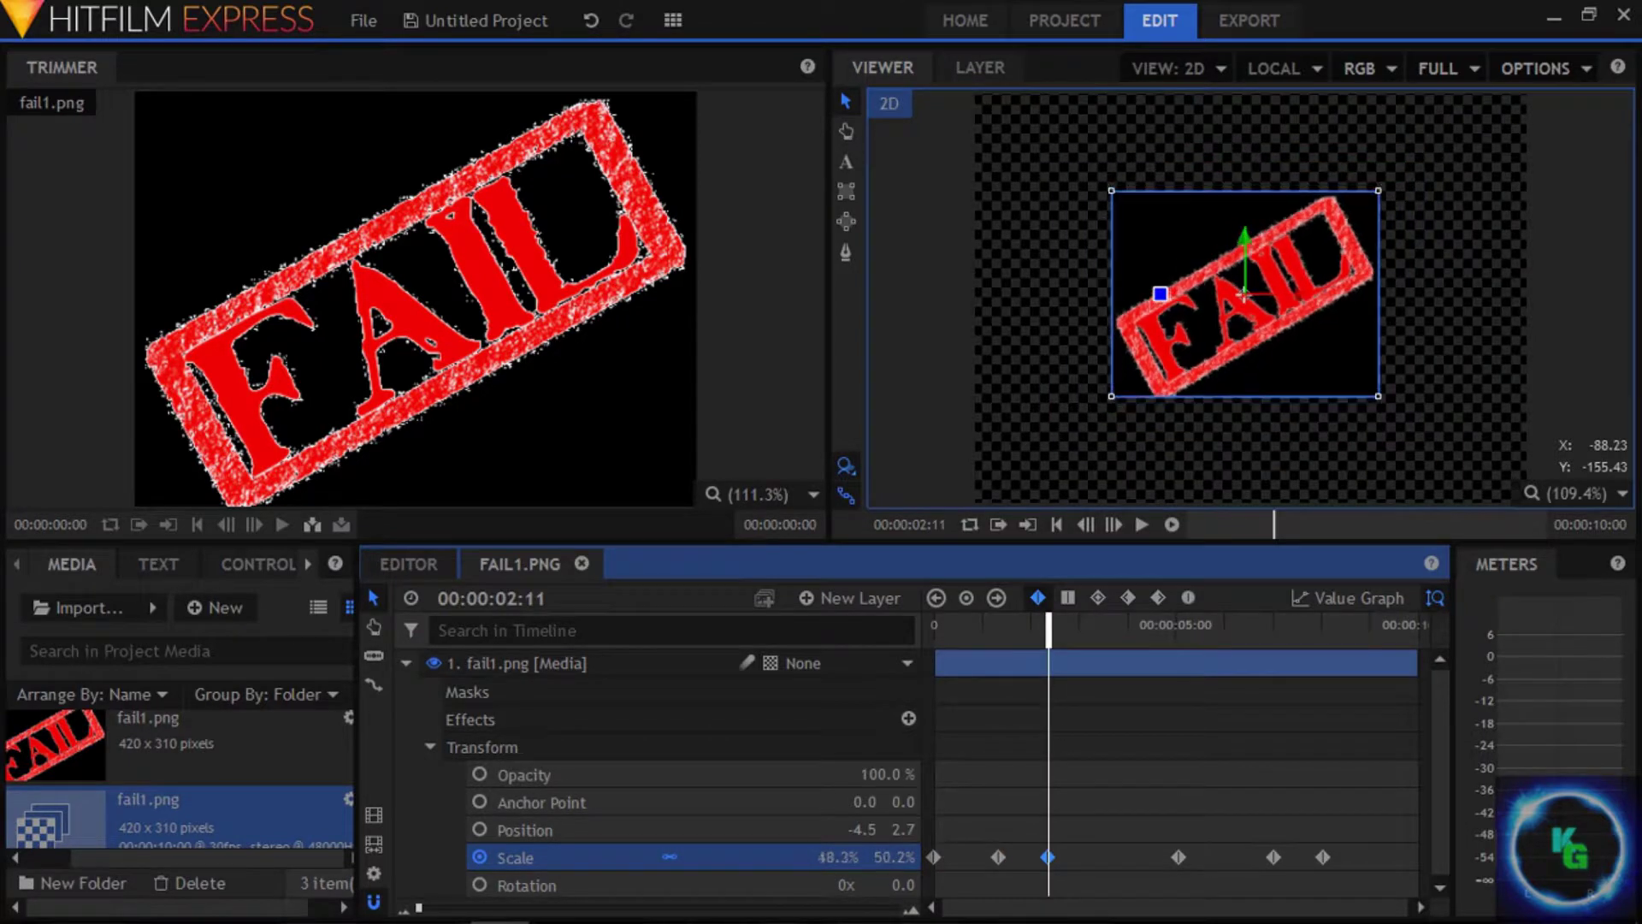
left_click_drag(1049, 628, 1124, 628)
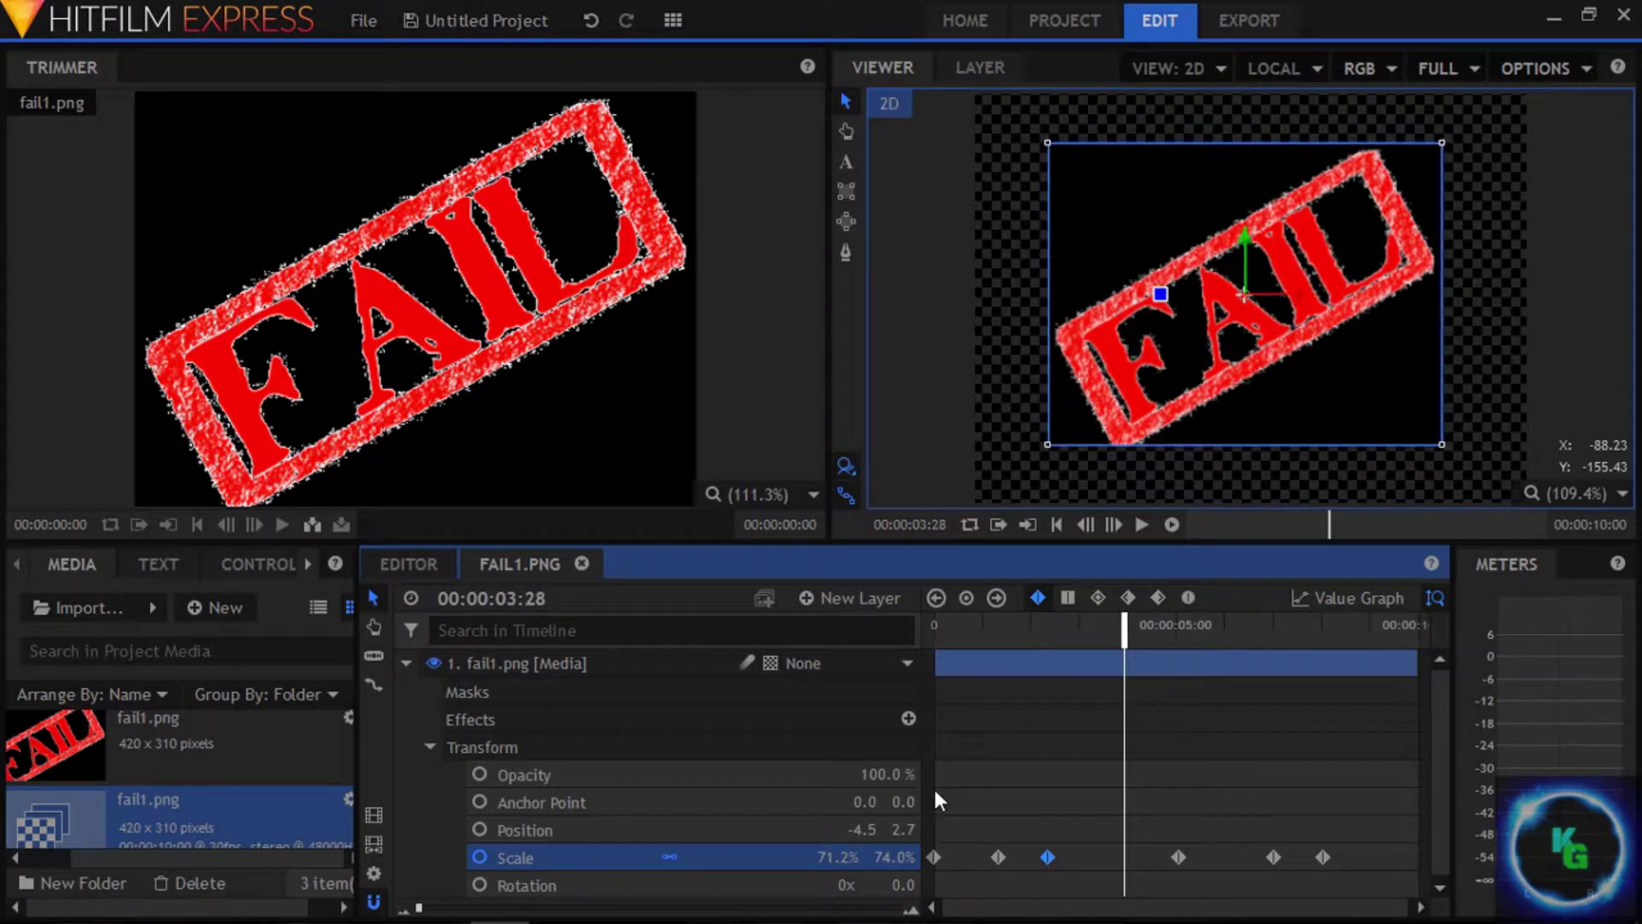
left_click_drag(893, 856, 881, 856)
Step: Turn on keyframing for the FAIL image's Rotation at 00:00:00:00 and set Rotation to about 182.0 at 00:00:00:16
left_click_drag(1116, 631, 932, 664)
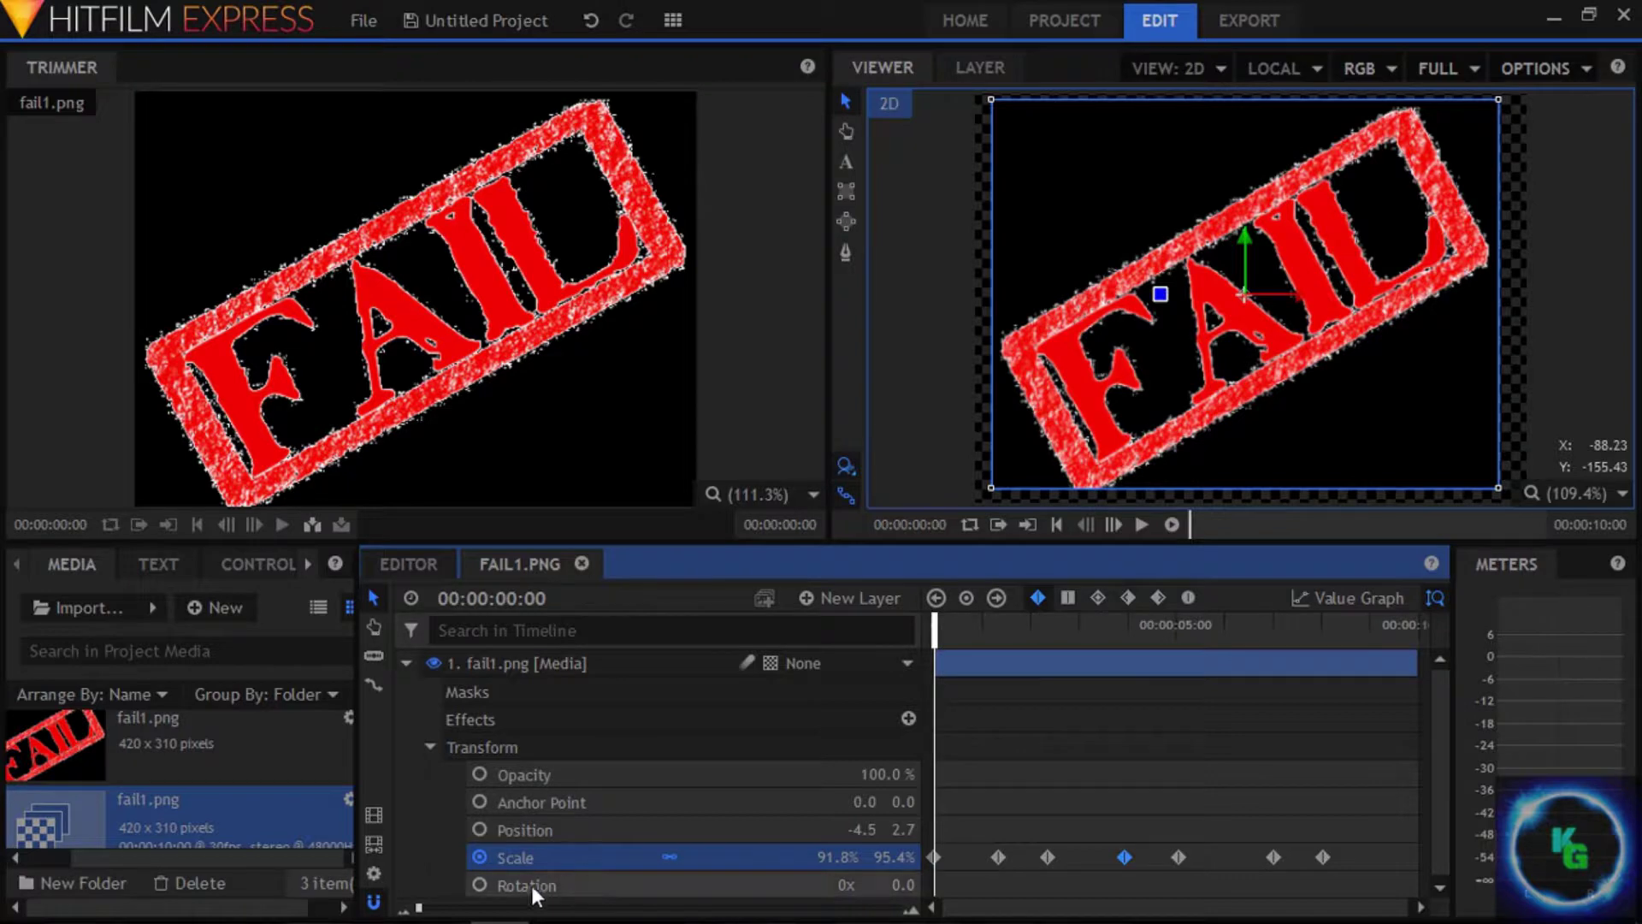
left_click(479, 885)
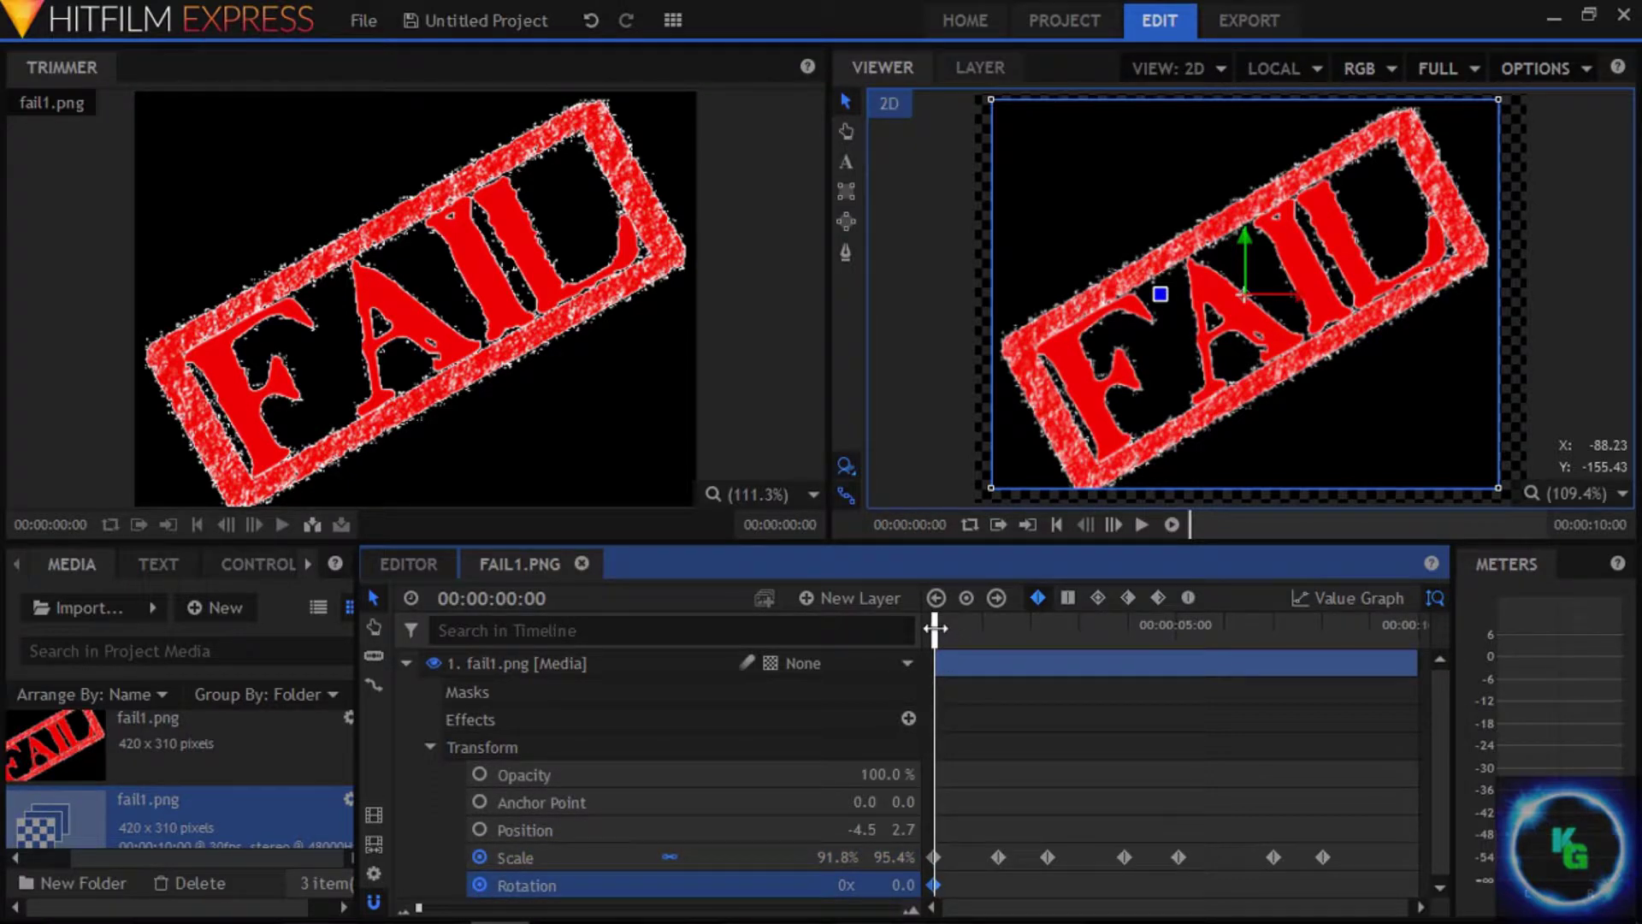
left_click_drag(934, 629, 959, 628)
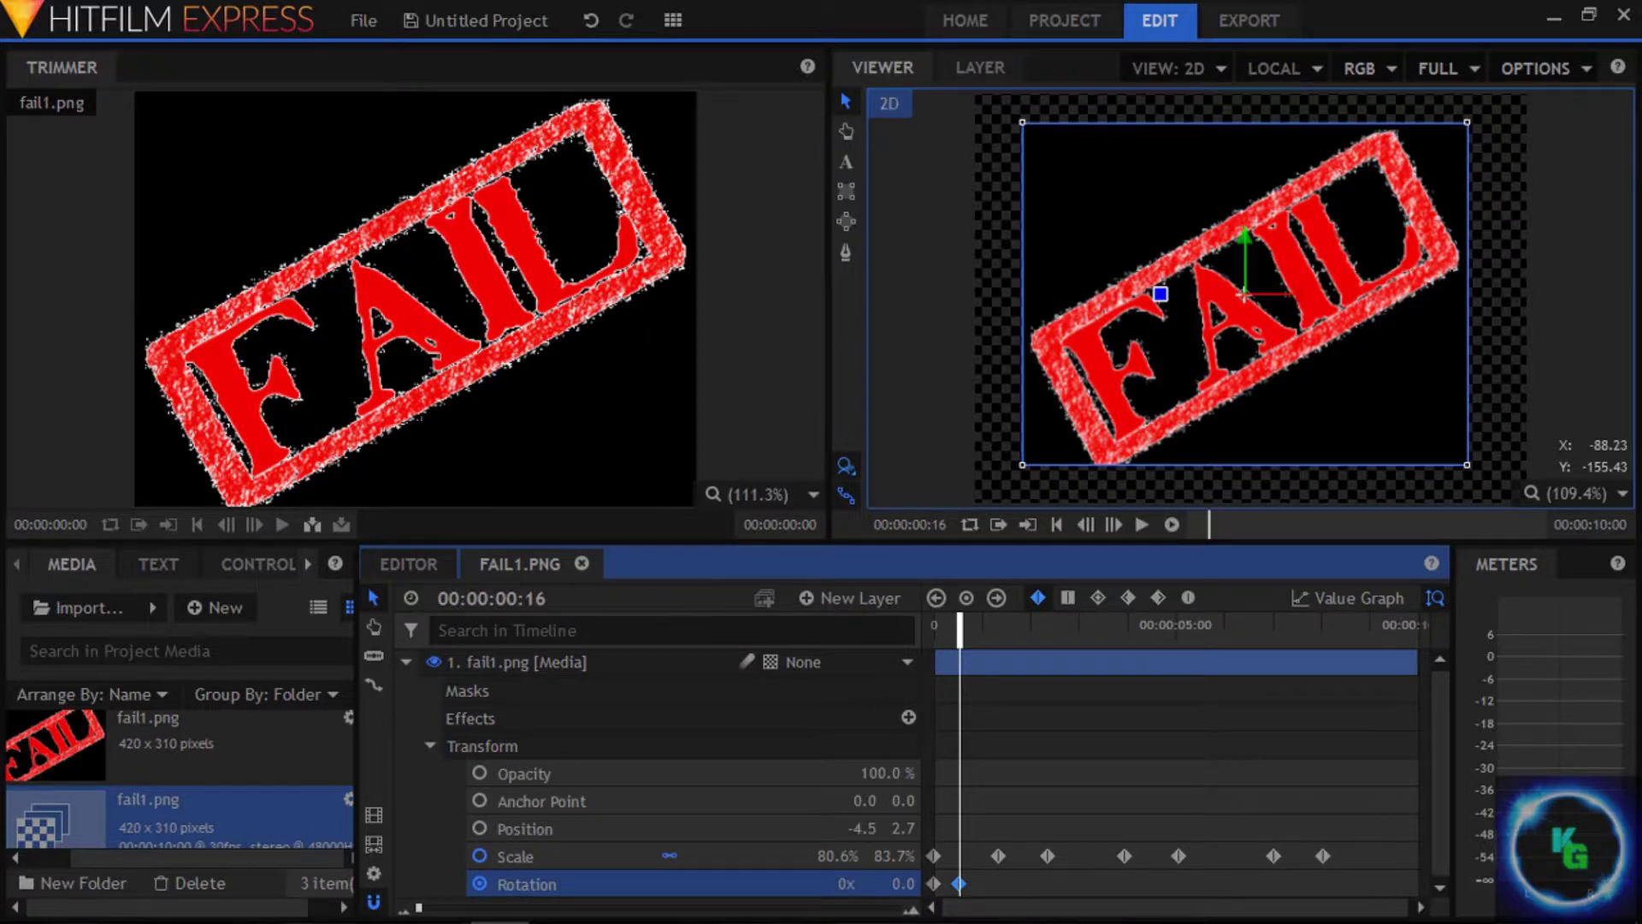
left_click_drag(903, 883, 1058, 883)
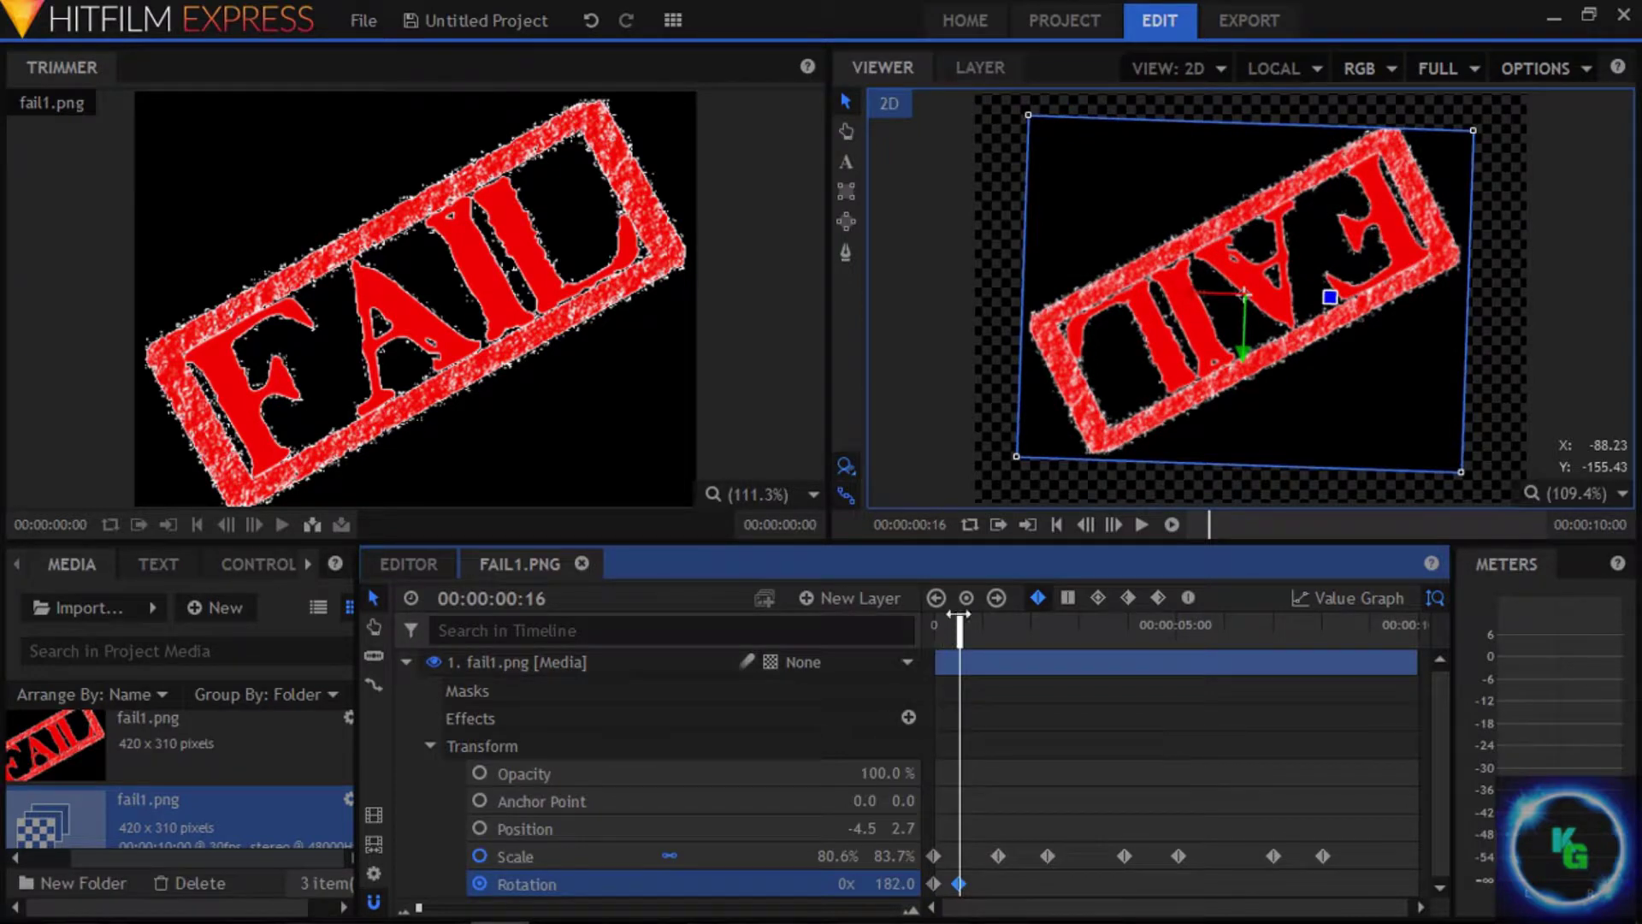
Step: Continue the spin with Rotation keyframes from 1x 2.0 at 00:00:01:15 through the rest of the layer, ending on 5x 359.0 at 00:00:09:24
left_click_drag(957, 626, 1007, 662)
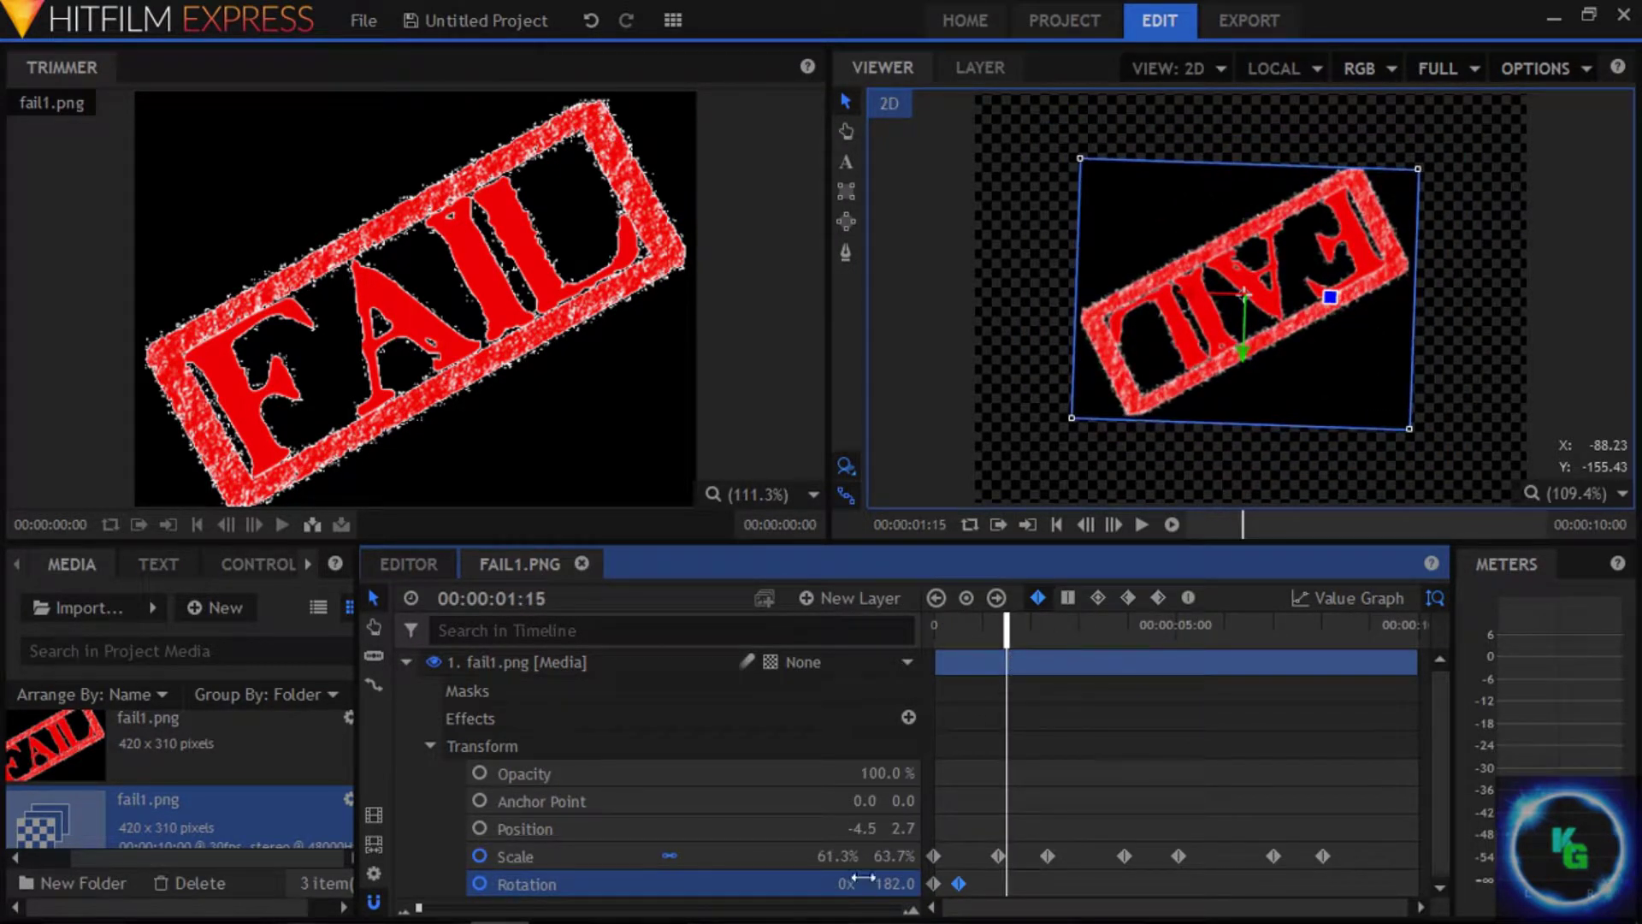
mouse_move(894, 883)
left_mouse_down()
mouse_move(953, 883)
mouse_move(886, 882)
left_mouse_up()
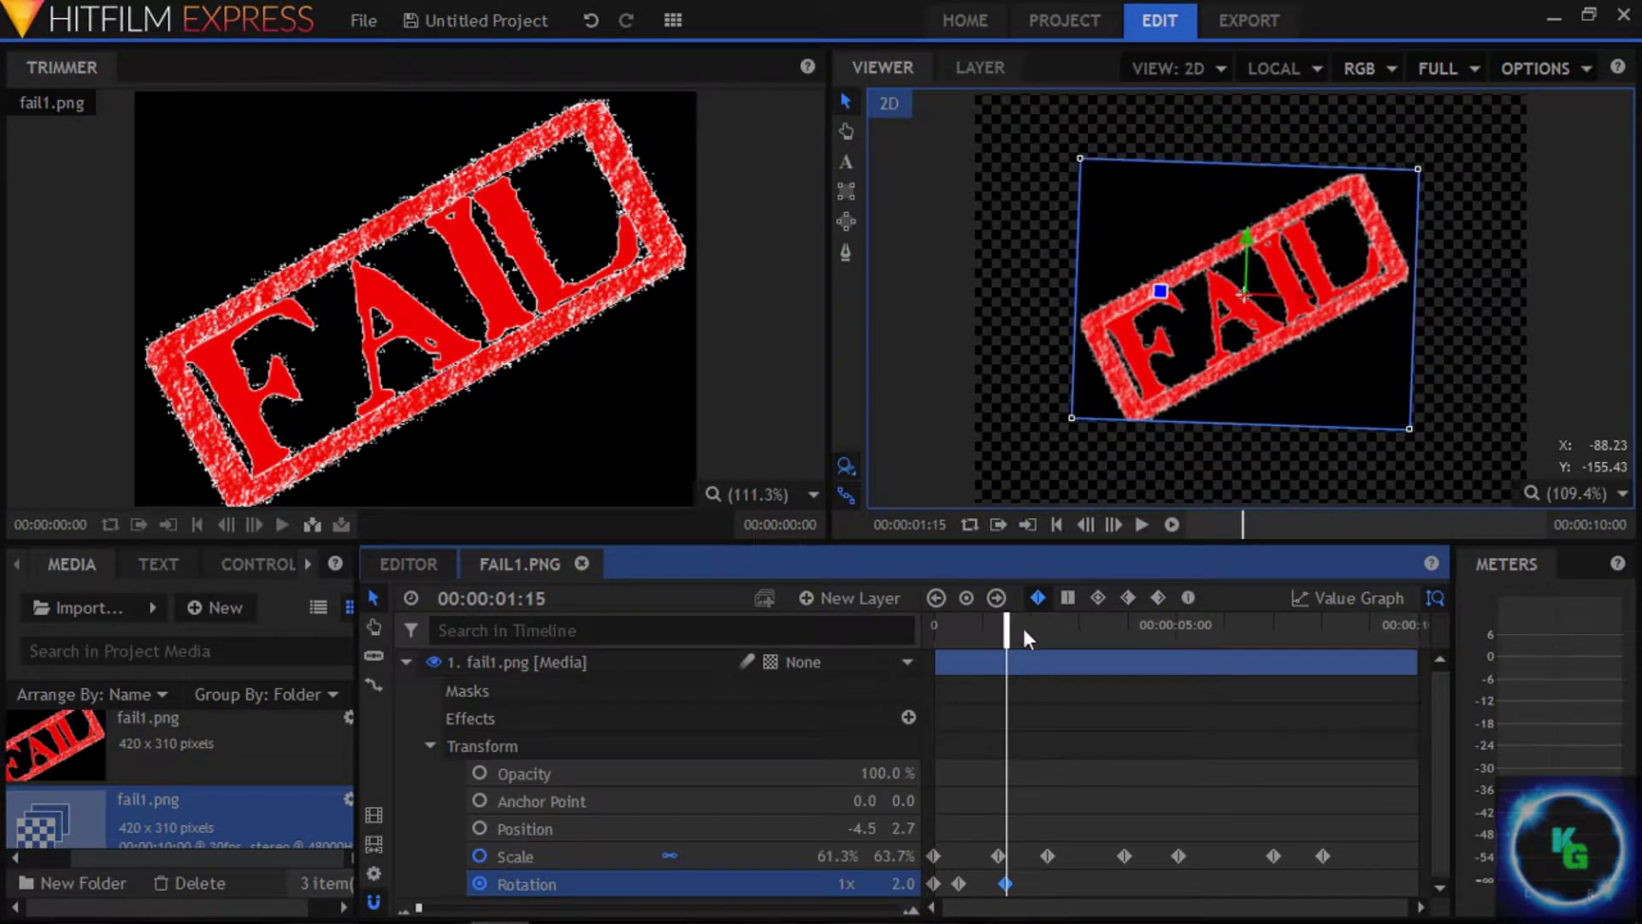
left_click_drag(1025, 632, 1037, 615)
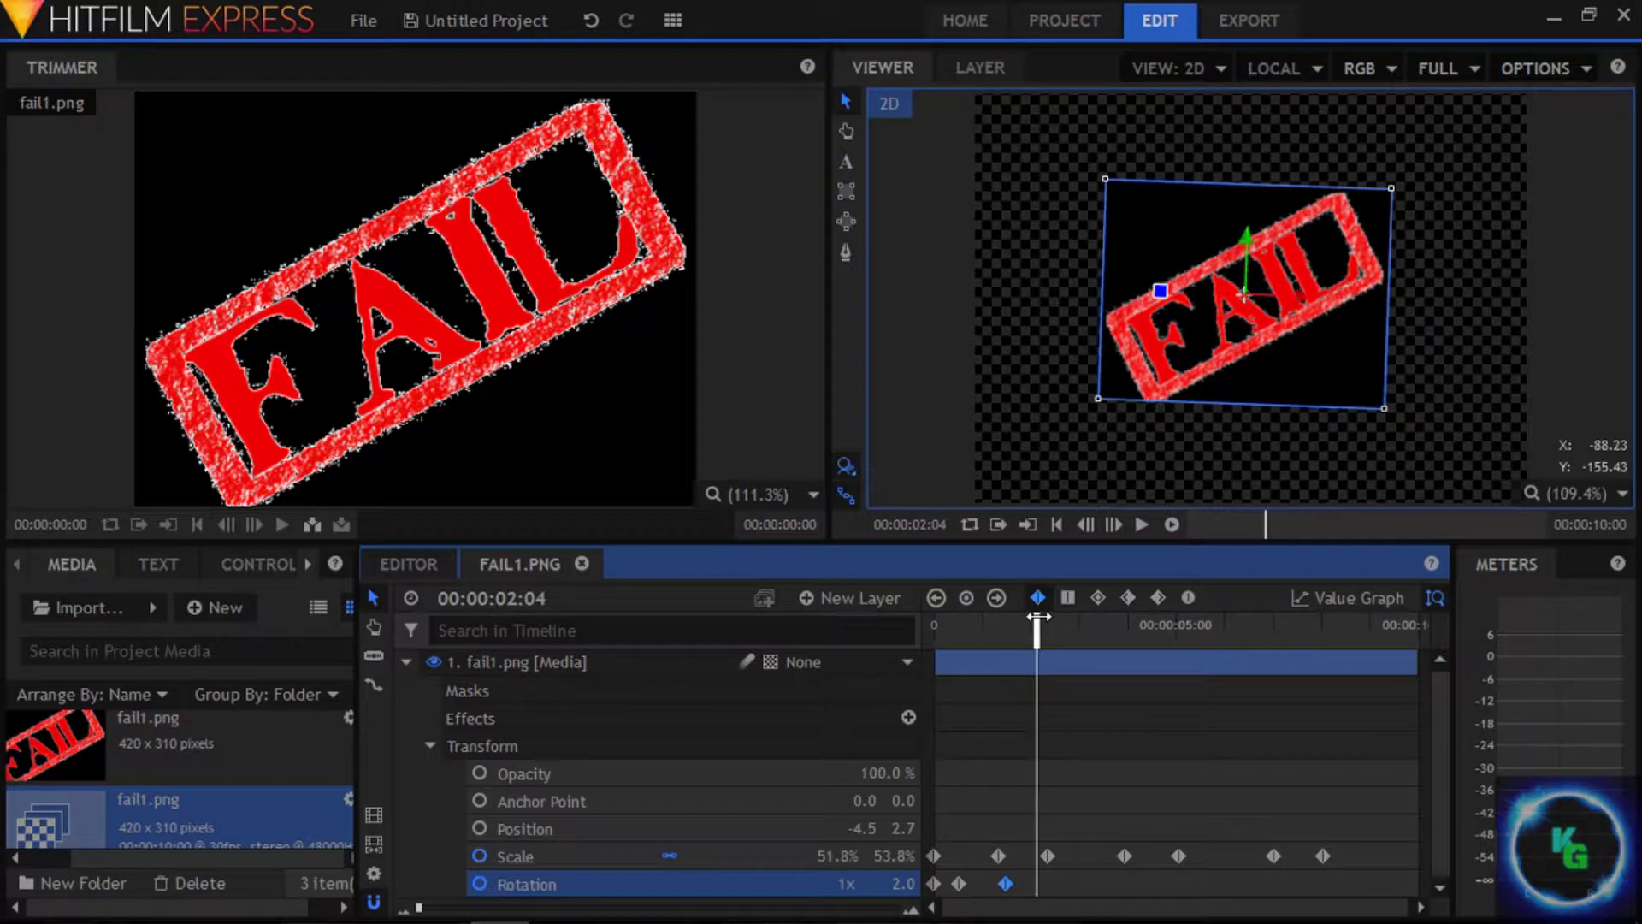
left_click_drag(885, 883, 996, 883)
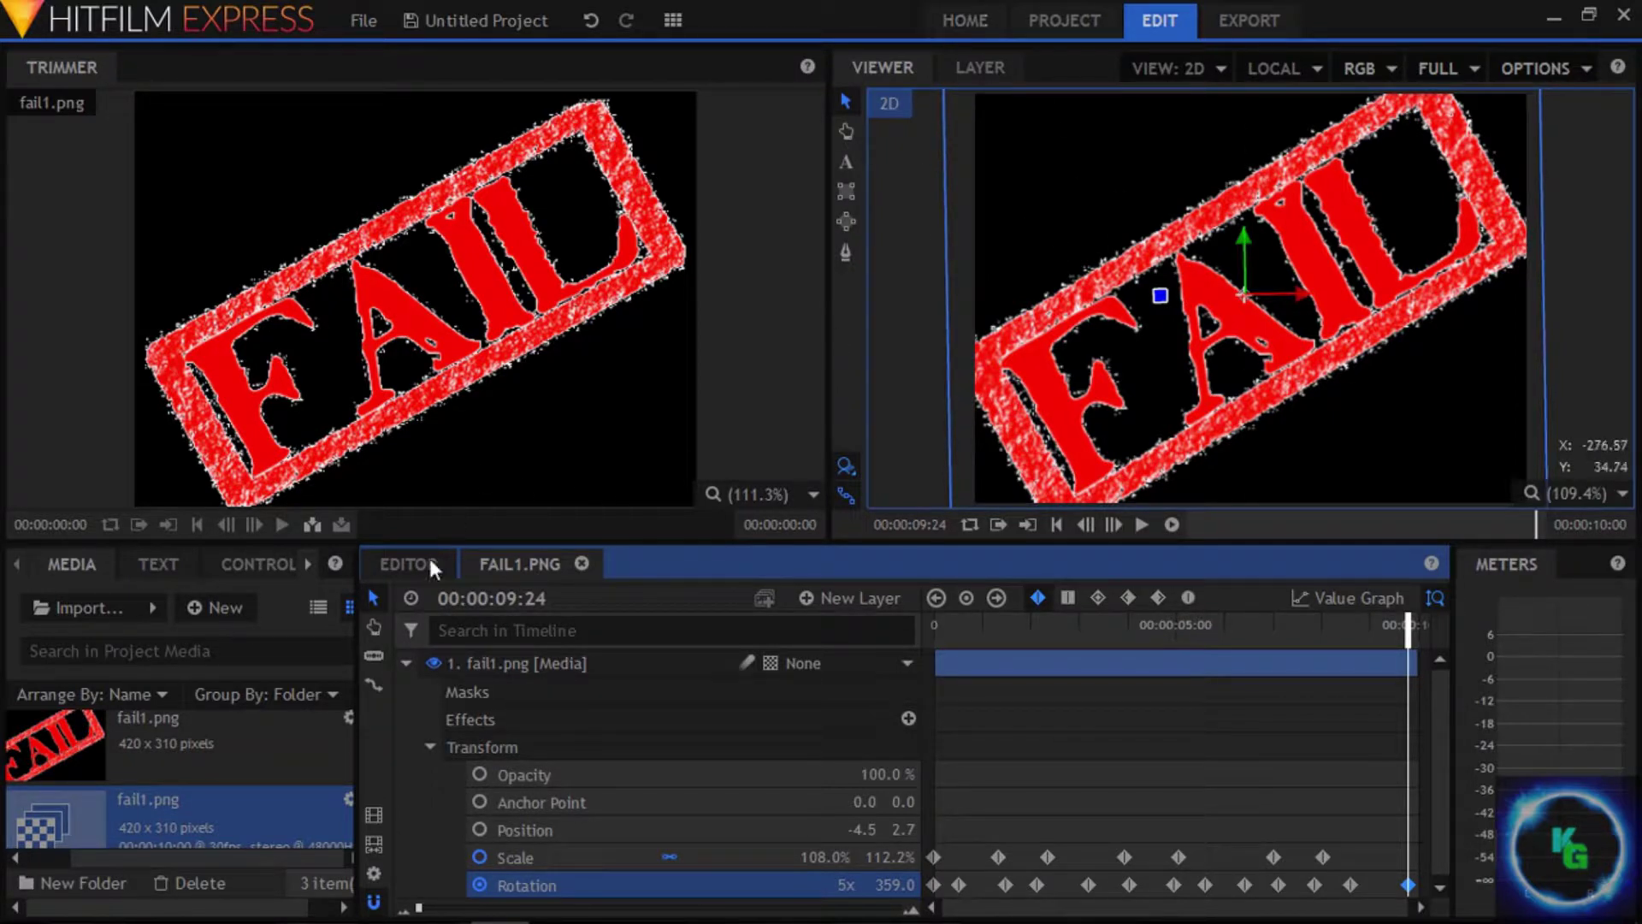
Step: Scrub through the fail1.png composite shot on the editor timeline to check its animation over the gameplay
left_click(408, 563)
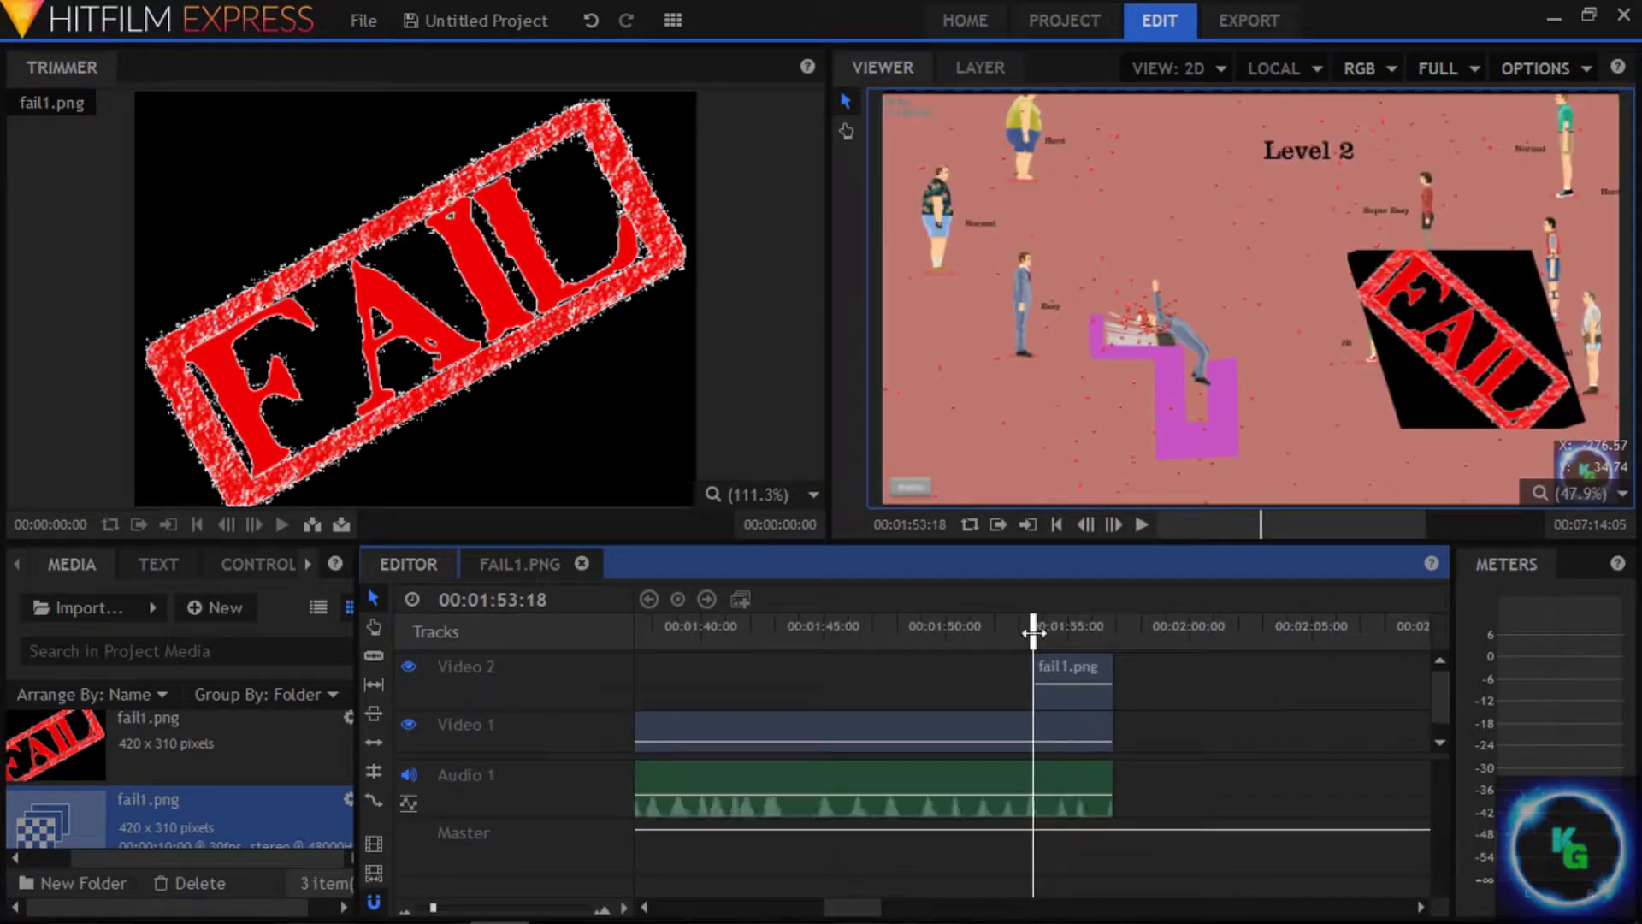
mouse_move(1033, 631)
left_mouse_down()
mouse_move(1105, 626)
mouse_move(1036, 631)
mouse_move(1064, 624)
left_mouse_up()
Step: In the fail1.png composite shot, reposition the FAIL image to about -5.4, 20.1
left_click(579, 561)
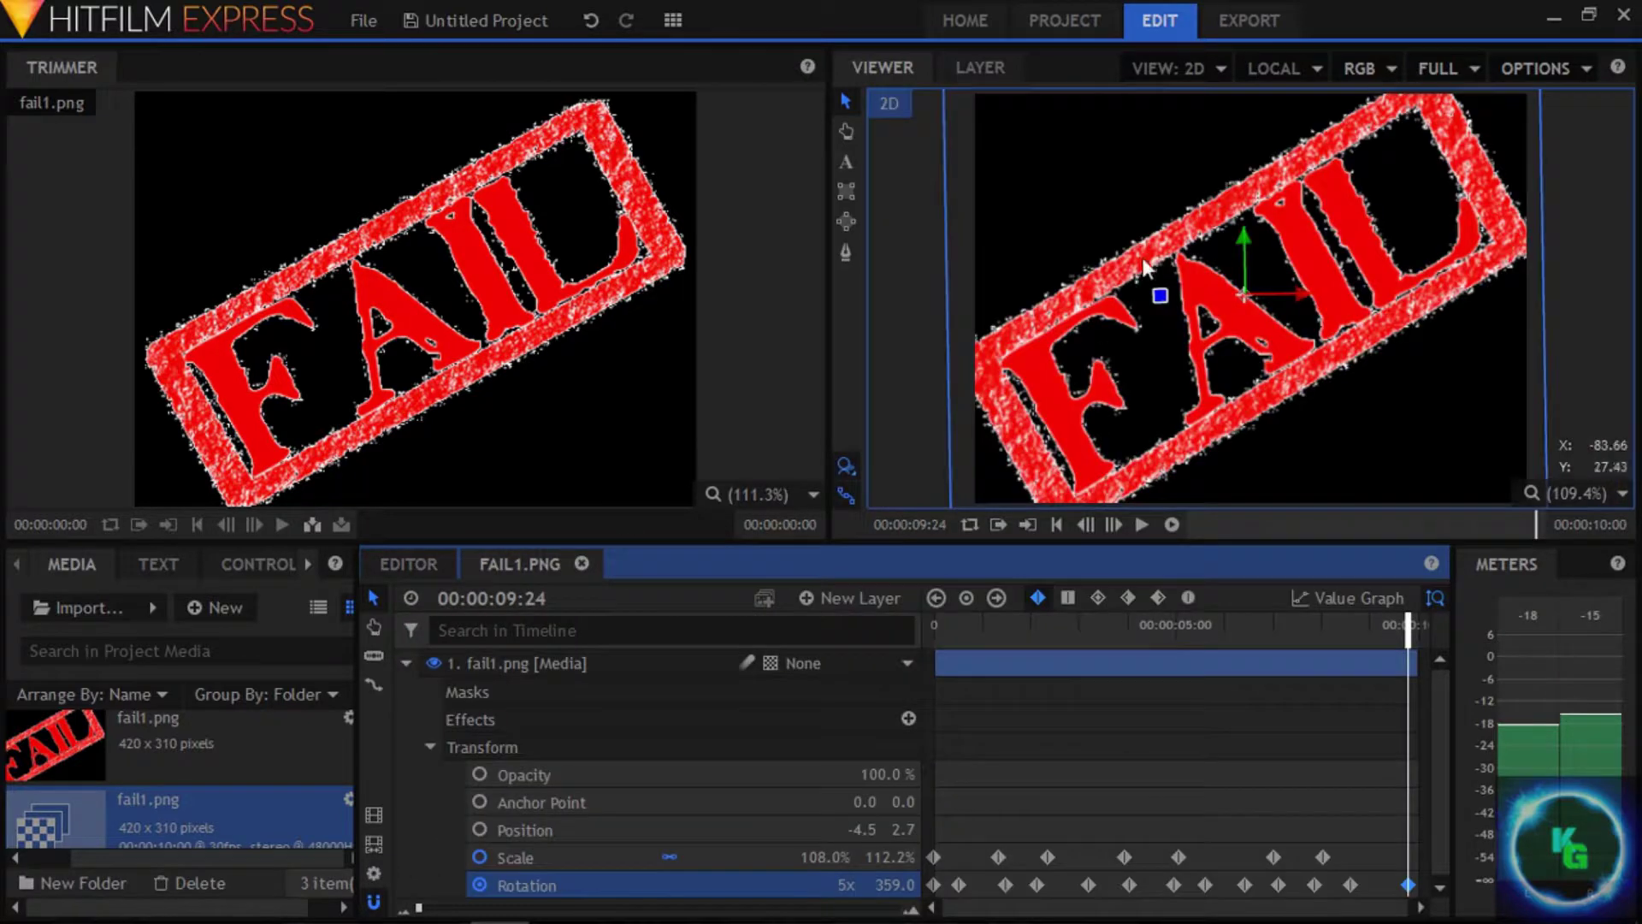
left_click_drag(975, 128, 1049, 211)
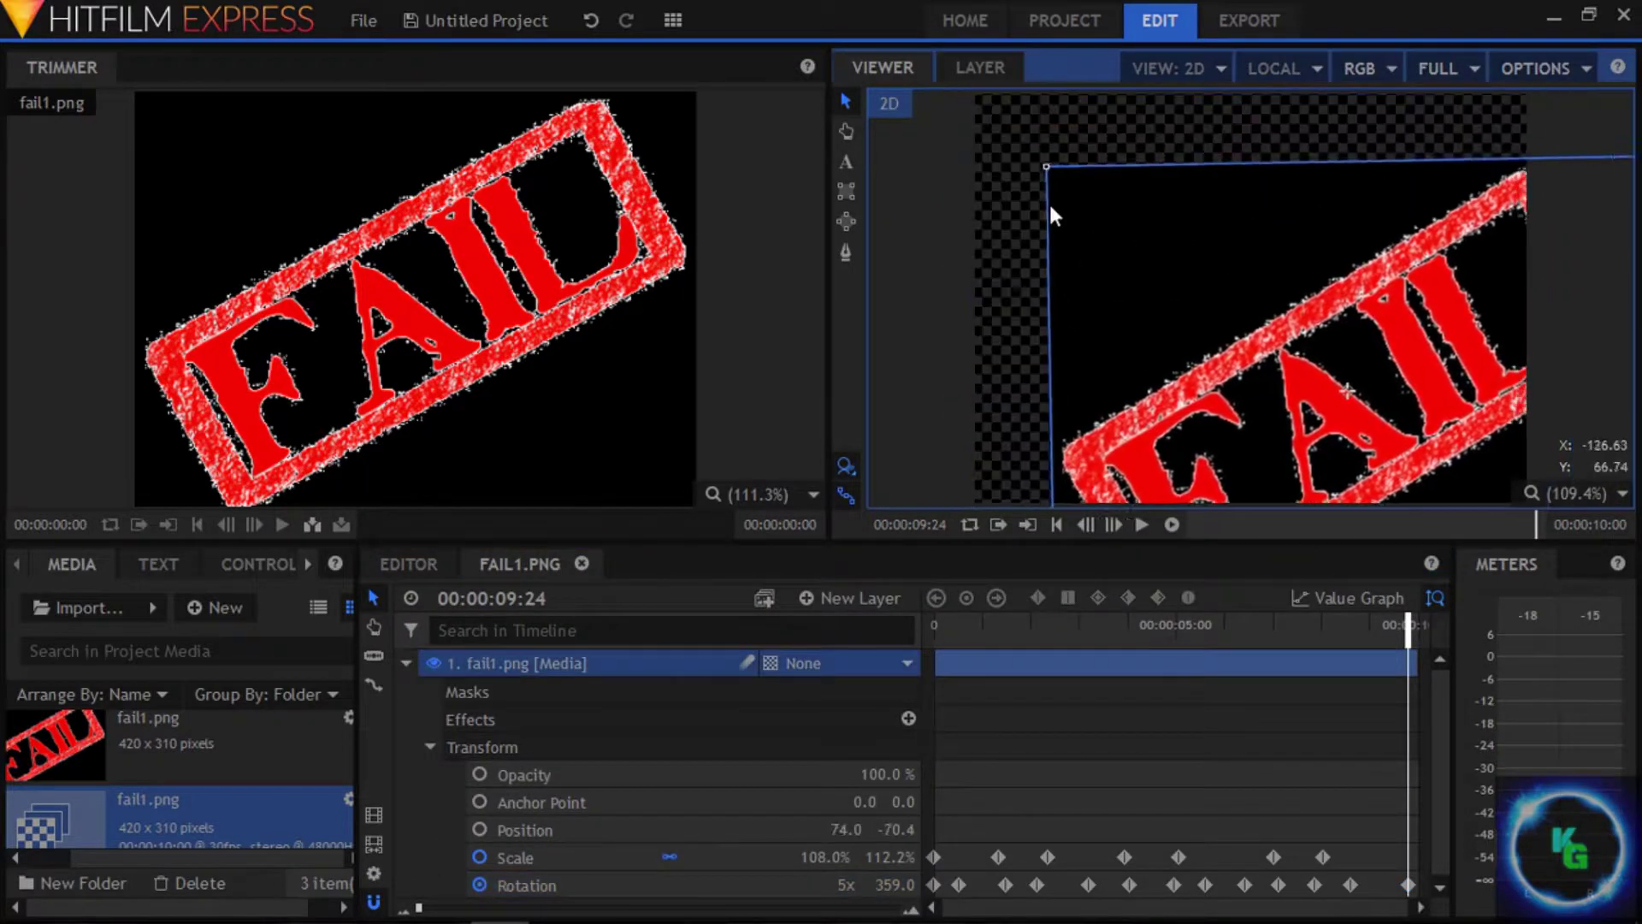
left_click_drag(1148, 294, 1070, 182)
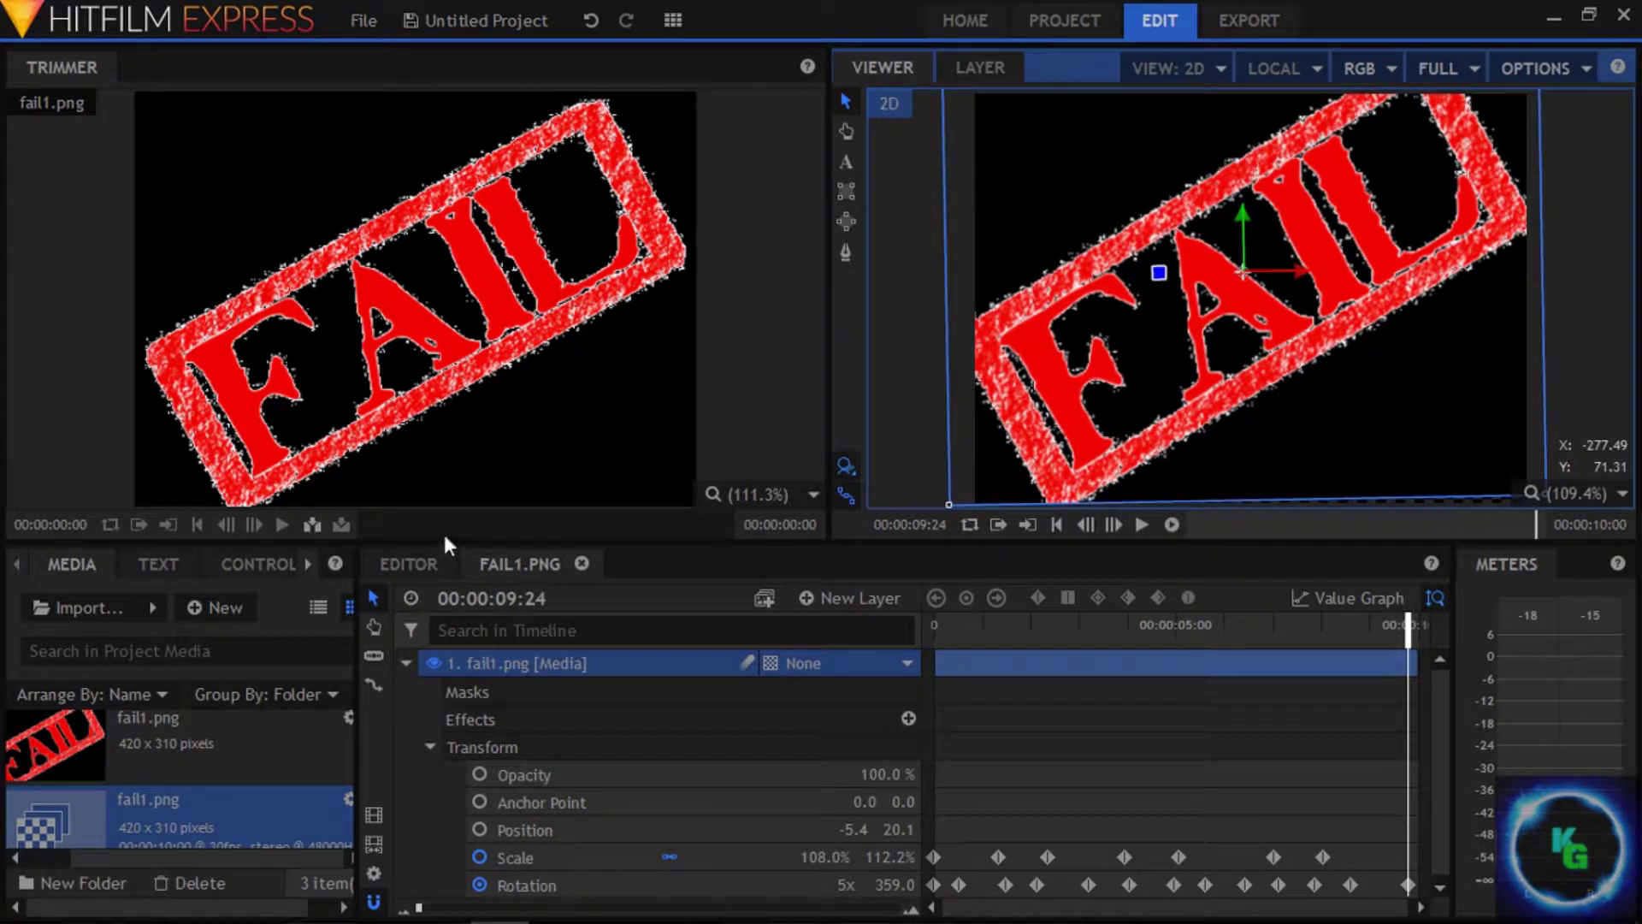
Step: On the editor timeline, move the fail1.png overlay from the gameplay's right side to near the centre of the picture
left_click(423, 558)
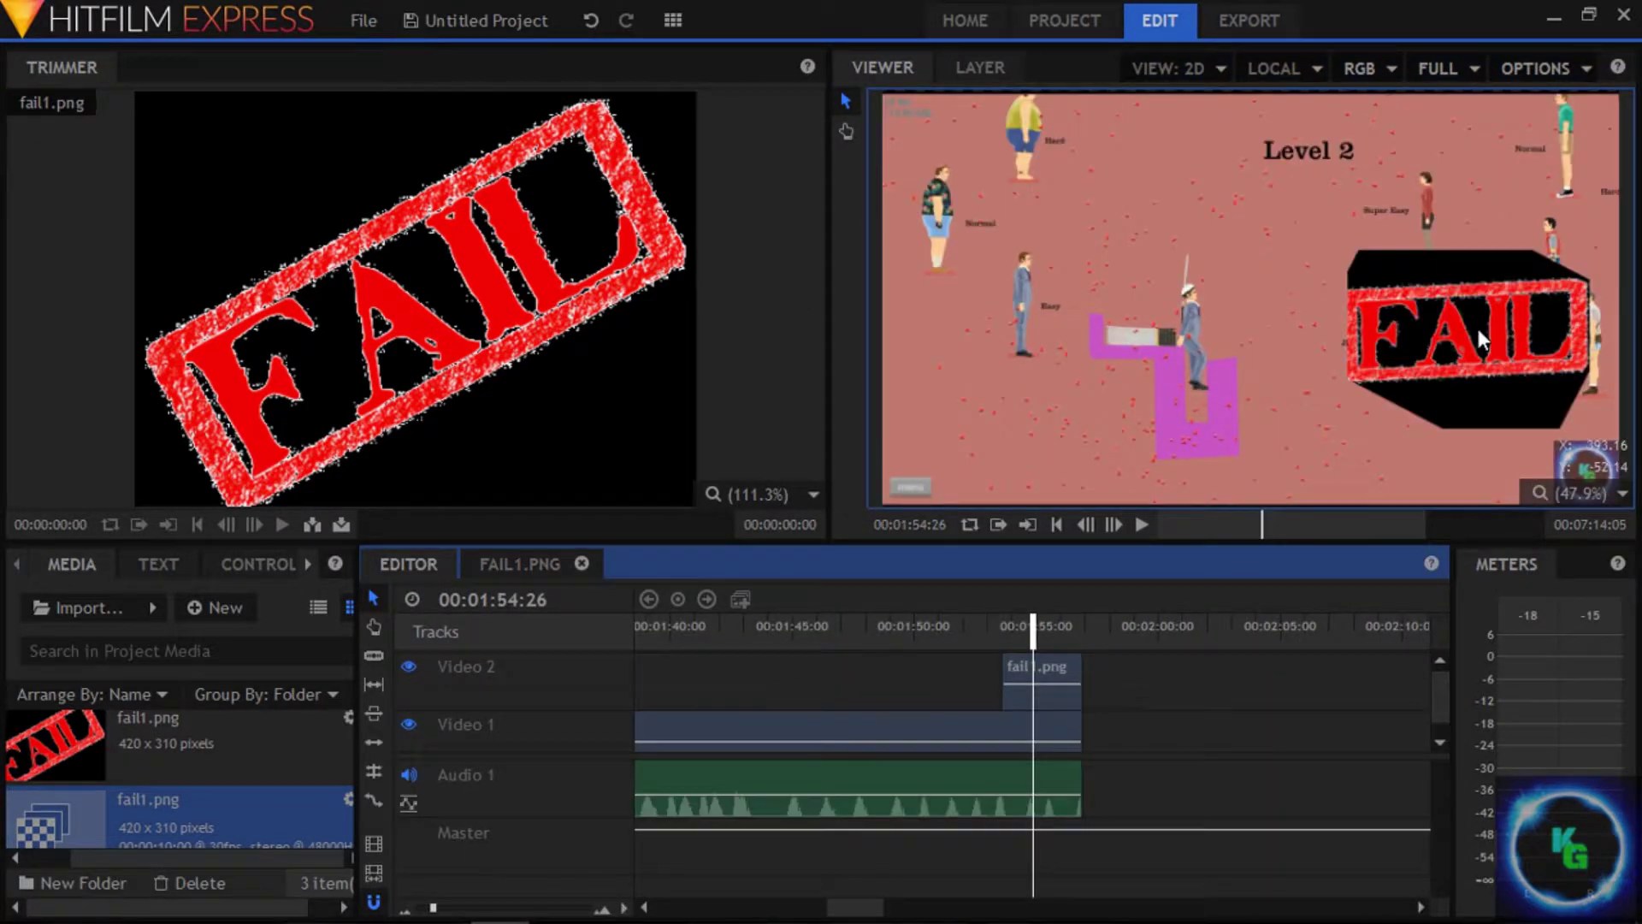
left_click(1407, 303)
left_click_drag(1407, 299, 1518, 333)
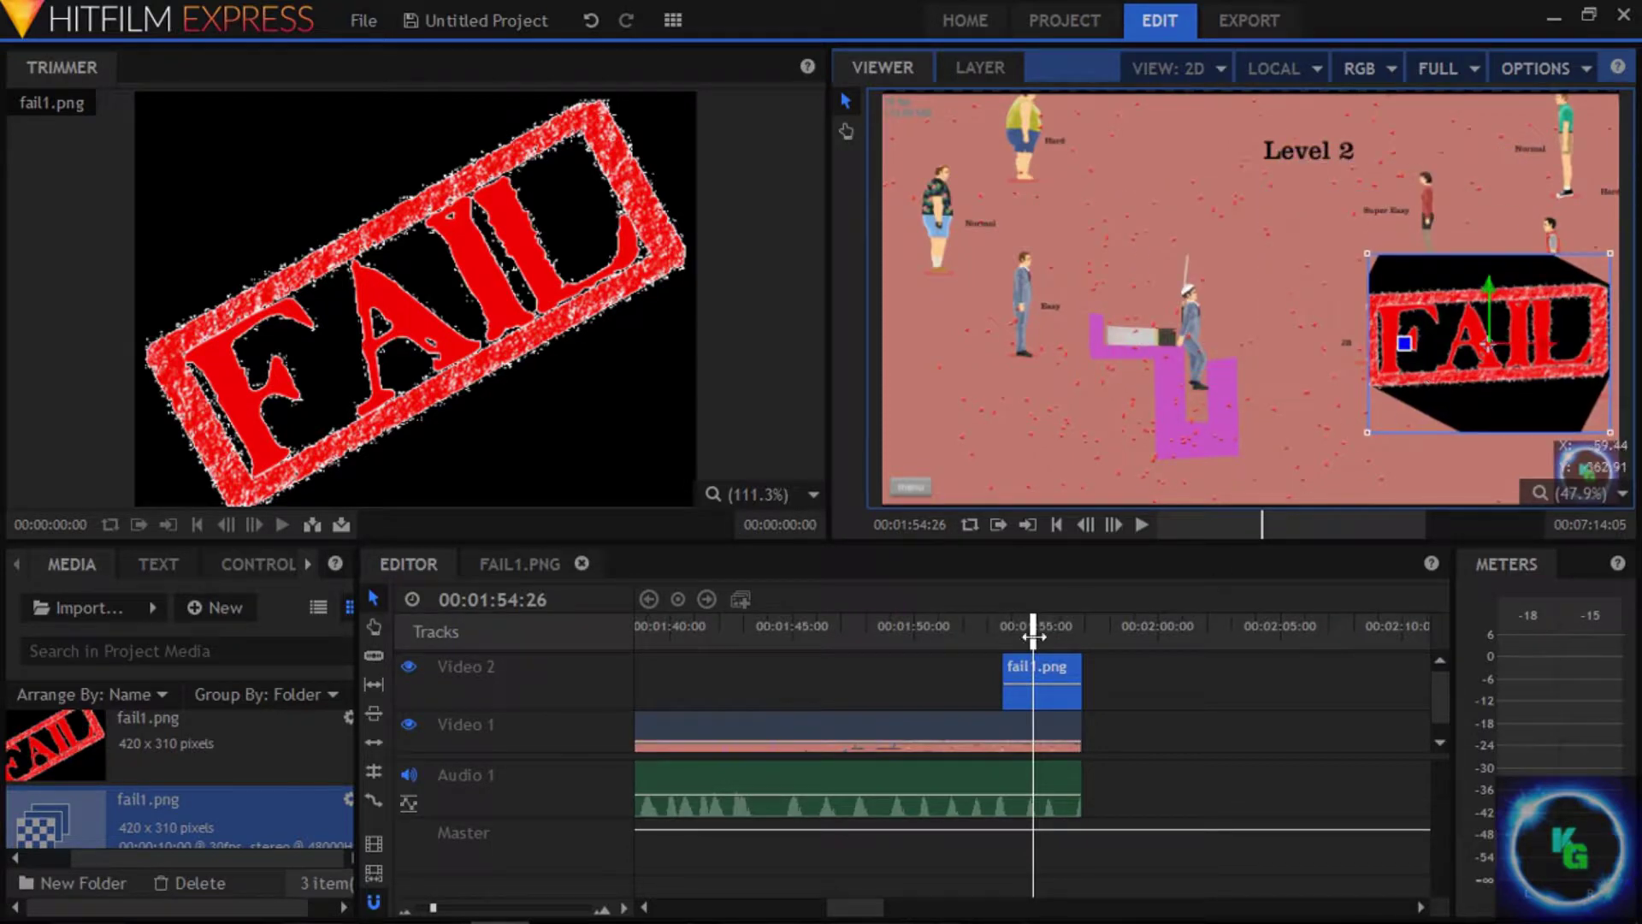
left_click_drag(1035, 631, 1066, 614)
left_click_drag(1466, 326, 1245, 243)
left_click(1134, 164)
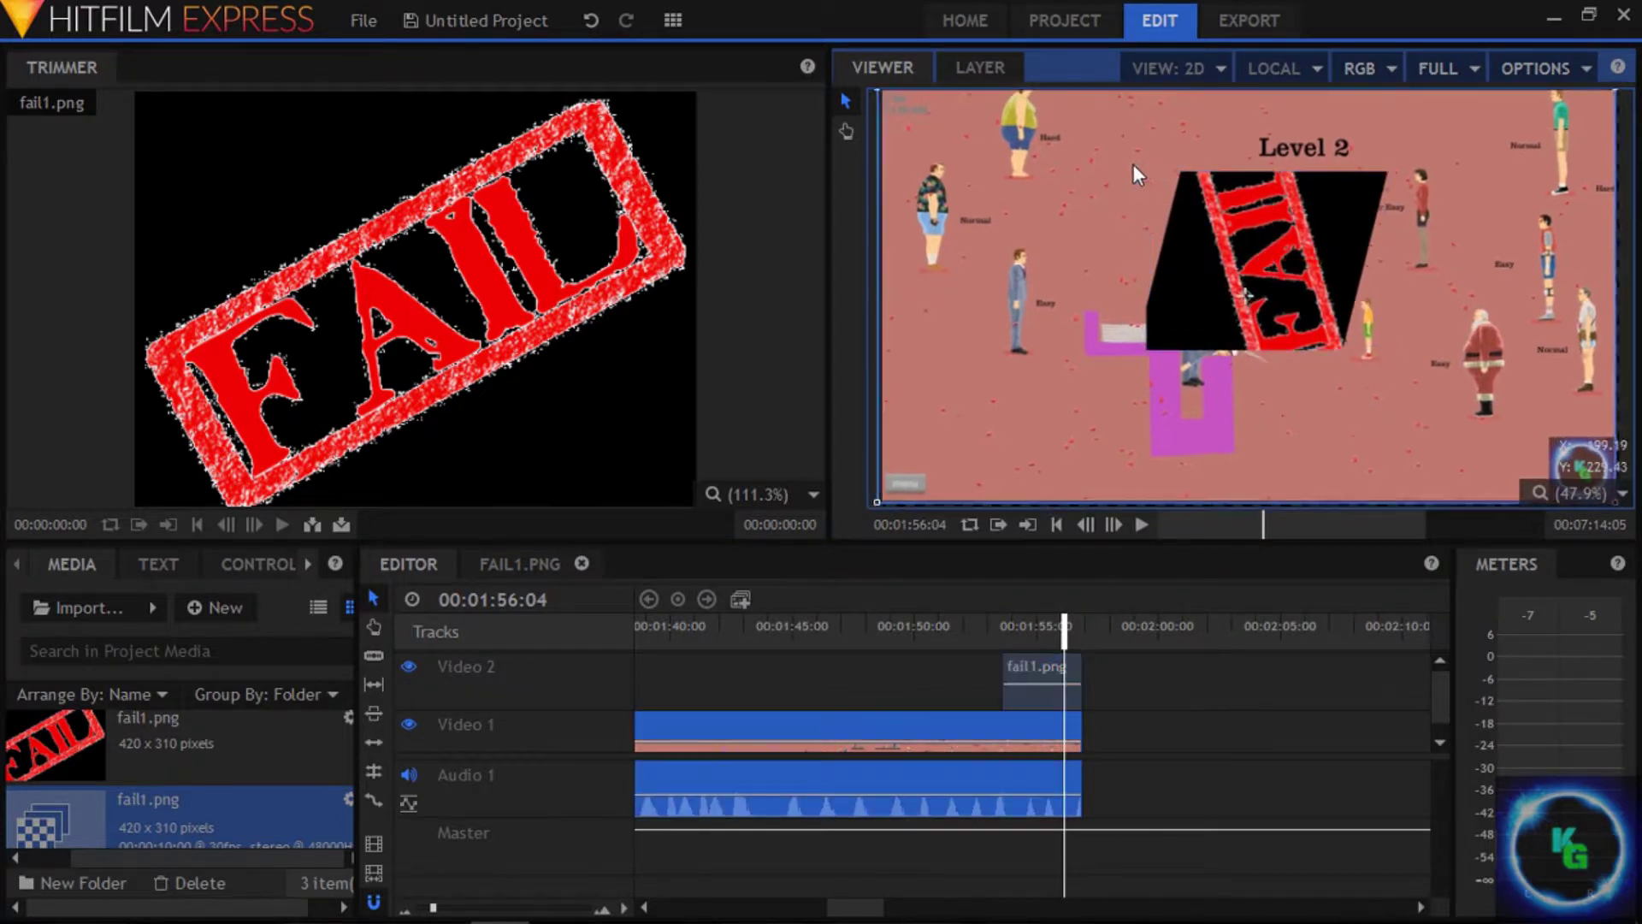
Step: Select the fail1.png overlay, resize it to roughly its earlier size, and move it above the character, left of the Level 2 title
left_click_drag(1136, 176, 1138, 171)
left_click(1211, 229)
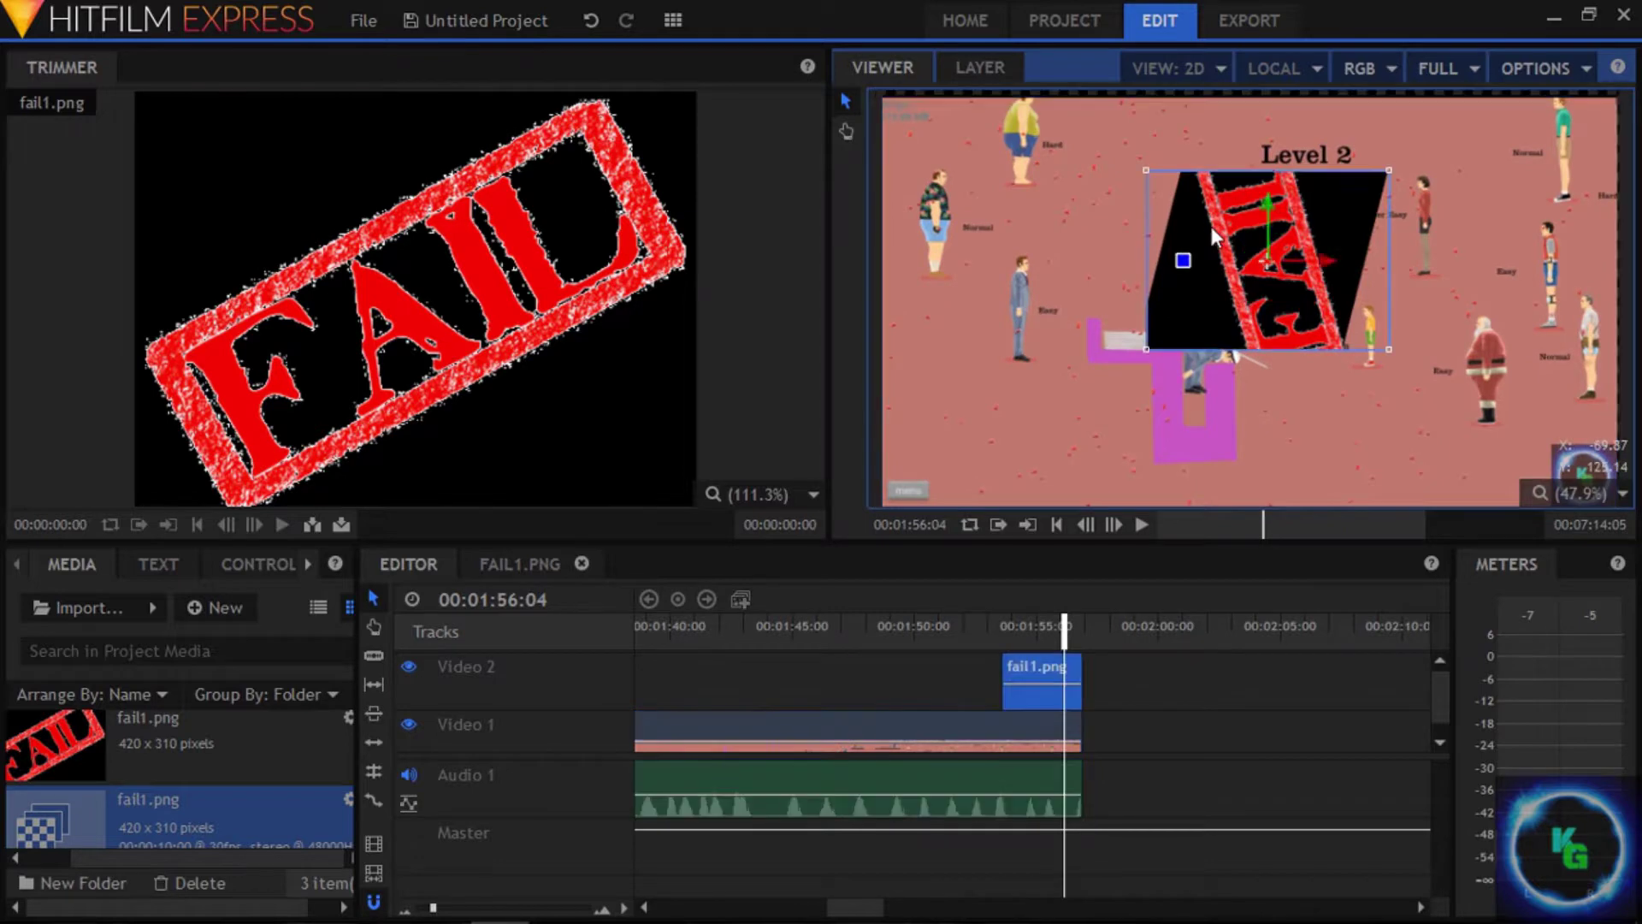
left_click_drag(1146, 168, 1116, 148)
left_click_drag(1061, 643, 1005, 638)
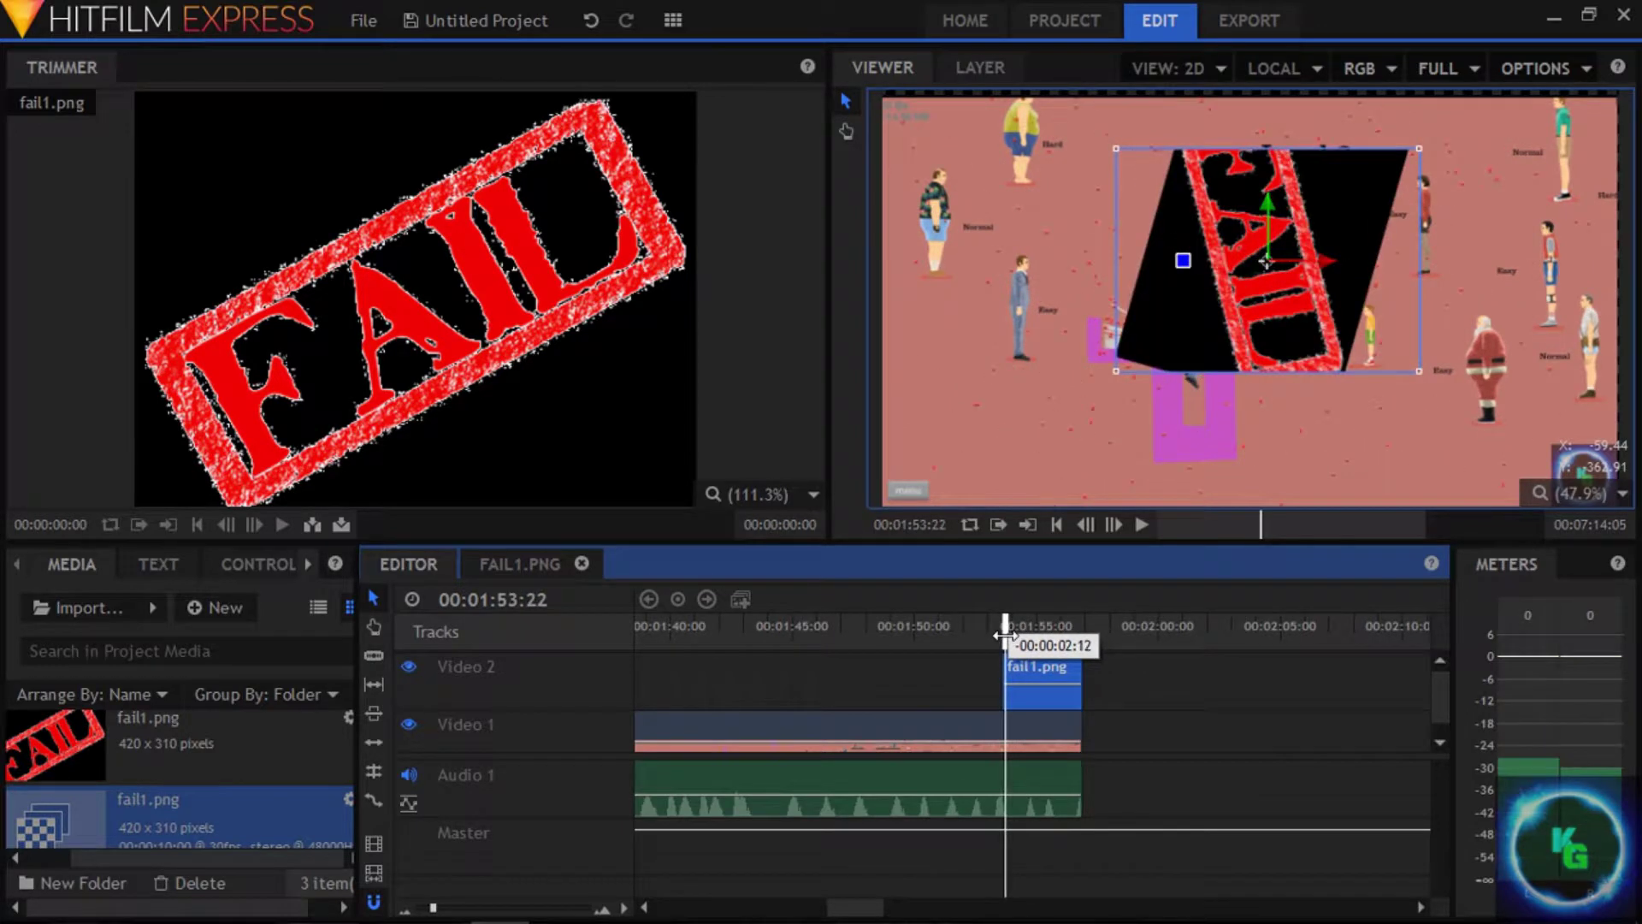
left_click_drag(1222, 282, 1202, 225)
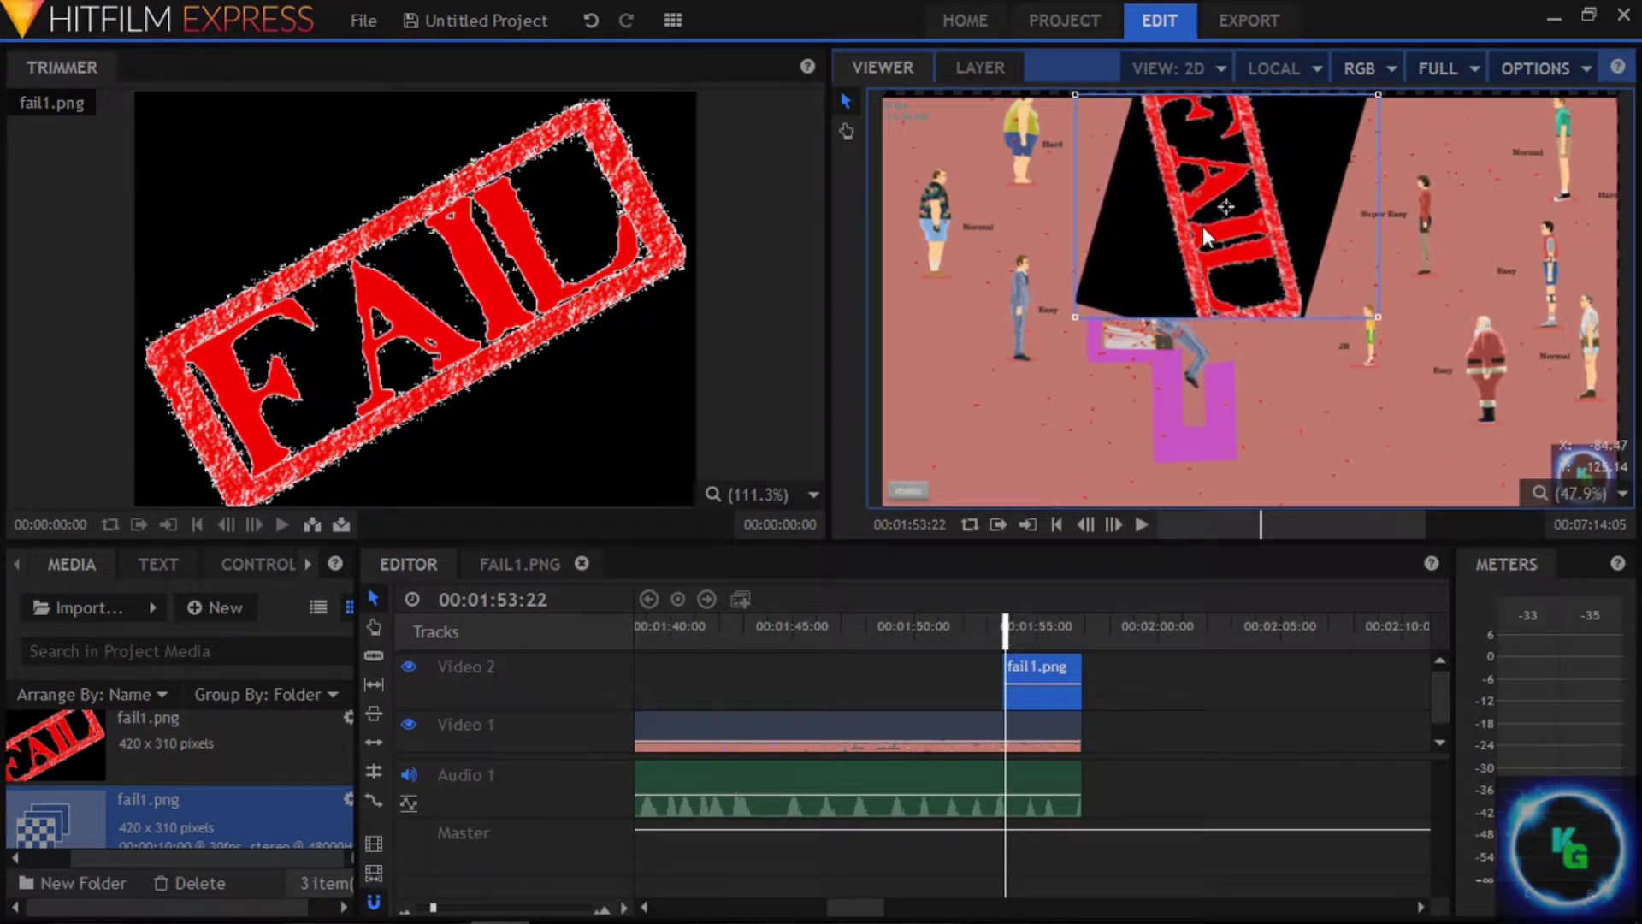
left_click_drag(1076, 318, 1105, 284)
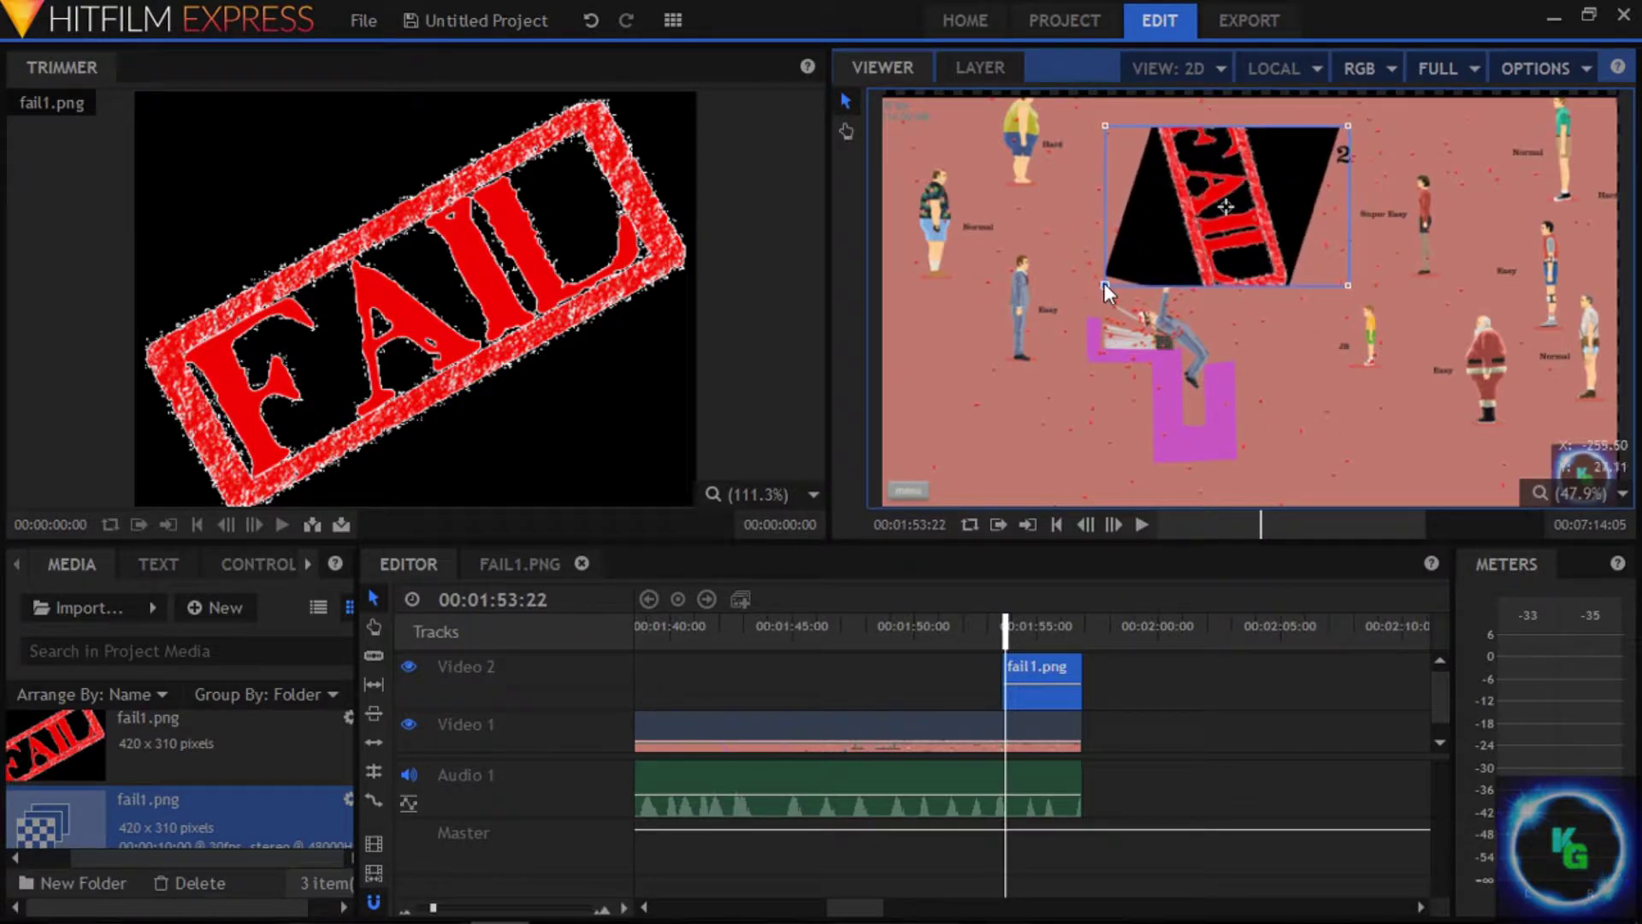
left_click_drag(1167, 235, 1153, 207)
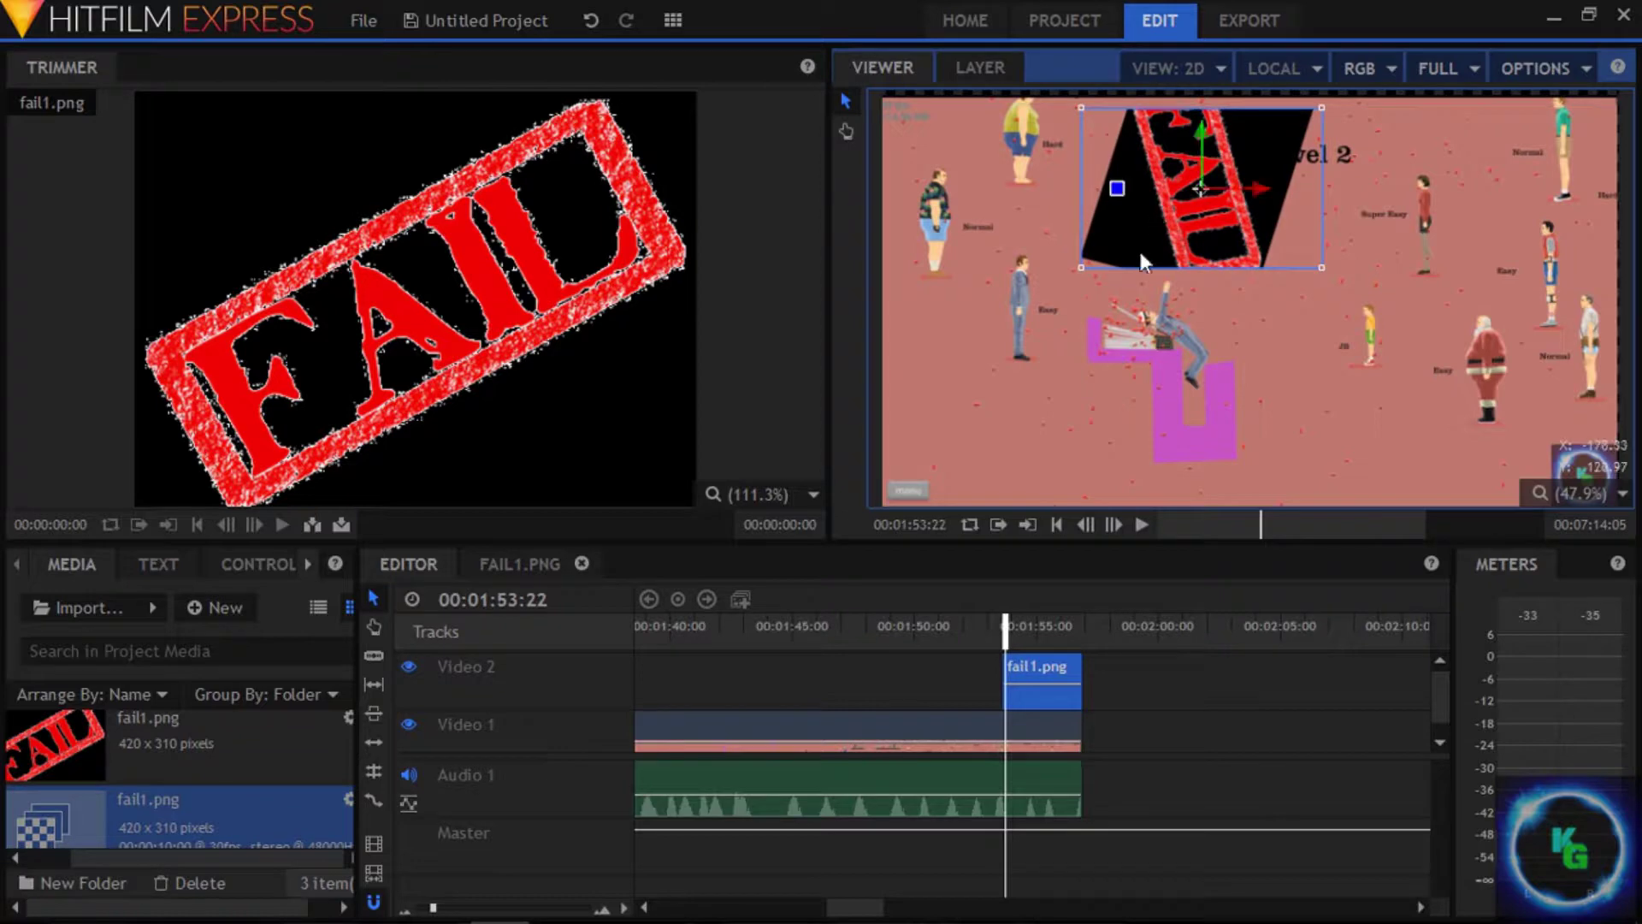
Step: Play the editor timeline from 00:01:52:05 through the end of the fail1.png clip to check the overlay
left_click_drag(1006, 625, 969, 625)
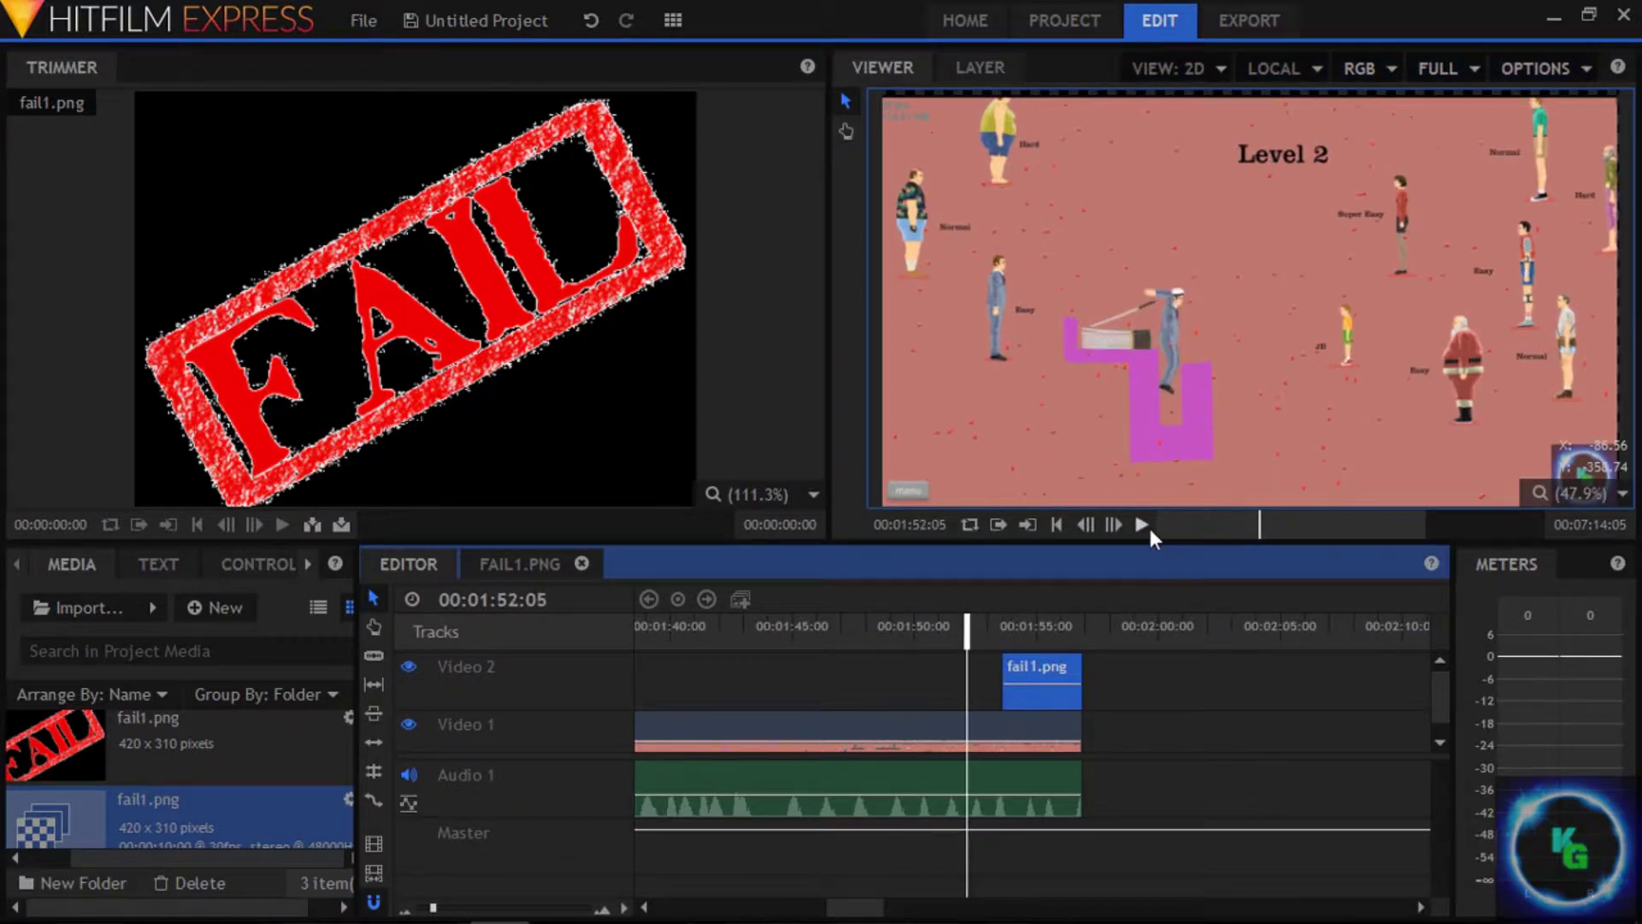
left_click(1146, 525)
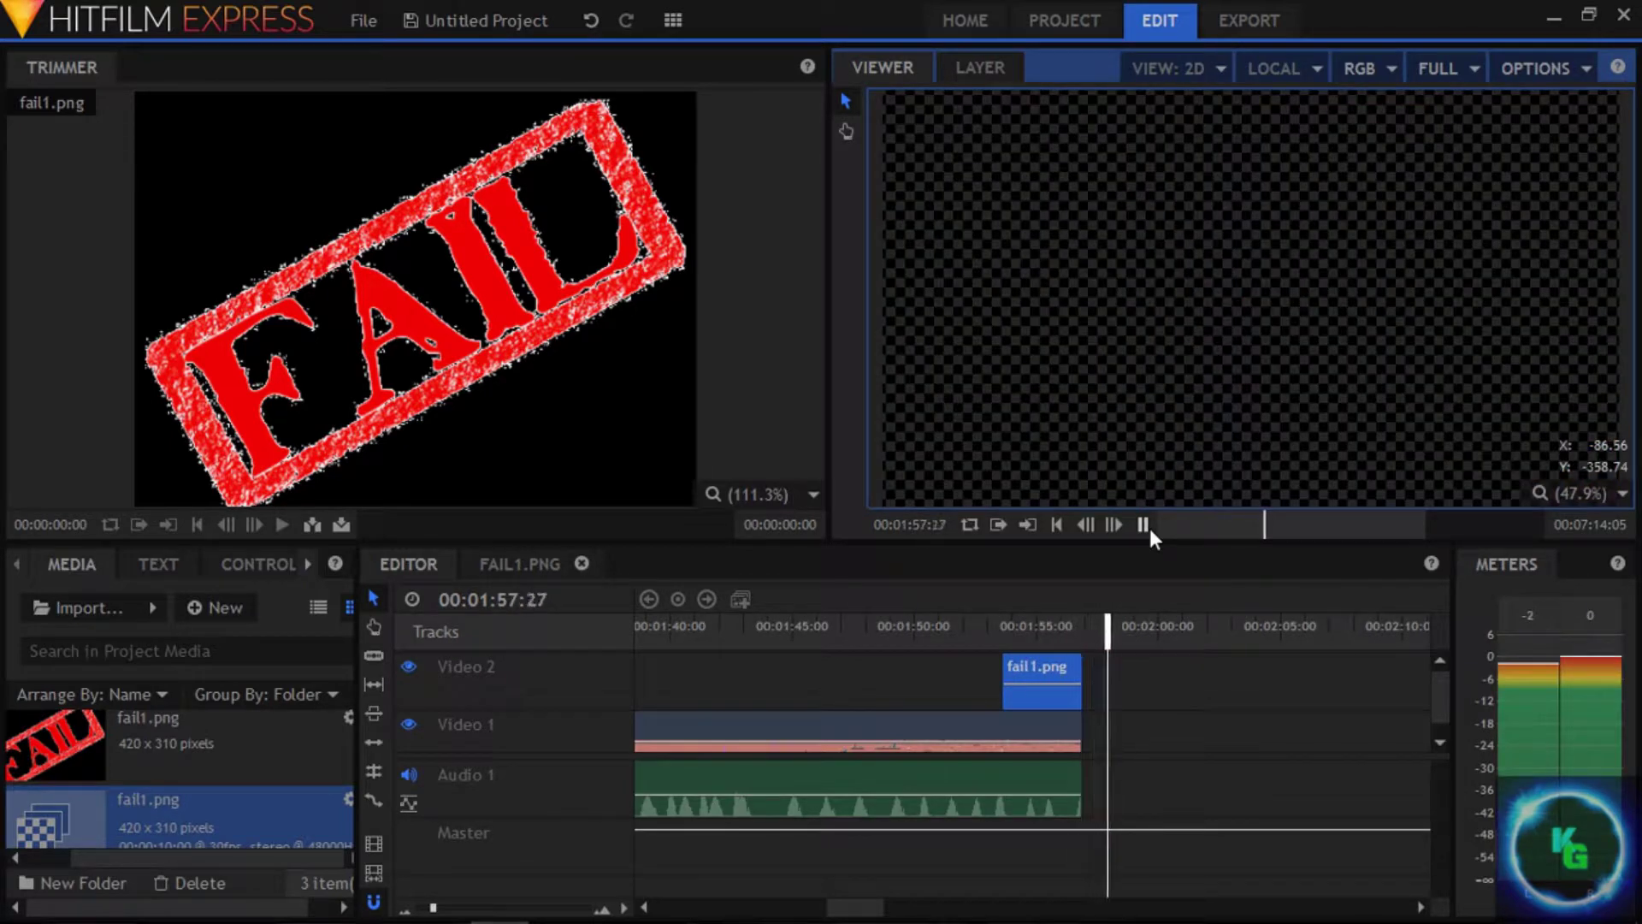
left_click(1147, 525)
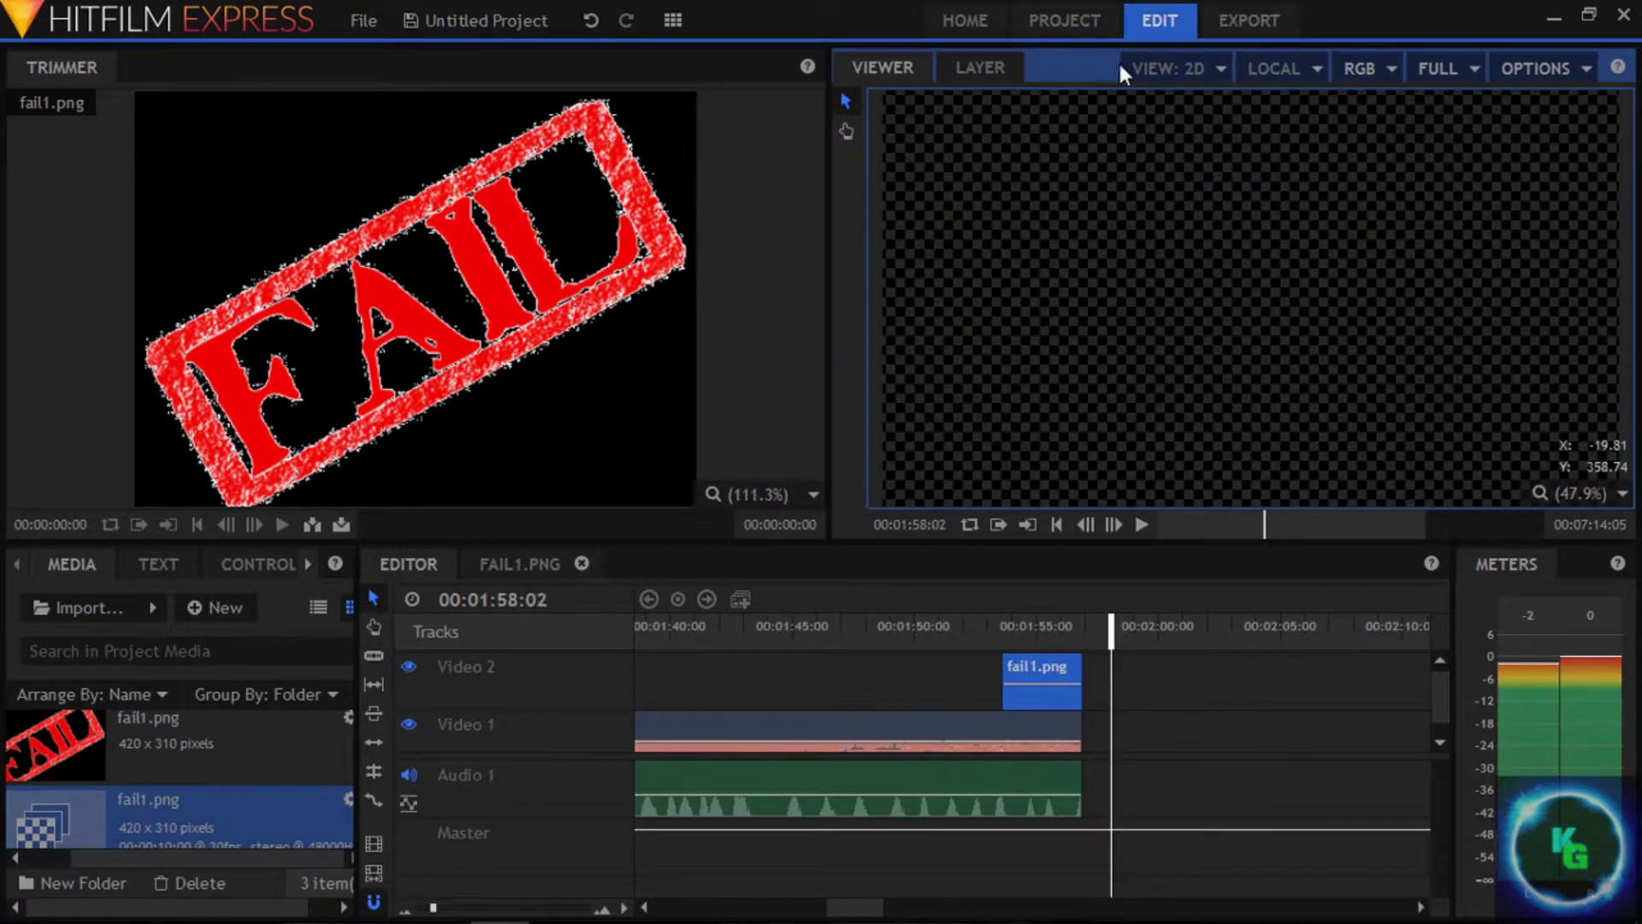
Step: In the fail1.png composite shot, remove the last Rotation keyframe at 00:00:09:24
left_click(603, 564)
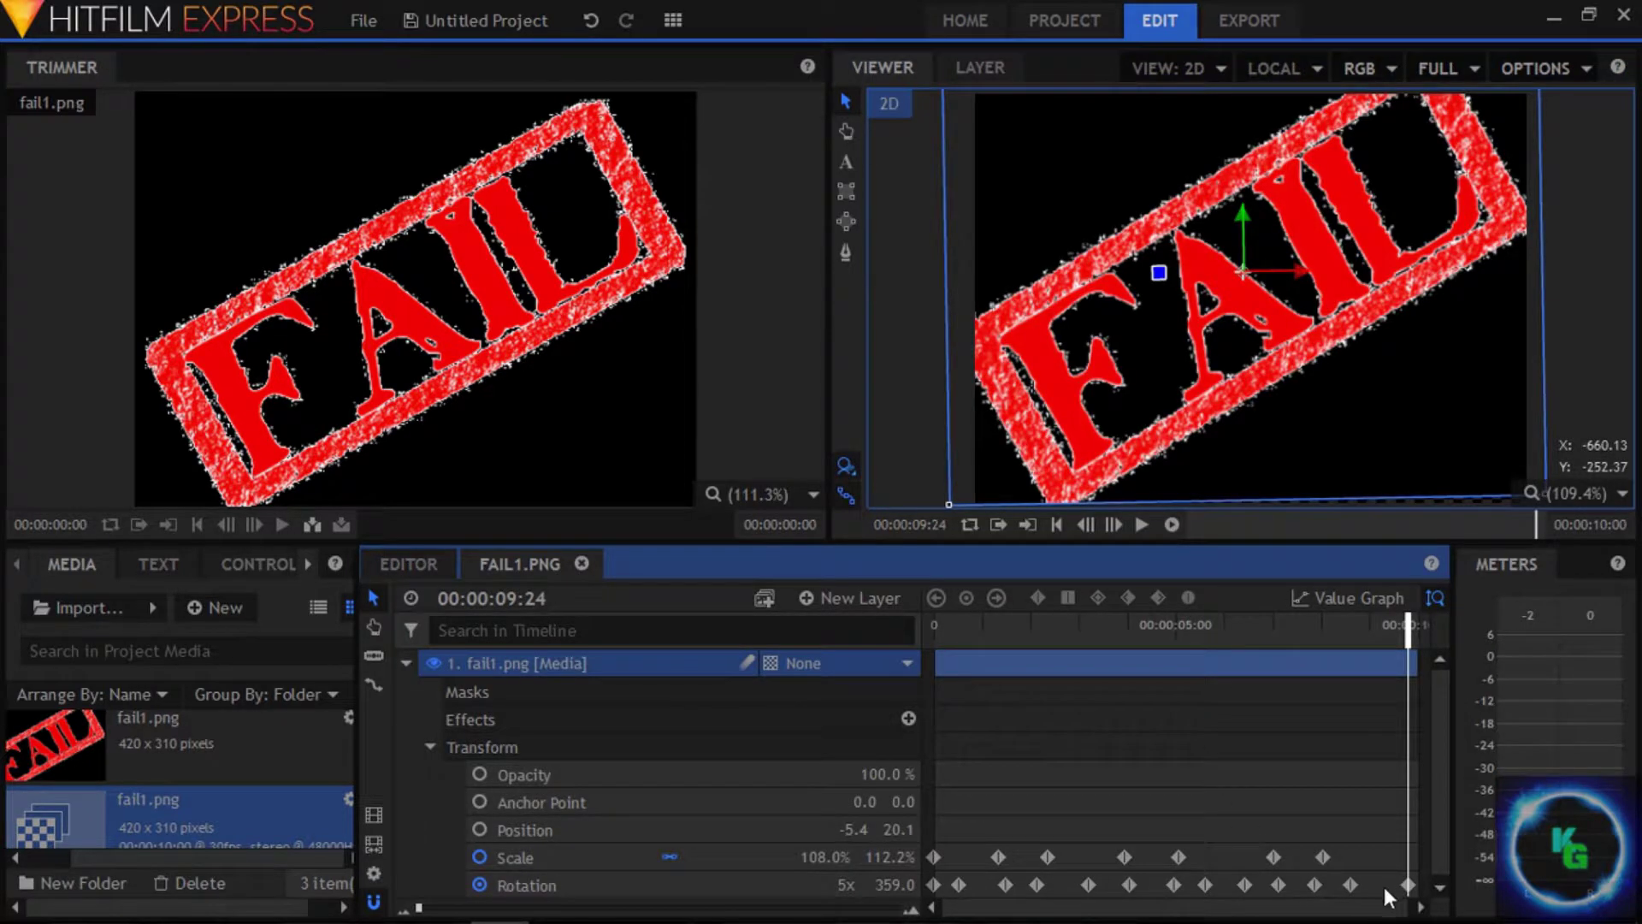
left_click(1407, 884)
right_click(1407, 884)
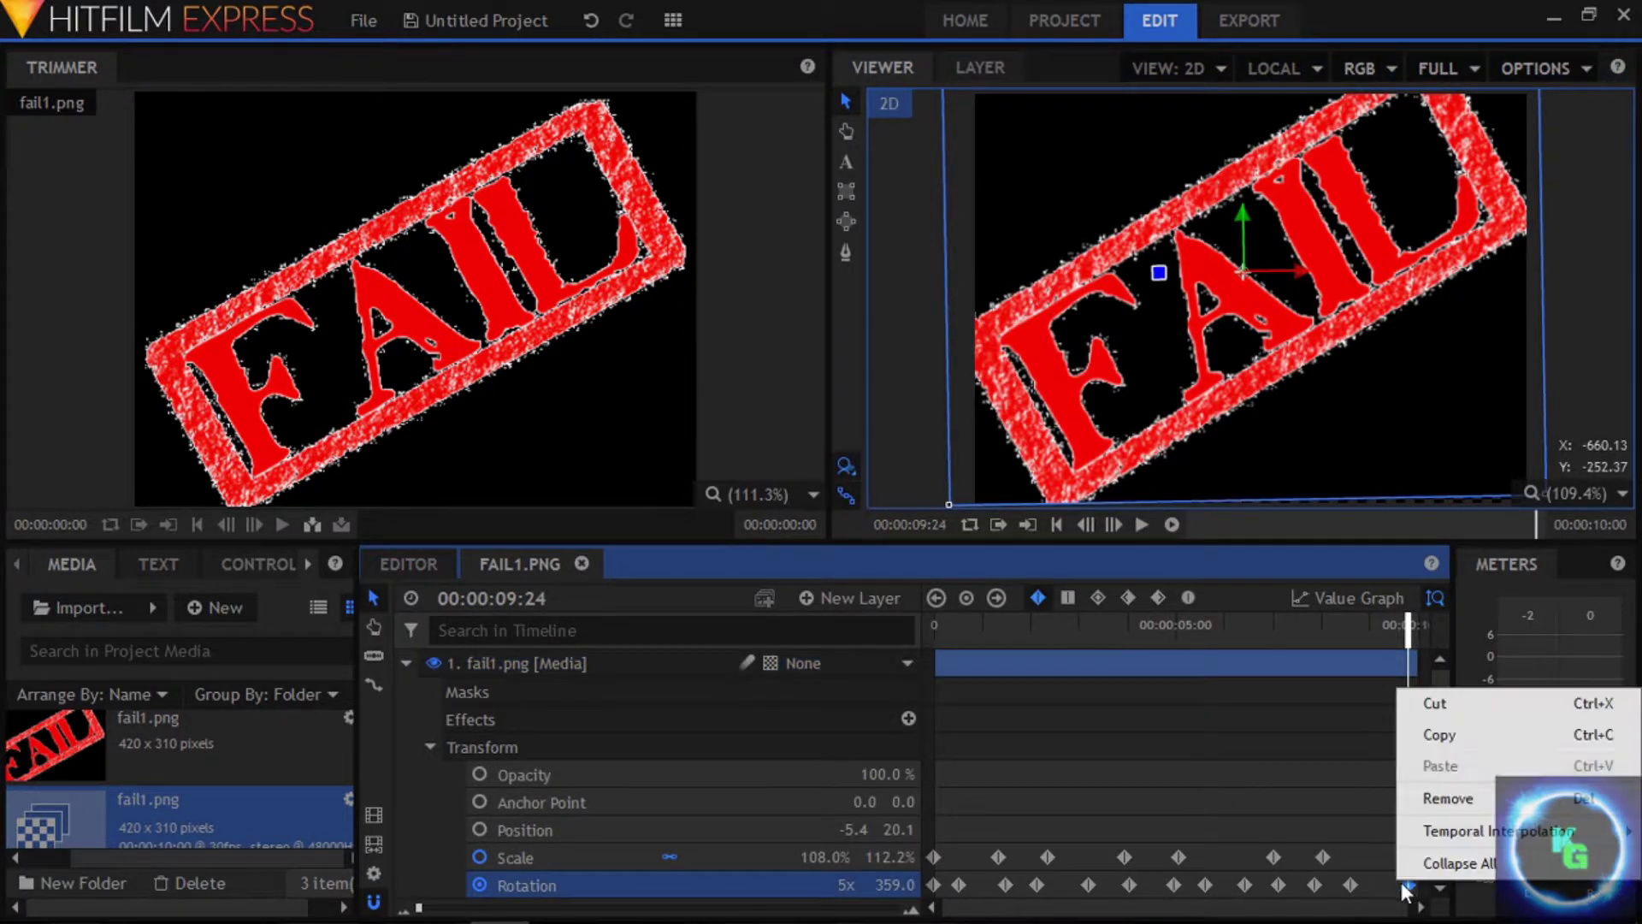
left_click(1447, 797)
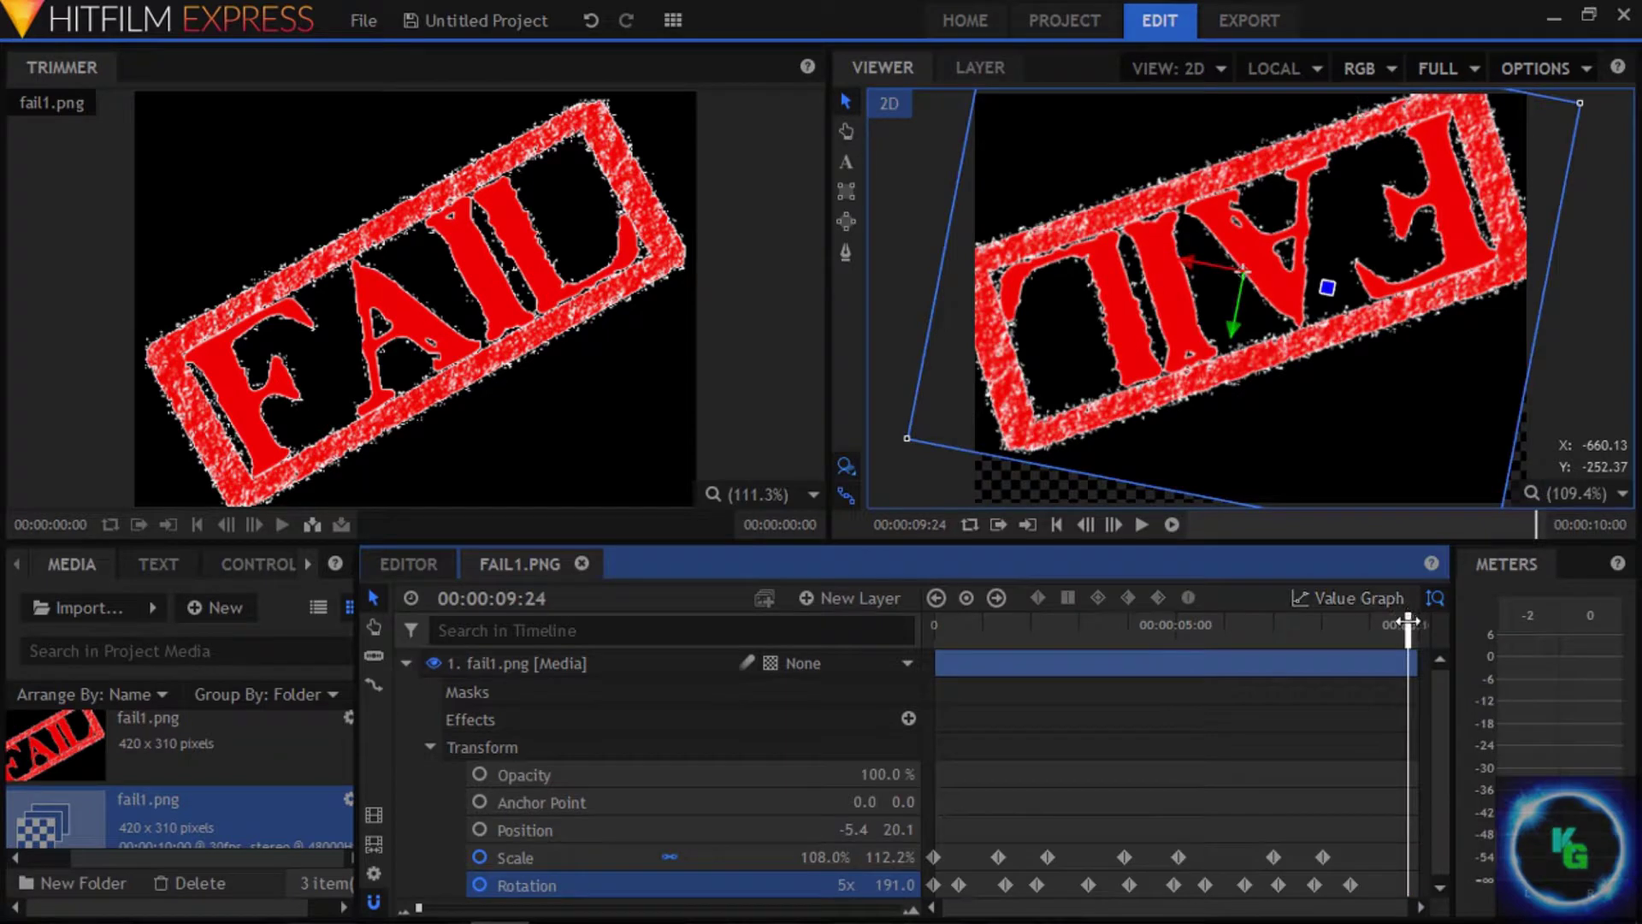
Step: Add a Rotation keyframe of 6x 31.0 at 00:00:09:04 and scrub to the end of the layer
left_click_drag(1407, 622, 1376, 633)
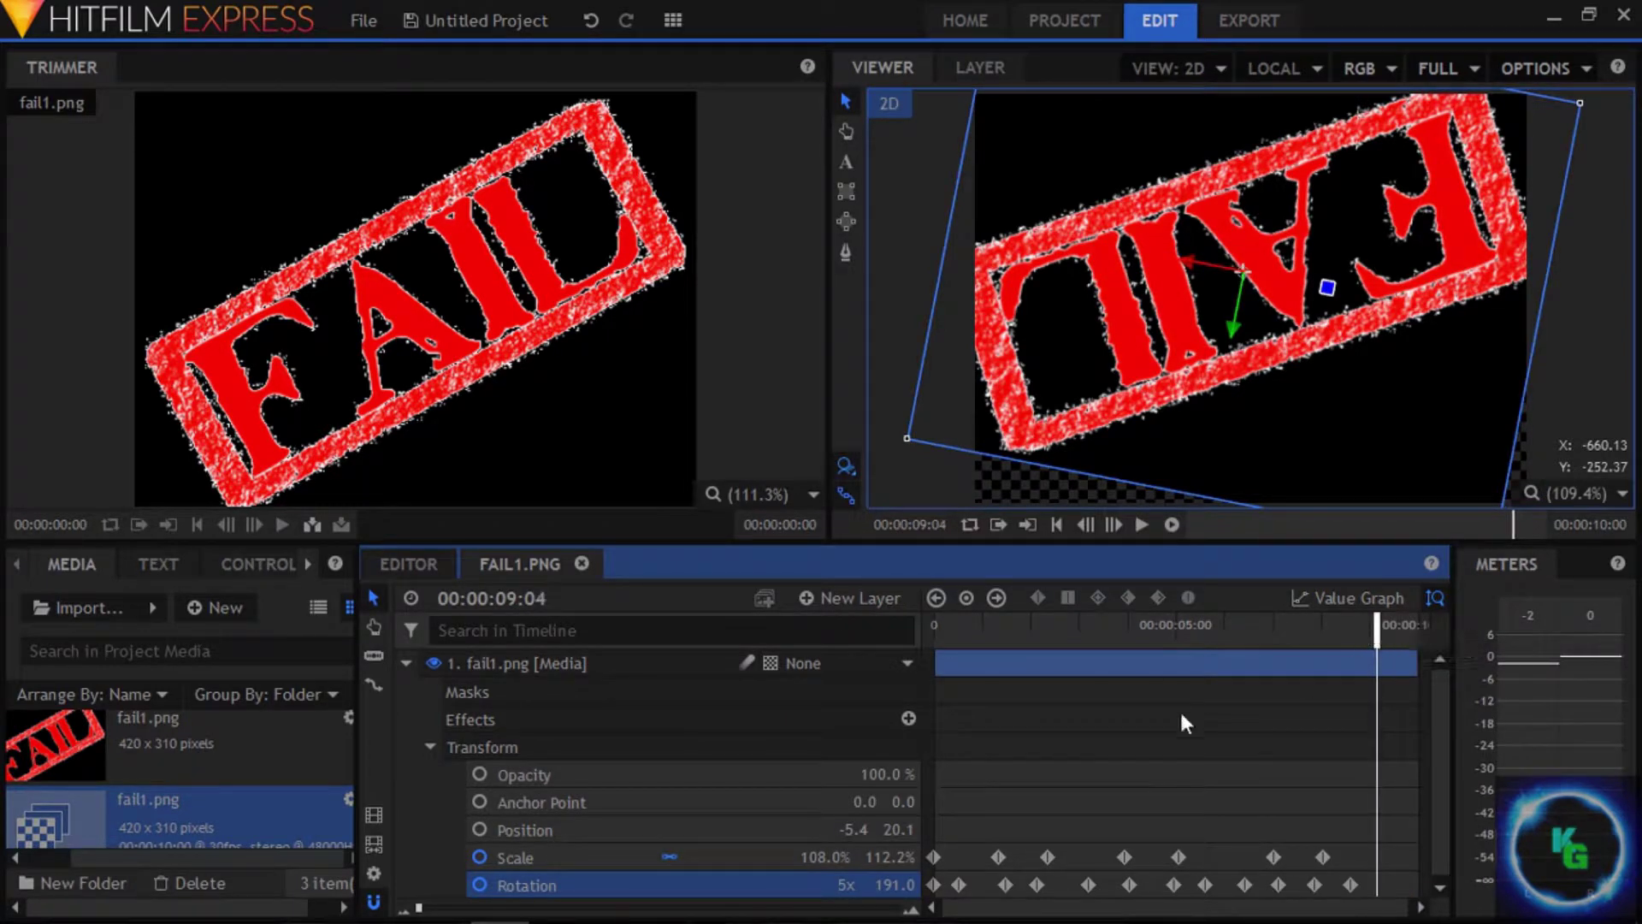
left_click_drag(899, 889, 1069, 889)
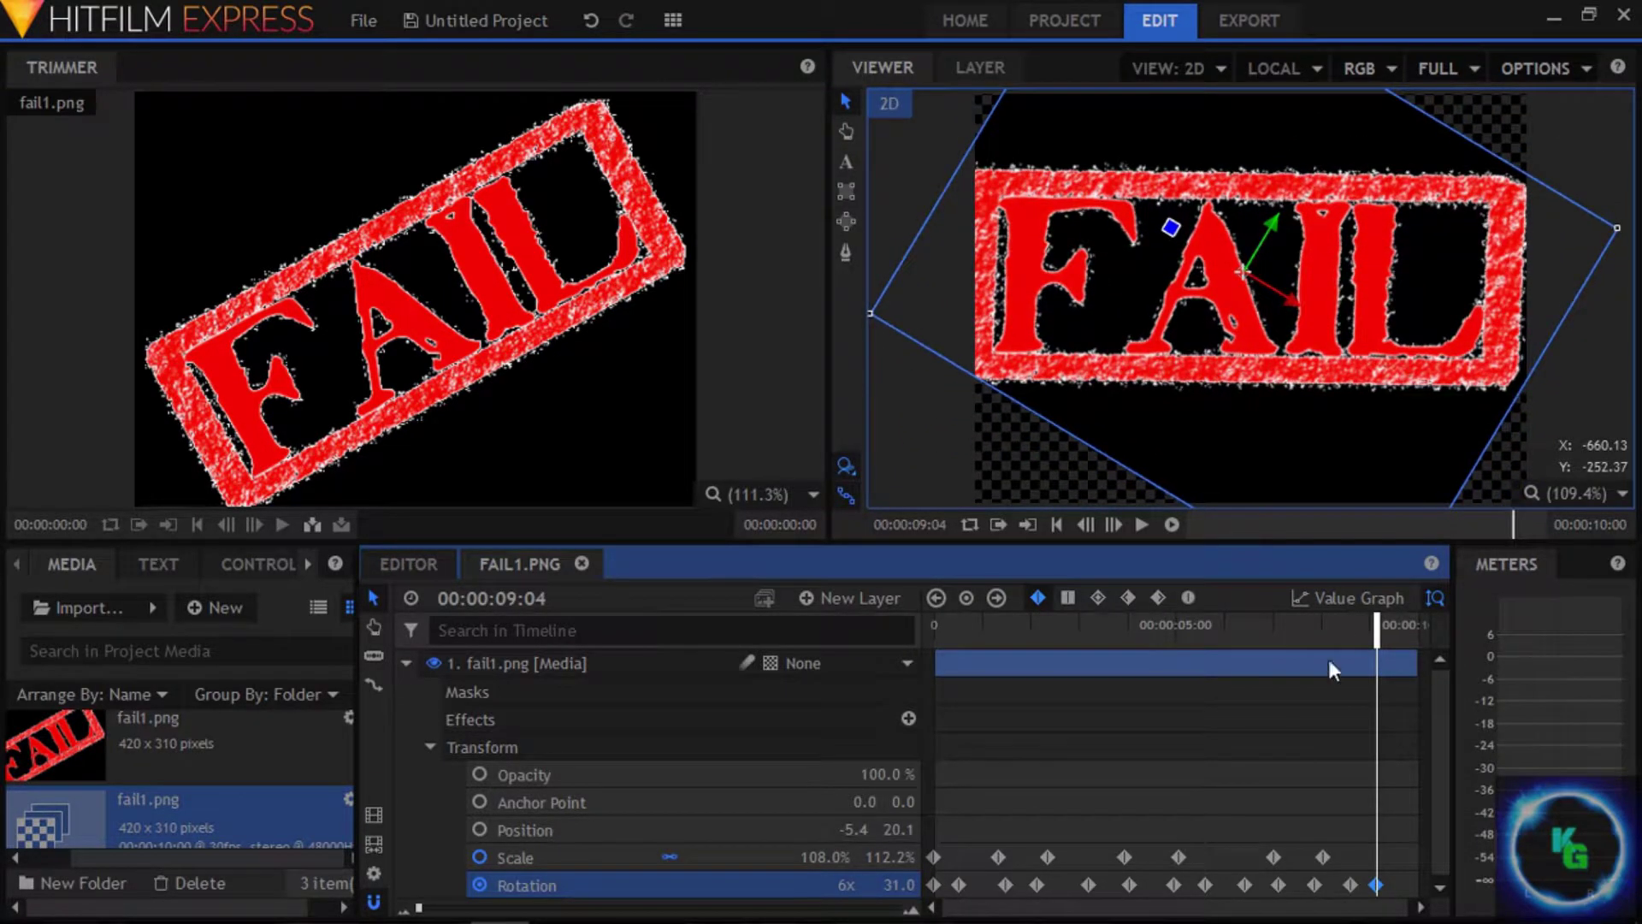
left_click_drag(1377, 634, 1404, 634)
Step: Return to the editor timeline and play the fail1.png clip through its end to check the revised spin
left_click(408, 563)
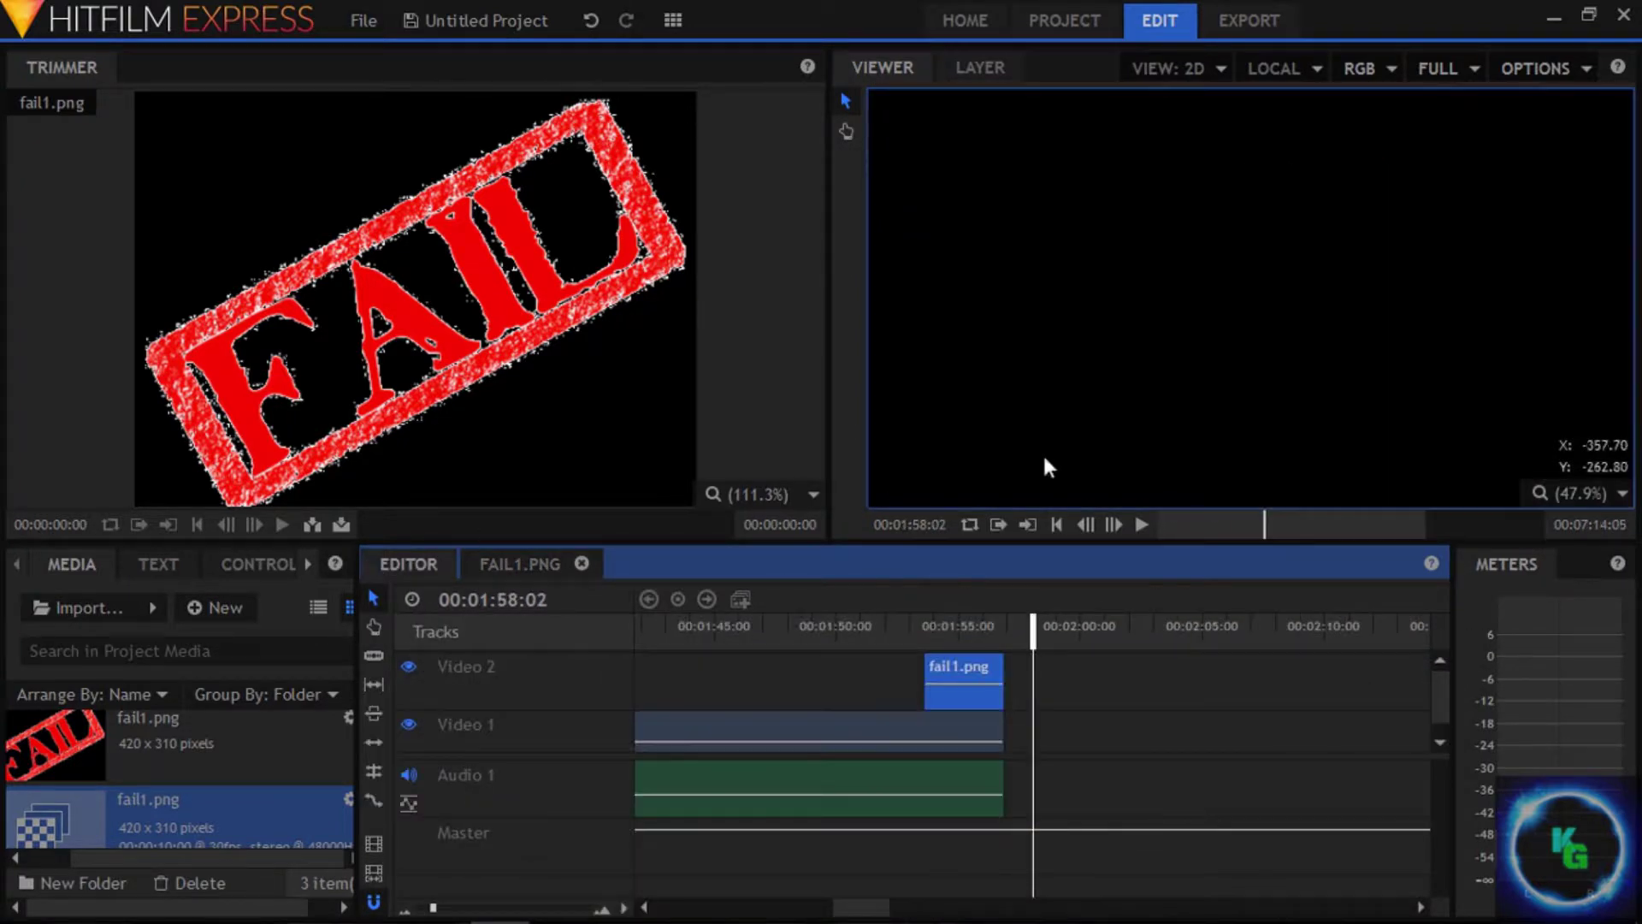
left_click_drag(1007, 628, 968, 618)
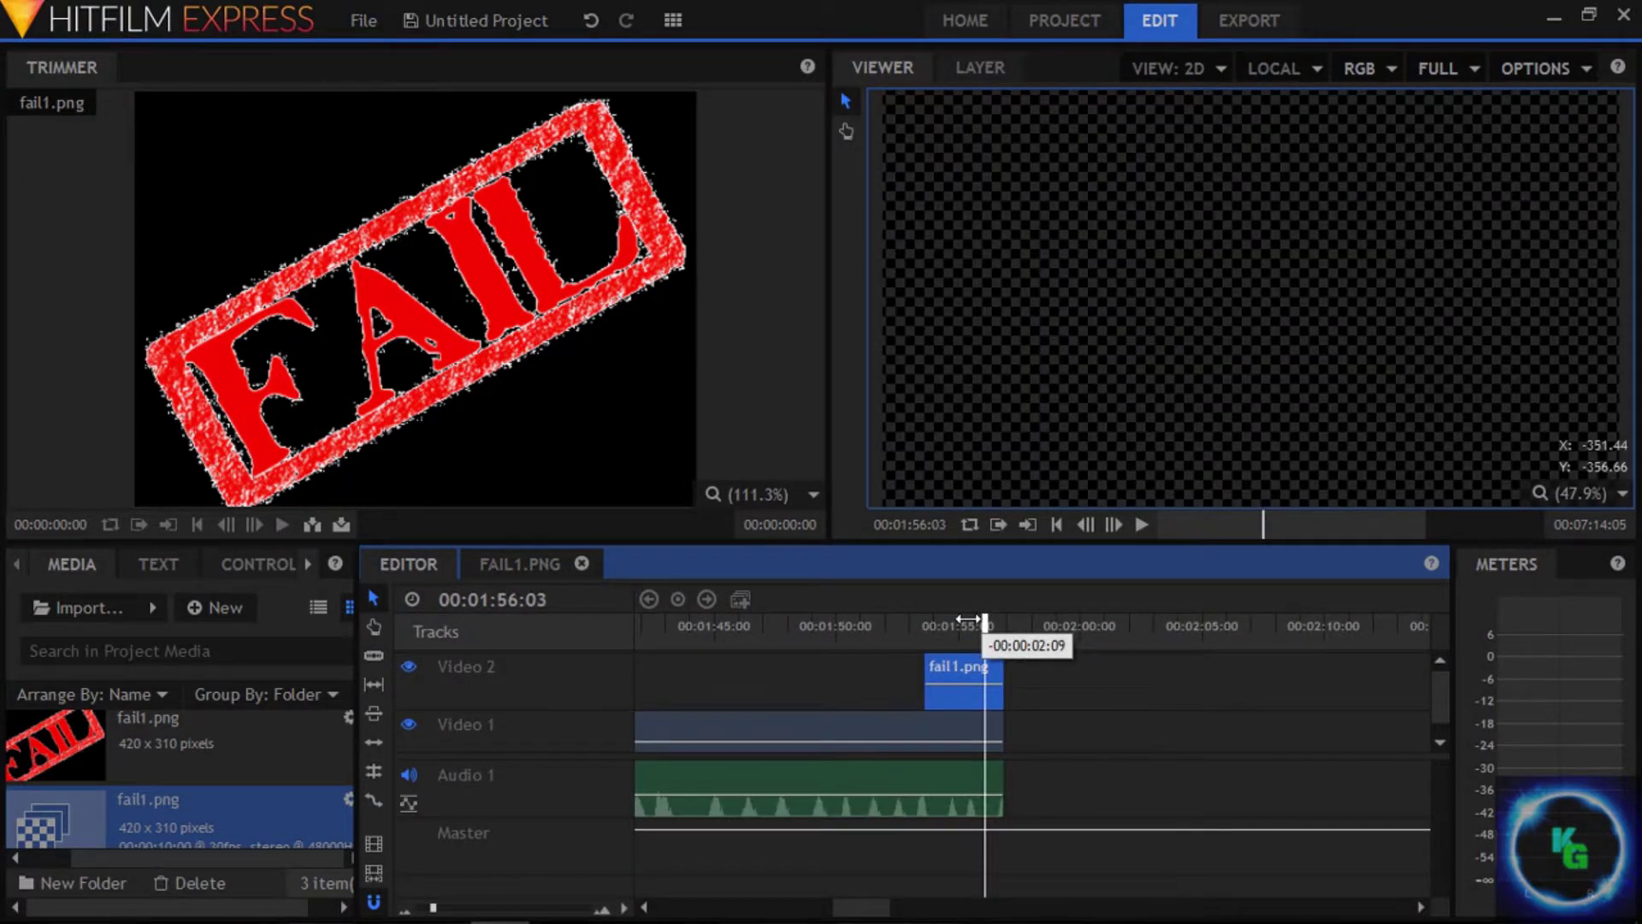
left_click(1142, 524)
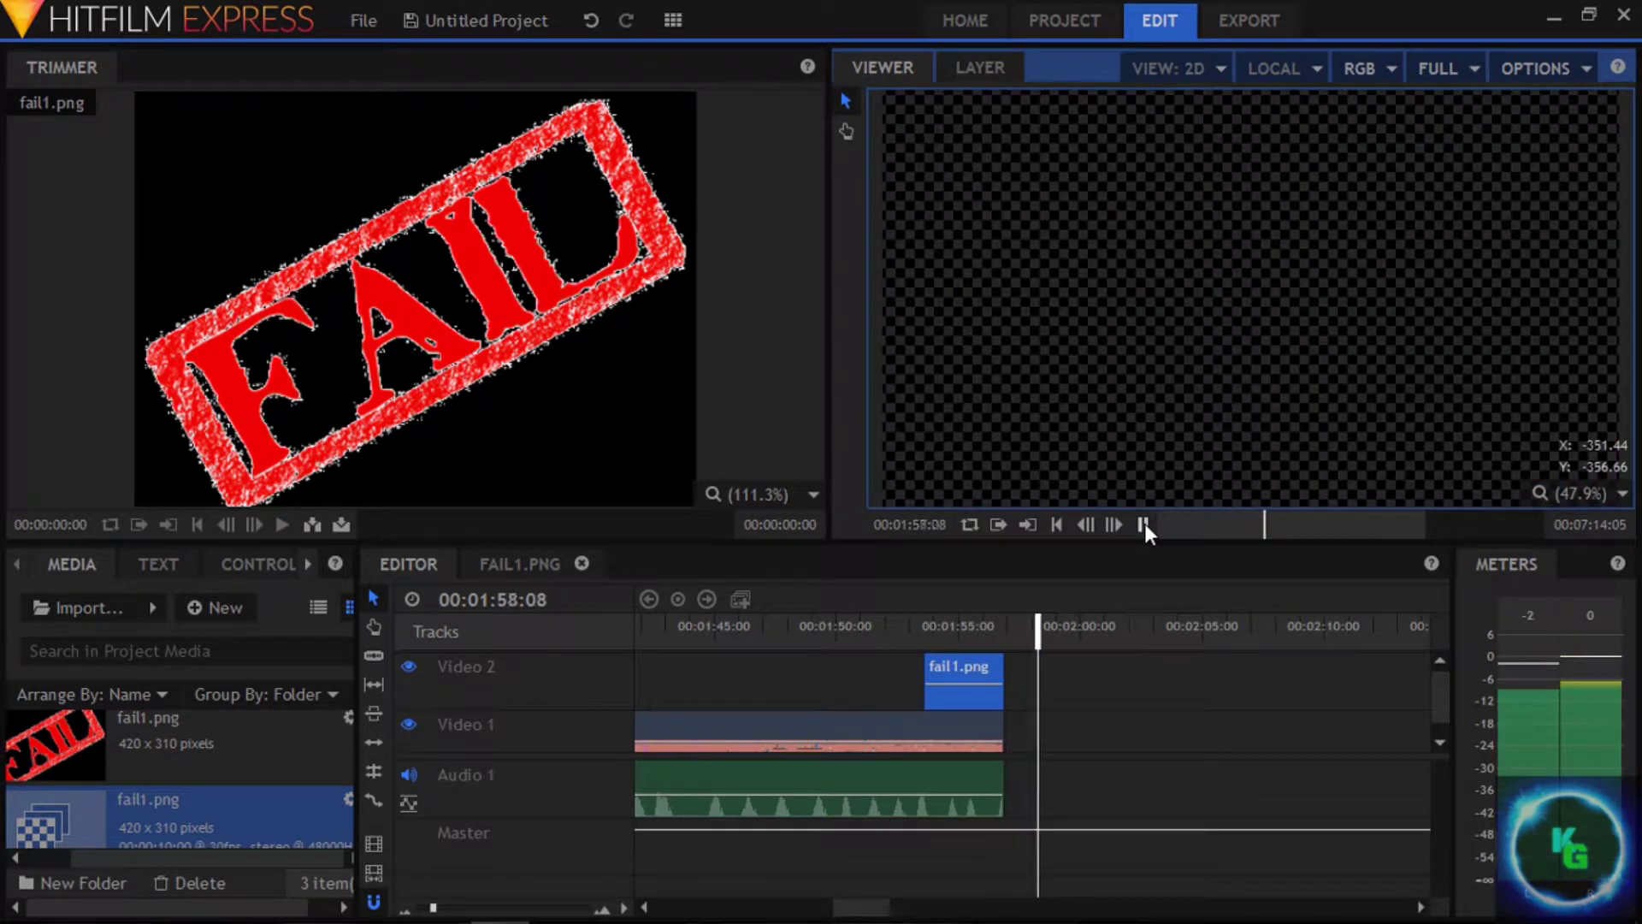
left_click(1143, 524)
Step: Move the editor playhead to the VICTORY screen at 00:01:13:00 and create a new composite shot named YAY
left_click_drag(1034, 620, 723, 723)
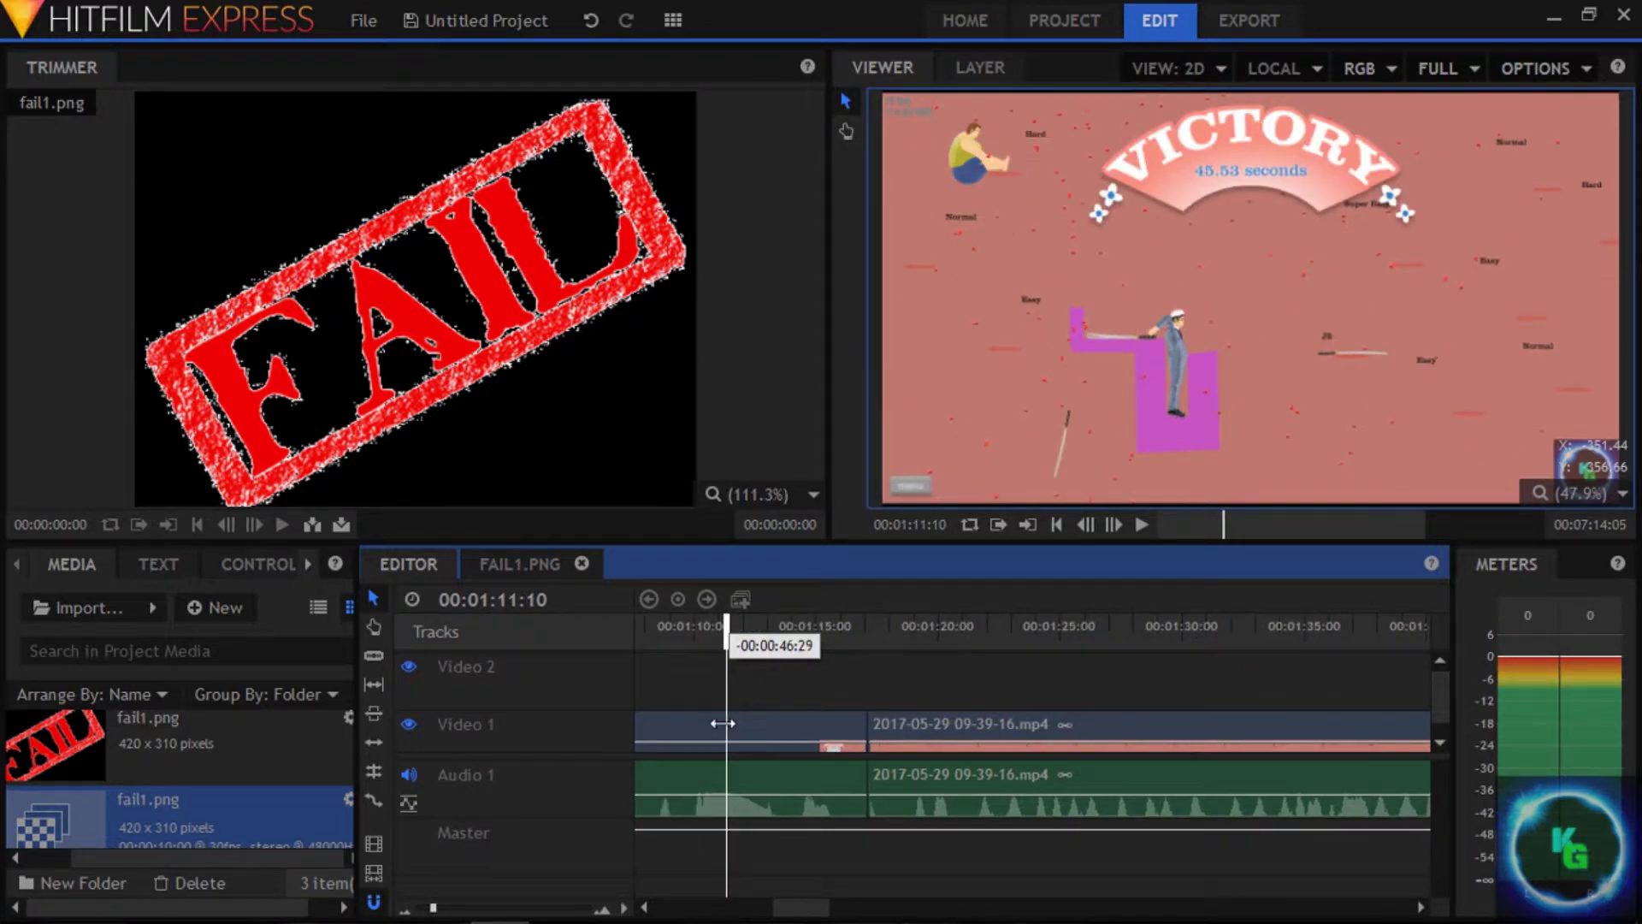
left_click_drag(722, 723, 768, 719)
left_click(158, 564)
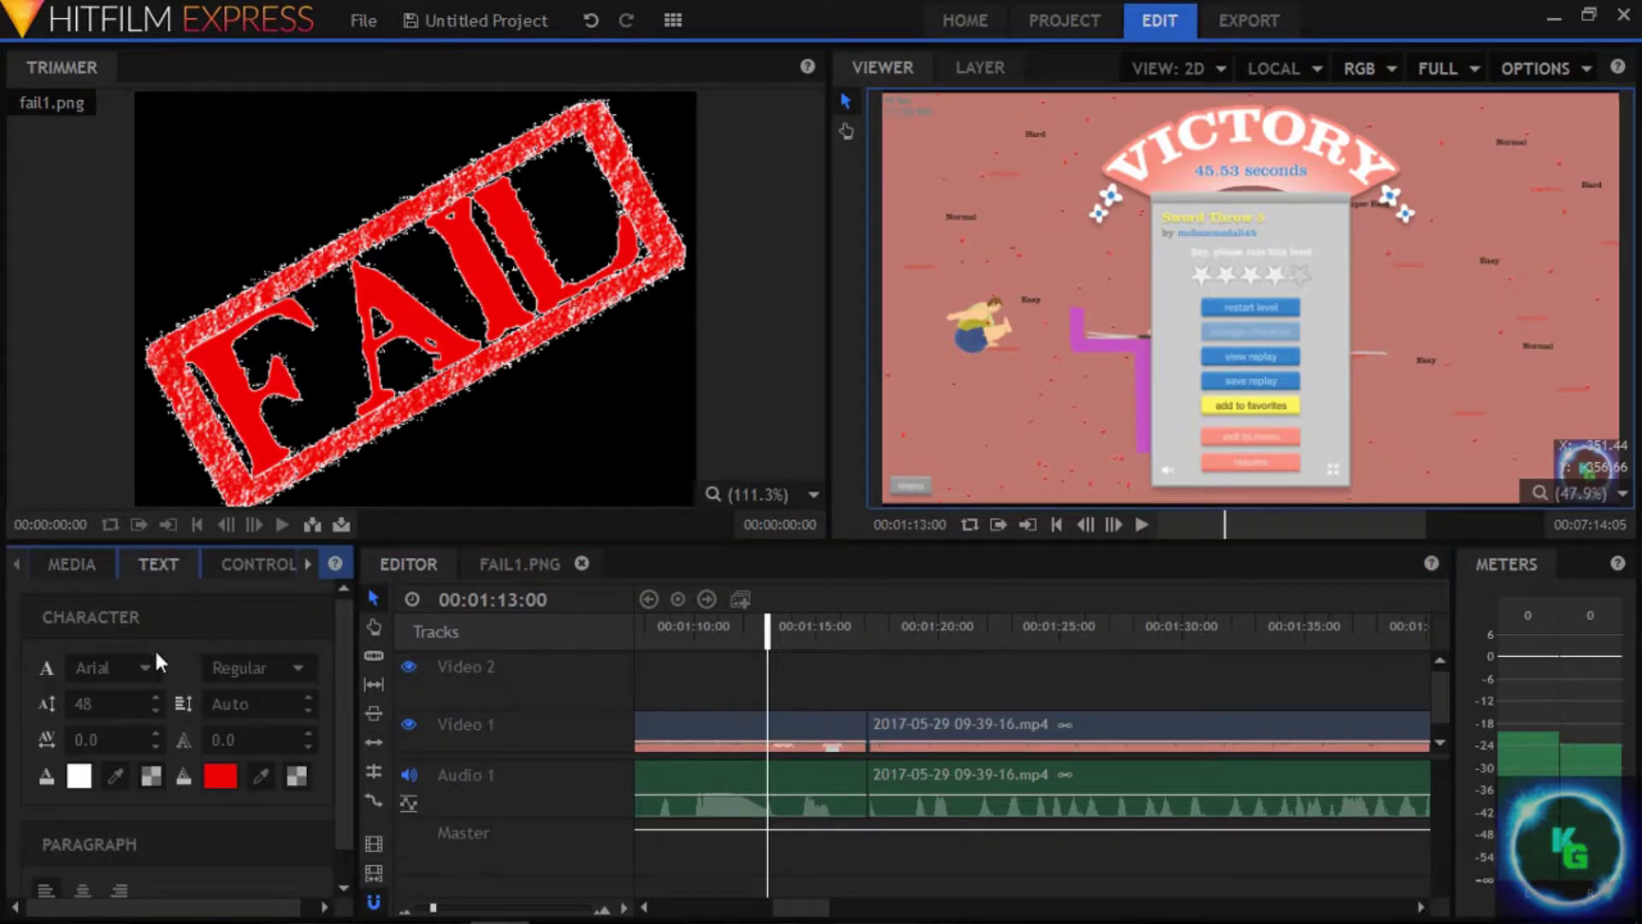
left_click(84, 564)
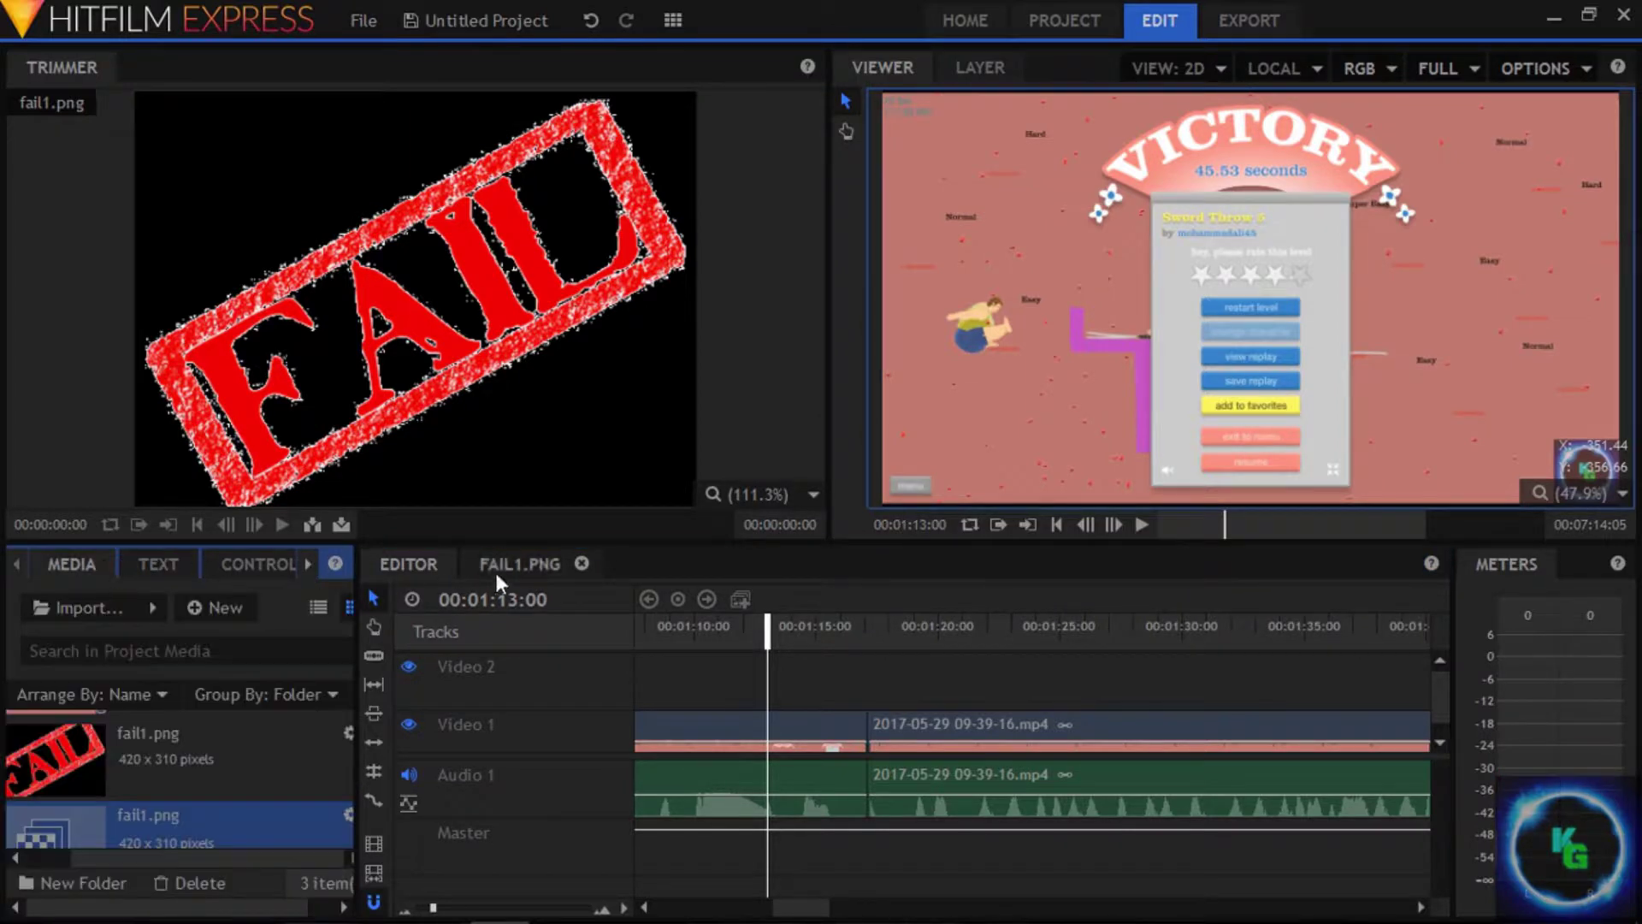
left_click(233, 600)
left_click(252, 637)
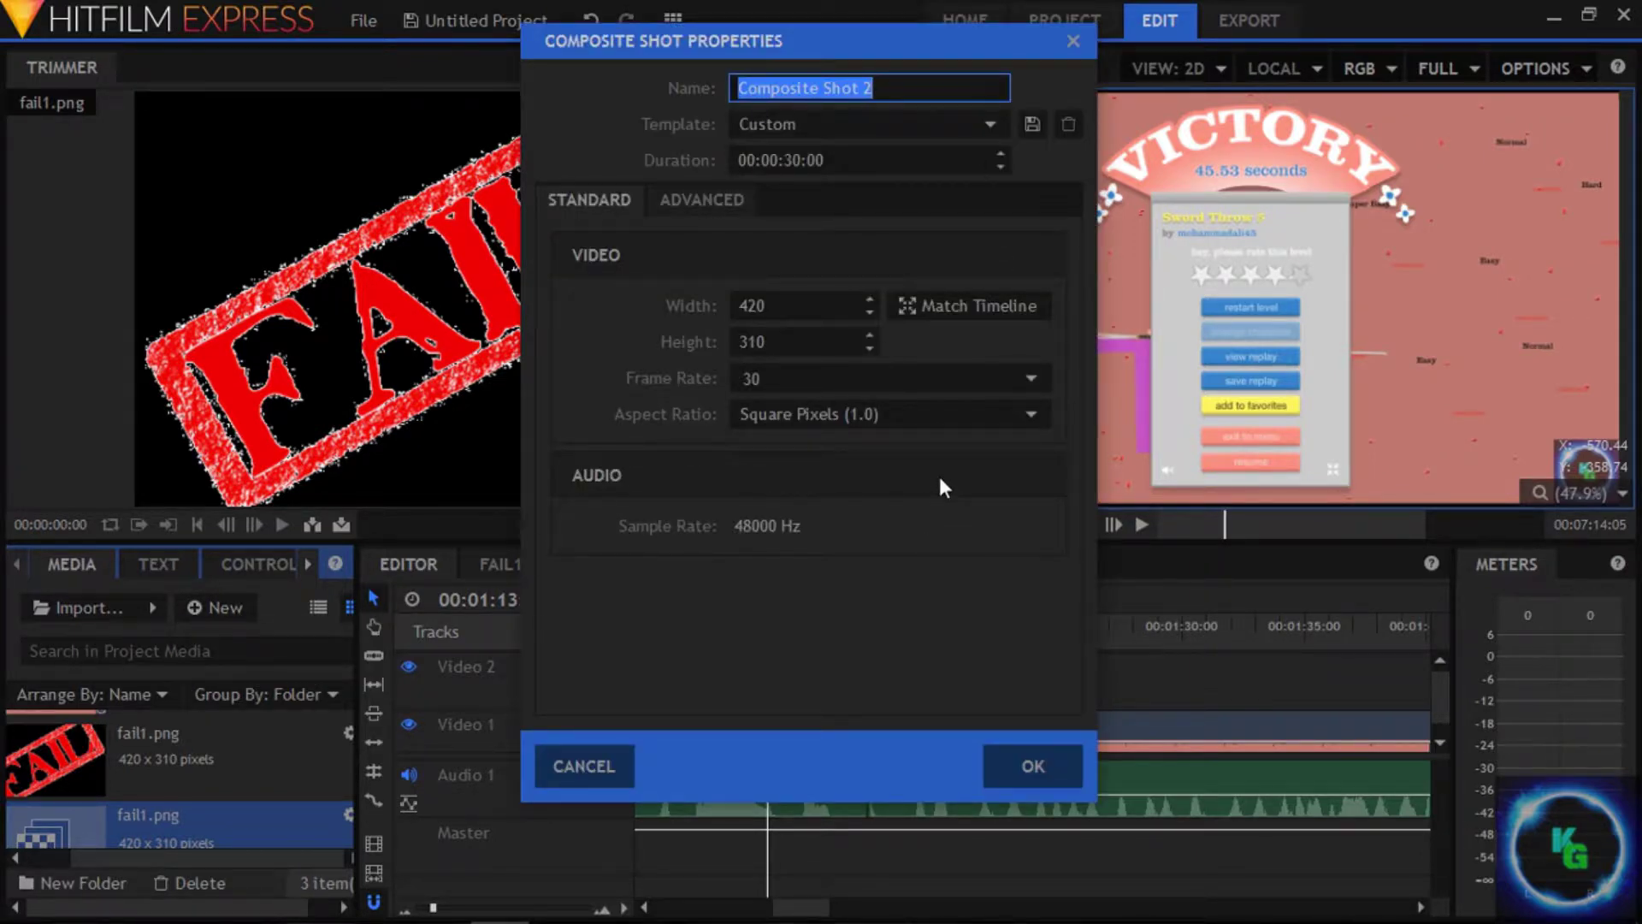
type("YAY")
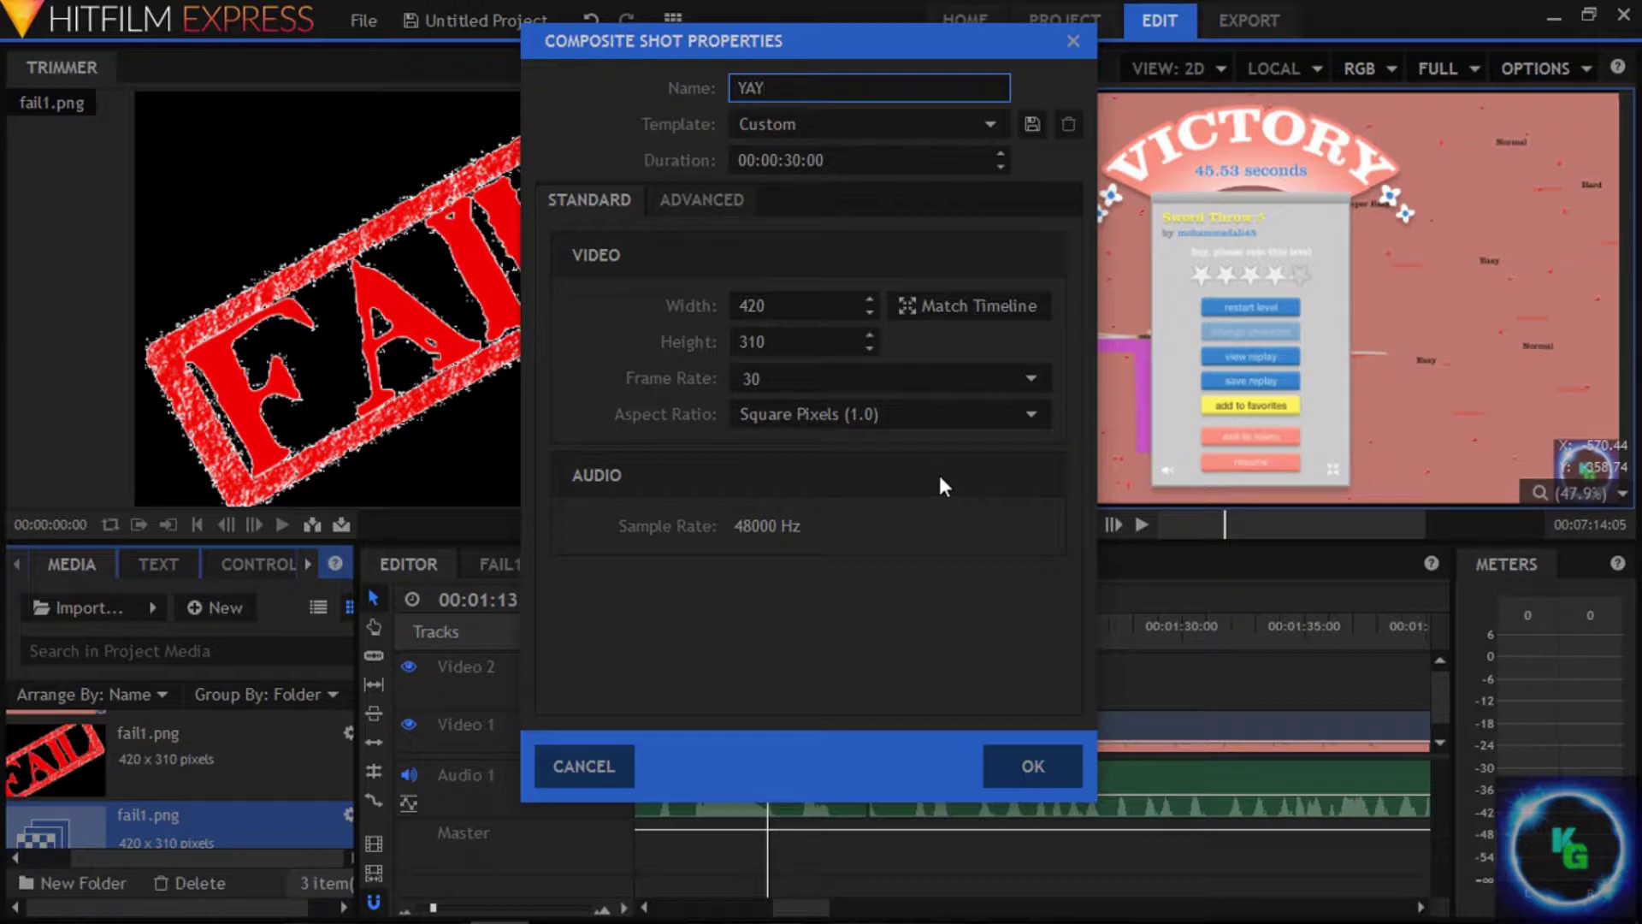
left_click(1009, 768)
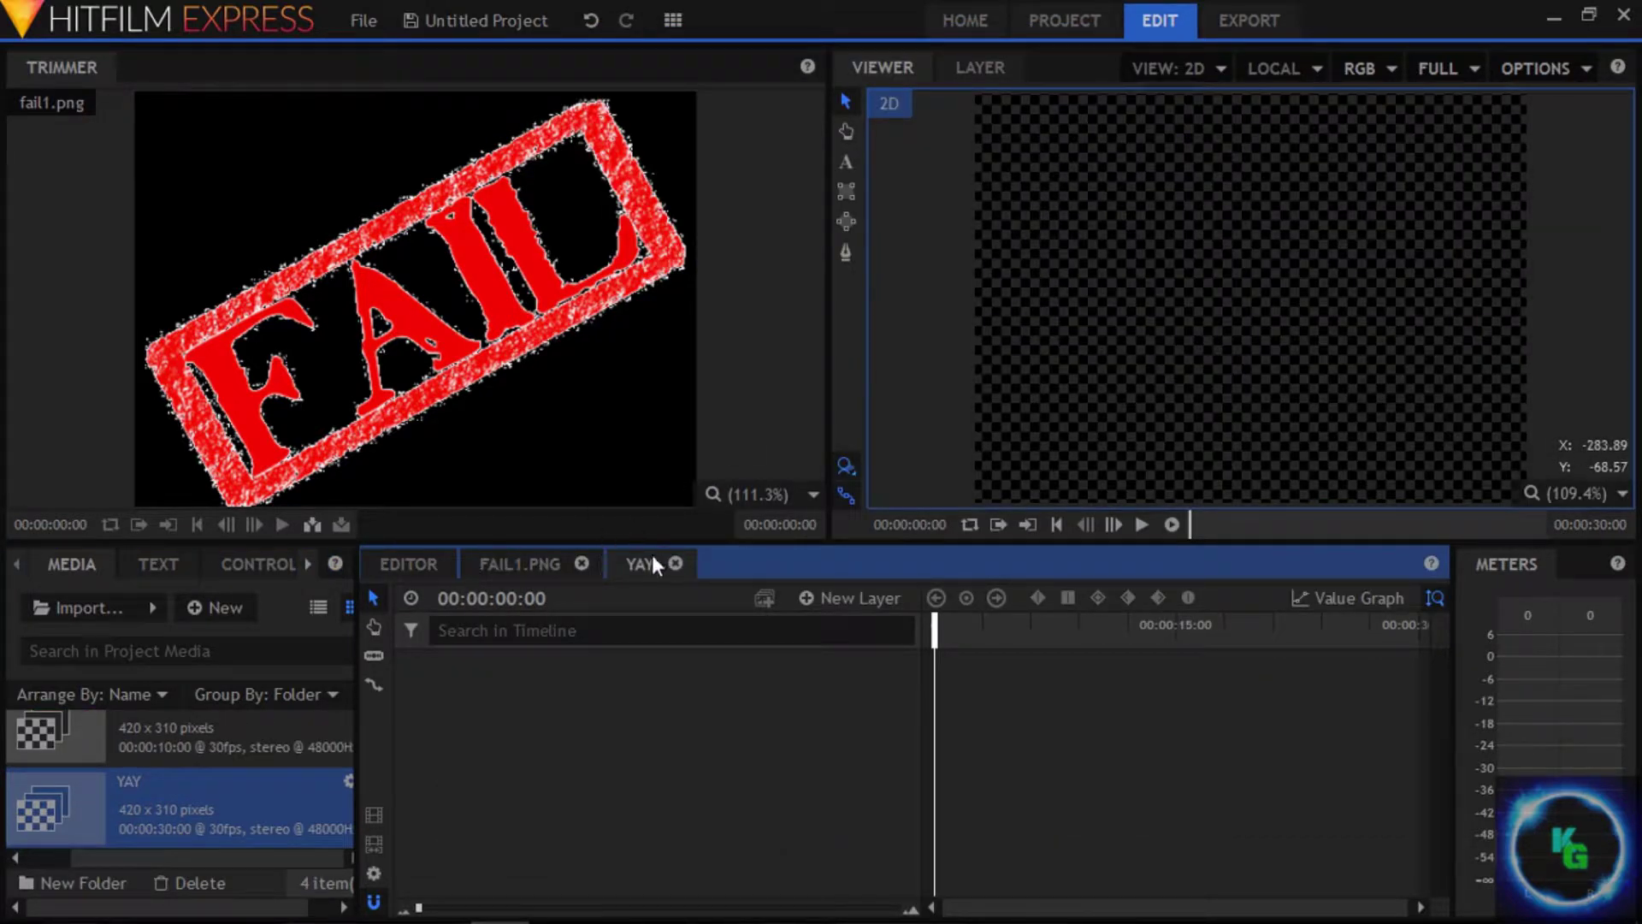
Step: Draw a text box covering most of the YAY composite shot and enter YAAAAAAY in it
left_click(849, 166)
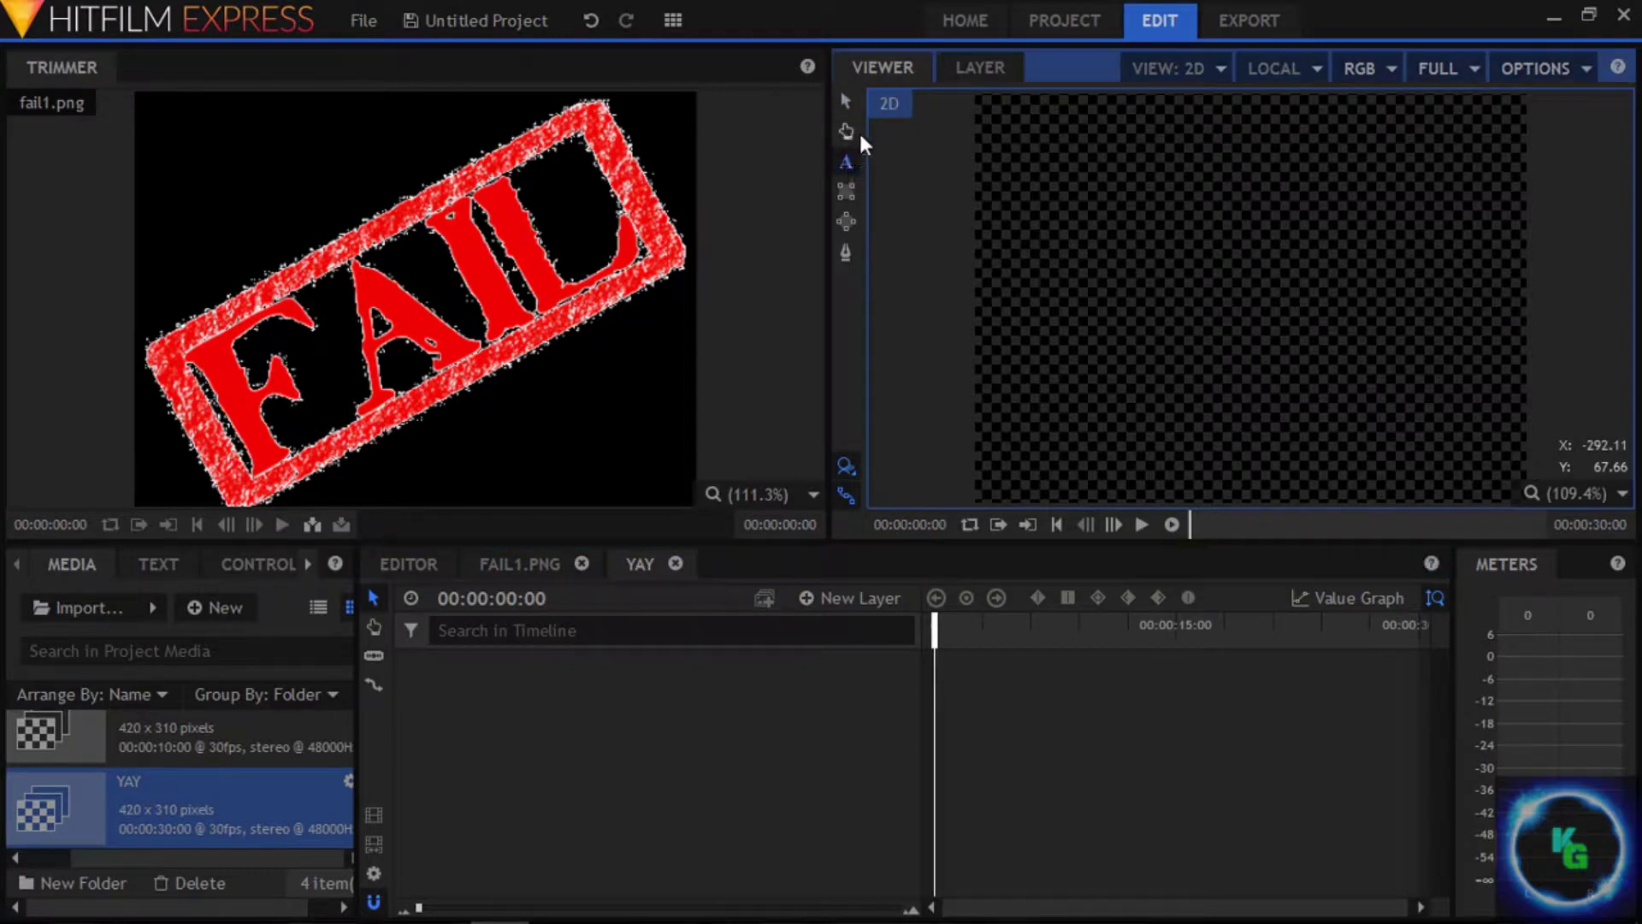
left_click_drag(989, 137, 1442, 430)
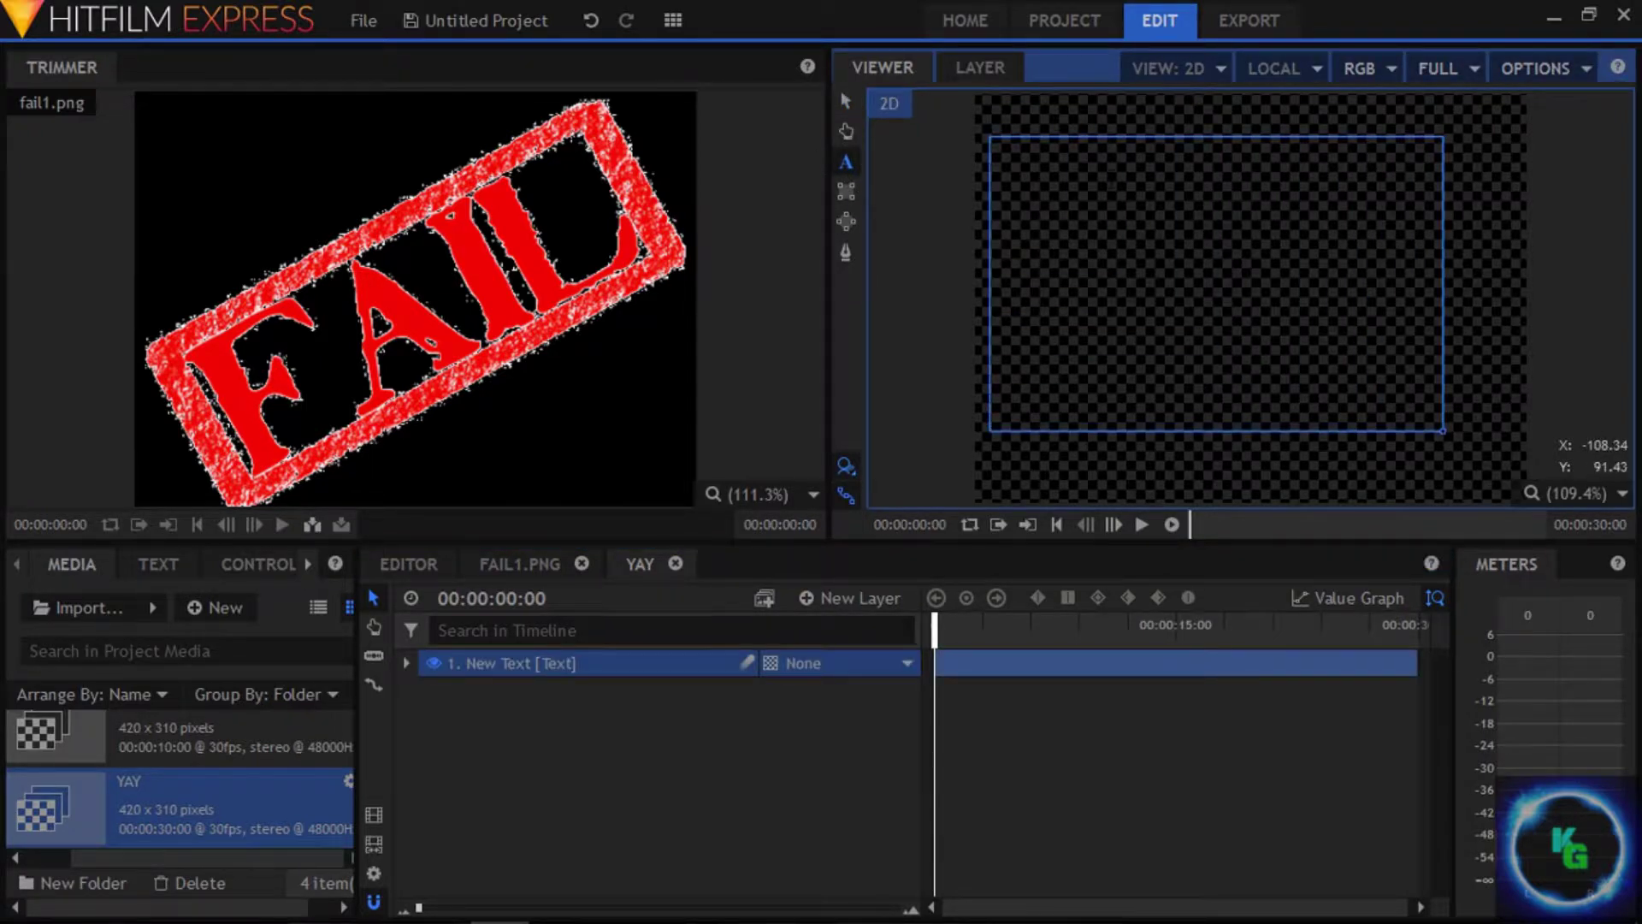
type("YAAA")
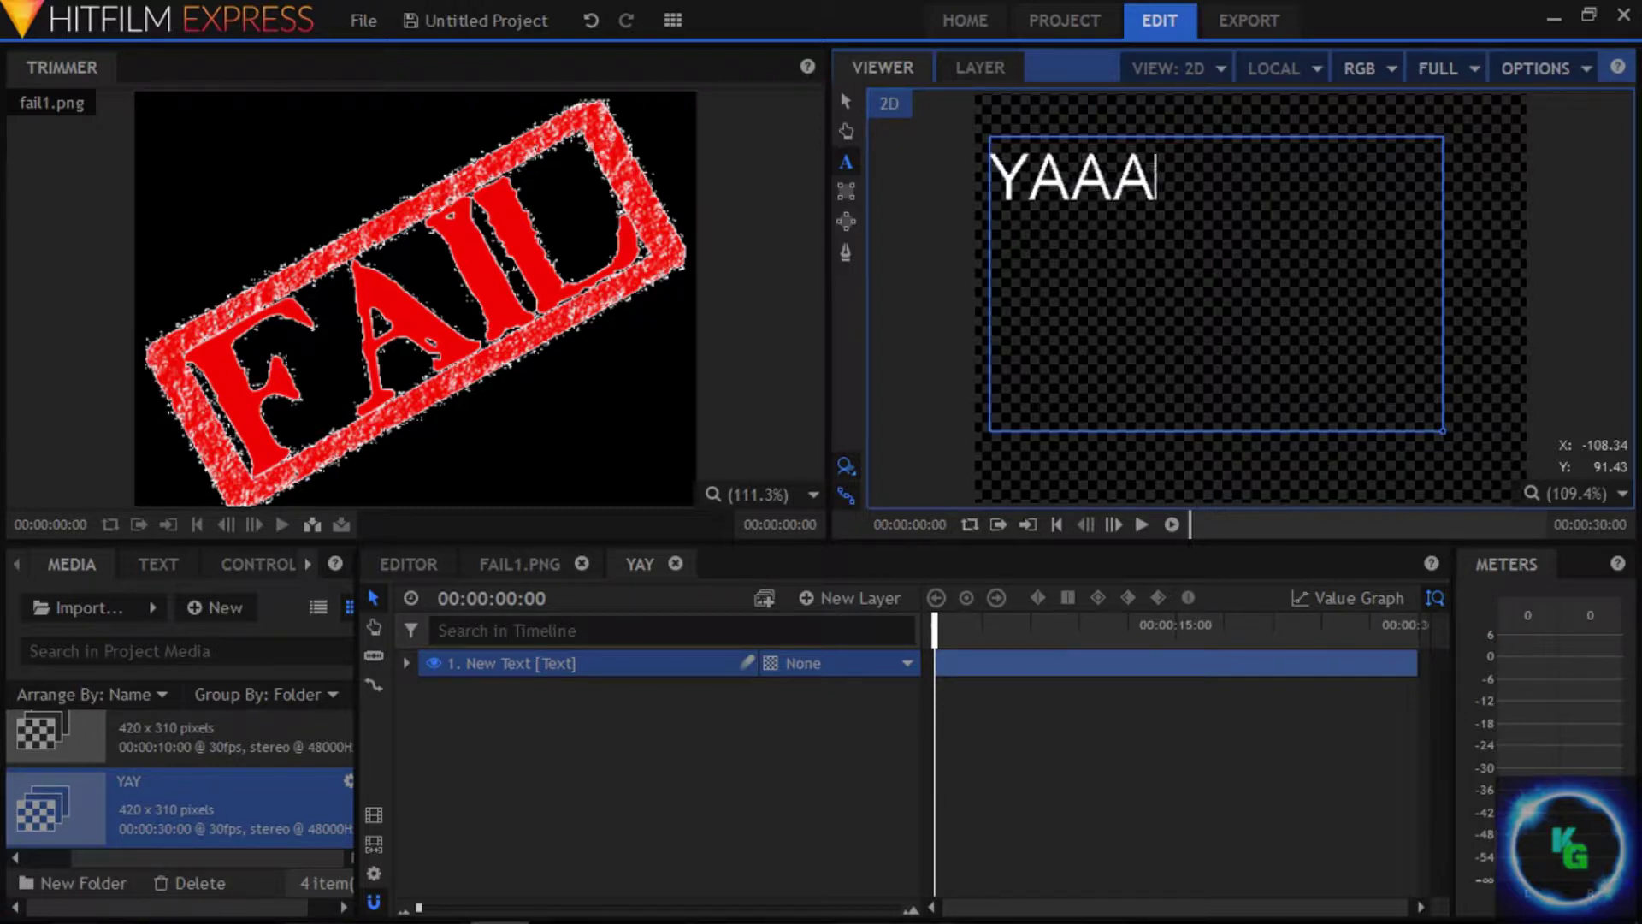
type("AAAY")
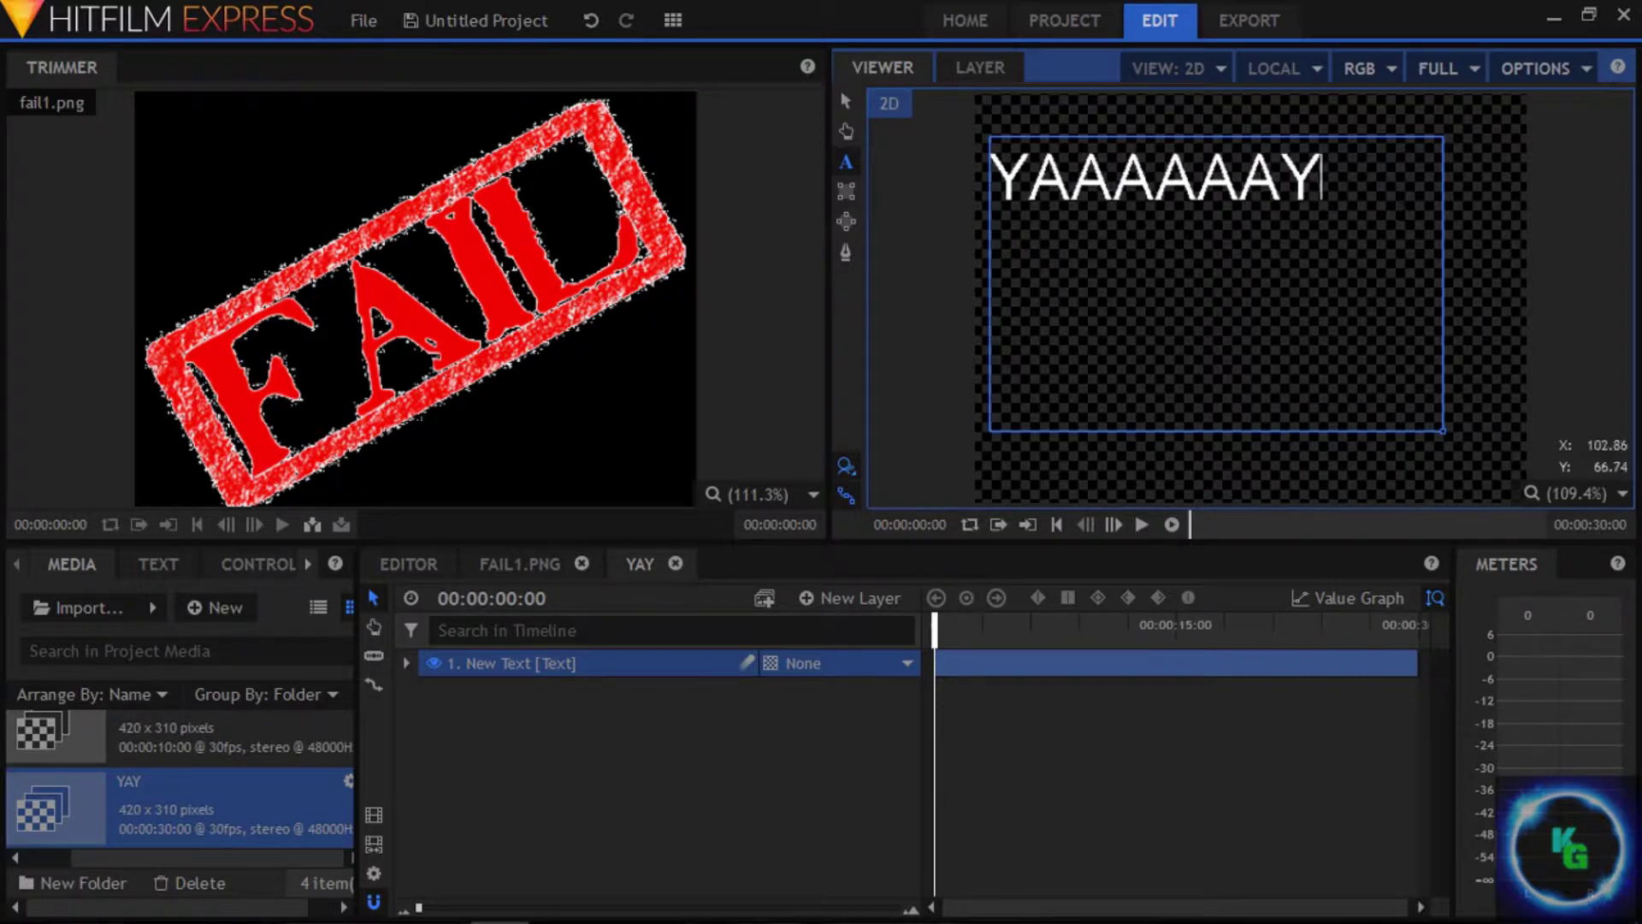
Step: Select the whole word YAAAAAAY and change its font to AR CENA
key("shift+Left")
key("shift+Left")
key("shift+Left")
key("shift+Left")
key("shift+Left")
key("shift+Left")
key("shift+Left")
key("shift+Left")
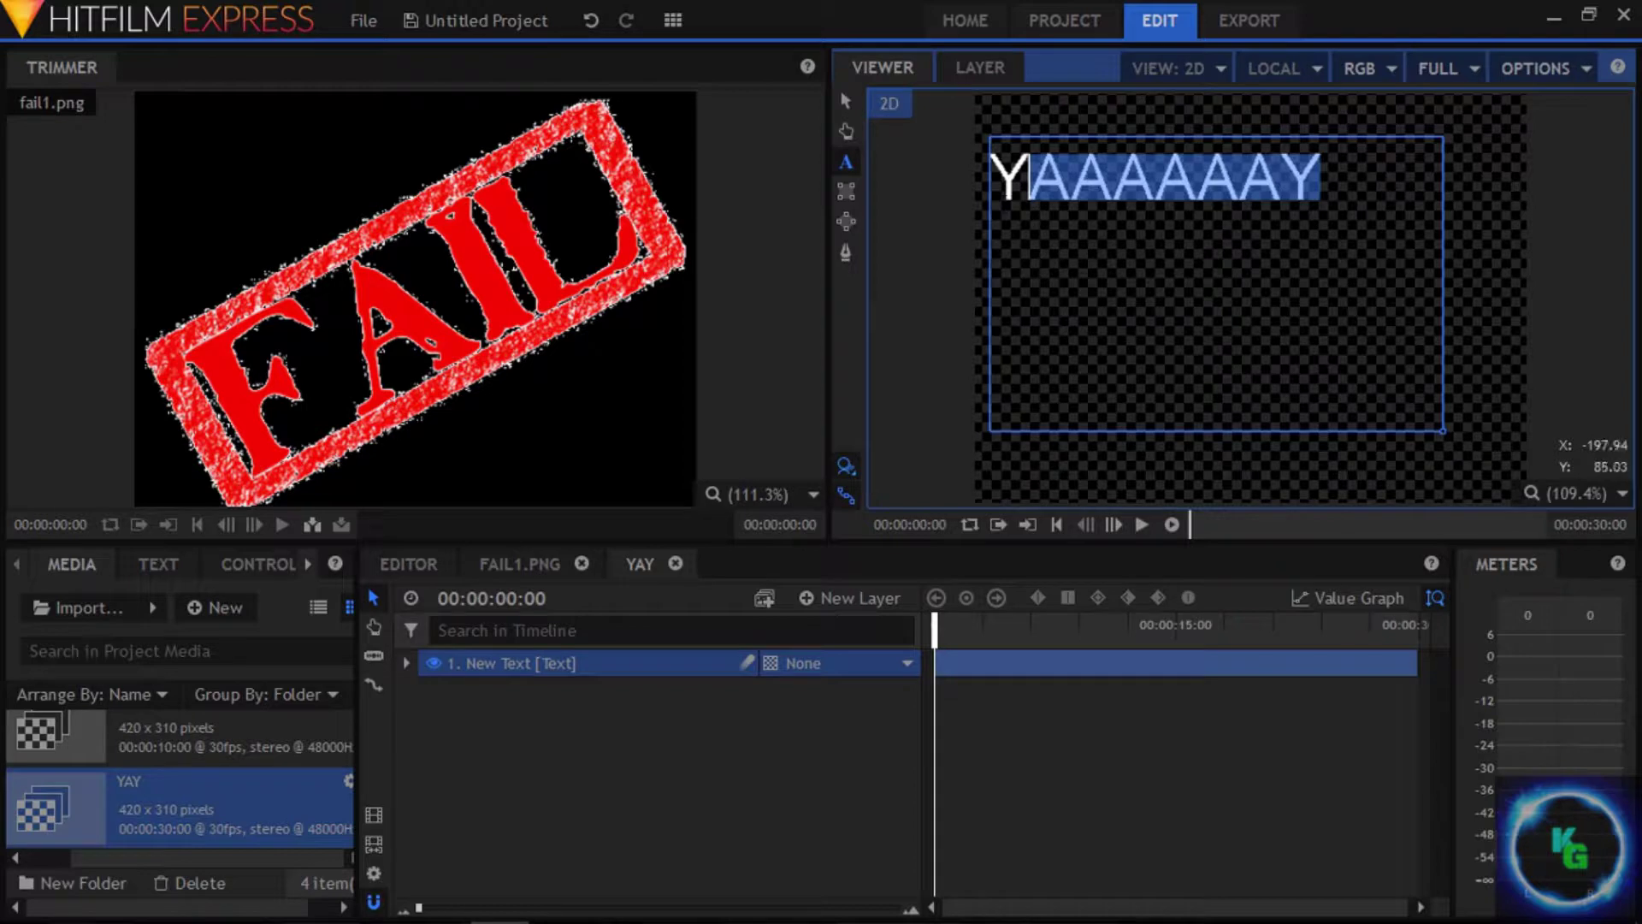
left_click(161, 562)
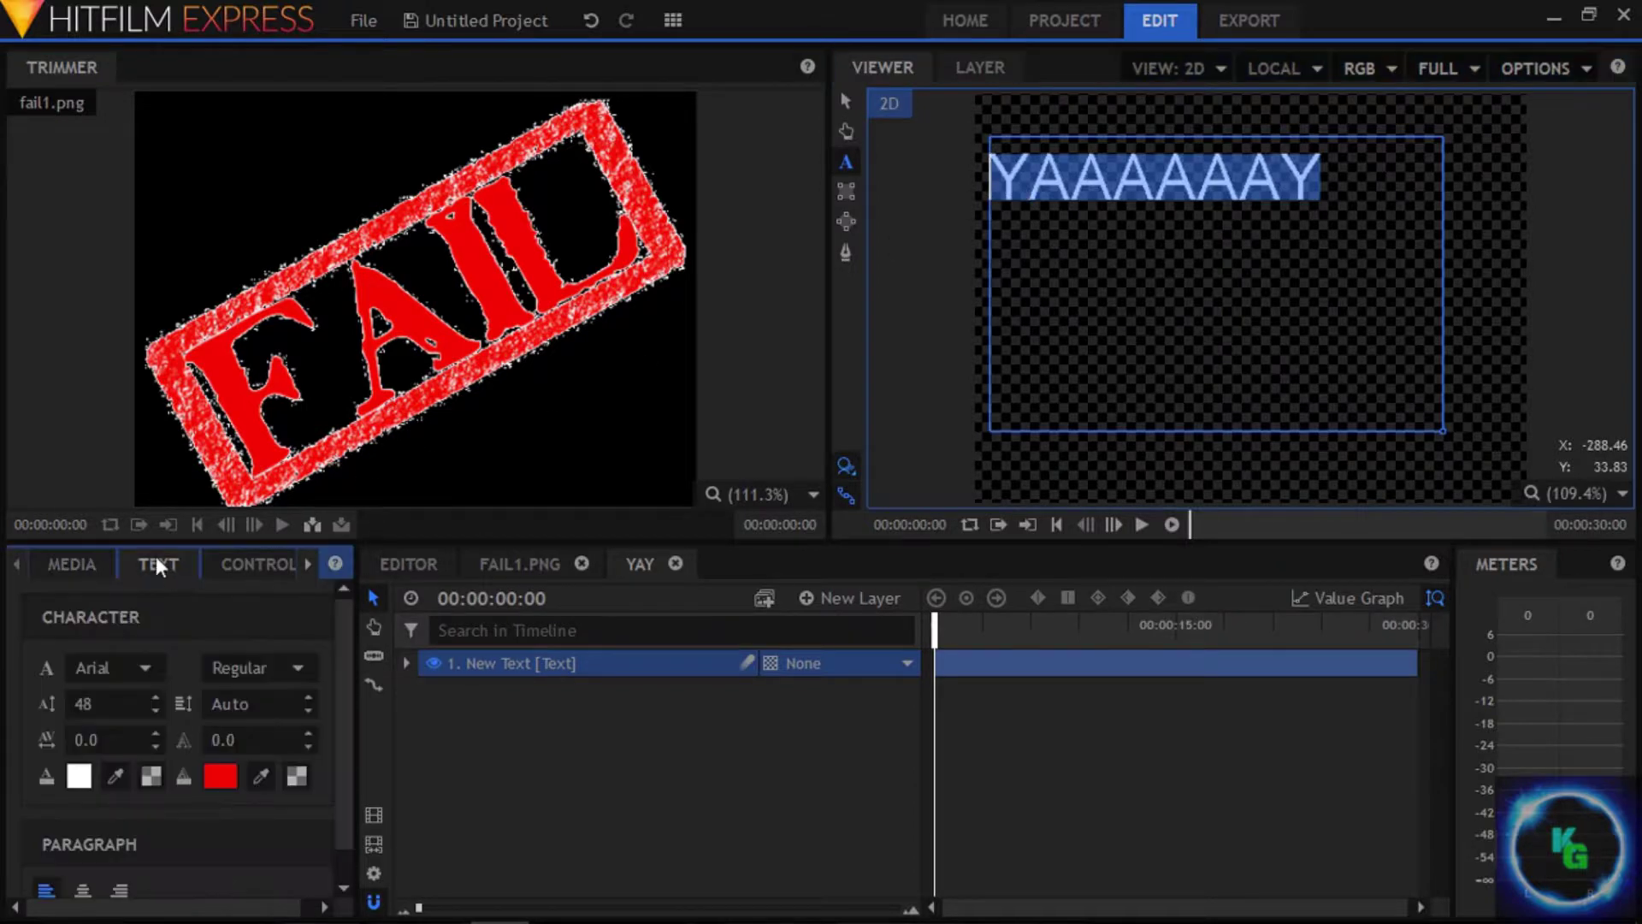
left_click(127, 660)
scroll(229, 460, "down", 1)
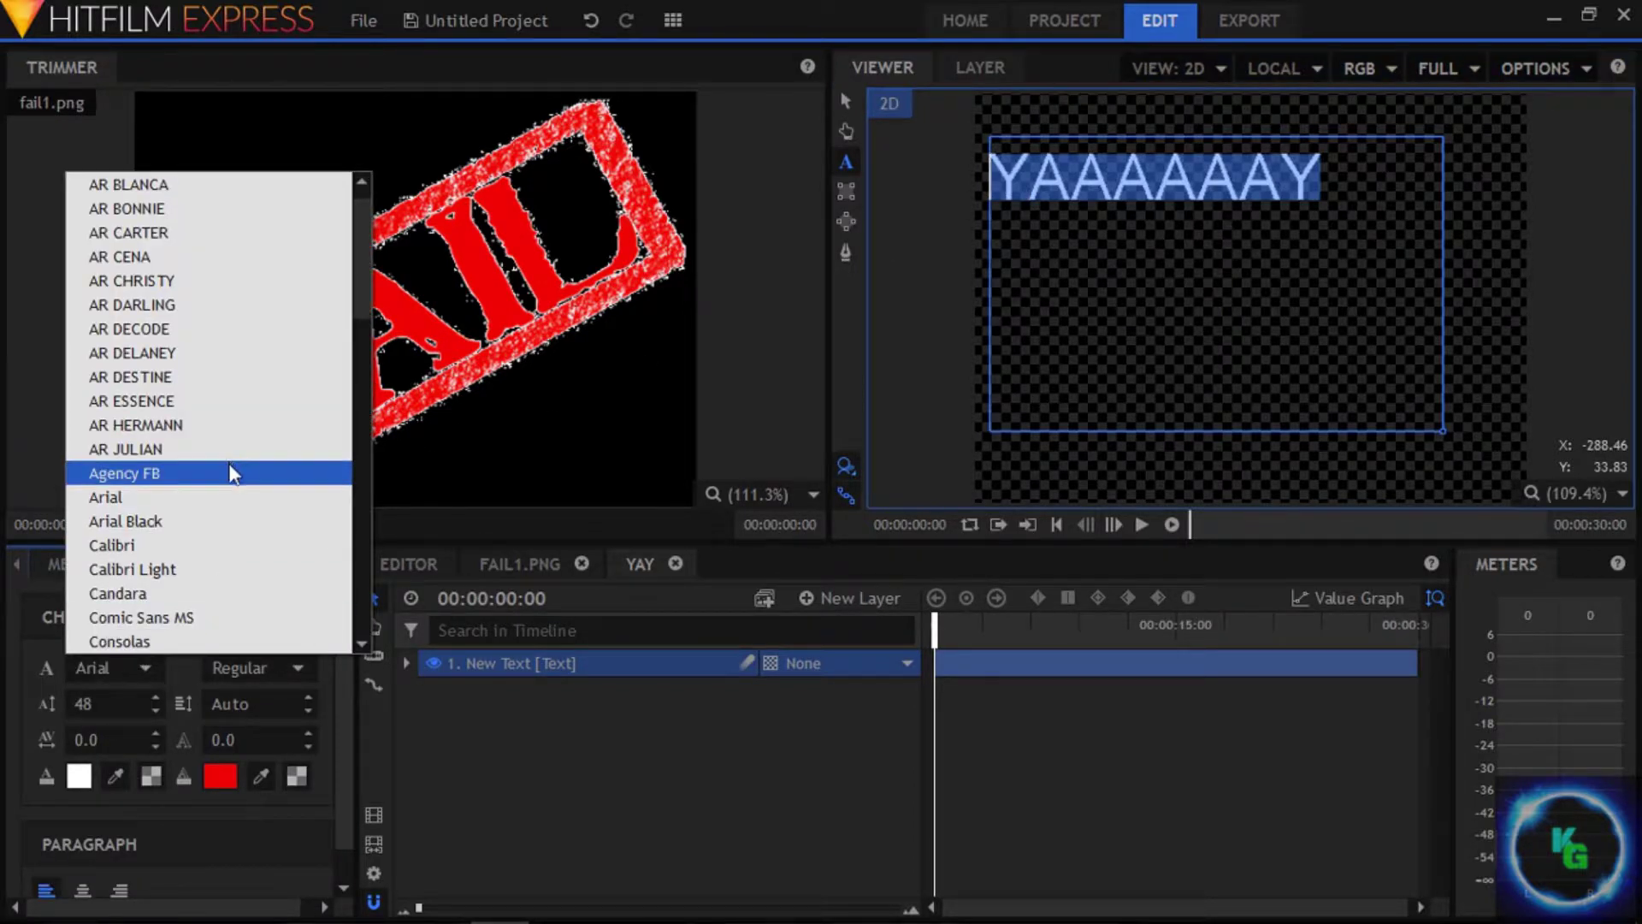
scroll(228, 463, "up", 1)
left_click(209, 280)
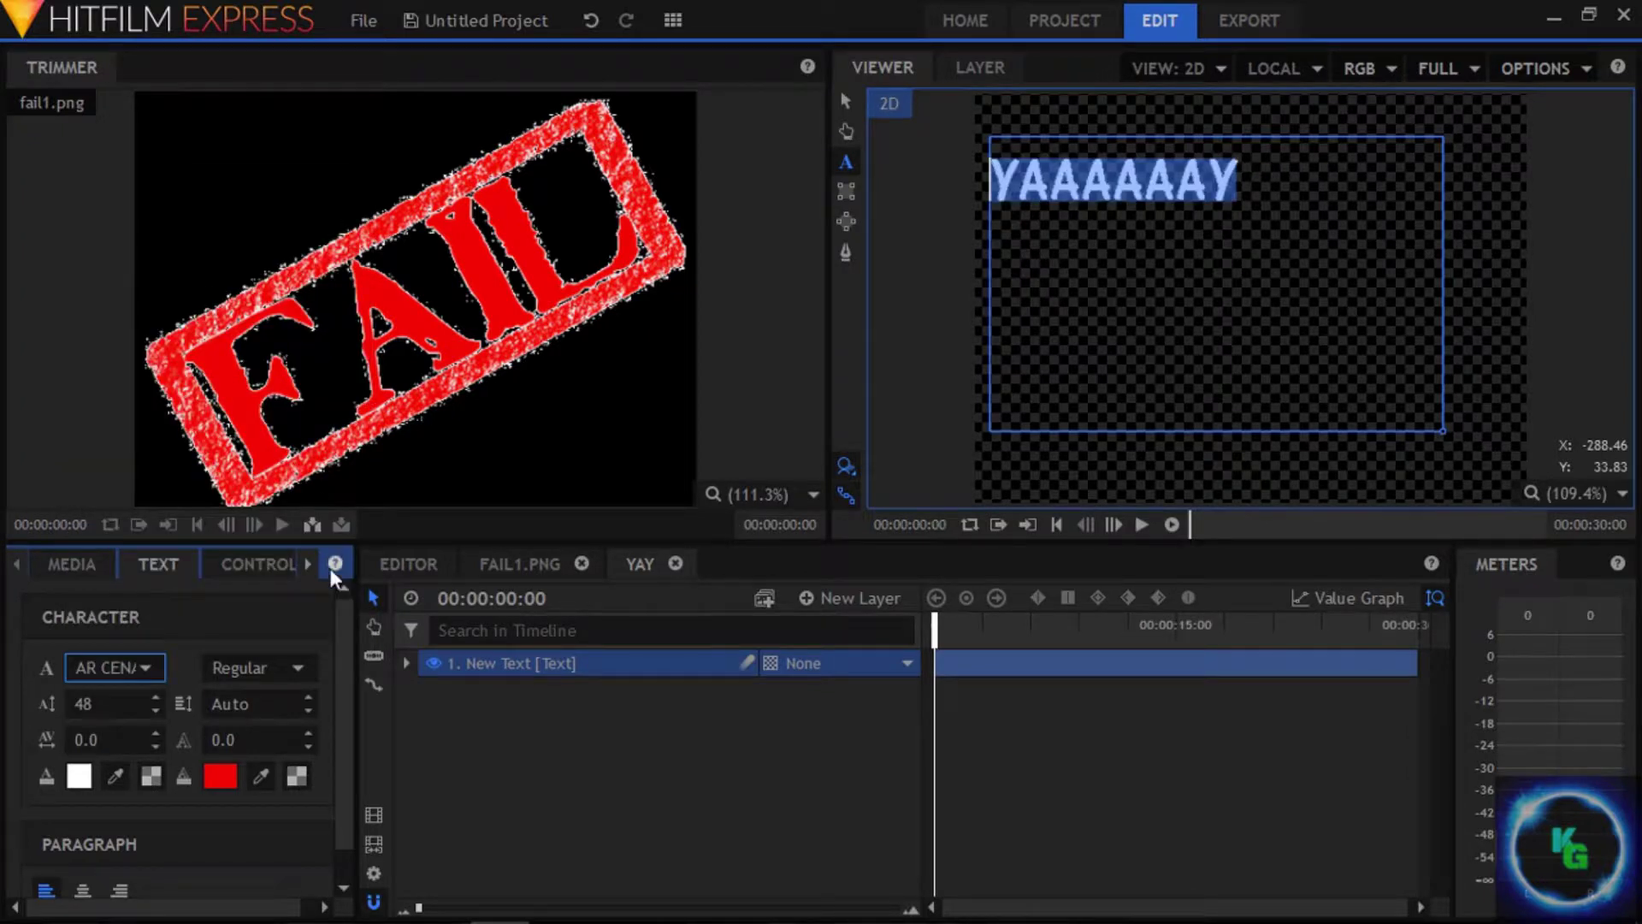
Step: Enlarge the YAAAAAAY text, trying size 68 and settling on 86, and insert a blank line above it
left_click(111, 704)
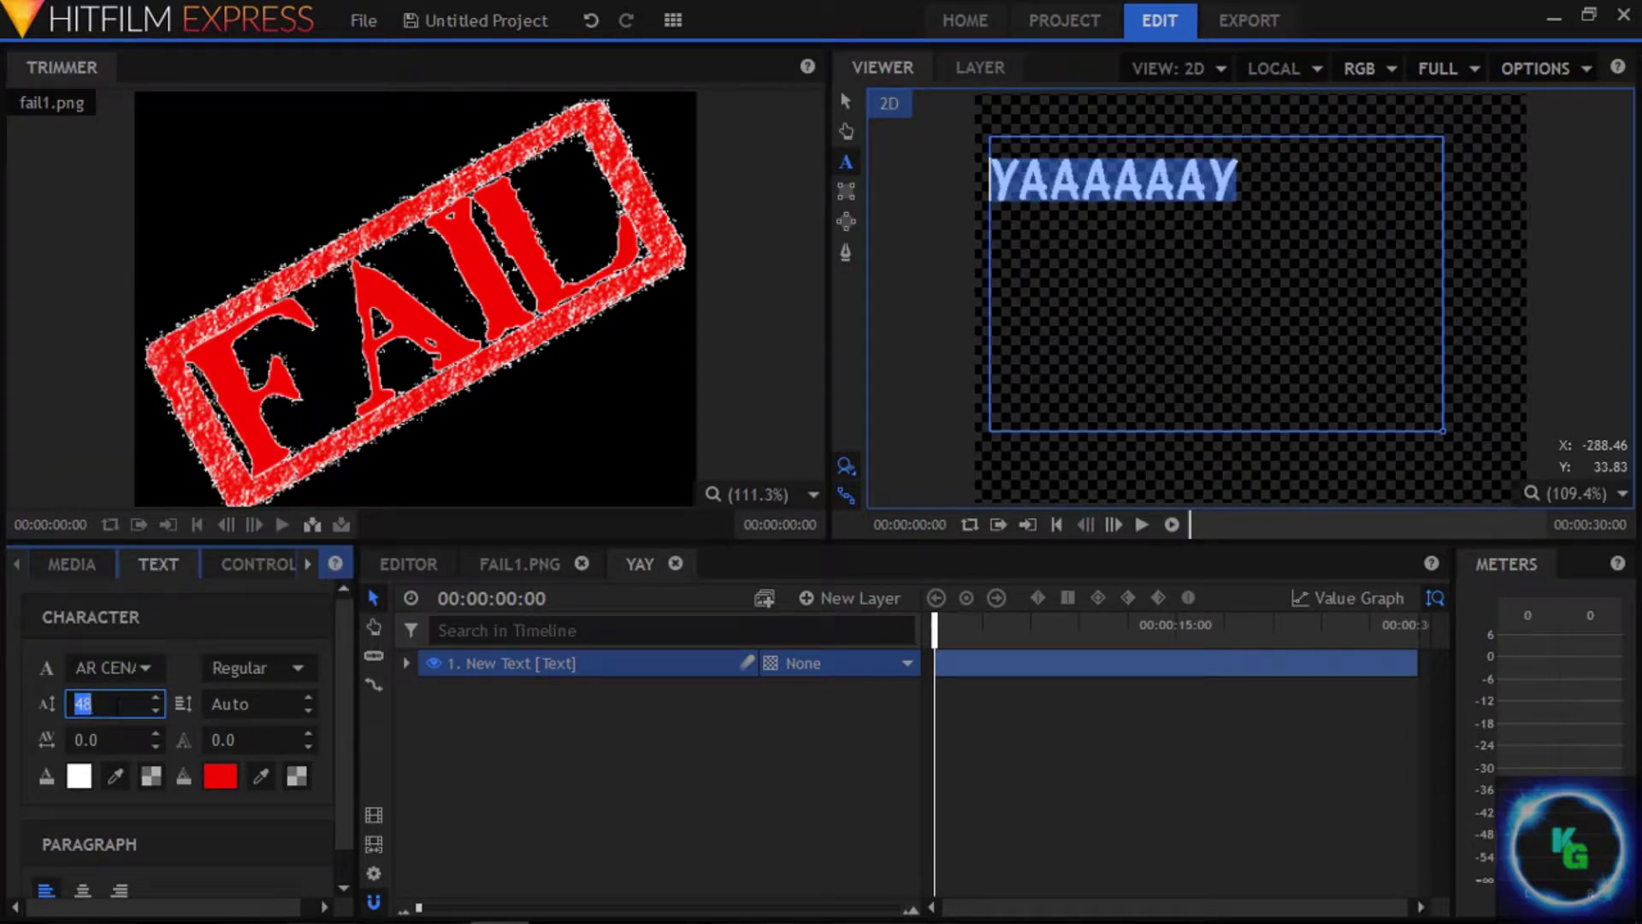
type("68")
key("Return")
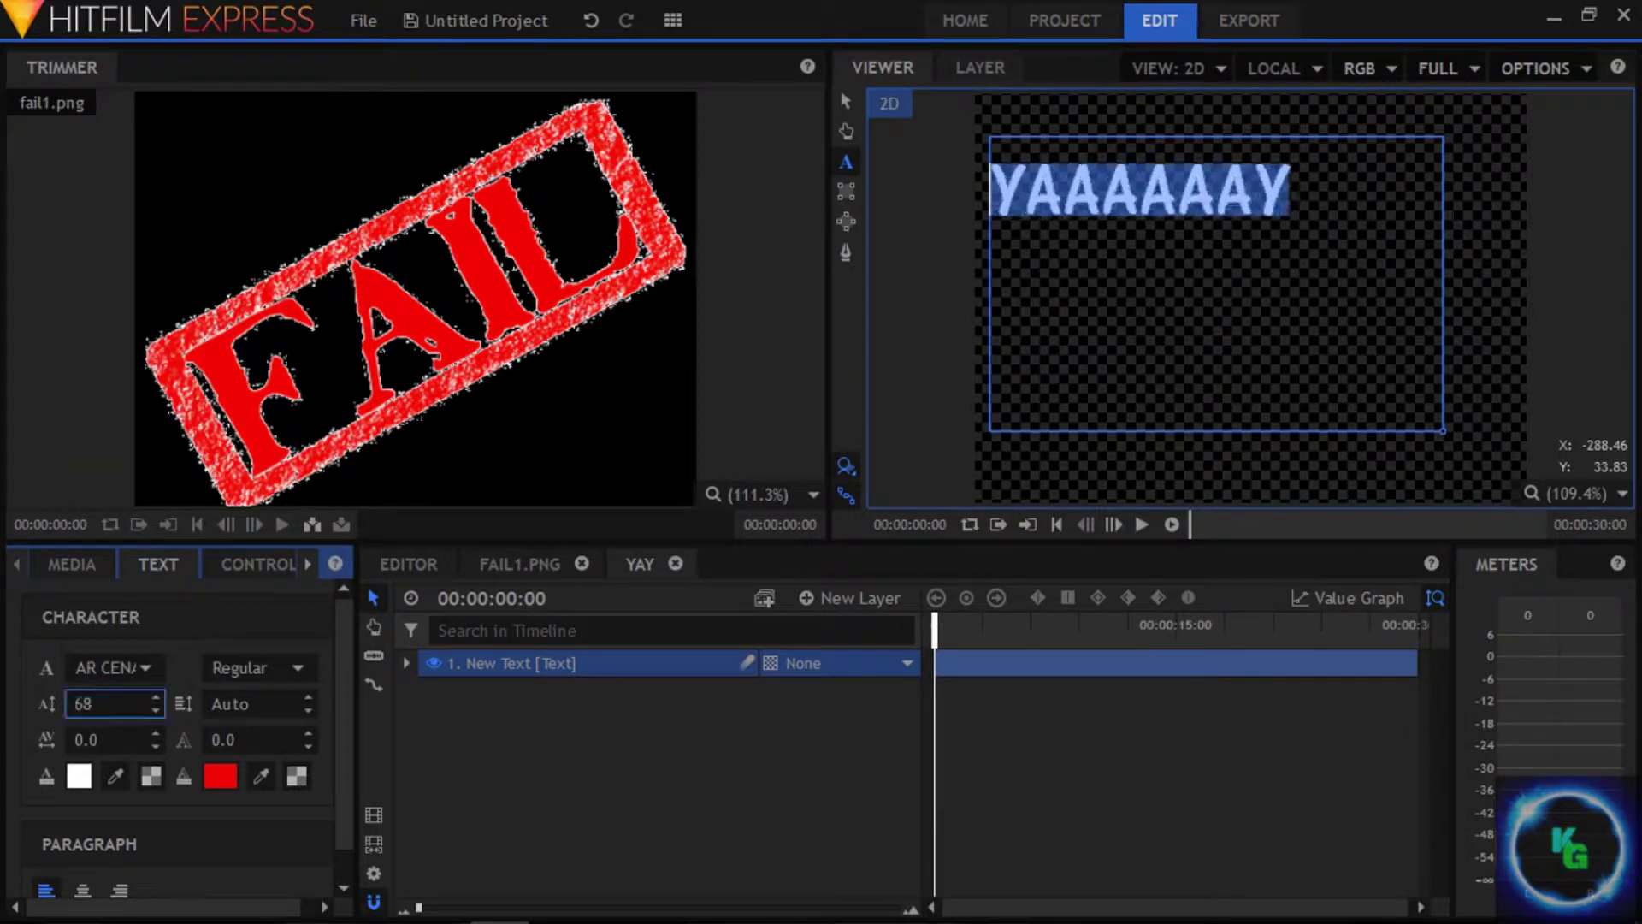
mouse_move(111, 704)
left_mouse_down()
mouse_move(148, 704)
mouse_move(127, 703)
left_mouse_up()
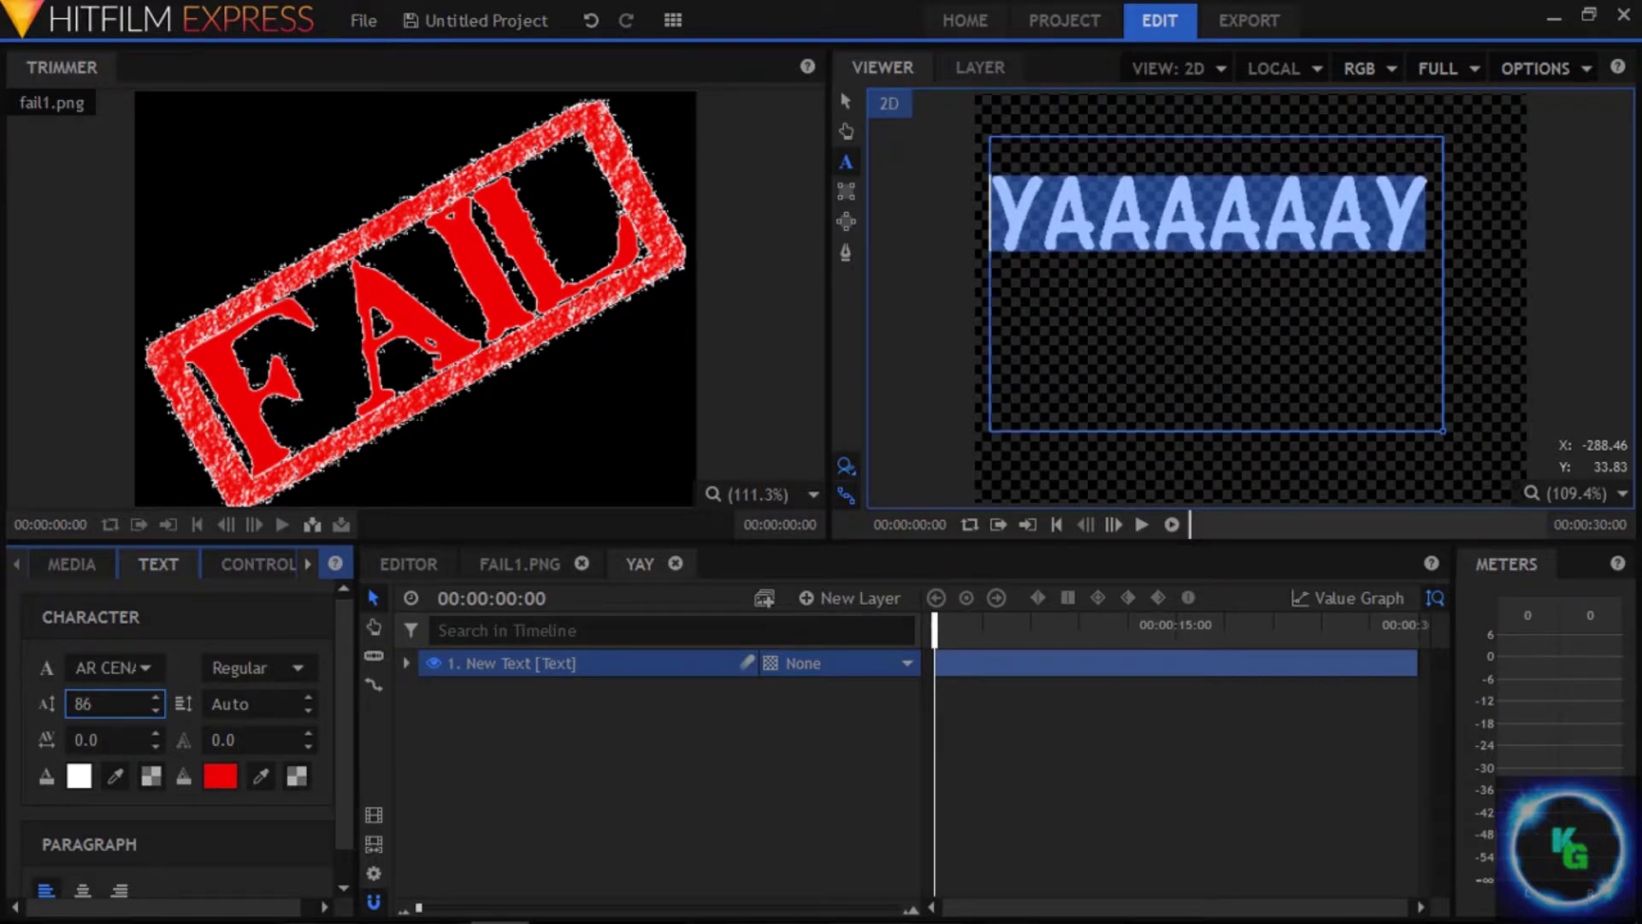
left_click(1013, 216)
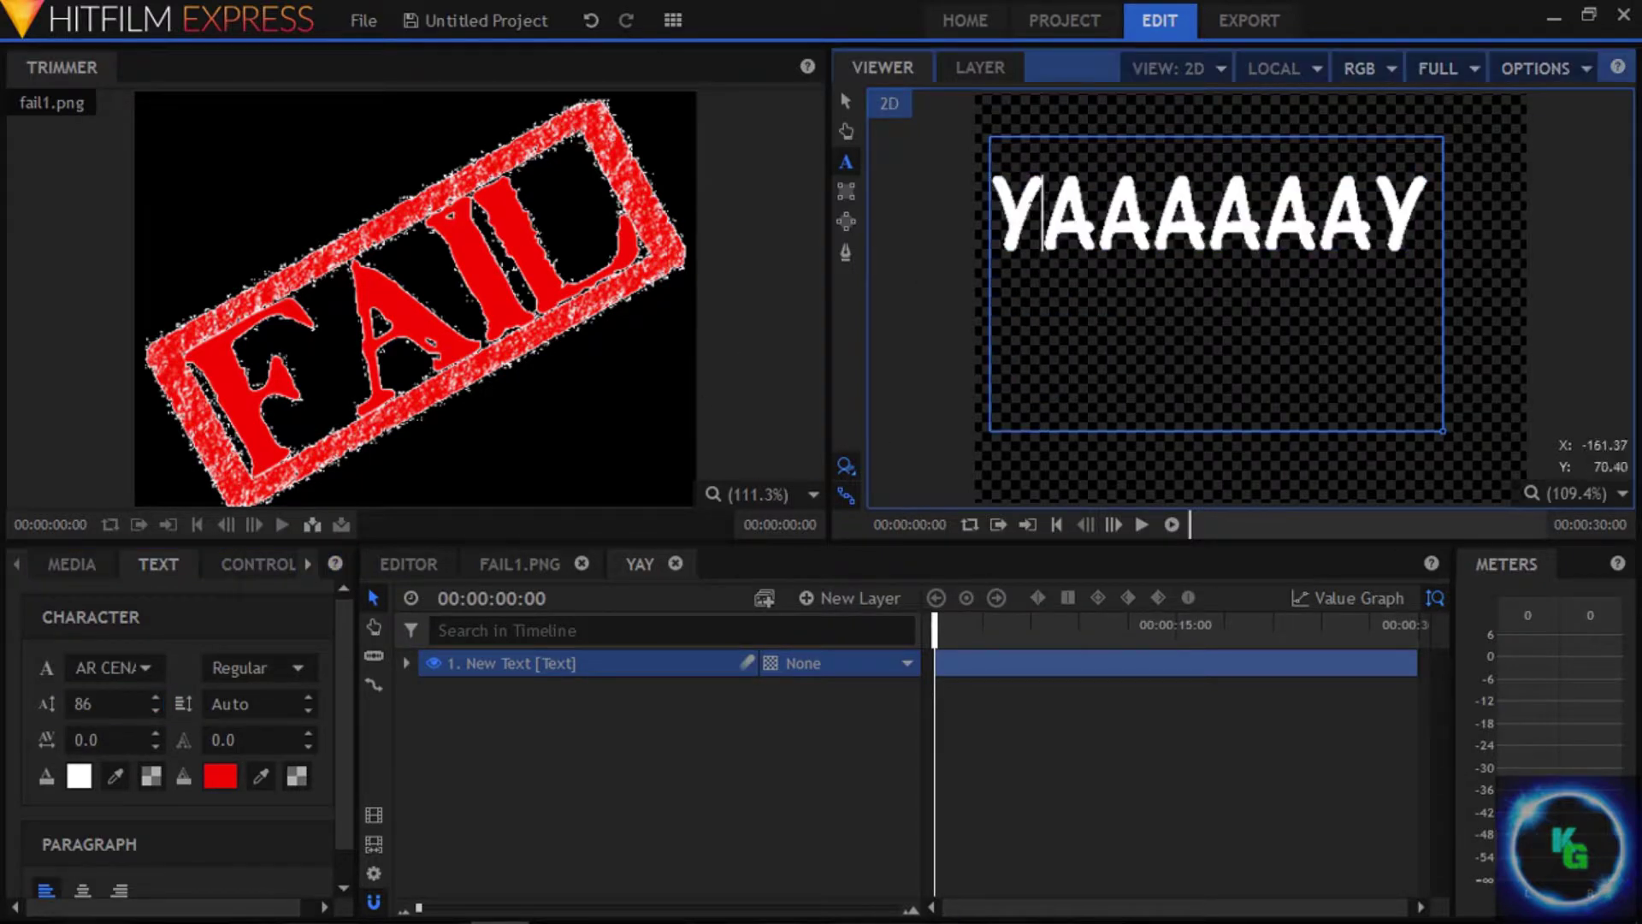
key("Return")
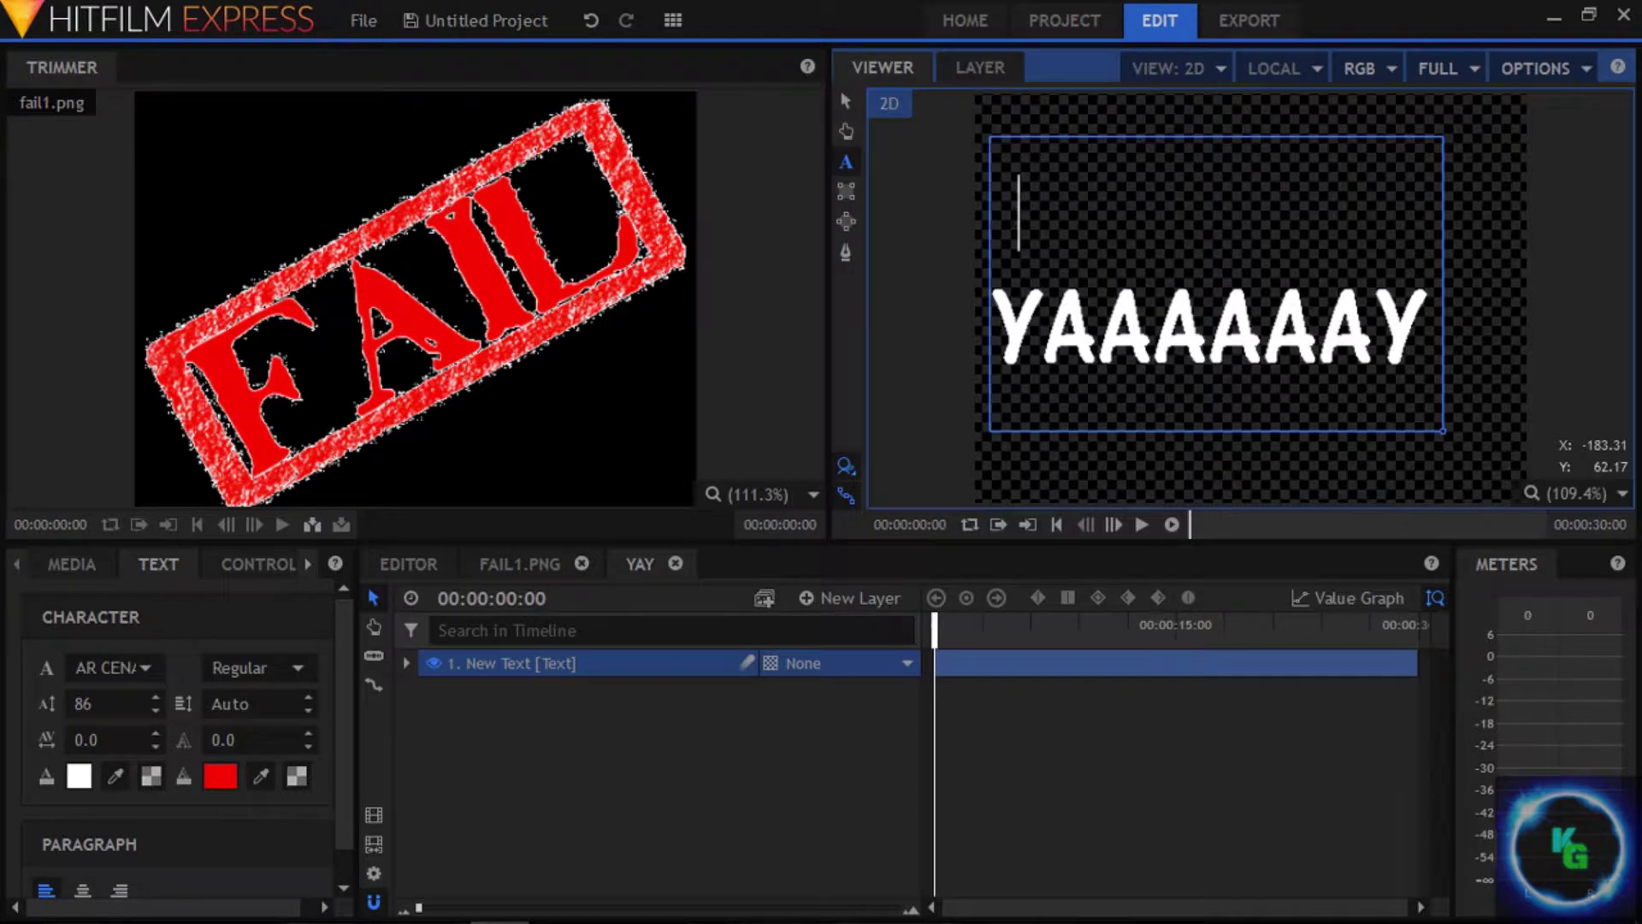
Step: Undo the blank line above YAAAAAAY and set the whole word's letter spacing to -5.0
left_click(1423, 329)
key("ctrl+z")
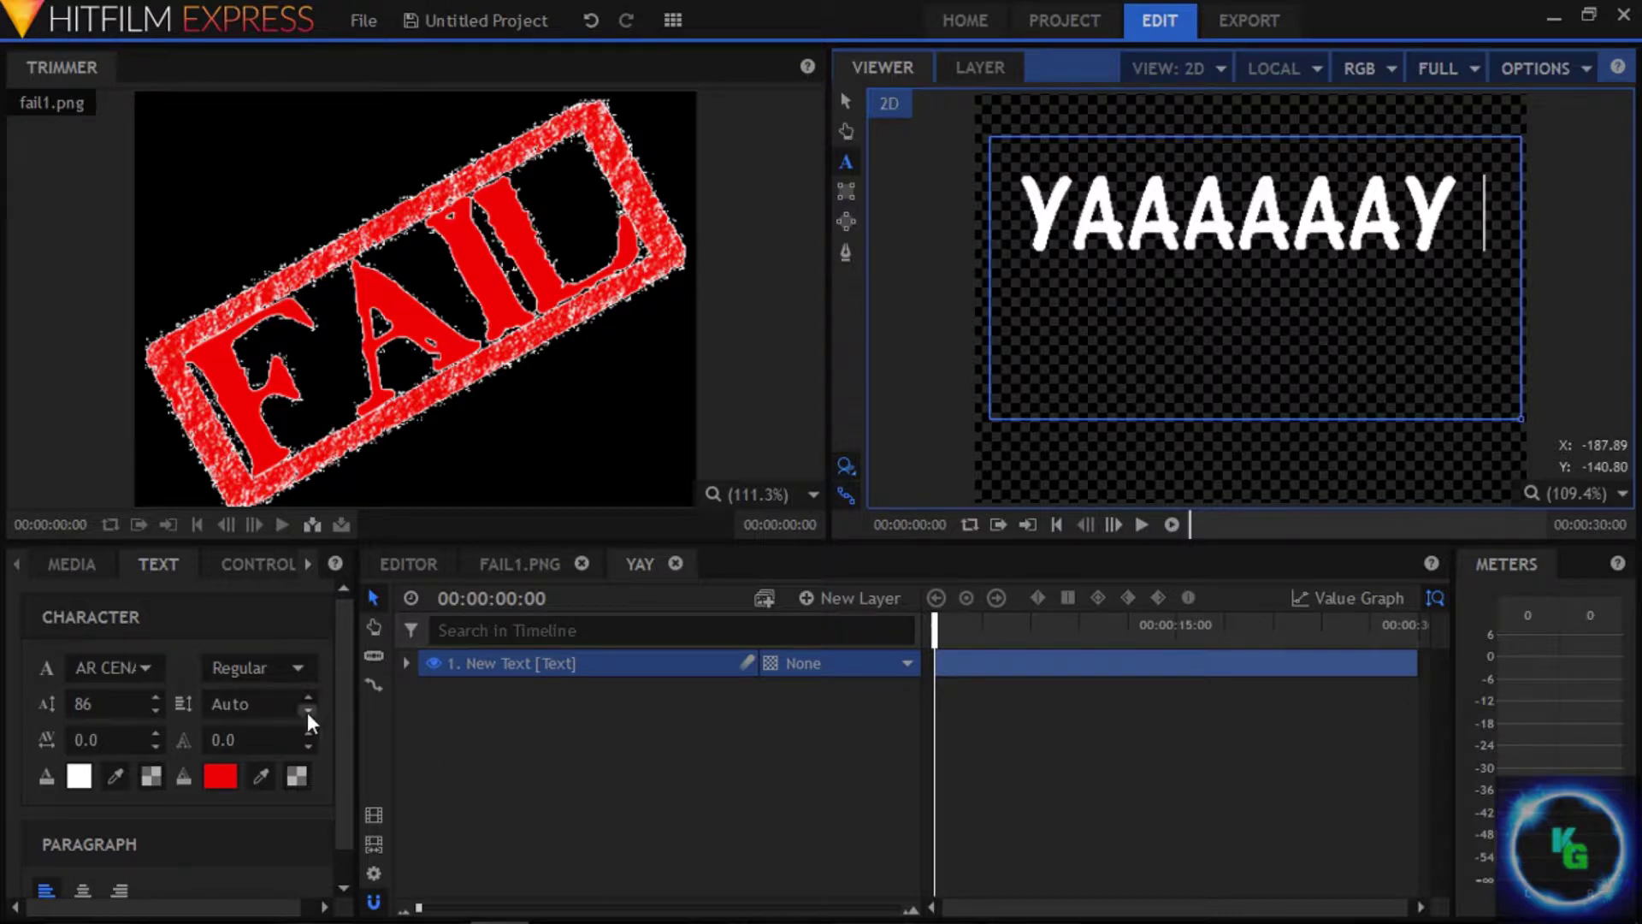
mouse_move(103, 740)
left_mouse_down()
mouse_move(82, 740)
mouse_move(116, 740)
left_mouse_up()
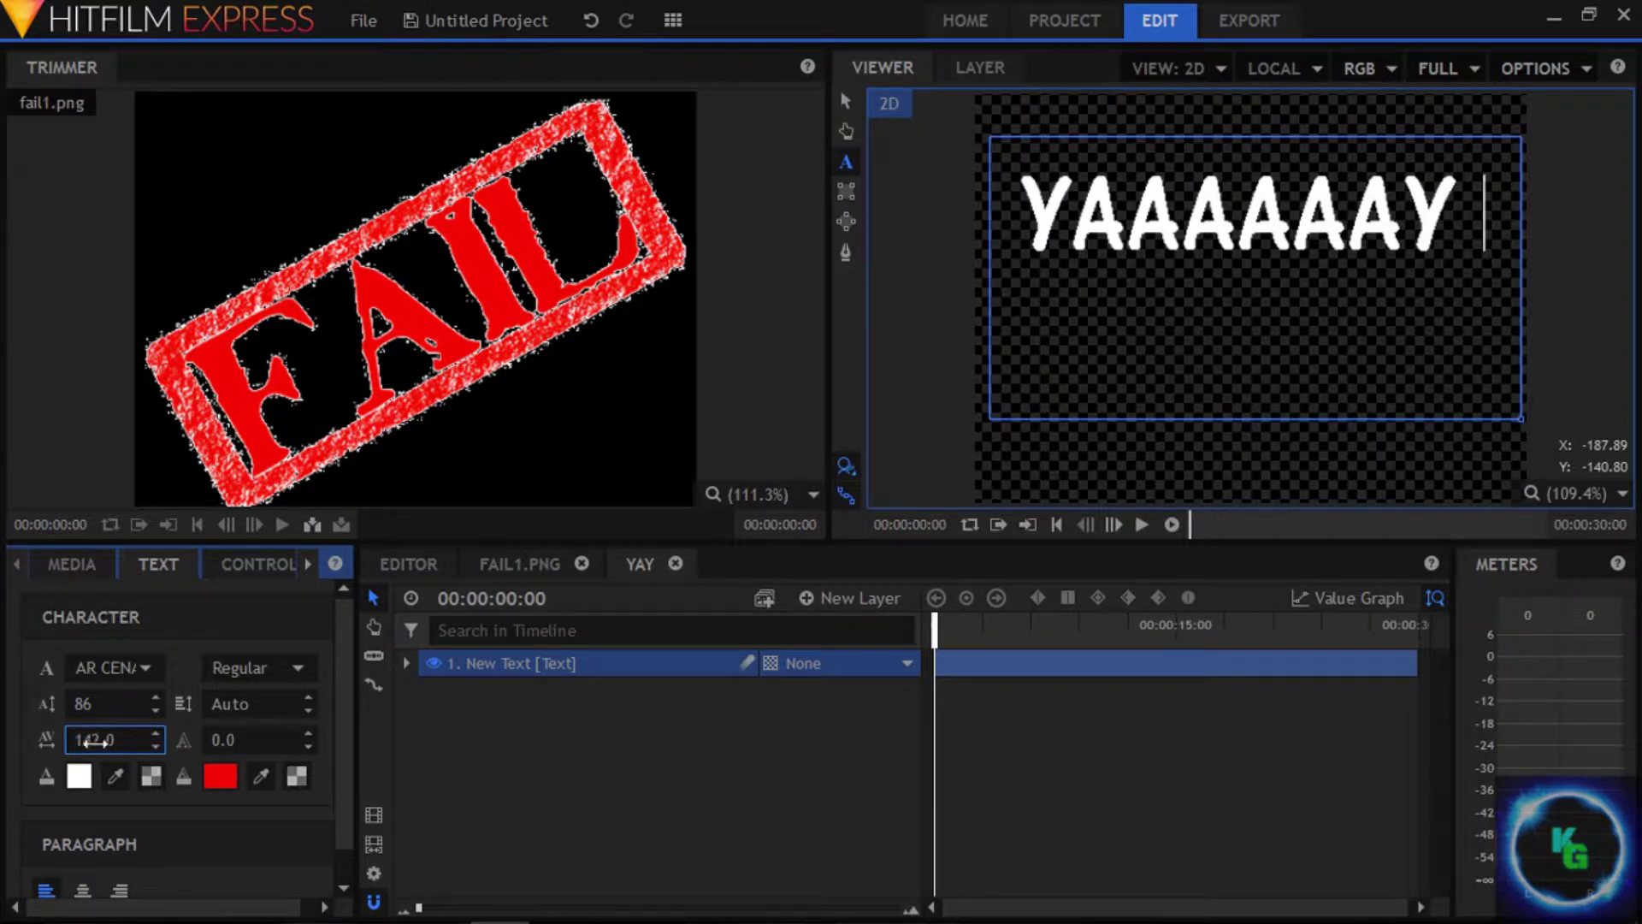
left_click(1477, 206)
key("ctrl+a")
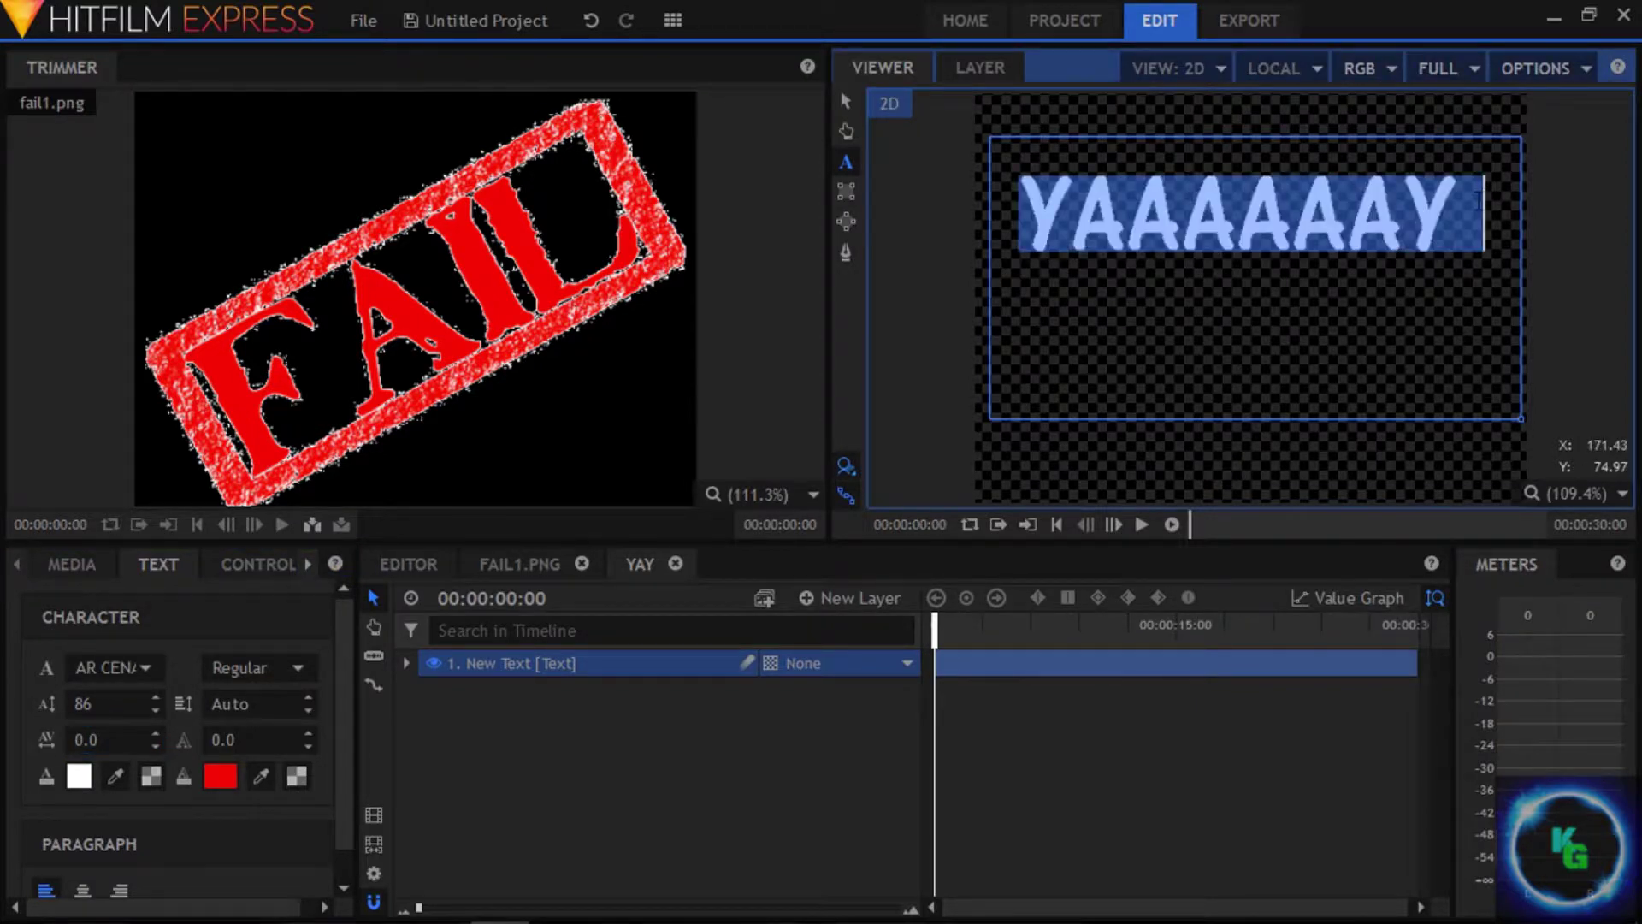
left_click_drag(110, 743, 96, 742)
key("Up")
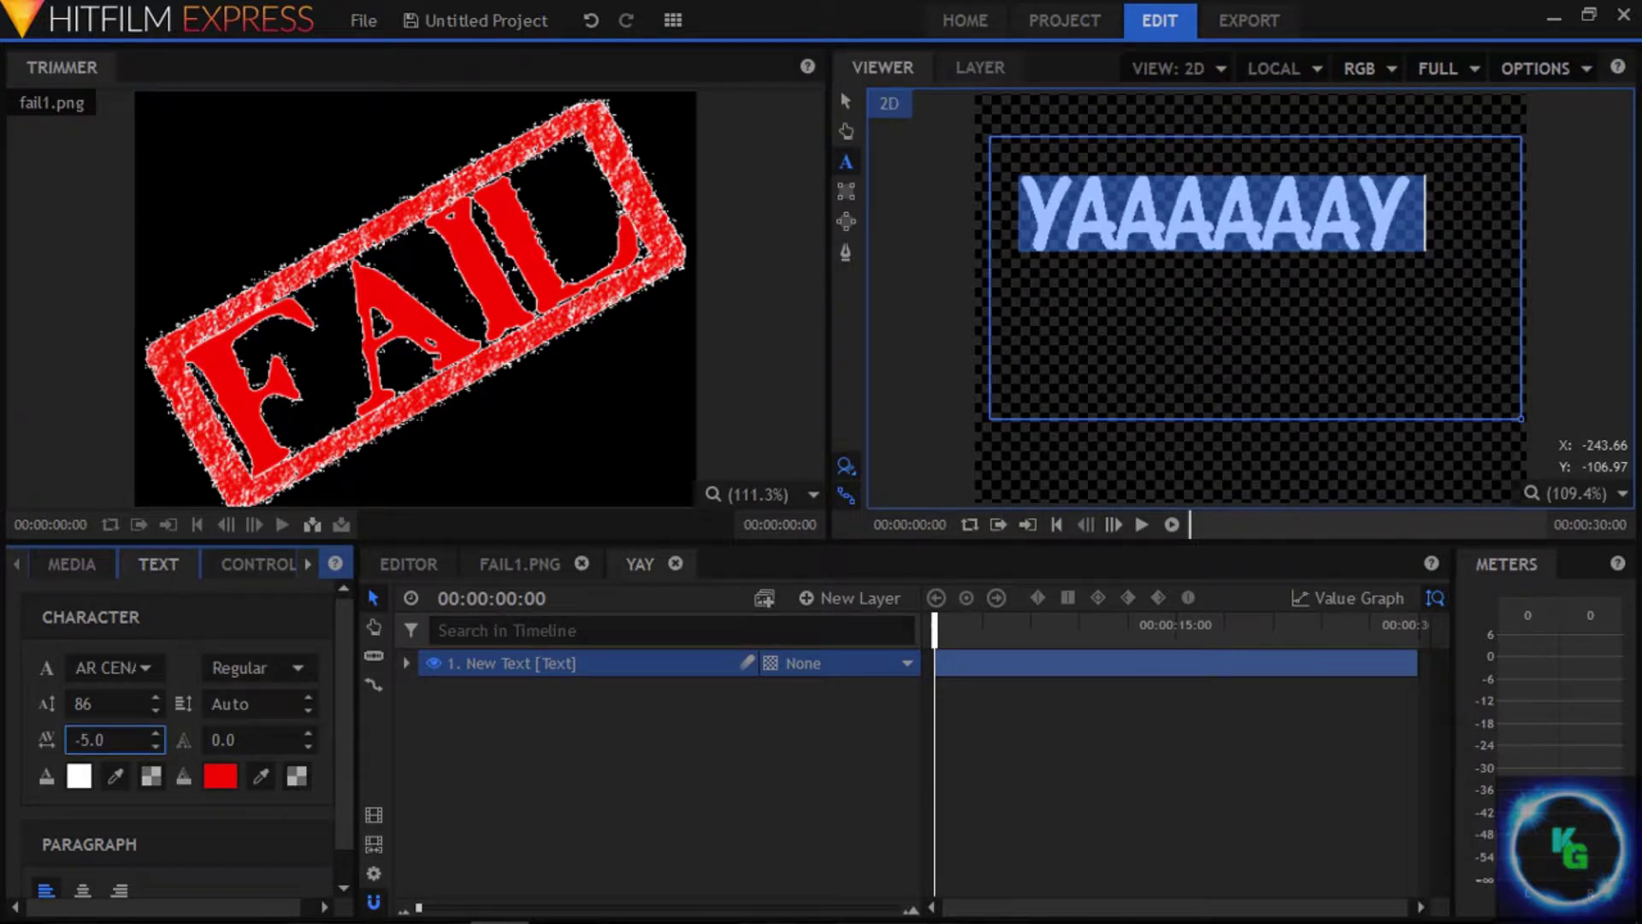
Step: Set the YAAAAAAY text's fill colour to yellow #fff700 and its outline colour to black
left_click(126, 810)
left_click(85, 778)
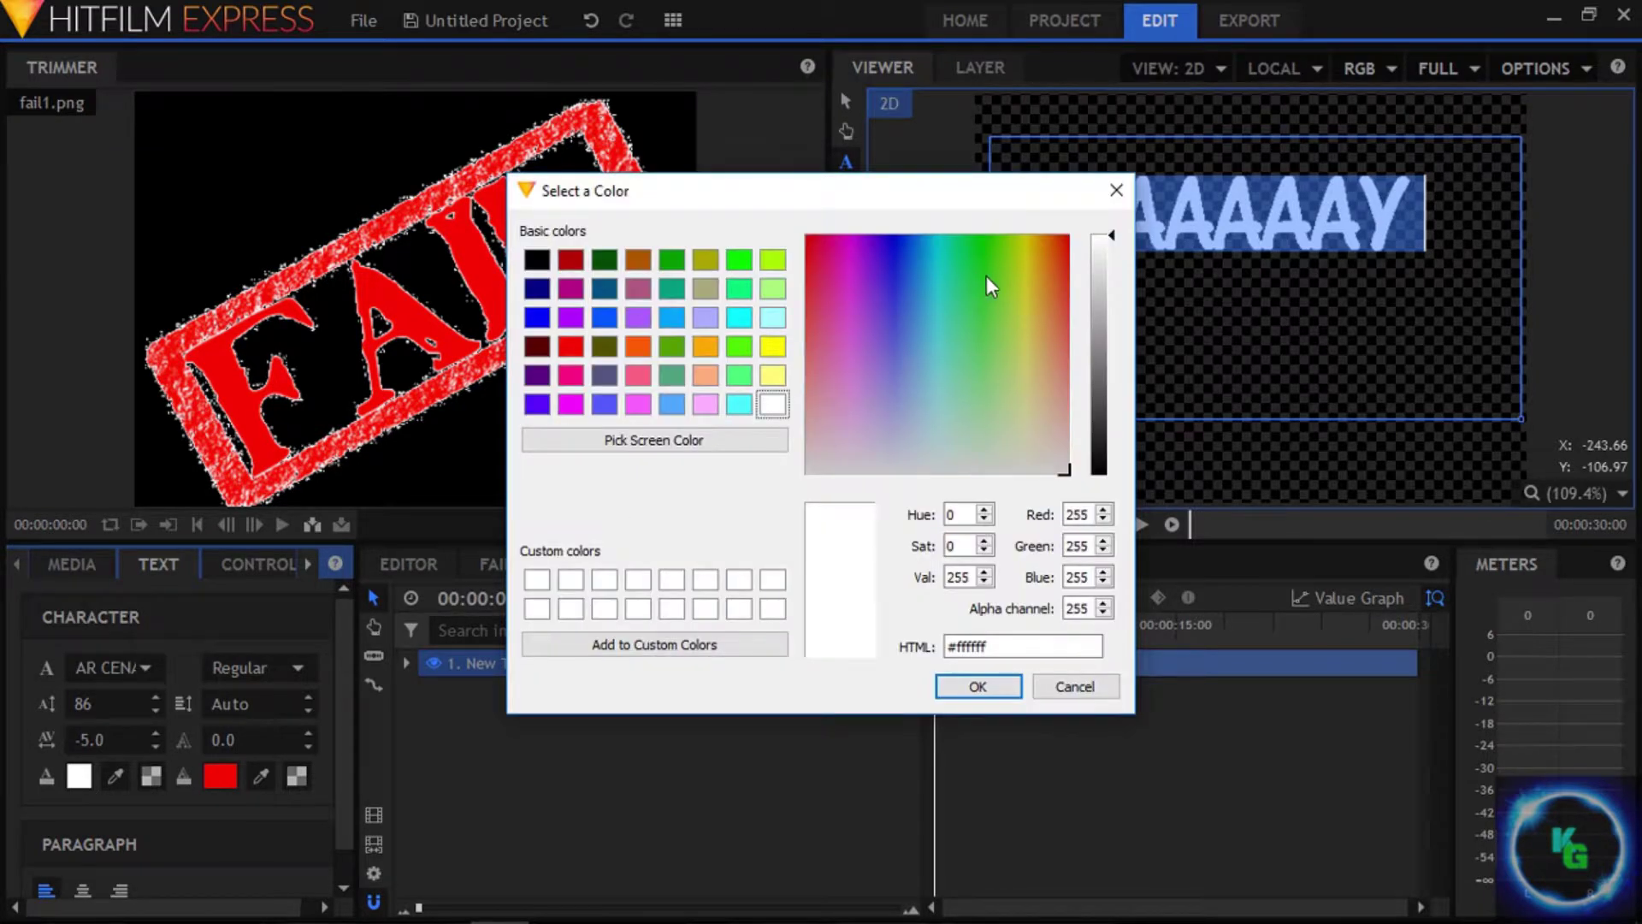
left_click_drag(987, 276, 1026, 239)
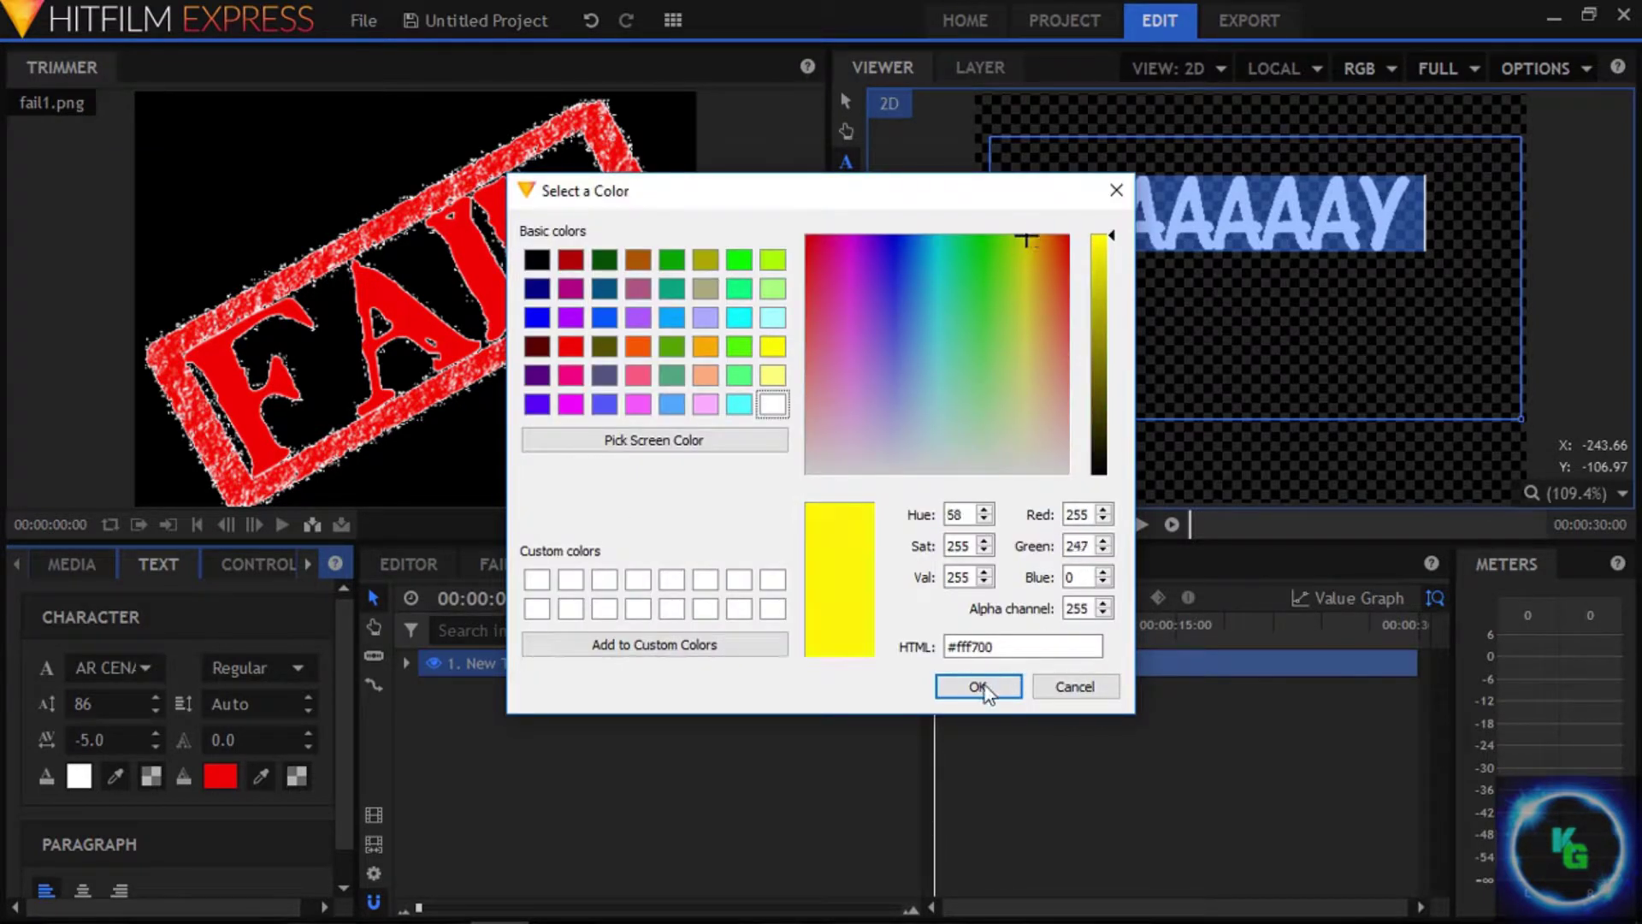
left_click(977, 687)
left_click(220, 776)
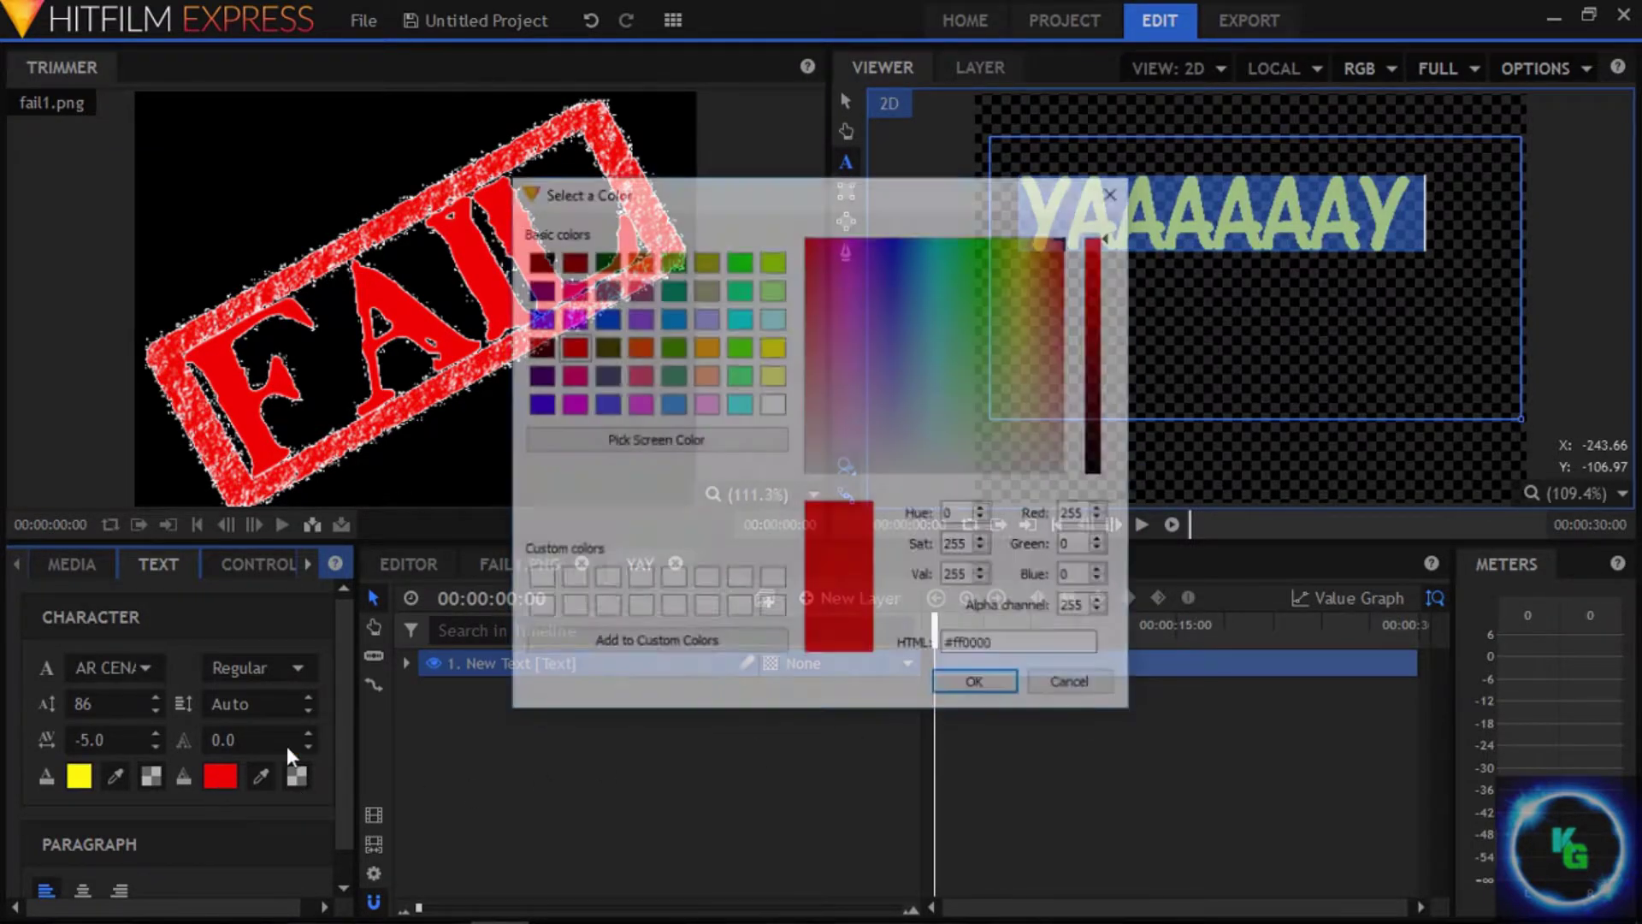
left_click_drag(1067, 240, 1114, 689)
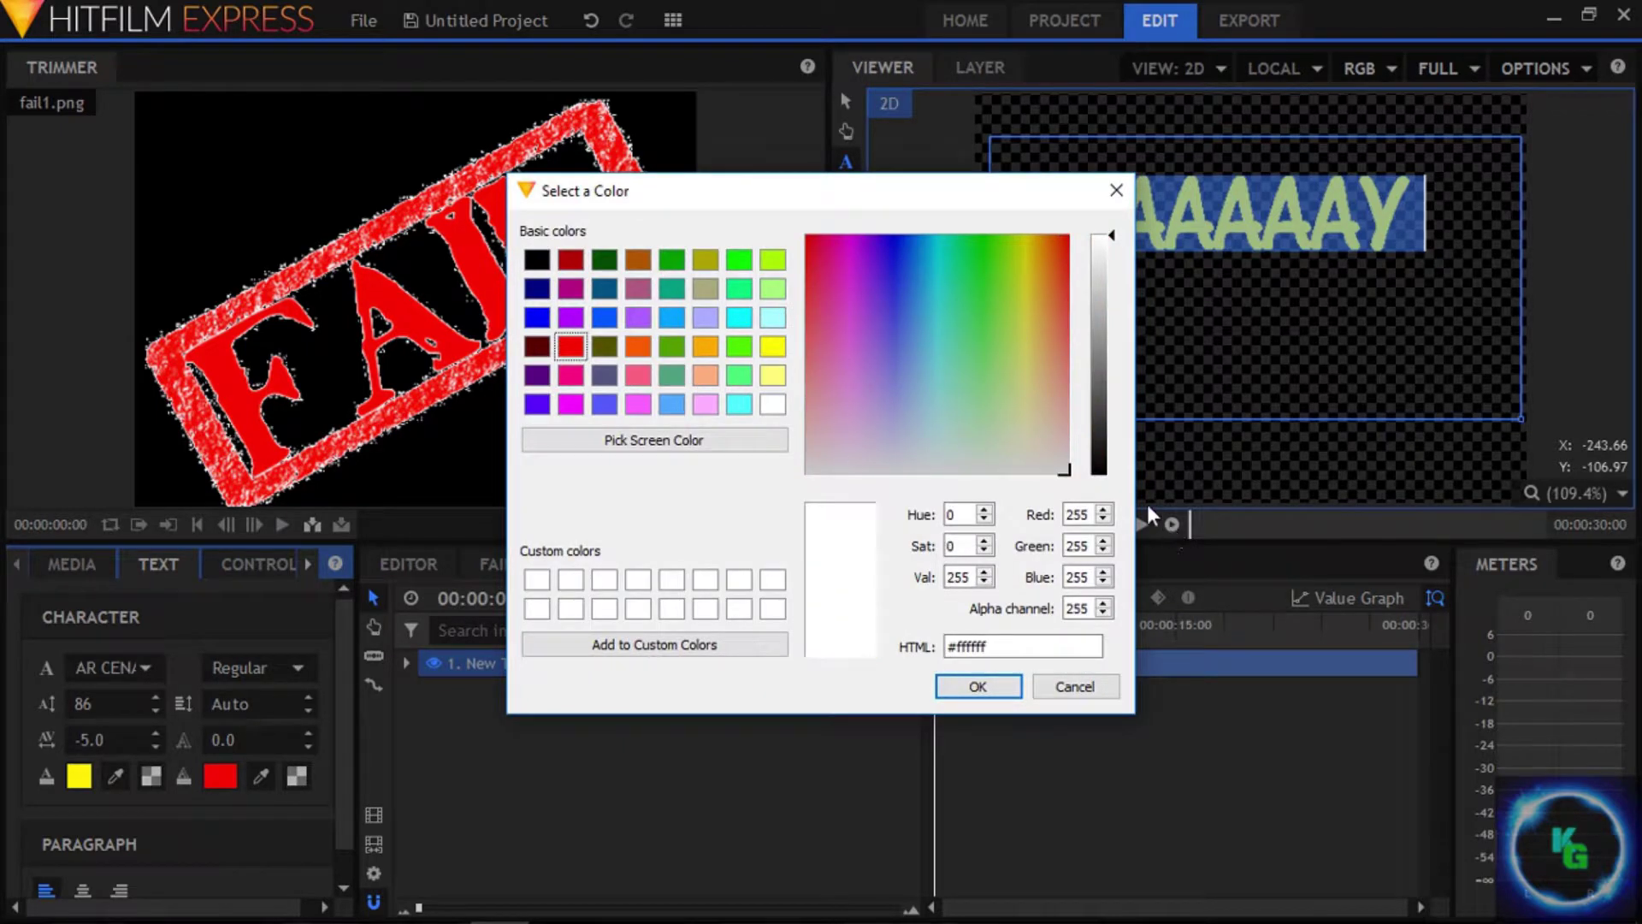
left_click_drag(1094, 469, 1097, 578)
left_click(978, 685)
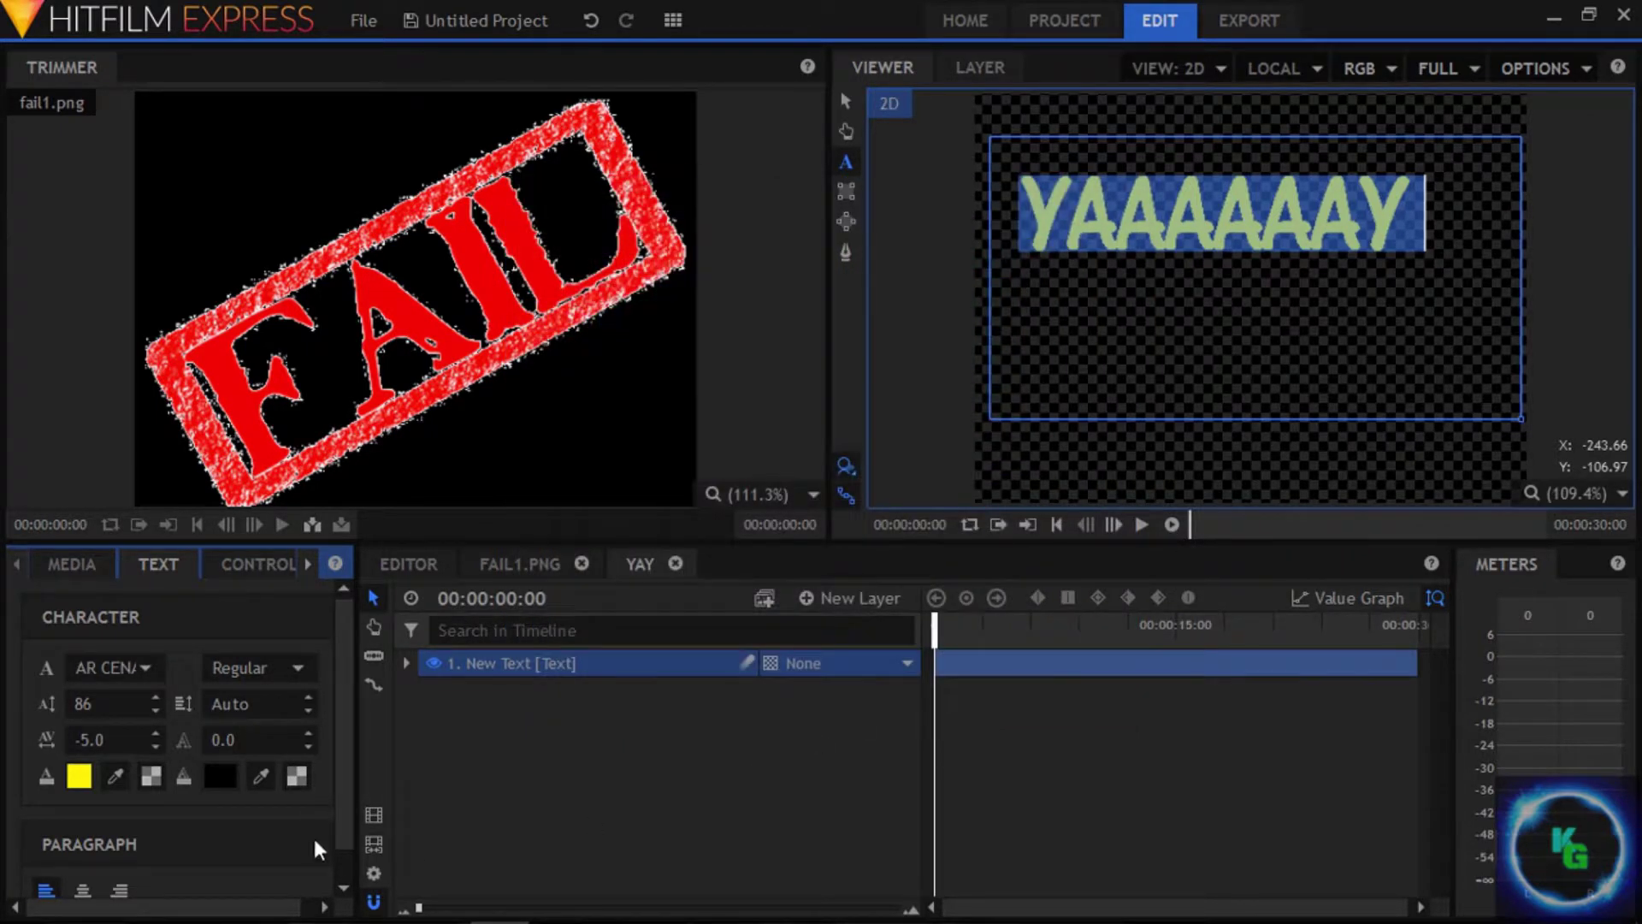
Step: Set the outline width of the YAAAAAAY text to 4.0 and deselect the word
left_click(256, 739)
type("3")
key("Return")
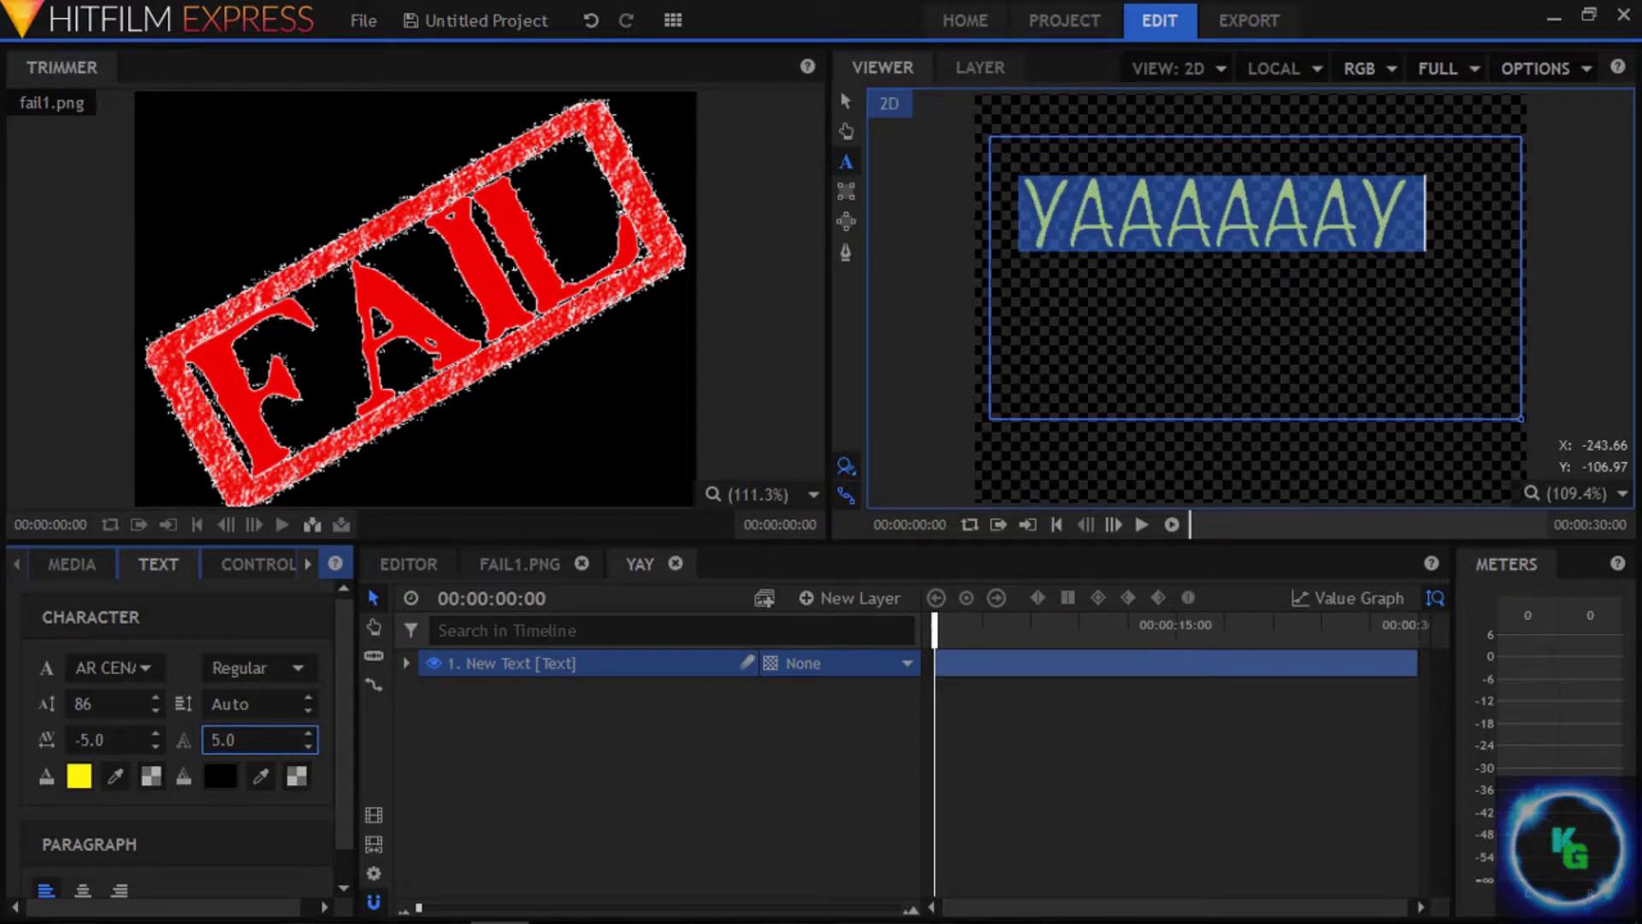
left_click_drag(251, 742, 310, 734)
left_click(1161, 212)
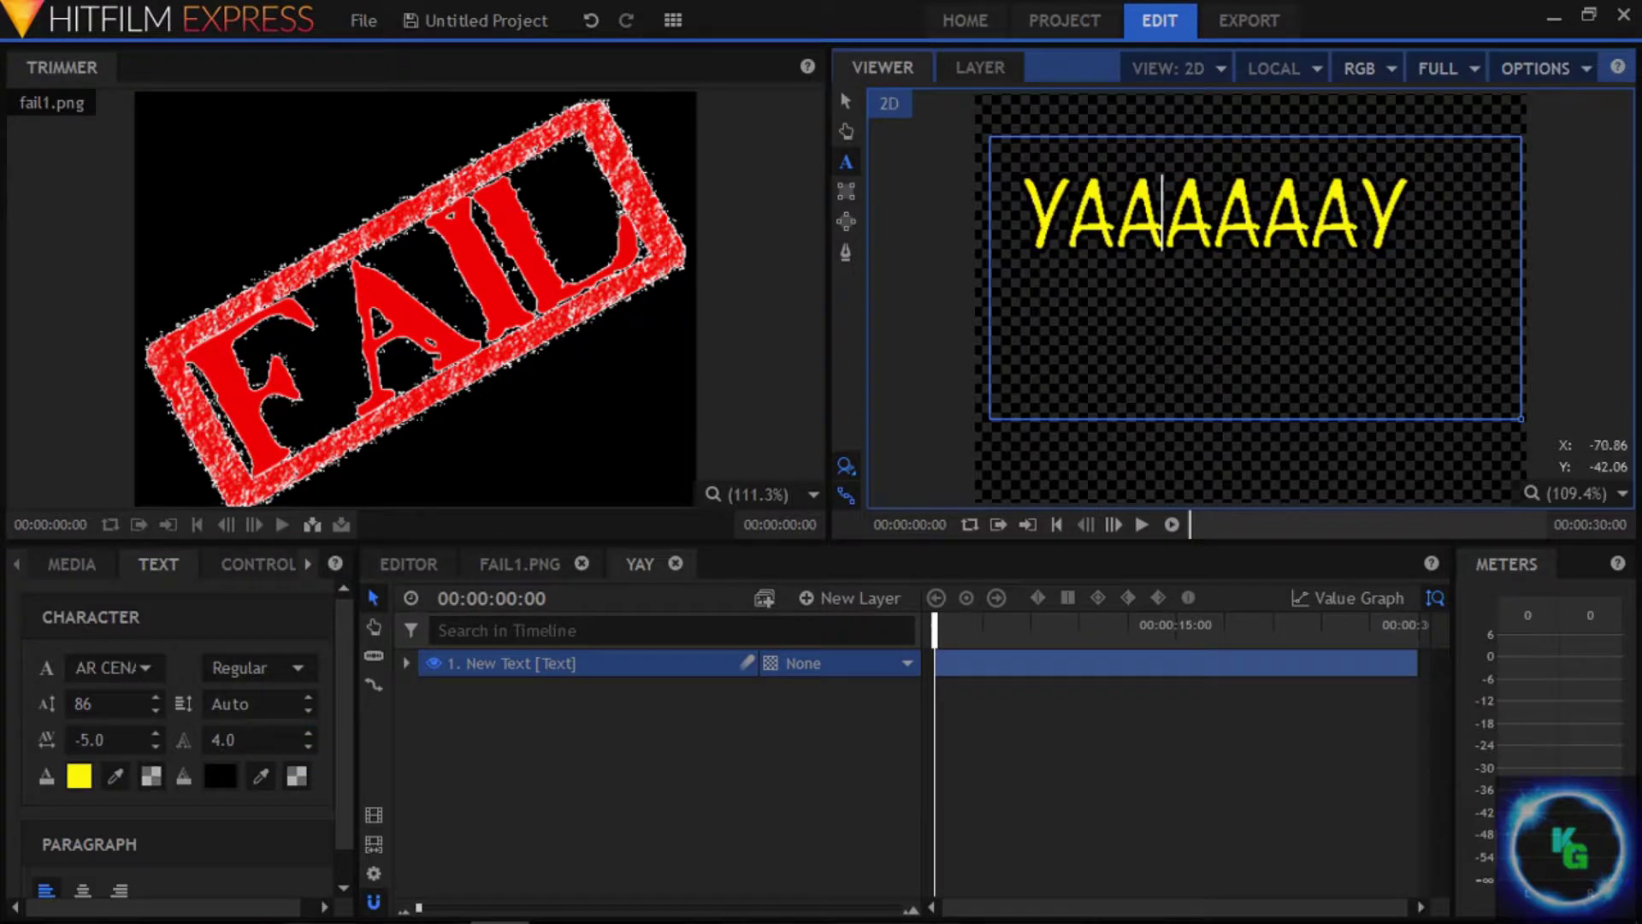
key("Right")
Step: Return to the editor timeline and place the YAY composite shot on Video 2, starting at 00:01:13:00
left_click(409, 564)
left_click(71, 565)
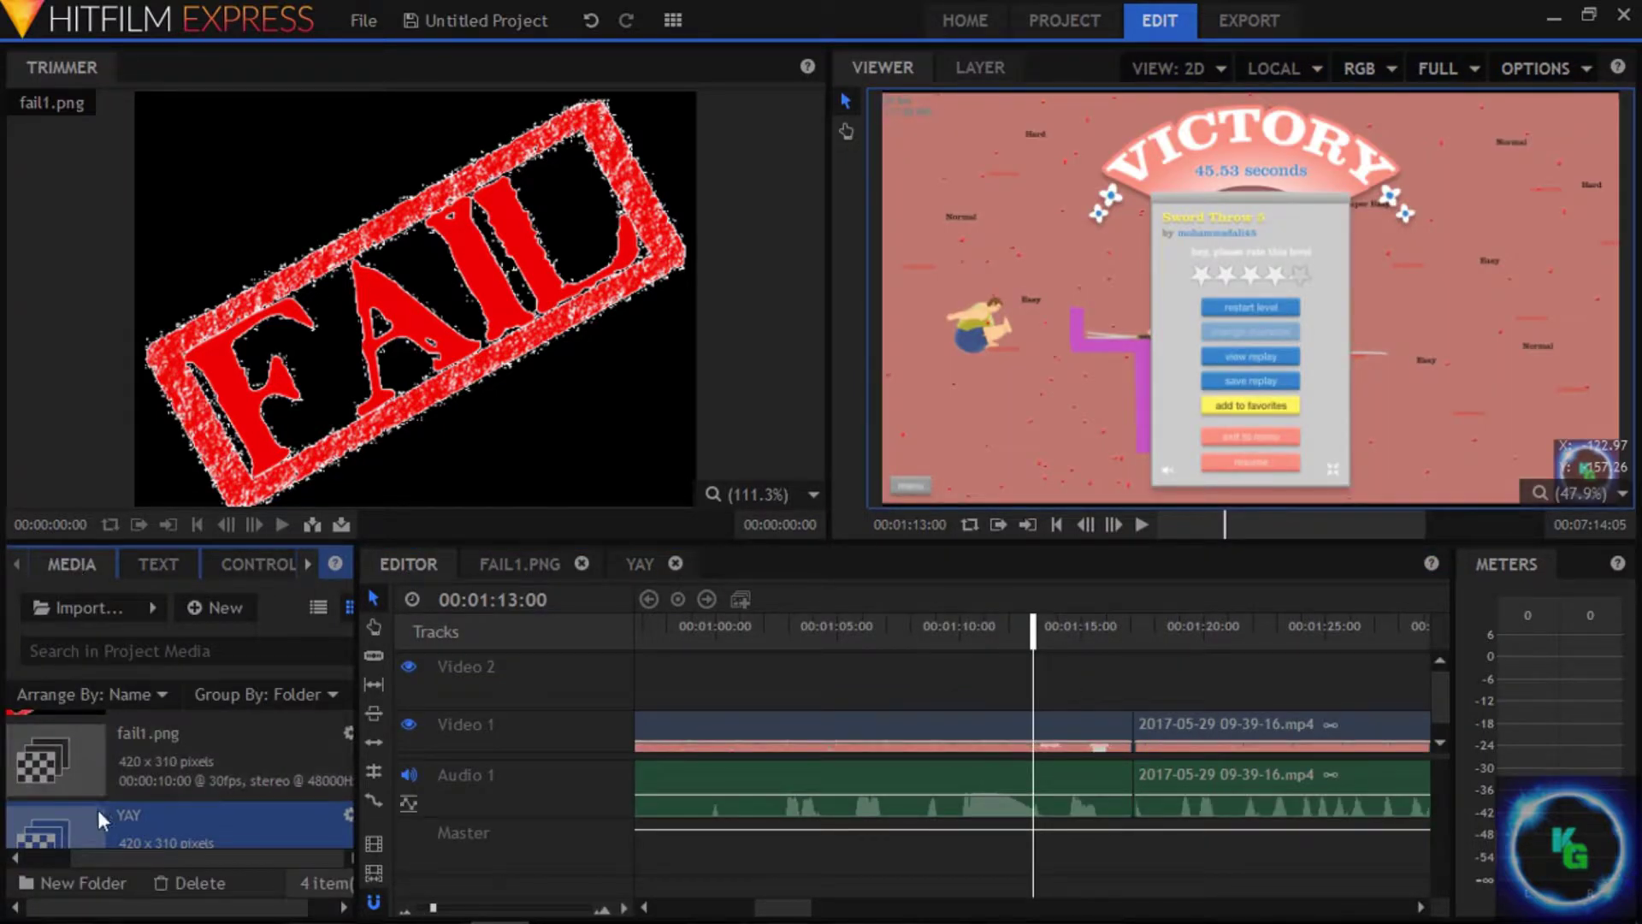
scroll(115, 773, "up", 1)
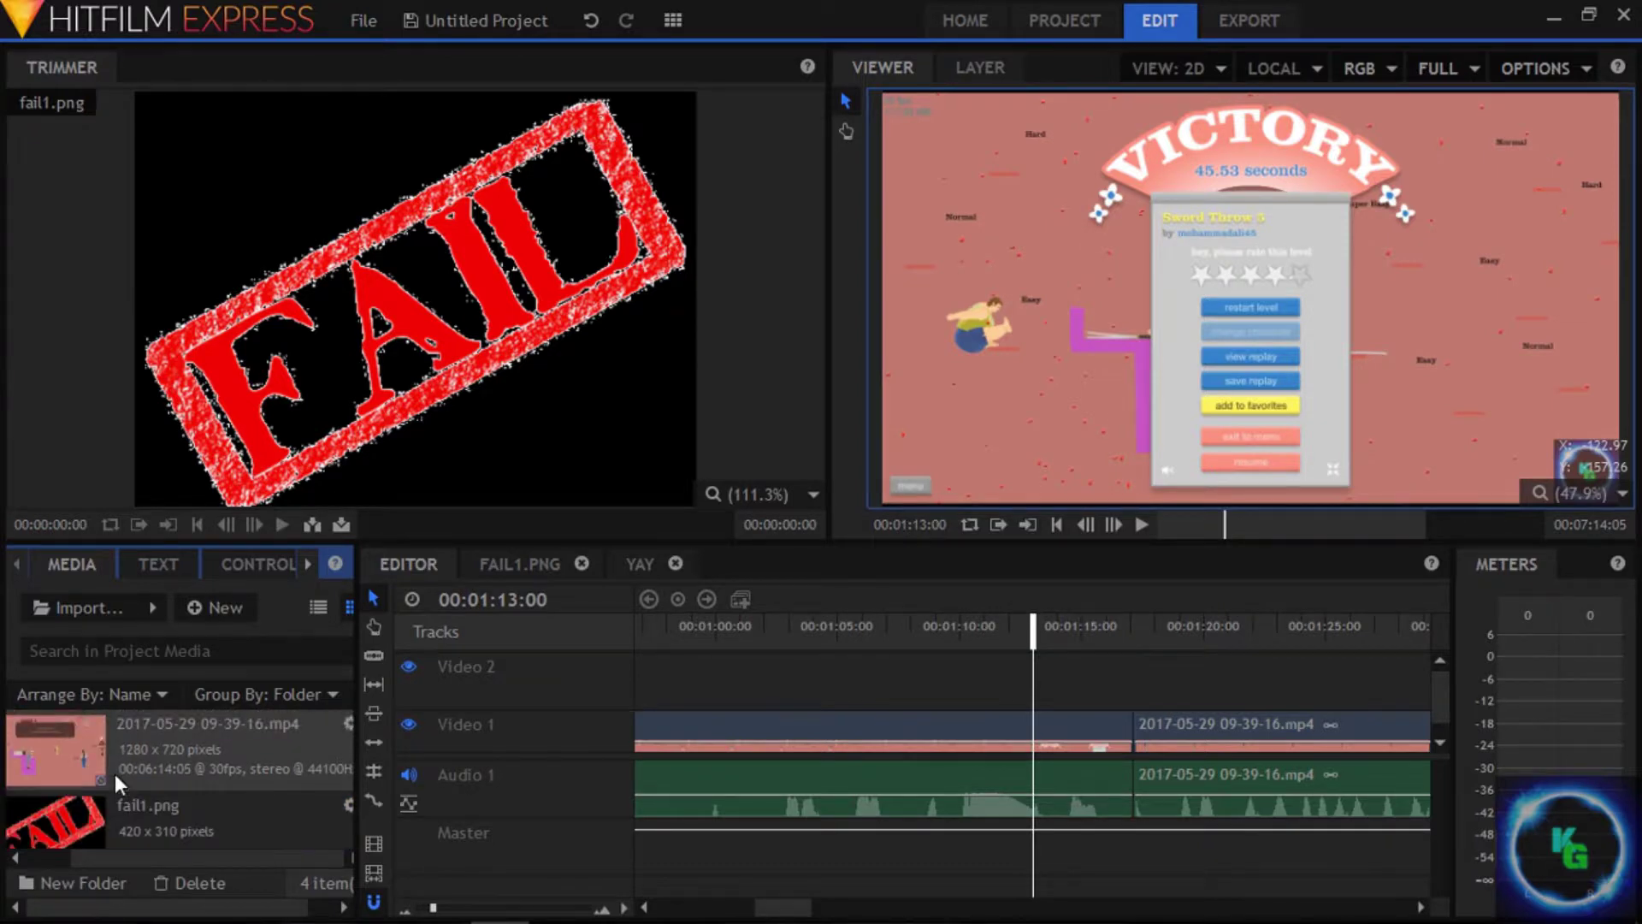
scroll(114, 773, "down", 2)
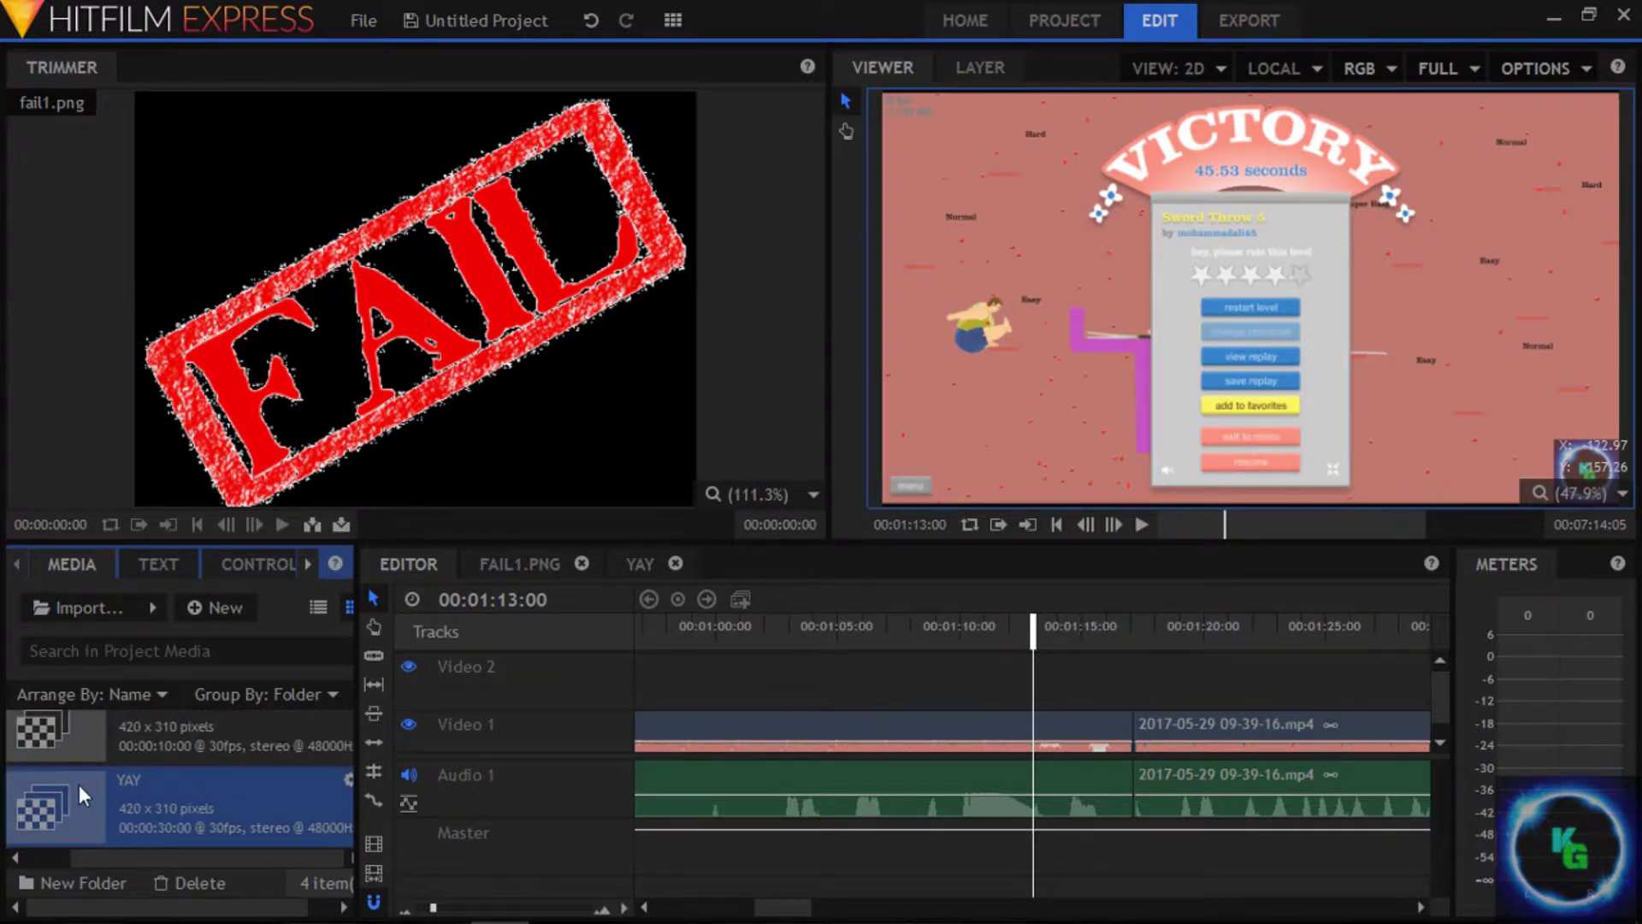
left_click_drag(59, 794, 1034, 679)
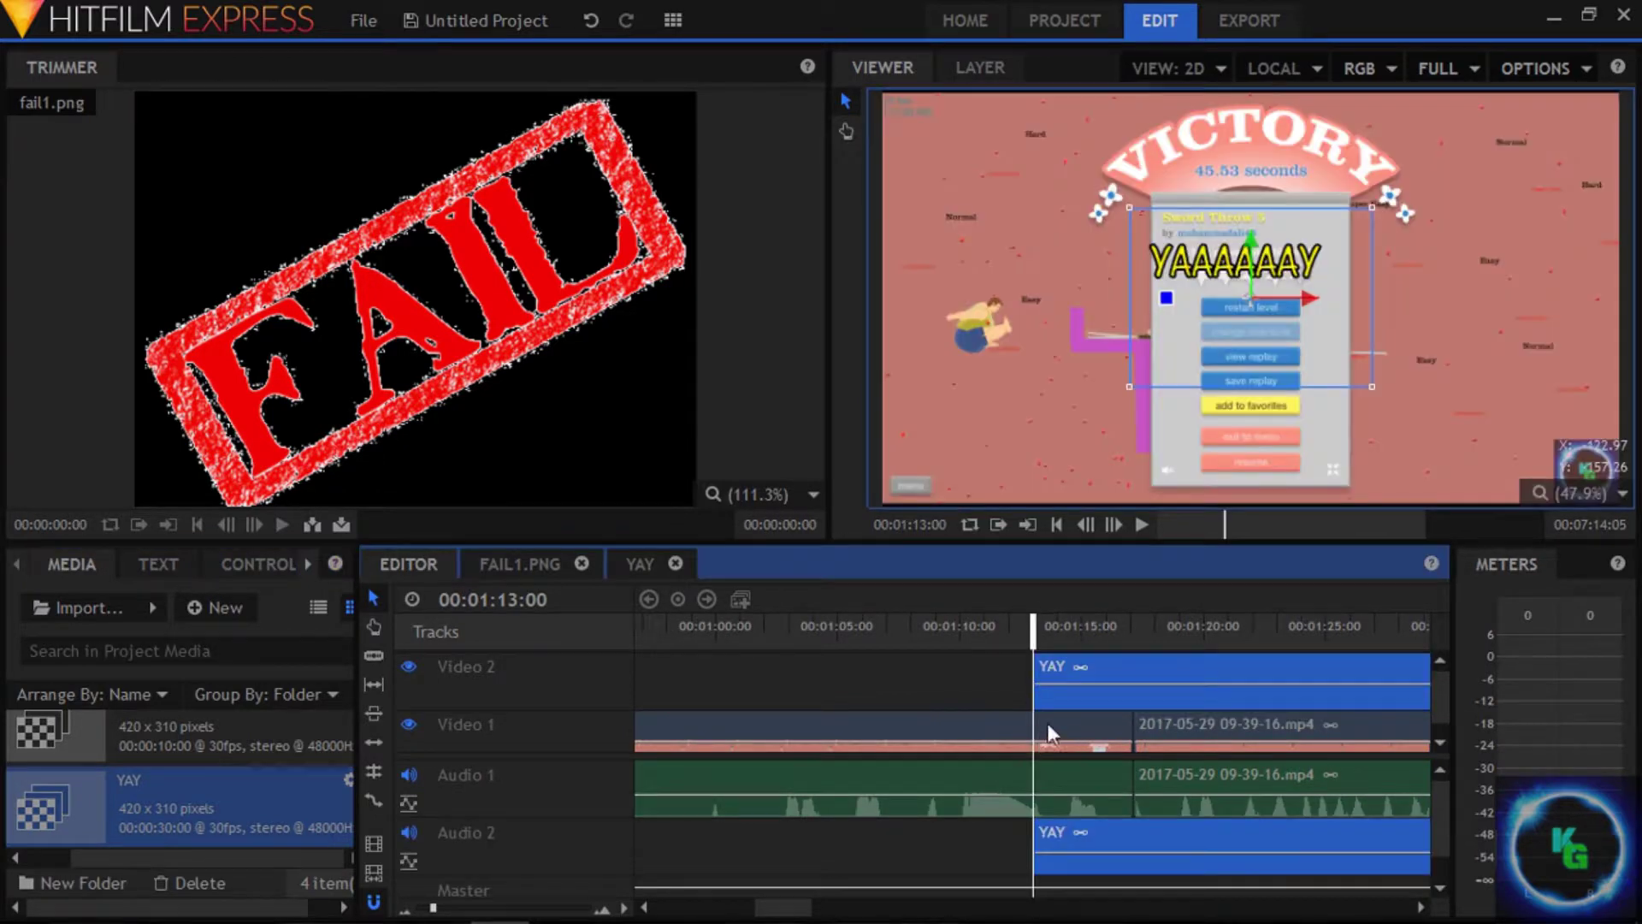
Step: Unlink the YAY clip's audio from its video and delete the audio part from Audio 2
right_click(1099, 849)
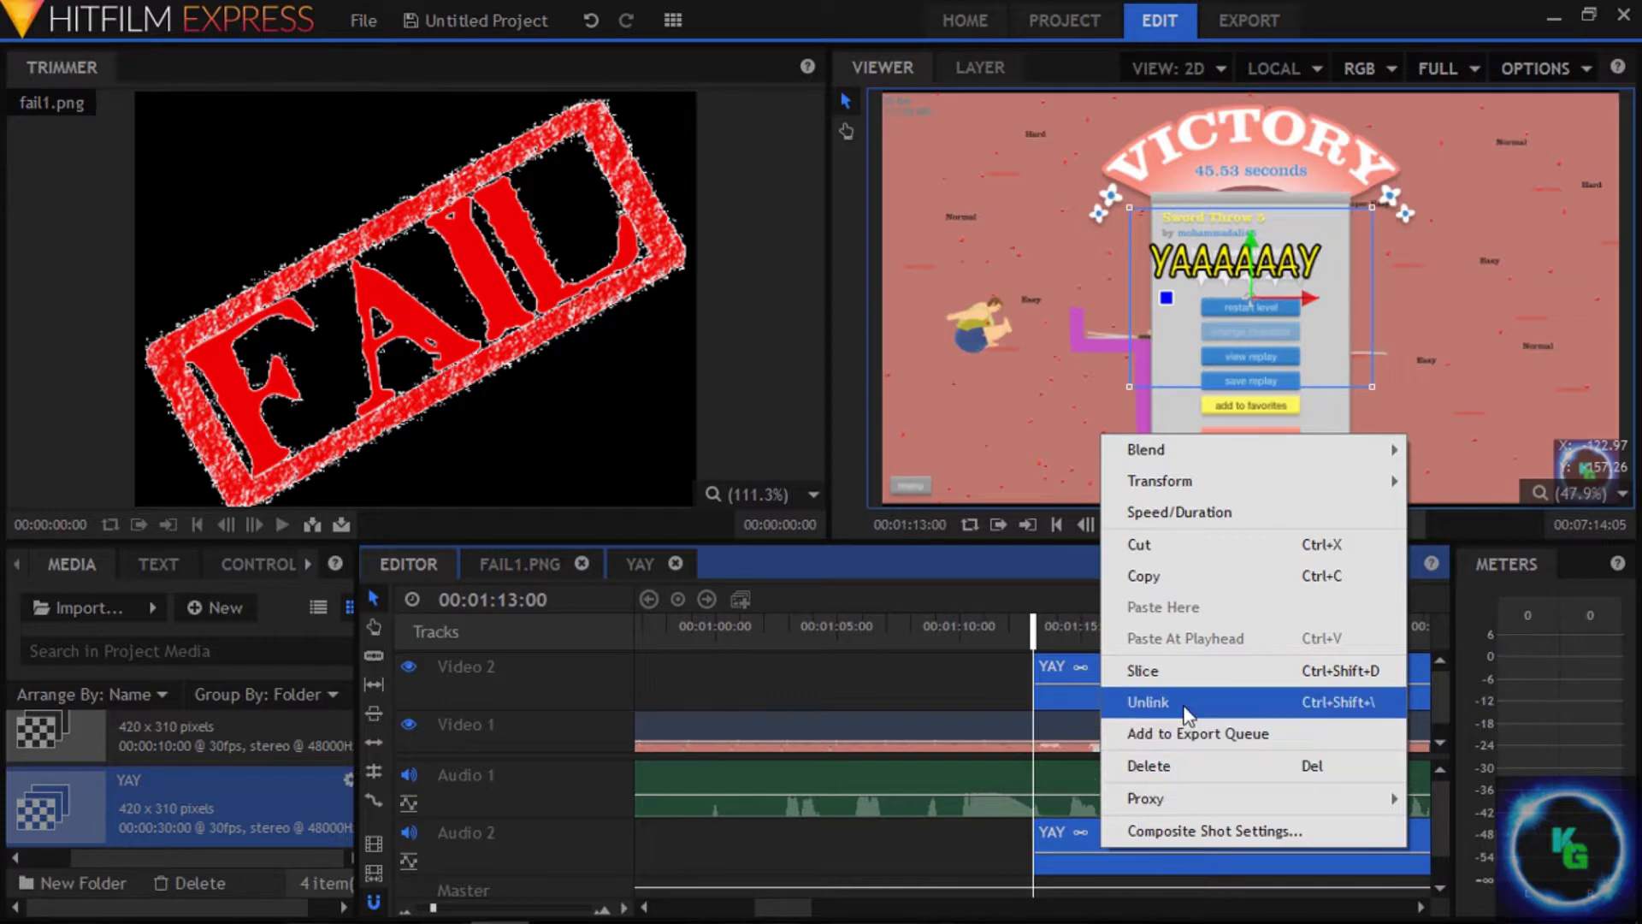
left_click(1185, 706)
right_click(1085, 827)
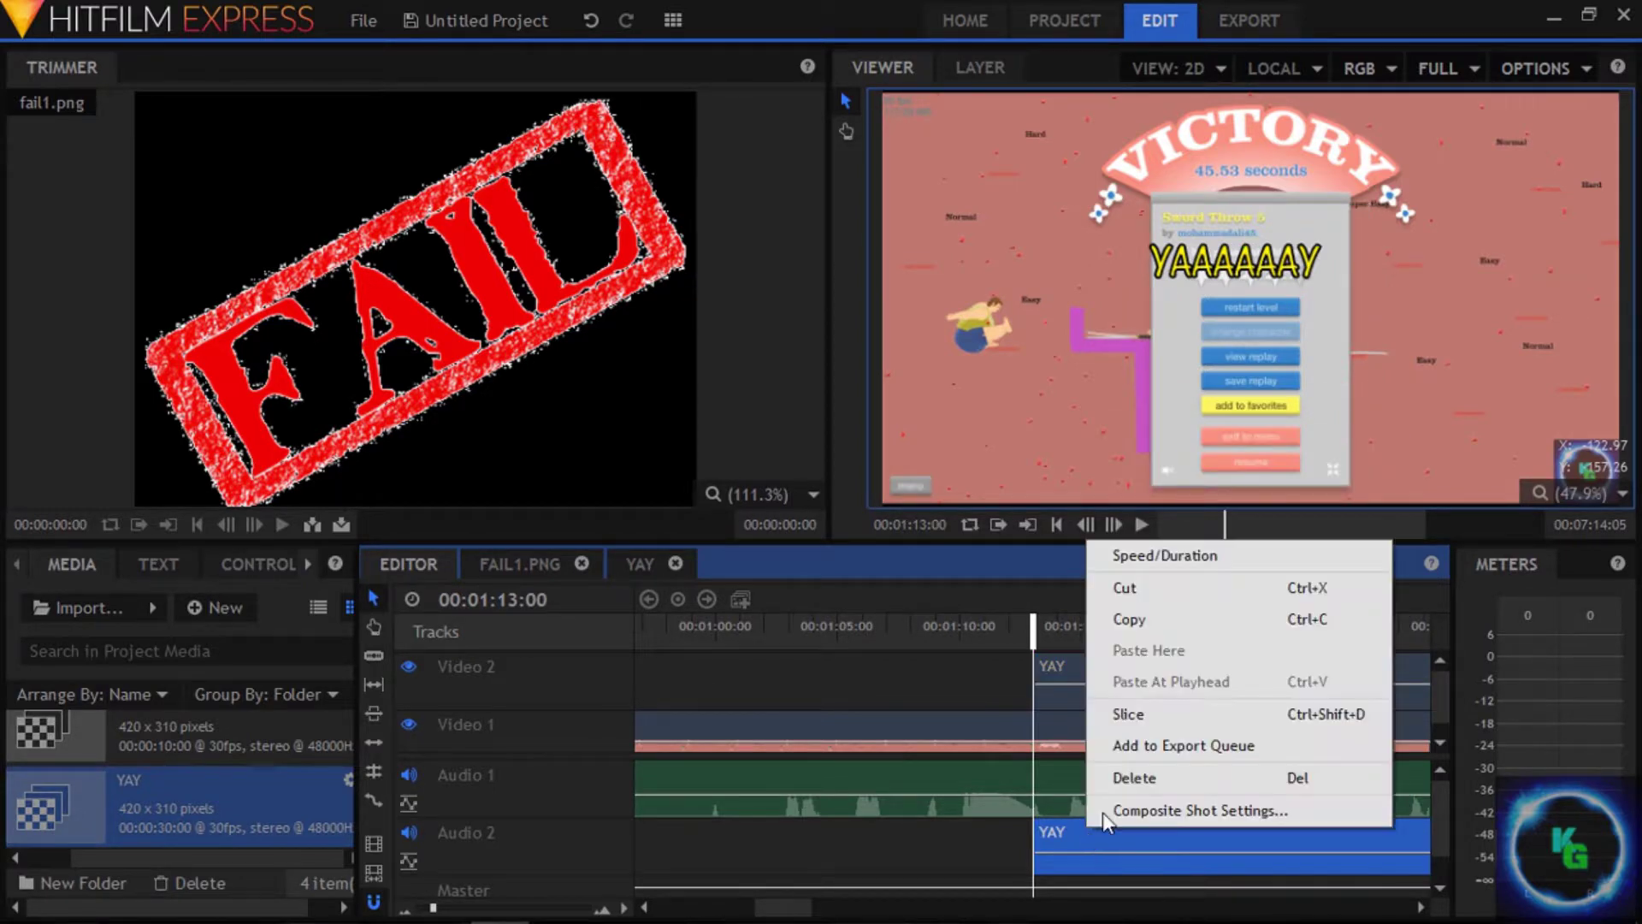
left_click(1134, 777)
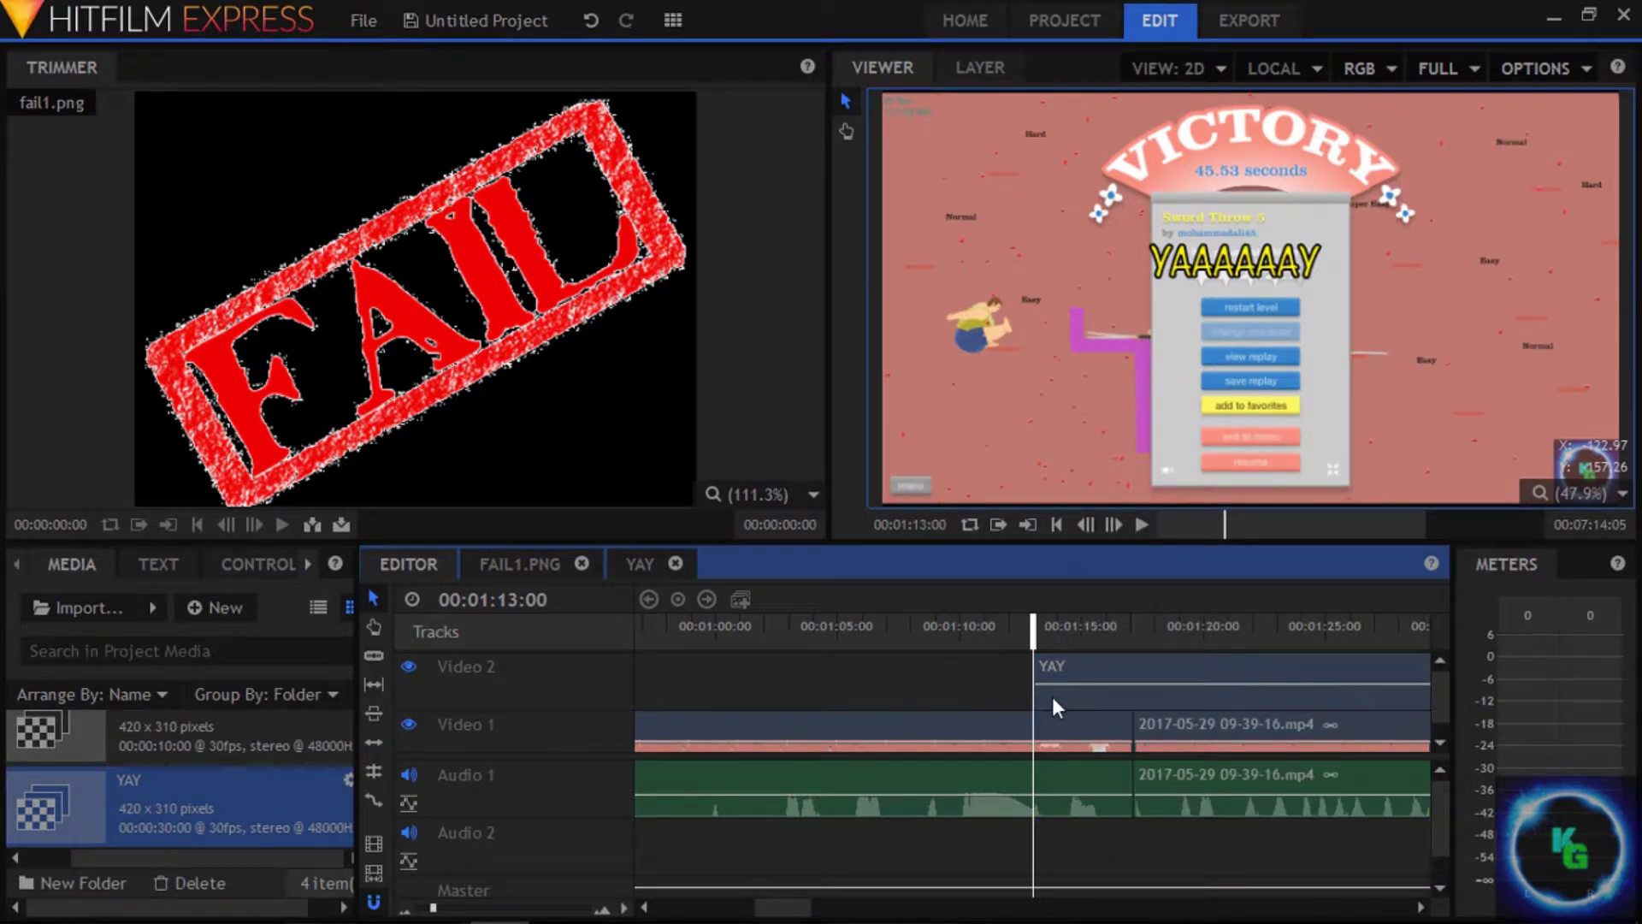
Step: Slice the YAY clip where the next gameplay clip begins on Video 1 and delete the part after the cut
left_click(1089, 691)
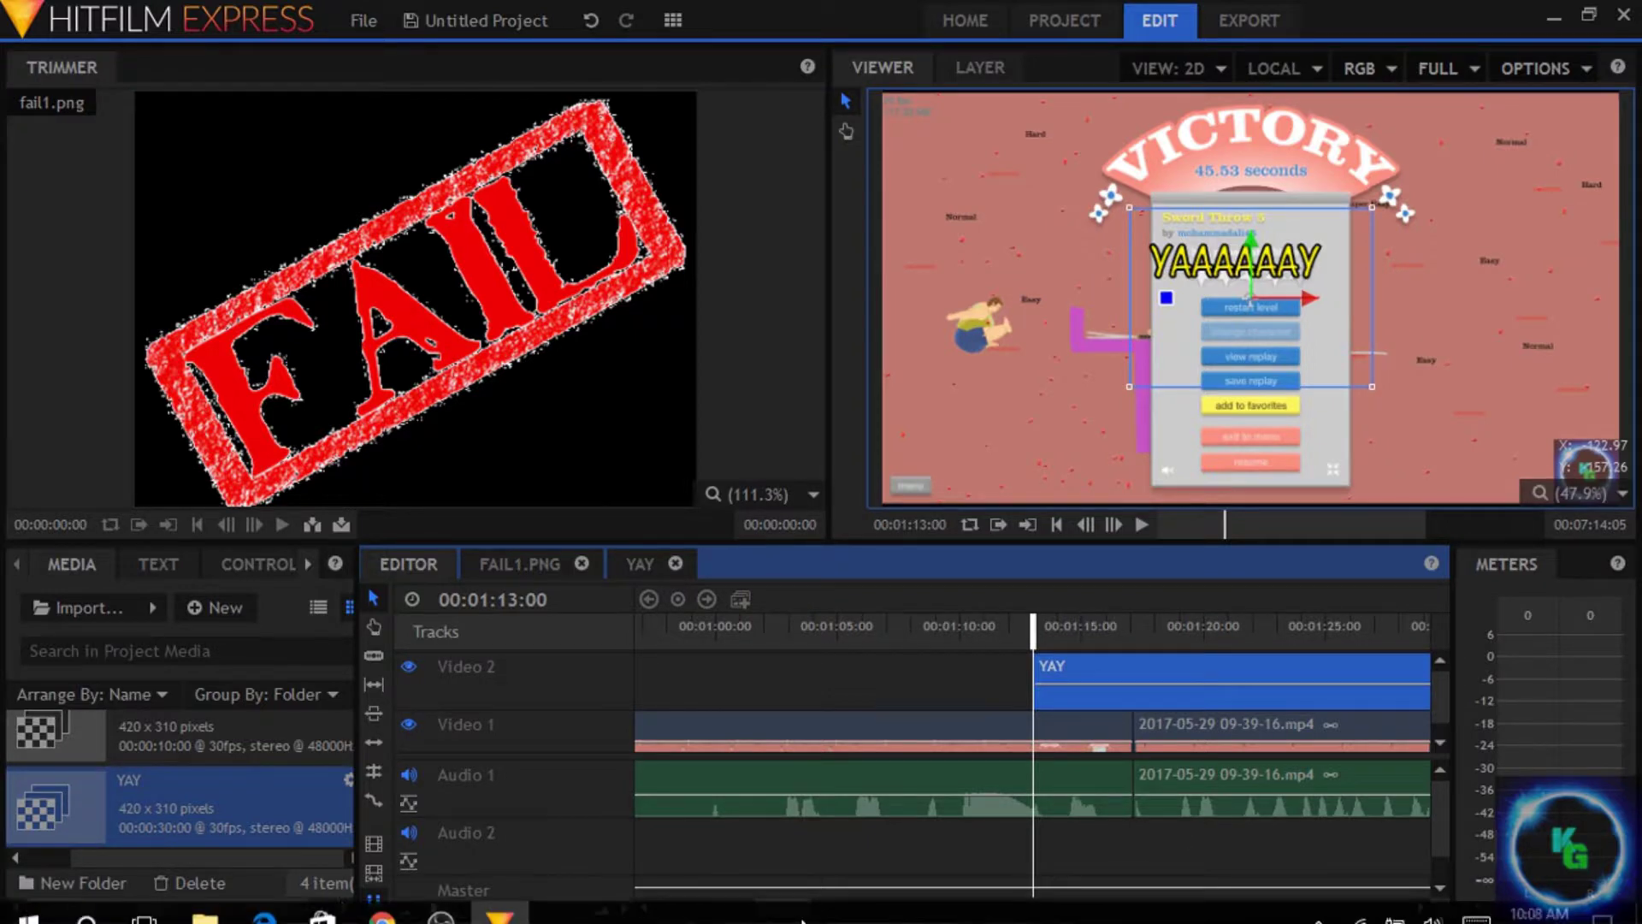
mouse_move(795, 908)
left_mouse_down()
mouse_move(938, 908)
mouse_move(795, 913)
mouse_move(821, 904)
left_mouse_up()
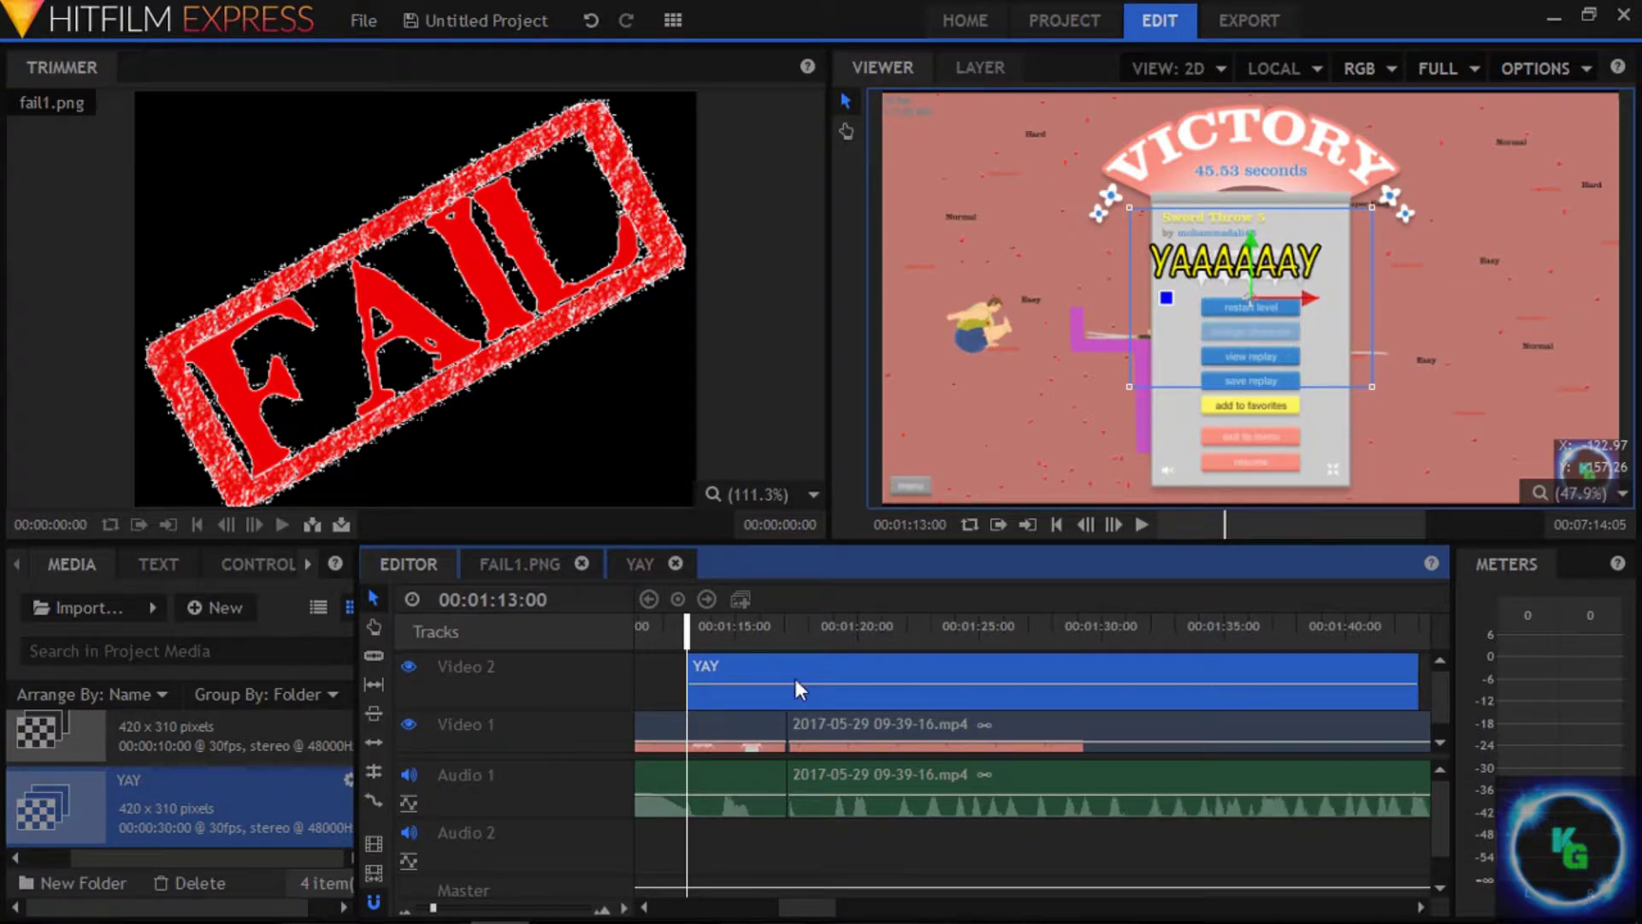
mouse_move(684, 625)
left_mouse_down()
mouse_move(794, 629)
mouse_move(713, 637)
left_mouse_up()
left_click(376, 656)
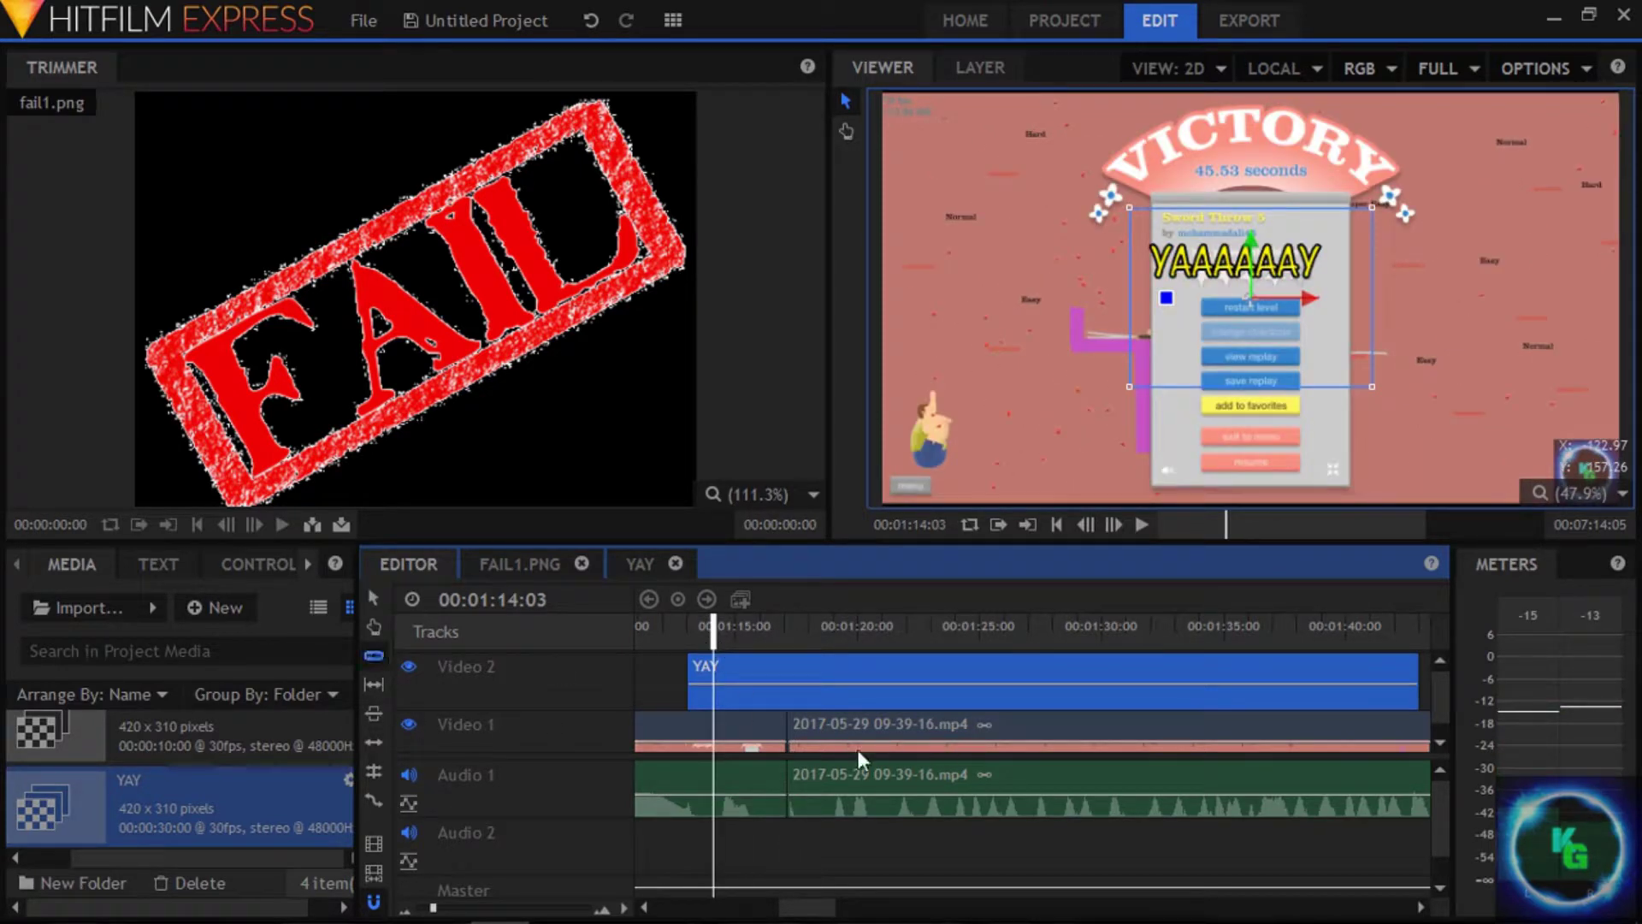
left_click(788, 695)
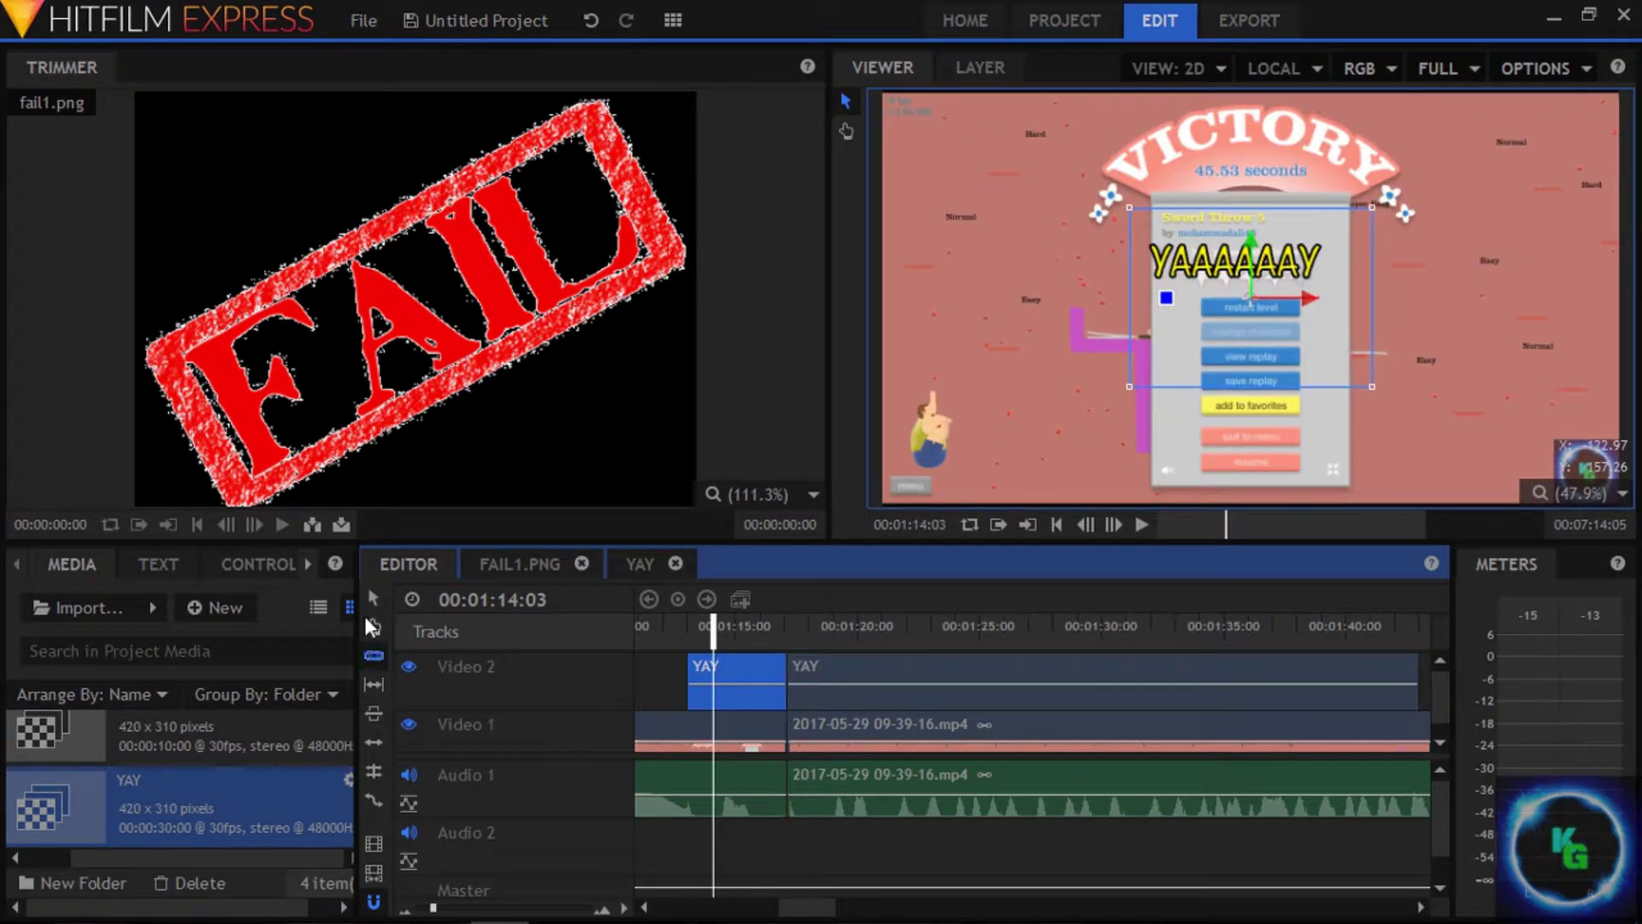
right_click(945, 674)
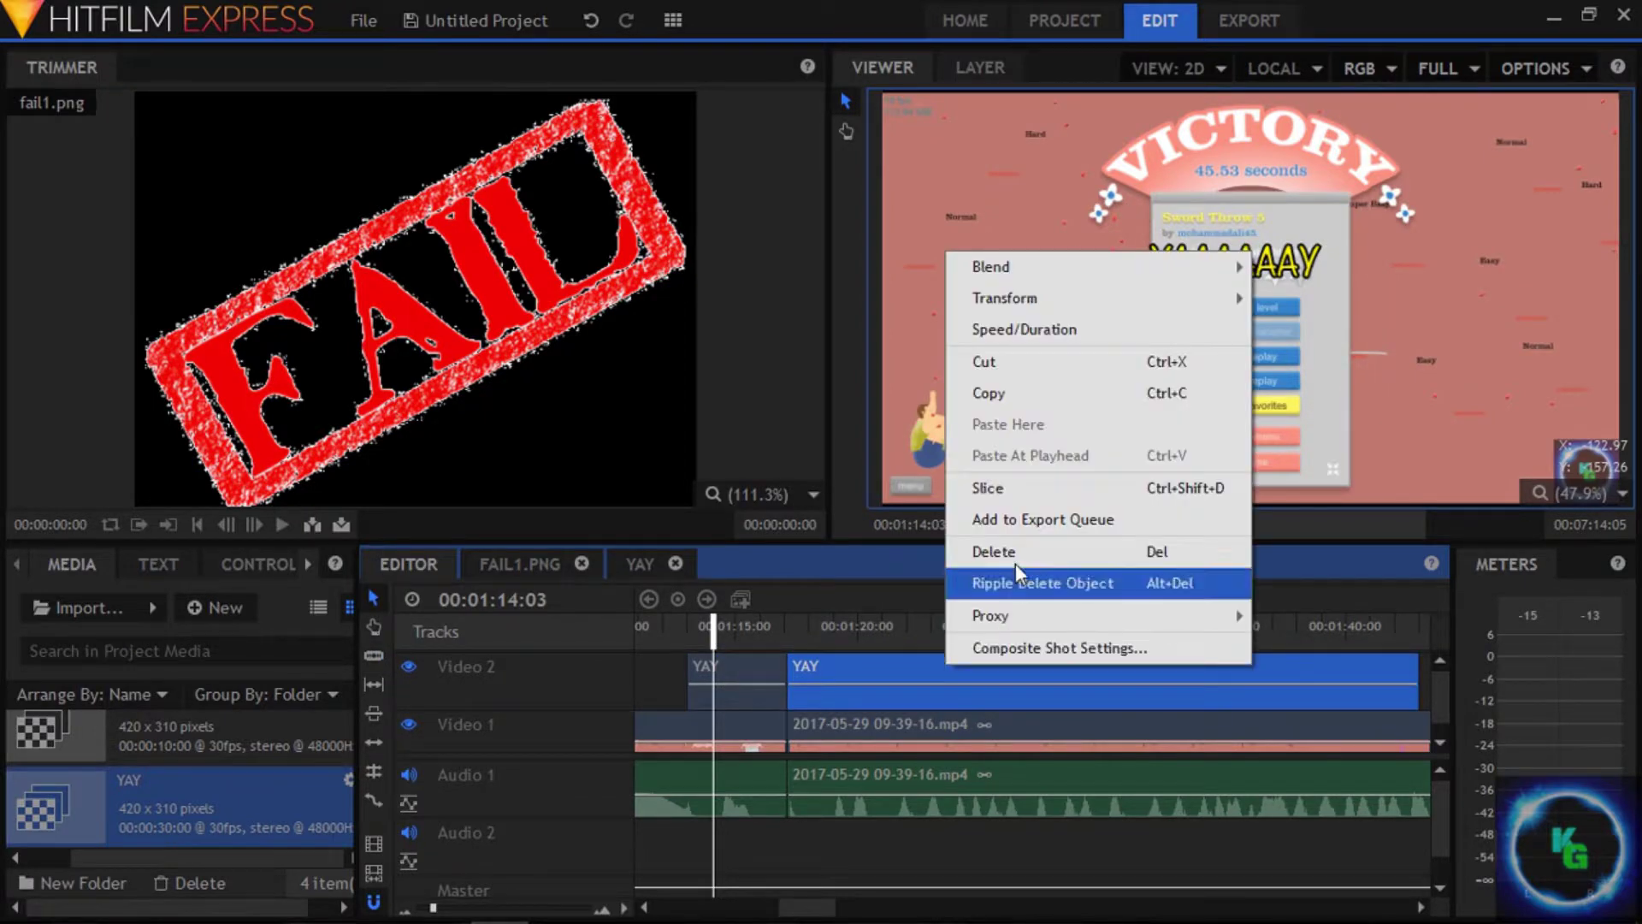
left_click(984, 579)
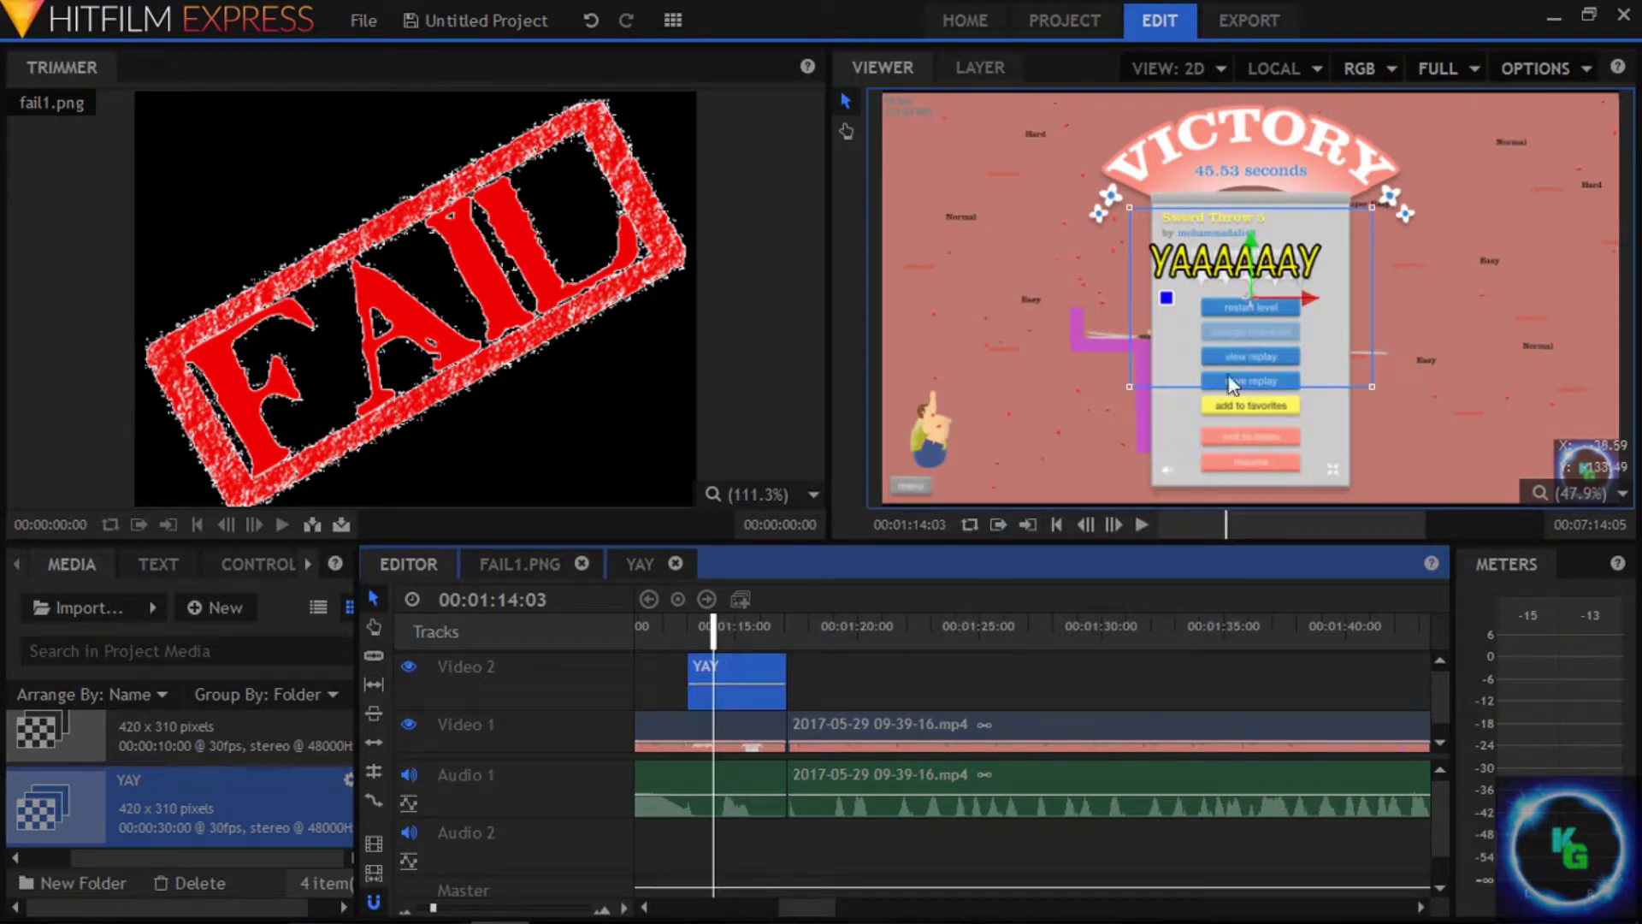
Step: Enlarge the YAAAAAAY overlay to about one and a half times its size and place it just below the VICTORY banner
left_click(1123, 188)
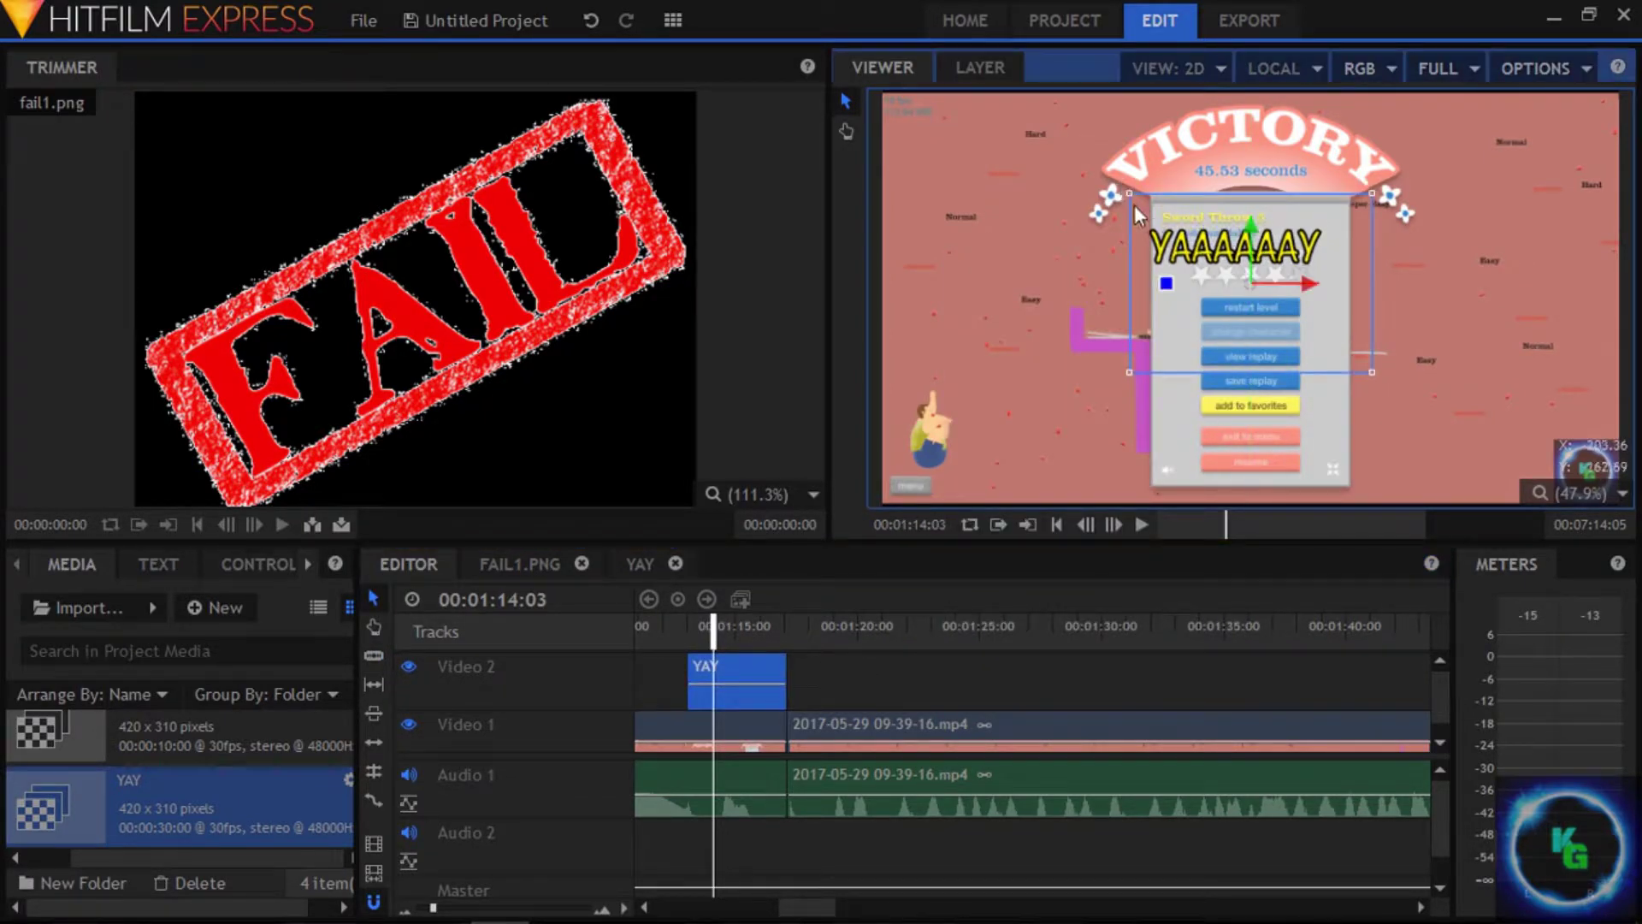
left_click_drag(1128, 192, 1067, 141)
mouse_move(1173, 222)
left_mouse_down()
mouse_move(1202, 260)
mouse_move(1200, 239)
left_mouse_up()
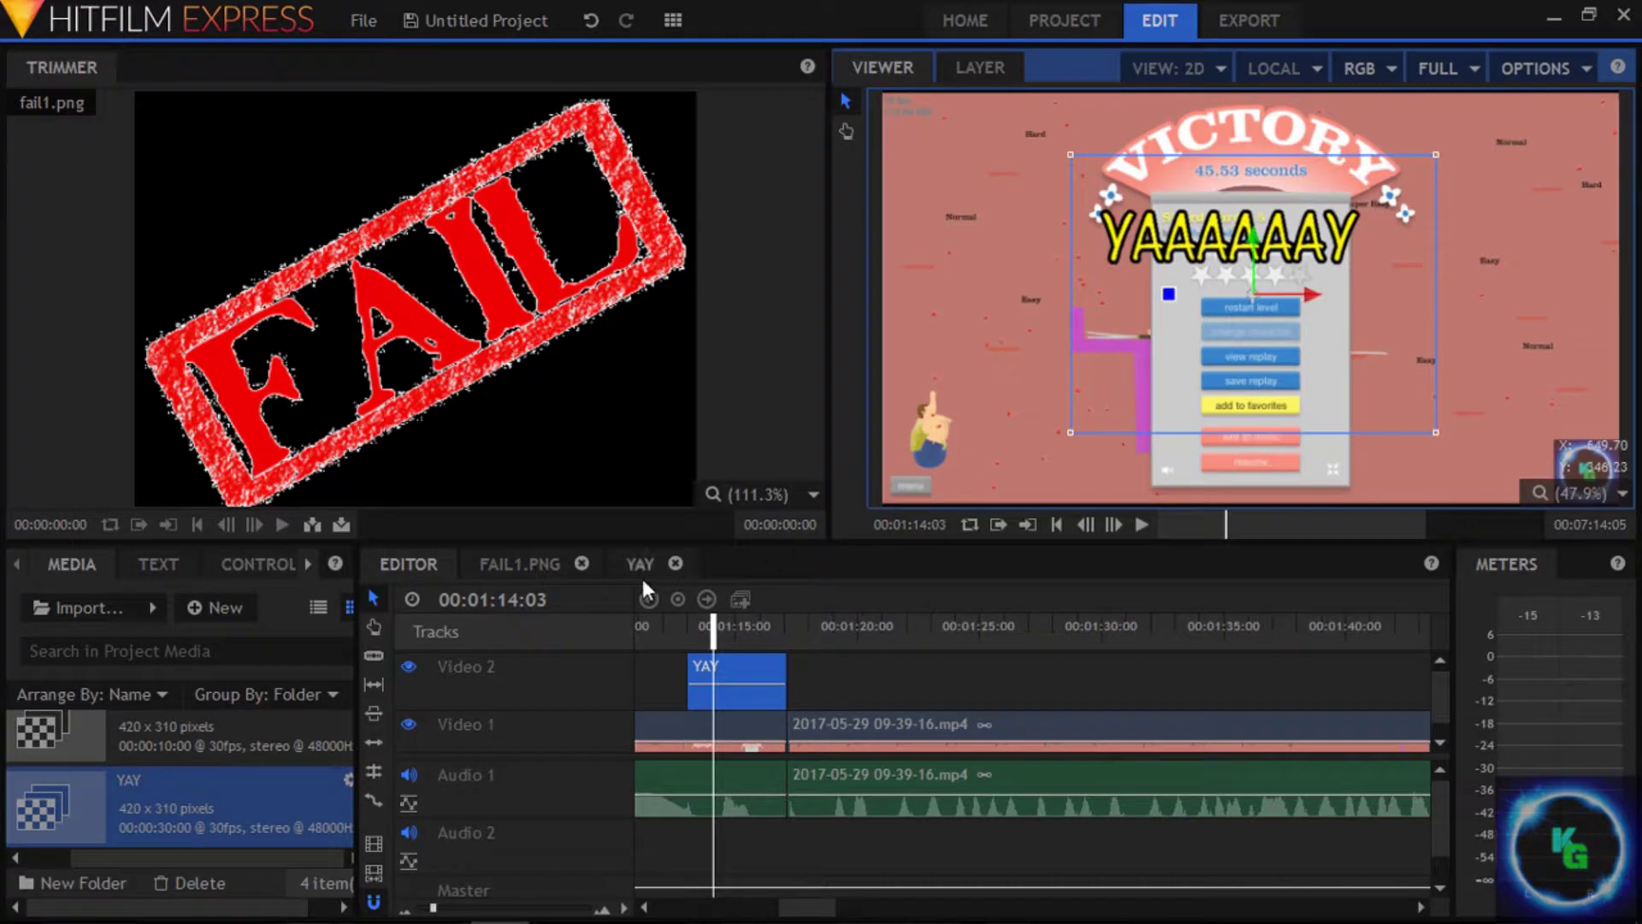
Step: Open the YAY composite shot, expand the text layer's Transform properties and move the text past the frame's left edge, to position -453.4, -58.0
left_click(633, 564)
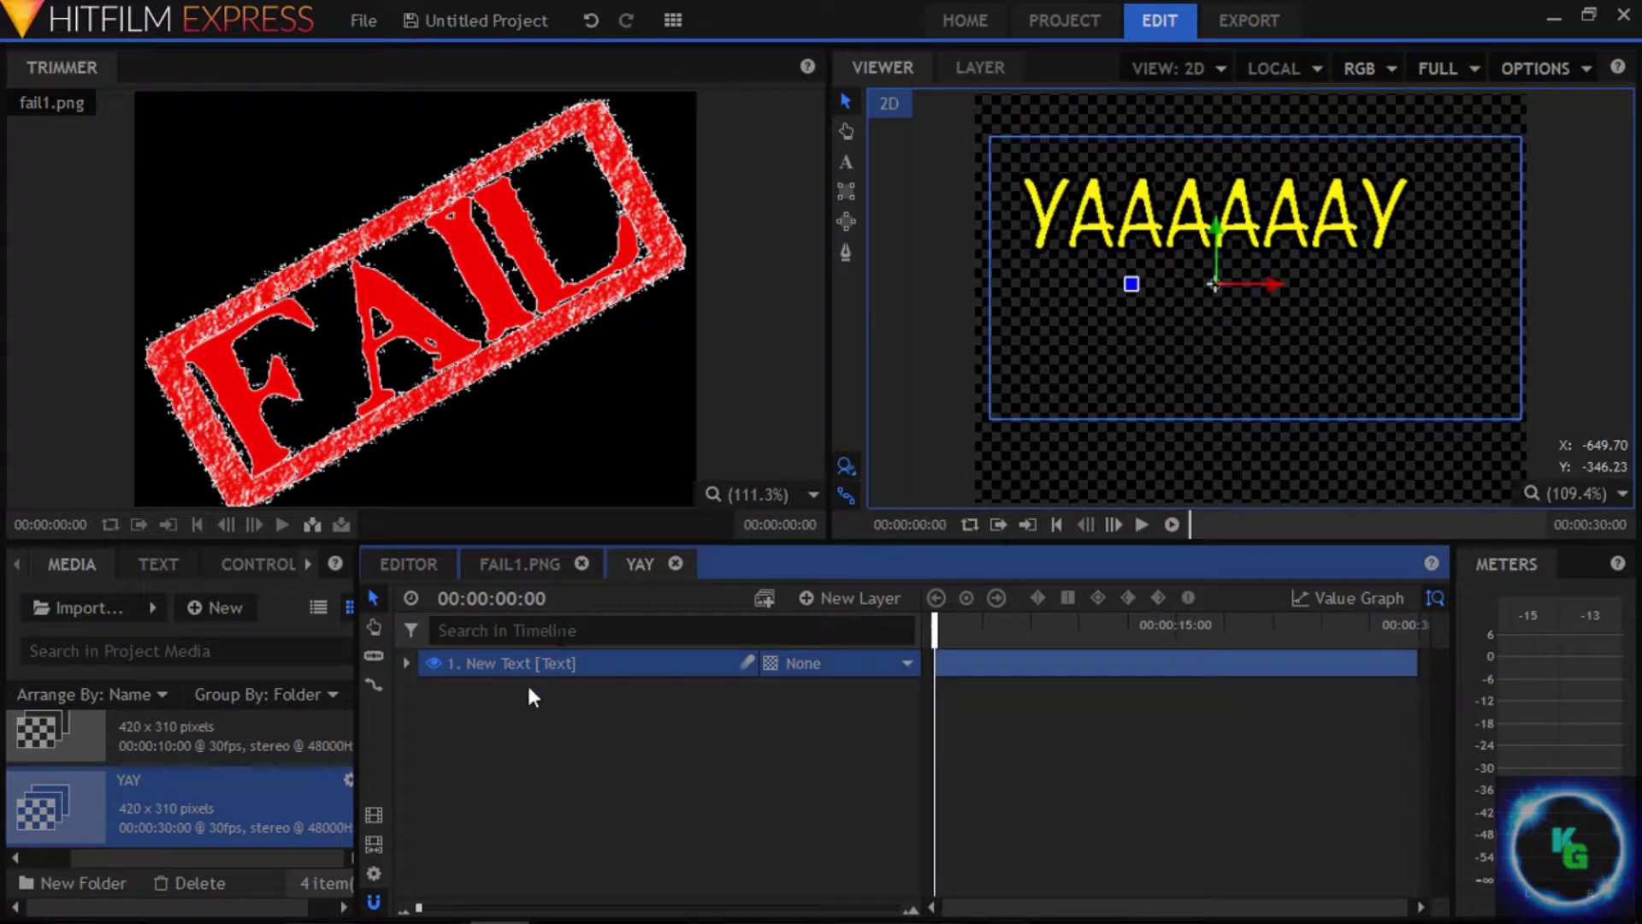
double_click(491, 665)
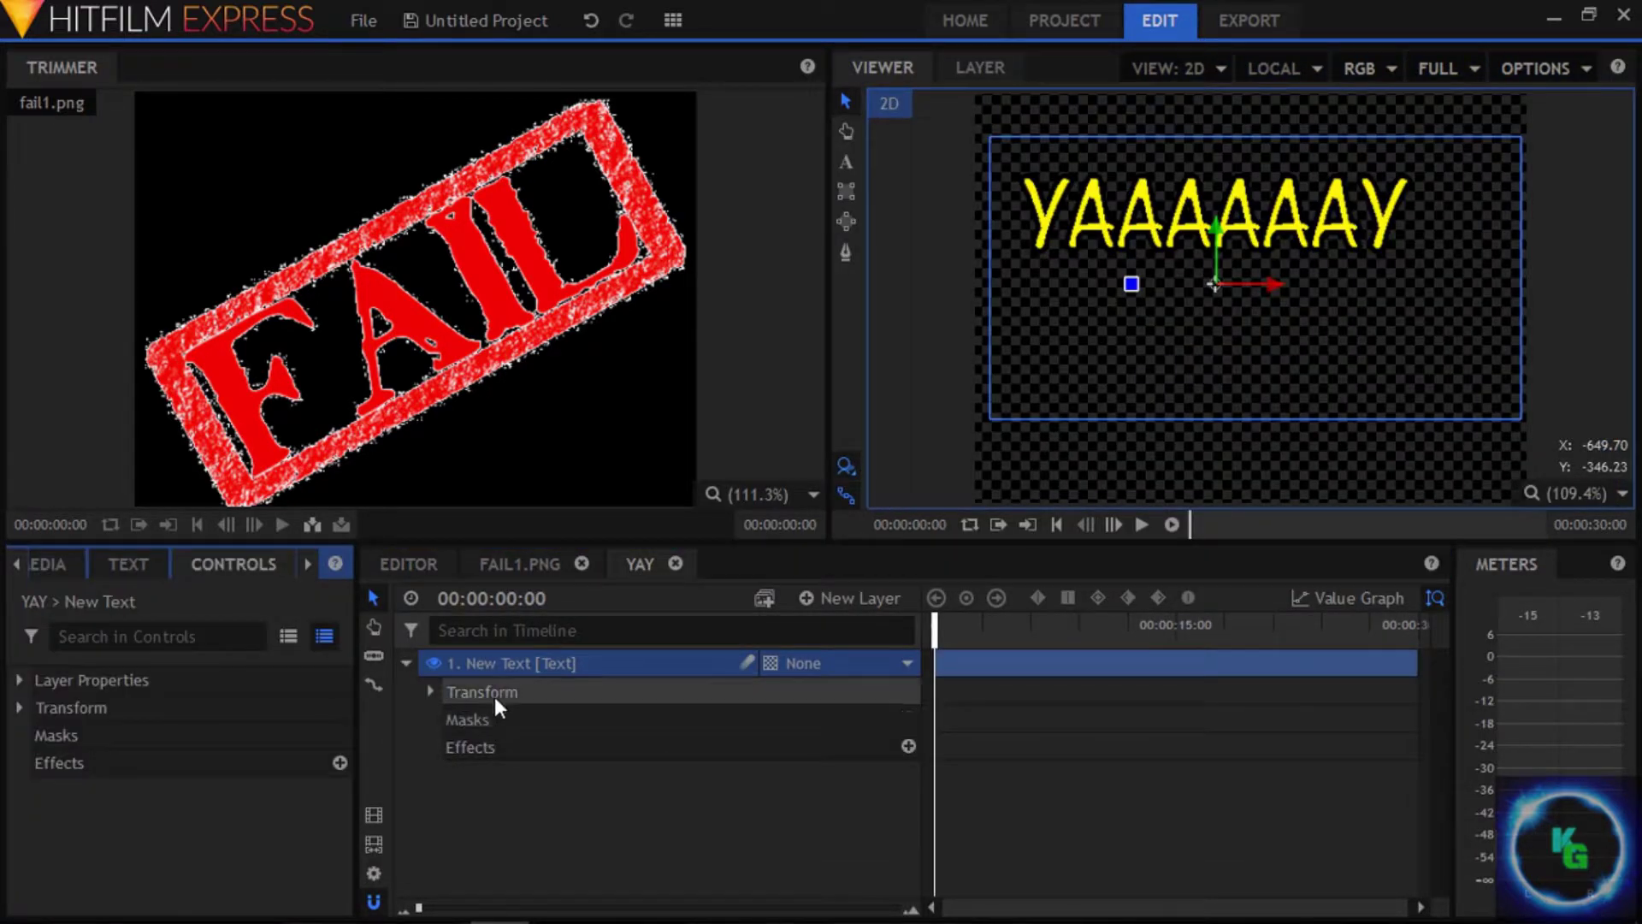
double_click(495, 696)
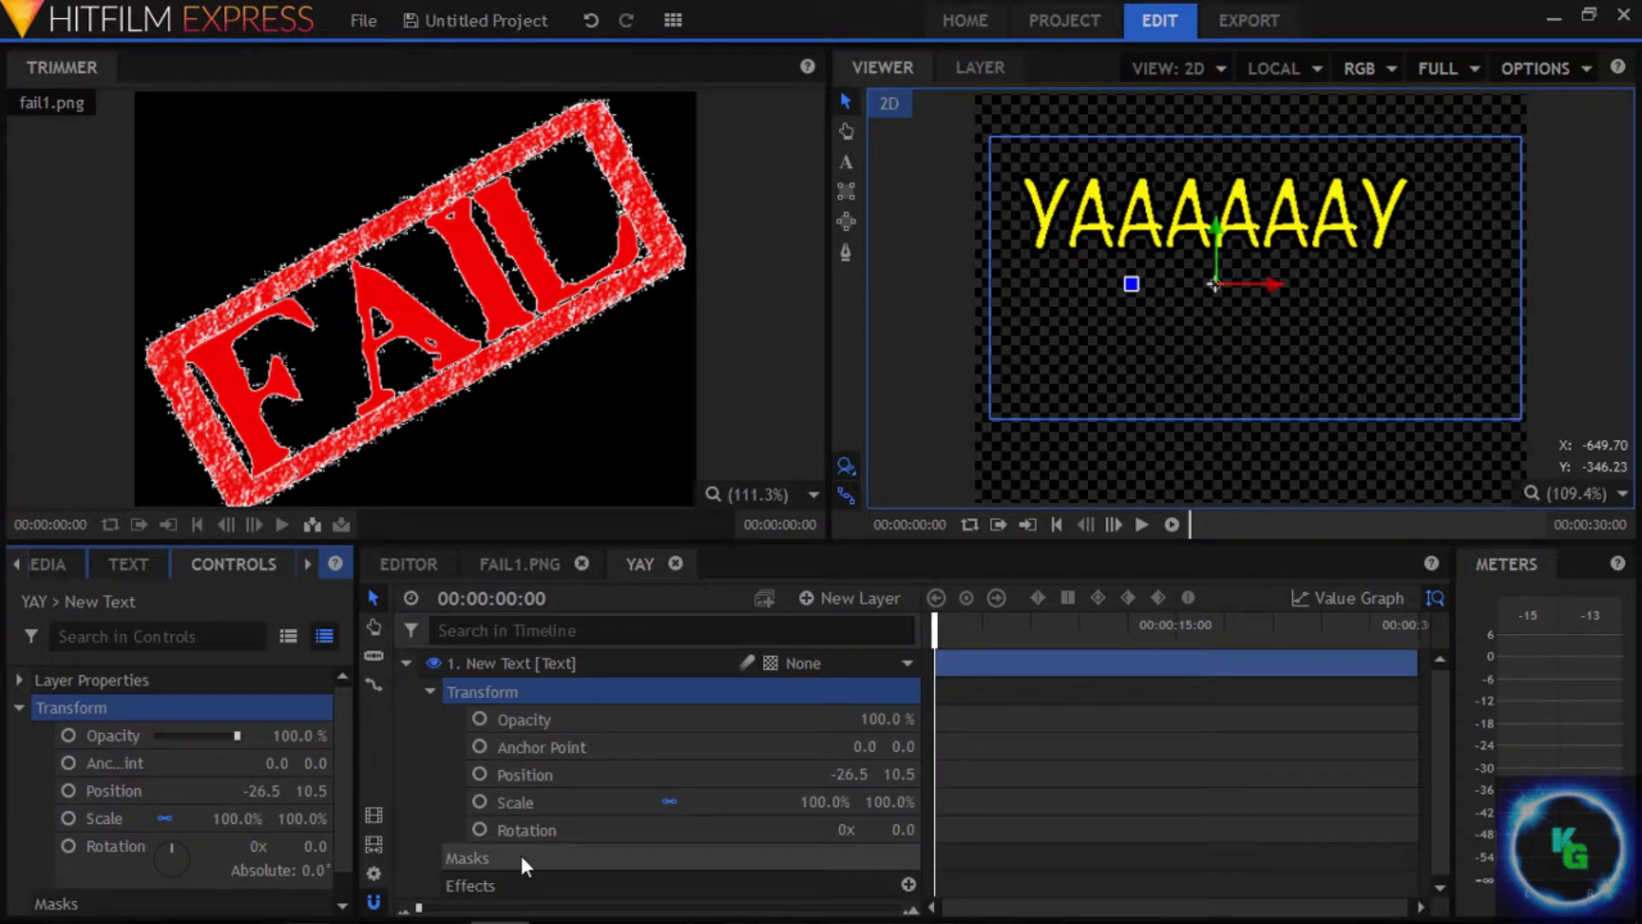
left_click(536, 829)
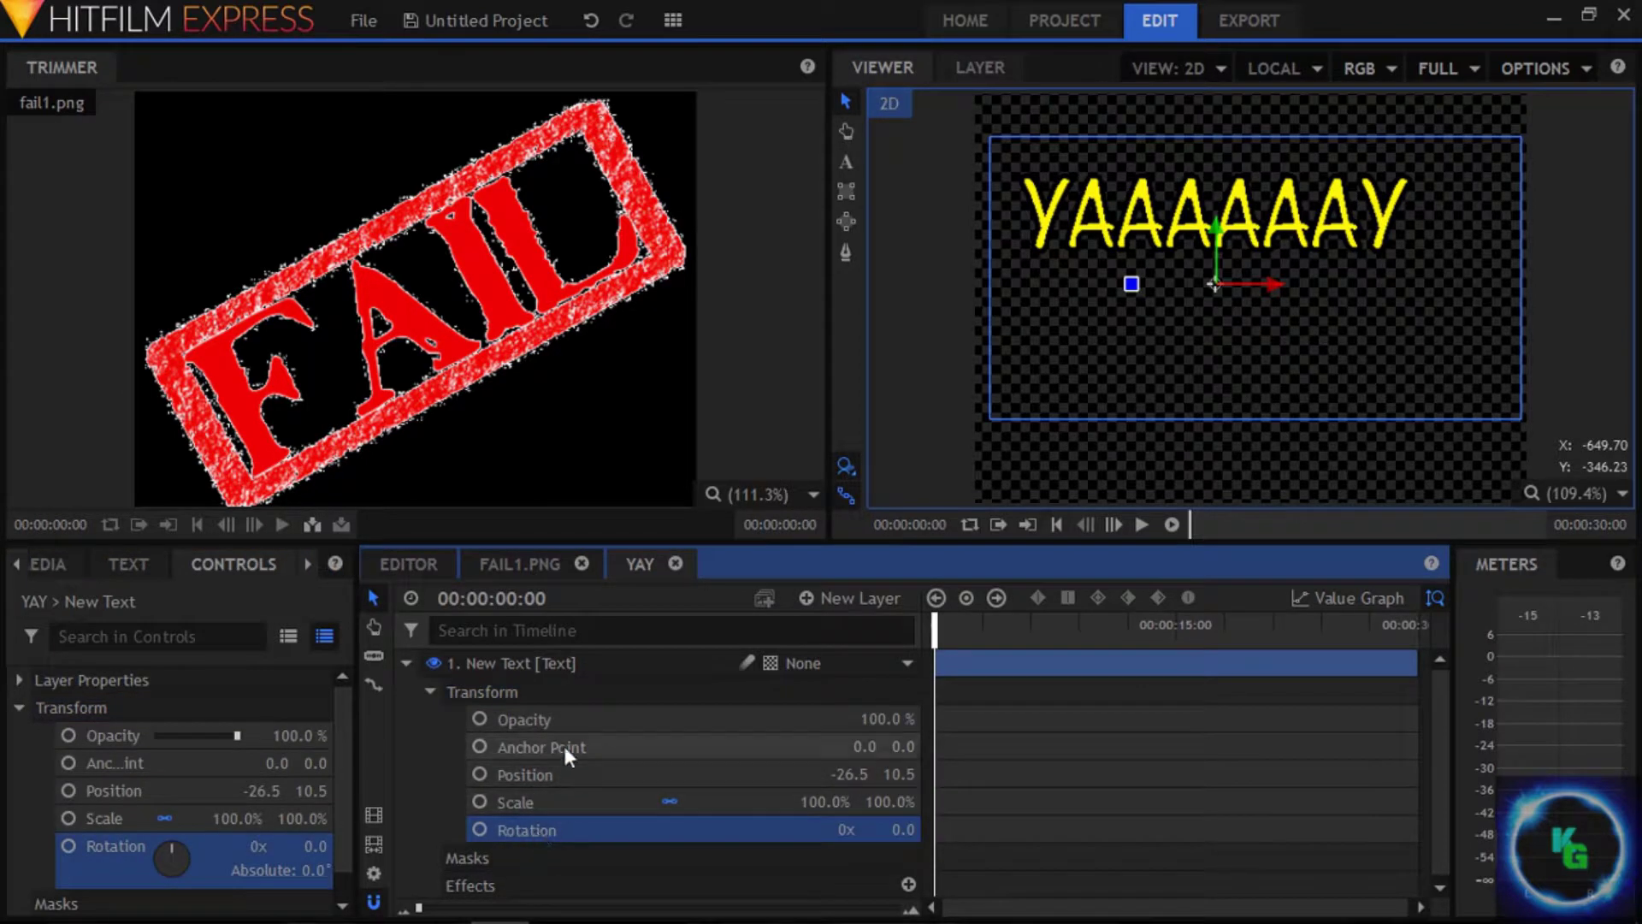
left_click(564, 774)
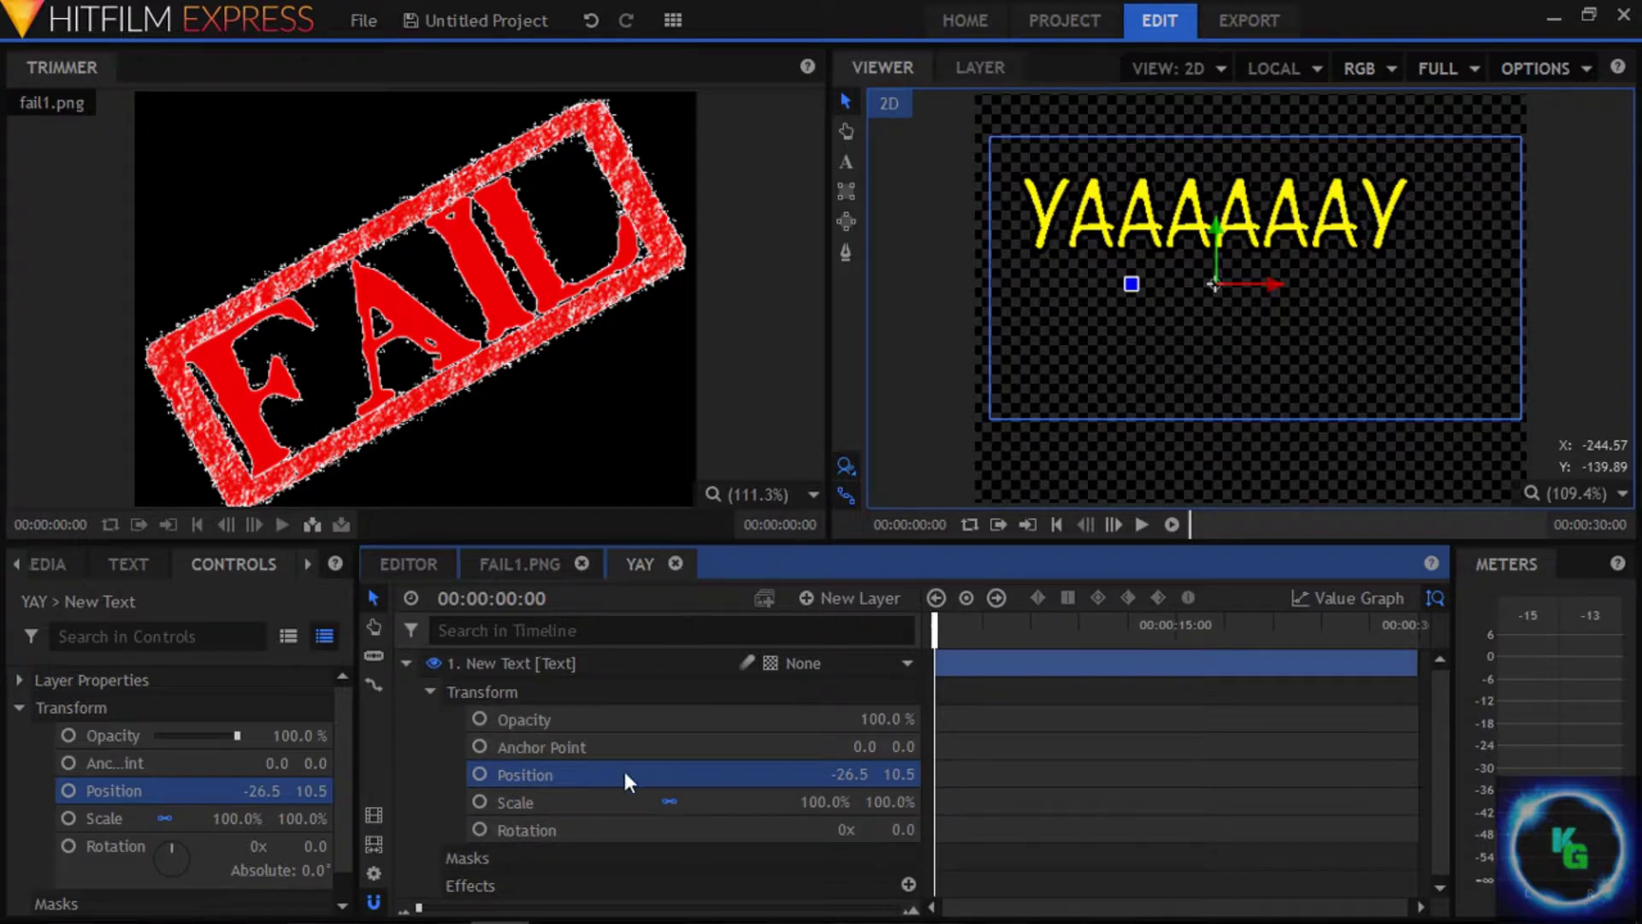
left_click_drag(1219, 220, 658, 301)
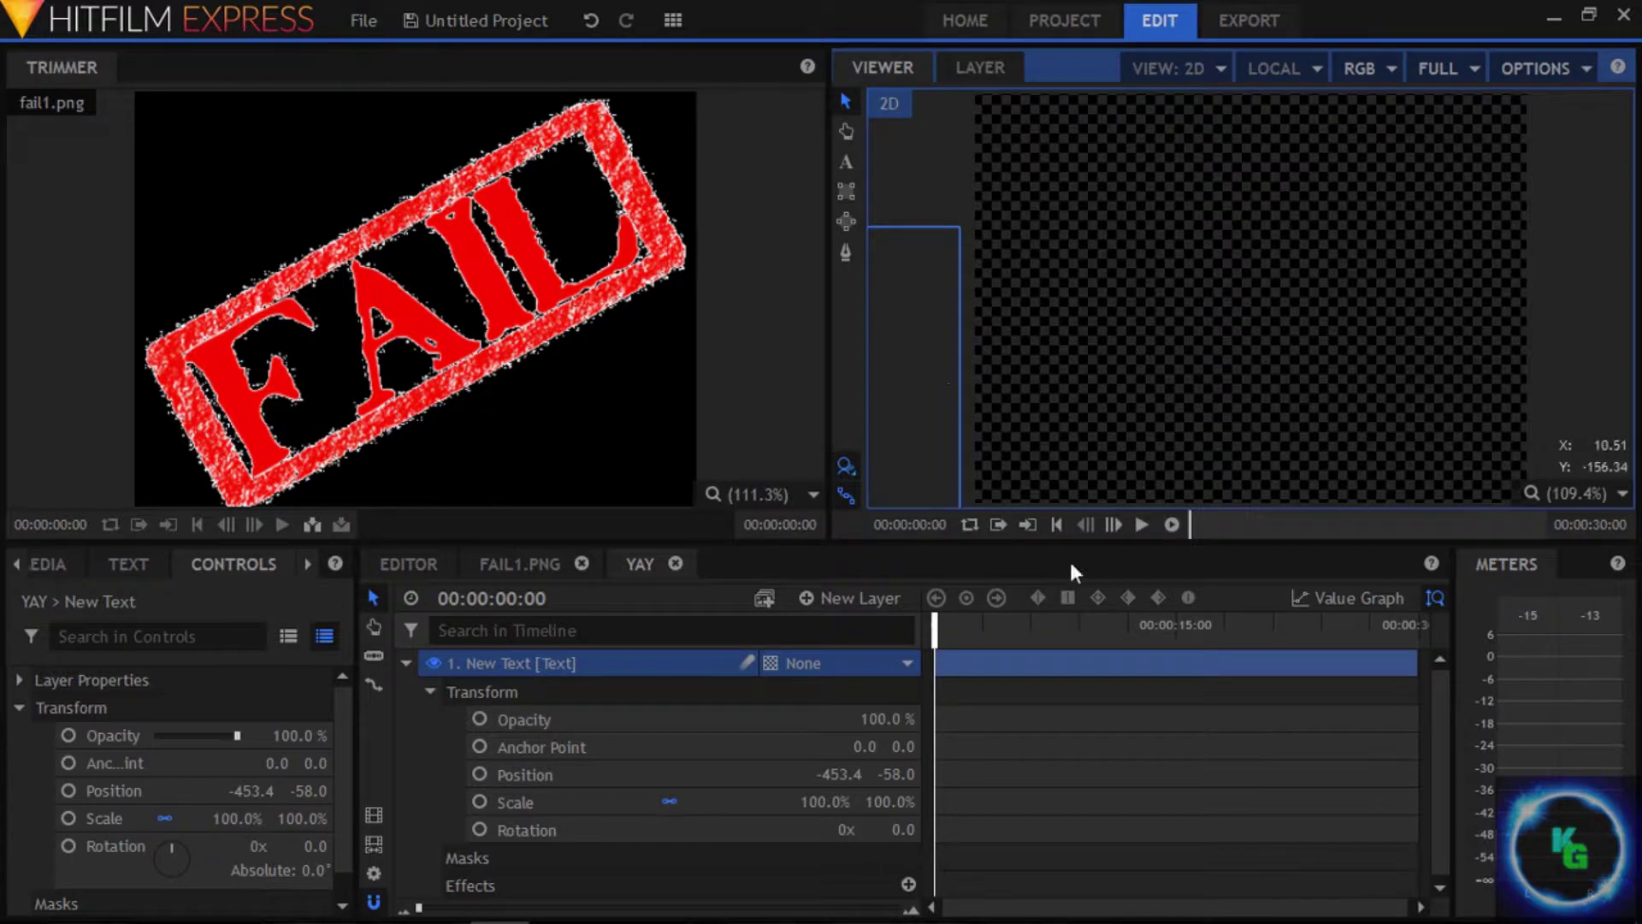
Step: Keyframe the text's Position at 00:00:00:00 and add a second keyframe at 00:00:04:03 with position 359.5, -58.0
left_click(478, 773)
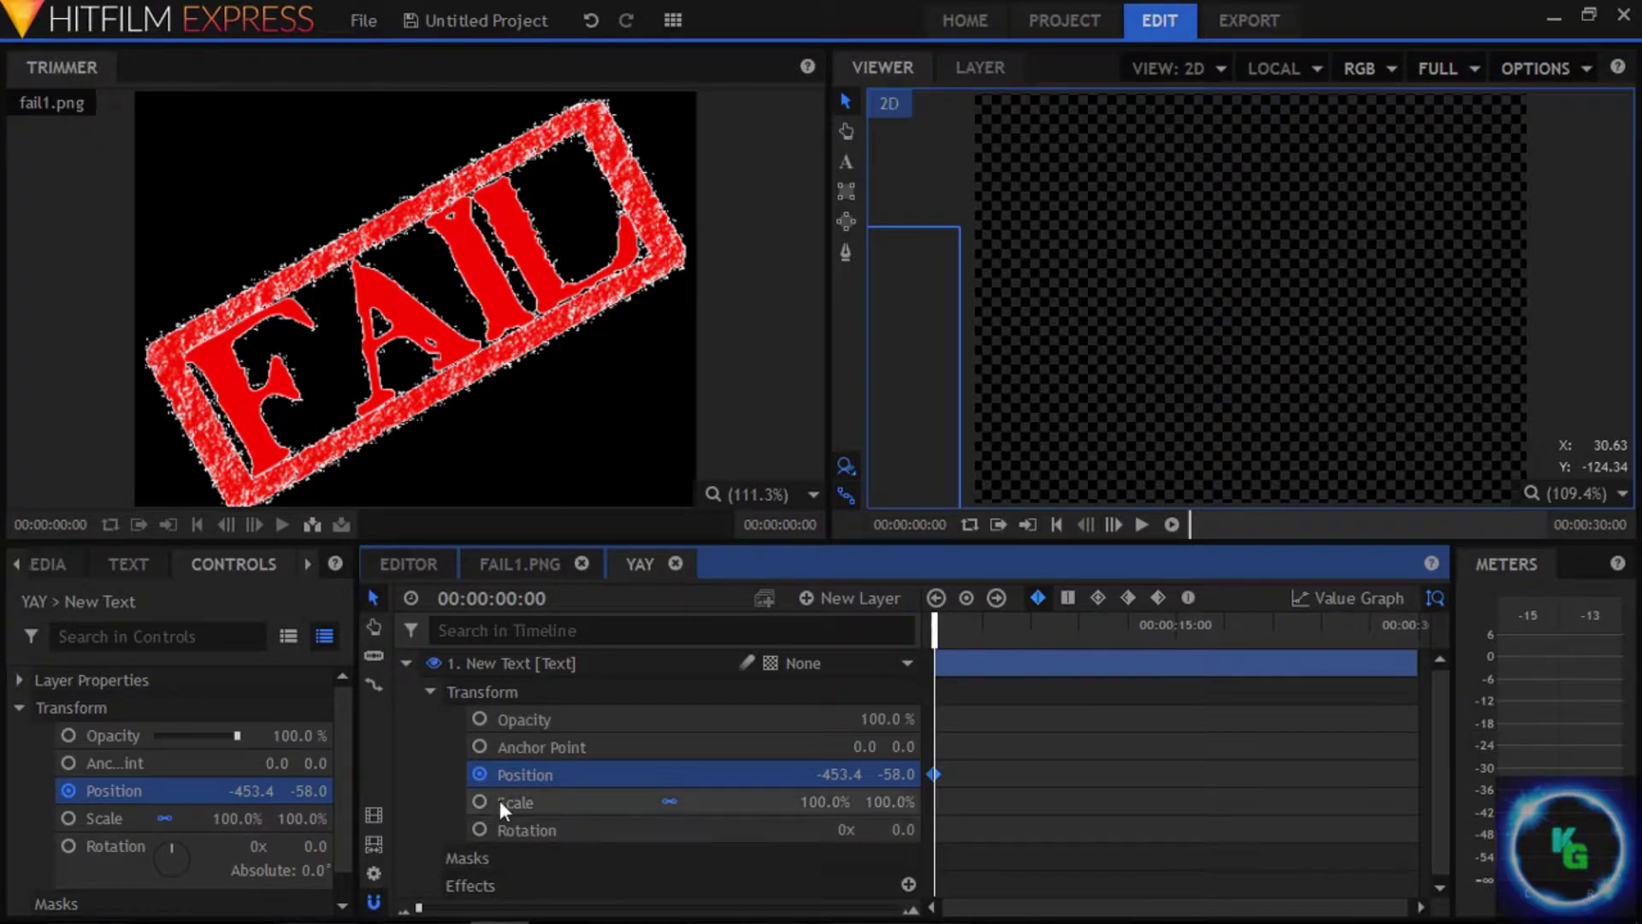
mouse_move(1009, 627)
left_mouse_down()
mouse_move(932, 626)
mouse_move(997, 633)
left_mouse_up()
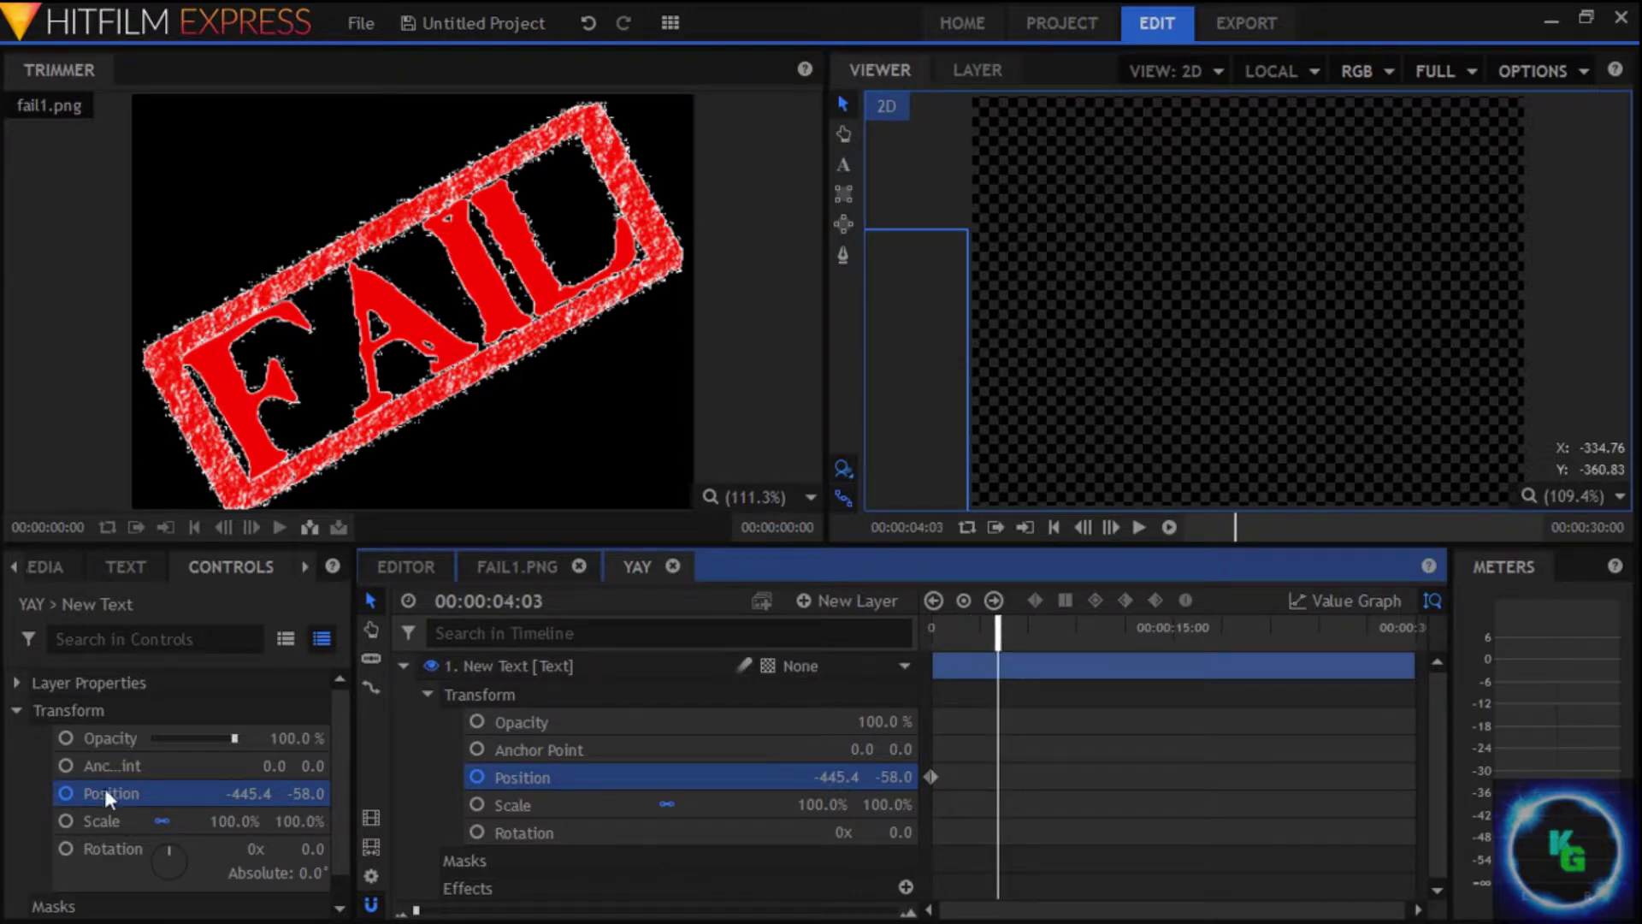
left_click_drag(833, 777, 1067, 777)
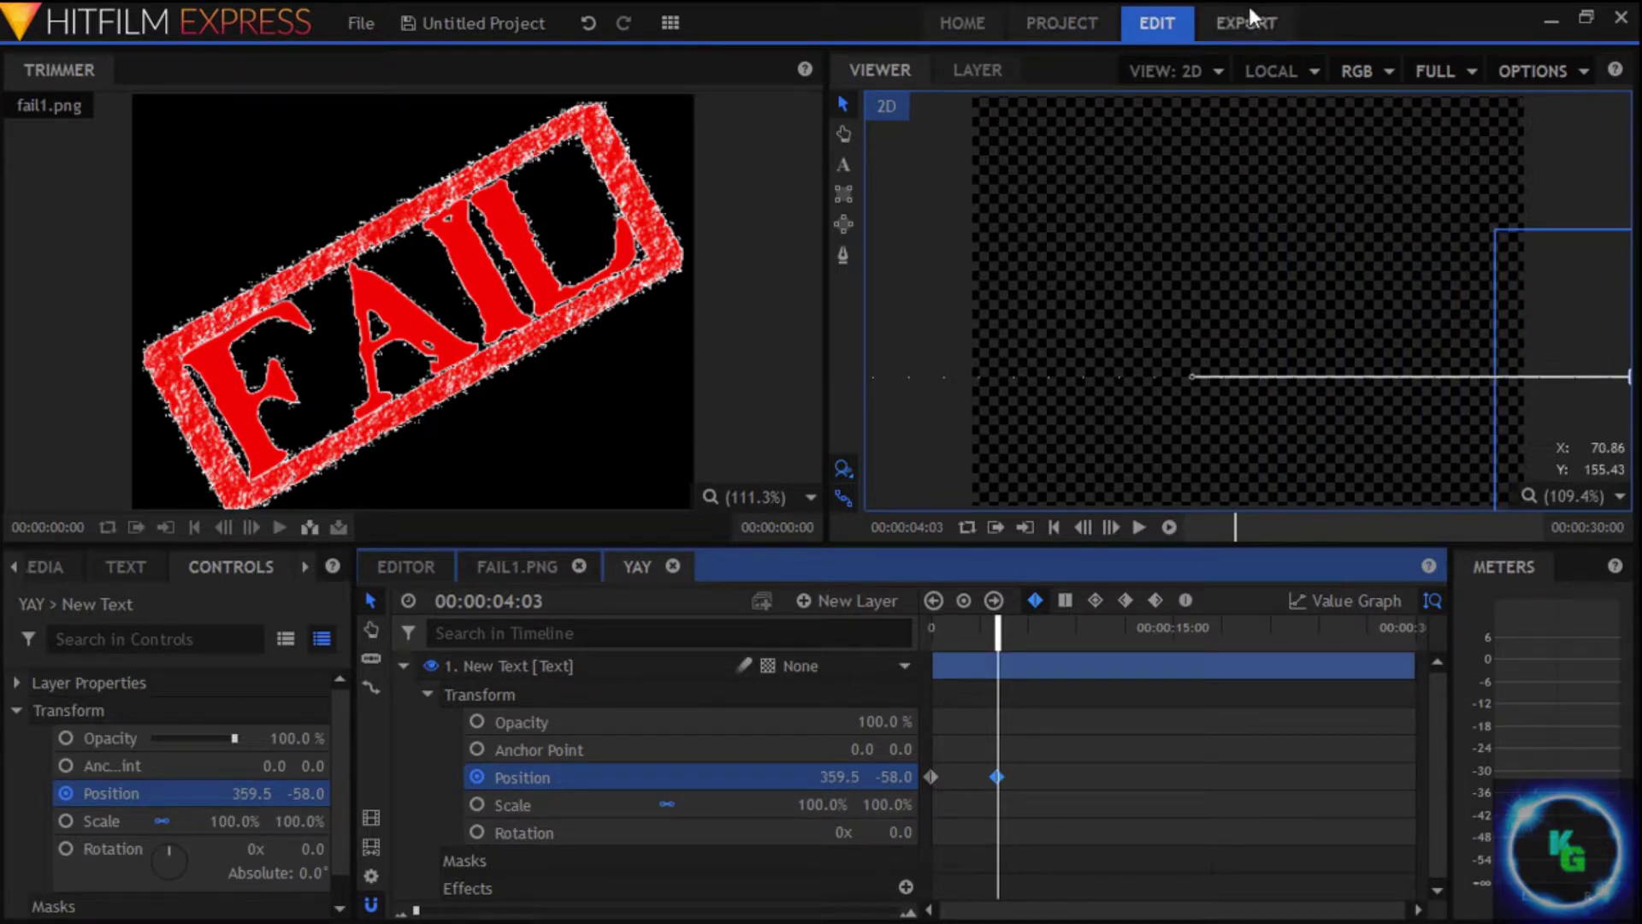
Step: Return to the Editor timeline and play back the section around the YAY clip to check its animation
left_click(376, 564)
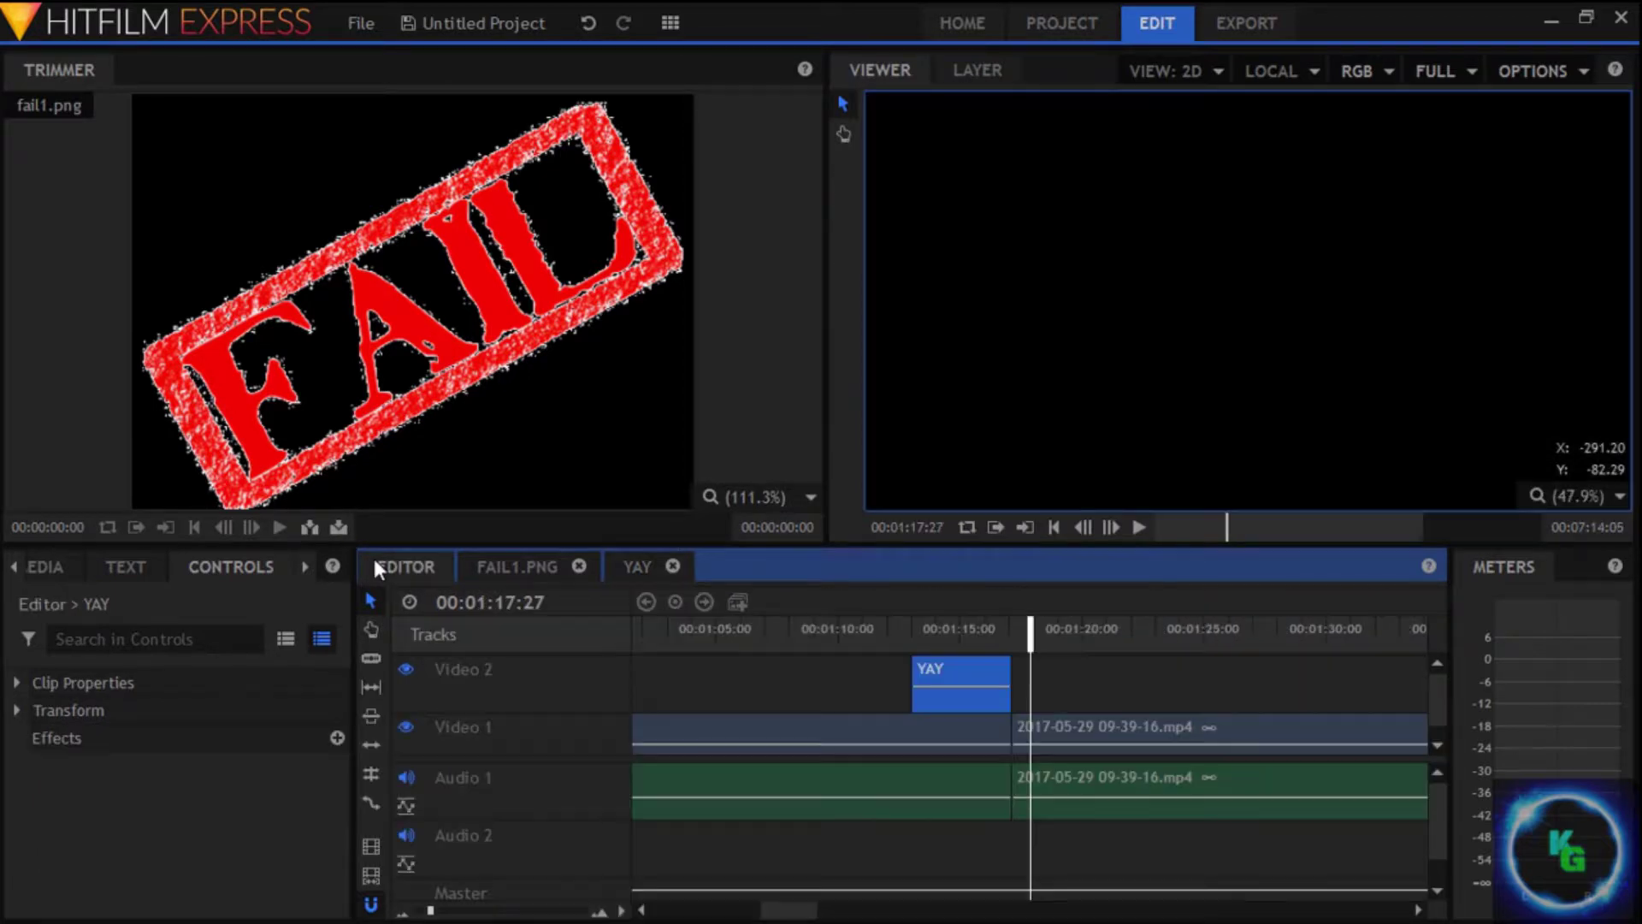
left_click_drag(1028, 632, 886, 647)
left_click(1141, 527)
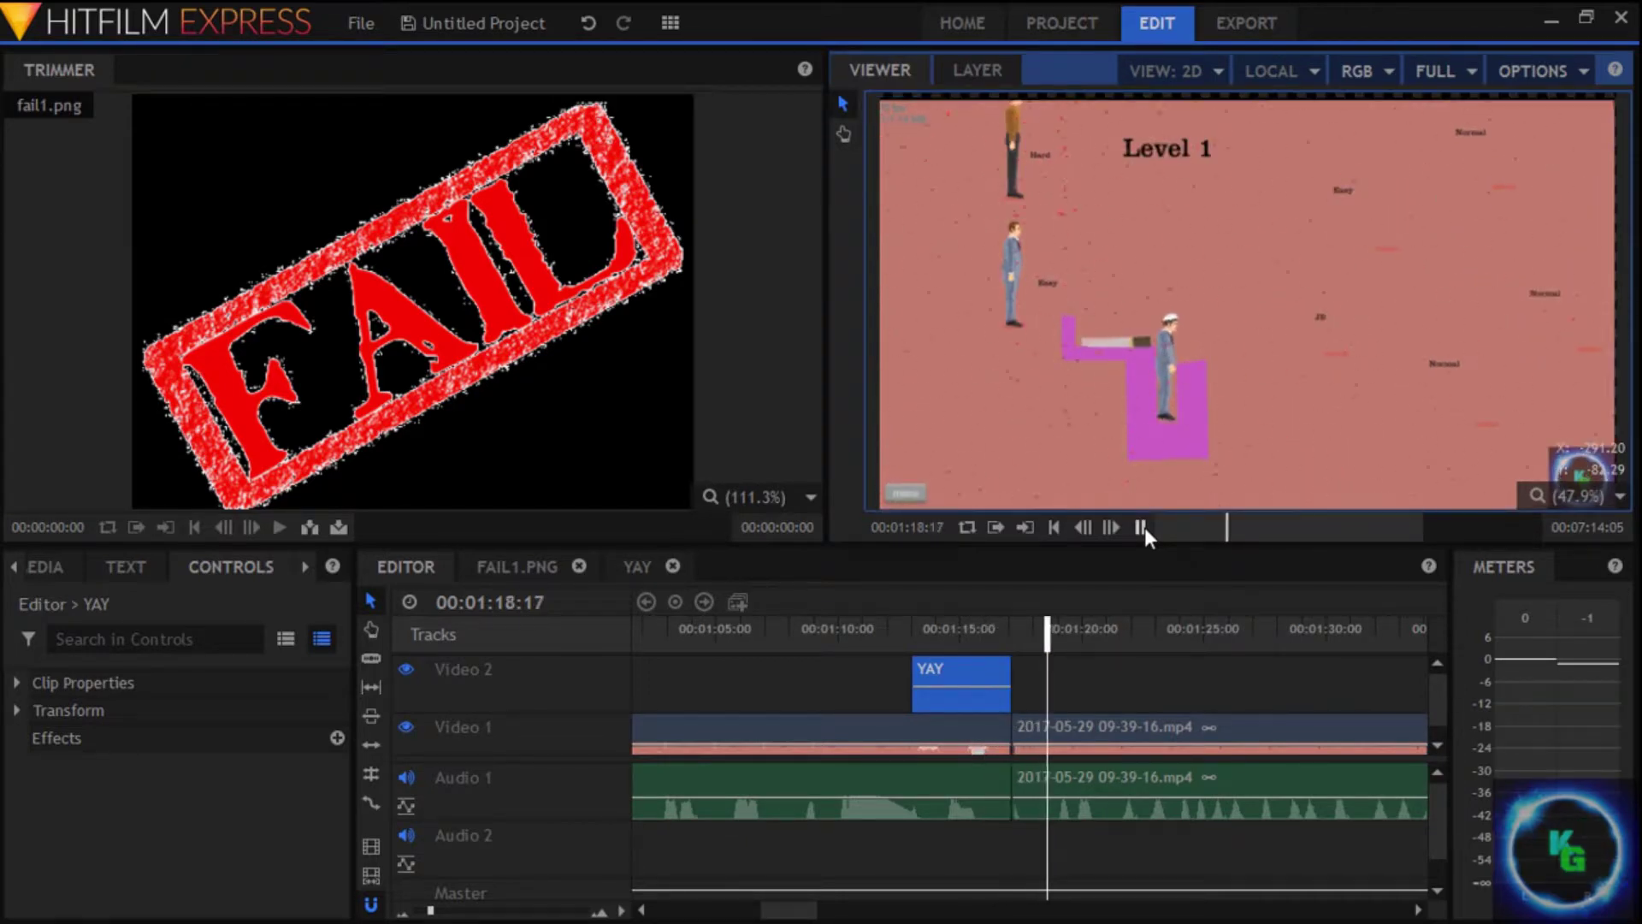
left_click(1145, 527)
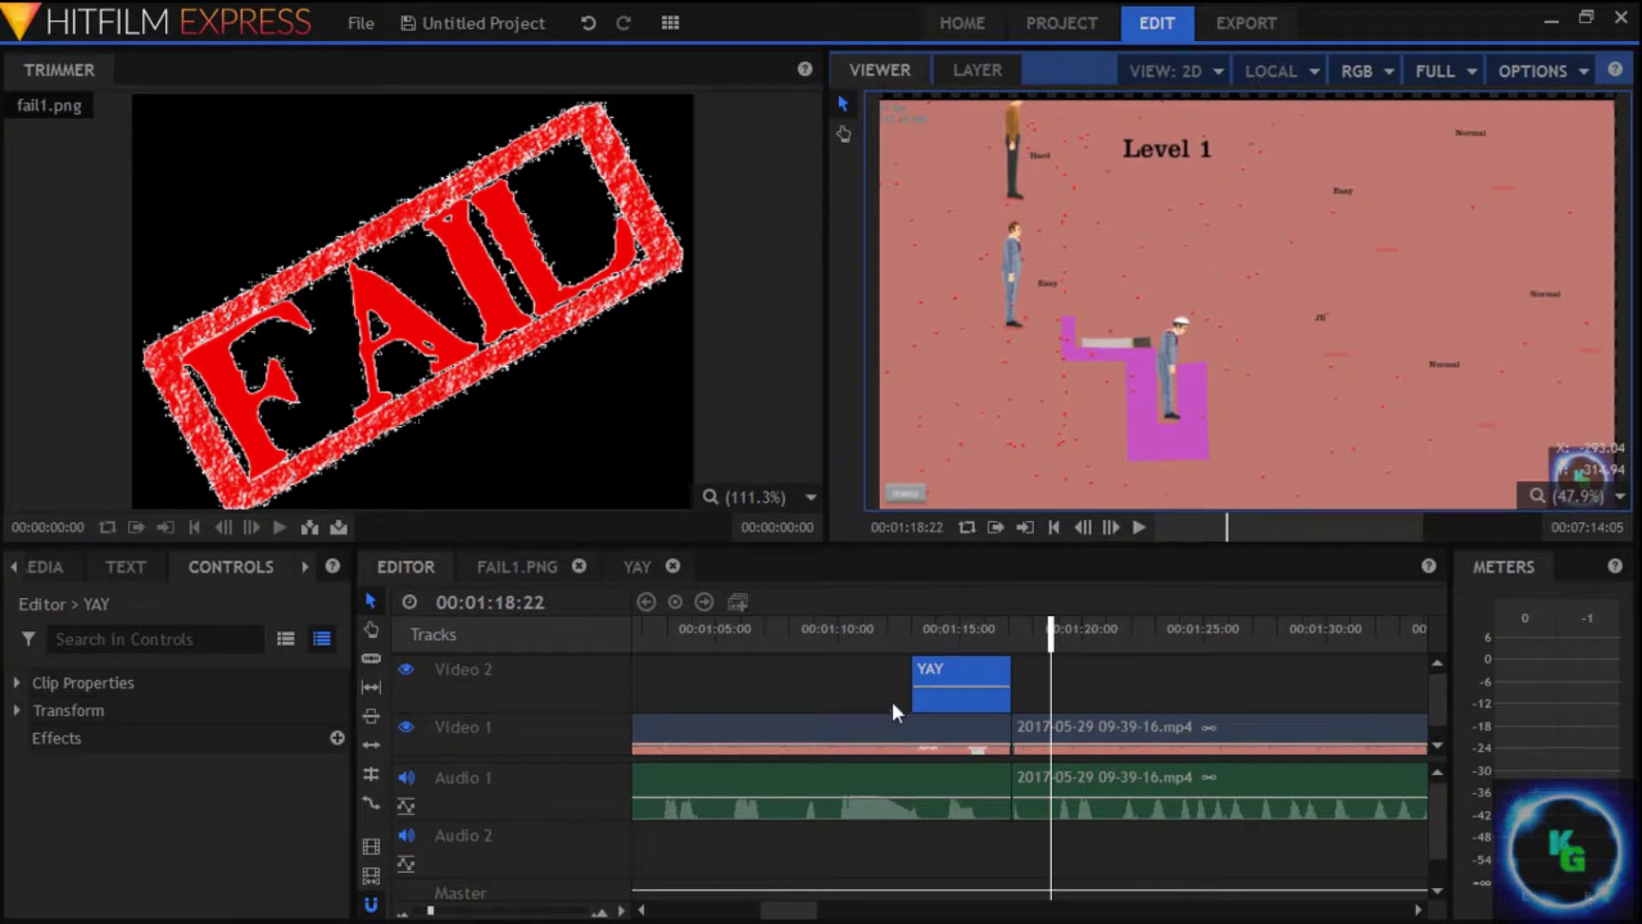
left_click(860, 690)
right_click(861, 690)
left_click(809, 715)
left_click(1148, 665)
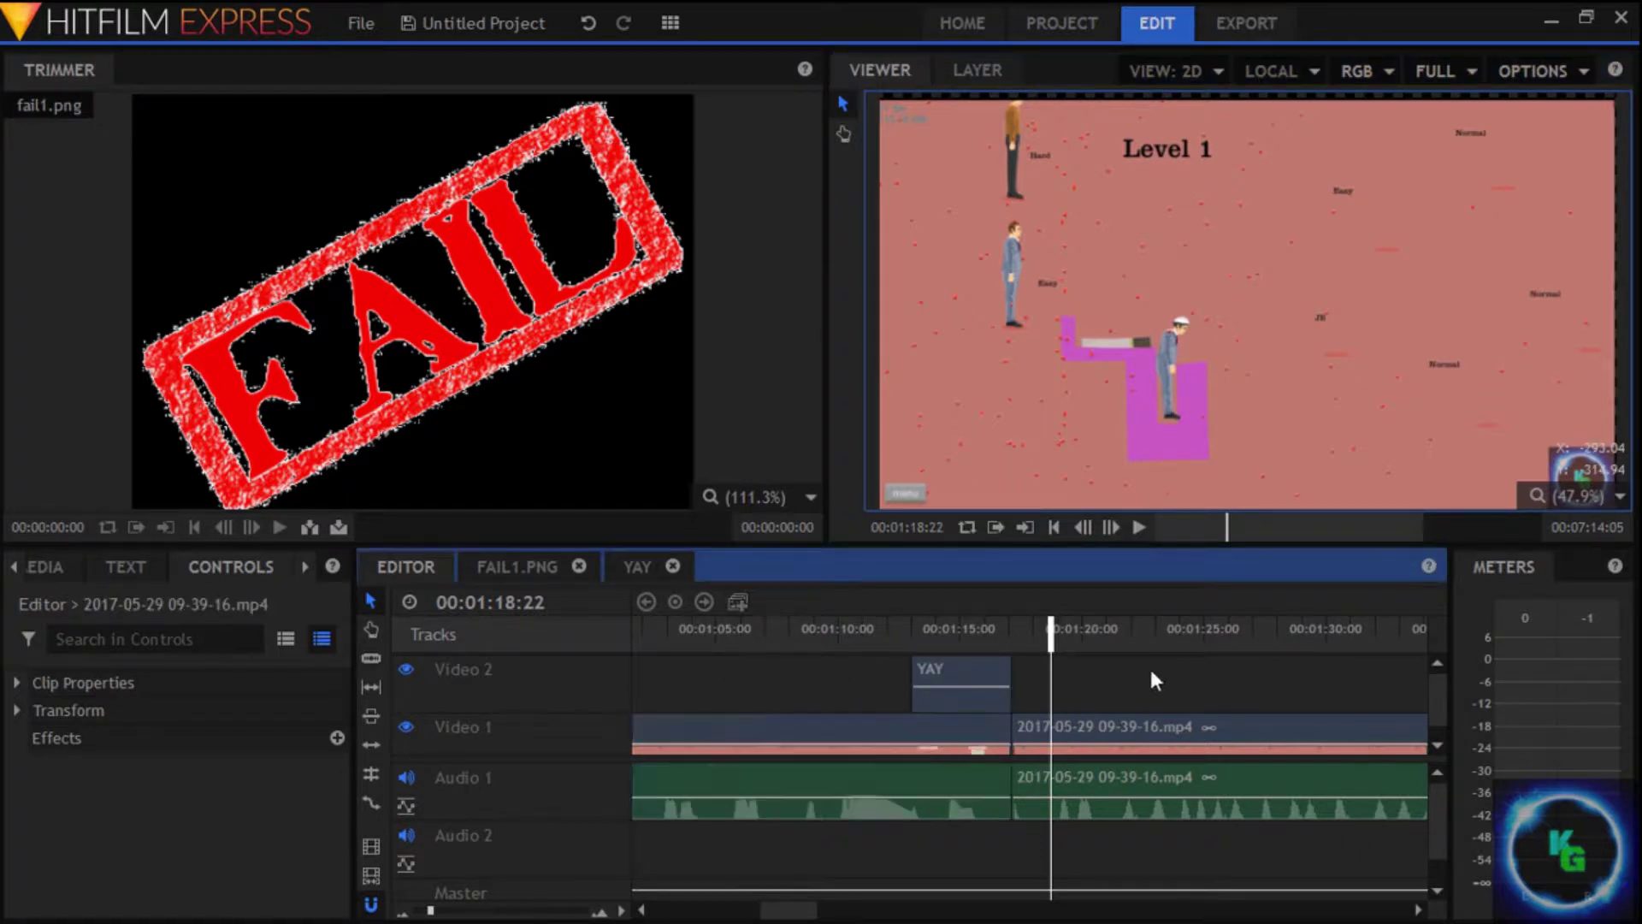
left_click_drag(1051, 625, 1042, 627)
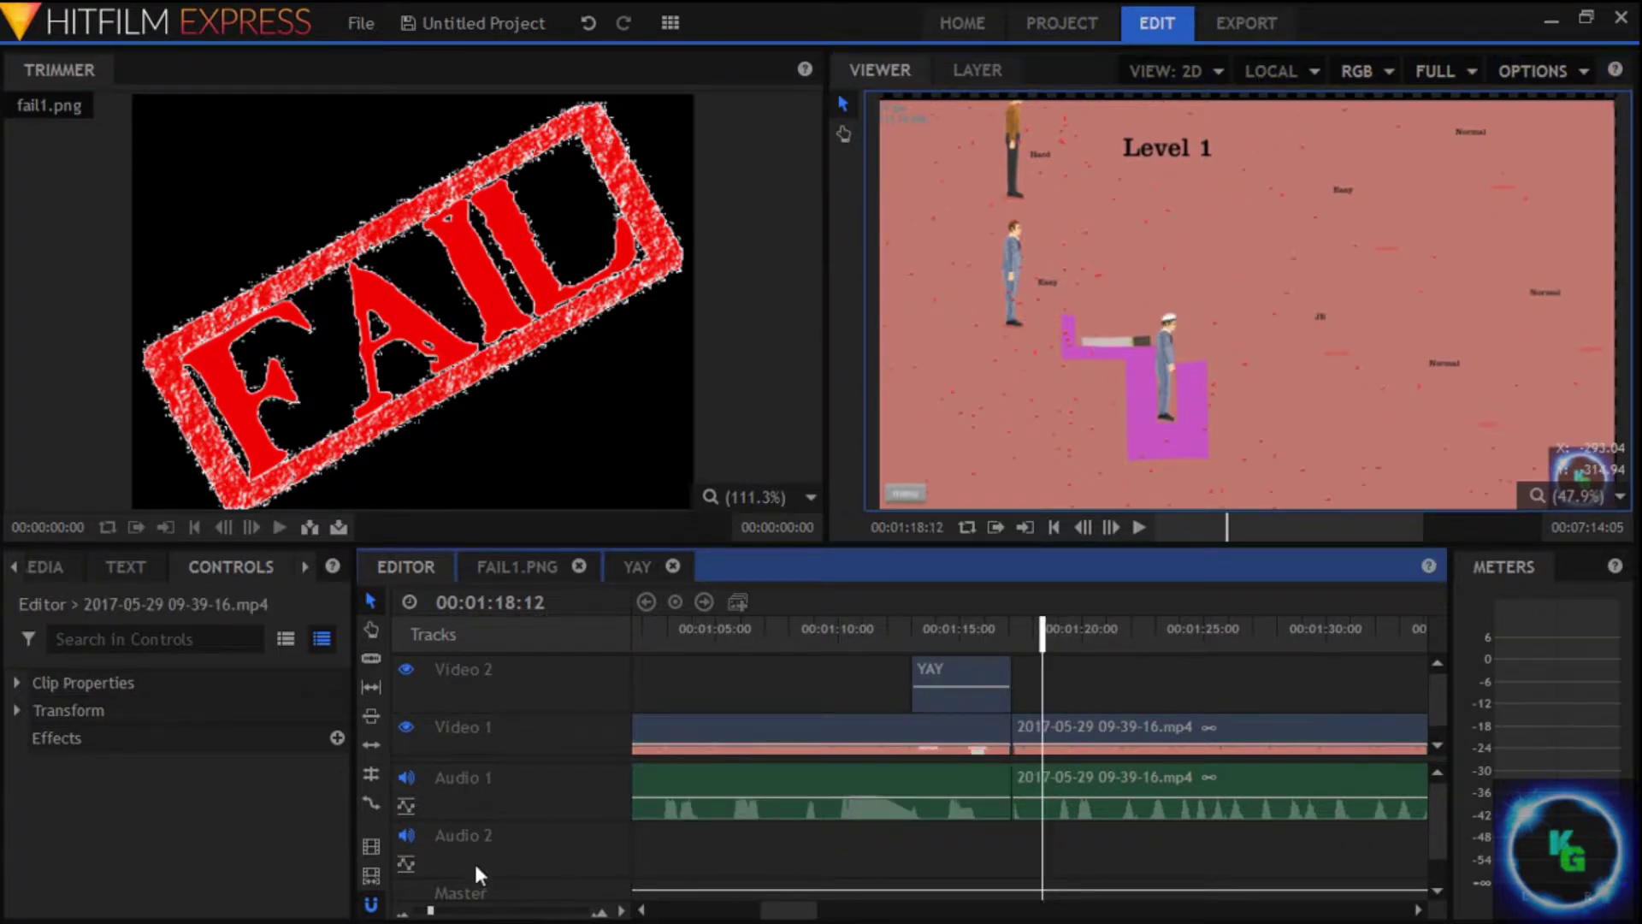
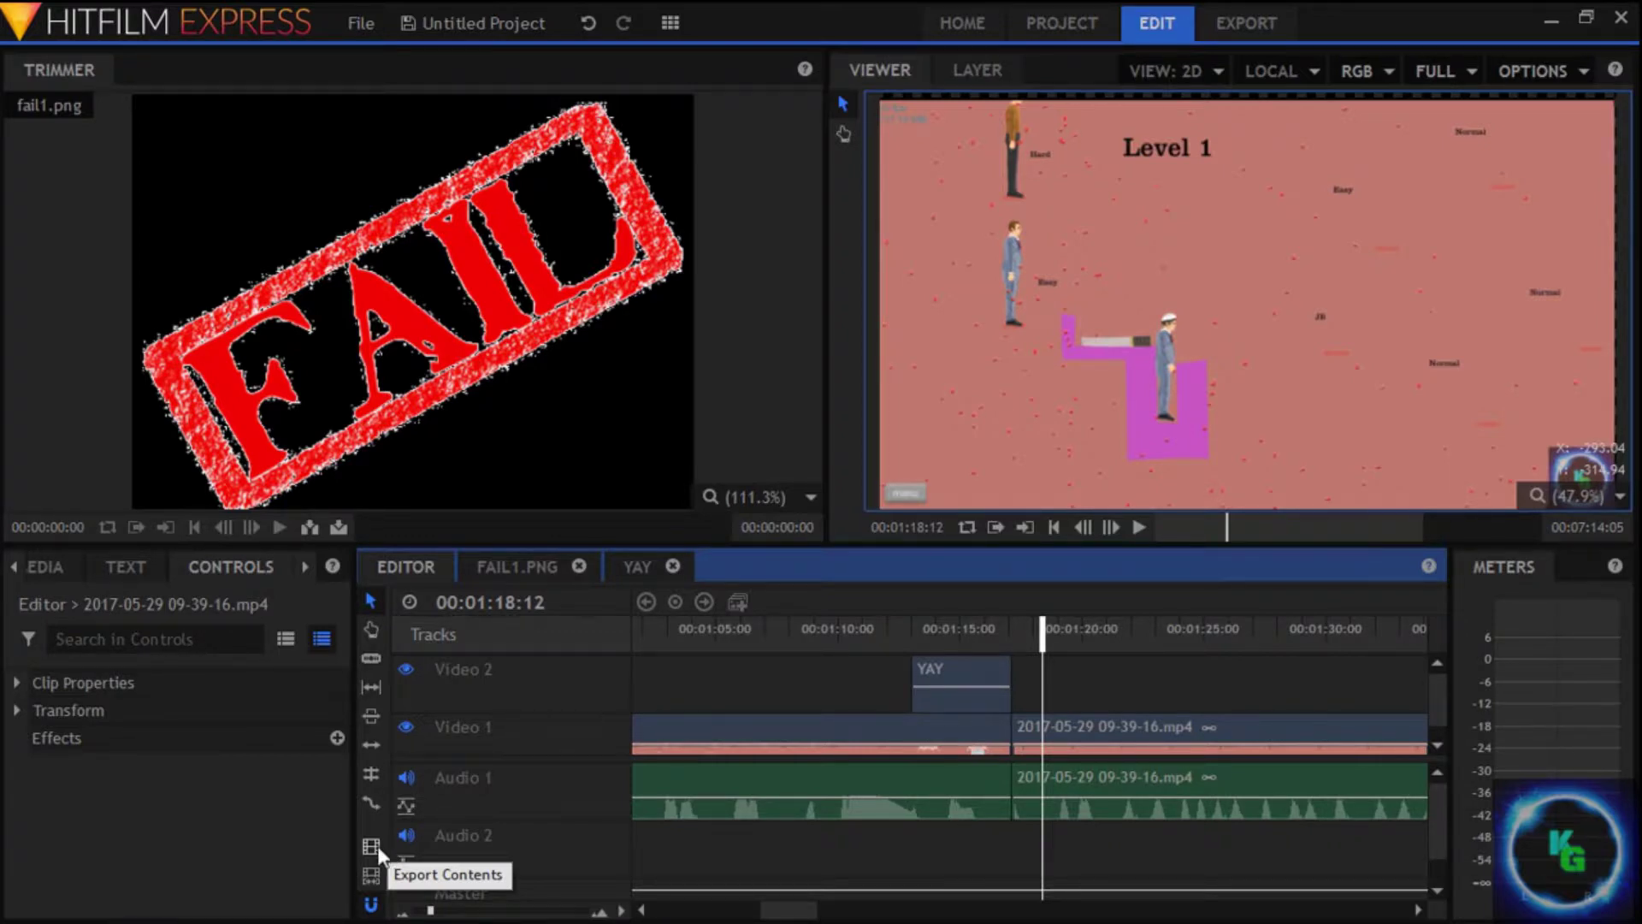
Step: Add the Editor timeline to the export queue, go to the Export screen and view the presets offered for its task
left_click(373, 845)
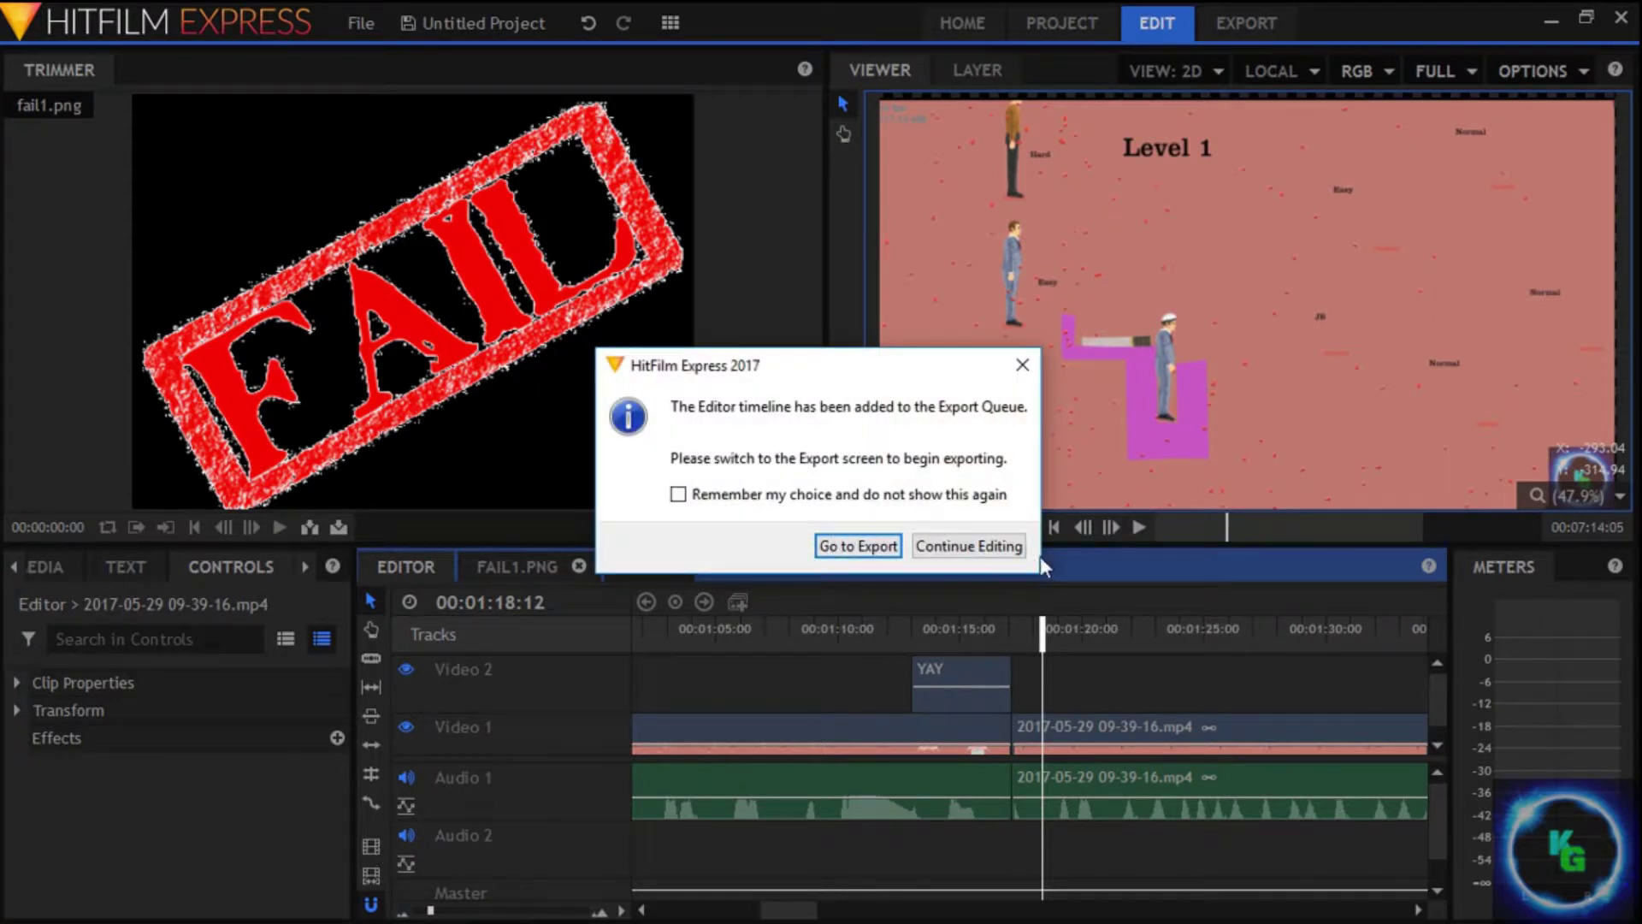
left_click(834, 549)
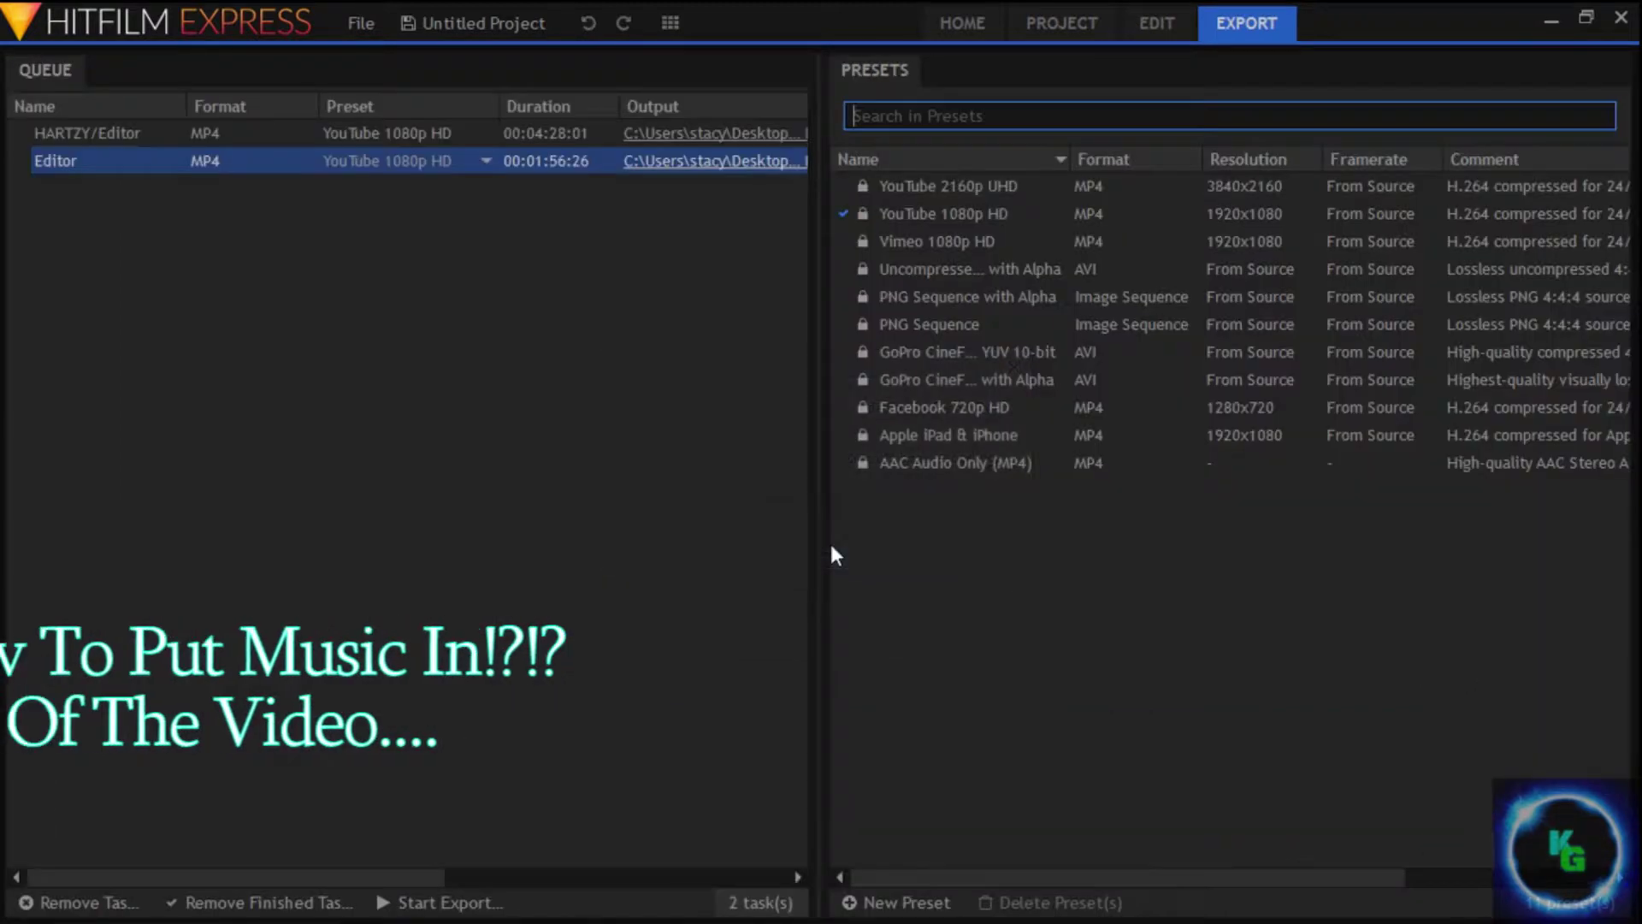
left_click(336, 162)
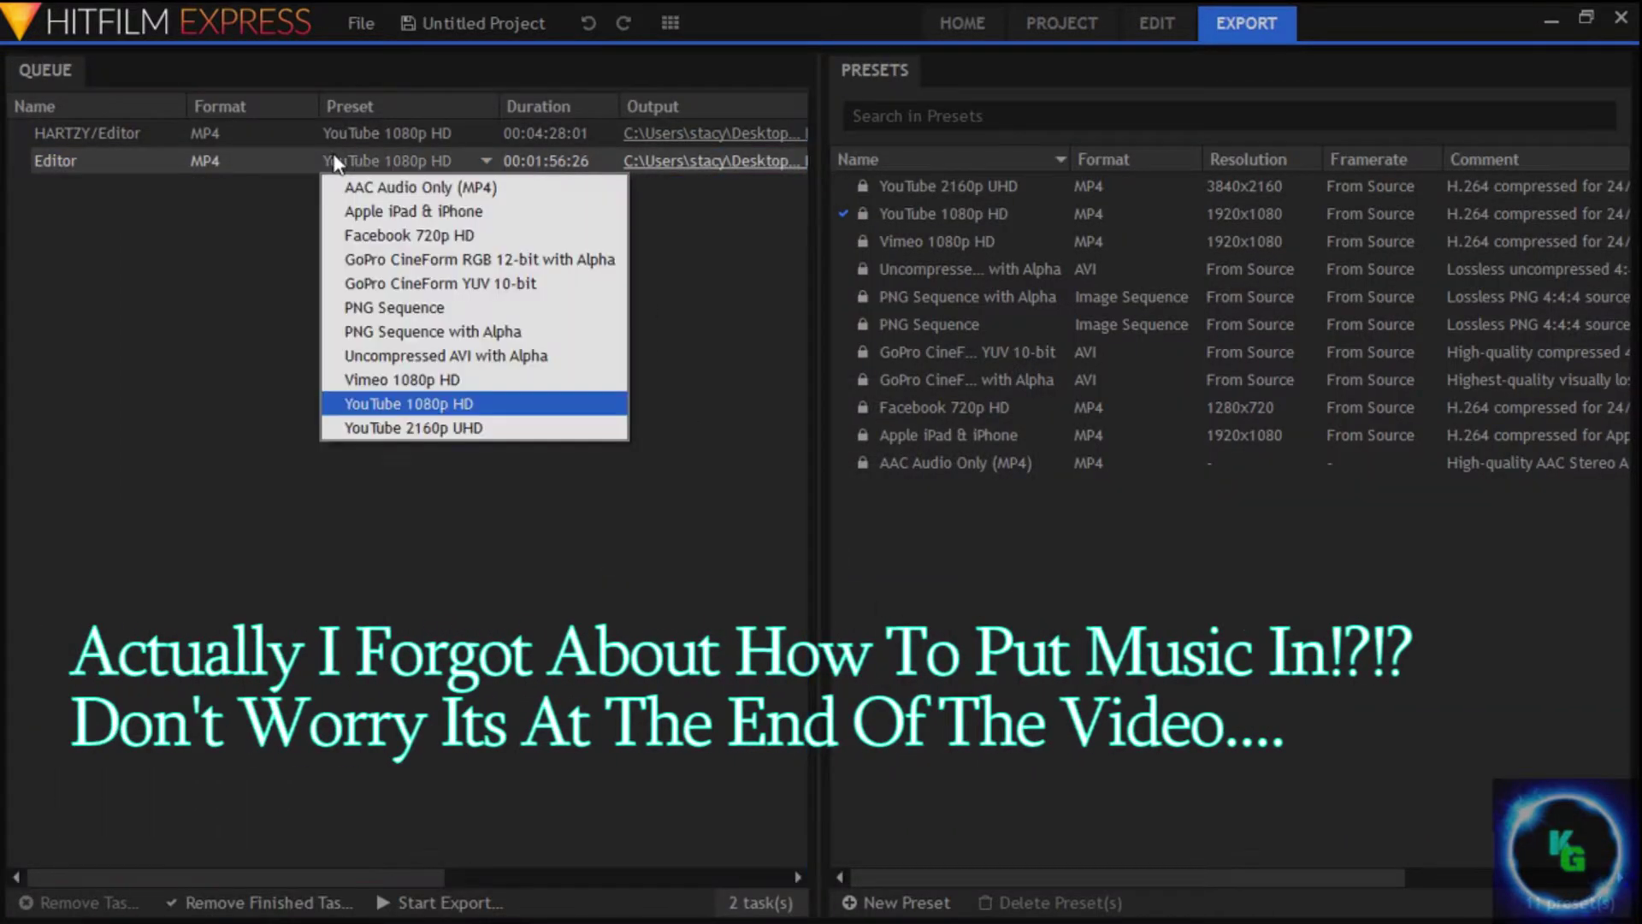
Step: Remove the HARTZY/Editor task from the export queue
left_click(367, 130)
right_click(371, 126)
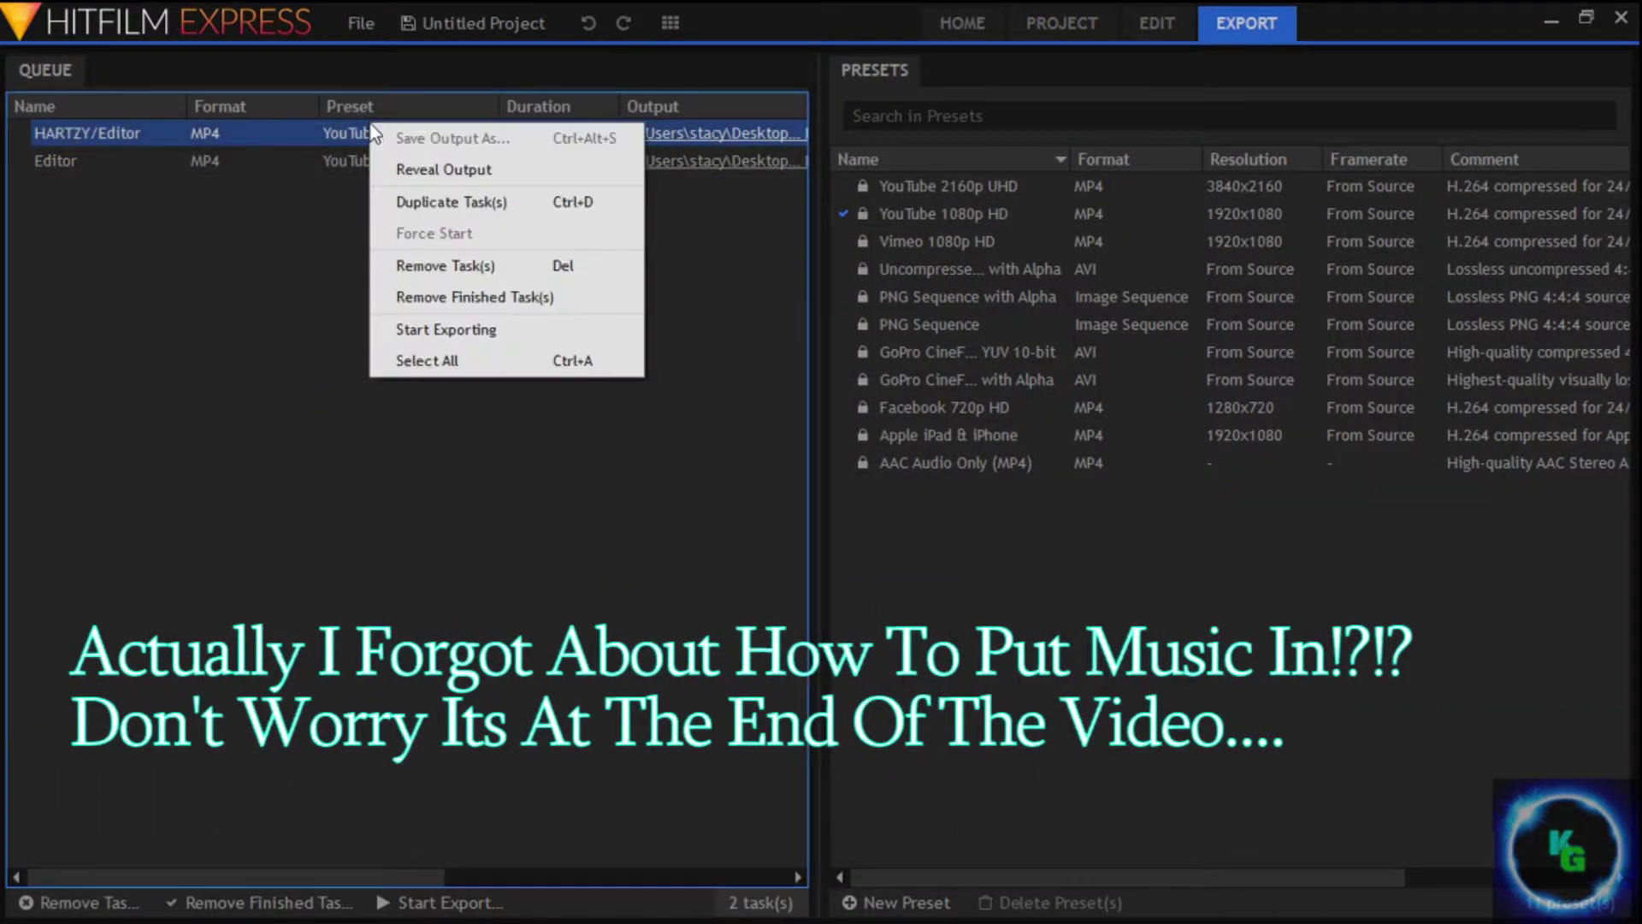
left_click(487, 267)
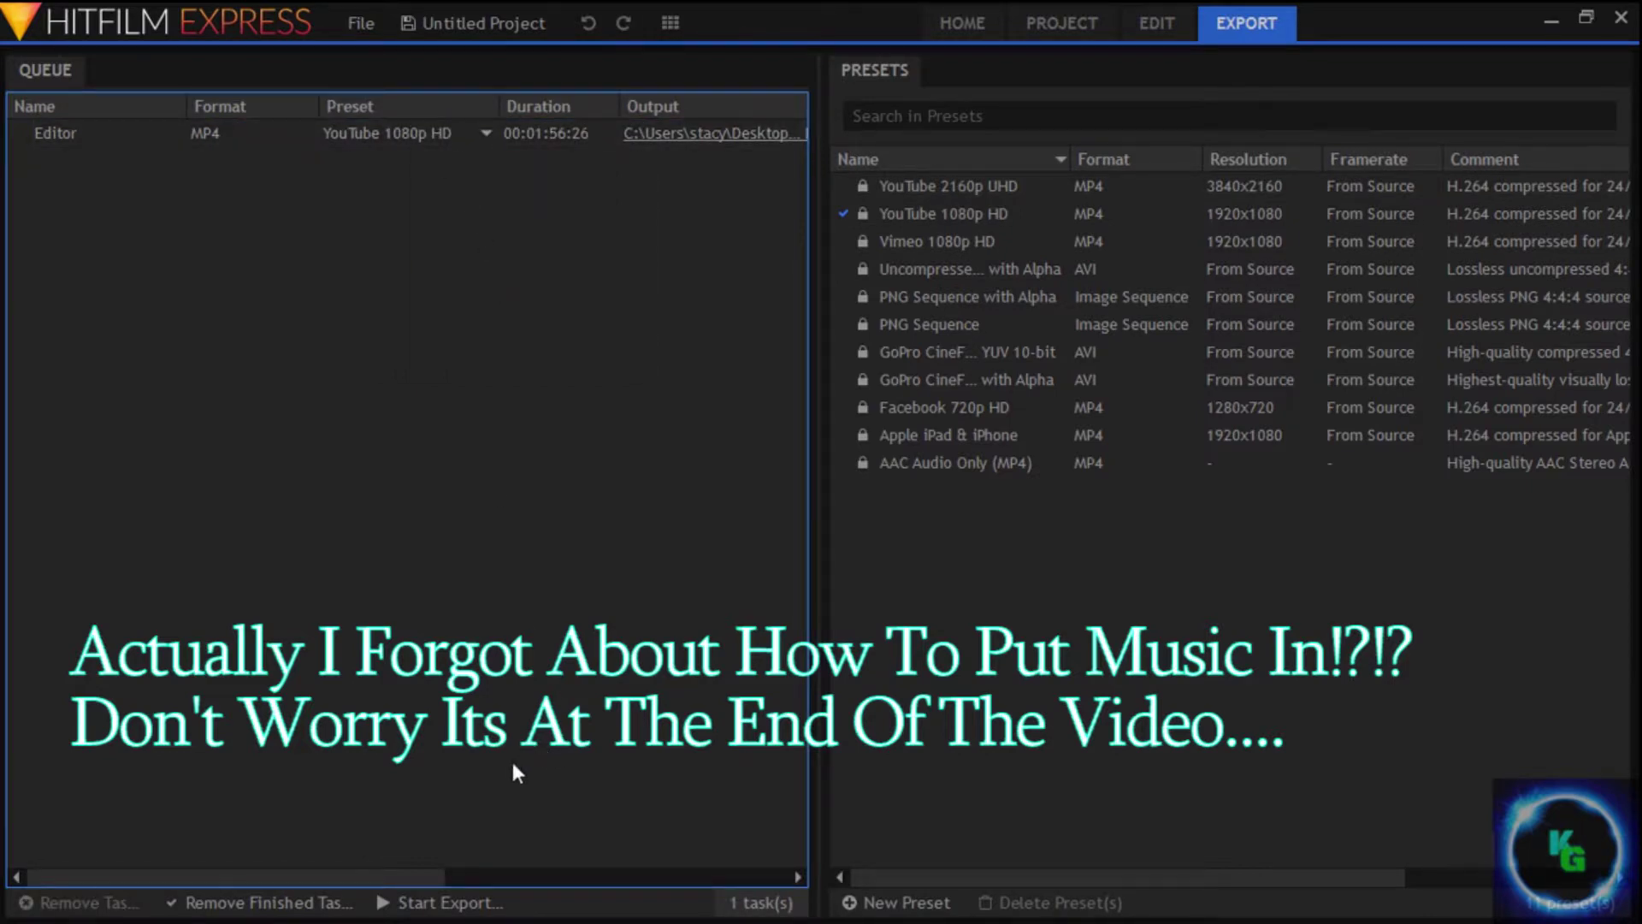
Step: Return to the Edit screen and save the project on the Desktop under the name uuuuu
left_click(1156, 23)
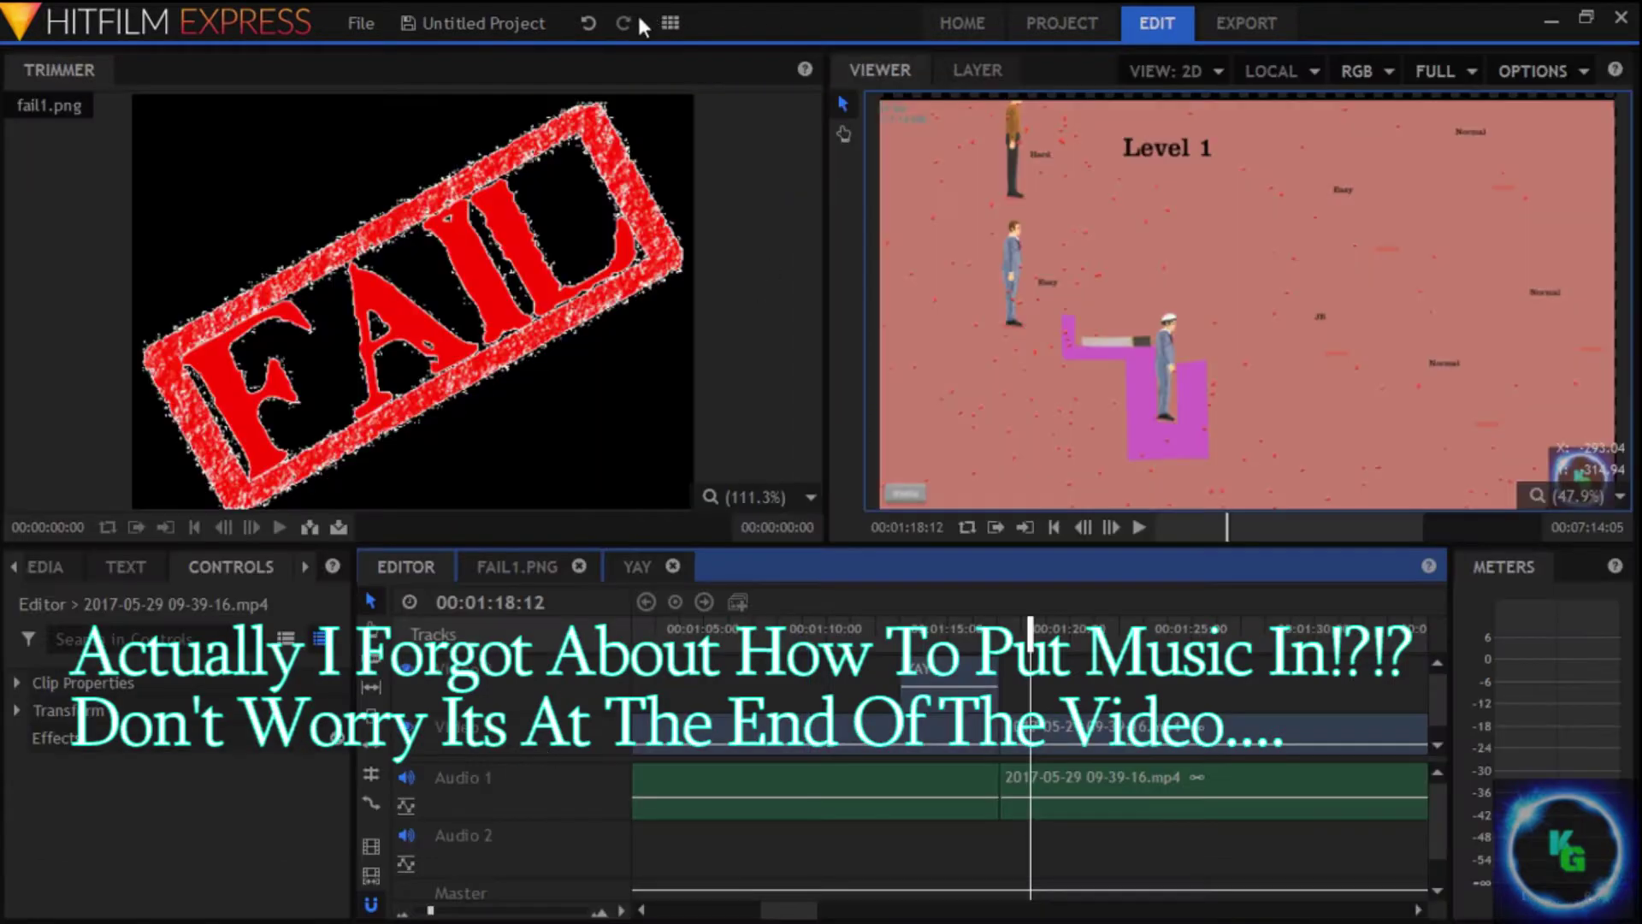
left_click(401, 20)
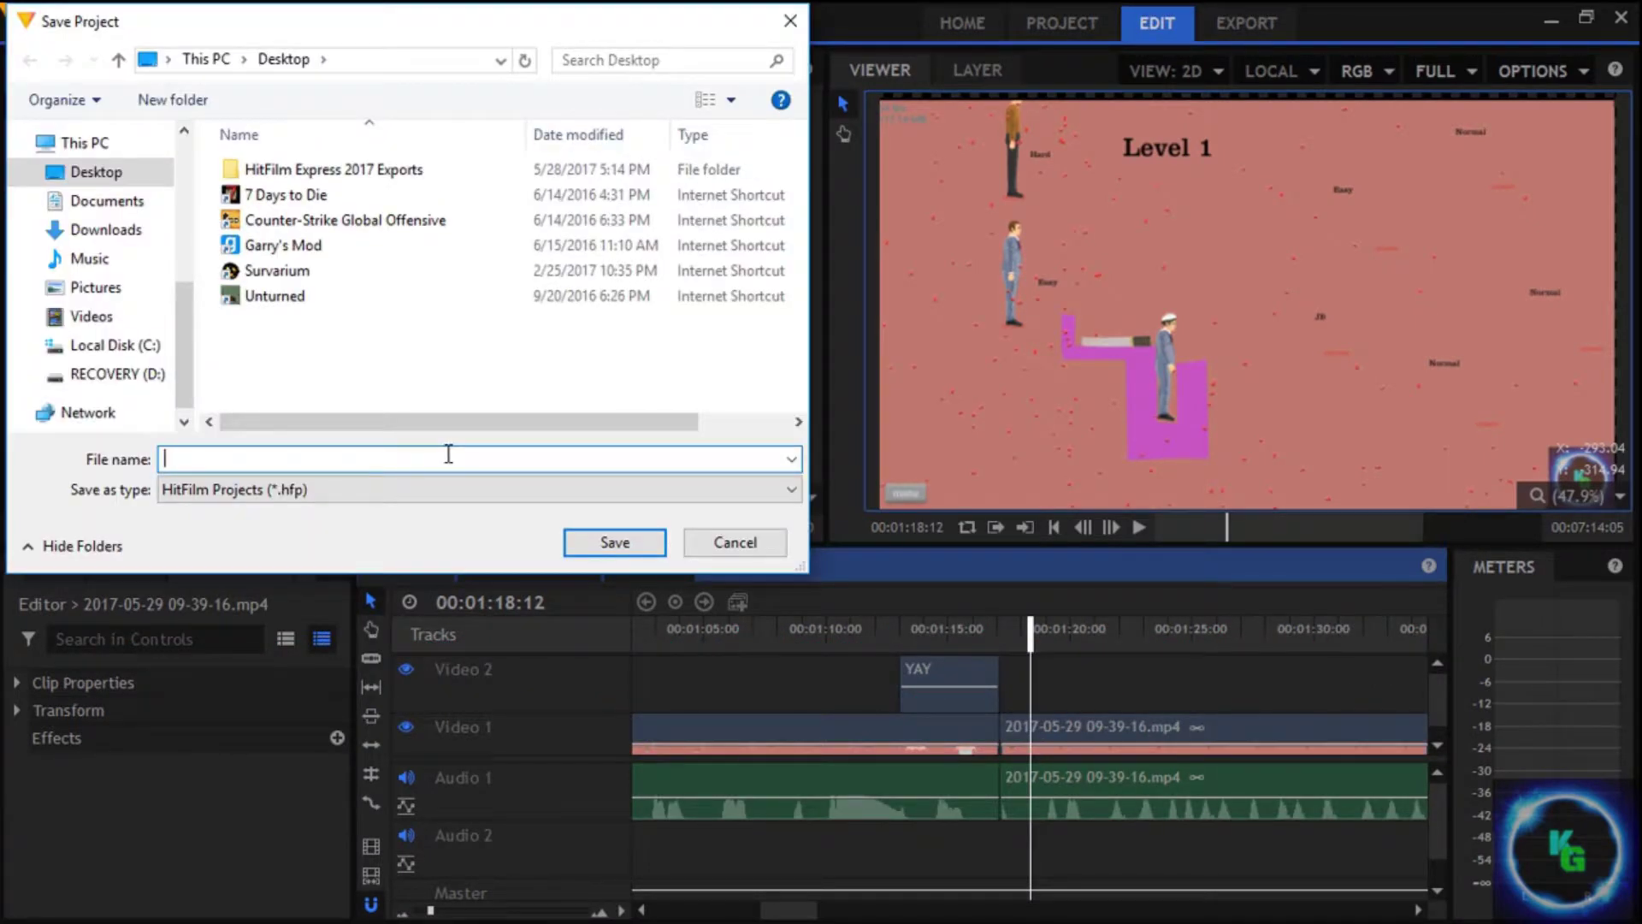
type("uuuuu")
left_click(615, 542)
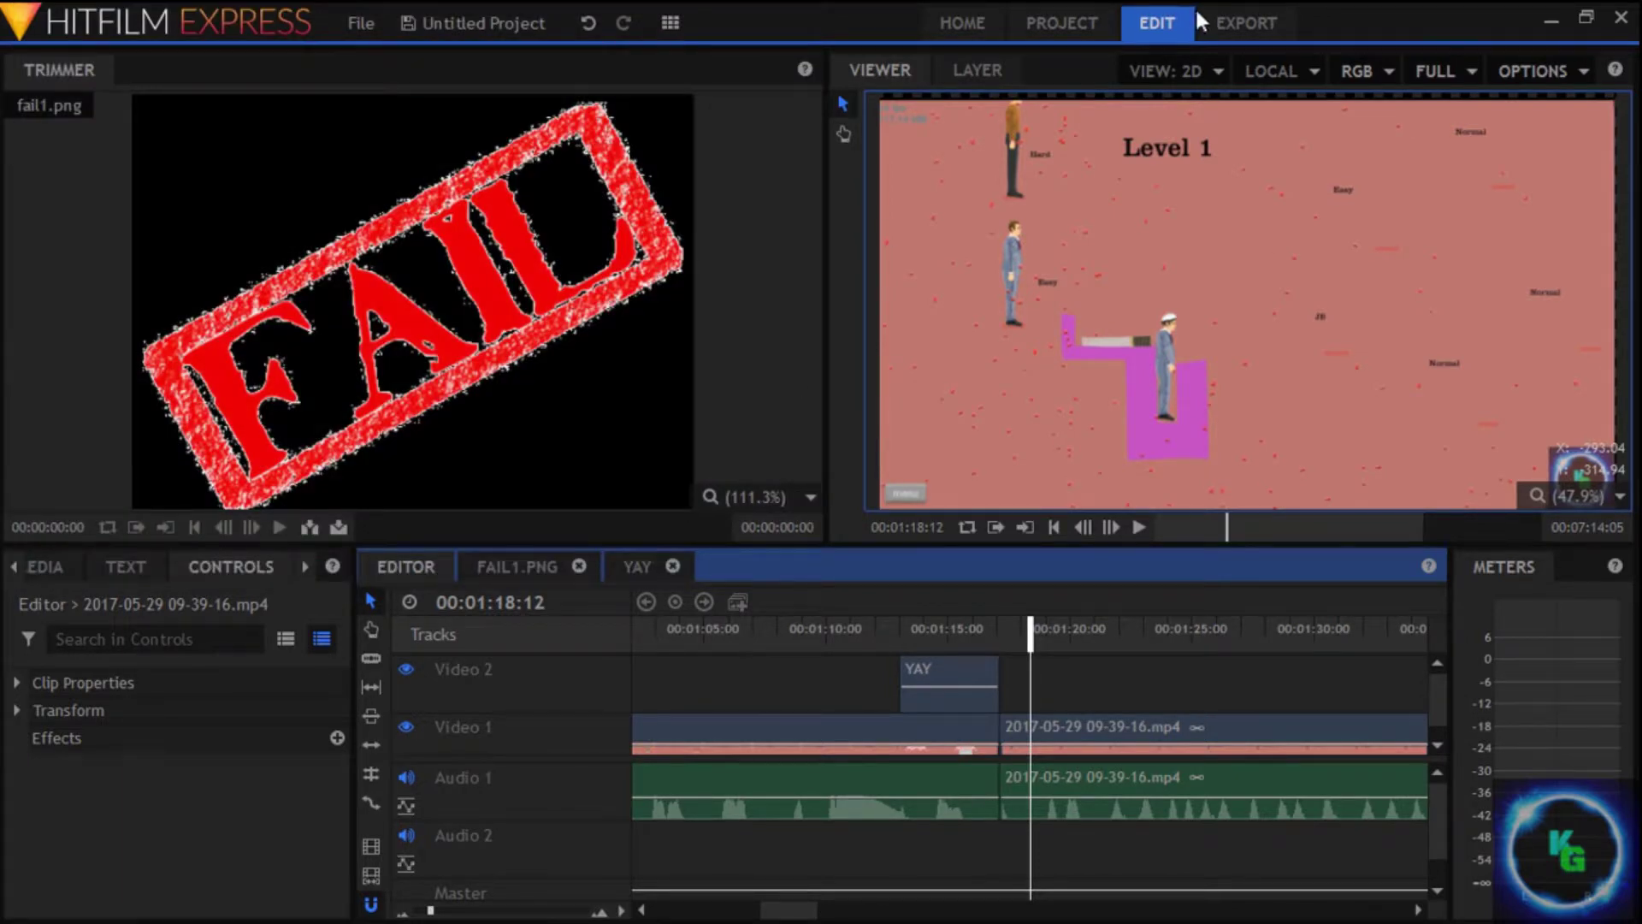
Step: Go back to the export queue and start exporting the Editor task with the YouTube 1080p HD preset
left_click(1233, 19)
left_click(270, 137)
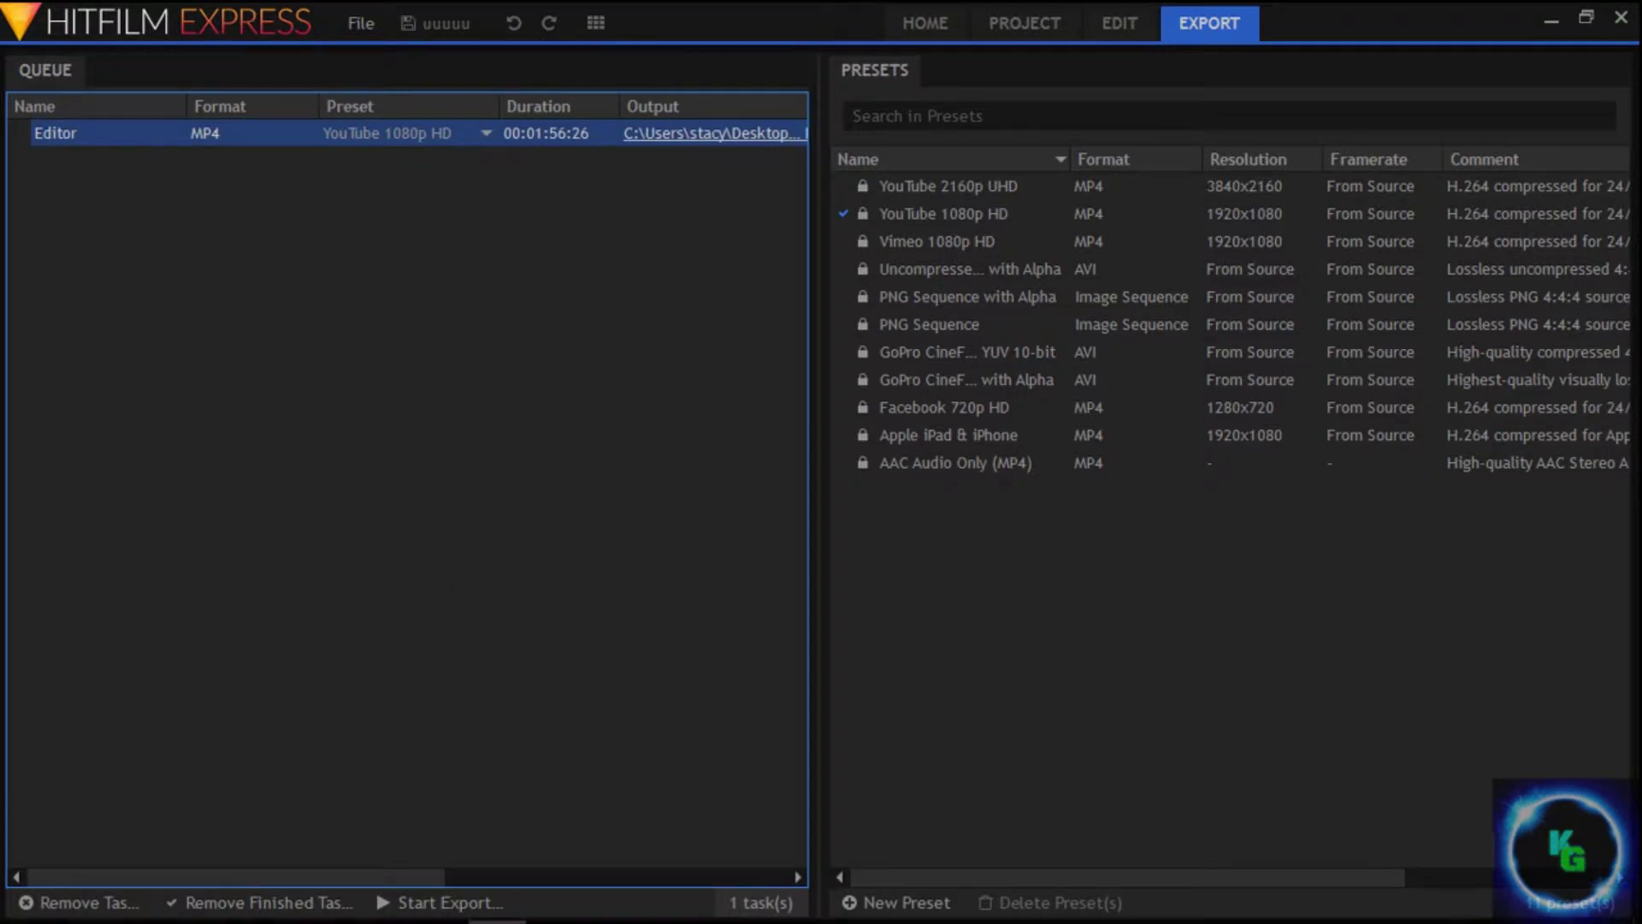
left_click(522, 560)
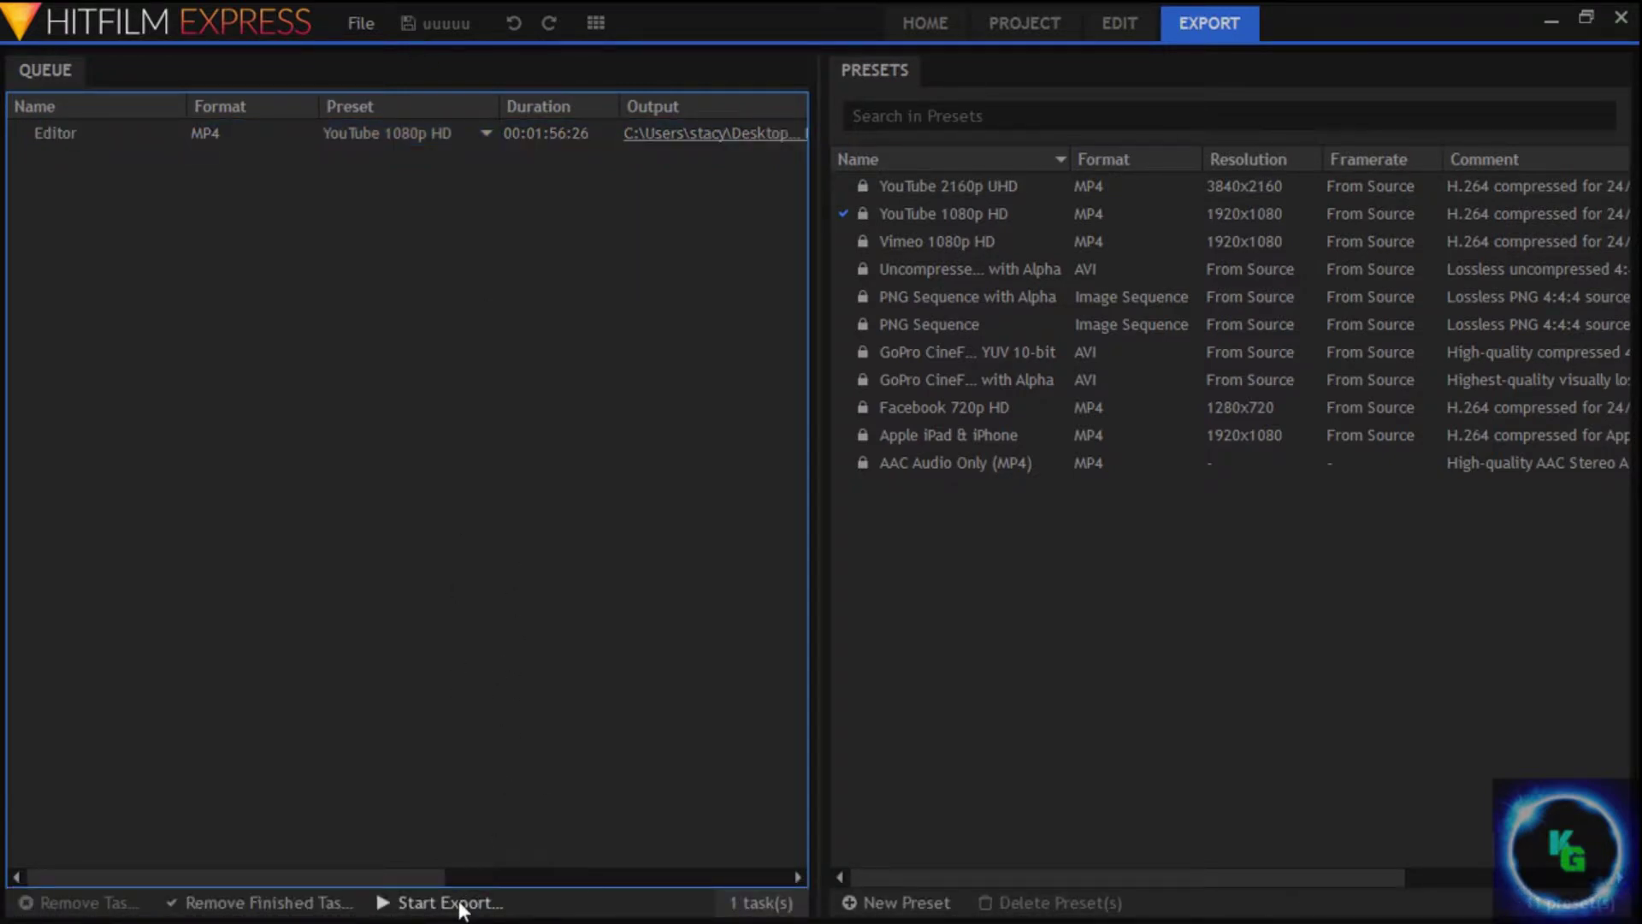
left_click(459, 905)
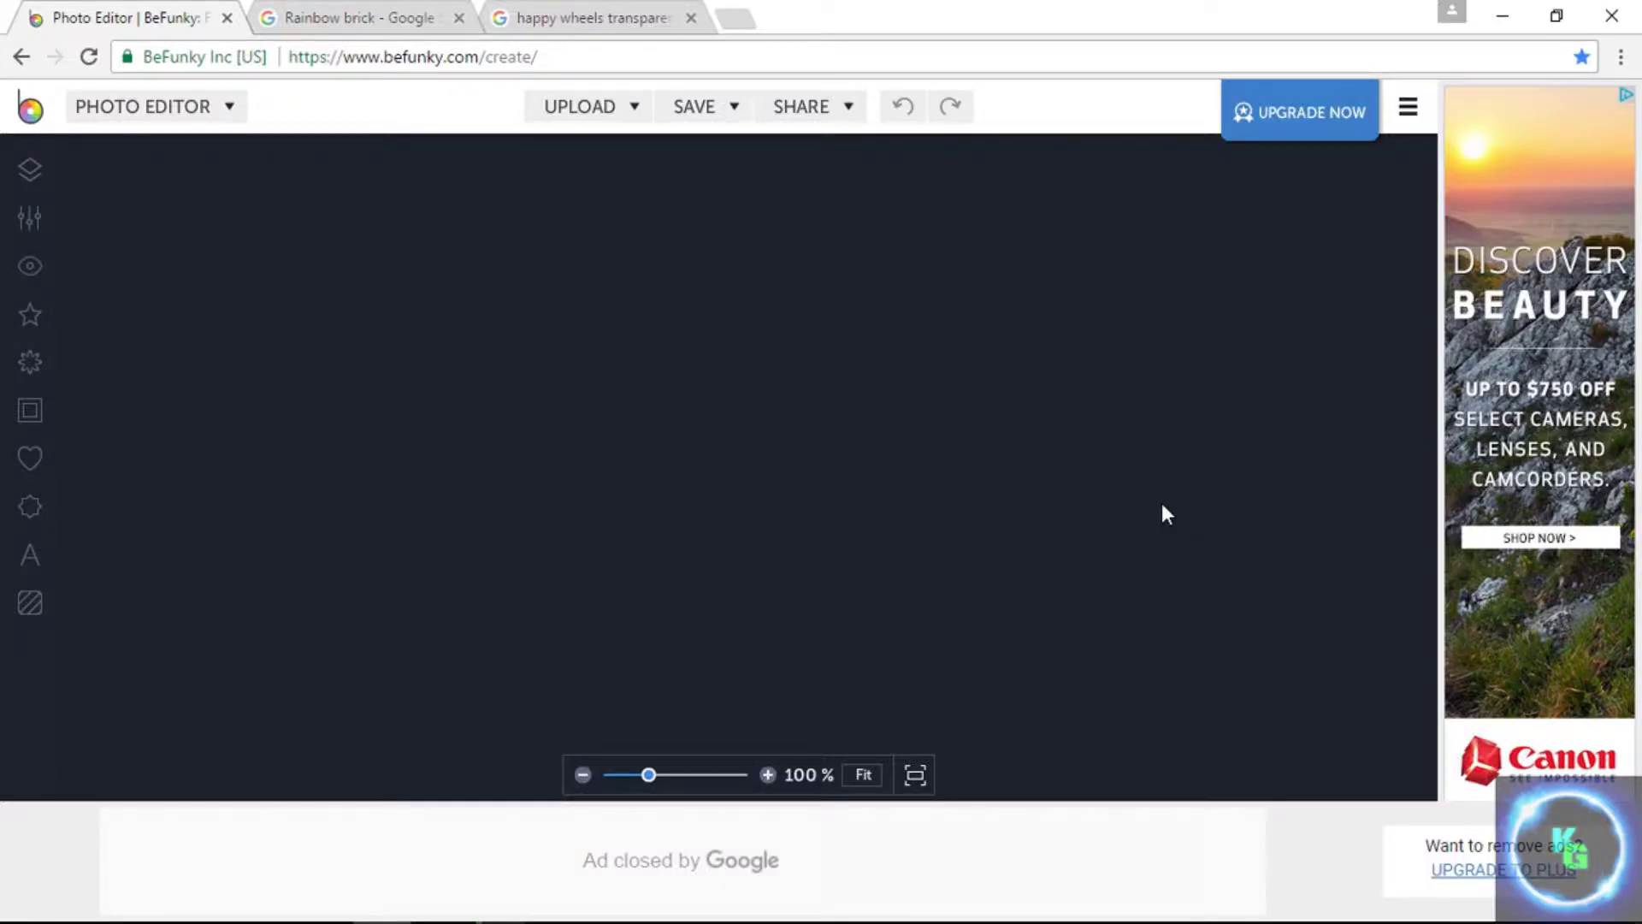
Step: Switch to Chrome with the BeFunky photo editor and look through the Google image results for Rainbow brick
mouse_move(376, 919)
left_click(581, 110)
left_click(371, 18)
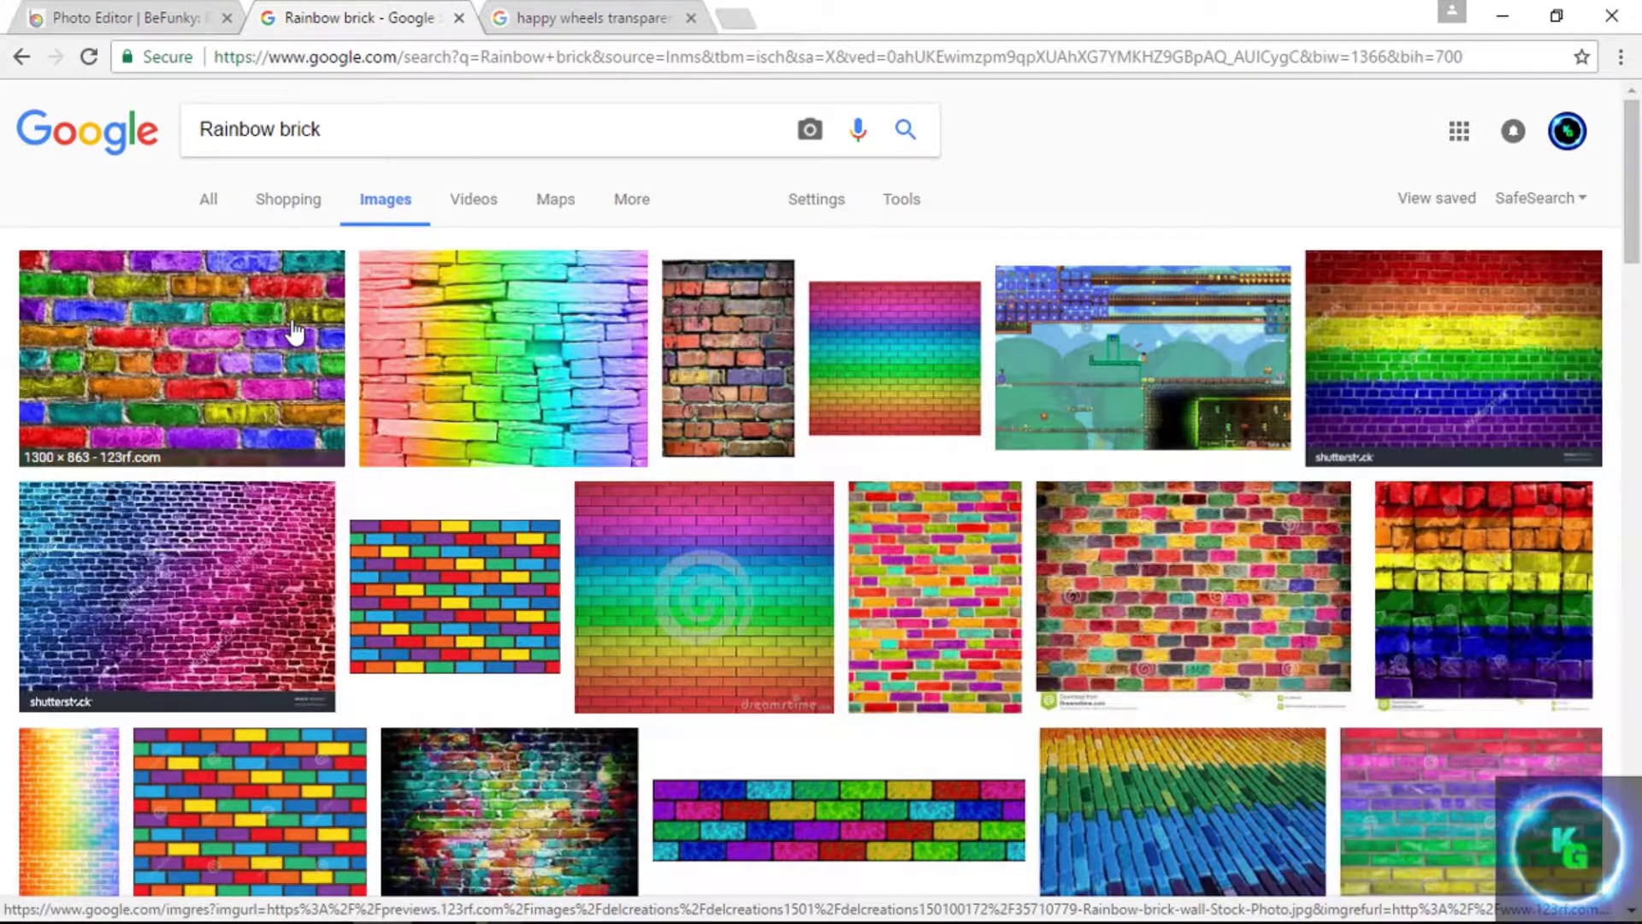
mouse_move(499, 905)
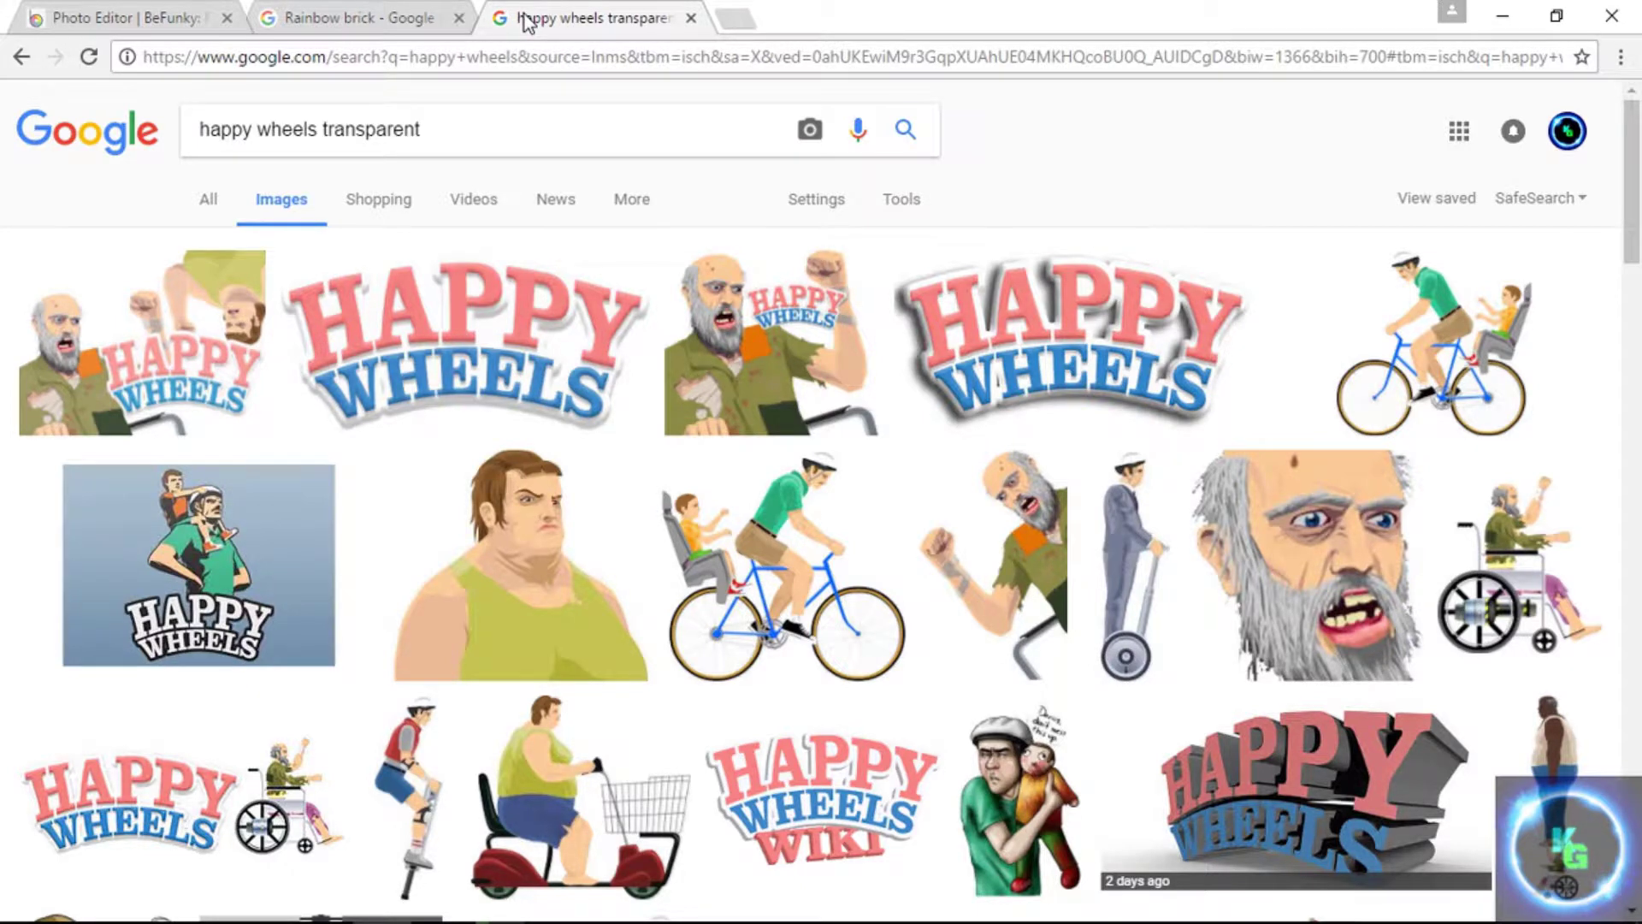
Step: Save the transparent Happy Wheels logo from the image results into the KG pictures folder, overwriting the PNG named 99
left_click(466, 342)
right_click(809, 550)
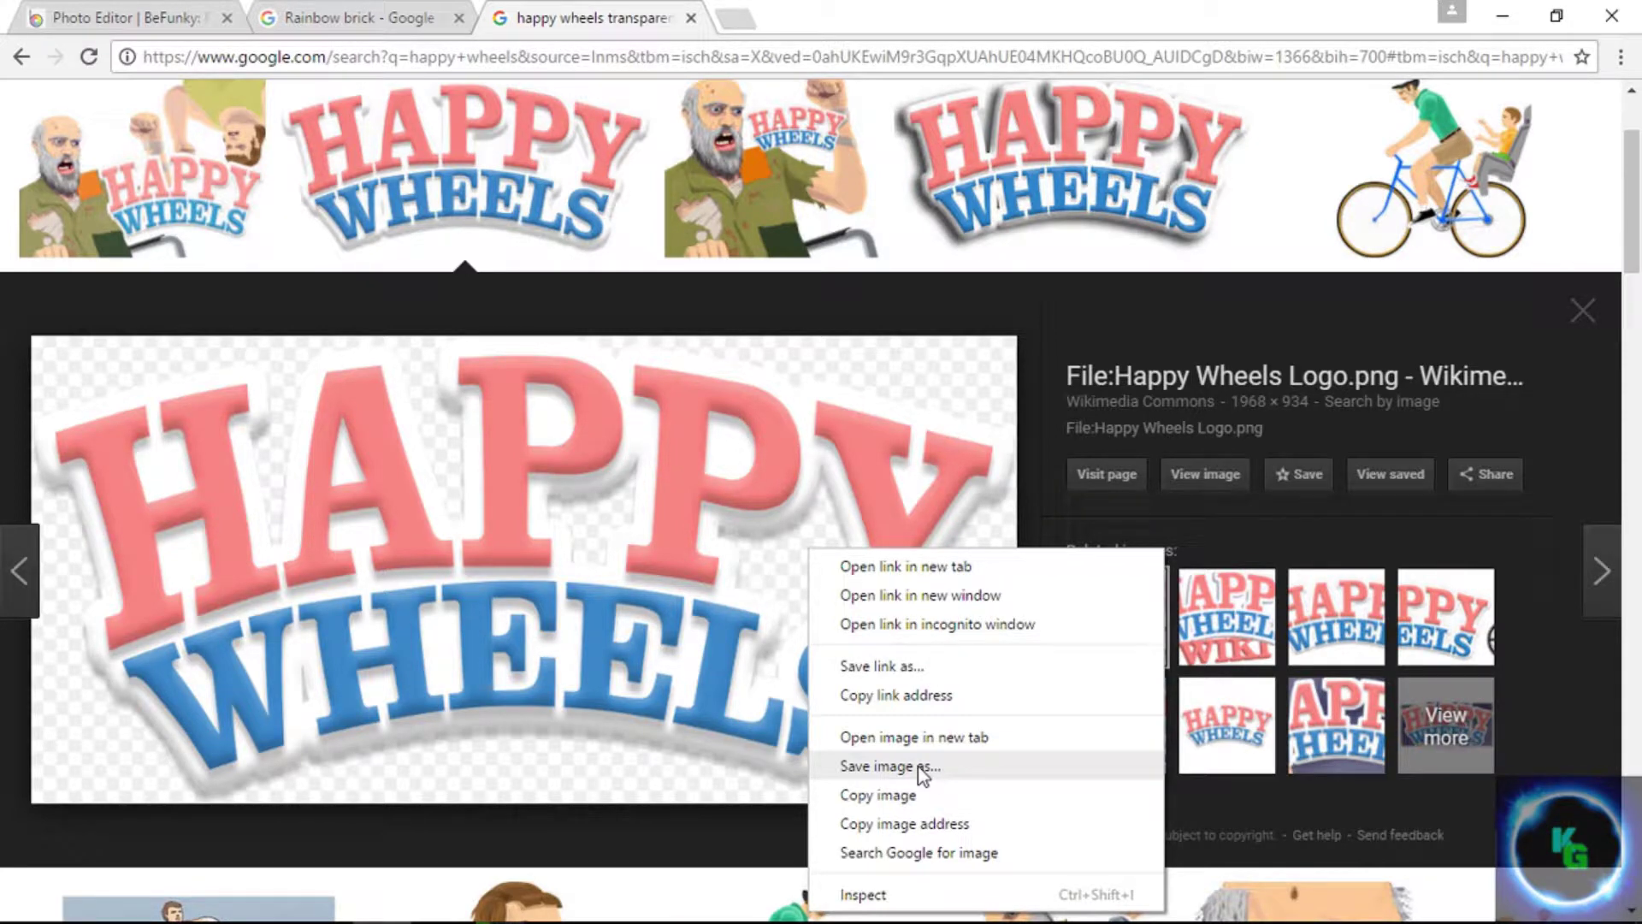
left_click(917, 766)
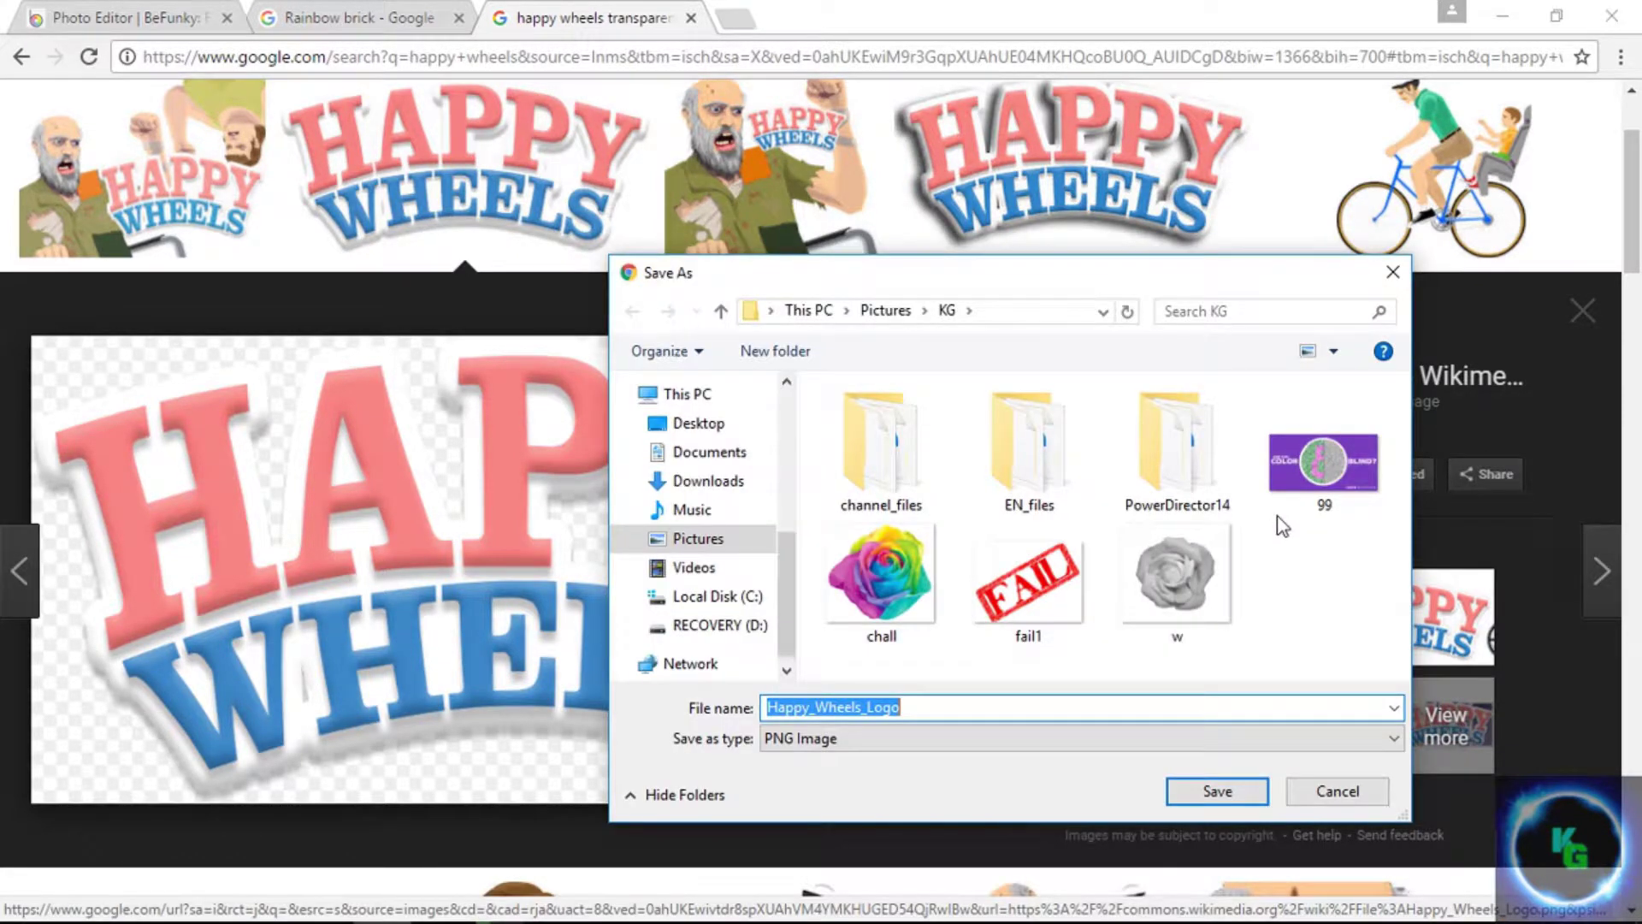
double_click(1280, 525)
left_click(909, 483)
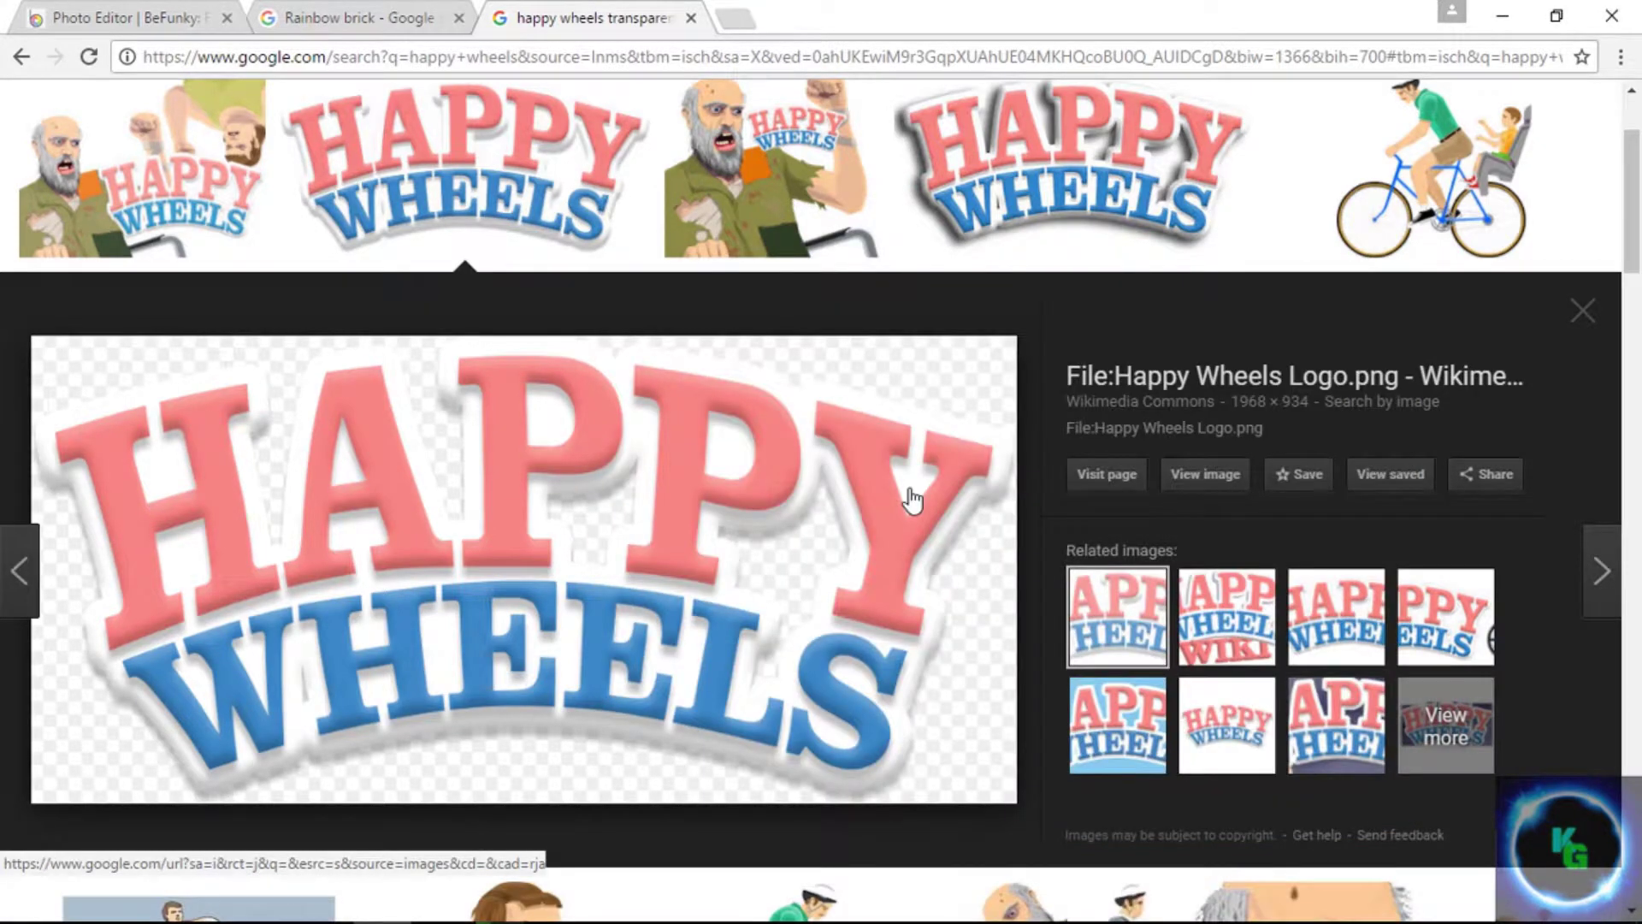
Step: Close the Happy Wheels and Rainbow brick search pages and dismiss the browser's download bar
left_click(691, 18)
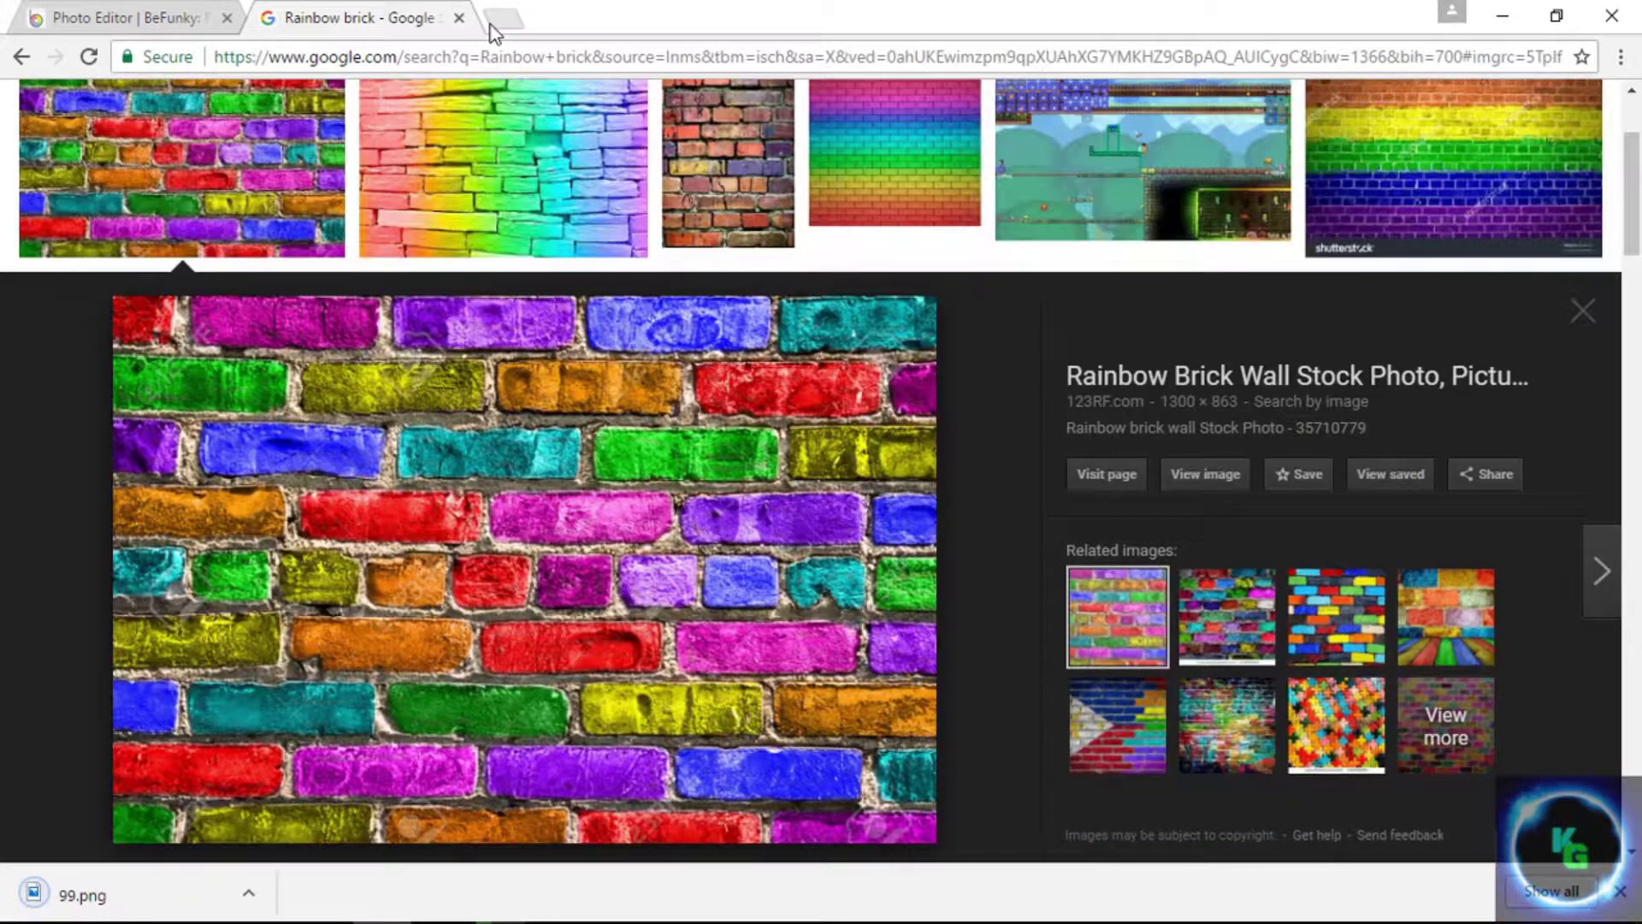
left_click(459, 18)
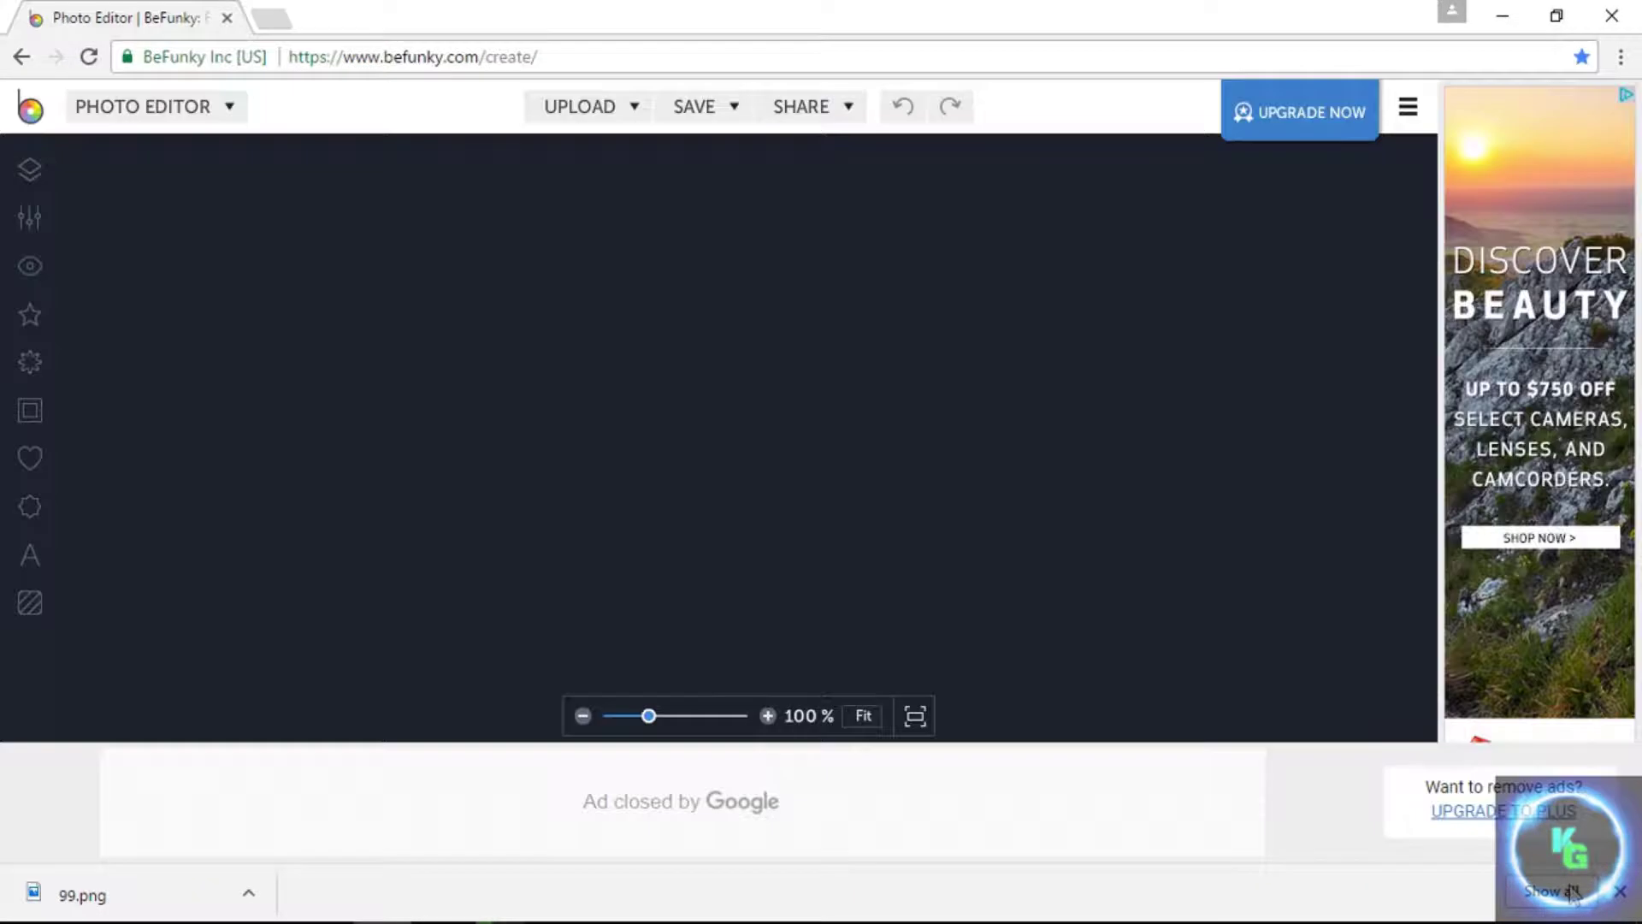
left_click(1619, 890)
Step: Upload the rainbow brick picture 1g4 from the computer's KG folder into the BeFunky photo editor
left_click(590, 106)
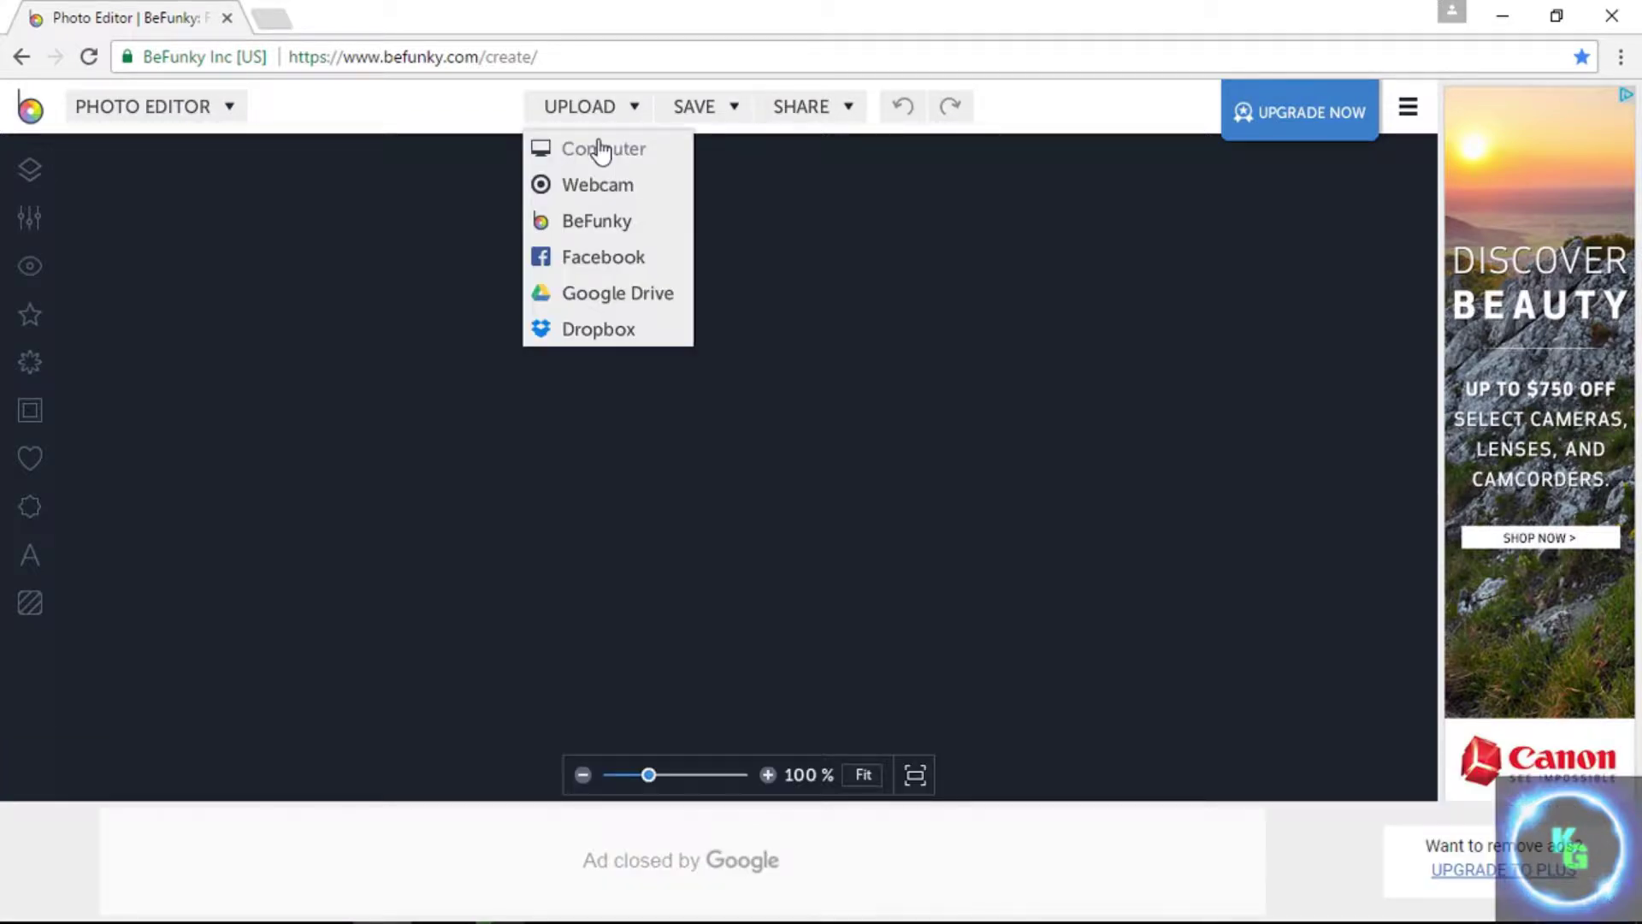
left_click(602, 150)
scroll(726, 523, "up", 1)
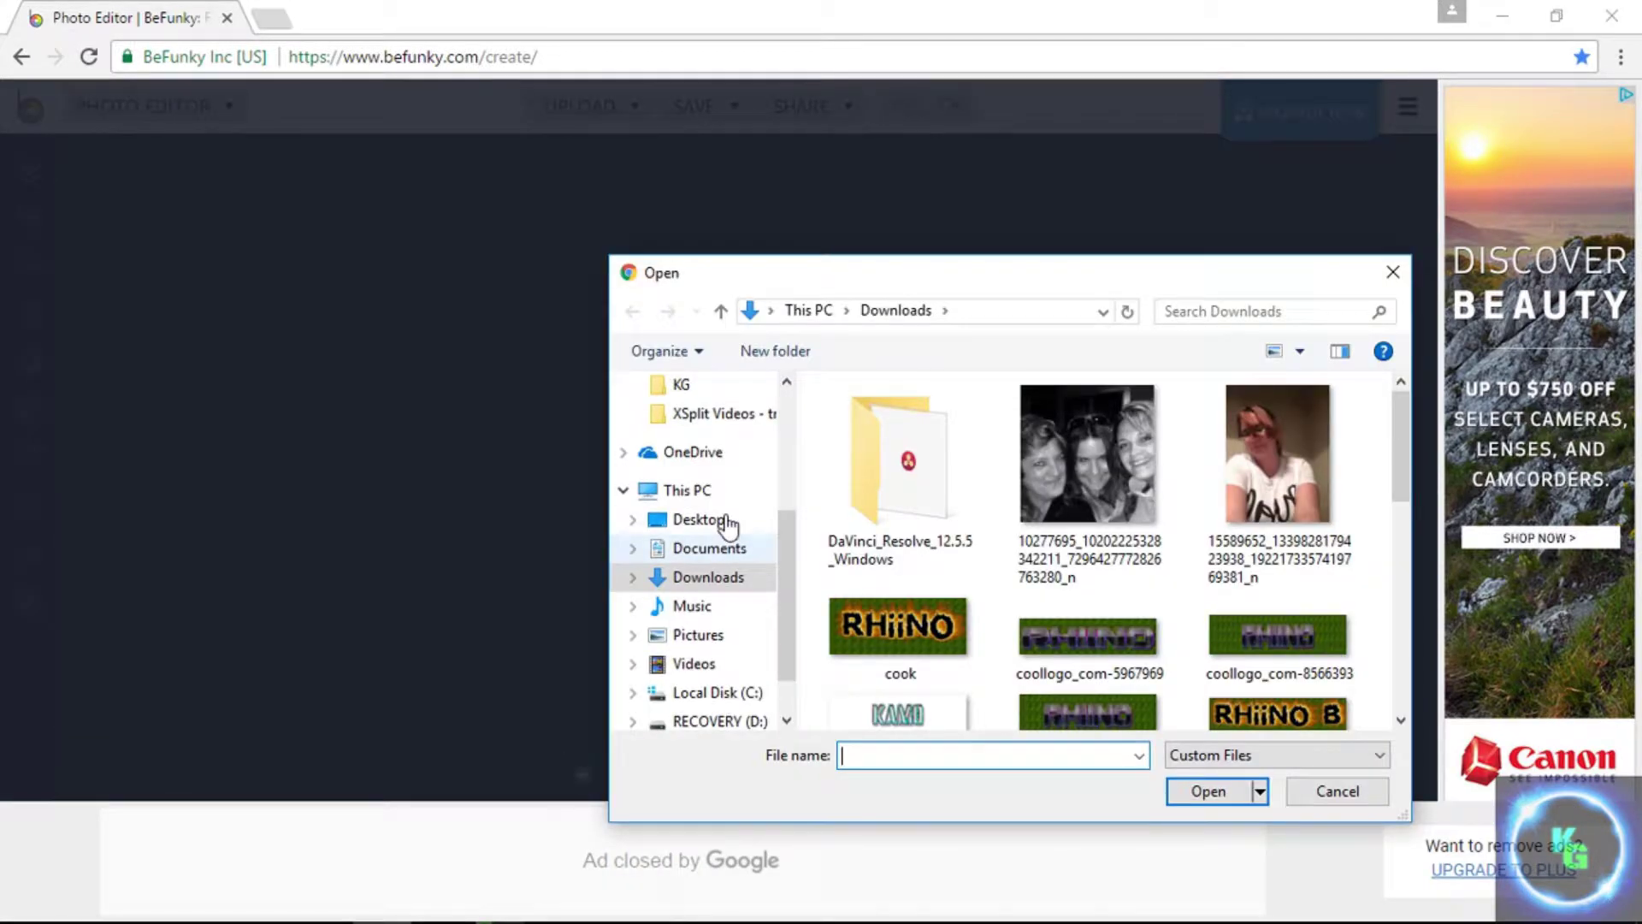
left_click(684, 445)
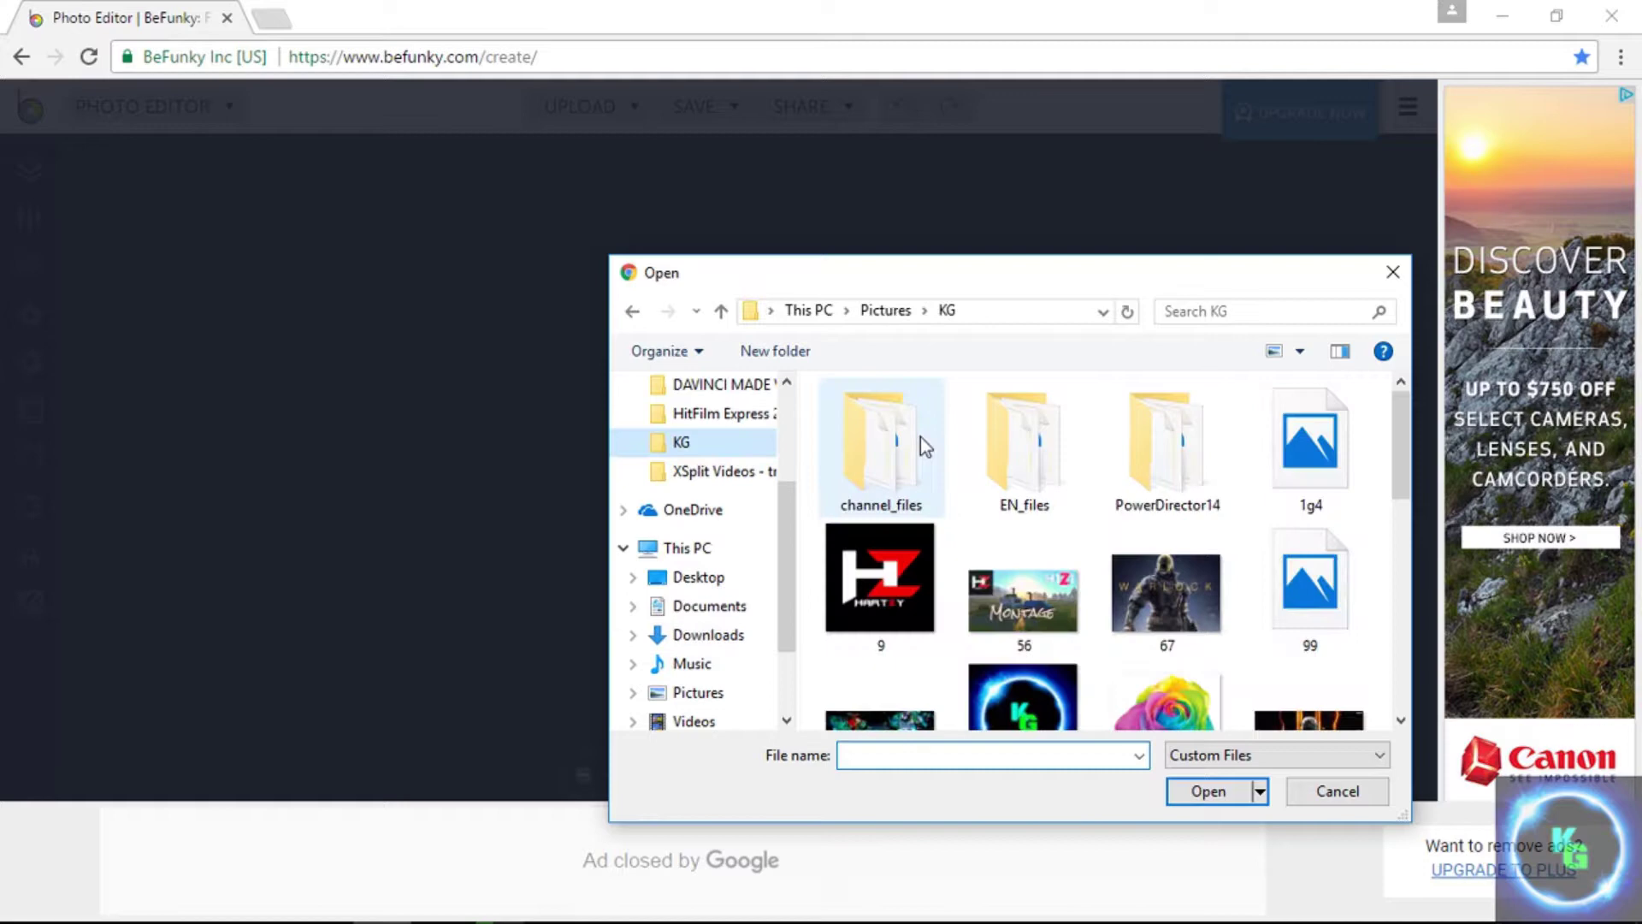
double_click(1248, 487)
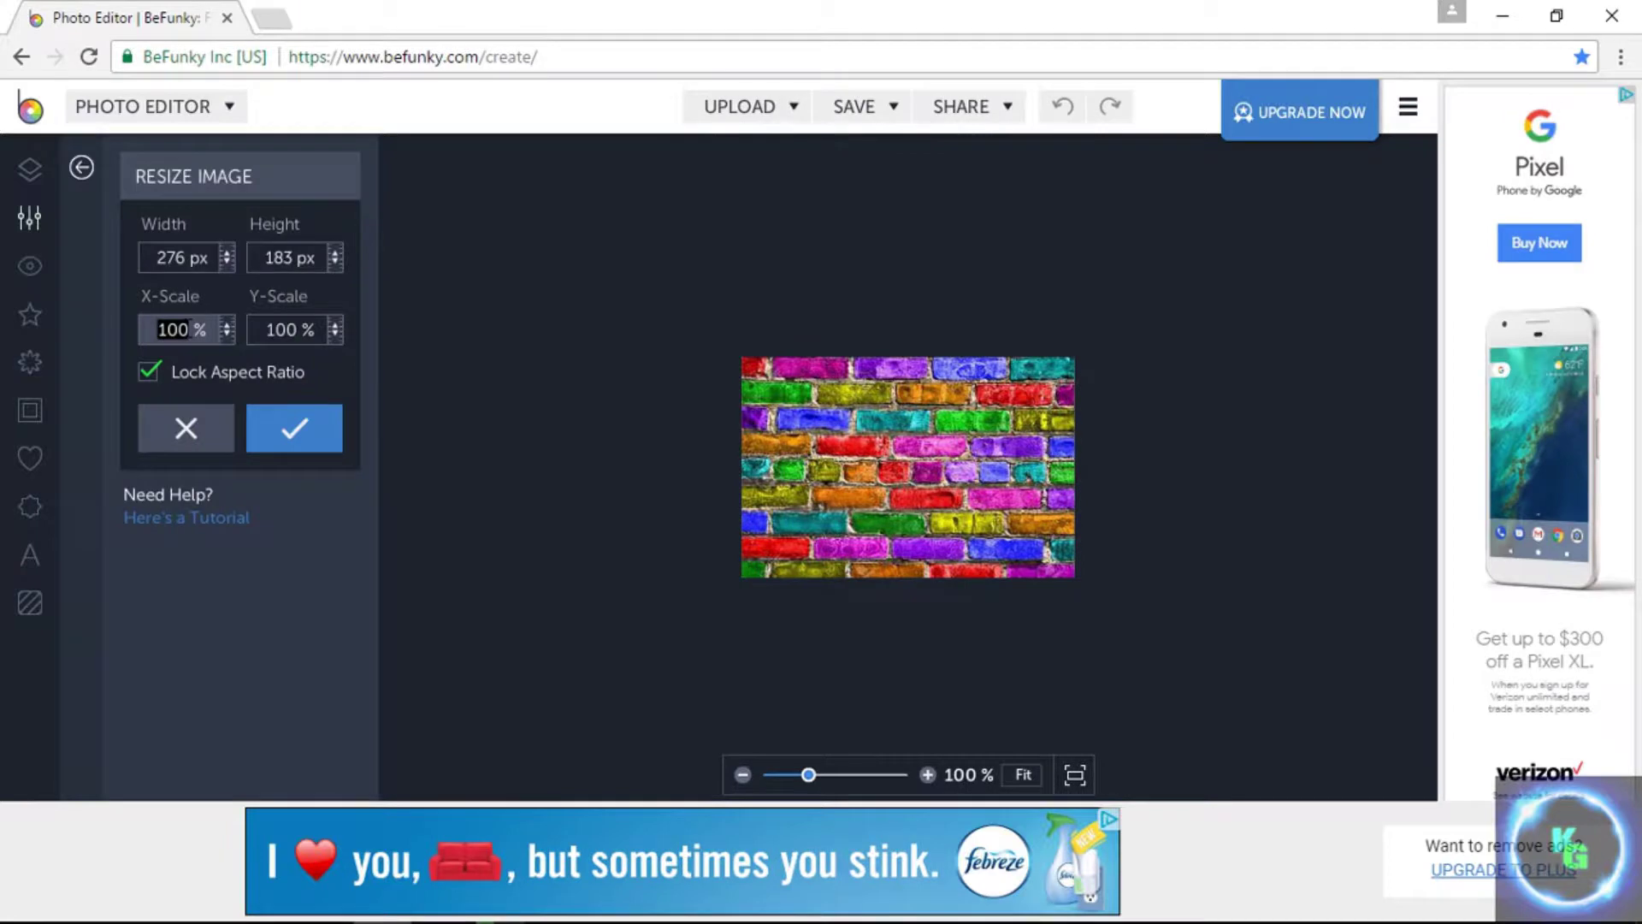
Step: Resize the rainbow brick image to 386 × 256 px with the aspect ratio locked
left_click(227, 325)
left_click(228, 325)
left_click(227, 325)
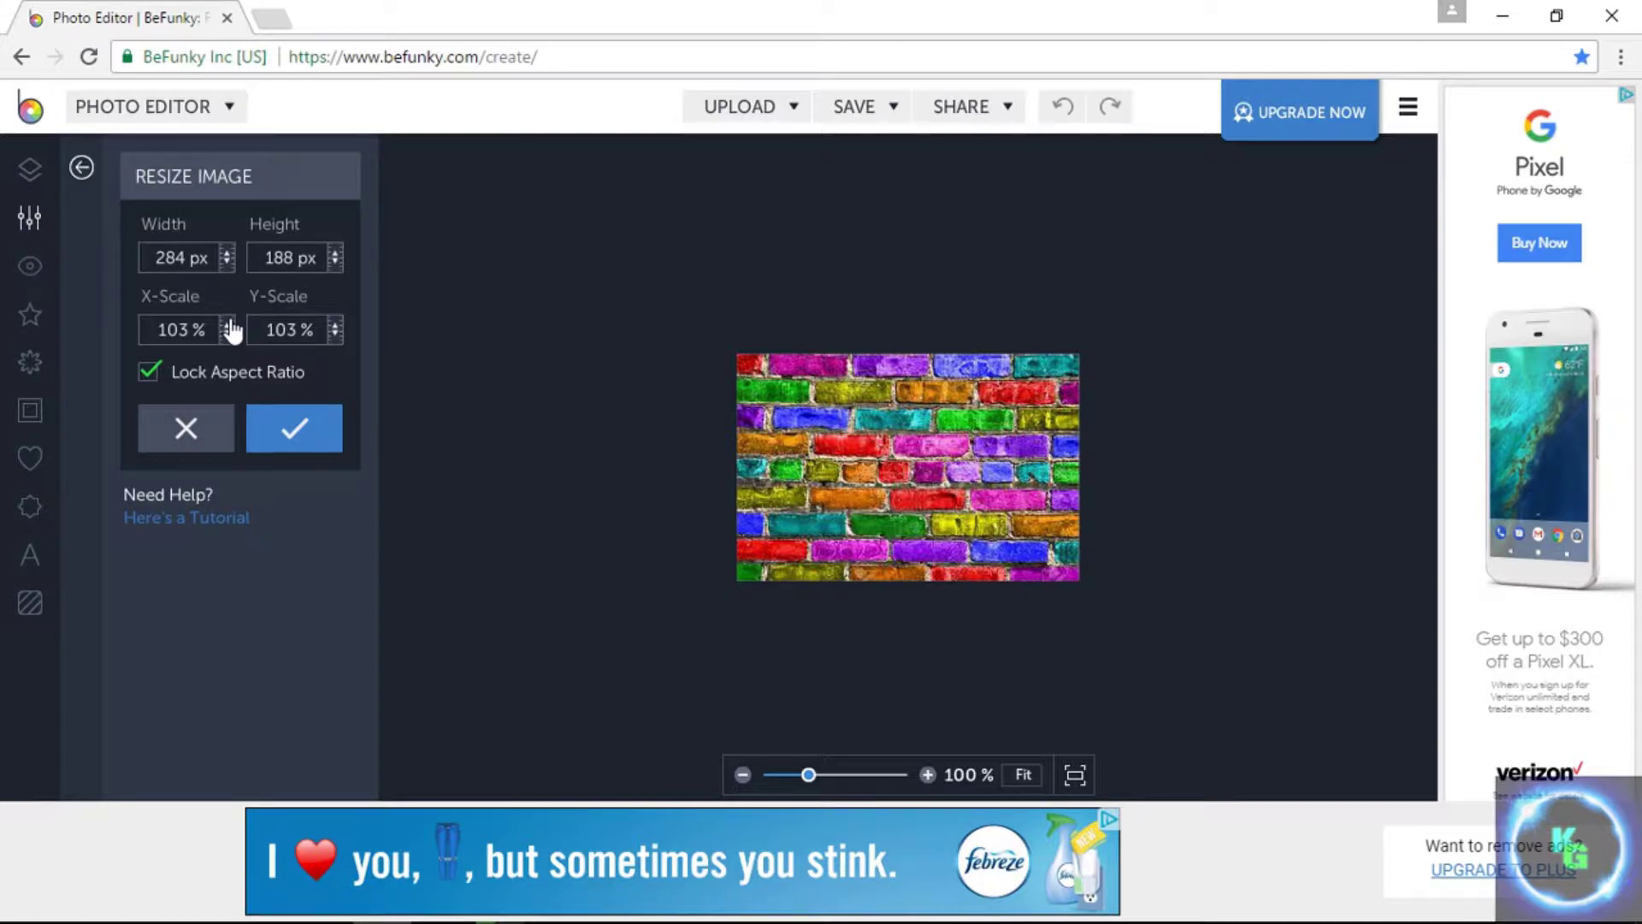
left_click(251, 428)
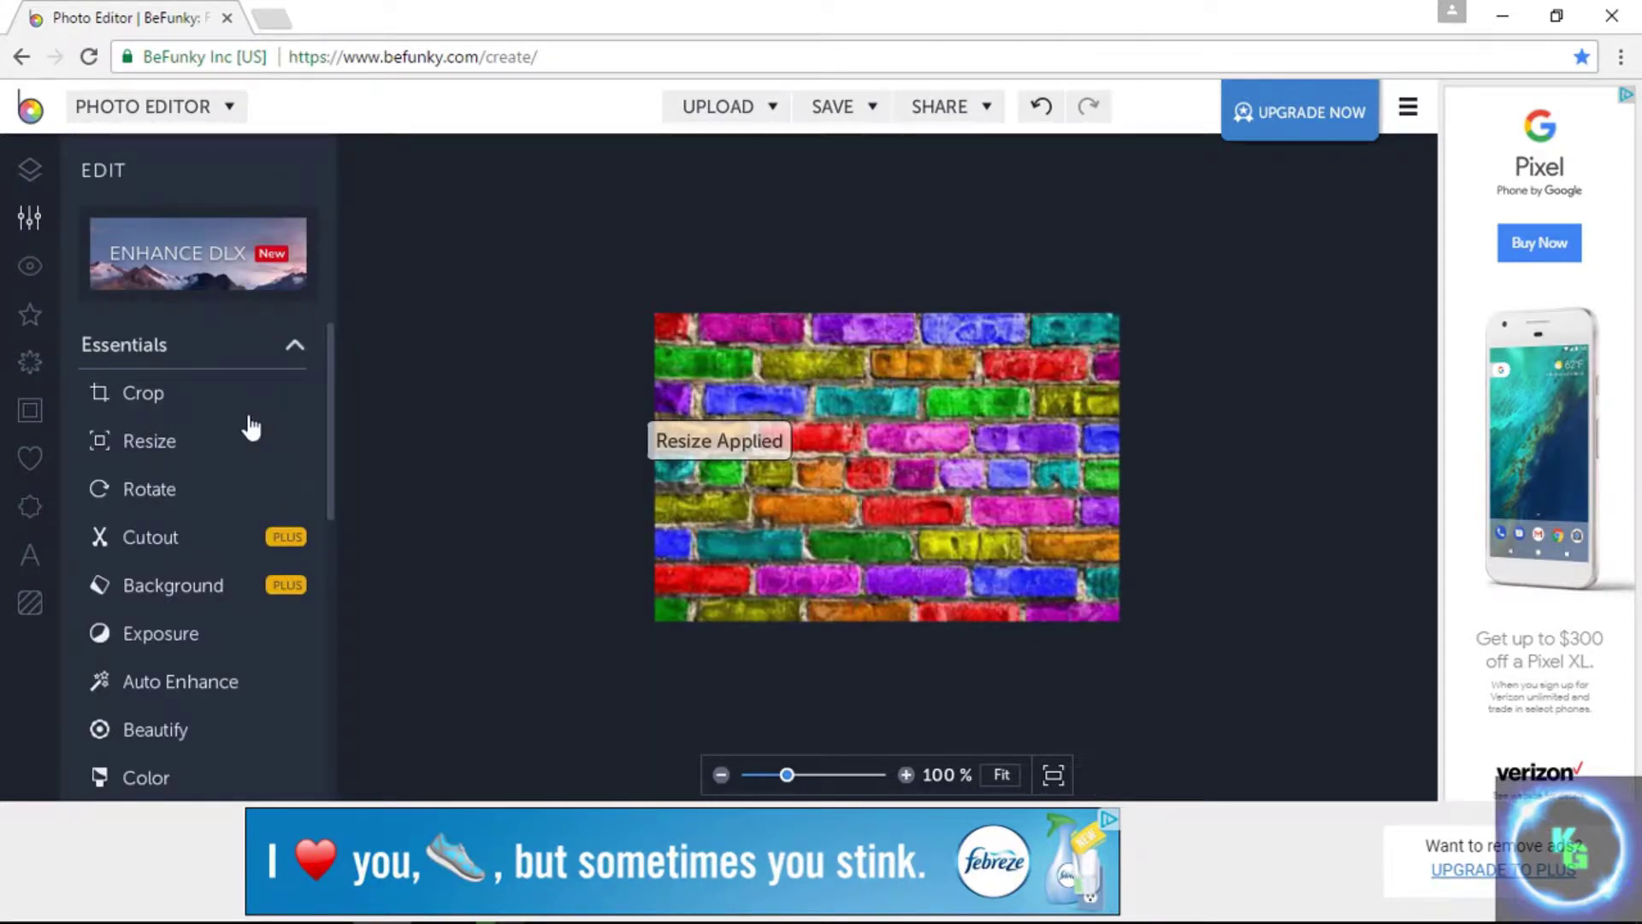
left_click(224, 440)
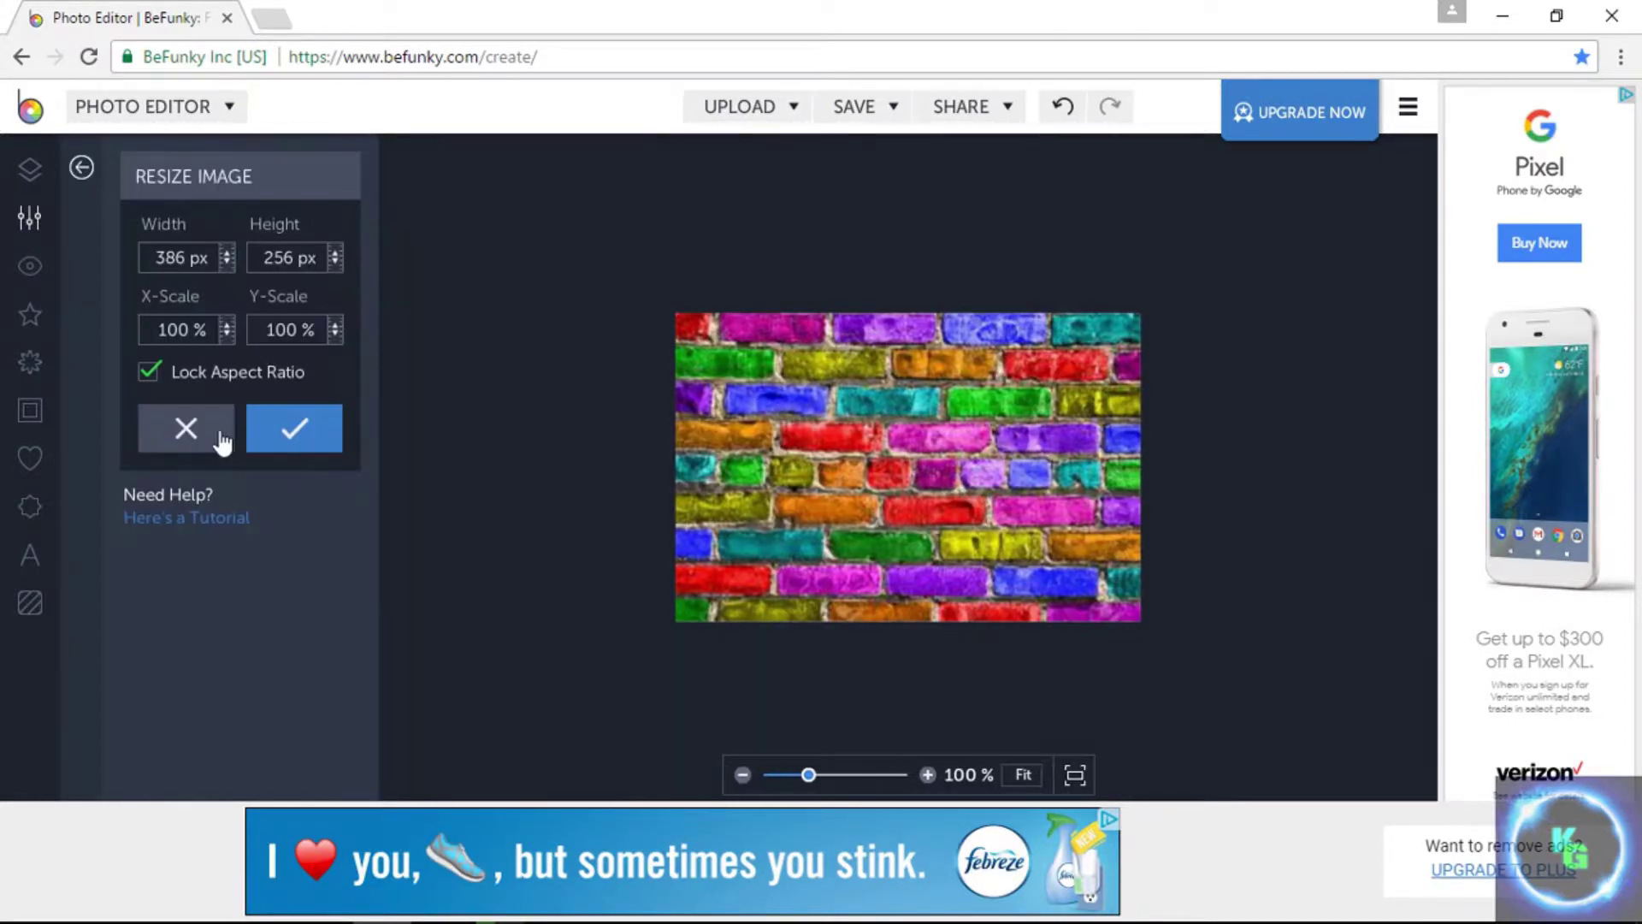
left_click(350, 439)
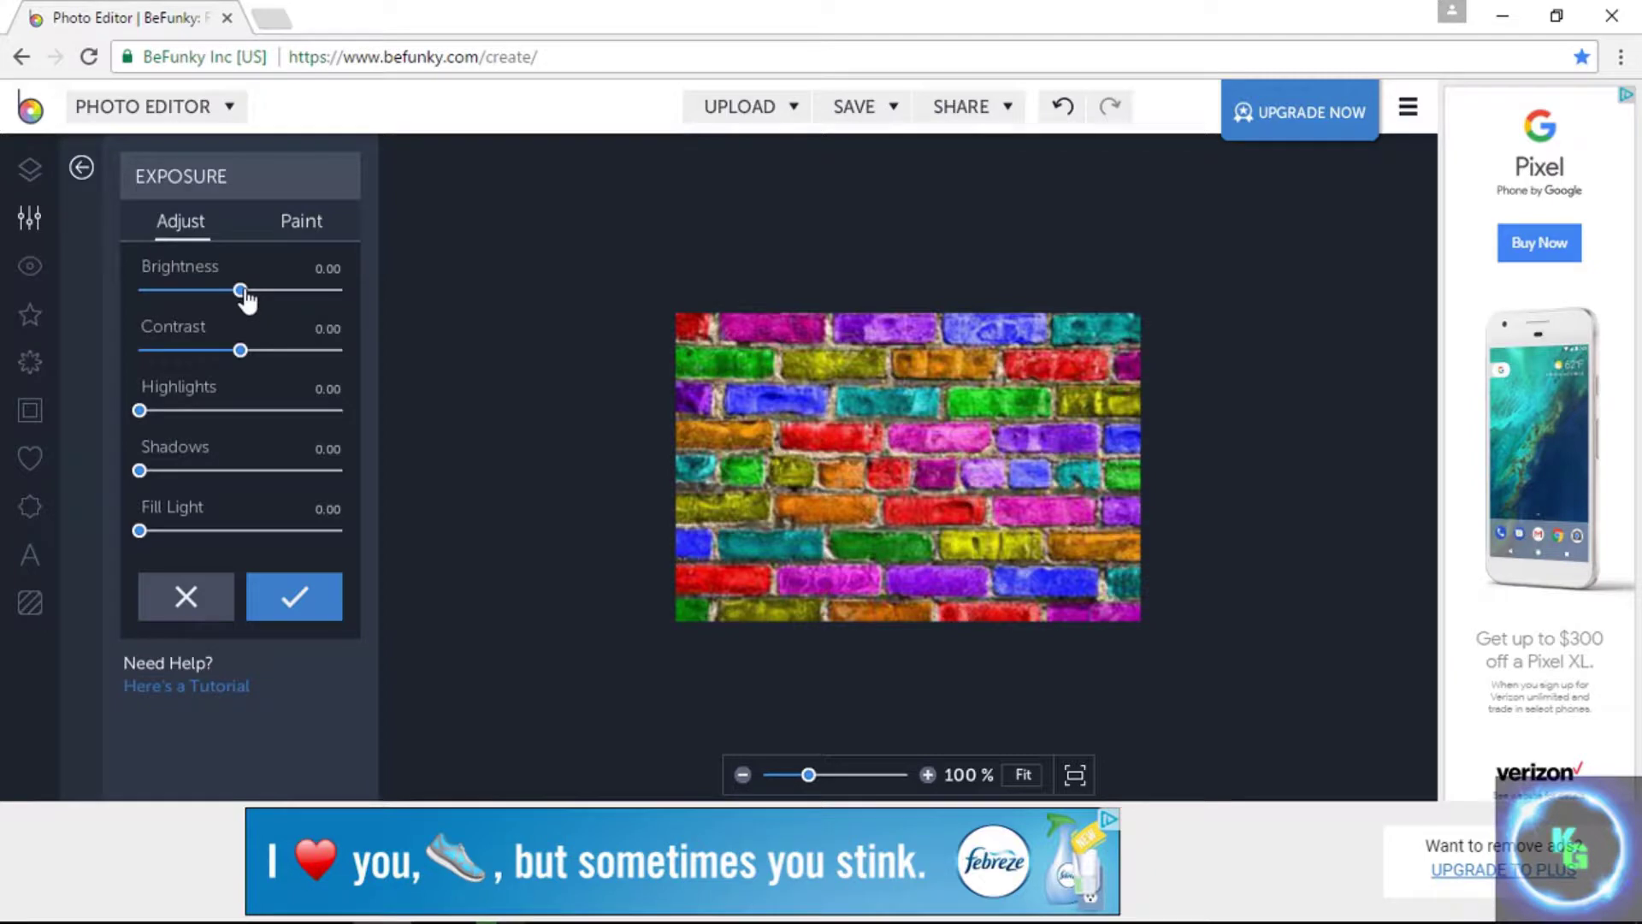
Step: Adjust the brick image's exposure to brightness -1, contrast 33, highlights 70, shadows 22 and fill light 0, and apply it
left_click_drag(240, 292, 342, 290)
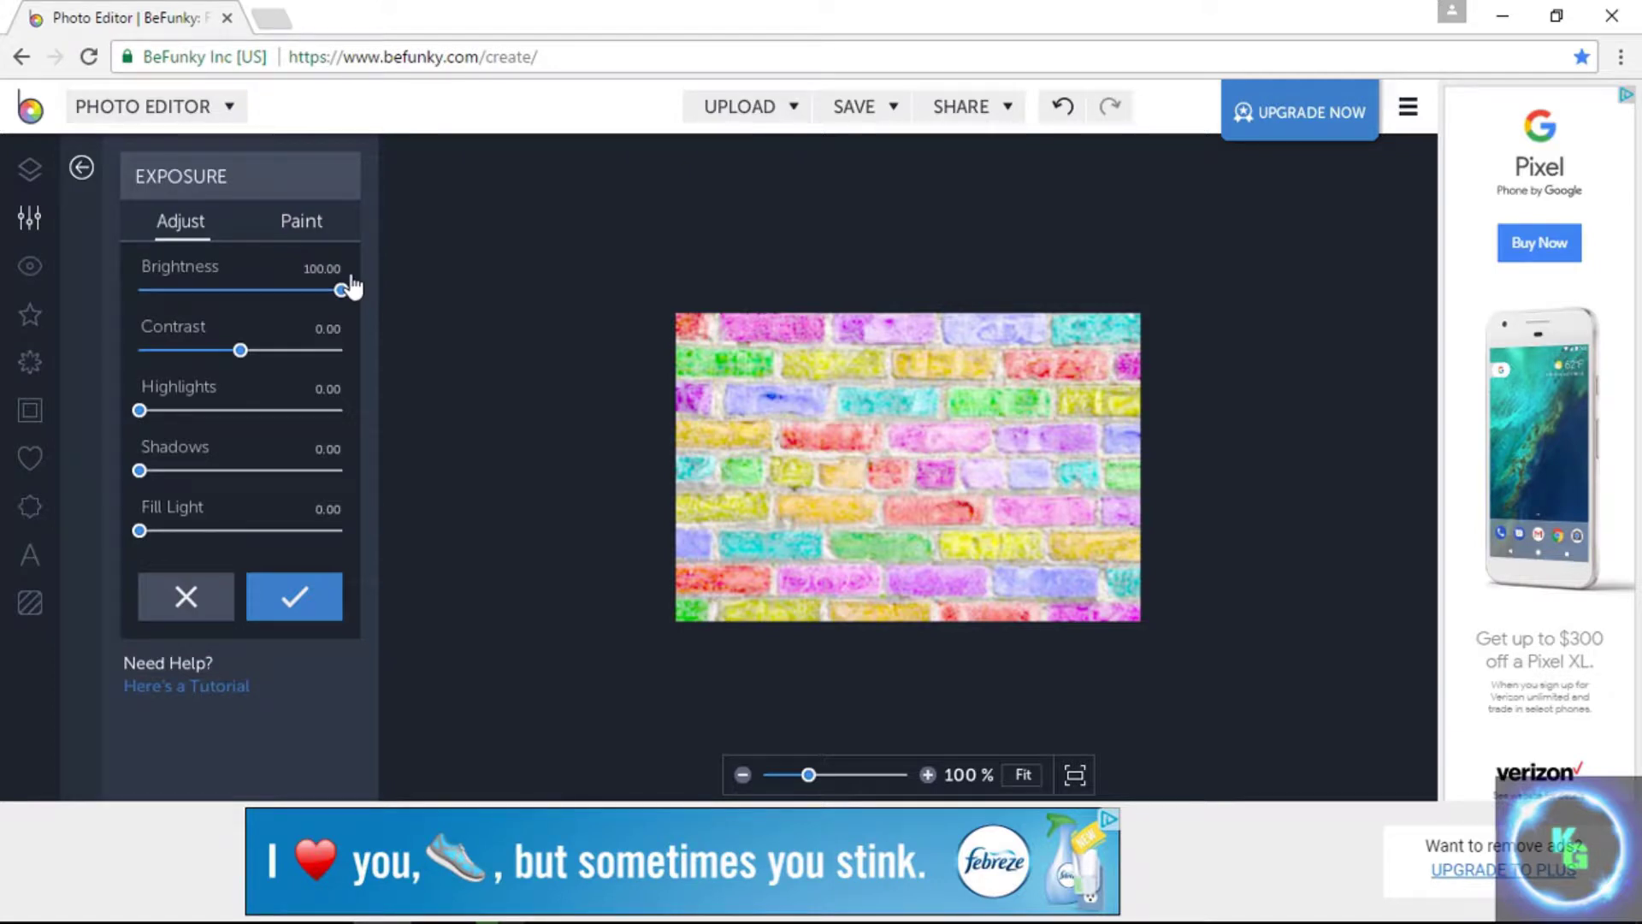
left_click_drag(342, 290, 238, 290)
left_click_drag(240, 350, 273, 350)
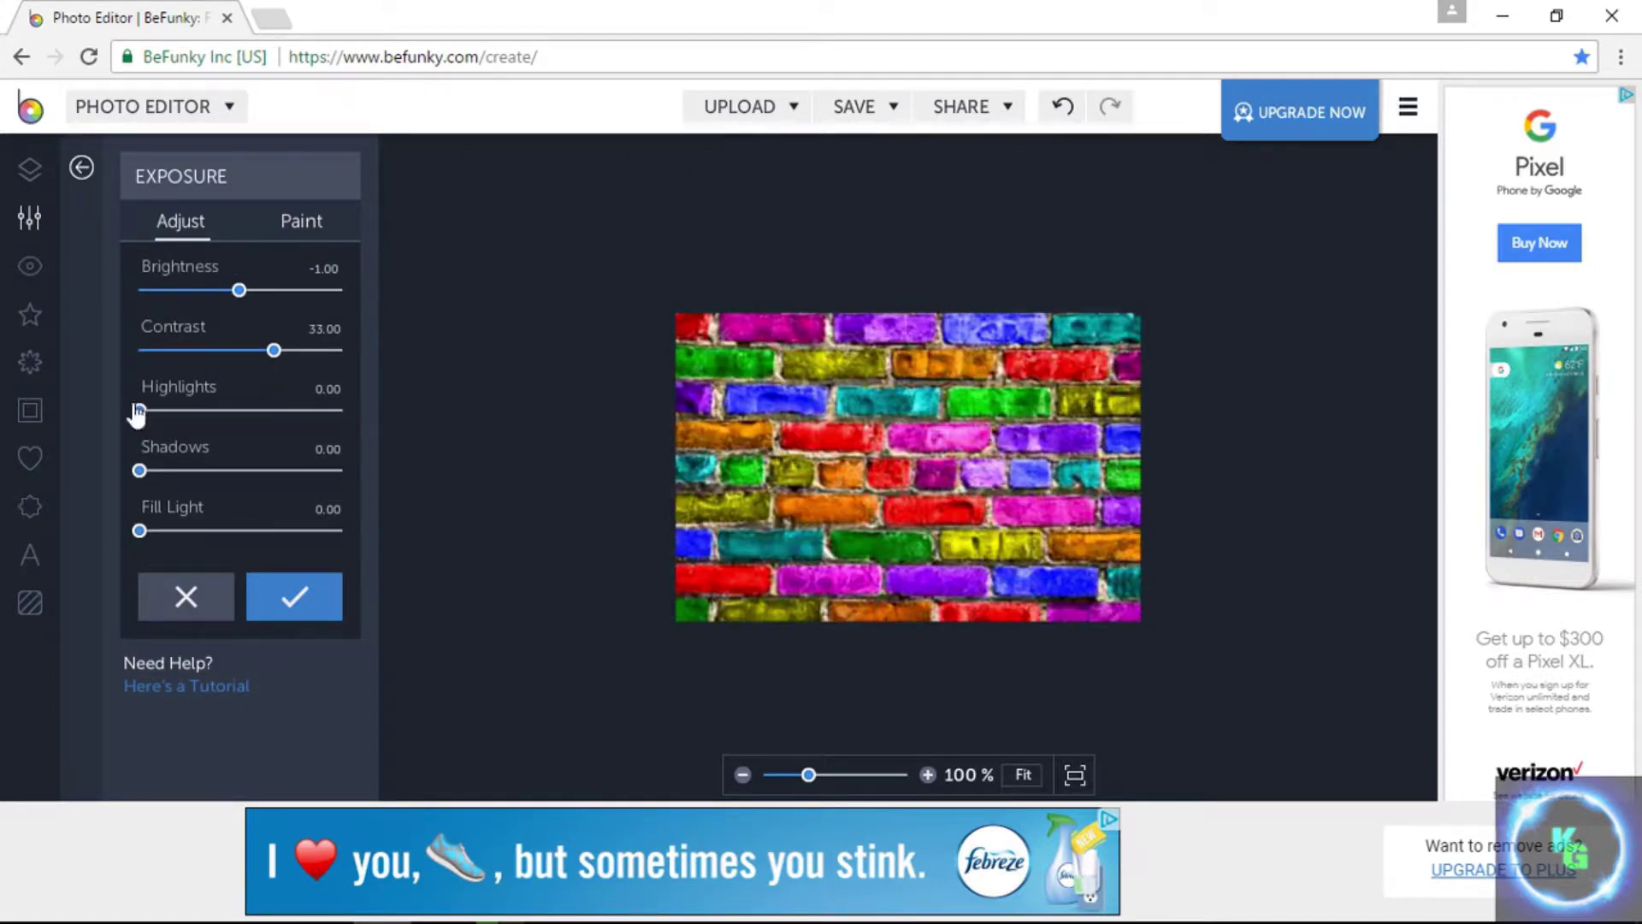
left_click_drag(138, 410, 279, 411)
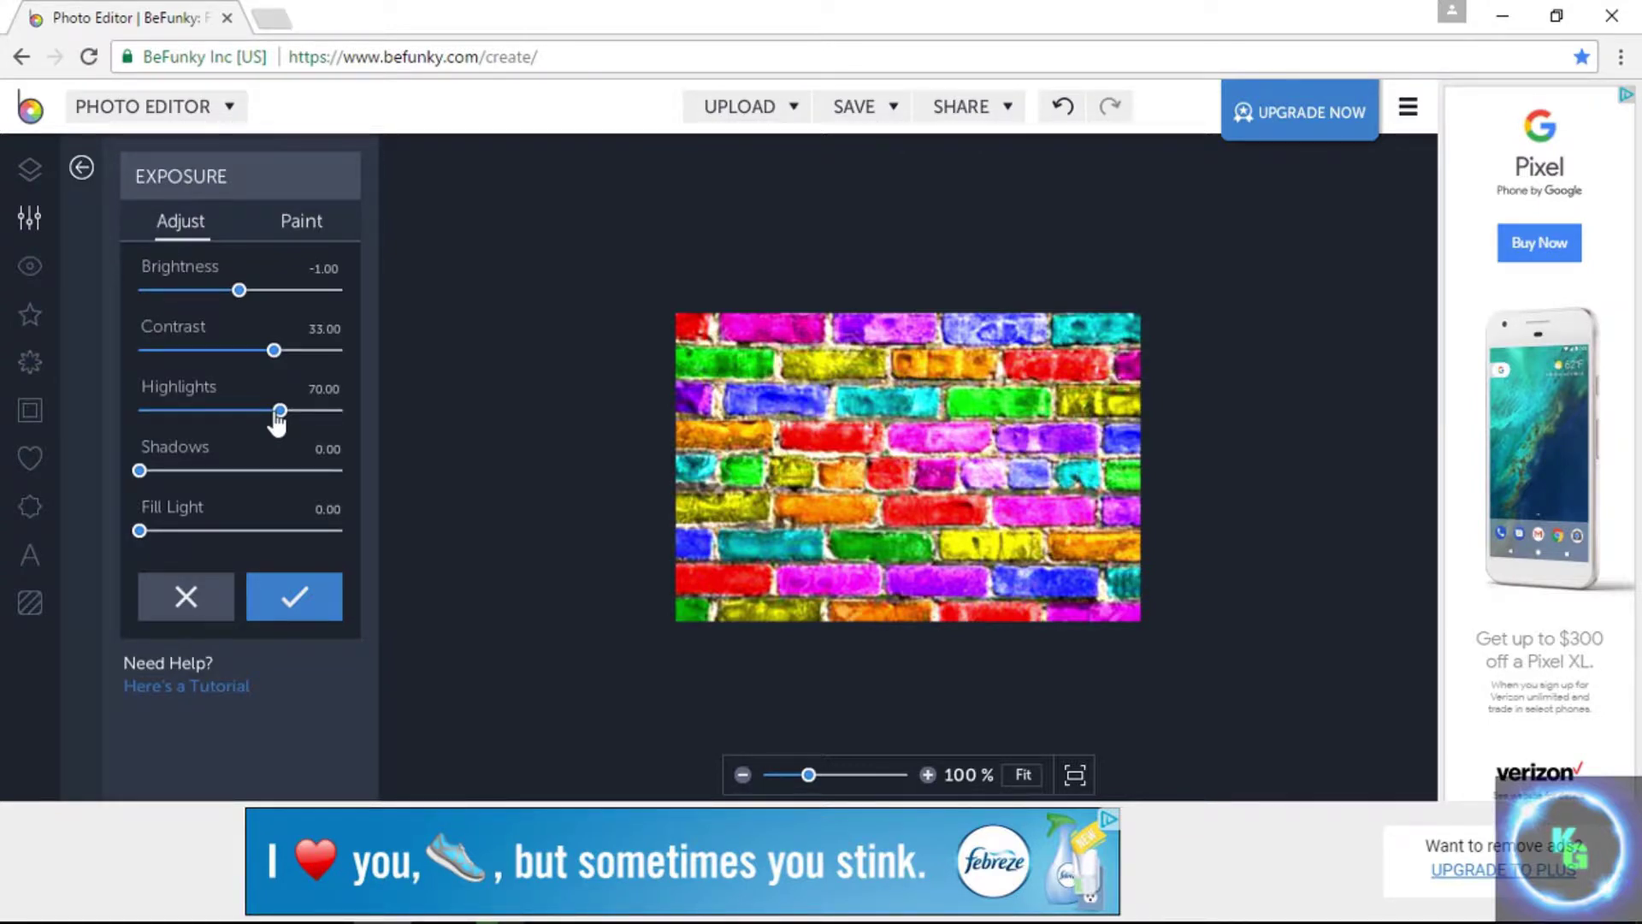
left_click_drag(139, 471, 184, 470)
left_click_drag(139, 530, 561, 522)
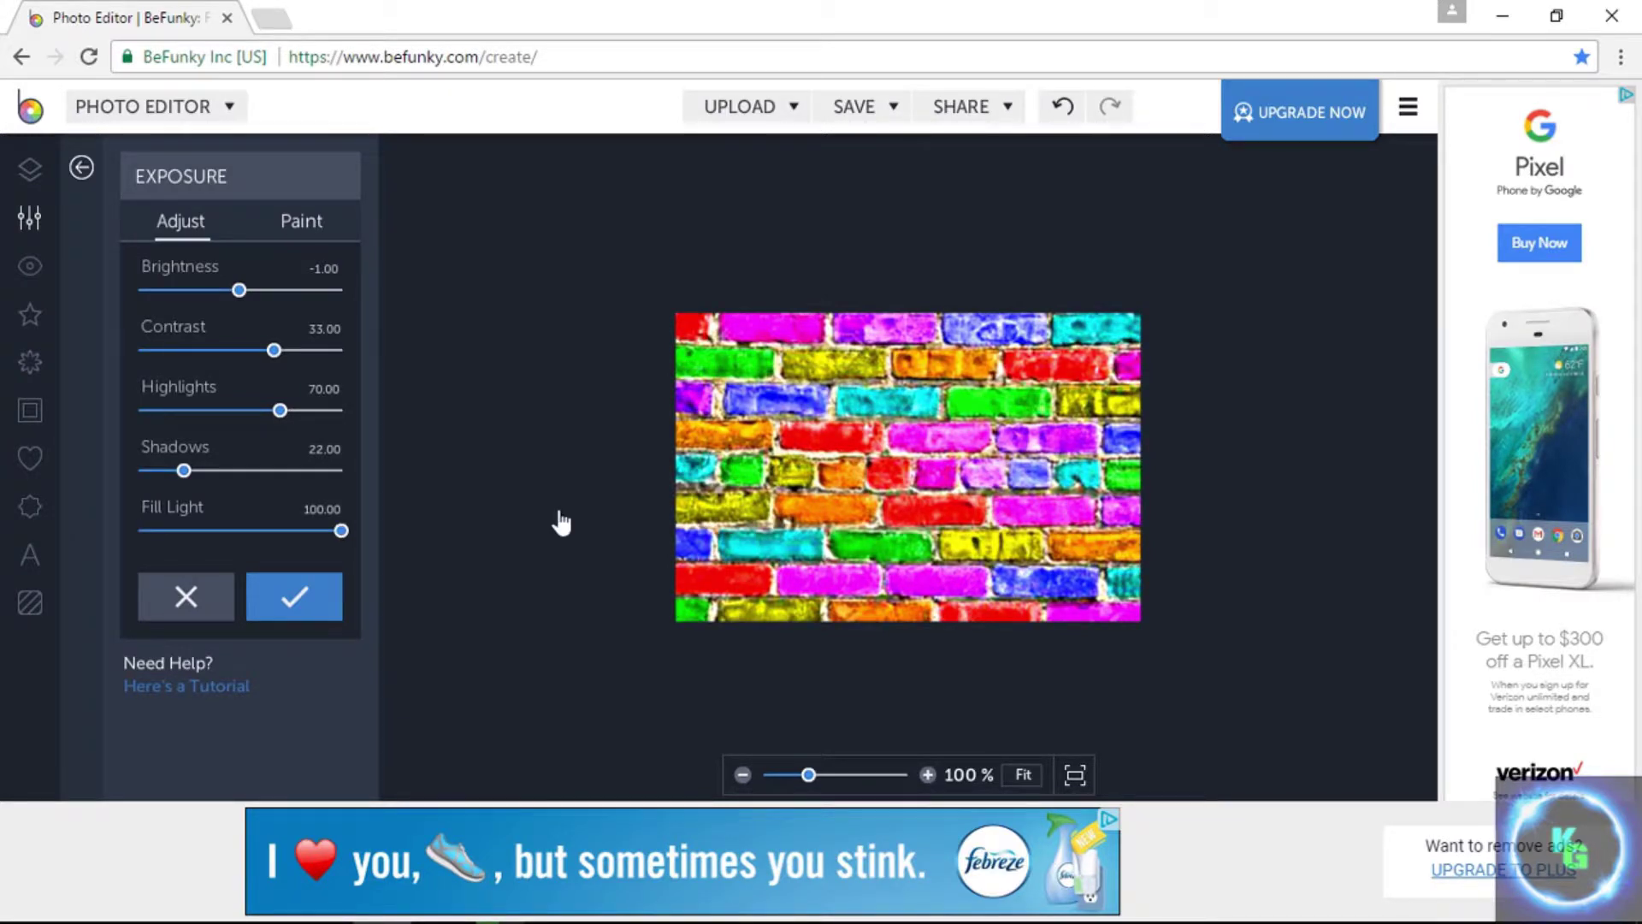
left_click_drag(561, 523, 137, 554)
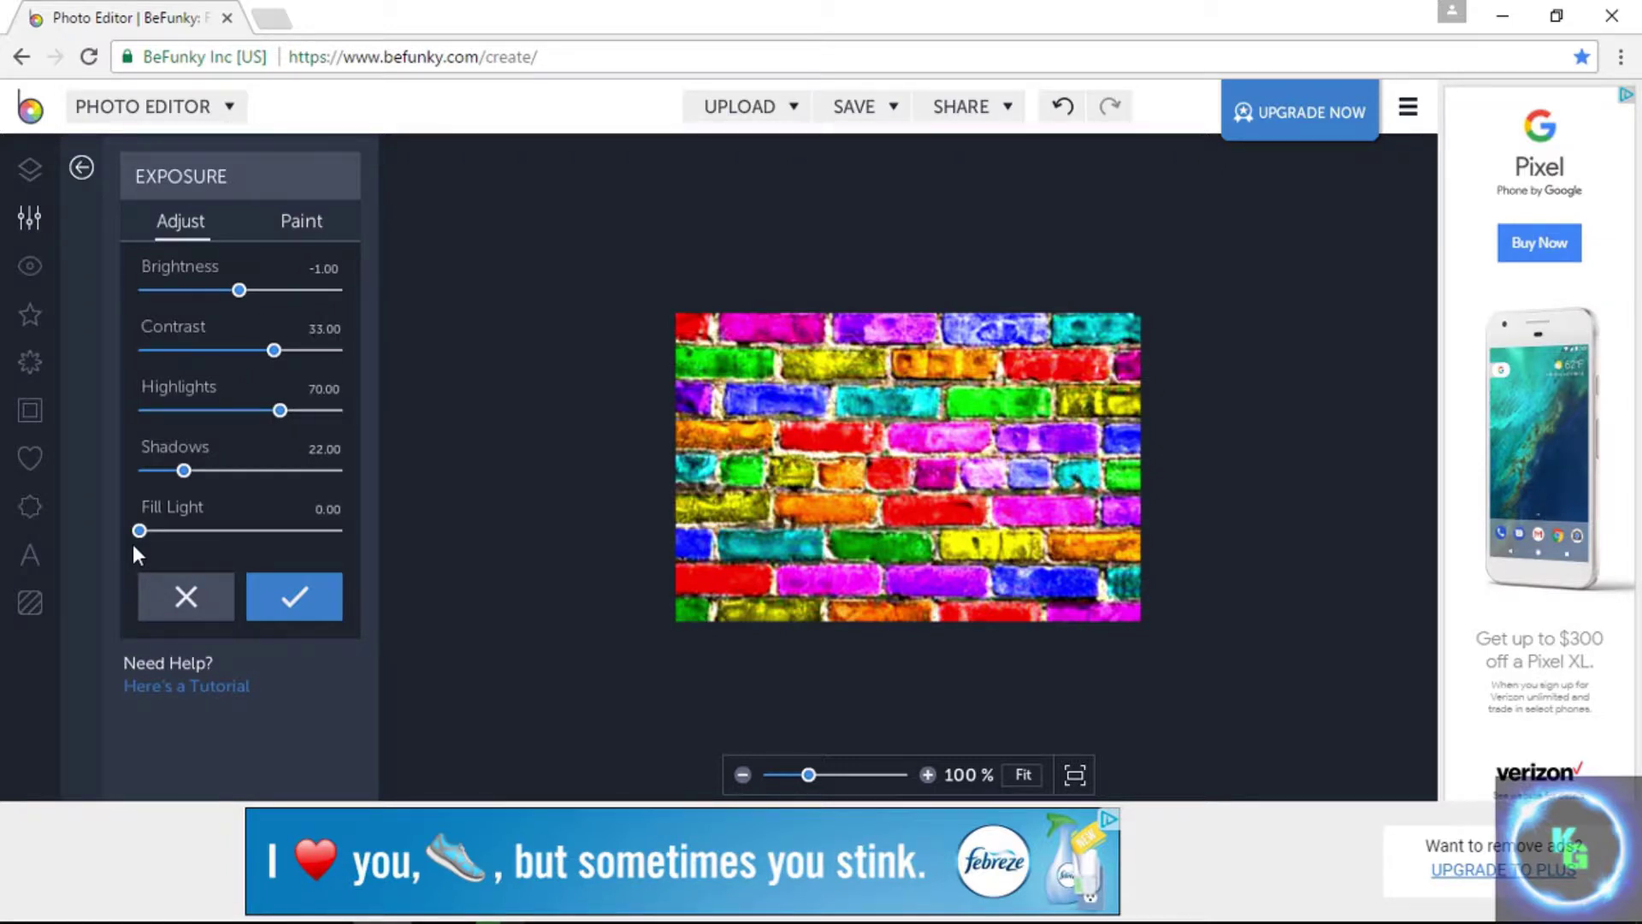
left_click(294, 596)
Step: Apply the Beautify effect to the brick image with an amount of 77
left_click(224, 731)
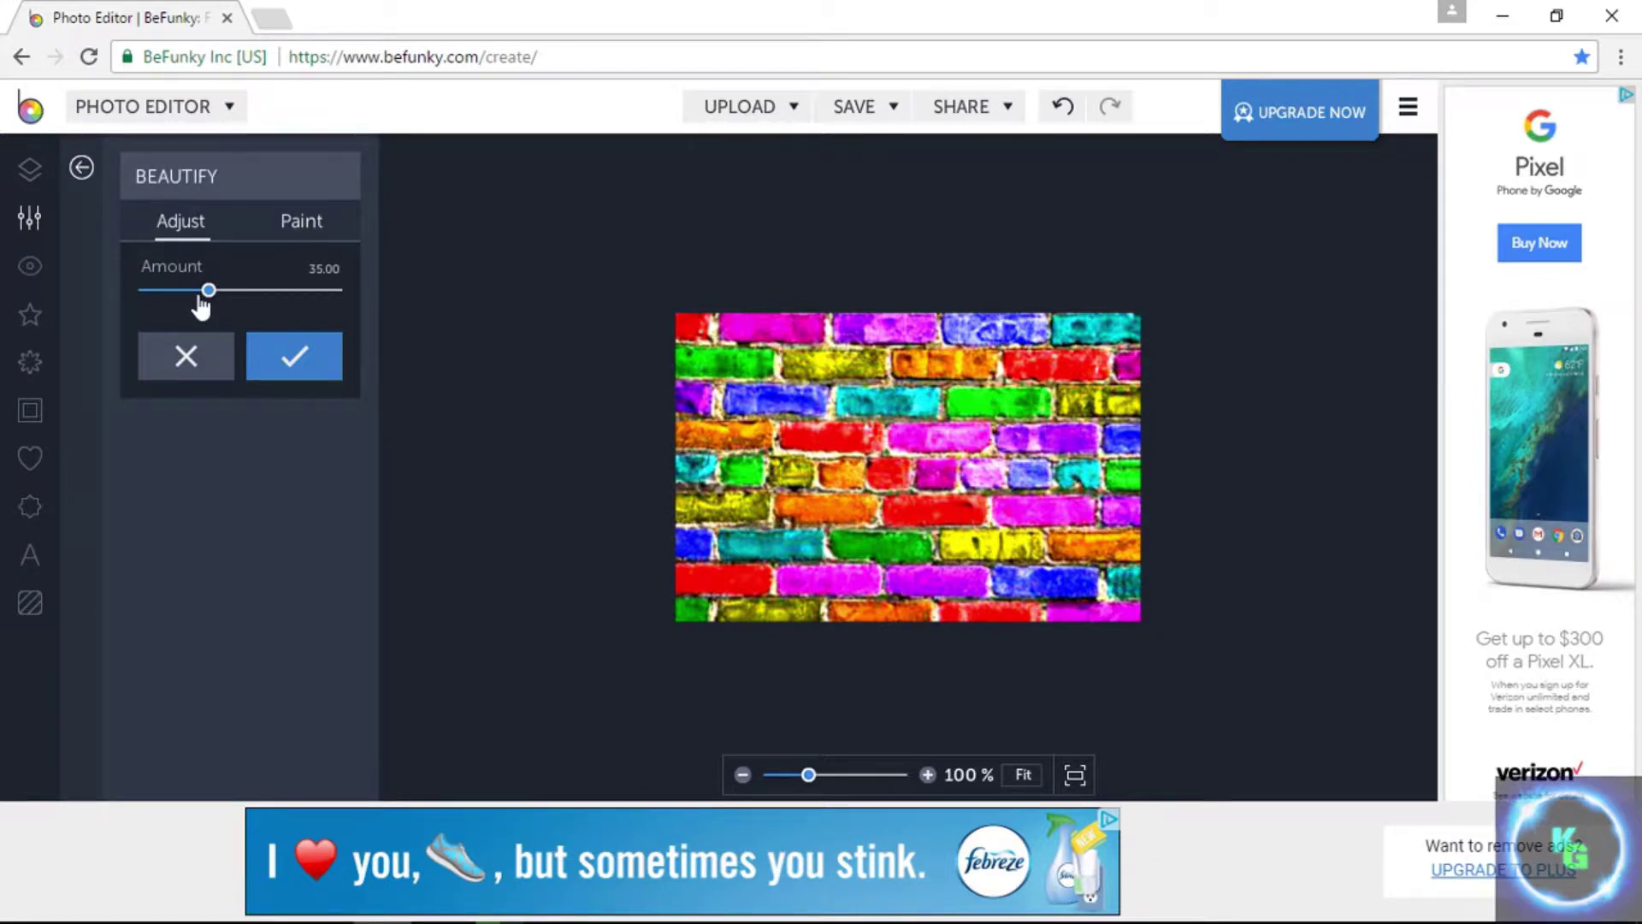
left_click_drag(208, 290, 295, 292)
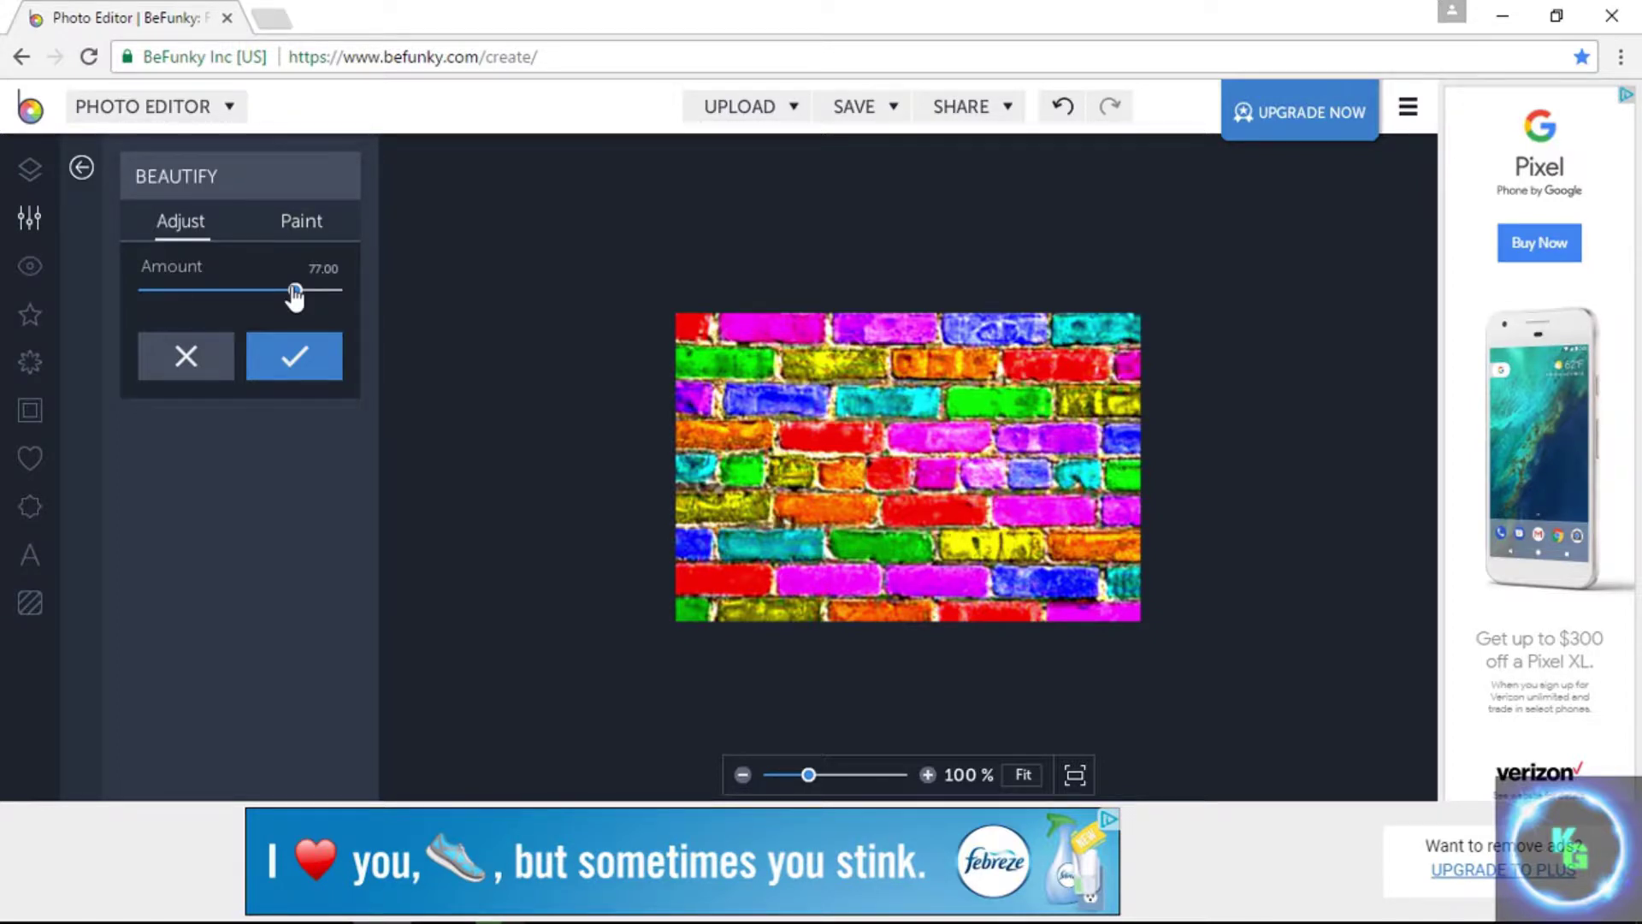
left_click(294, 356)
Step: Adjust the saturation and shift the temperature of the brick image toward cooler tones with the Color tool
left_click(239, 370)
mouse_move(239, 370)
left_mouse_down()
mouse_move(363, 381)
mouse_move(154, 393)
mouse_move(252, 384)
left_mouse_up()
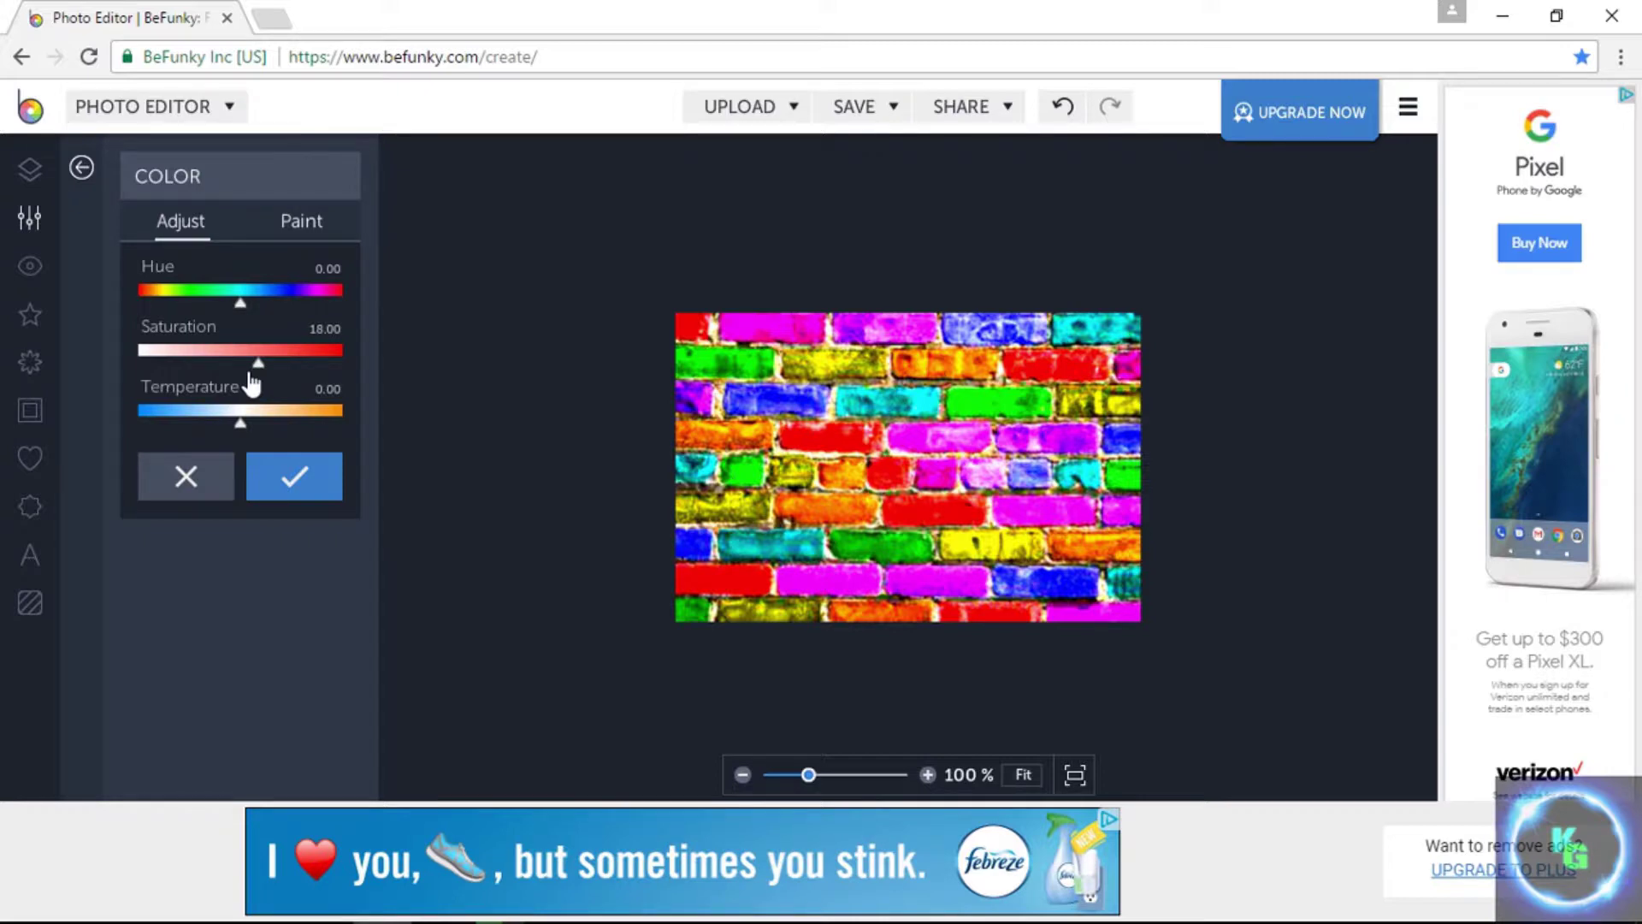
left_click_drag(252, 385, 239, 389)
left_click_drag(241, 421, 208, 430)
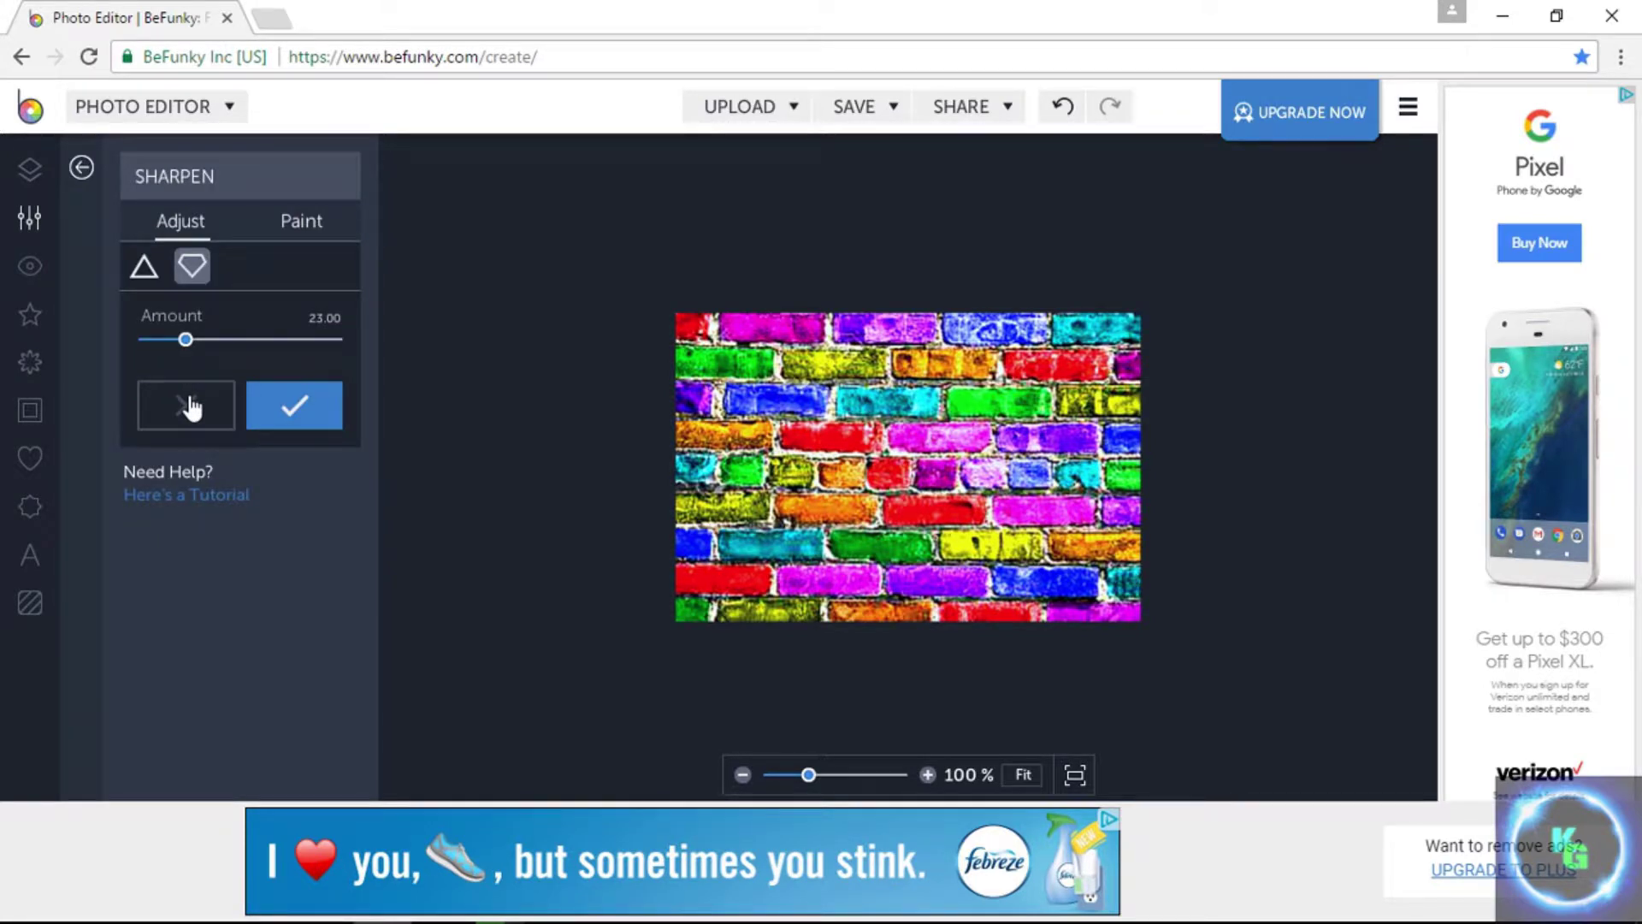
Step: Discard the sharpening adjustment and try the Smoothing adjustment at amount 100 on the brick image
left_click(188, 406)
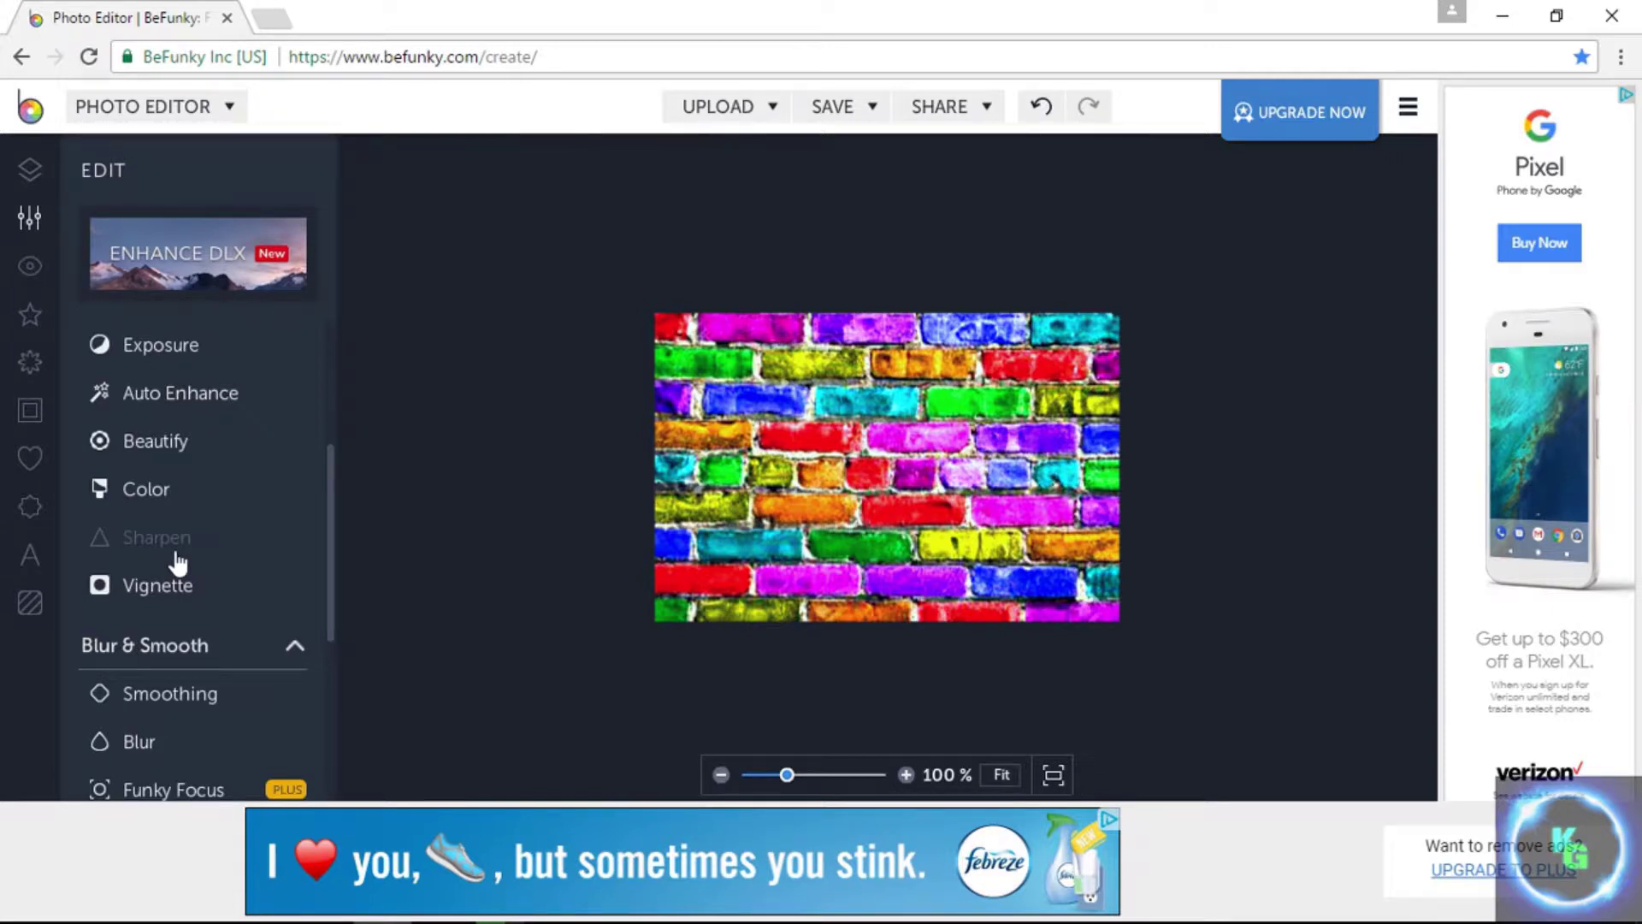
left_click(170, 693)
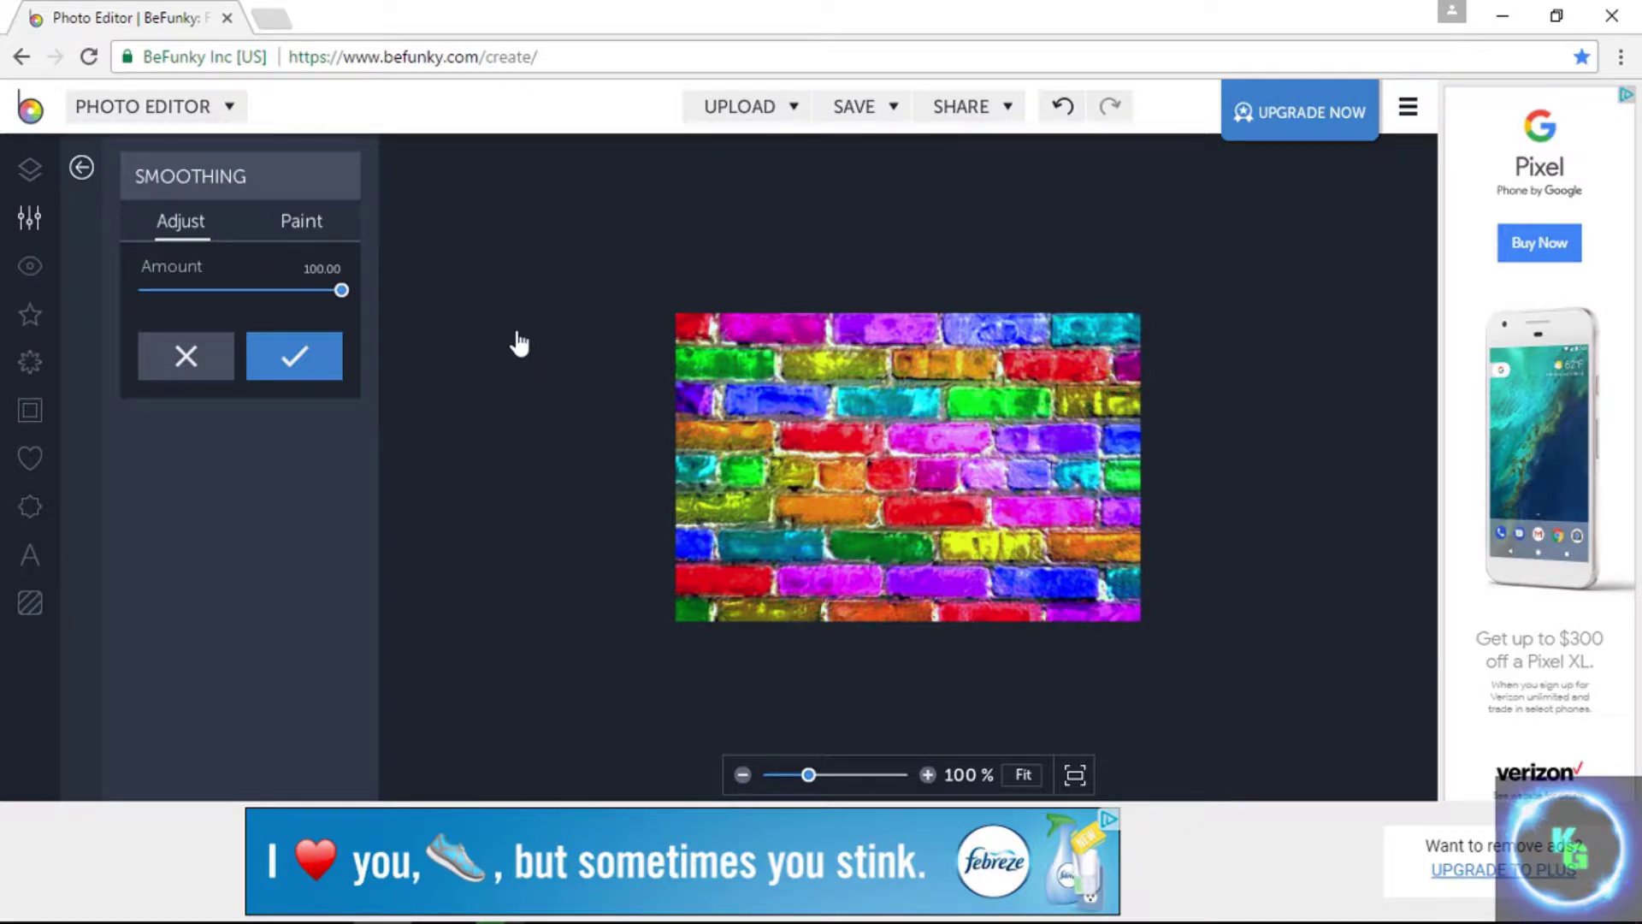
left_click(81, 168)
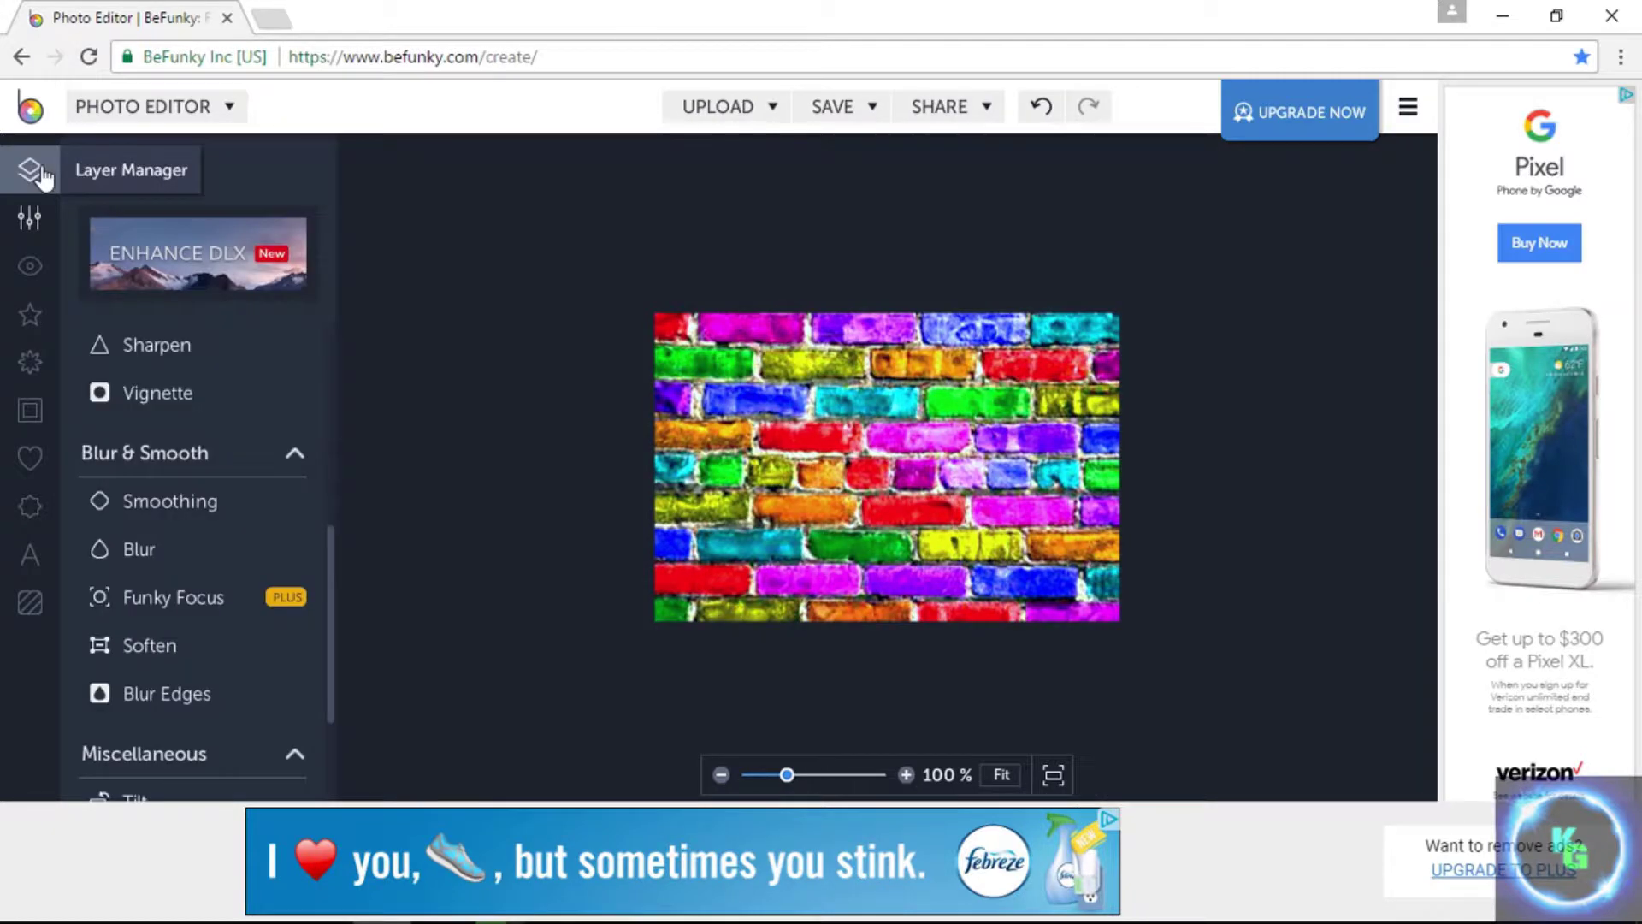
Step: Add the Happy Wheels logo as a layer, enlarge it and centre it in the upper part of the brick background
left_click(689, 110)
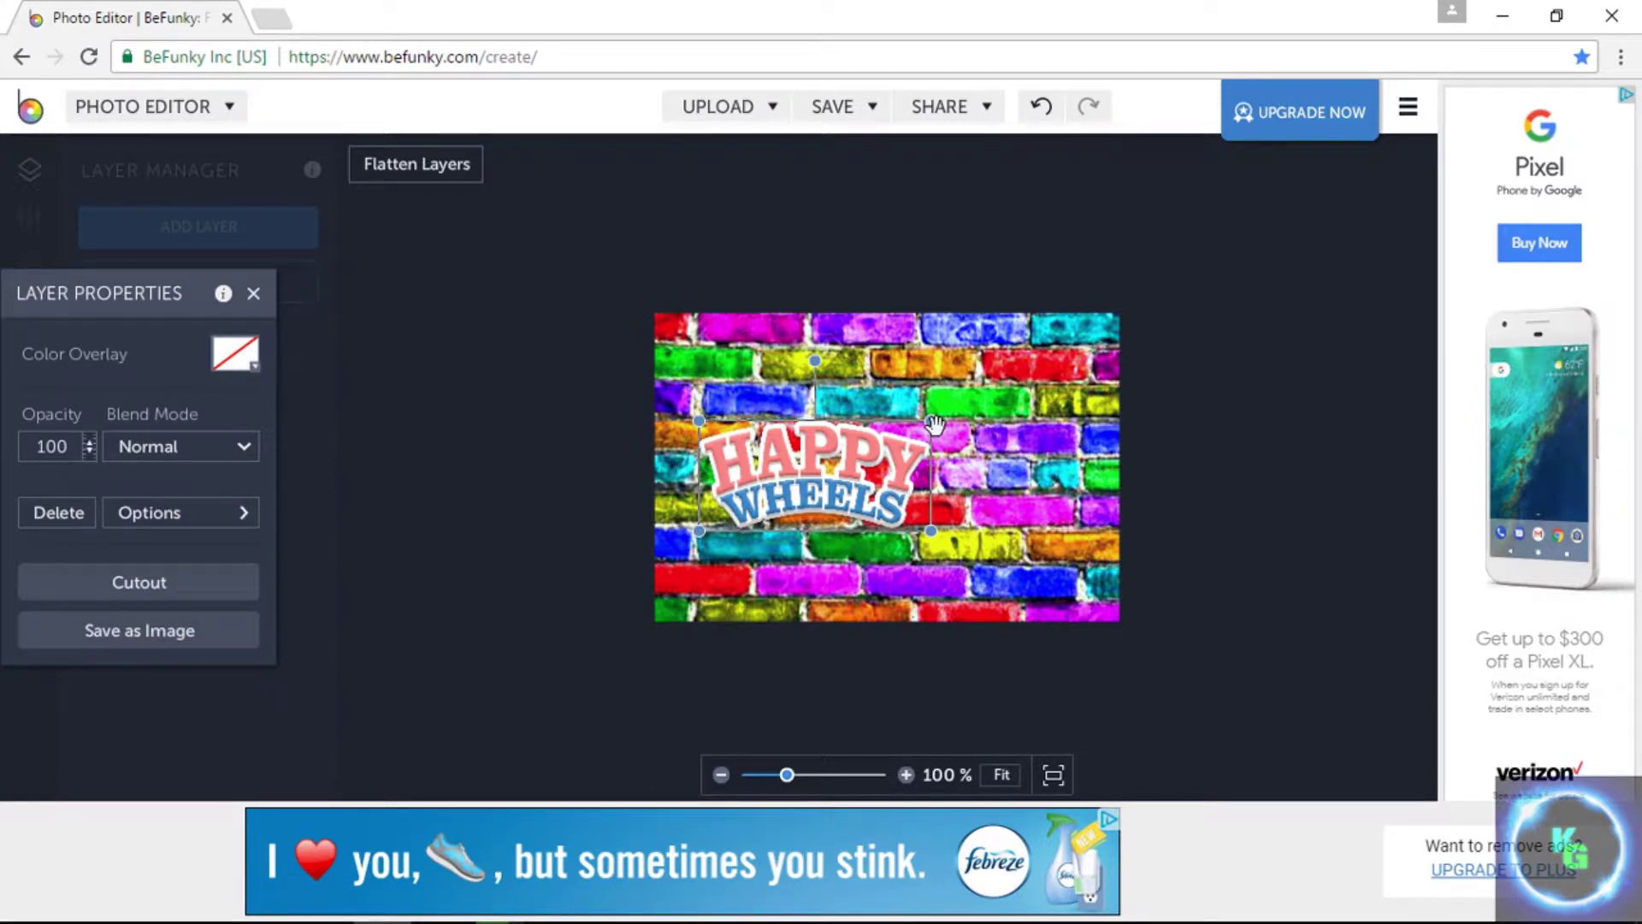
left_click_drag(934, 425, 936, 419)
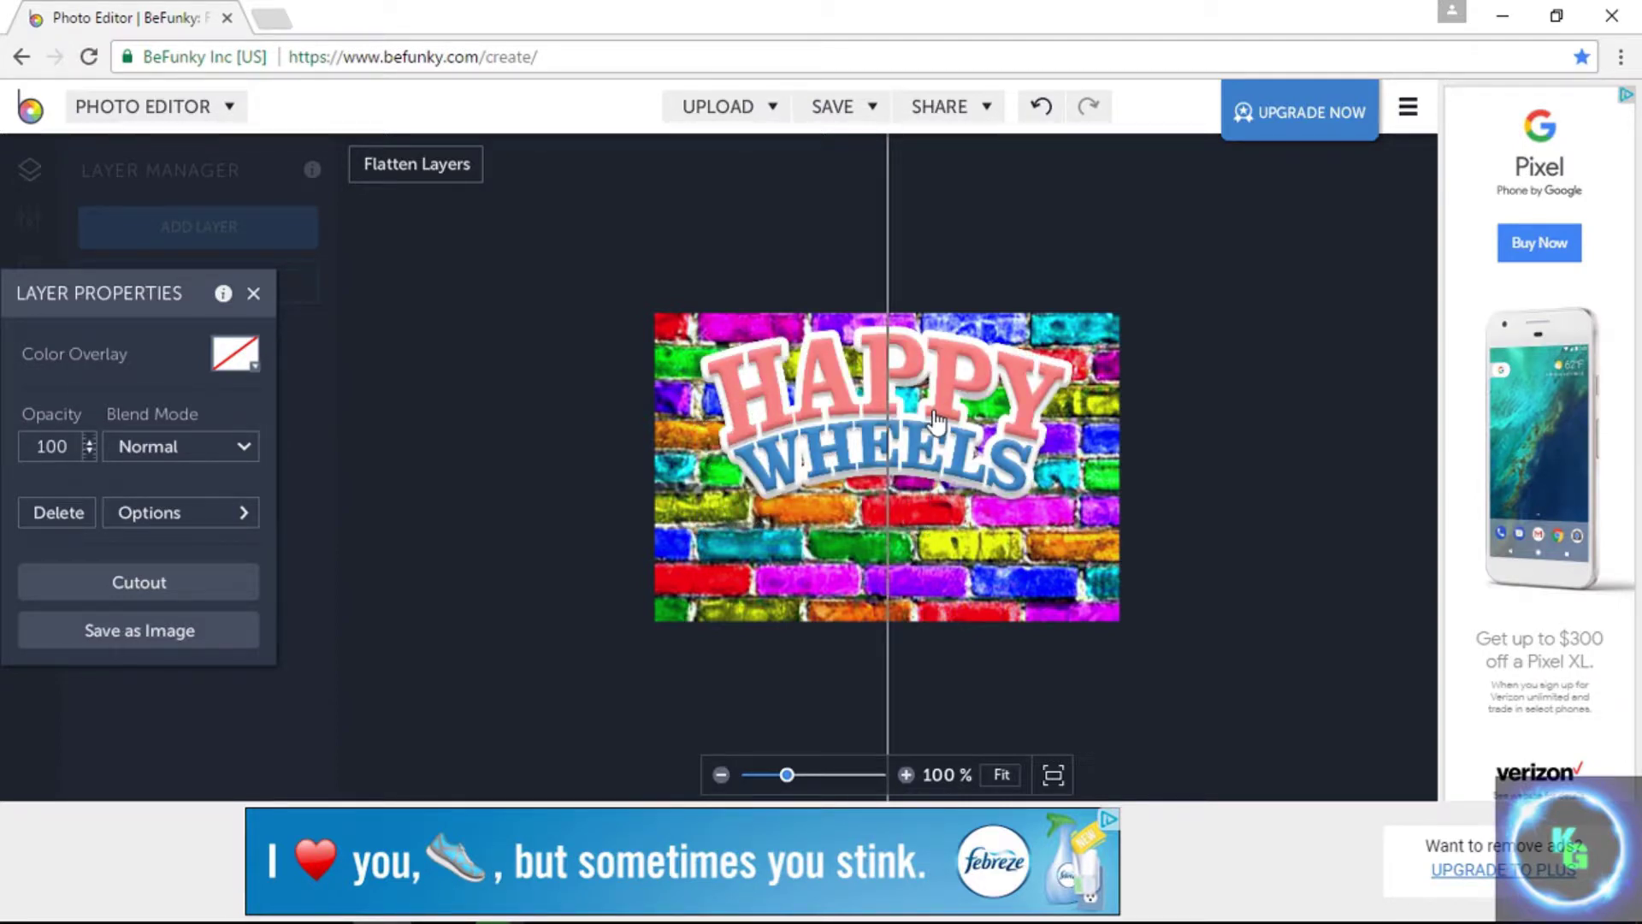
Step: Try the Overlay, Screen and Subtract blend modes on the Happy Wheels logo layer
left_click(180, 446)
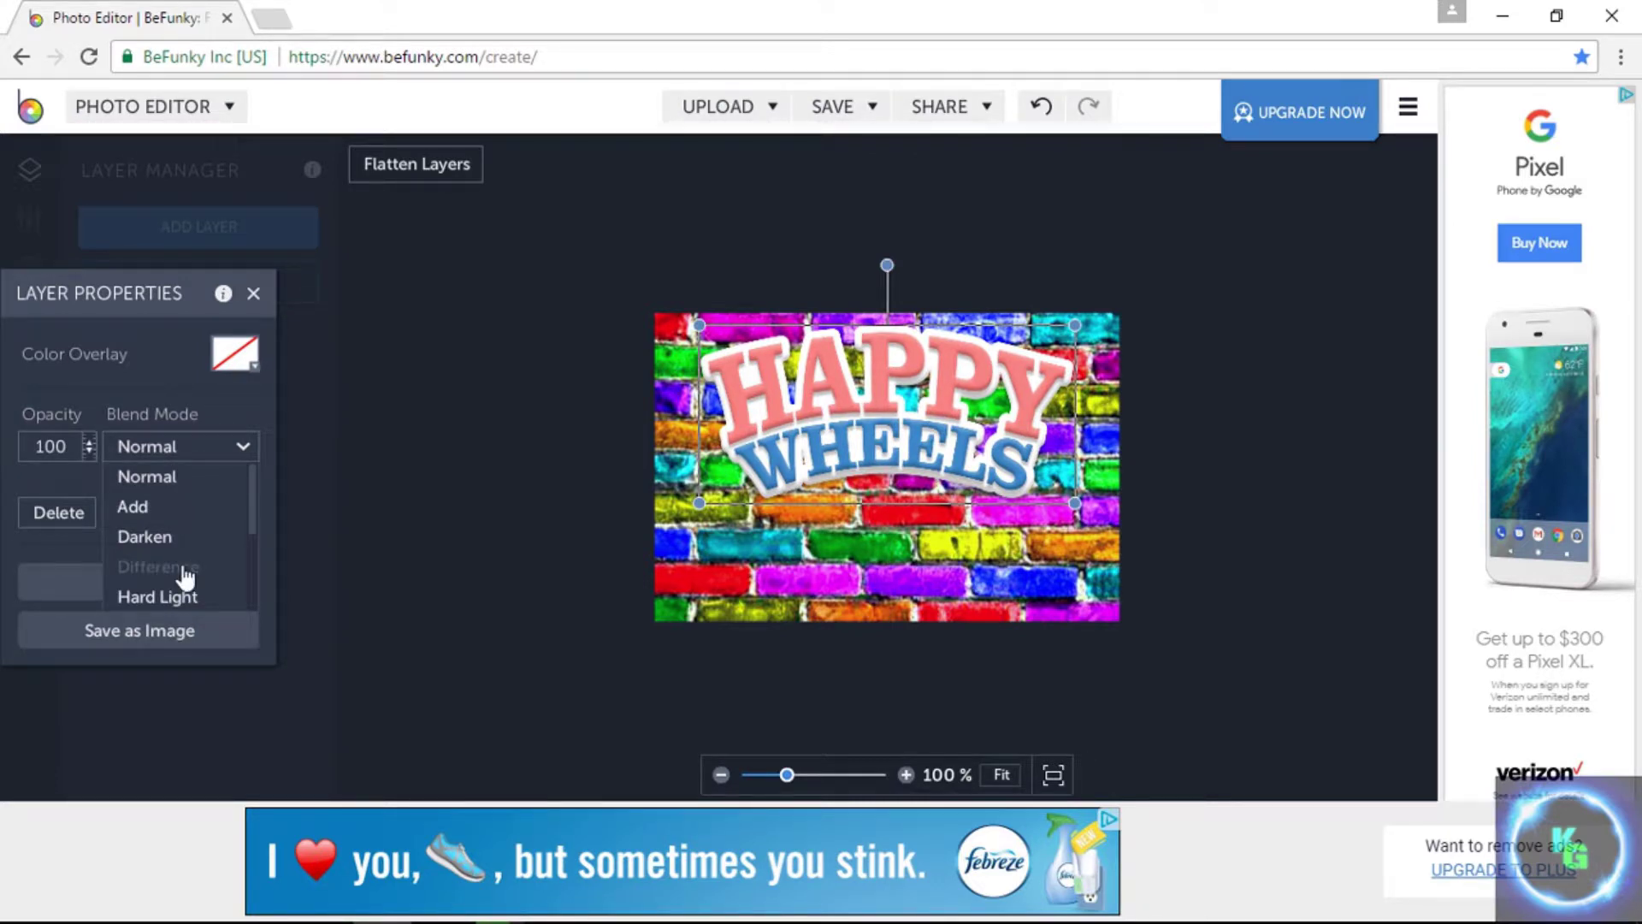
scroll(183, 564, "down", 2)
left_click(178, 537)
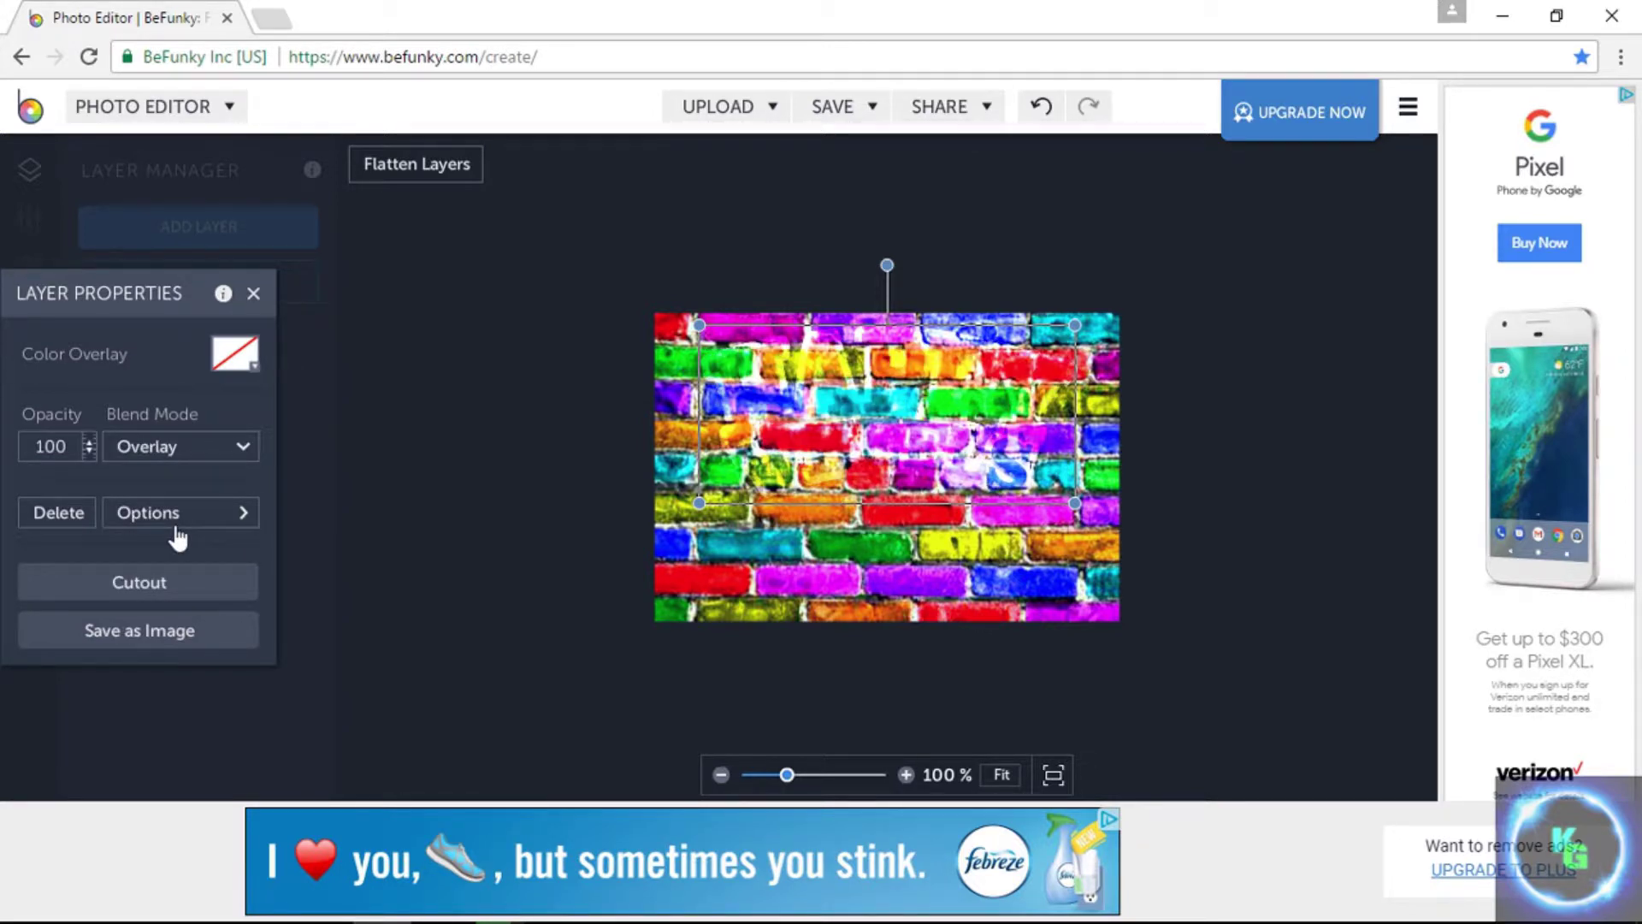
left_click(179, 446)
scroll(190, 586, "up", 2)
left_click(165, 446)
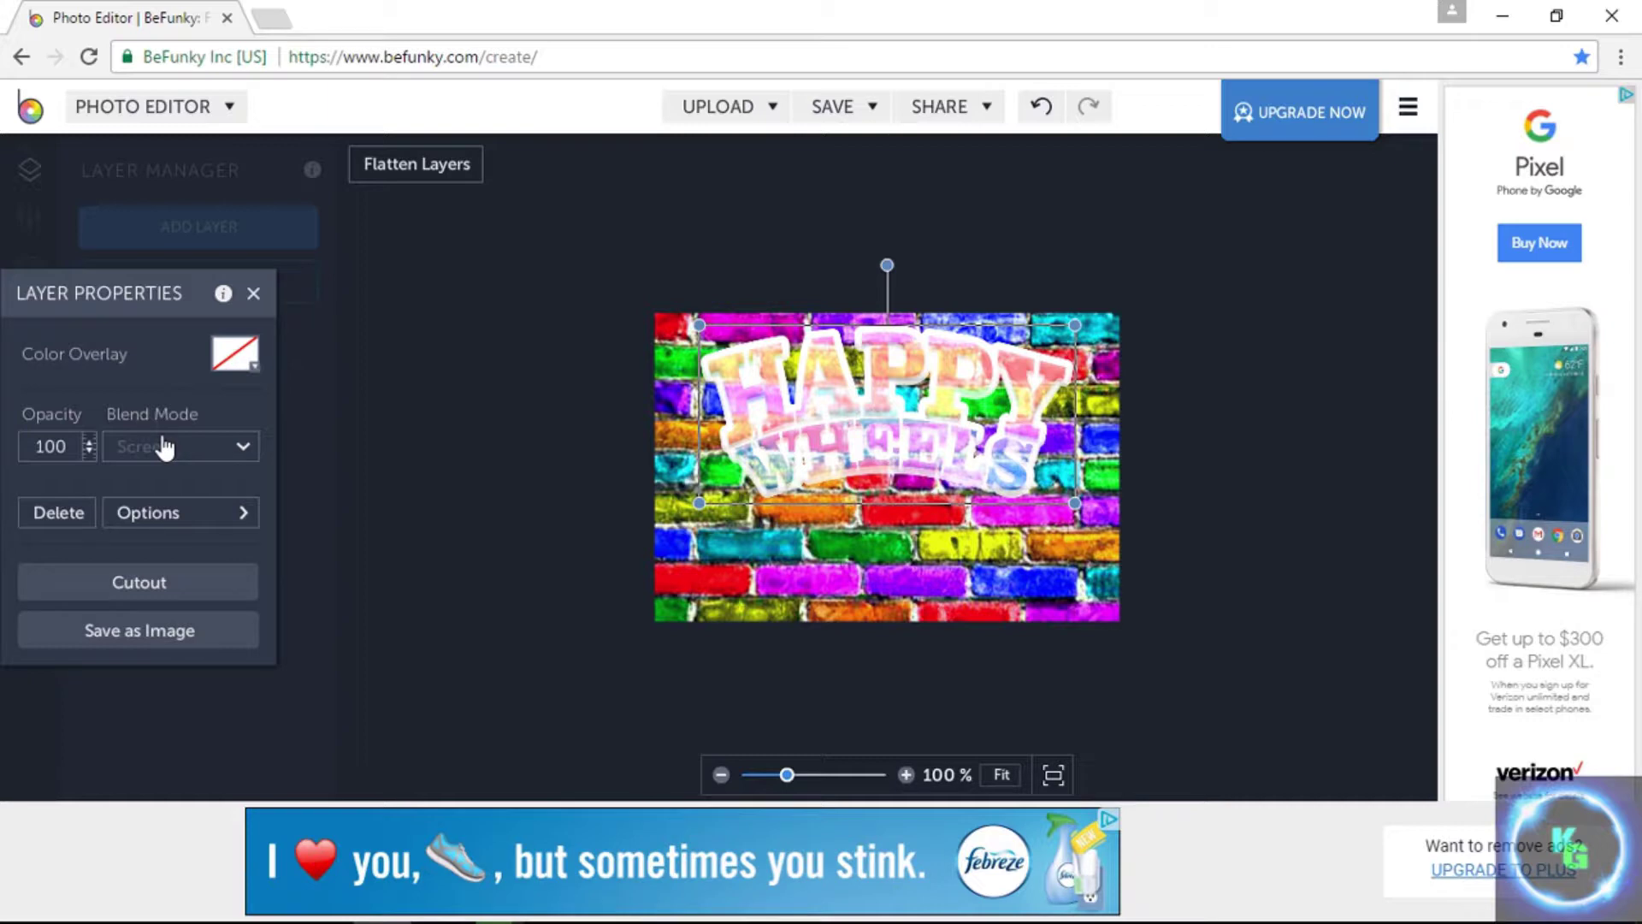
left_click(165, 447)
left_click(188, 516)
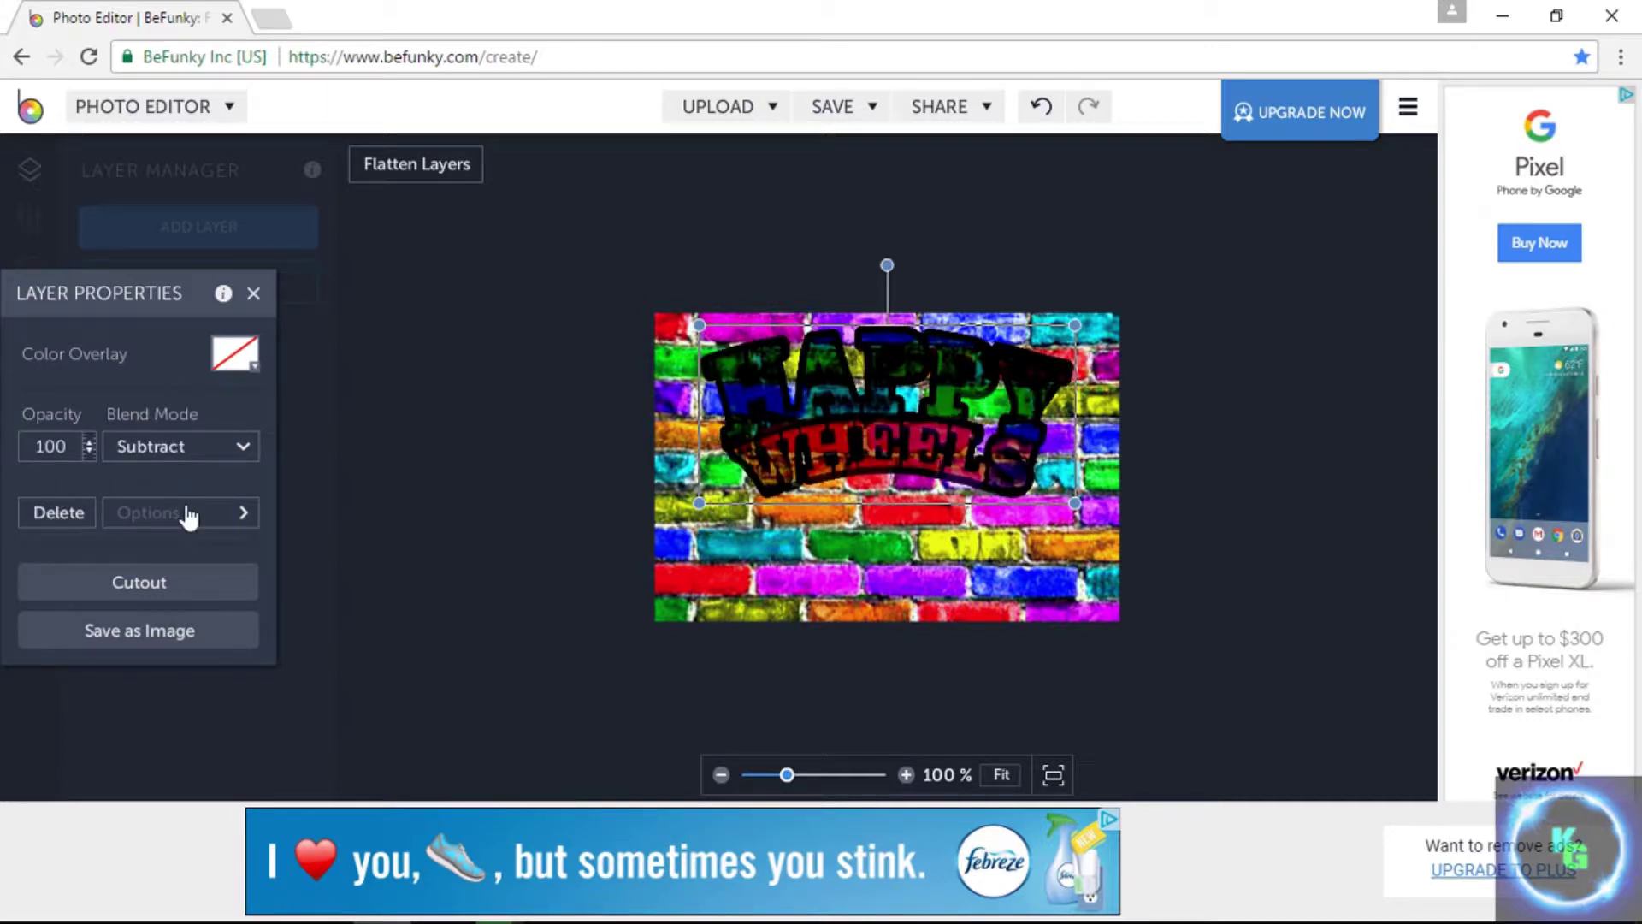
left_click(462, 539)
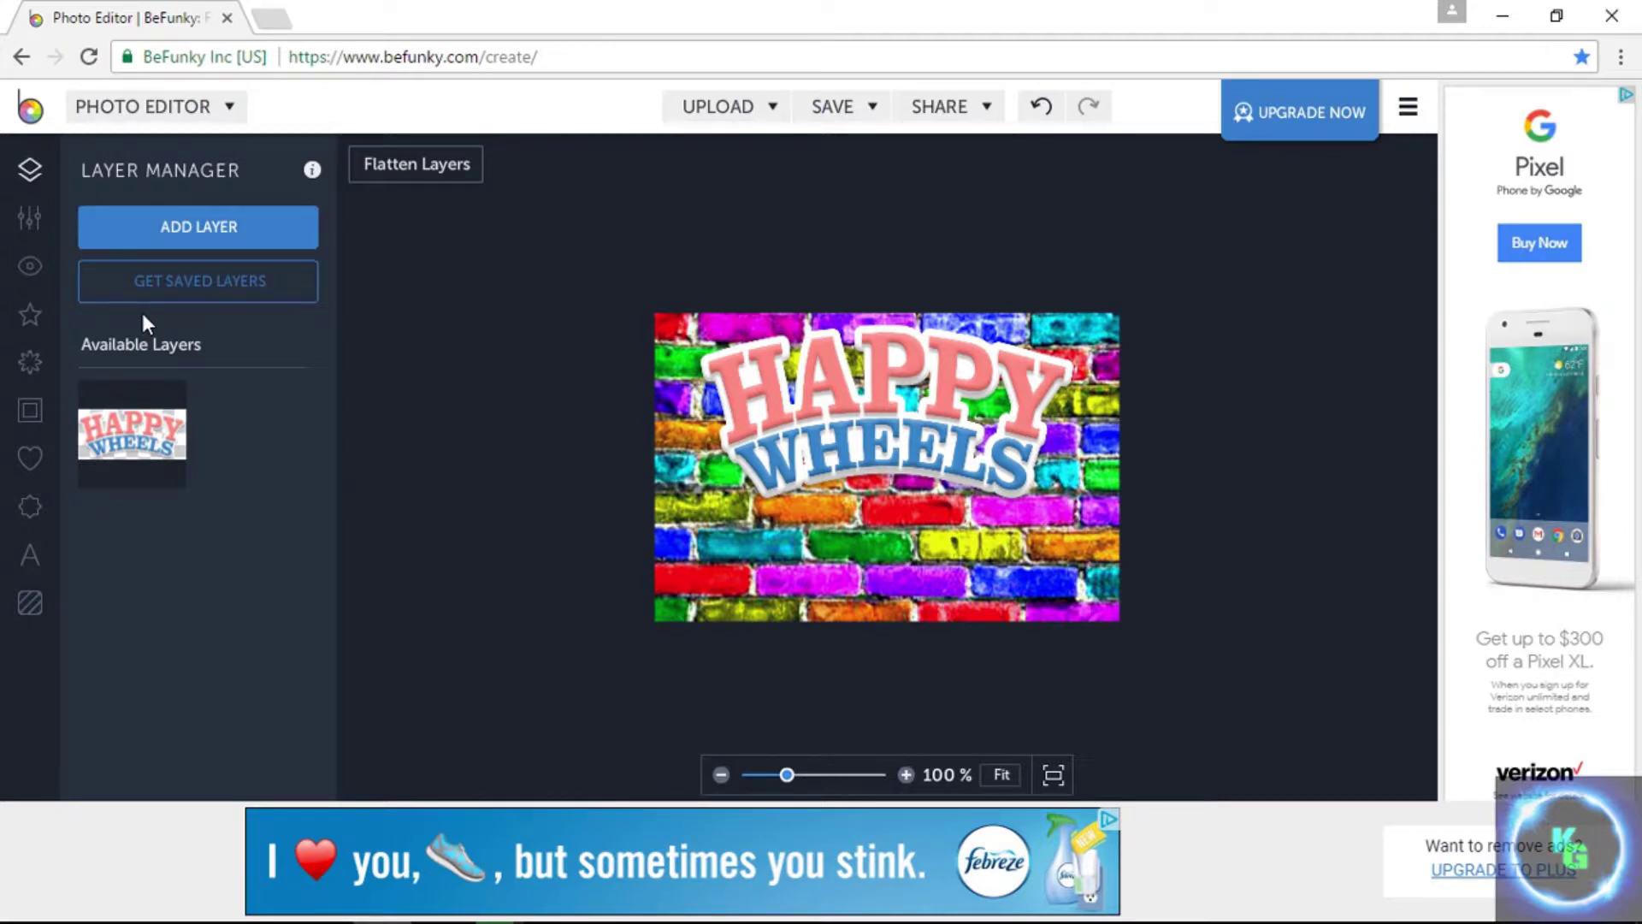
Step: Add the centre-aligned text "#7" to the thumbnail and set its font size to 144 pt
left_click(890, 473)
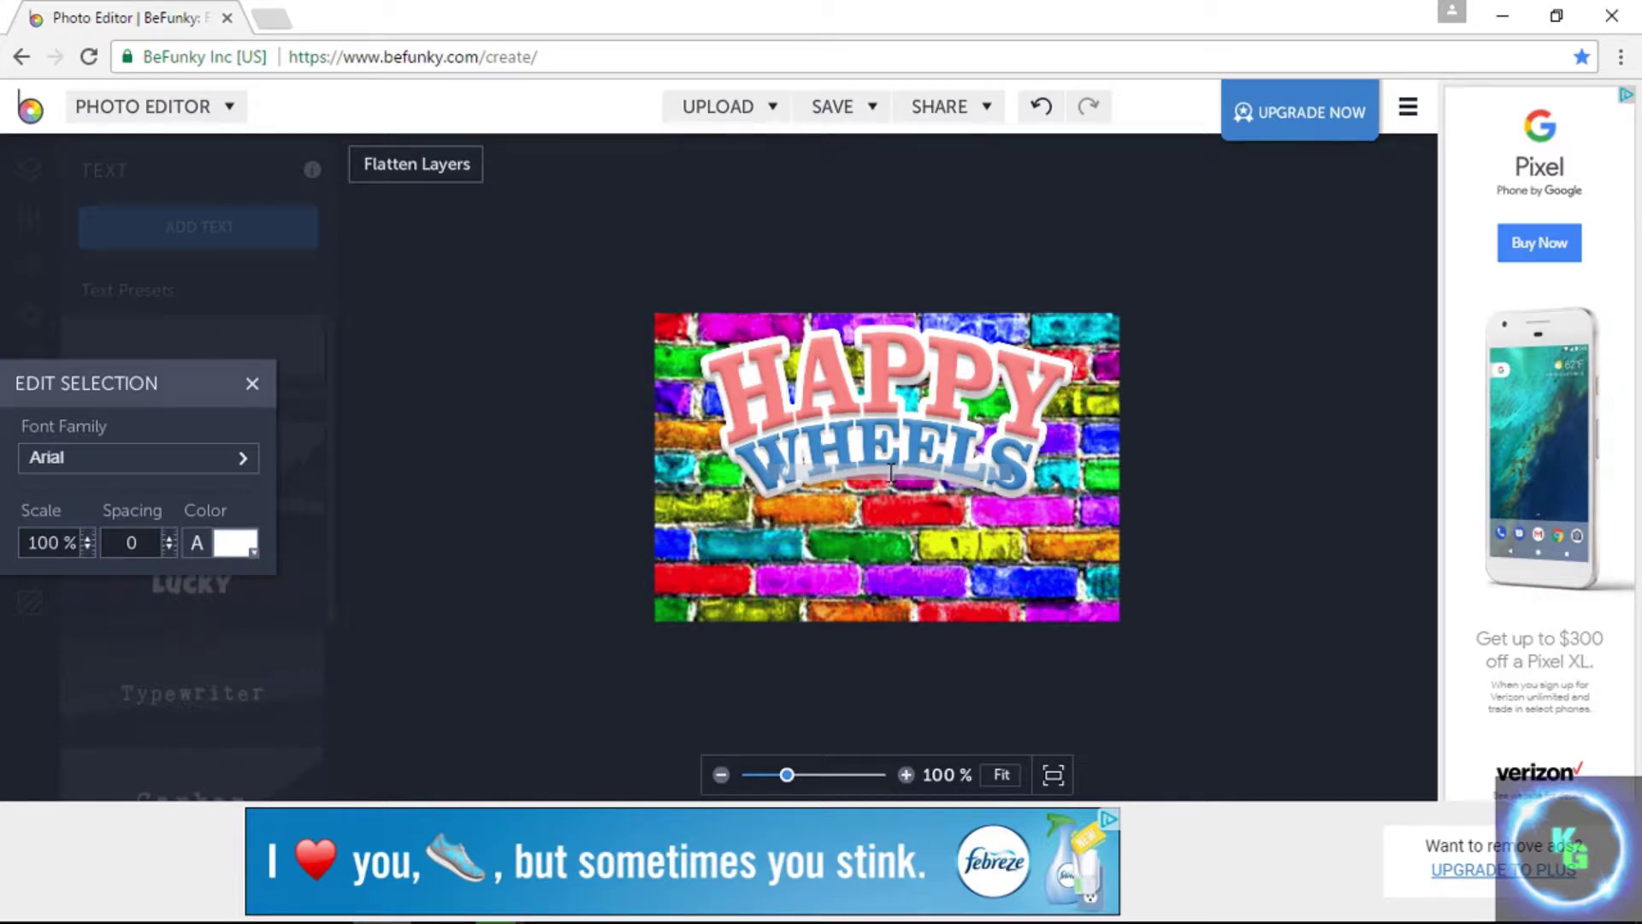
left_click(890, 472)
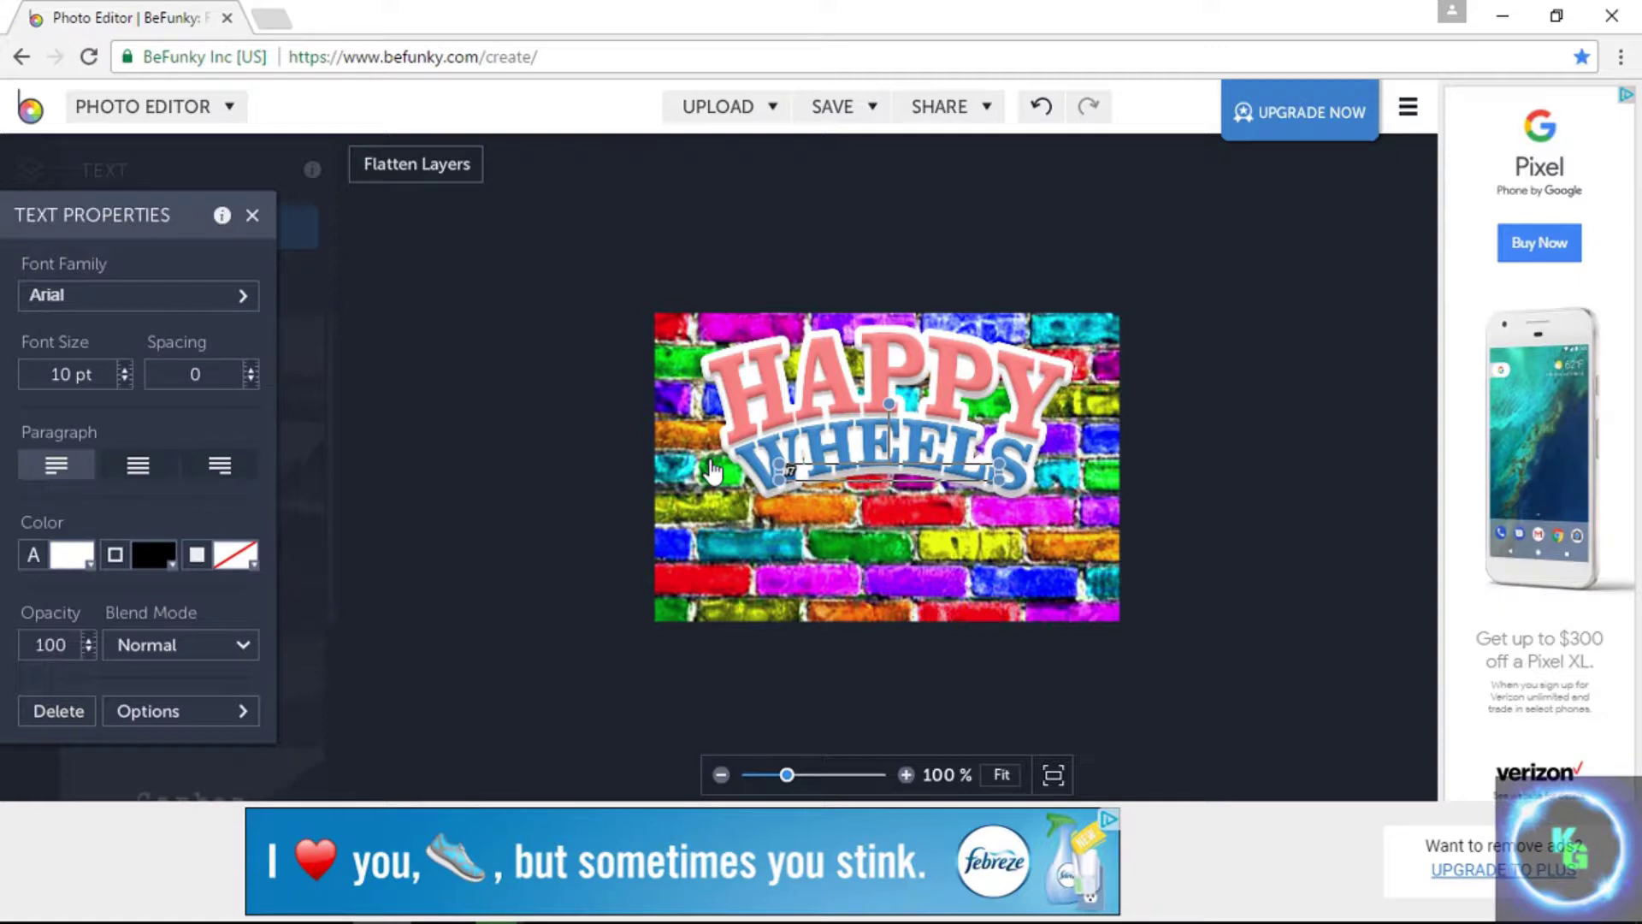
left_click(60, 368)
type("200")
key("Return")
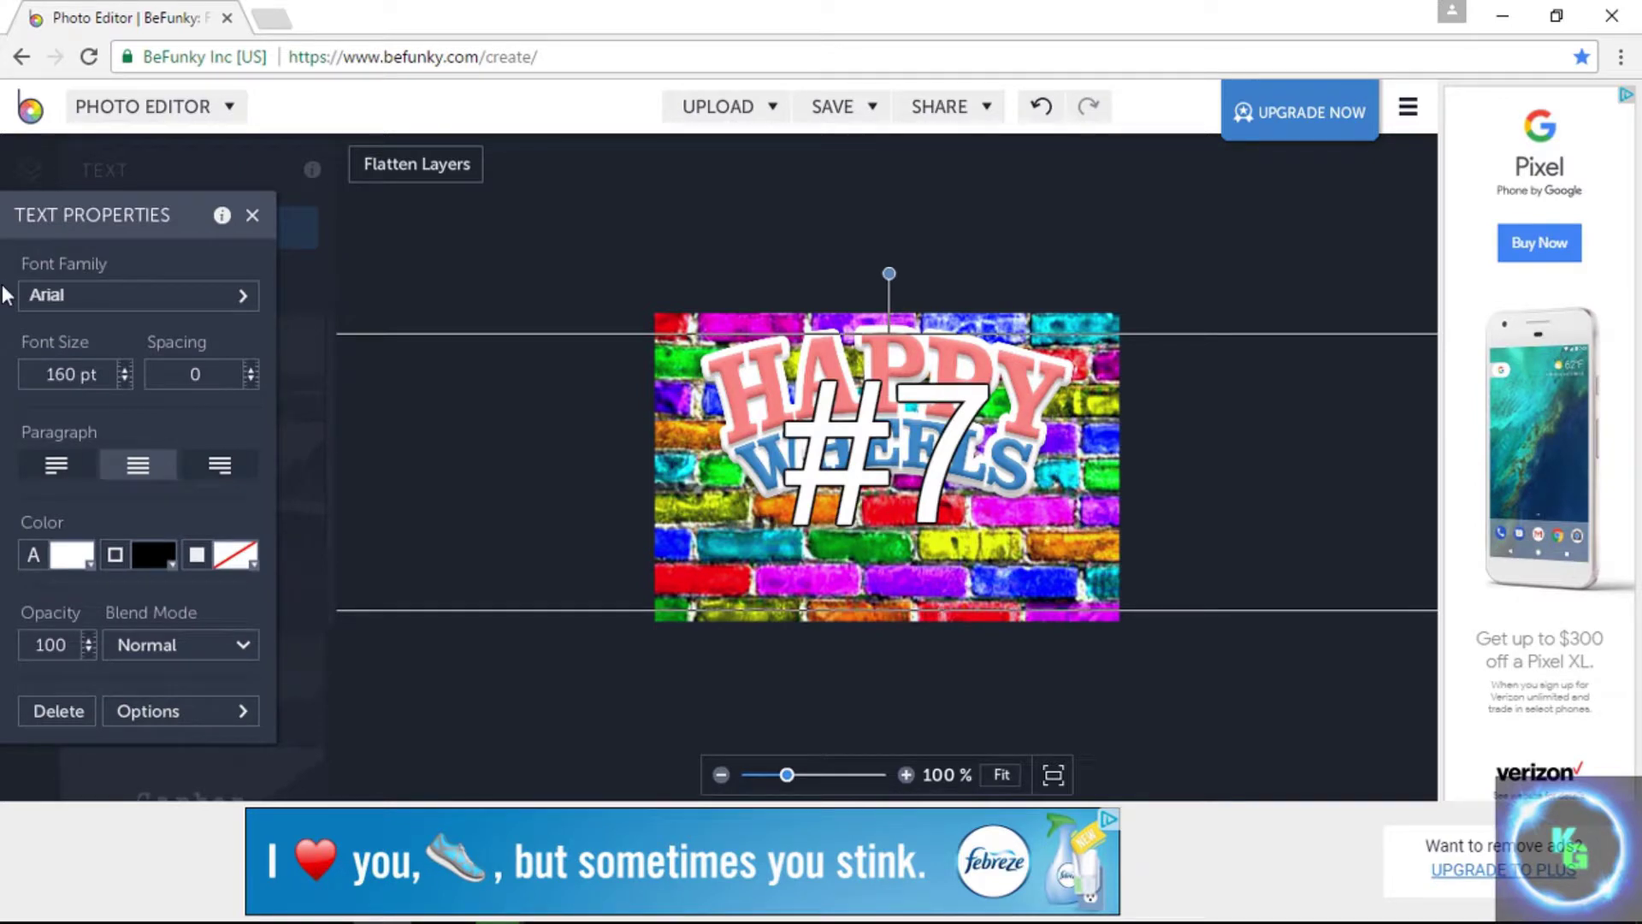
double_click(71, 374)
type("144")
key("Return")
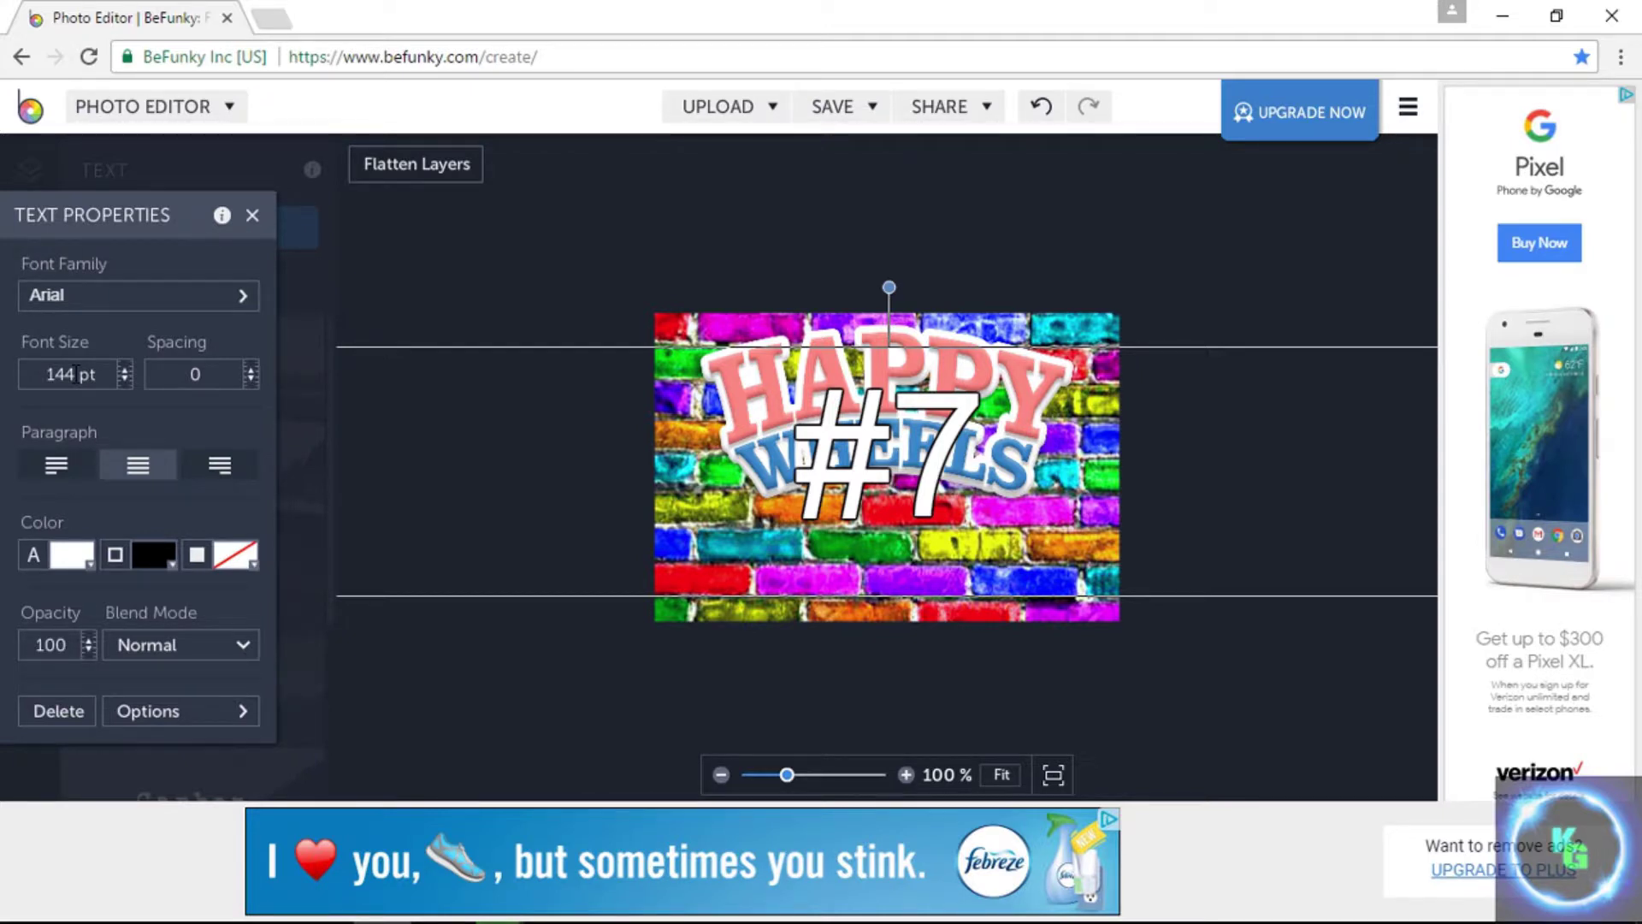
Step: Change the #7 text's font to HVD Comic Serif Pro and place the text below the Happy Wheels logo
left_click(137, 295)
left_click(427, 543)
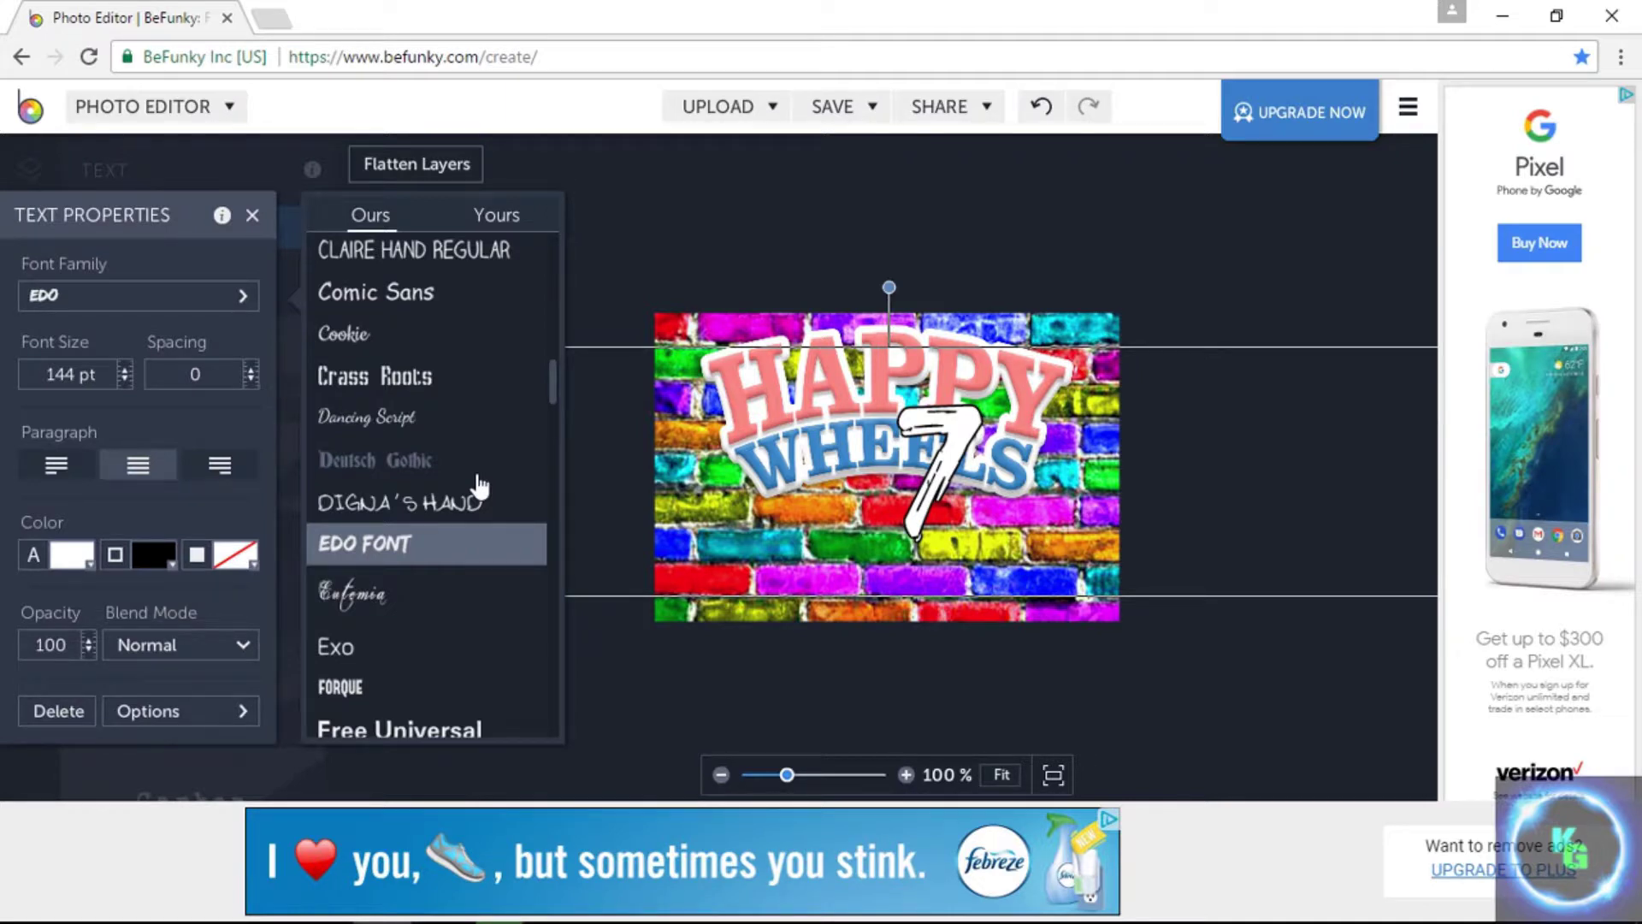
scroll(393, 598, "down", 1)
left_click(362, 620)
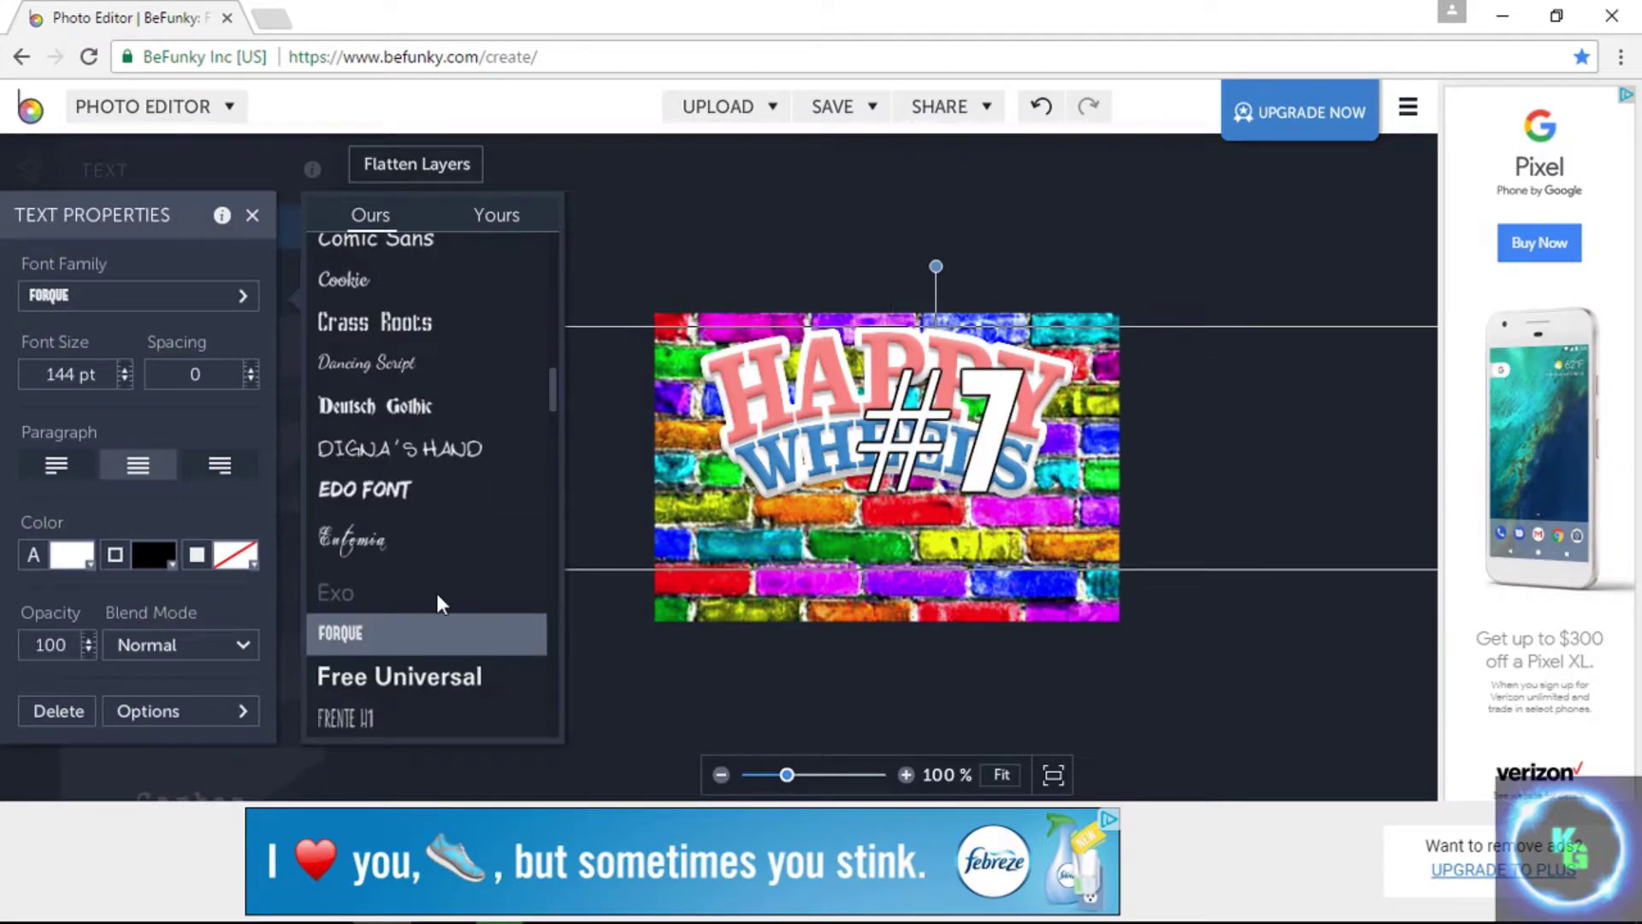
scroll(436, 599, "down", 3)
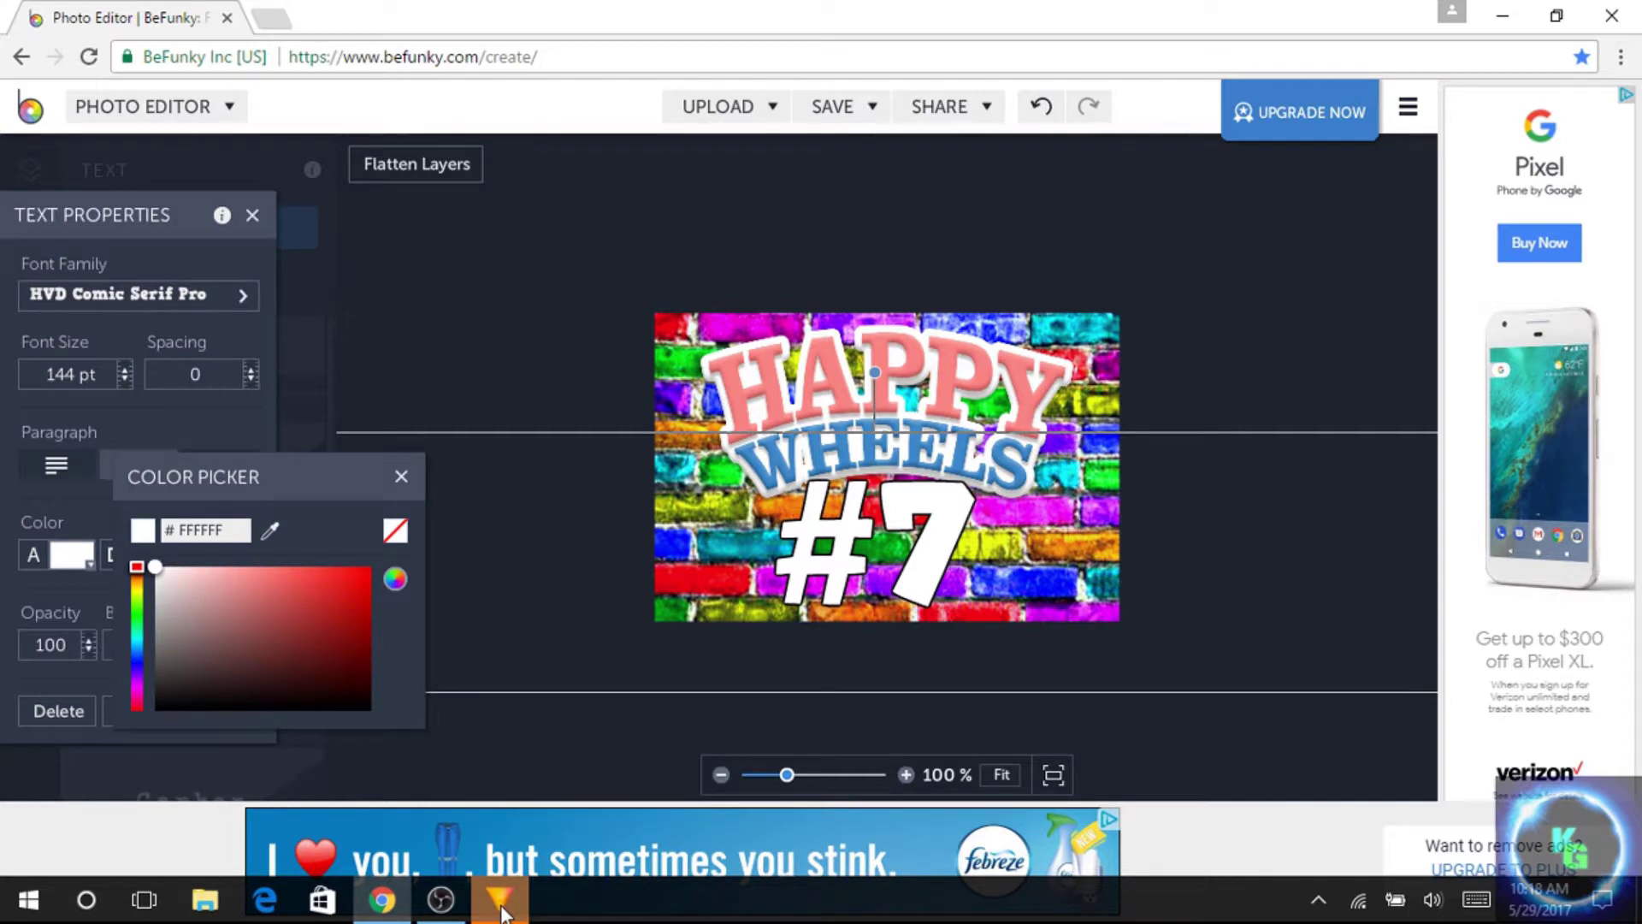
Step: Set the #7 text's fill colour to bright green, 00FF00
left_click(326, 608)
left_click_drag(326, 608, 545, 532)
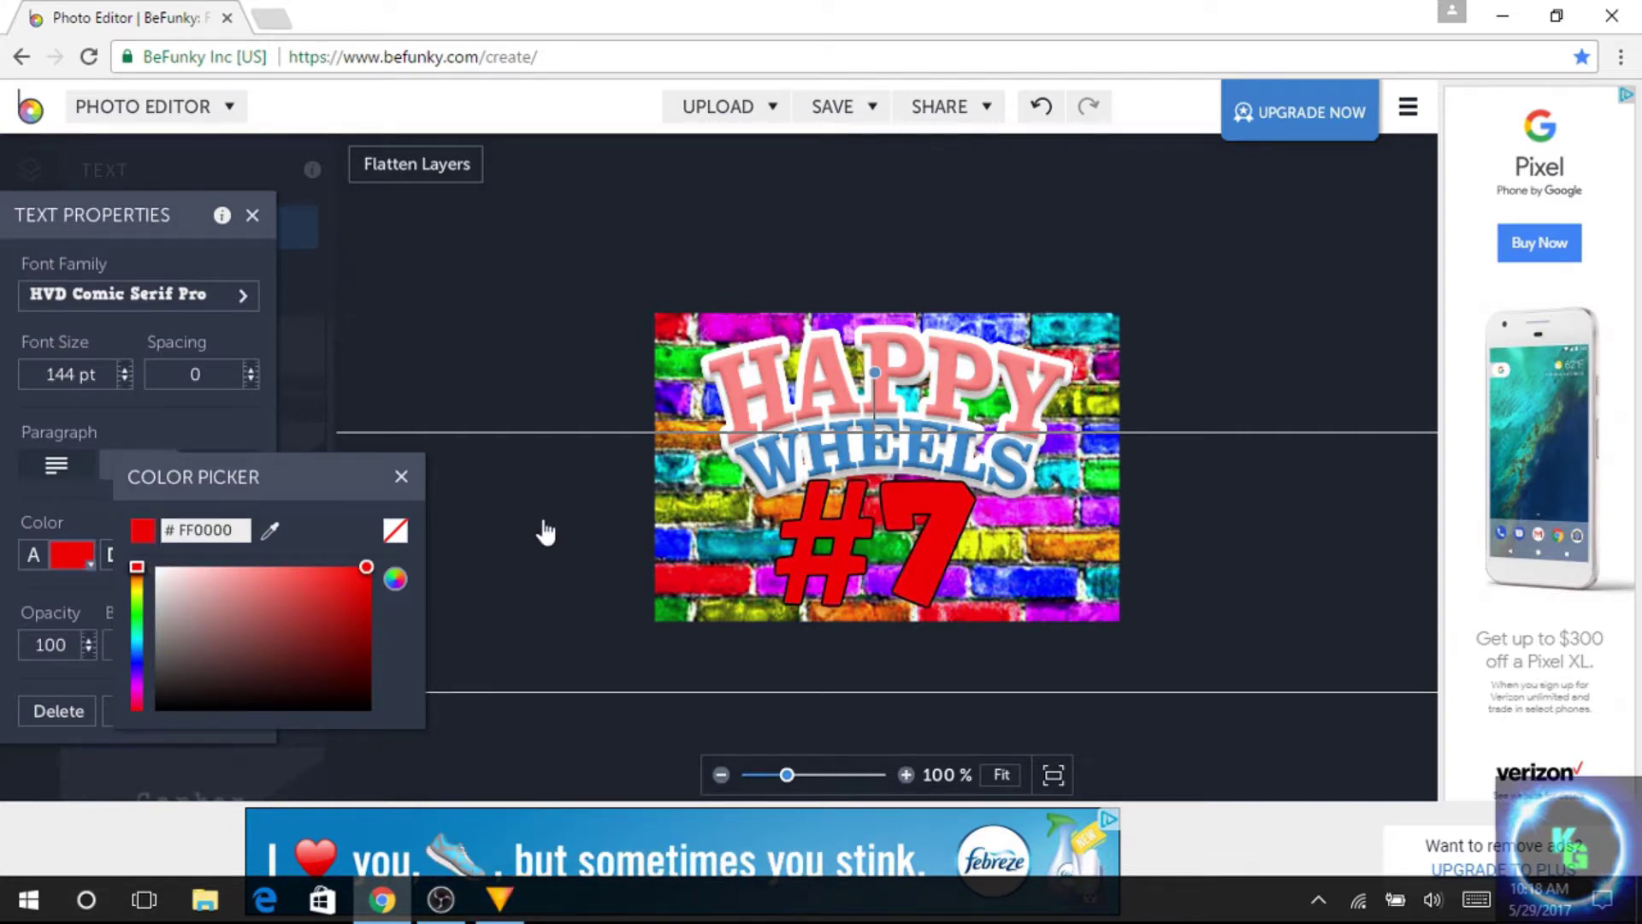
left_click_drag(138, 609, 142, 627)
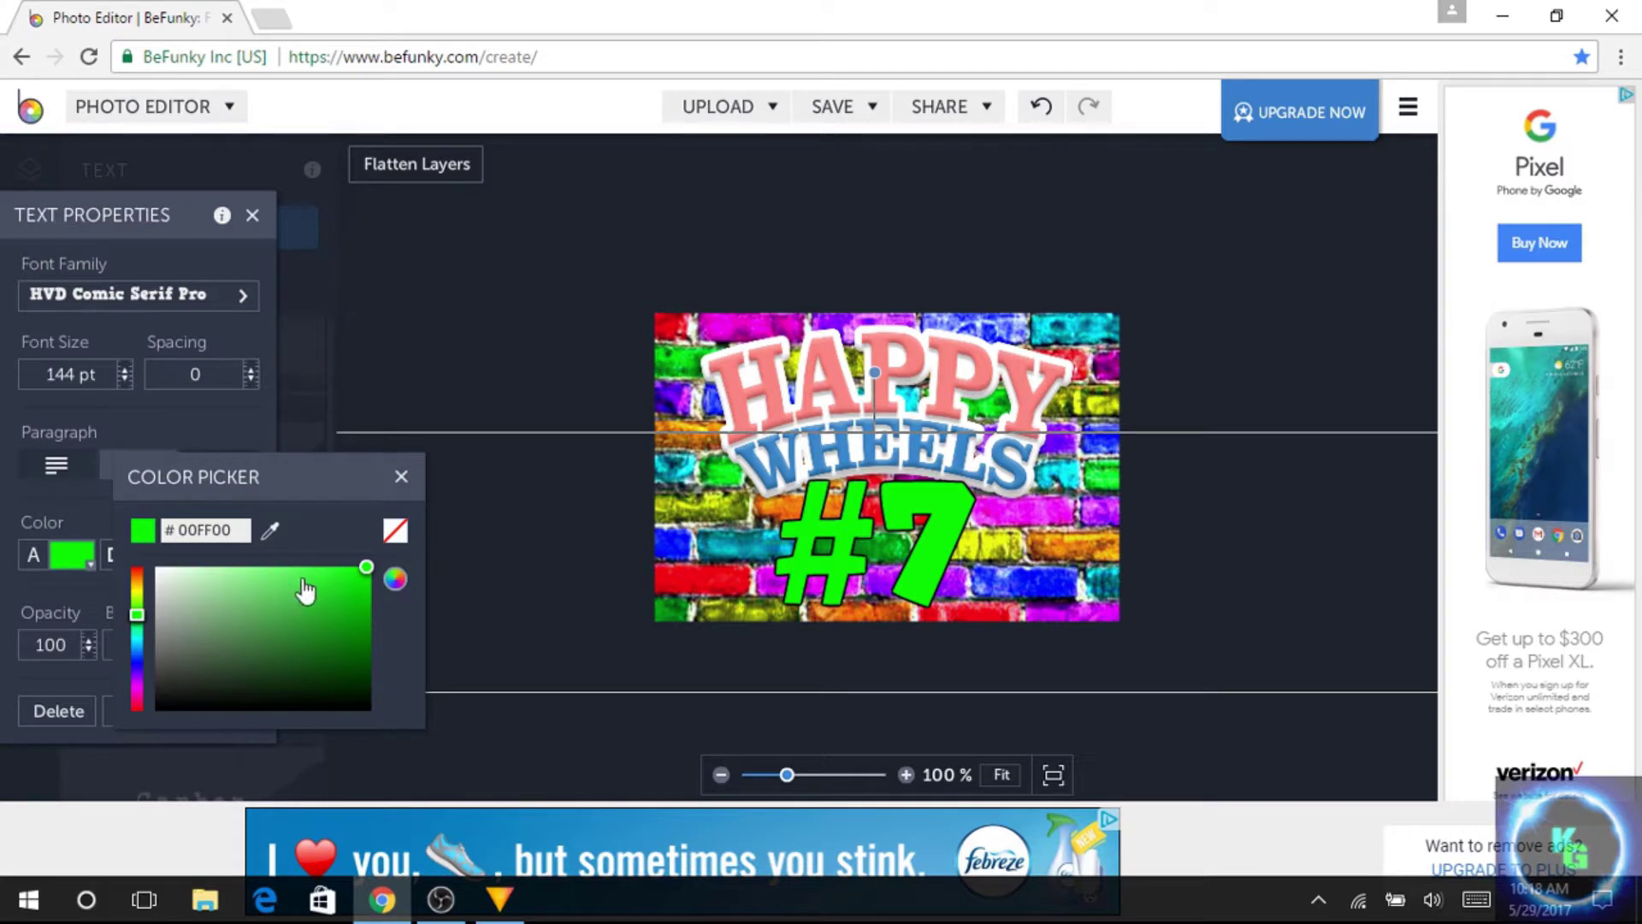
left_click_drag(305, 590, 398, 534)
left_click(356, 430)
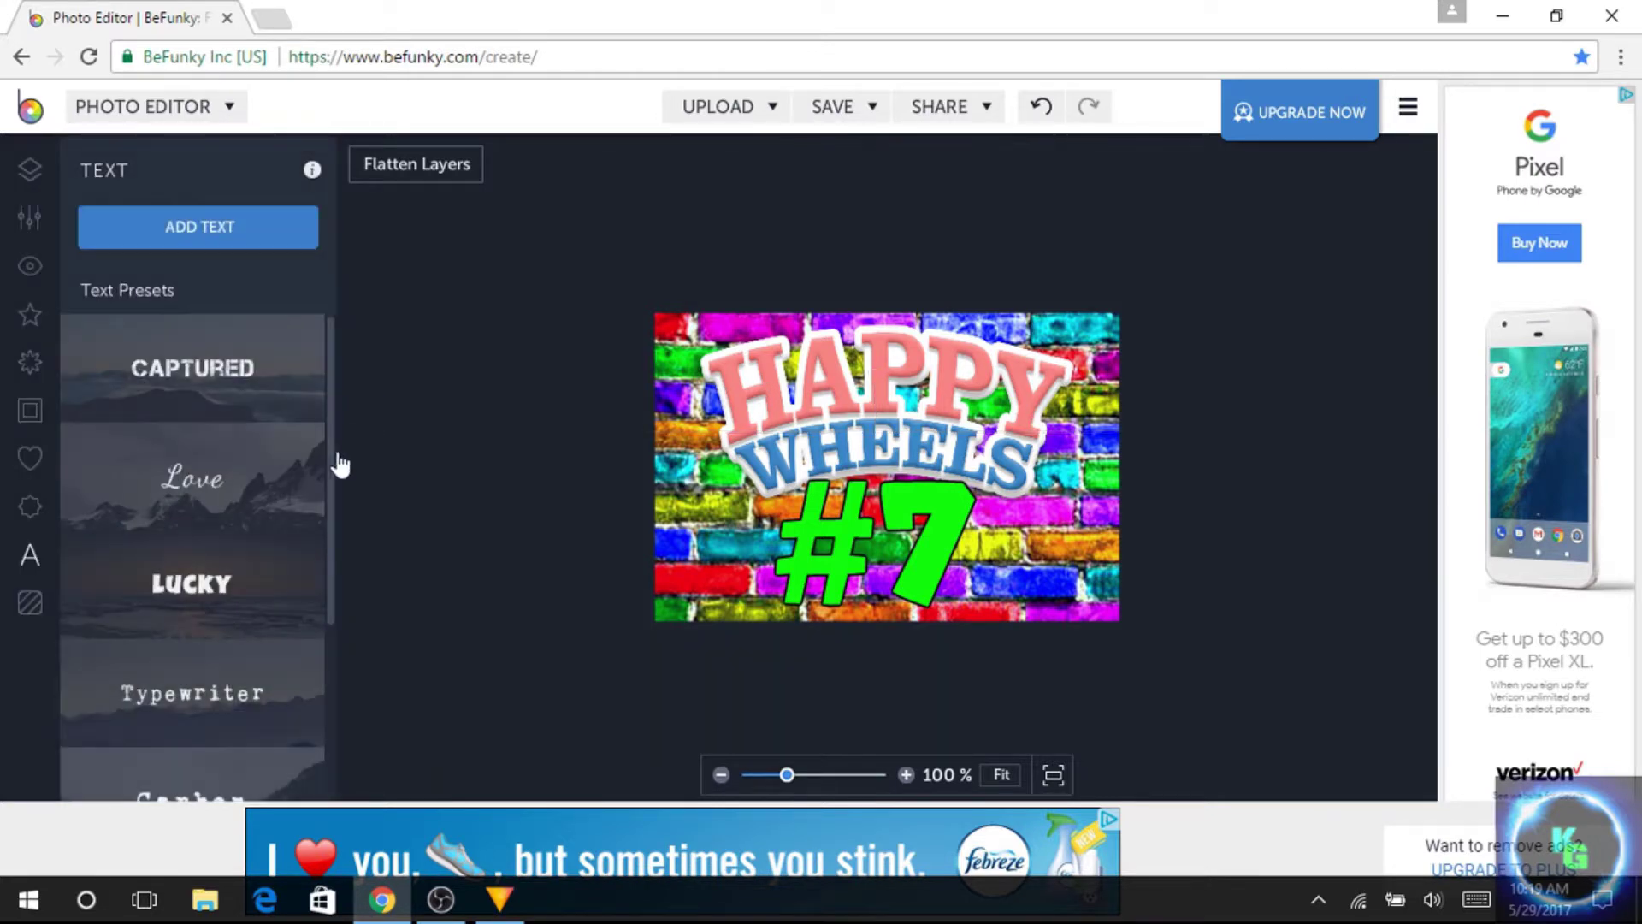
Step: Set the #7 text's outline colour to dark blue, 000F9E
left_click(150, 563)
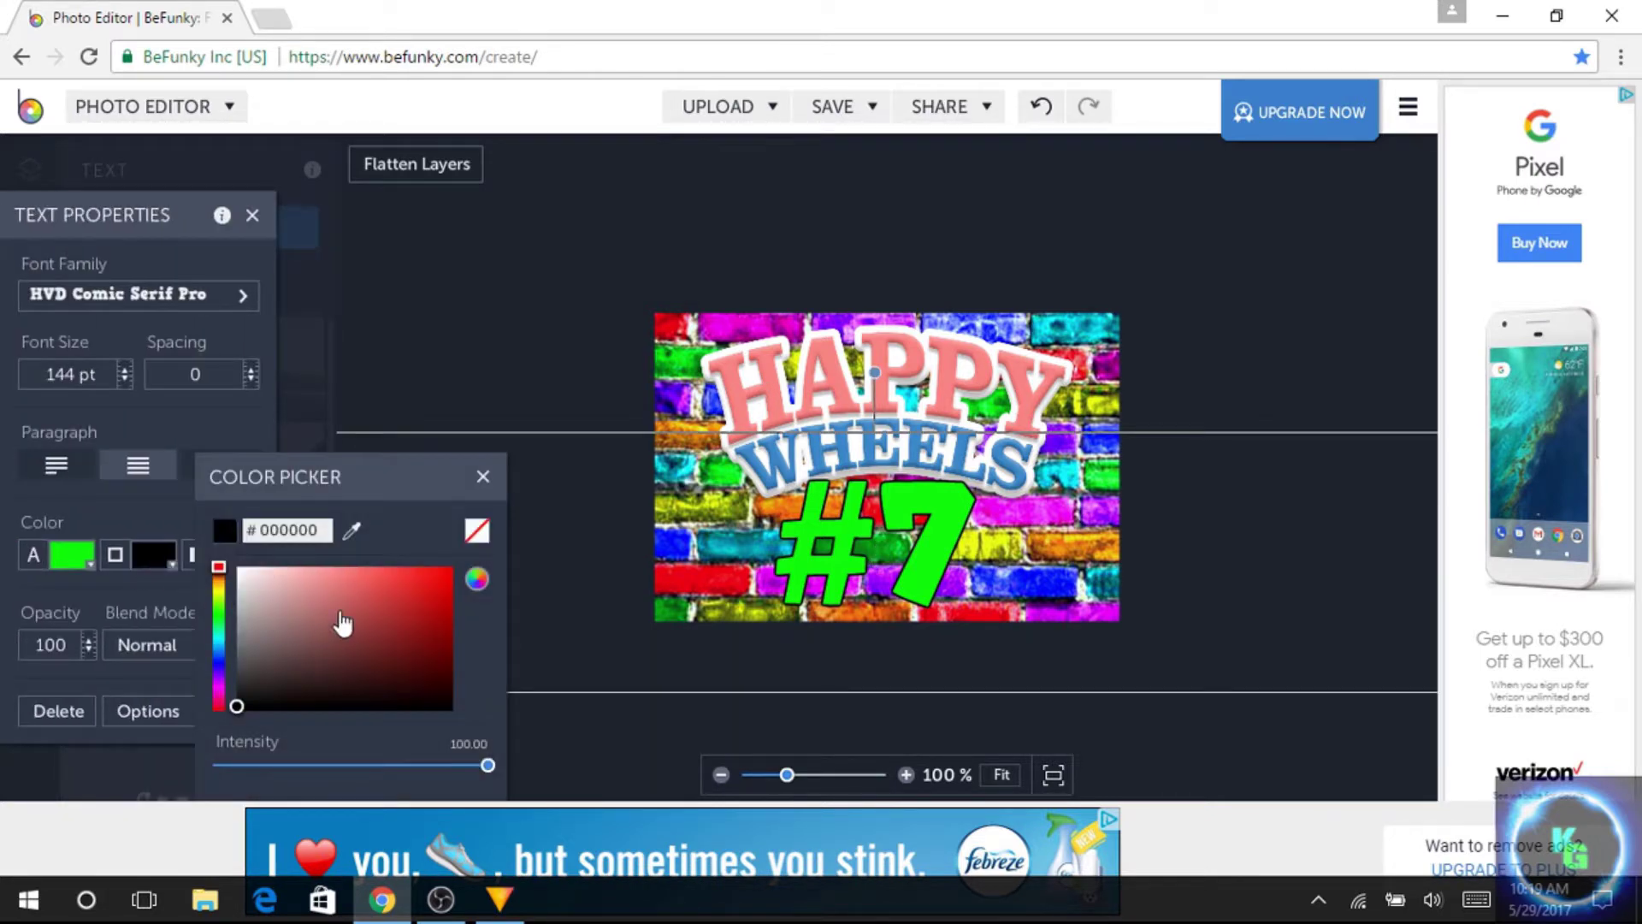
left_click_drag(428, 599, 605, 511)
left_click_drag(498, 554, 373, 594)
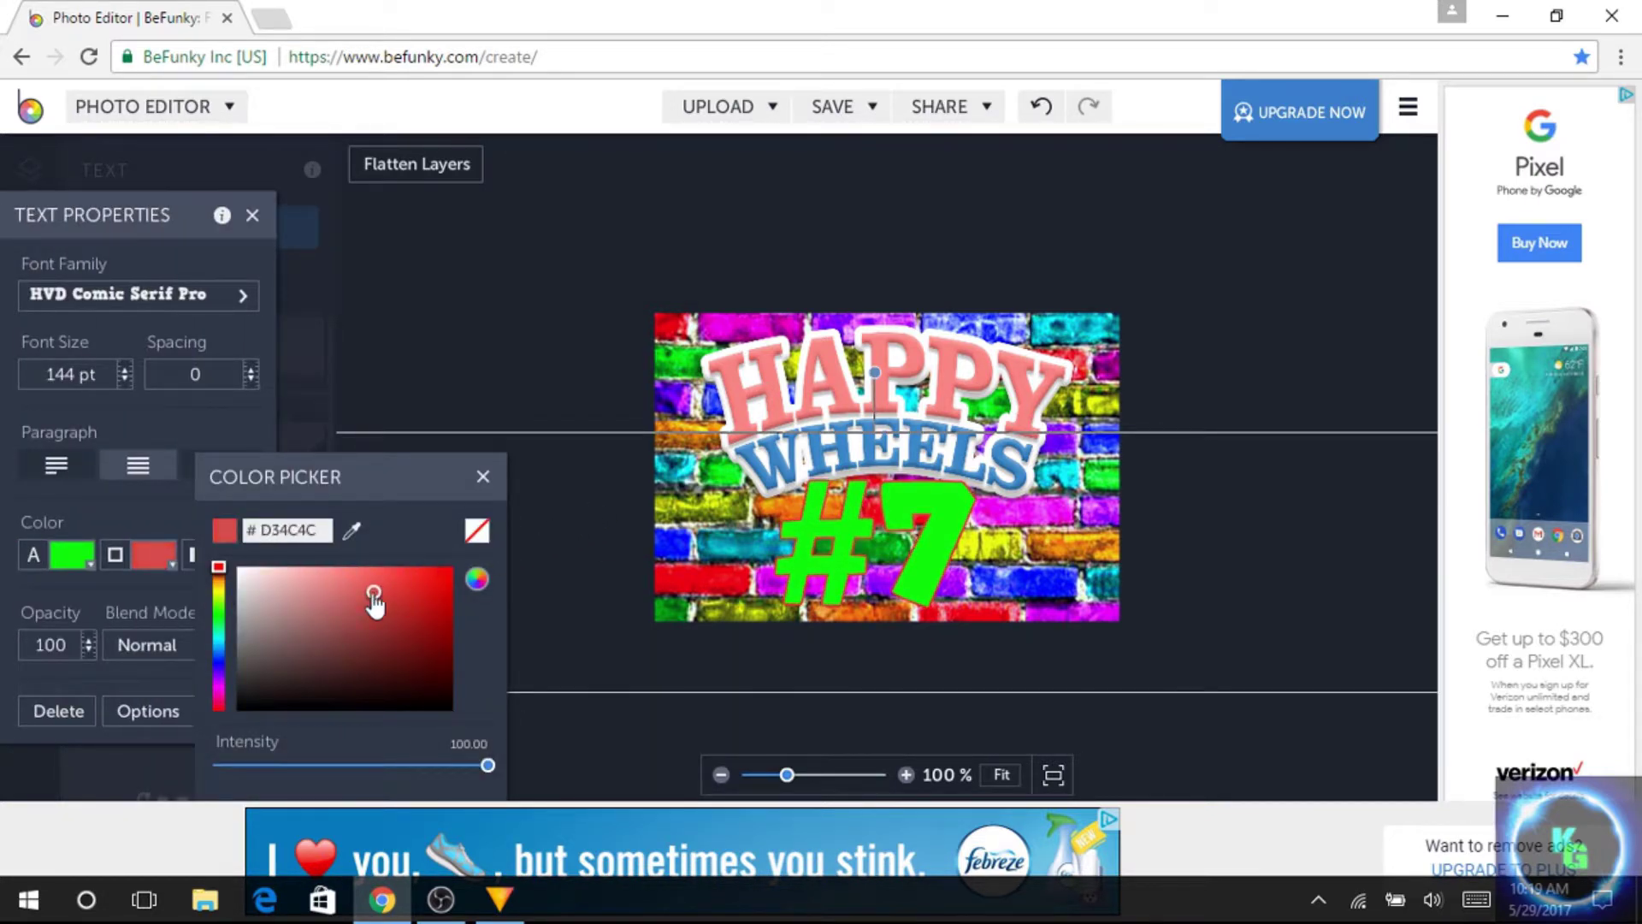
left_click_drag(224, 603, 217, 630)
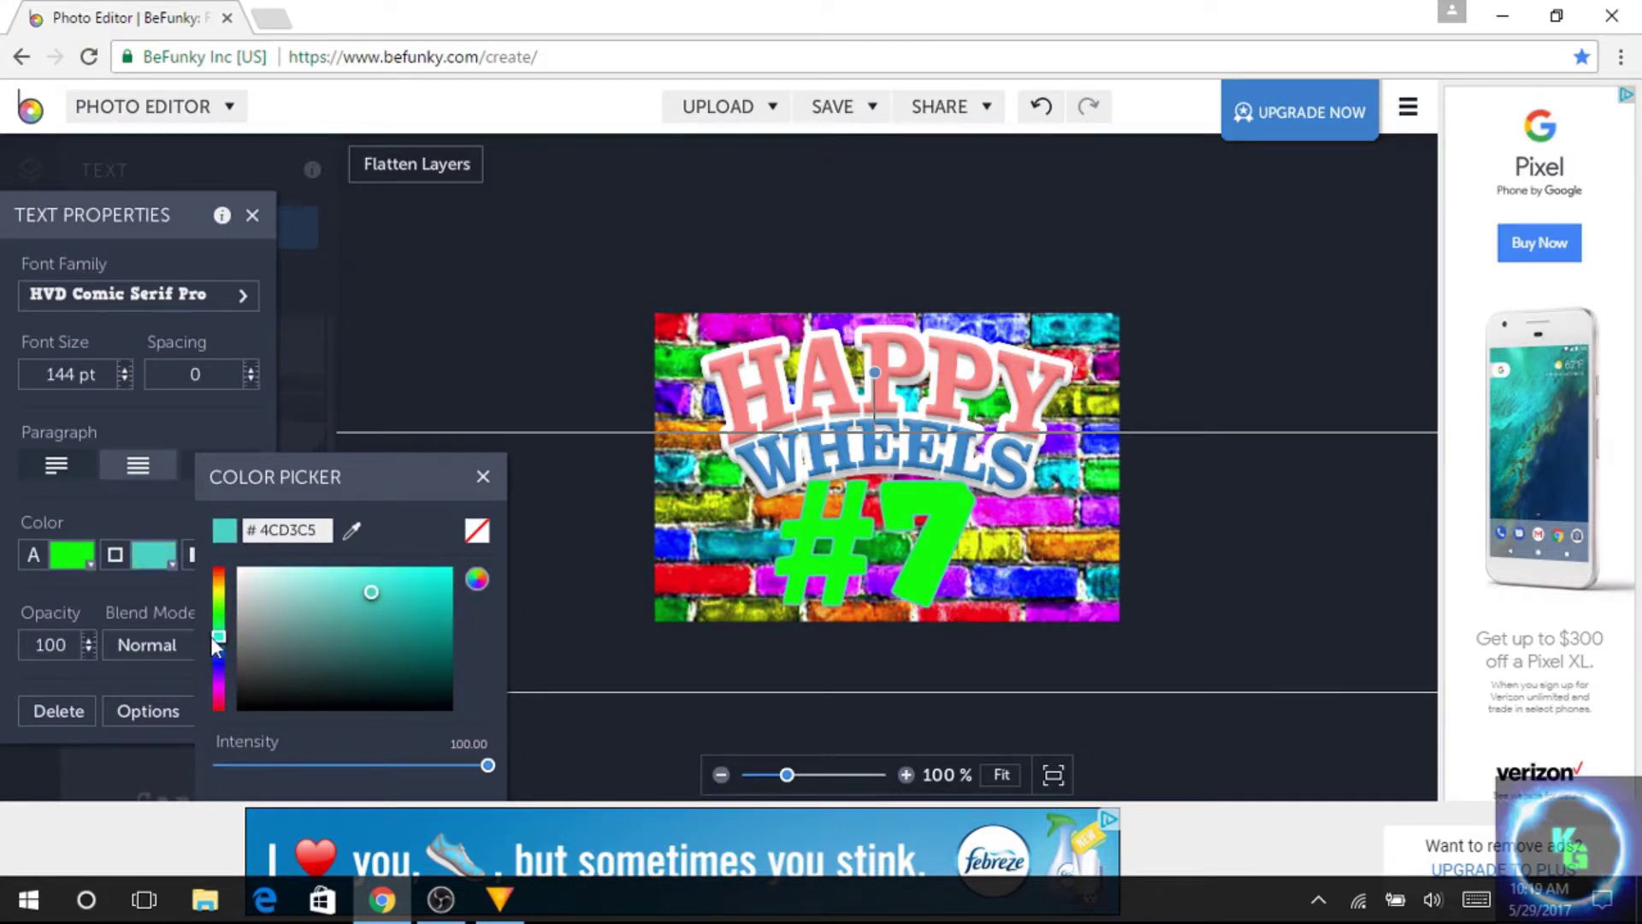
left_click_drag(371, 592, 501, 605)
left_click_drag(228, 655, 219, 663)
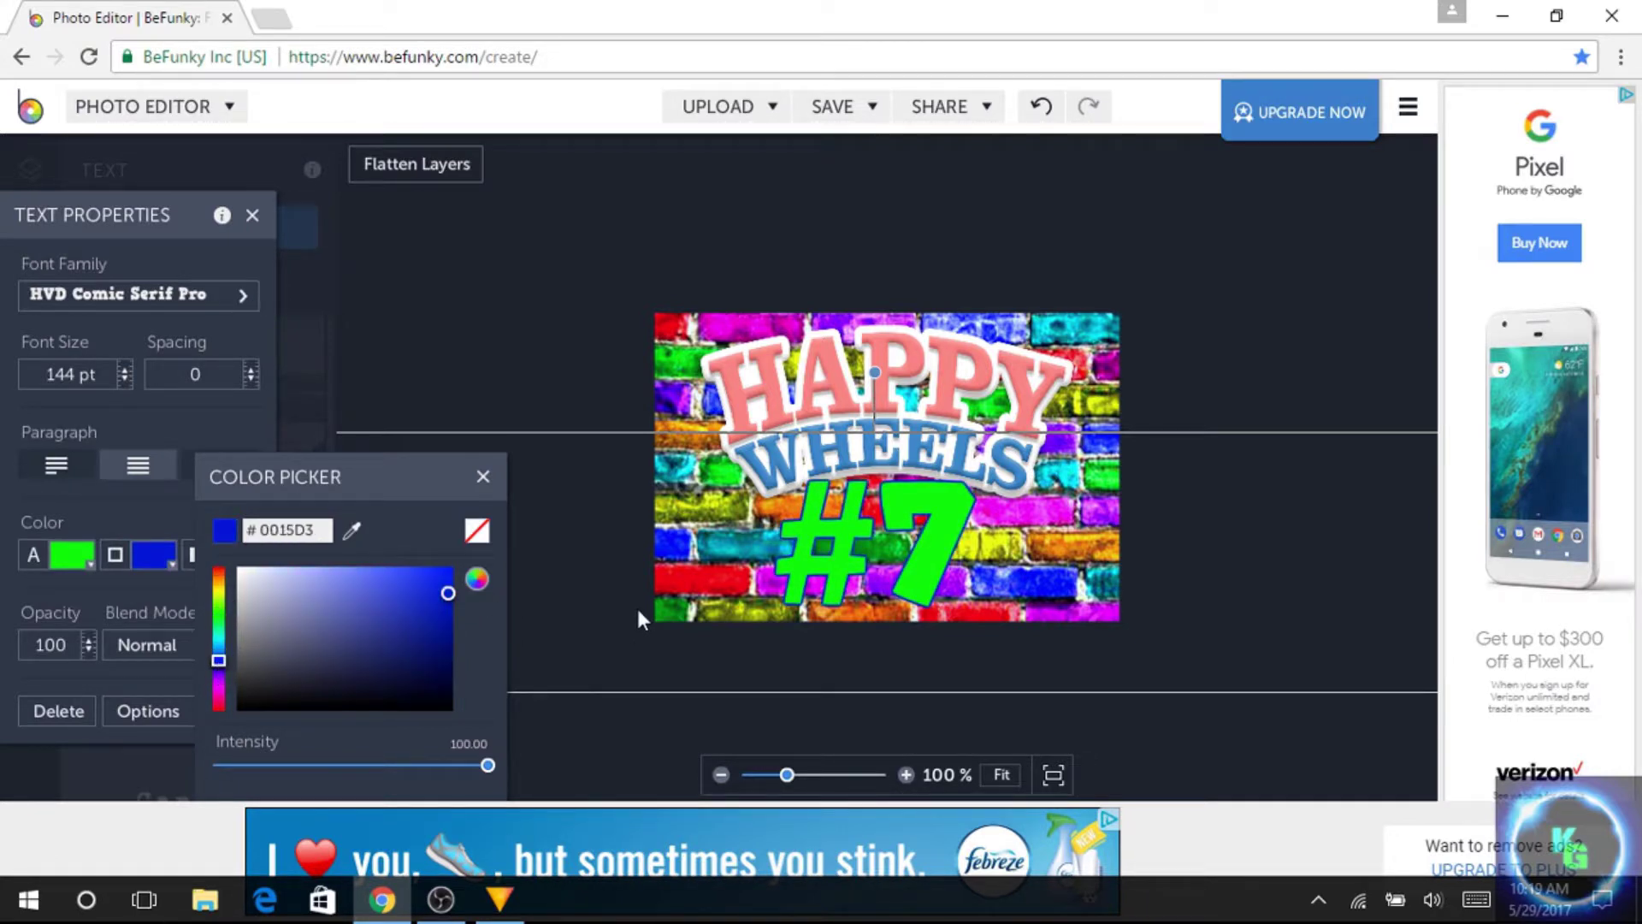
mouse_move(500, 618)
left_mouse_down()
mouse_move(554, 680)
mouse_move(597, 631)
left_mouse_up()
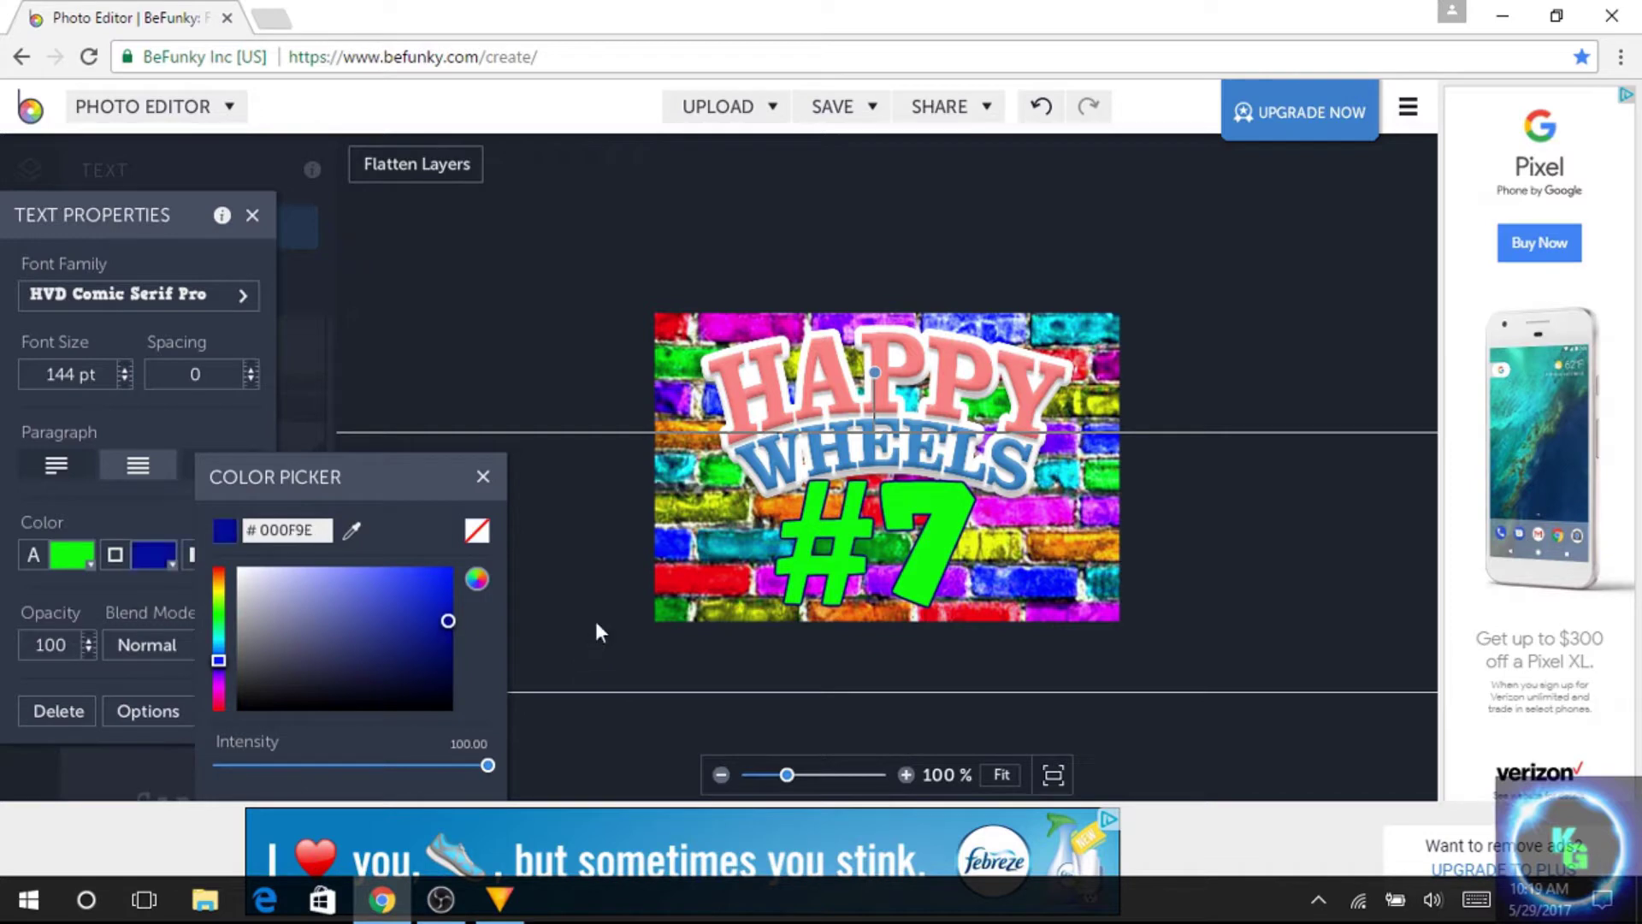
left_click(597, 631)
Step: Try the background colour E47777 behind the #7 text and clear it again
left_click(216, 565)
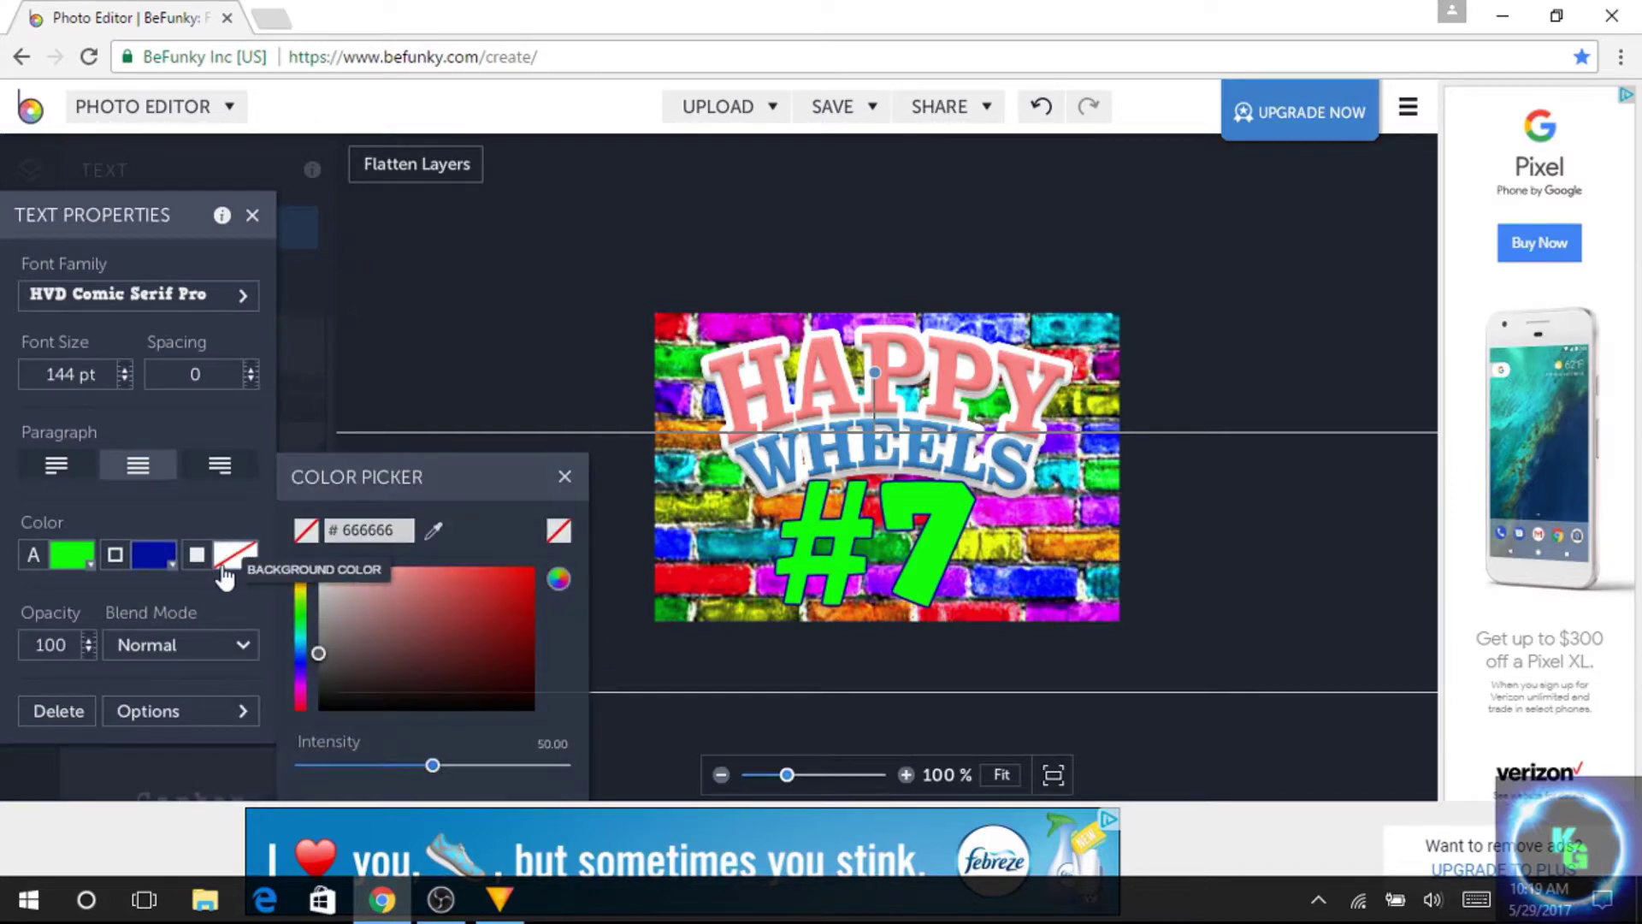
left_click(268, 566)
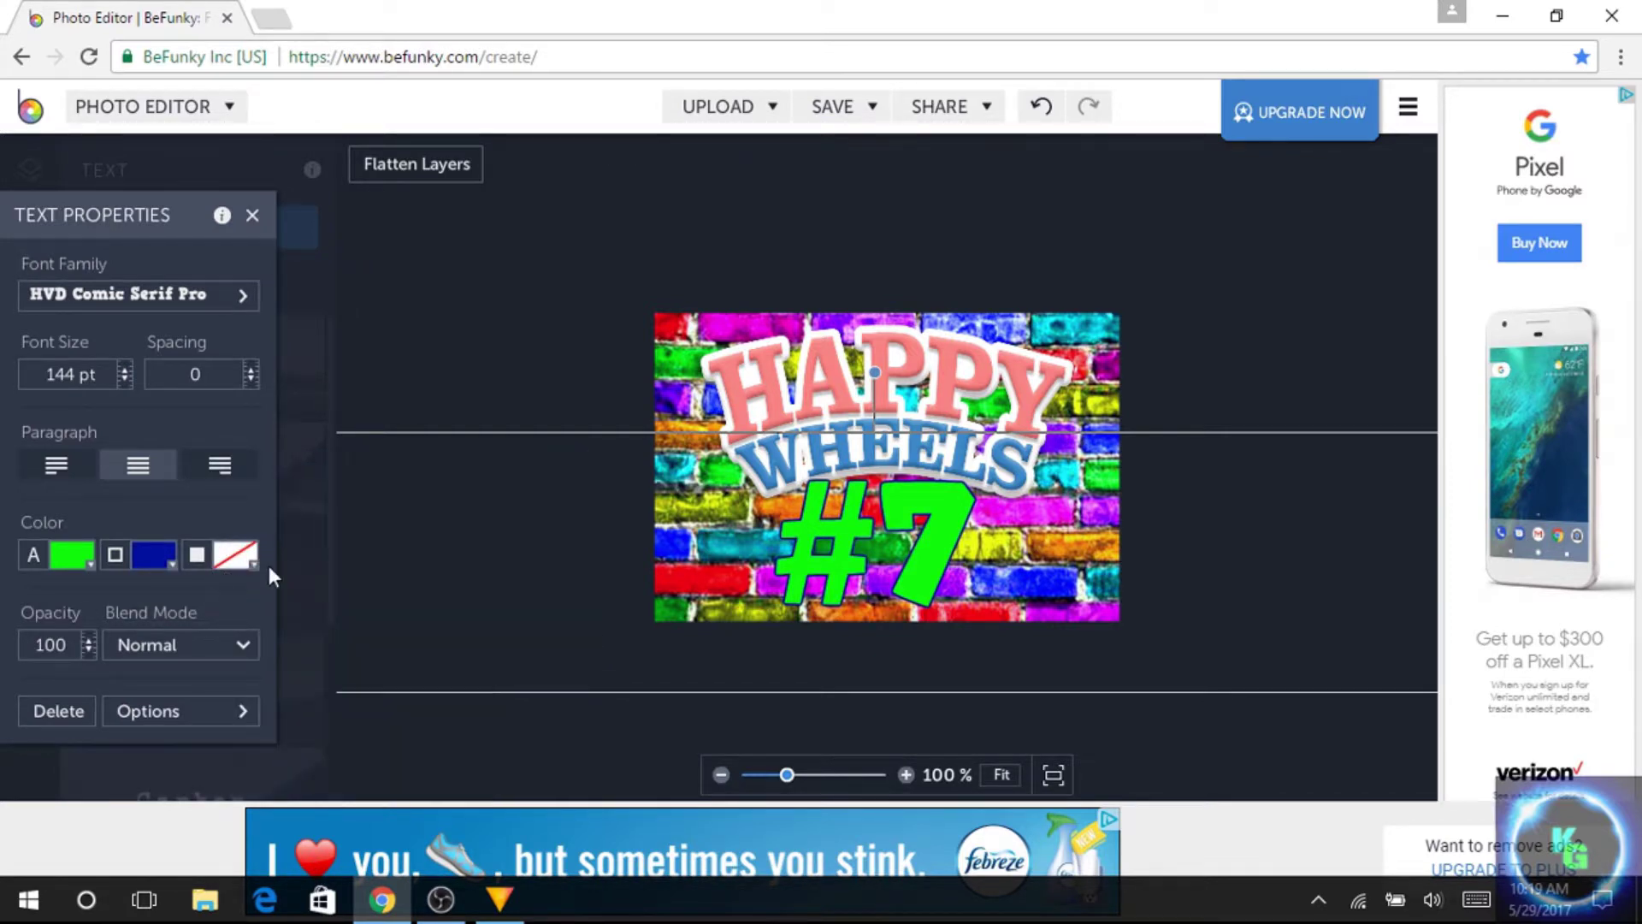
left_click(212, 560)
left_click_drag(392, 612, 540, 560)
left_click(421, 584)
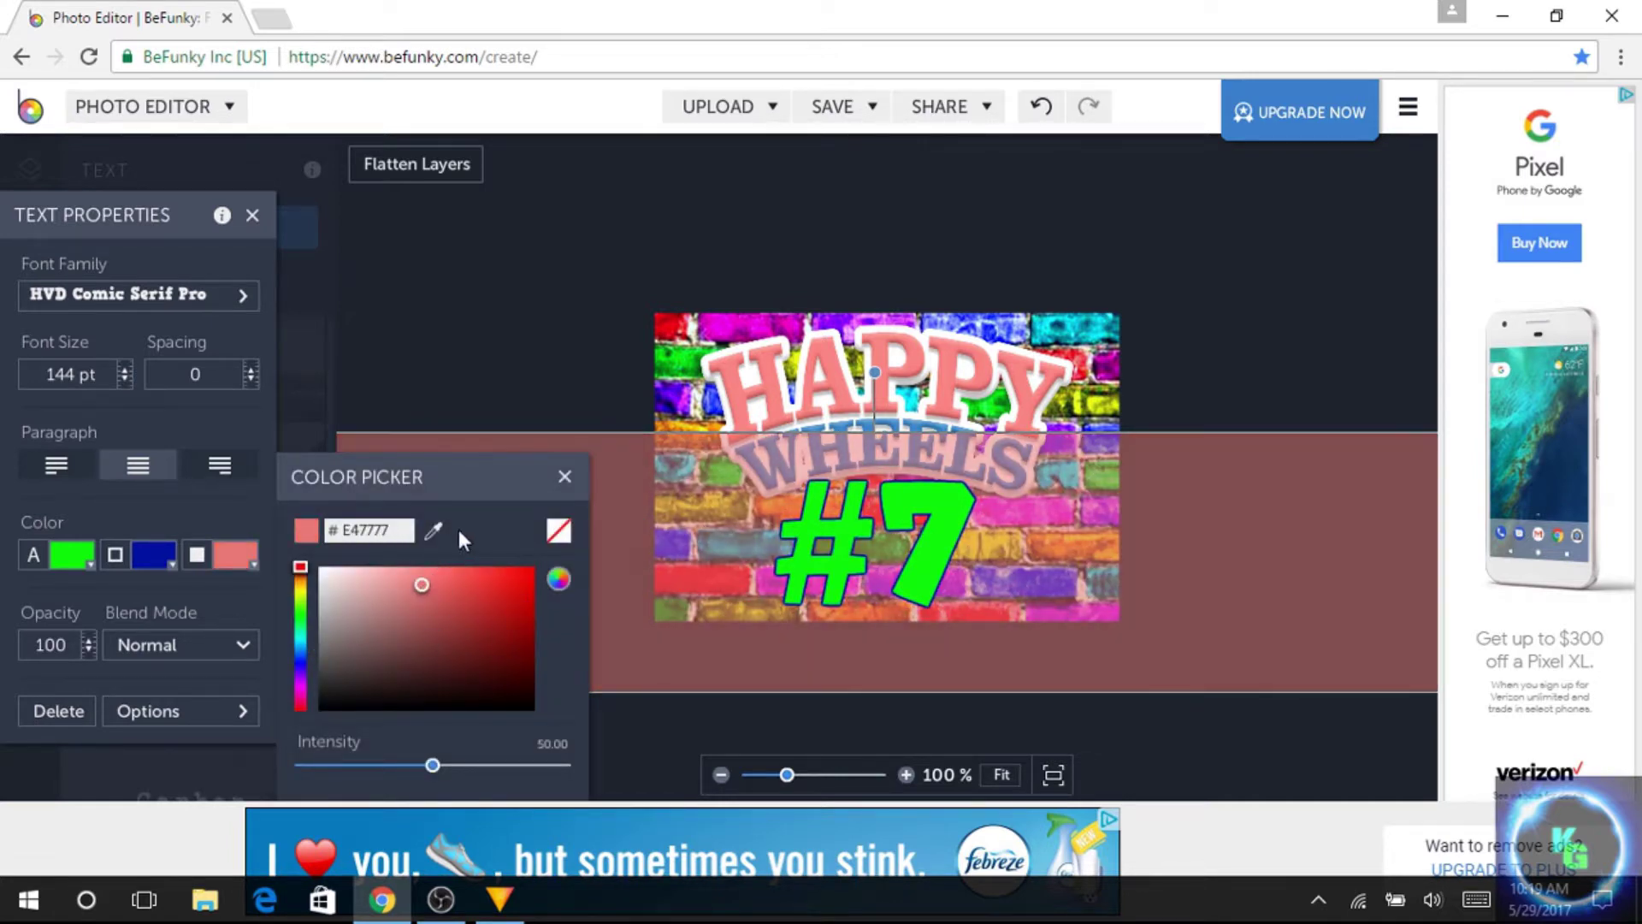
left_click(558, 532)
Step: Try the Overlay and Subtract blend modes on the #7 text, restore Normal, and finish editing the text
left_click(184, 644)
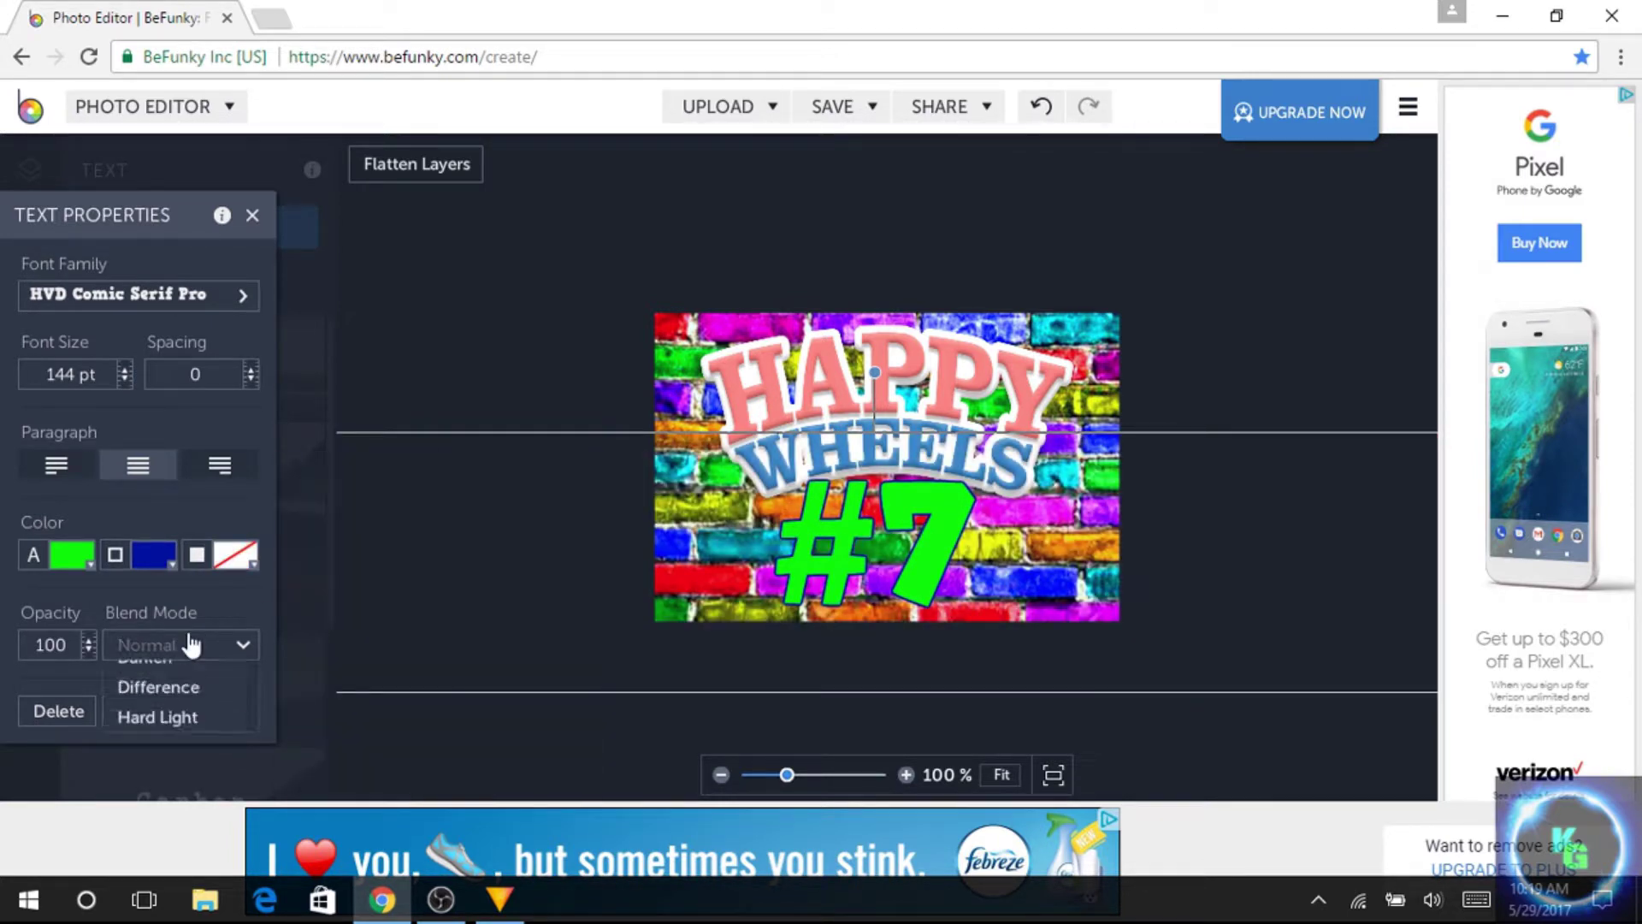
scroll(218, 697, "down", 4)
left_click(154, 735)
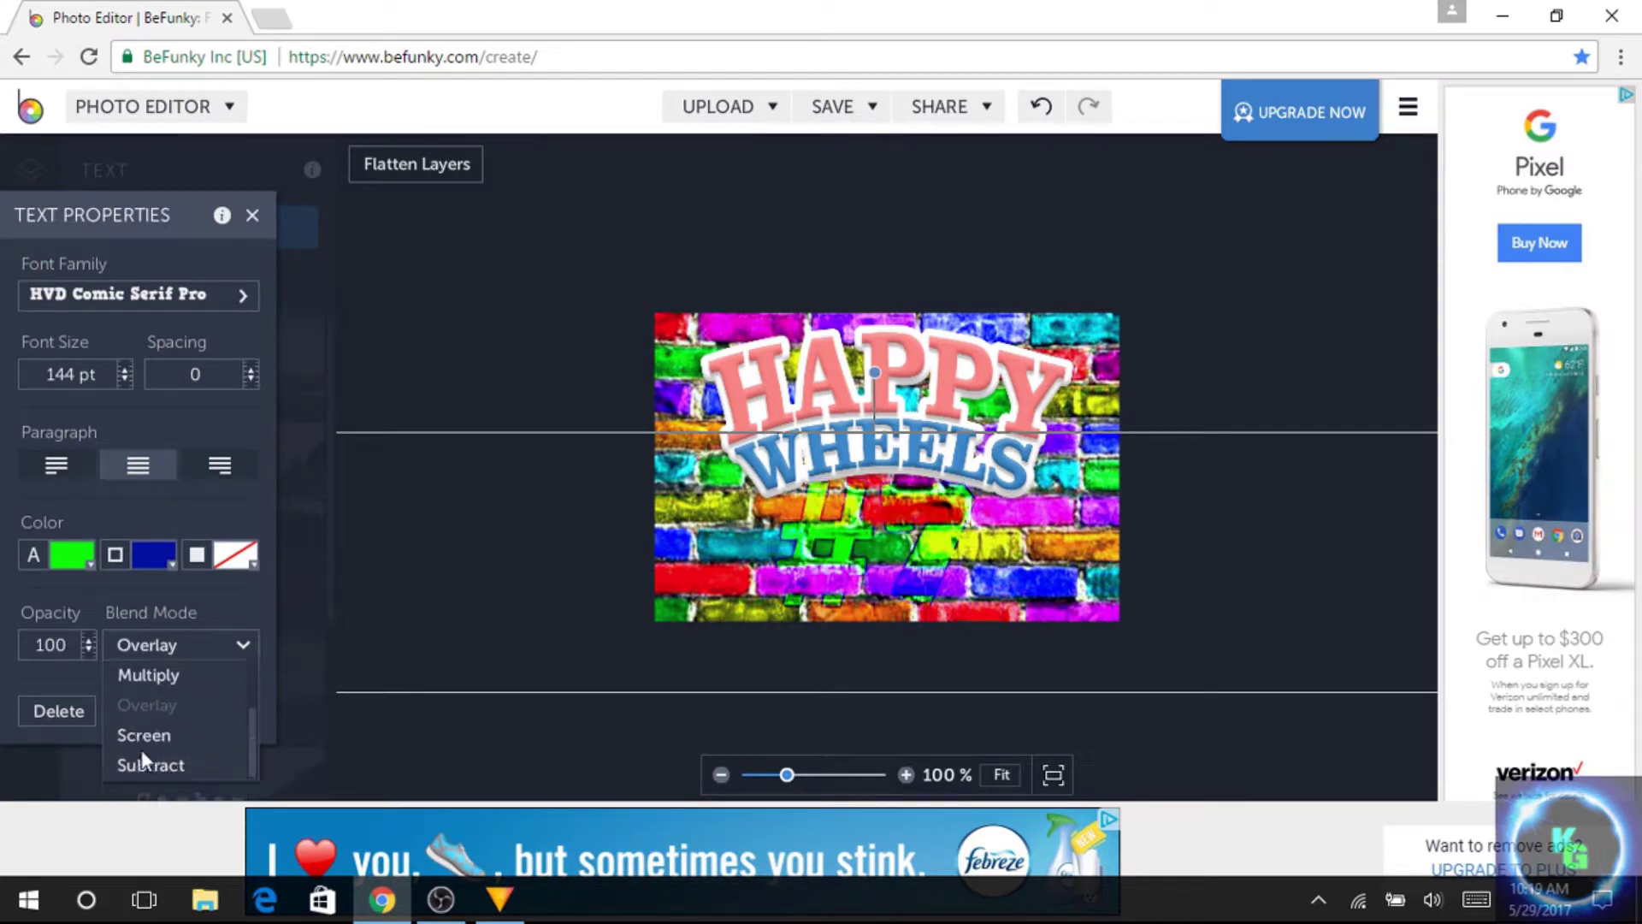
left_click(233, 645)
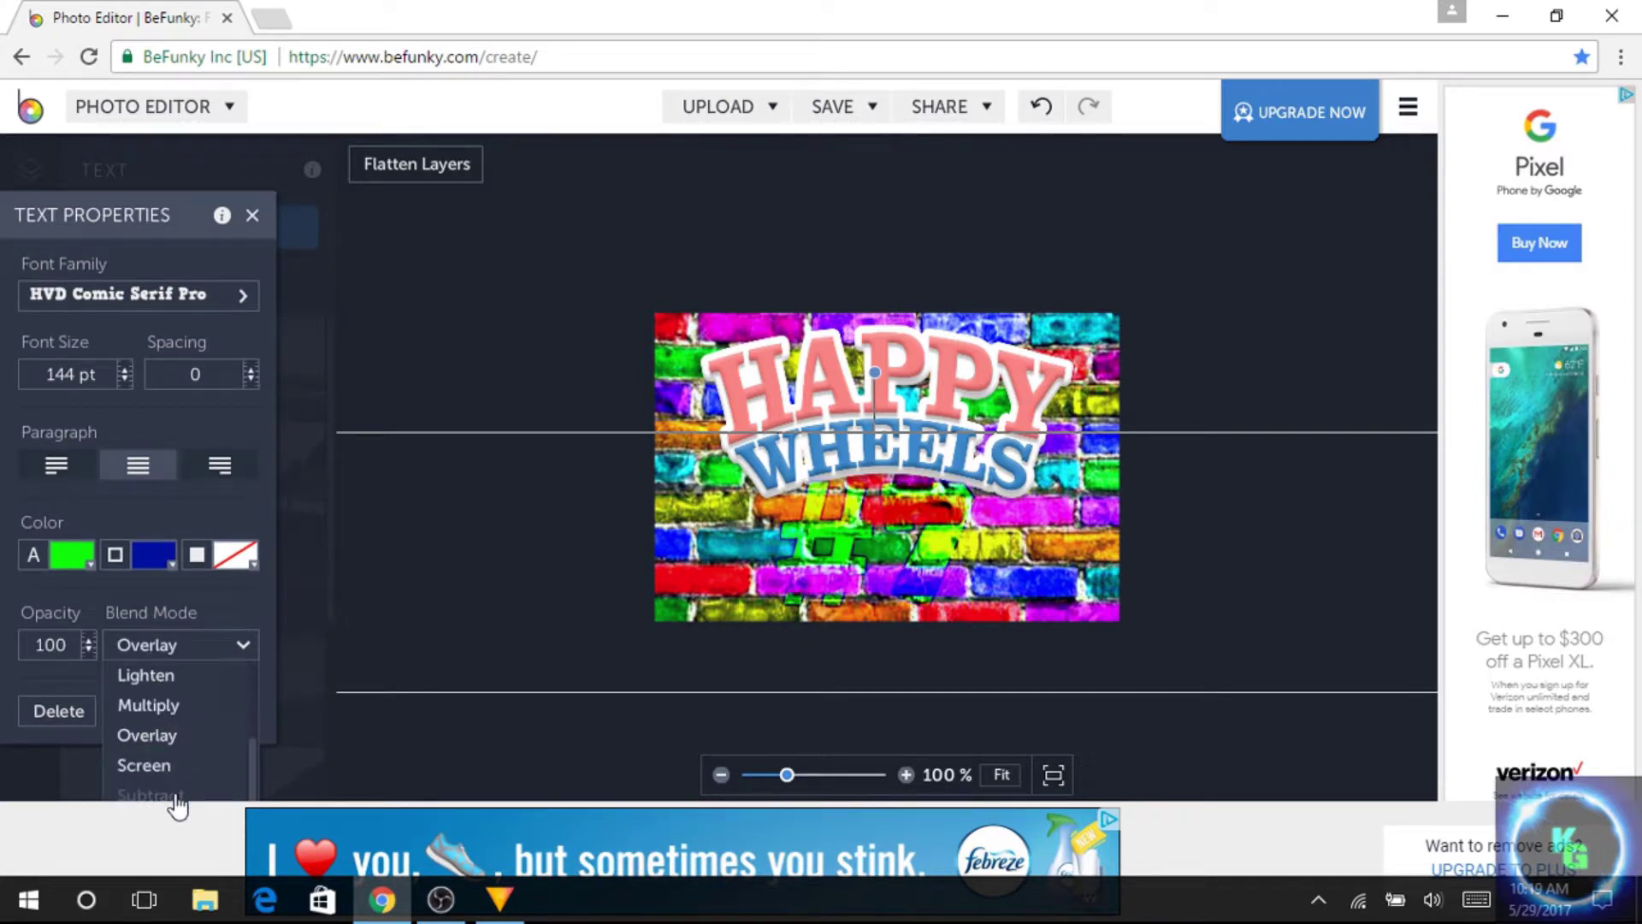
left_click(154, 795)
left_click(184, 645)
scroll(192, 718, "up", 3)
left_click(145, 666)
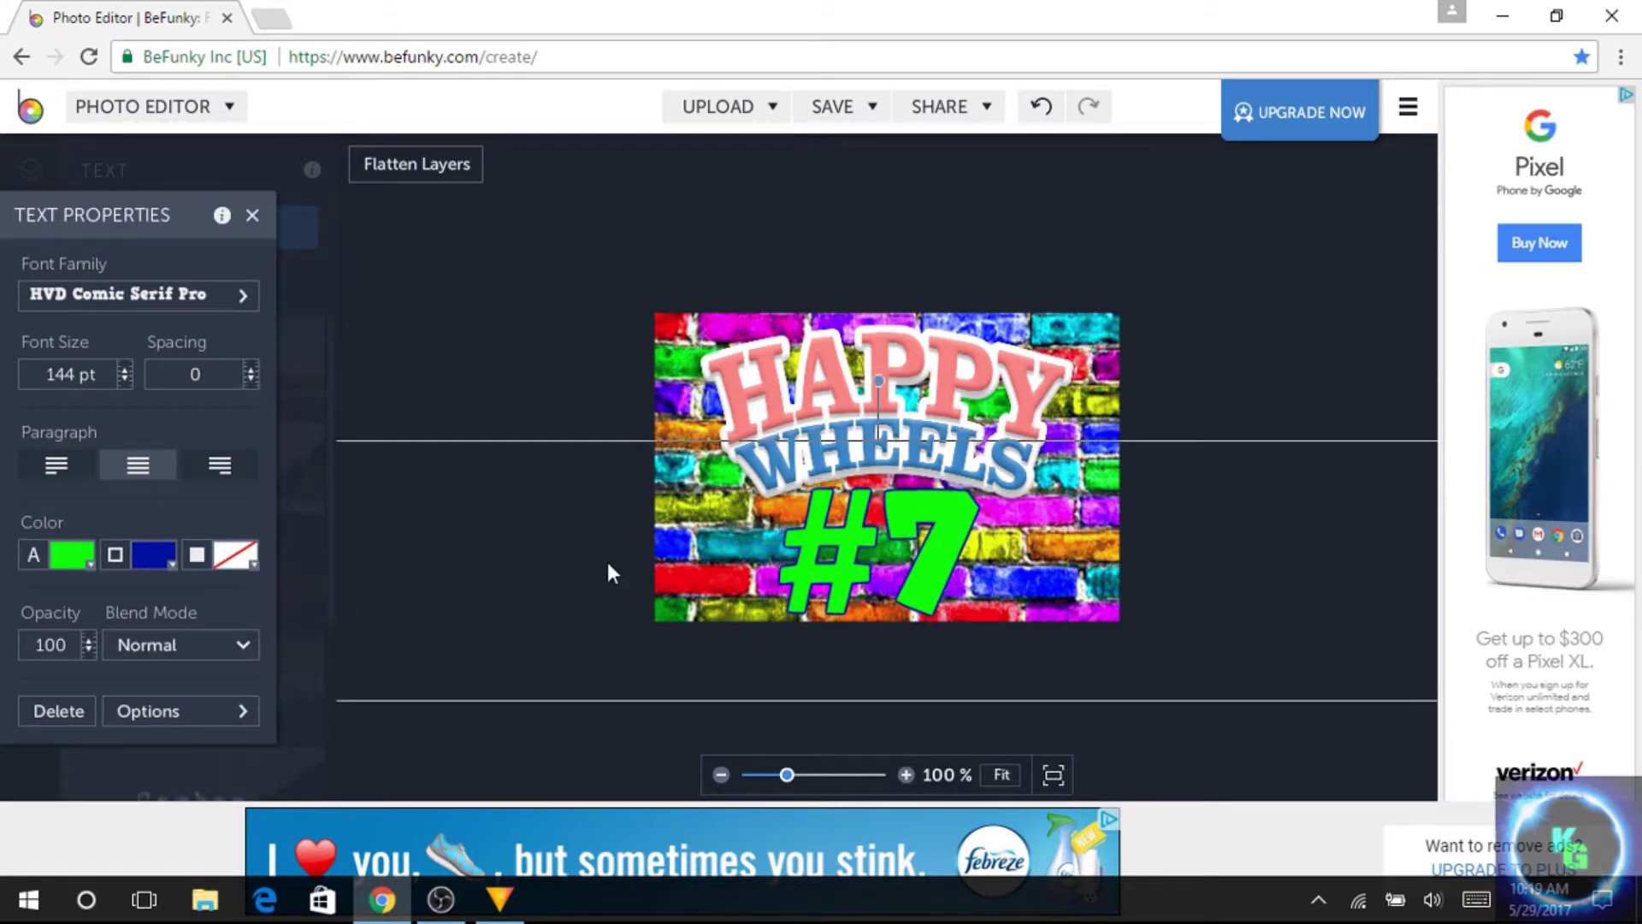
left_click(567, 560)
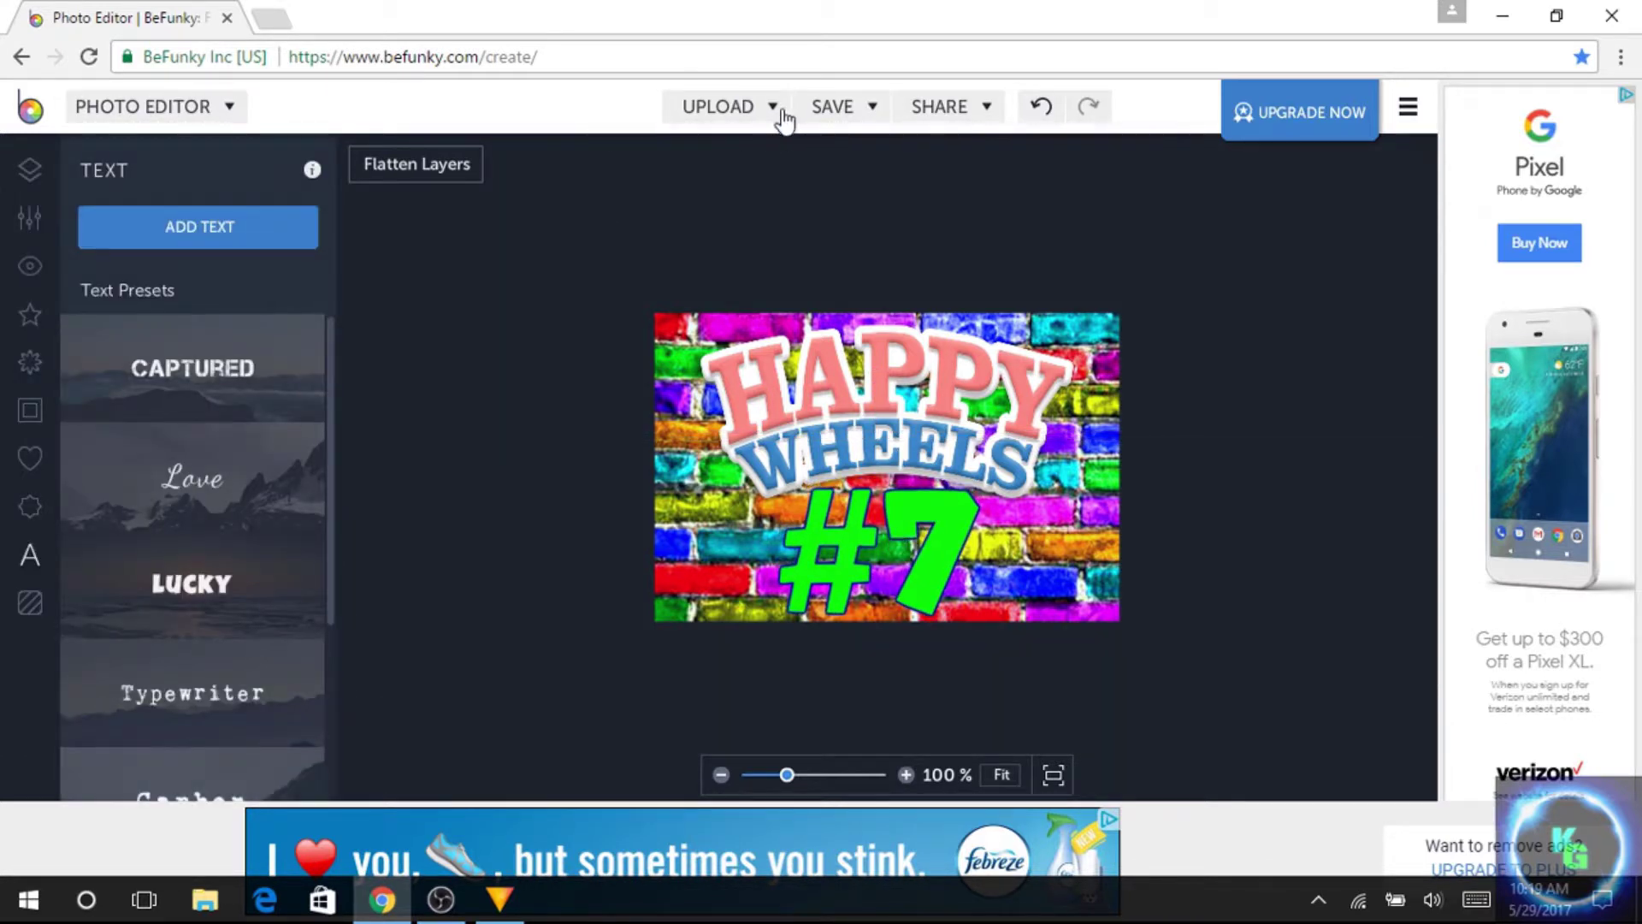
Step: Save the thumbnail to the computer as a JPG at quality 90, replacing r4 in the KG pictures folder, and leave the photo editor
left_click(833, 109)
left_click(848, 150)
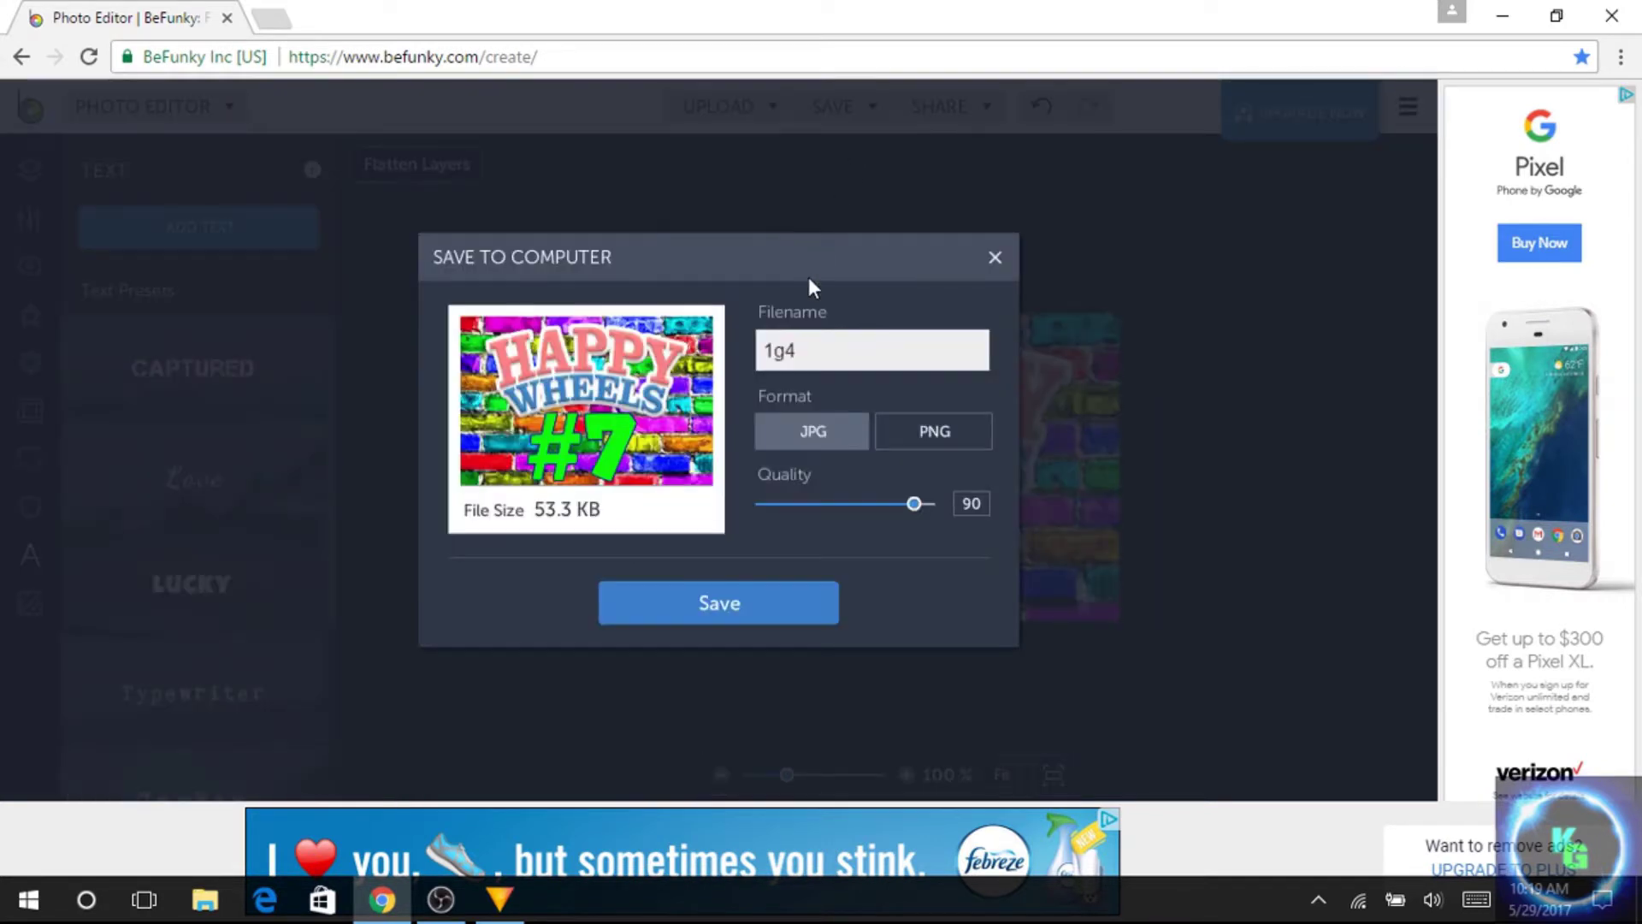
left_click(741, 601)
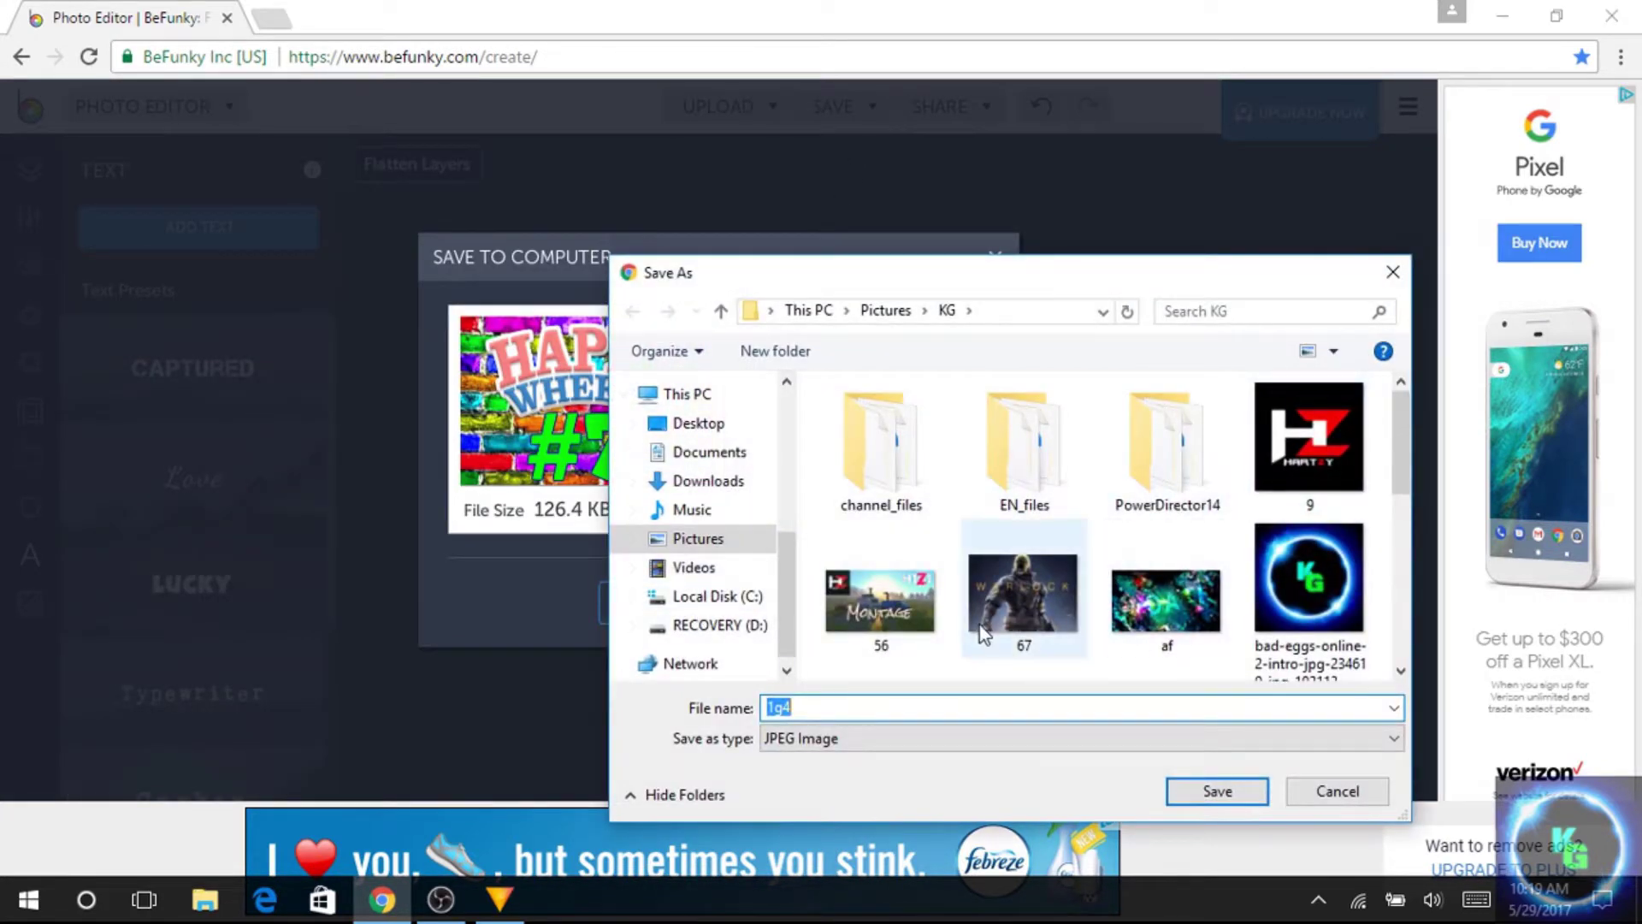
scroll(1256, 532, "down", 3)
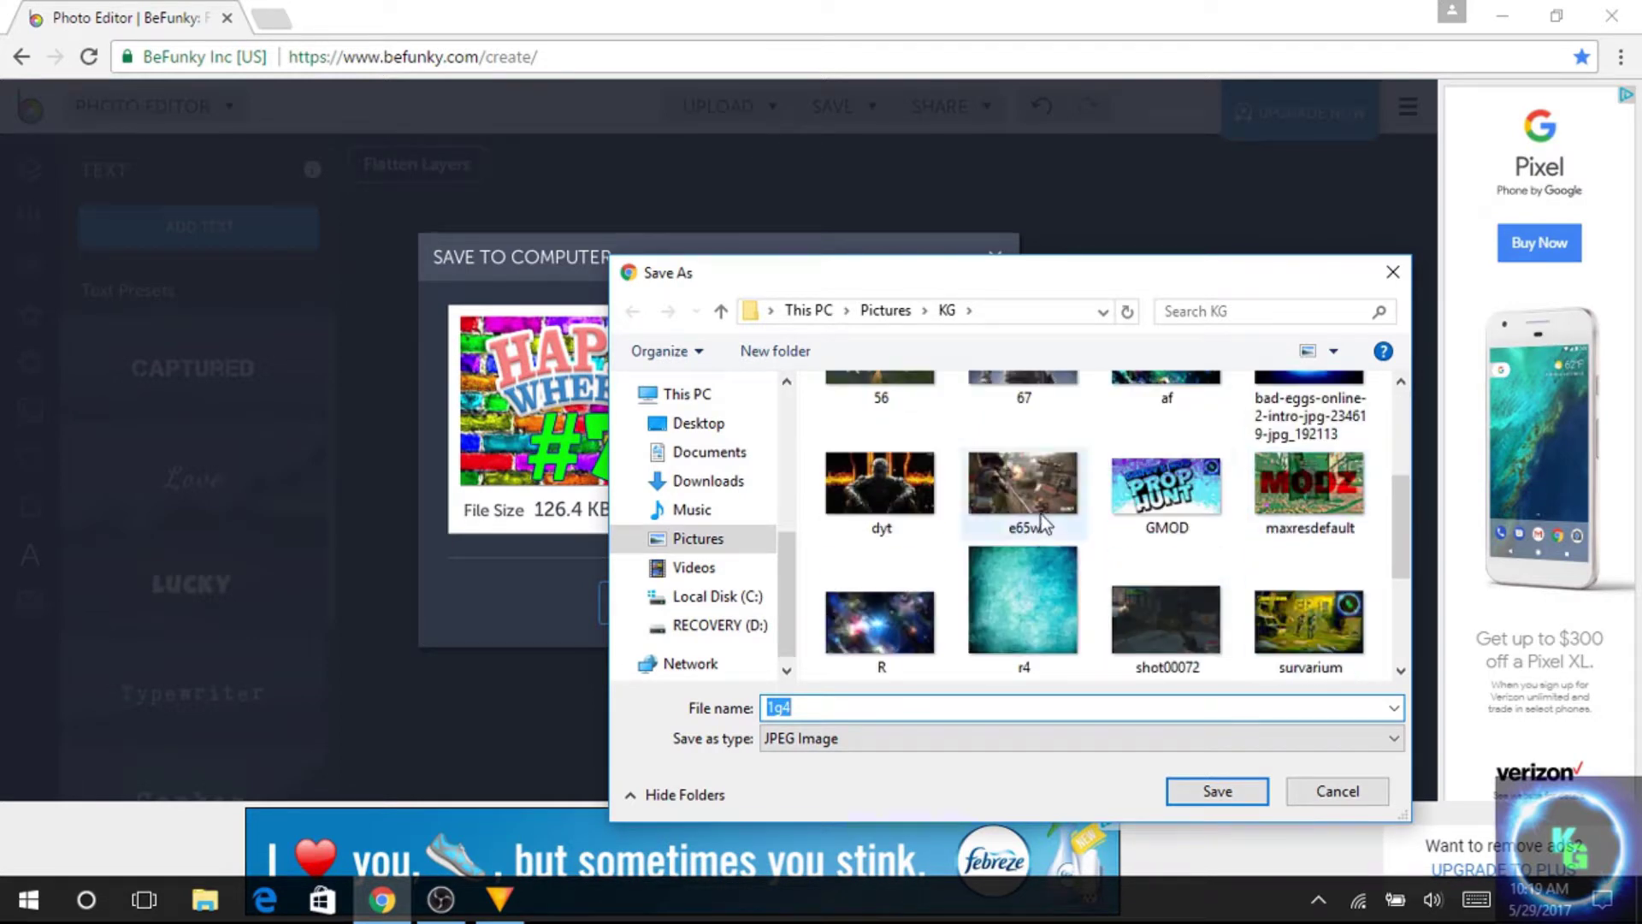
left_click(1034, 562)
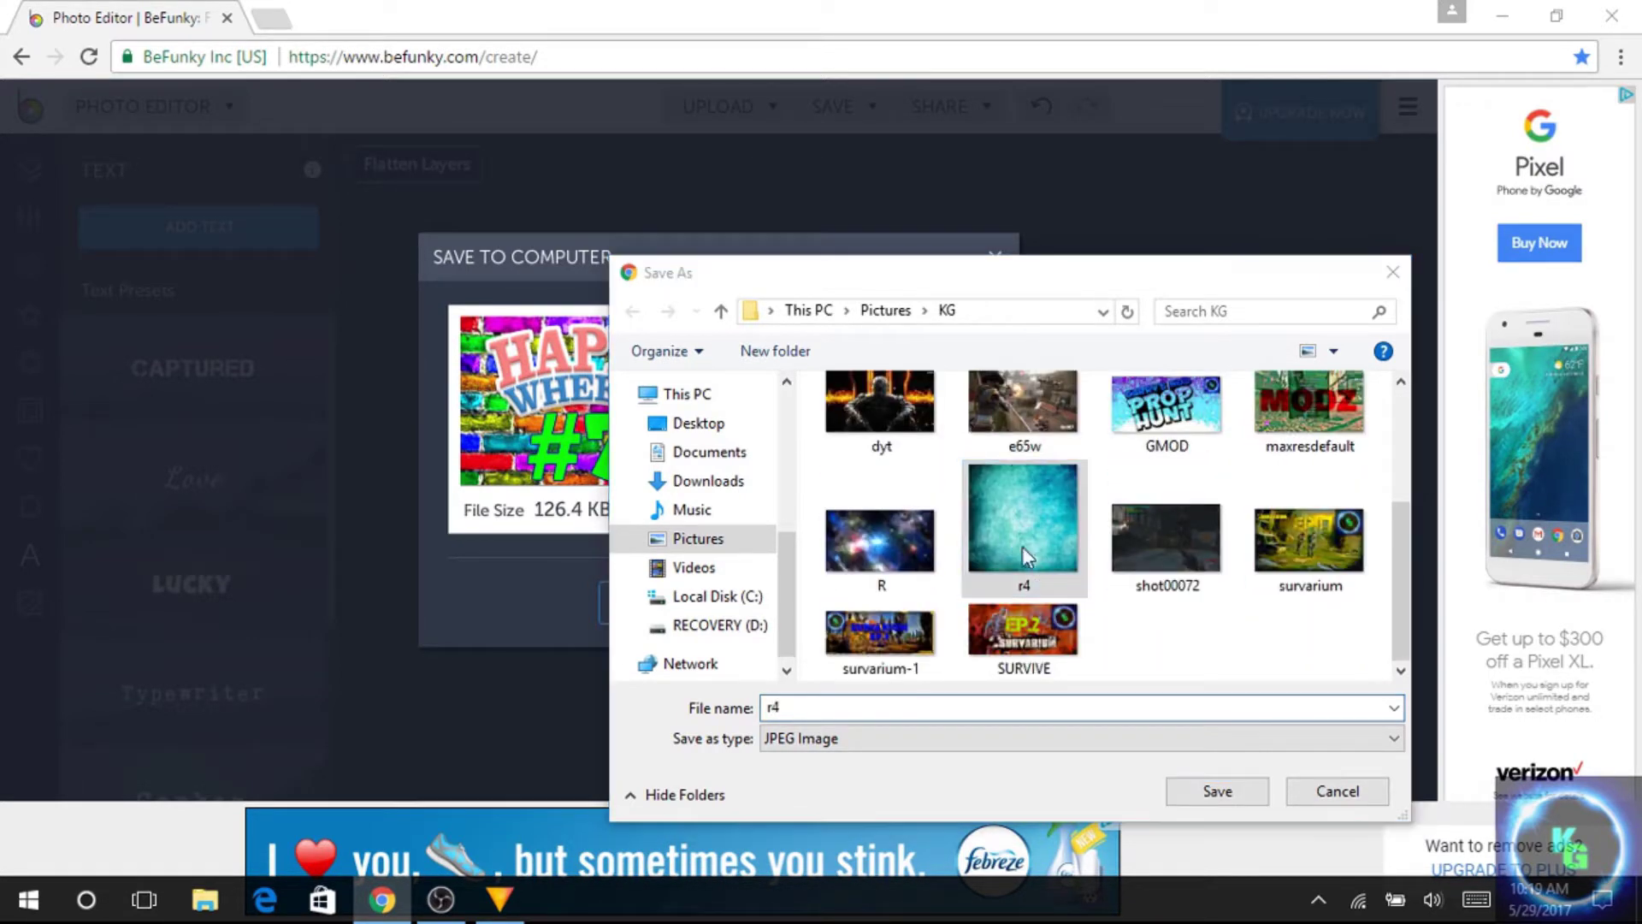
double_click(1023, 547)
left_click(887, 480)
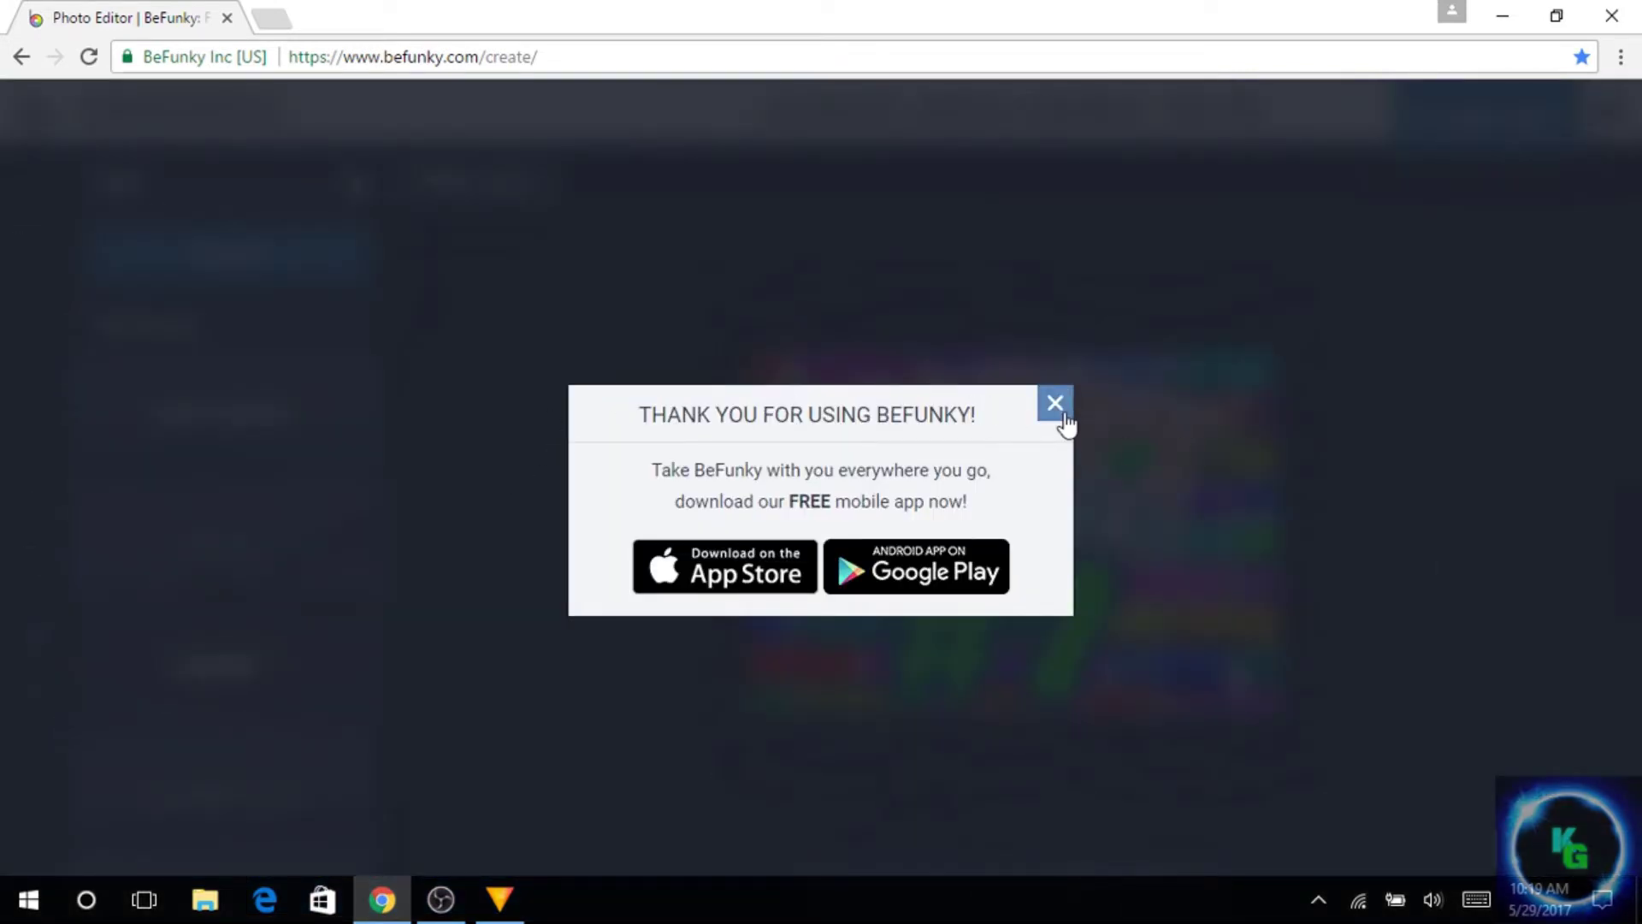
left_click(1055, 403)
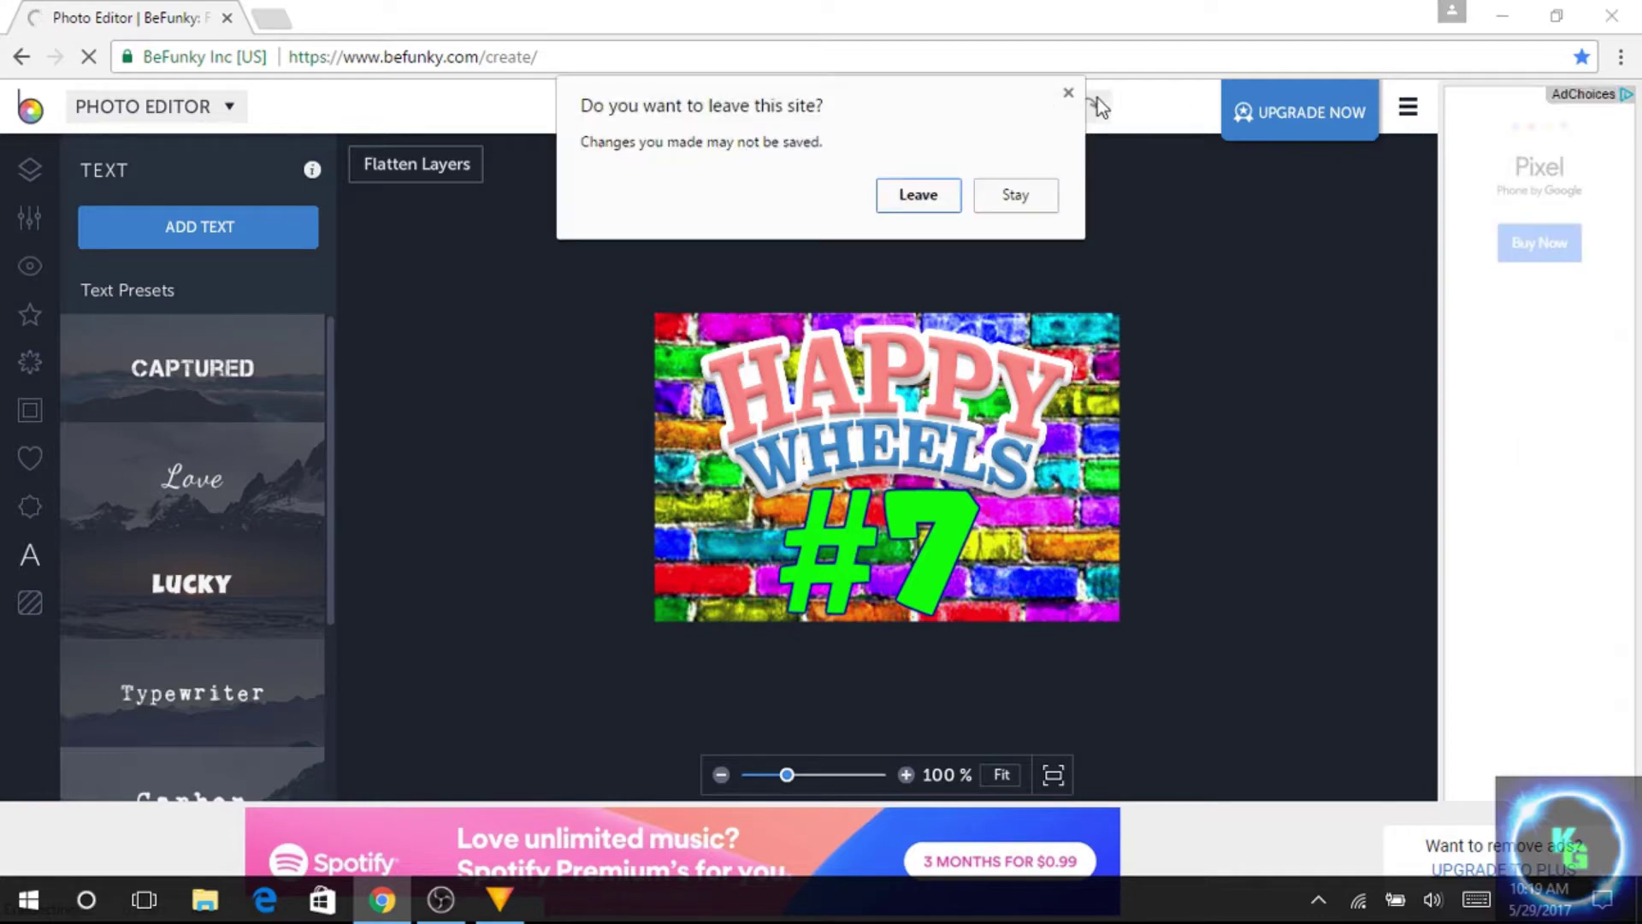
left_click(939, 199)
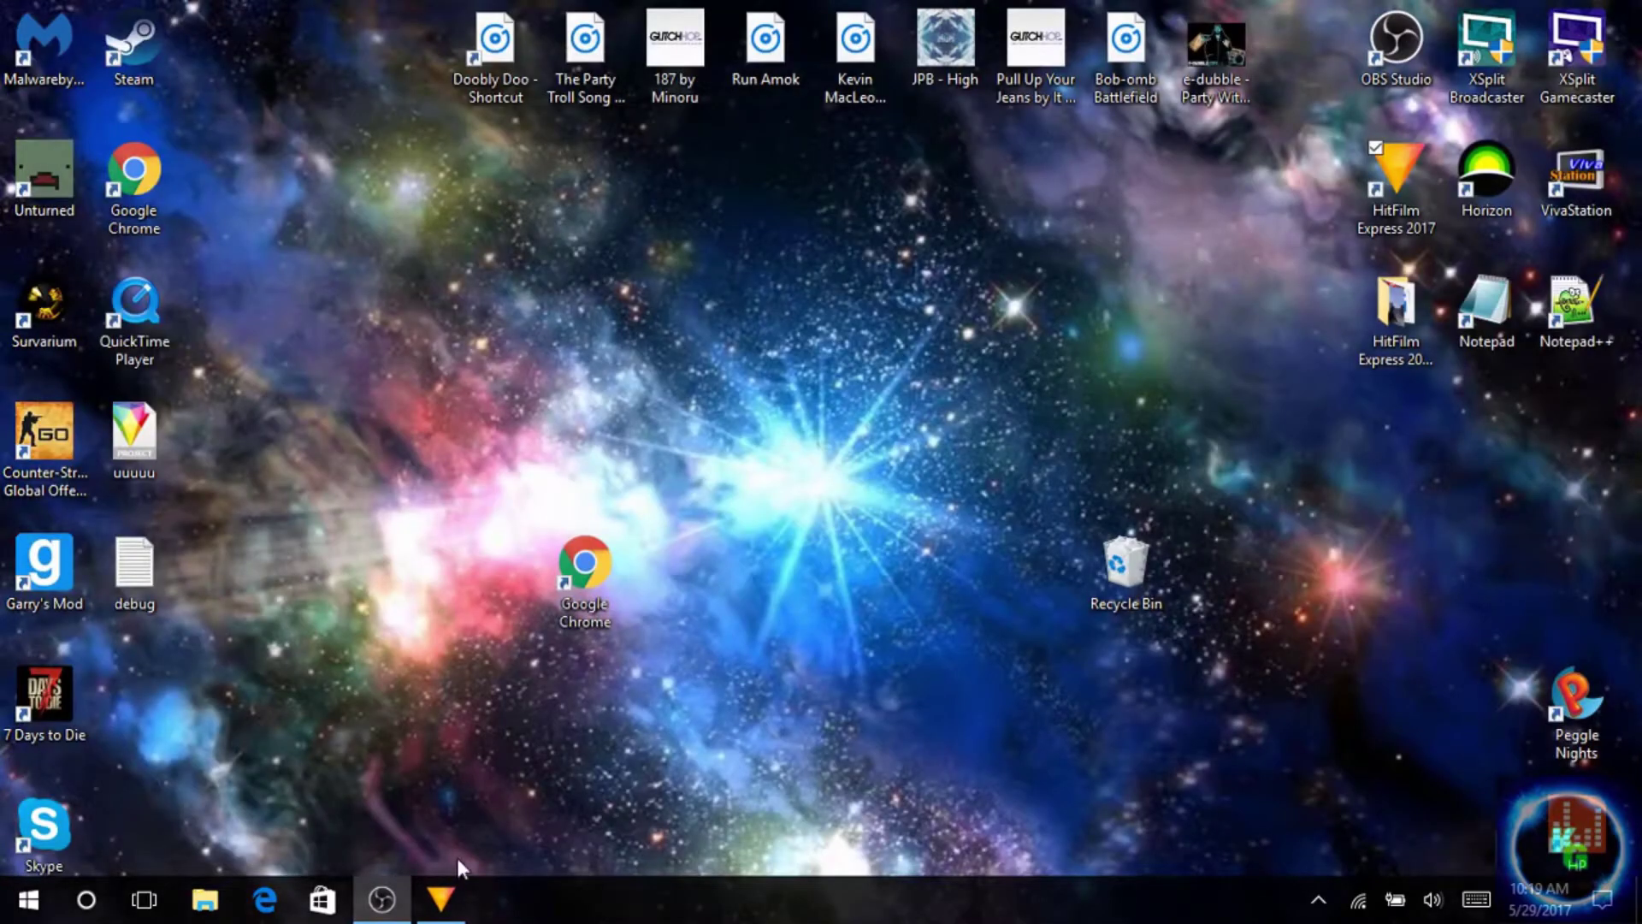
Step: Close HitFilm Express and open the exported video Editor[4] from the HitFilm Express 2017 Exports folder
left_click(440, 898)
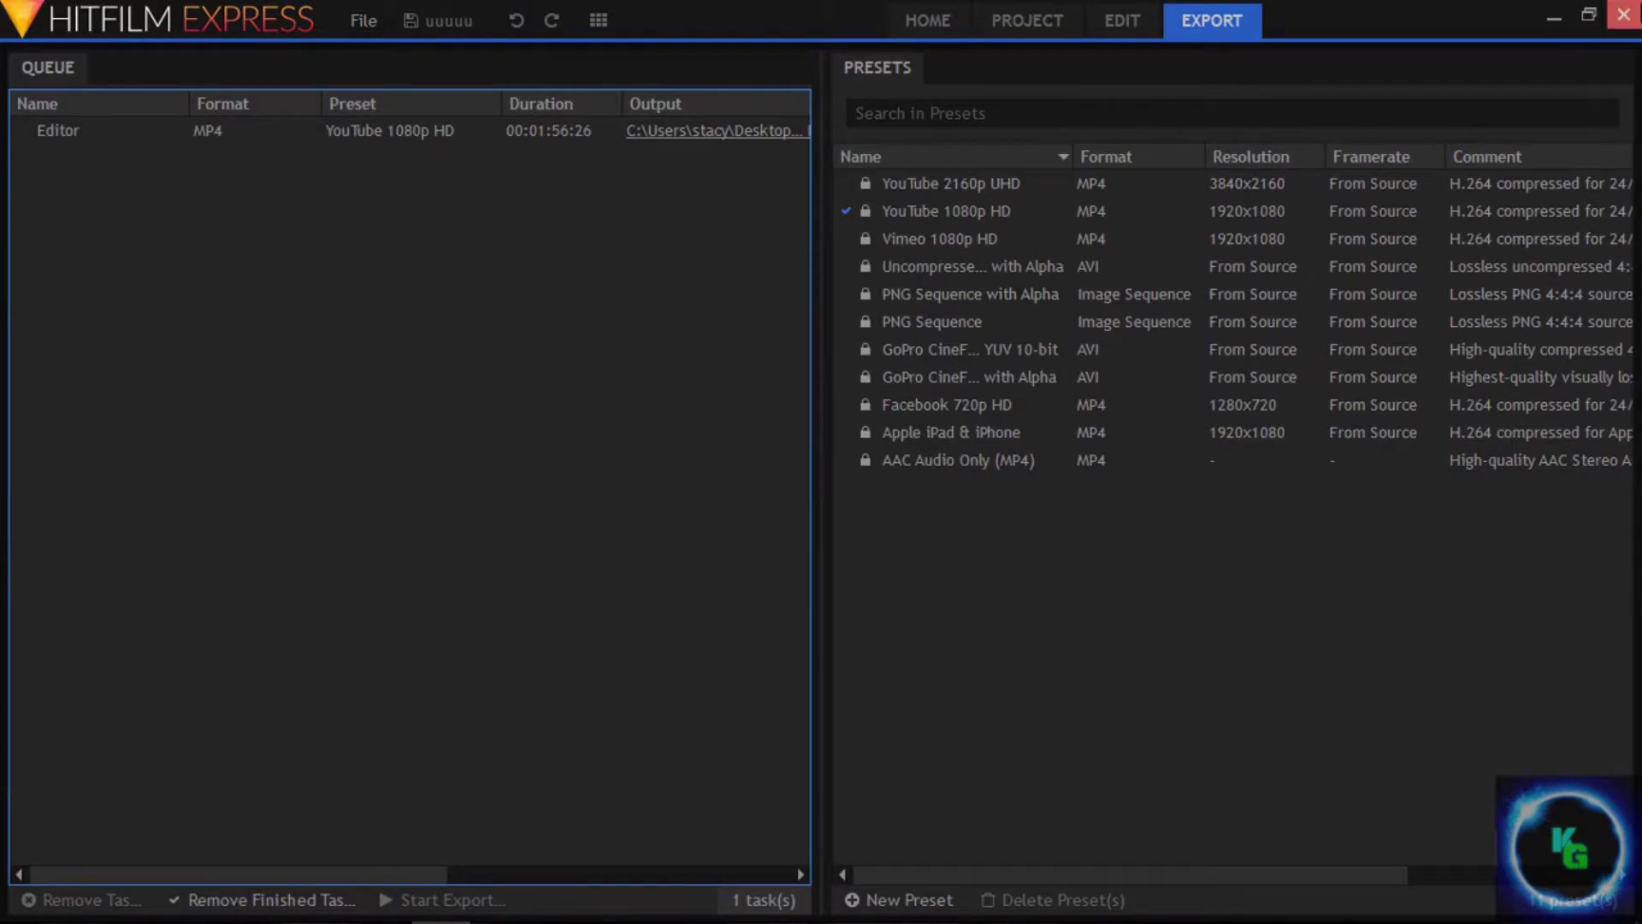
left_click(1553, 17)
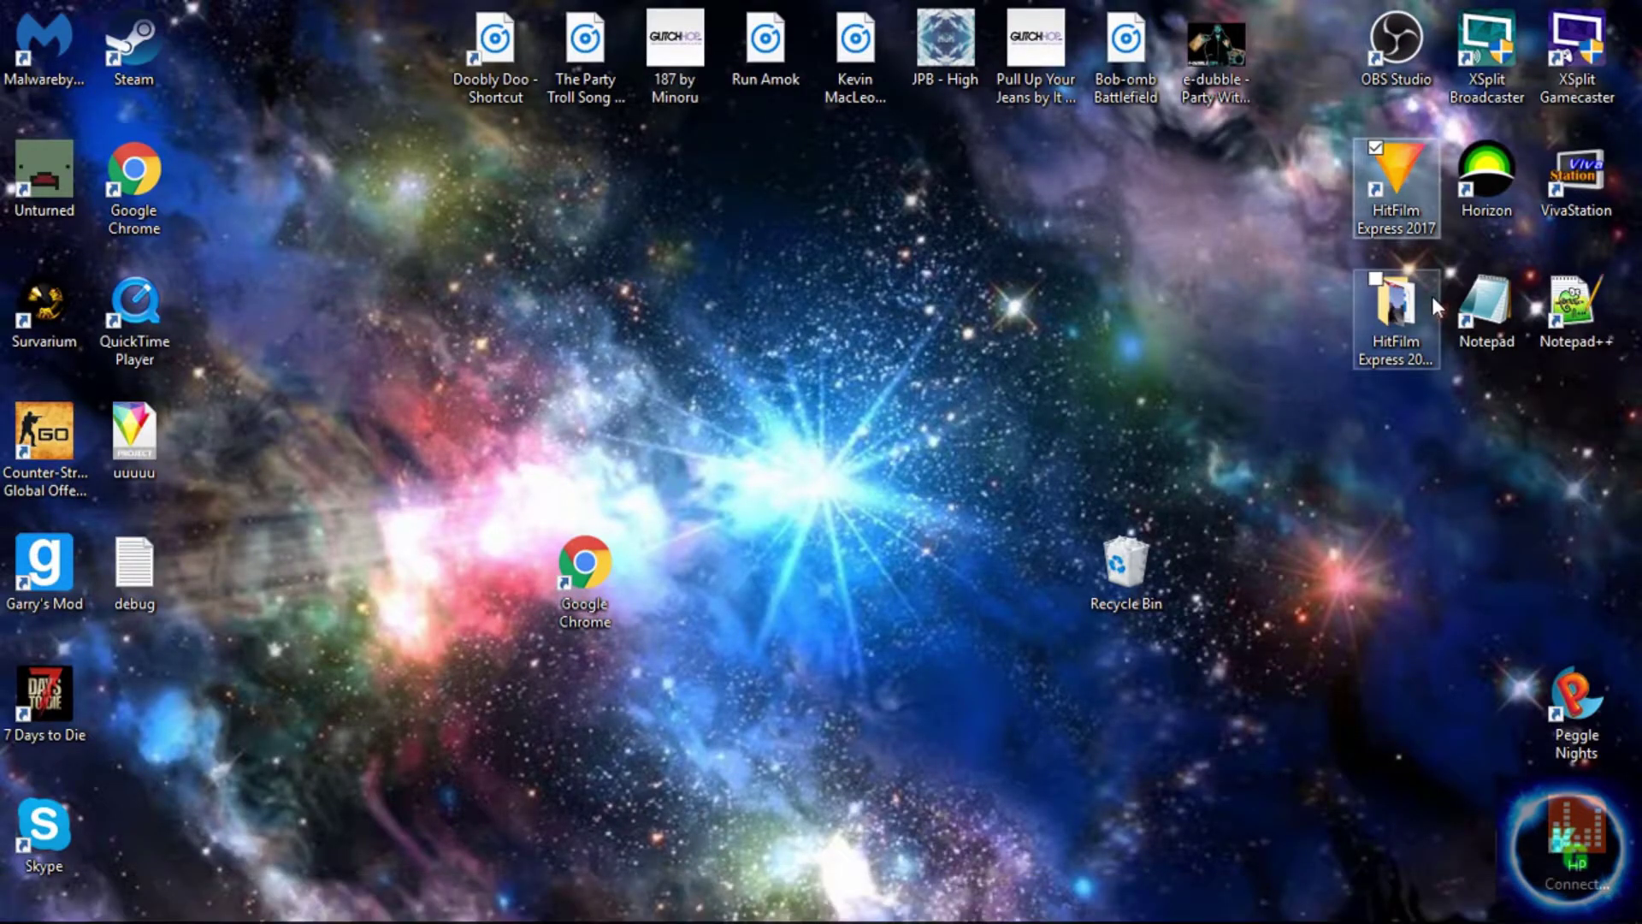
double_click(1388, 308)
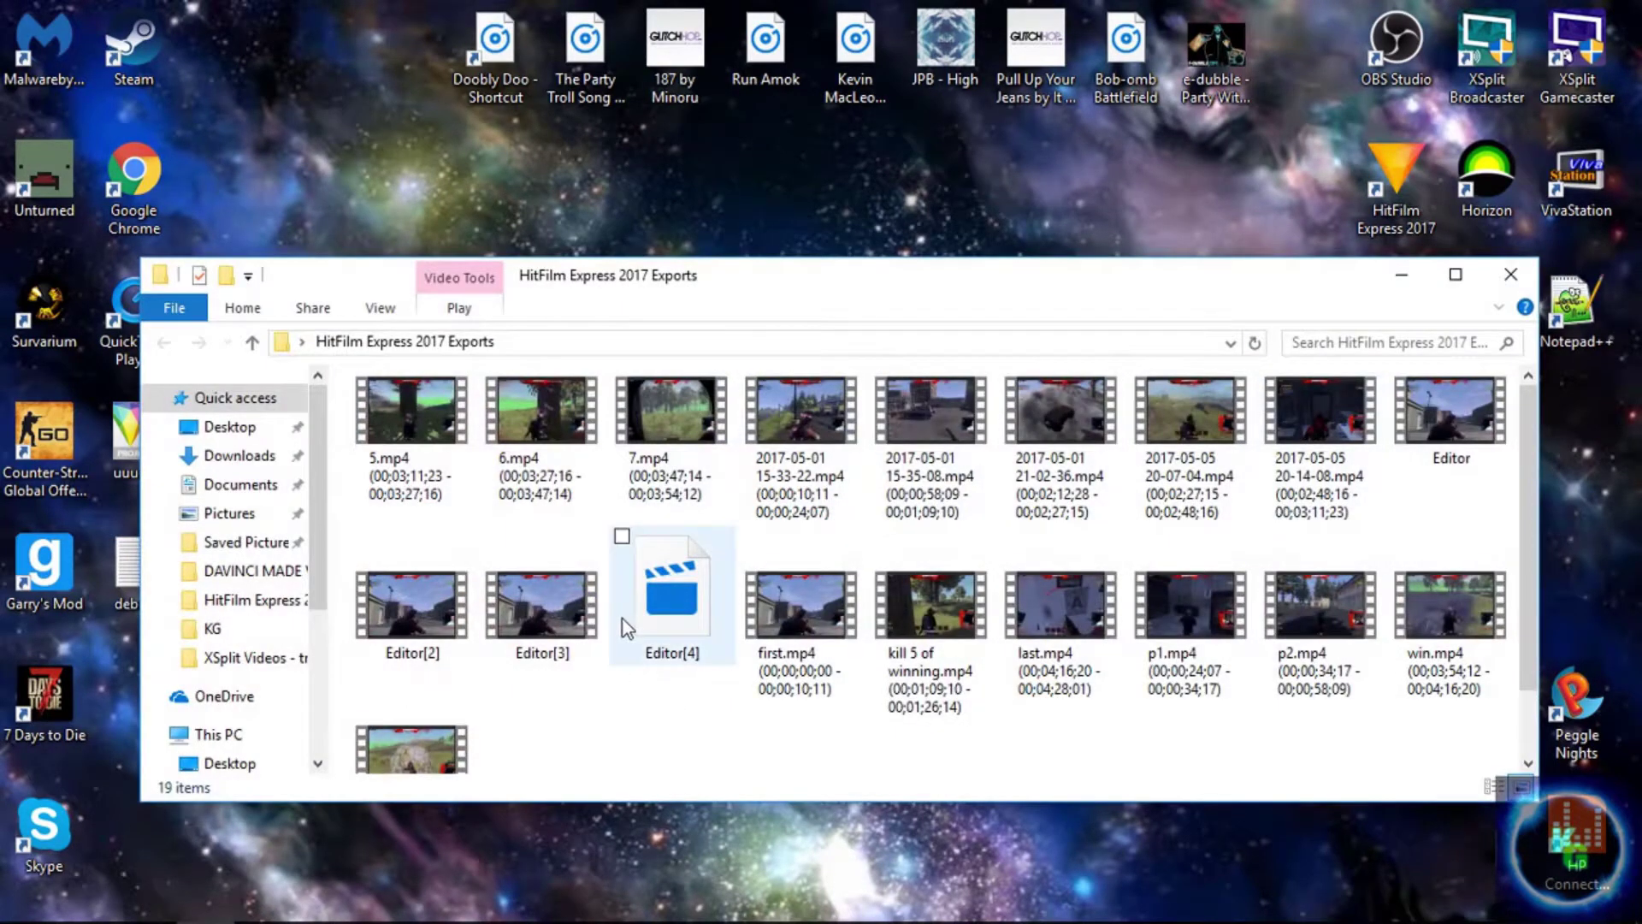
scroll(631, 616, "down", 1)
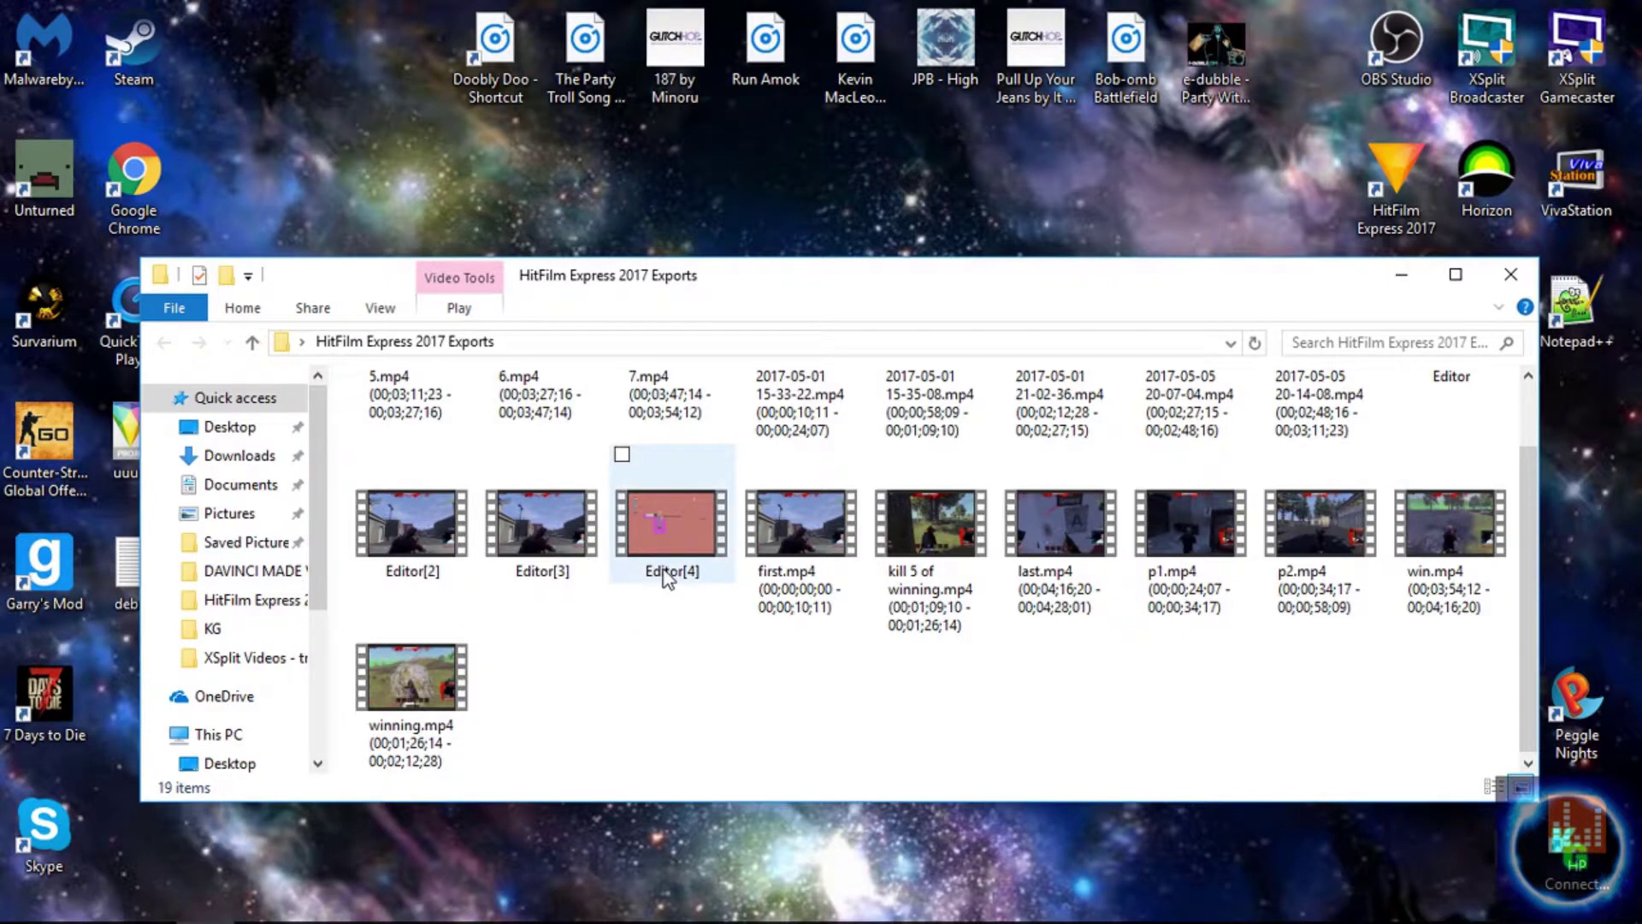
scroll(664, 601, "up", 1)
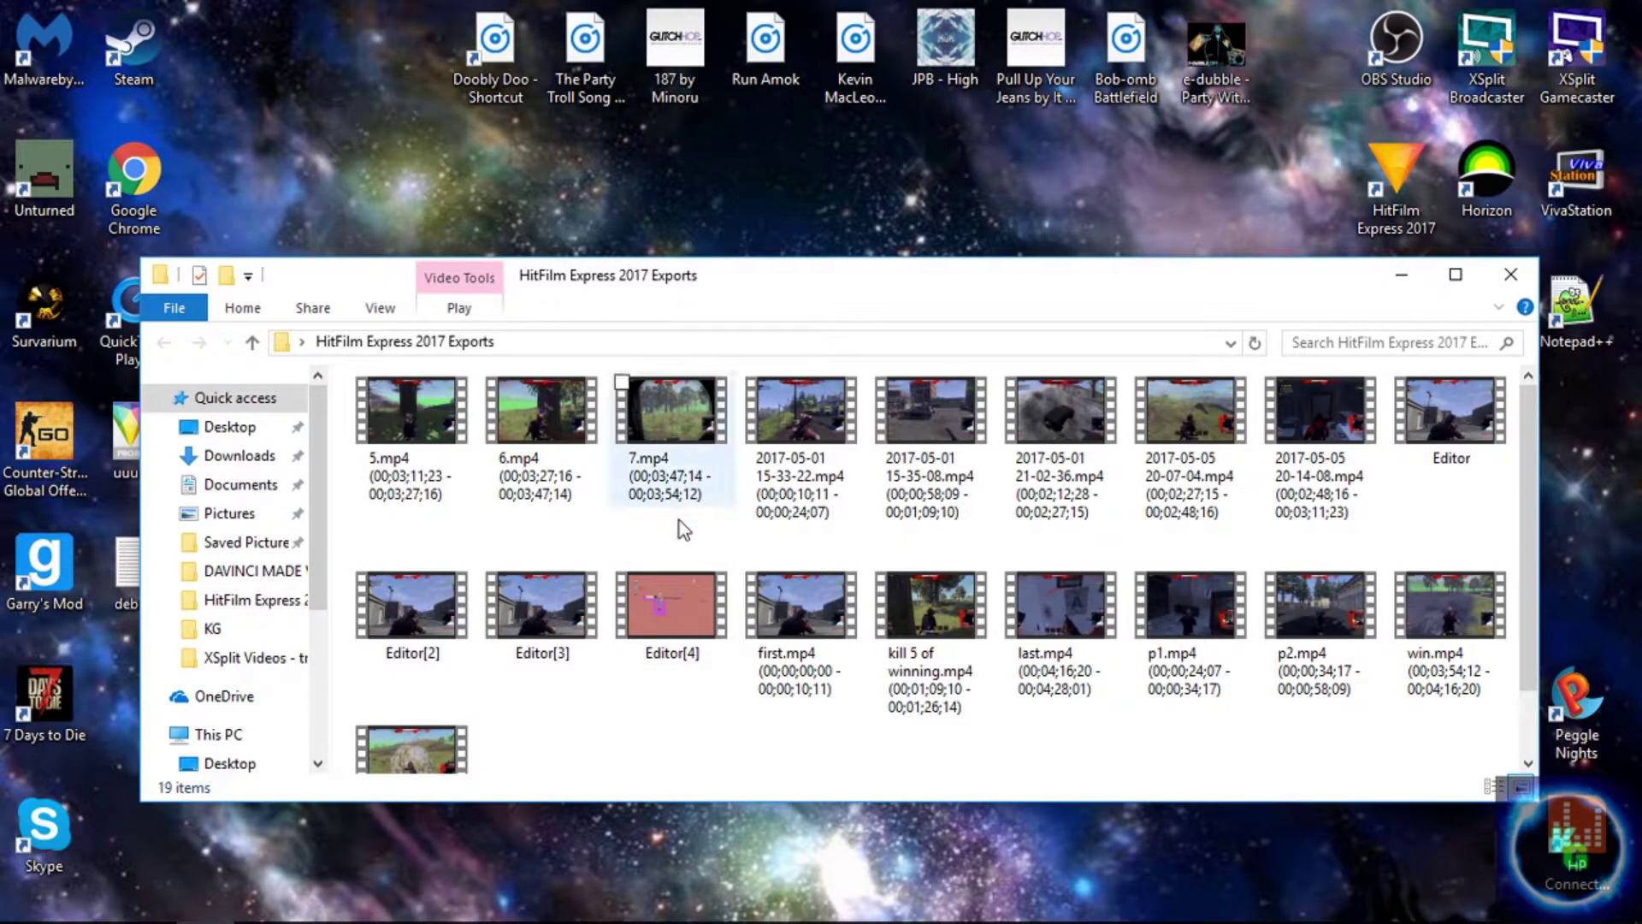
double_click(675, 625)
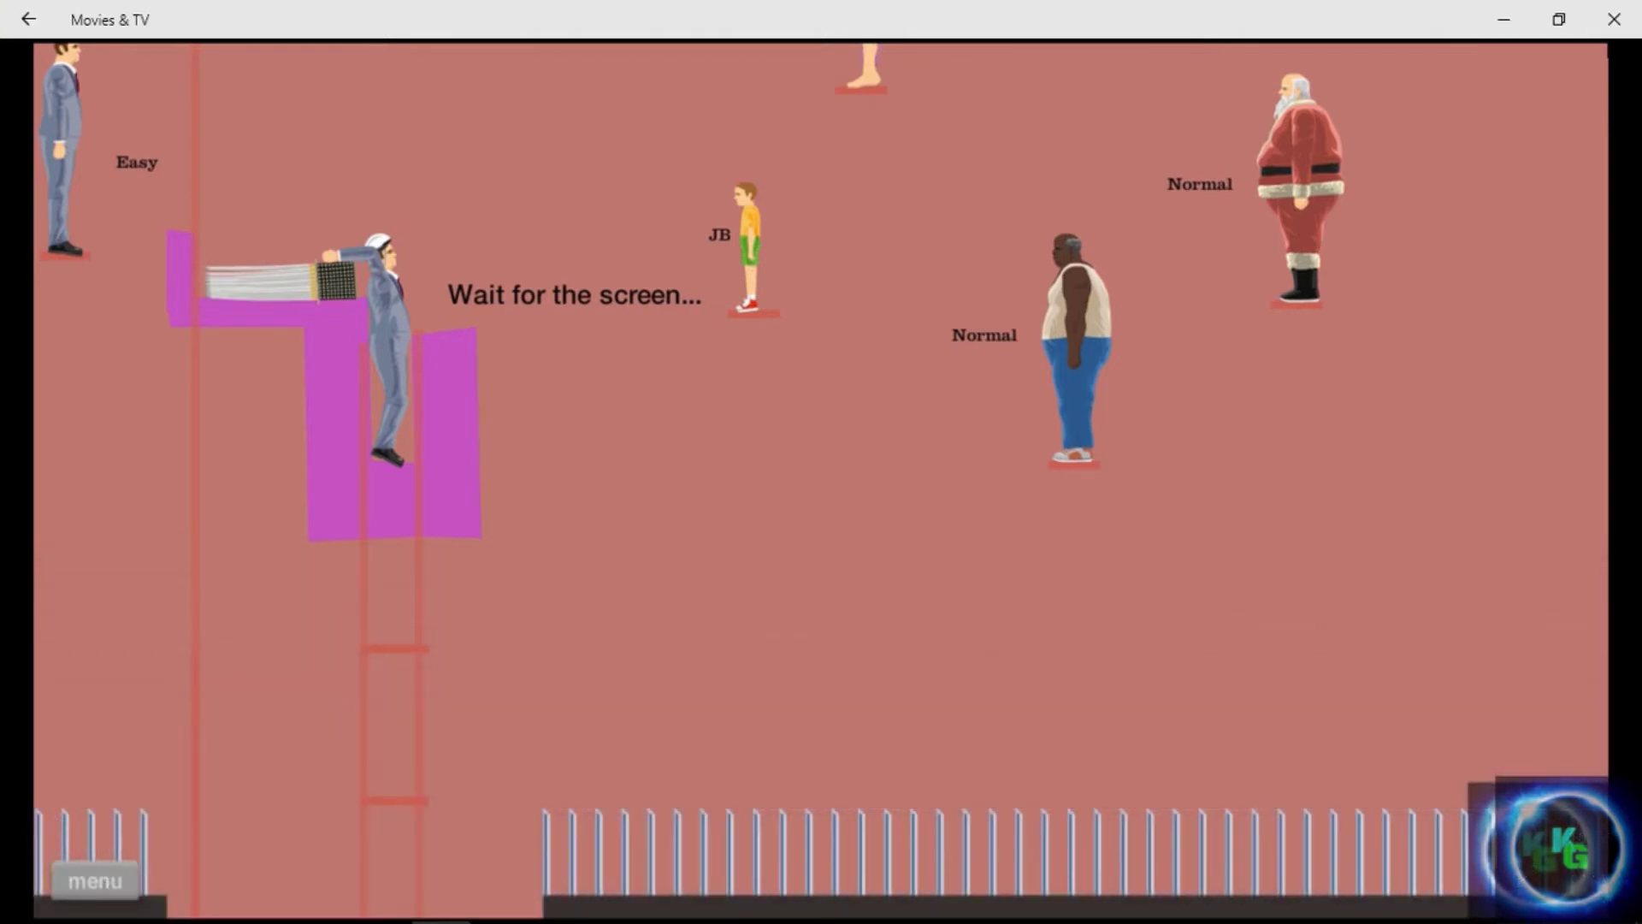
Step: Play the exported Editor[4] video through to its end, view it full screen, and close the player
left_click(845, 905)
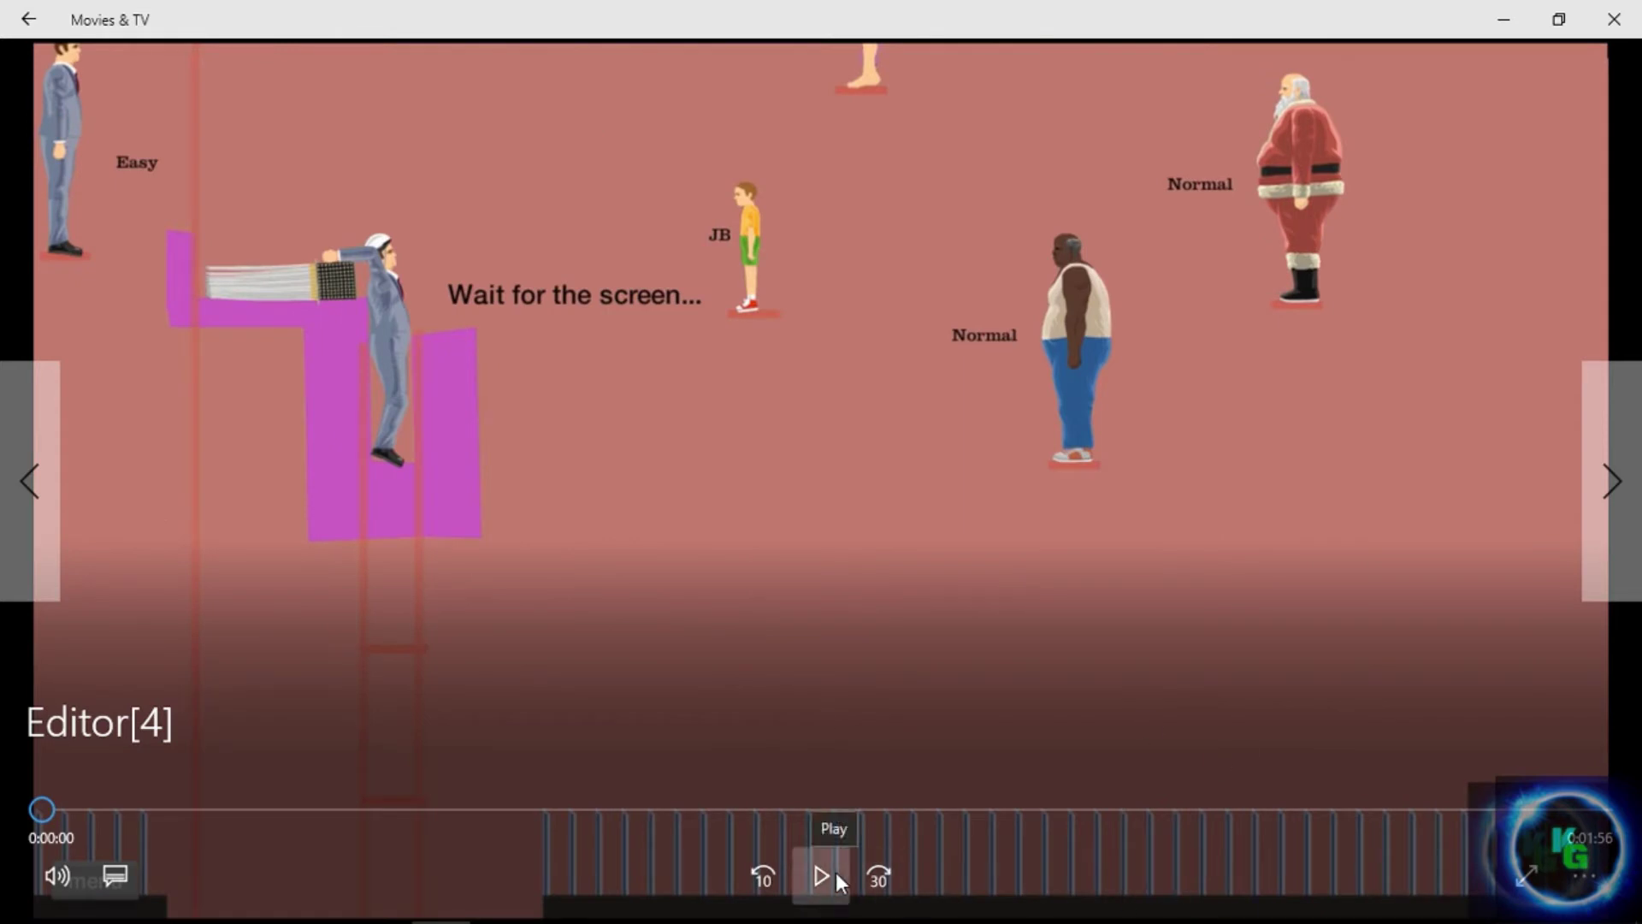
left_click(821, 874)
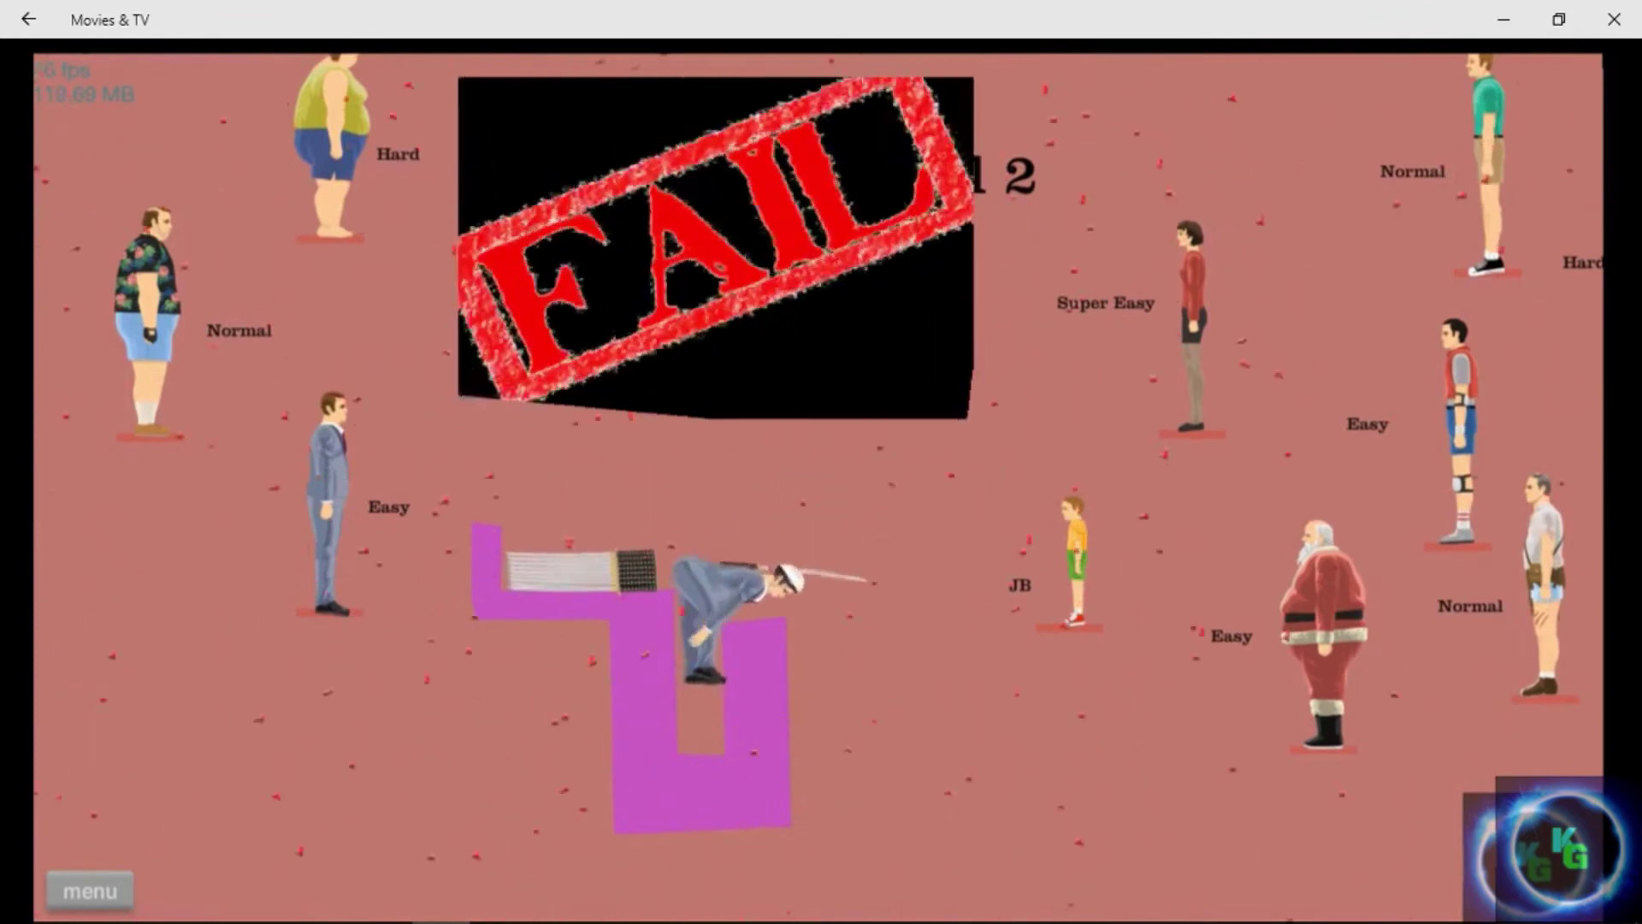
left_click(835, 870)
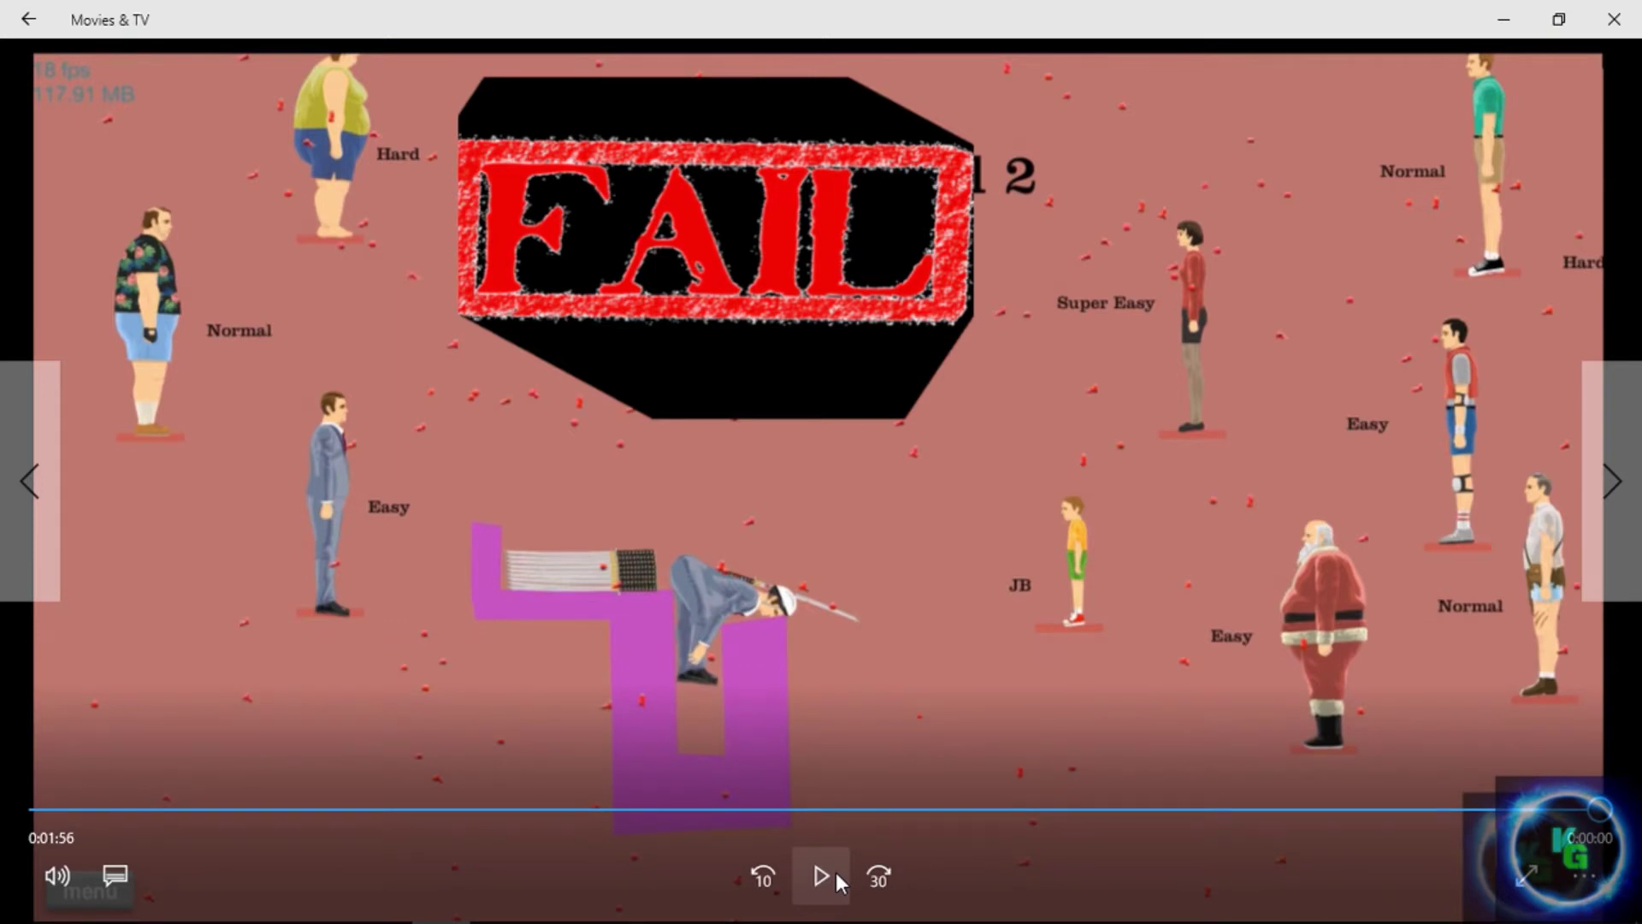
left_click(1526, 874)
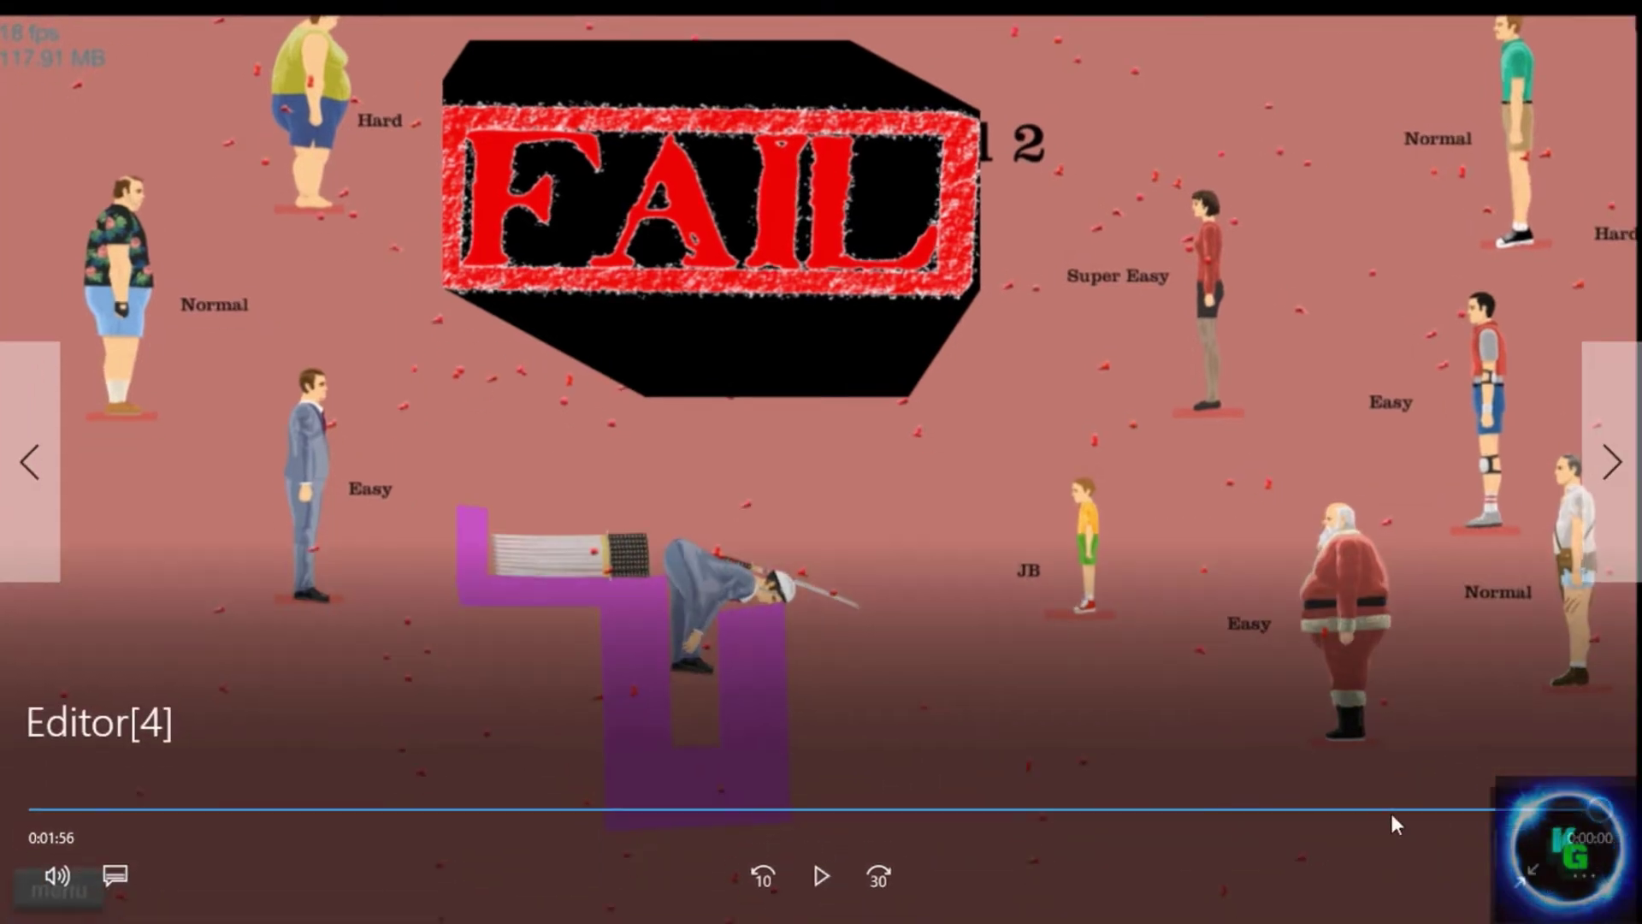
left_click(1515, 874)
left_click(1614, 21)
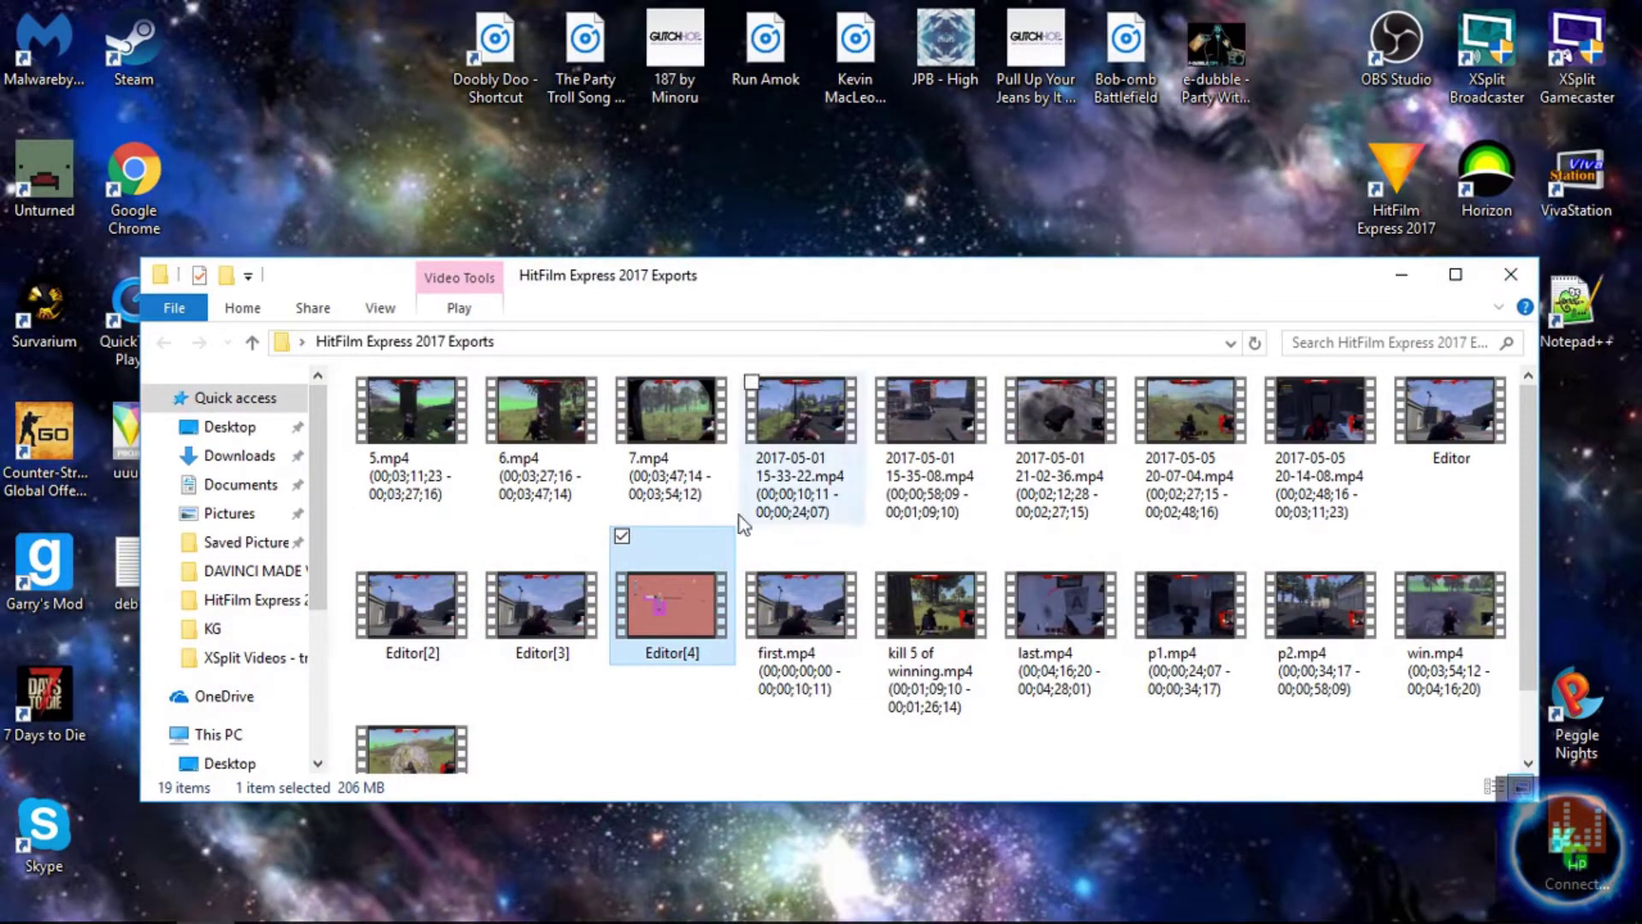
Step: Switch to YouTube in Chrome and open the video upload page
mouse_move(244, 906)
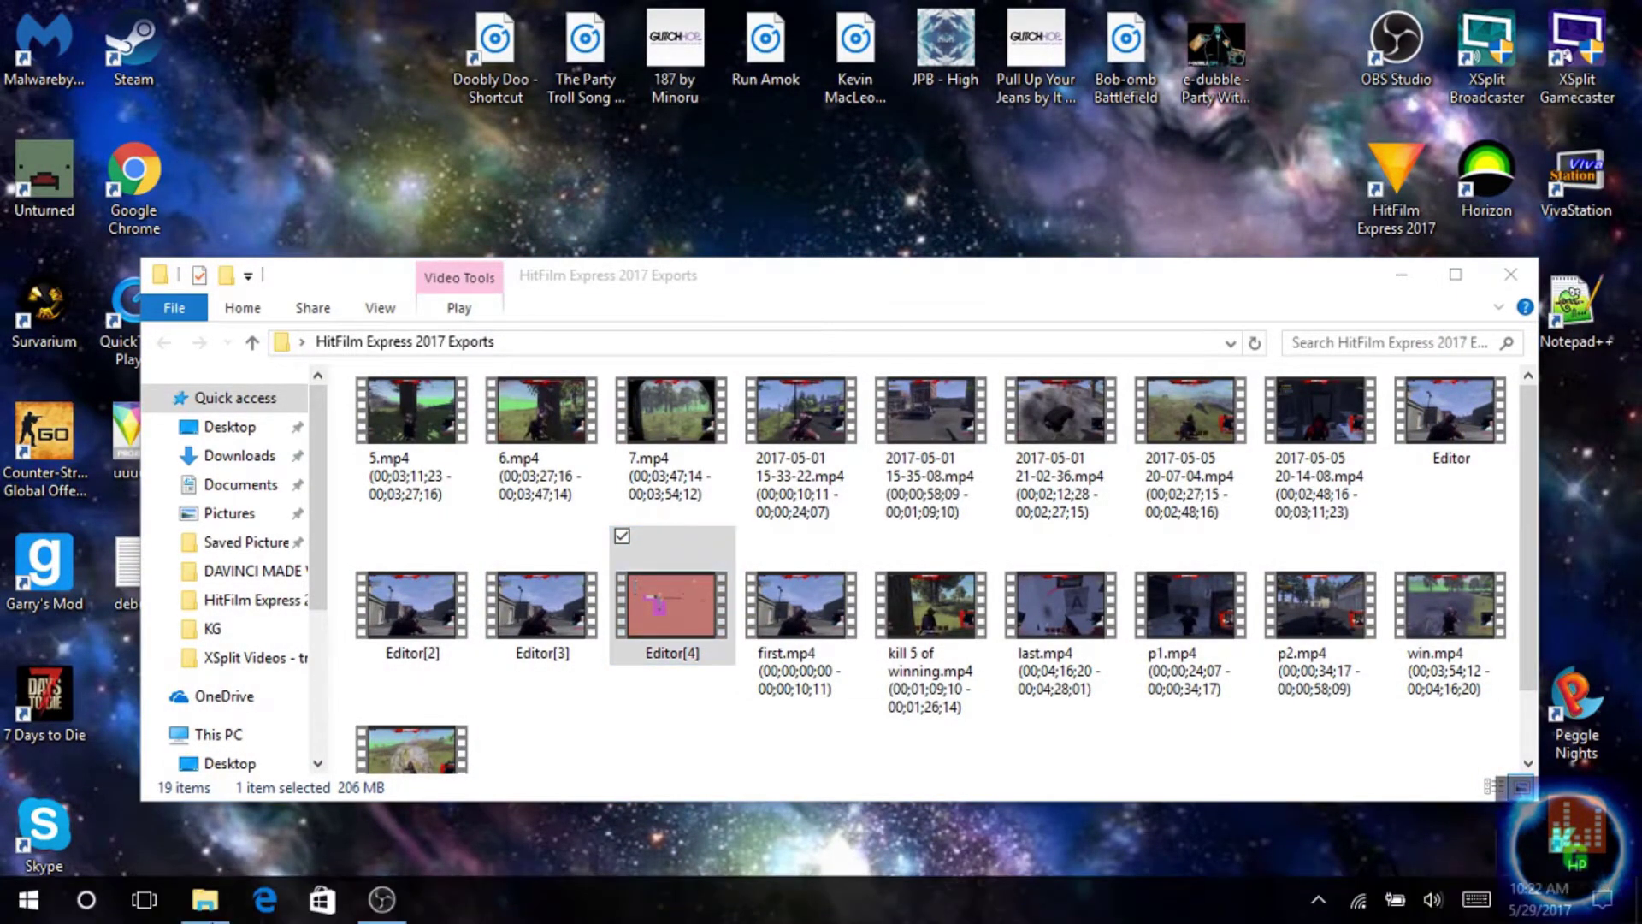
left_click(381, 899)
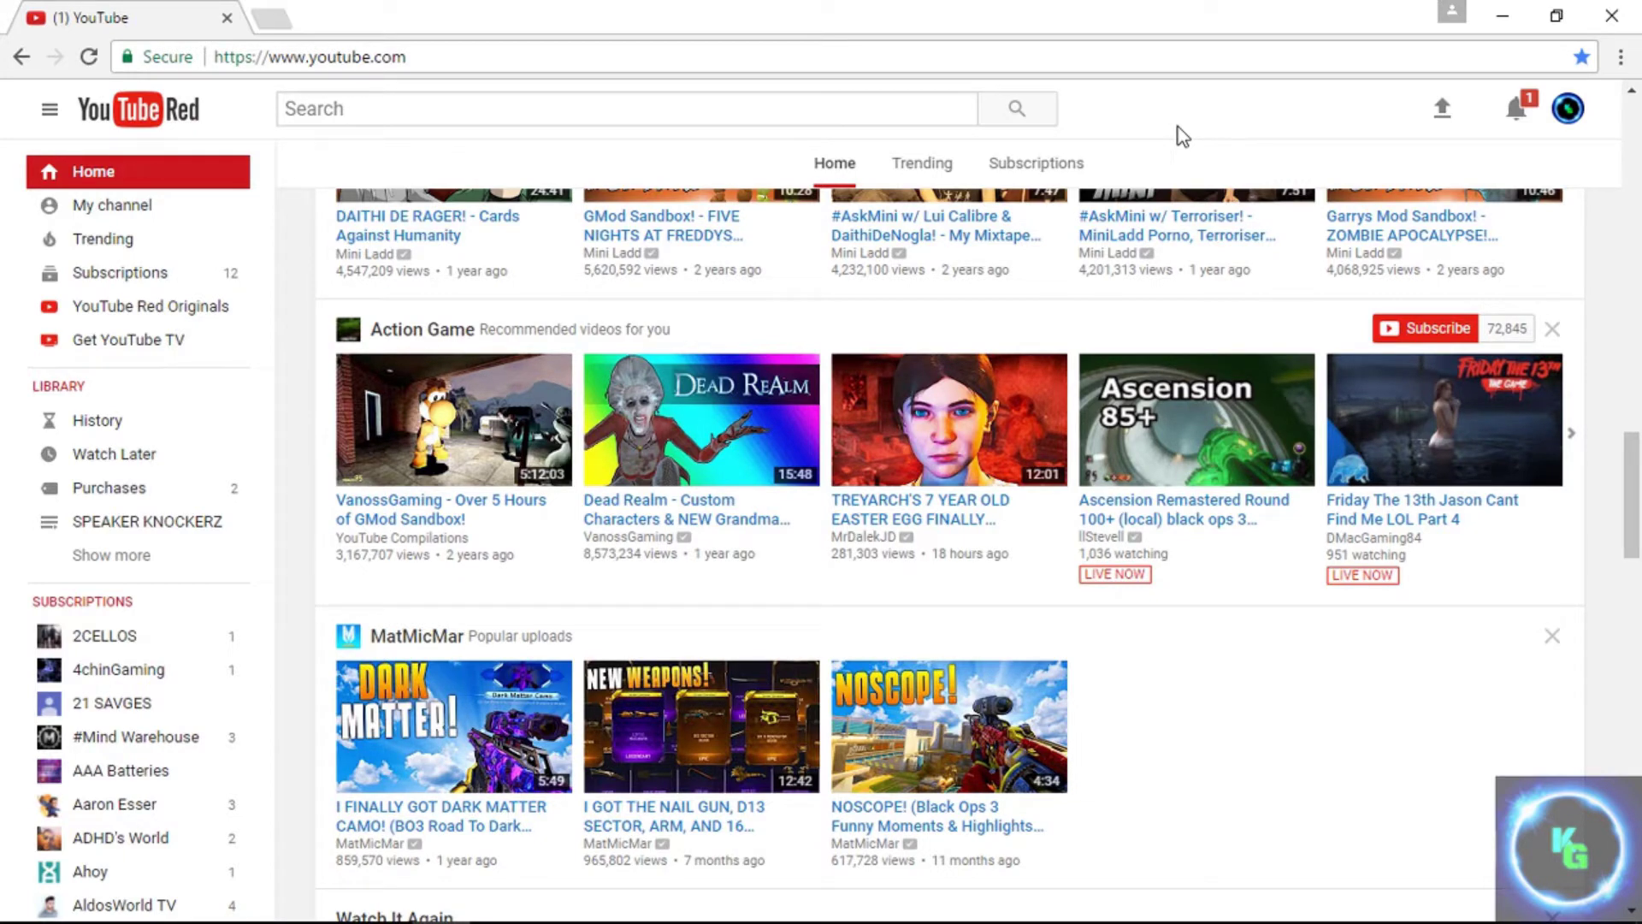
left_click(1441, 108)
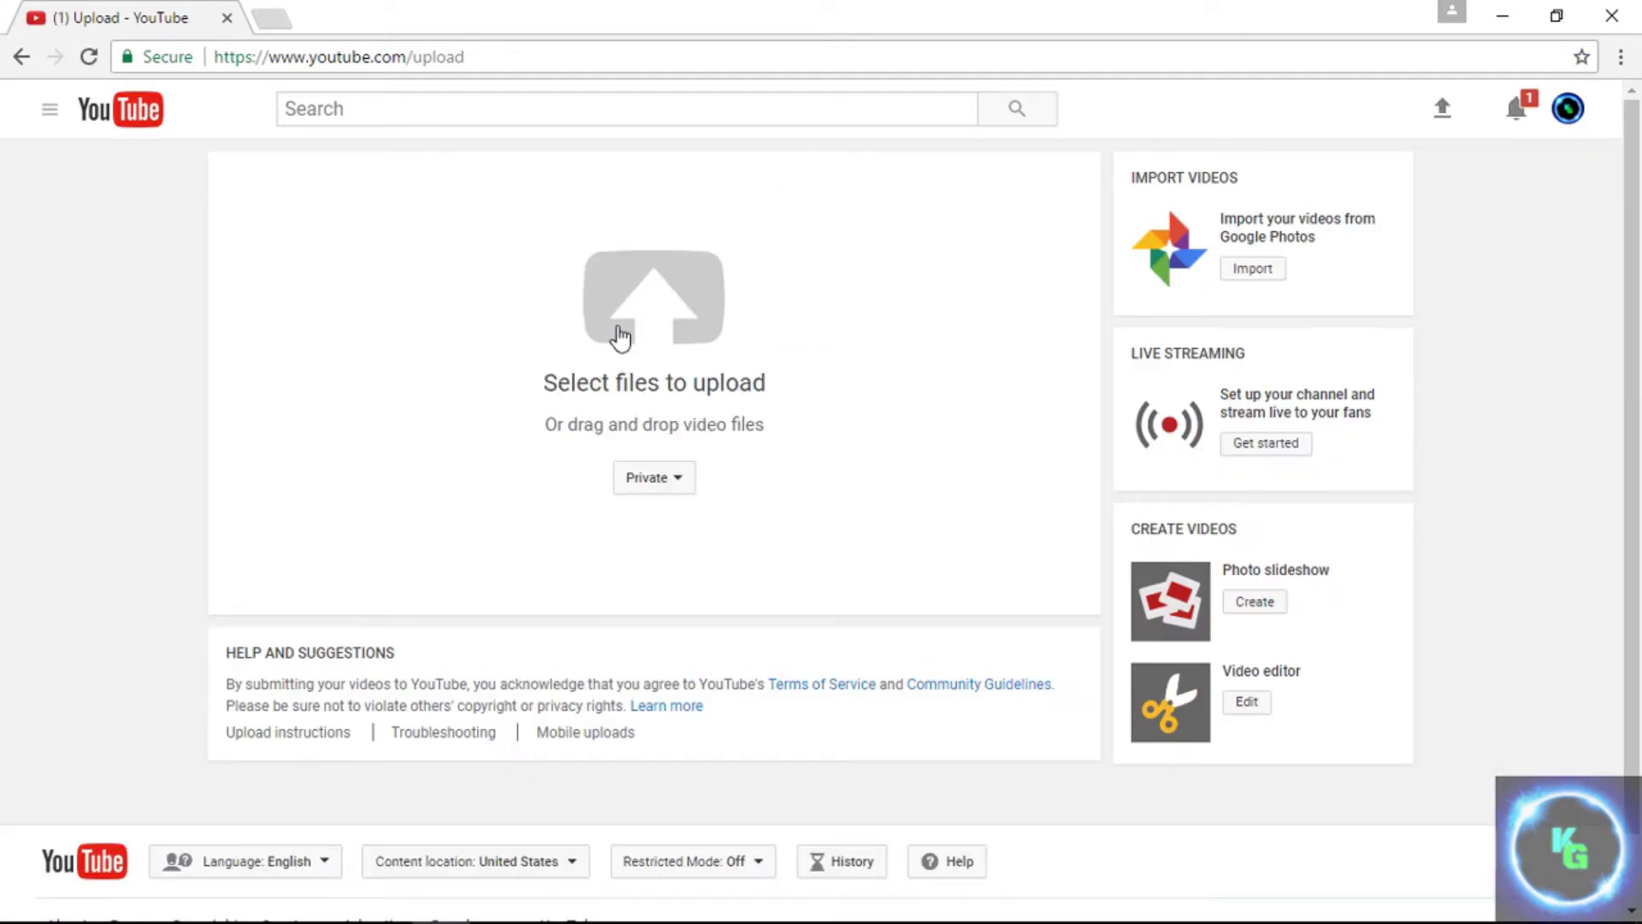
Step: Arrange the browser and exports folder windows together, upload Editor[4] to YouTube, and maximize the browser again
mouse_move(513, 919)
left_click_drag(938, 33, 774, 184)
left_click(1279, 773)
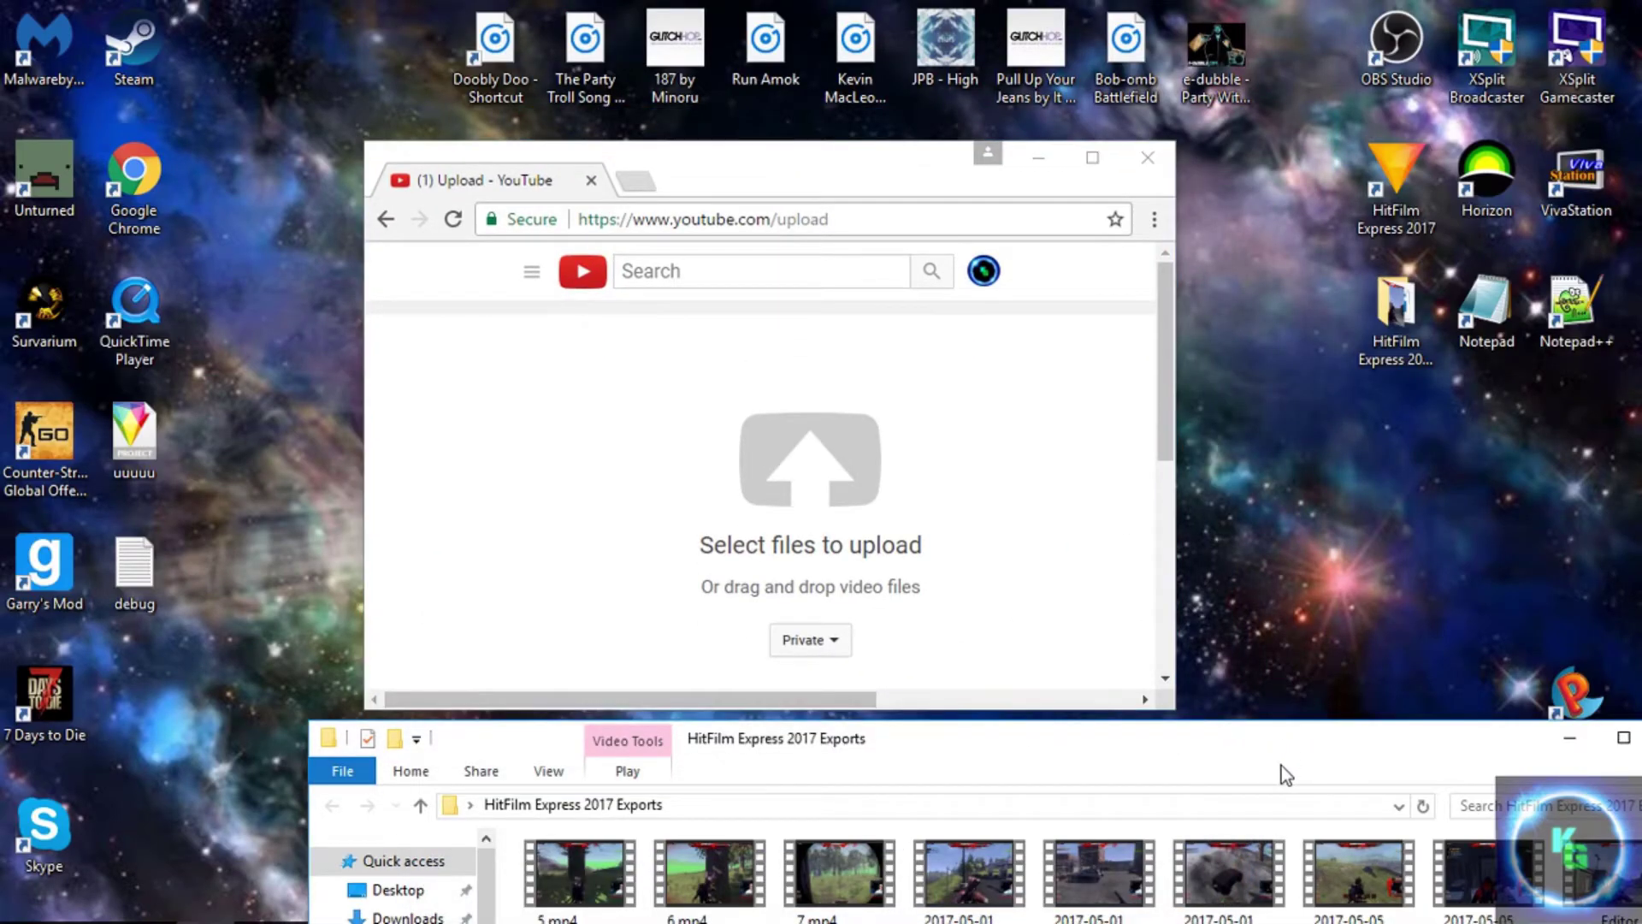
left_click_drag(1385, 733, 1366, 505)
left_click_drag(816, 896, 802, 395)
left_click_drag(886, 181, 890, 2)
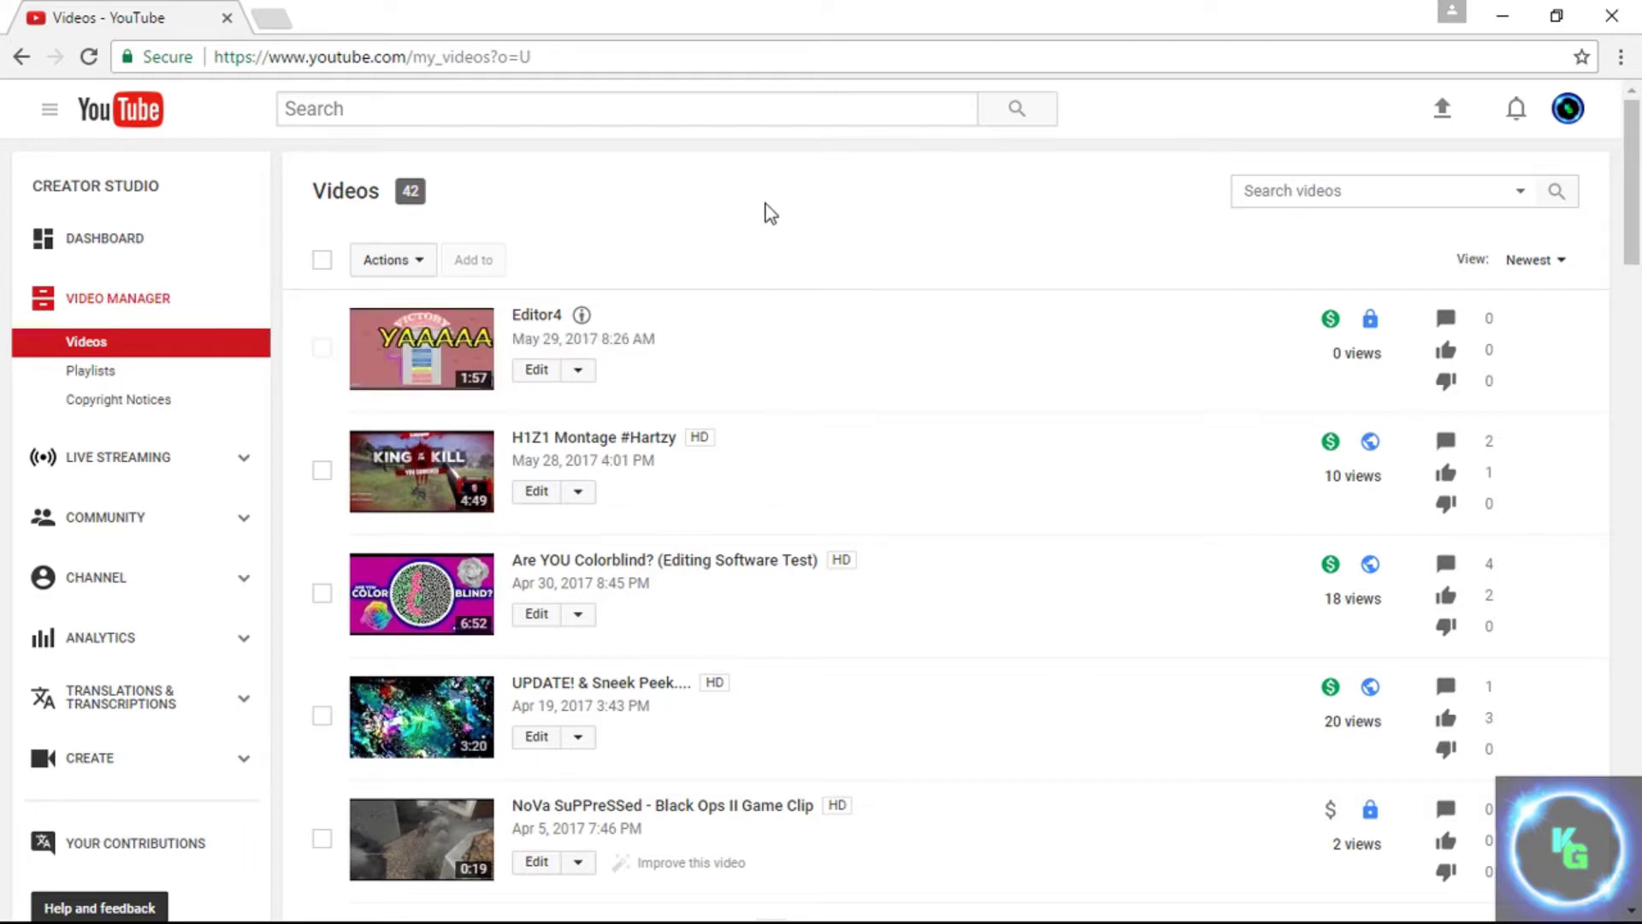
Step: Open the uploaded Editor4 video's info settings and set the r4 image from the KG pictures folder as its custom thumbnail
left_click(544, 371)
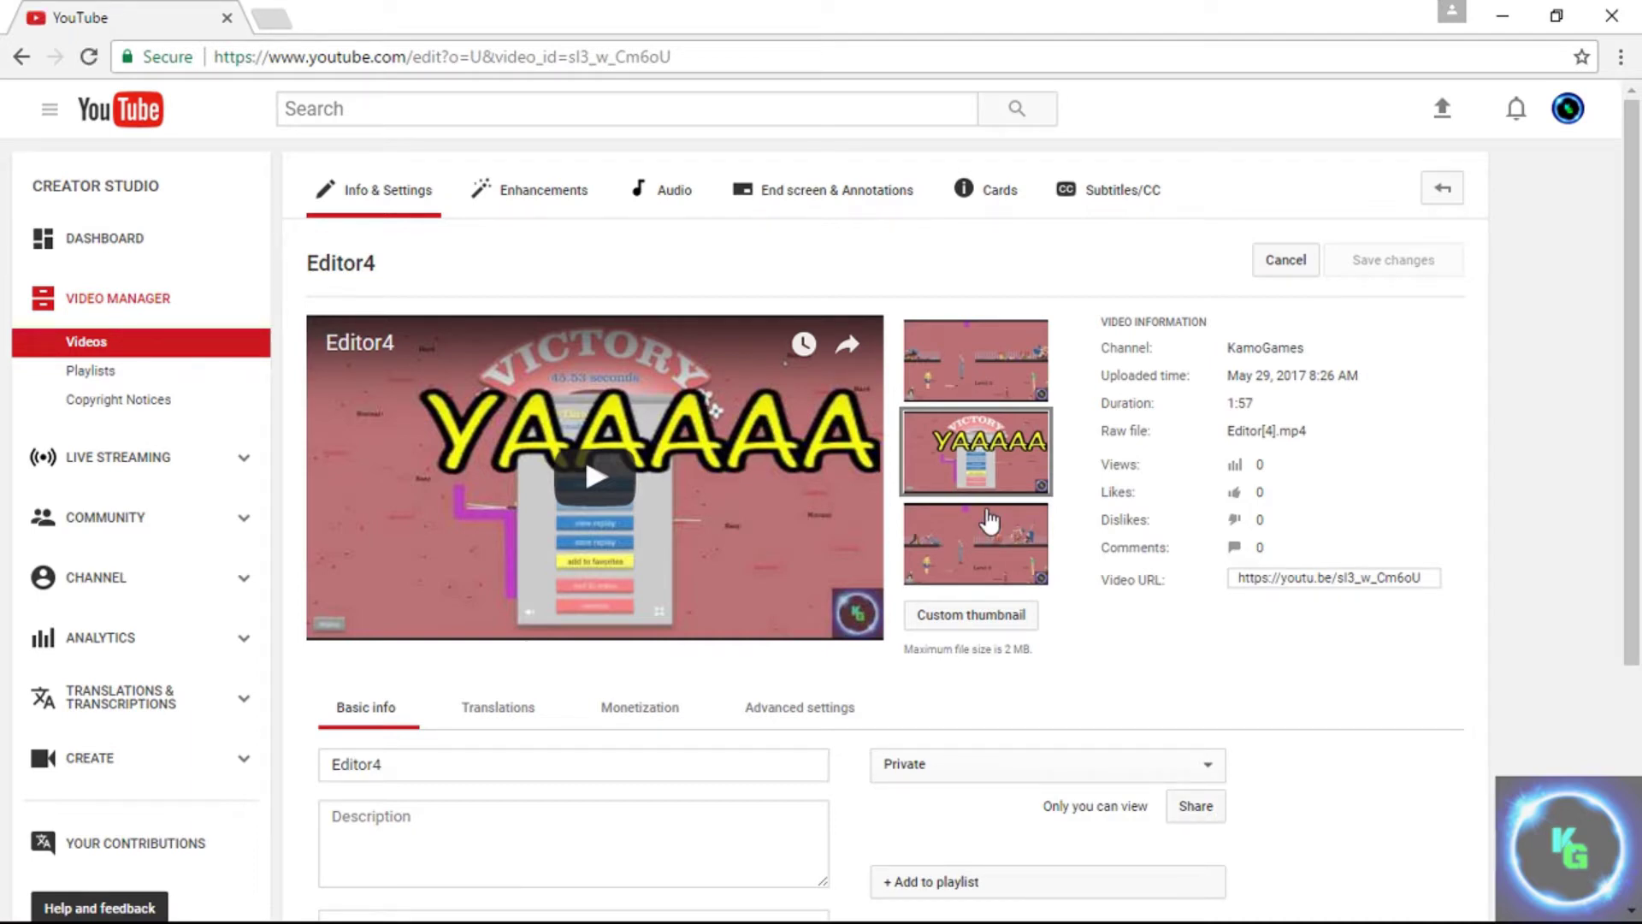
left_click(990, 631)
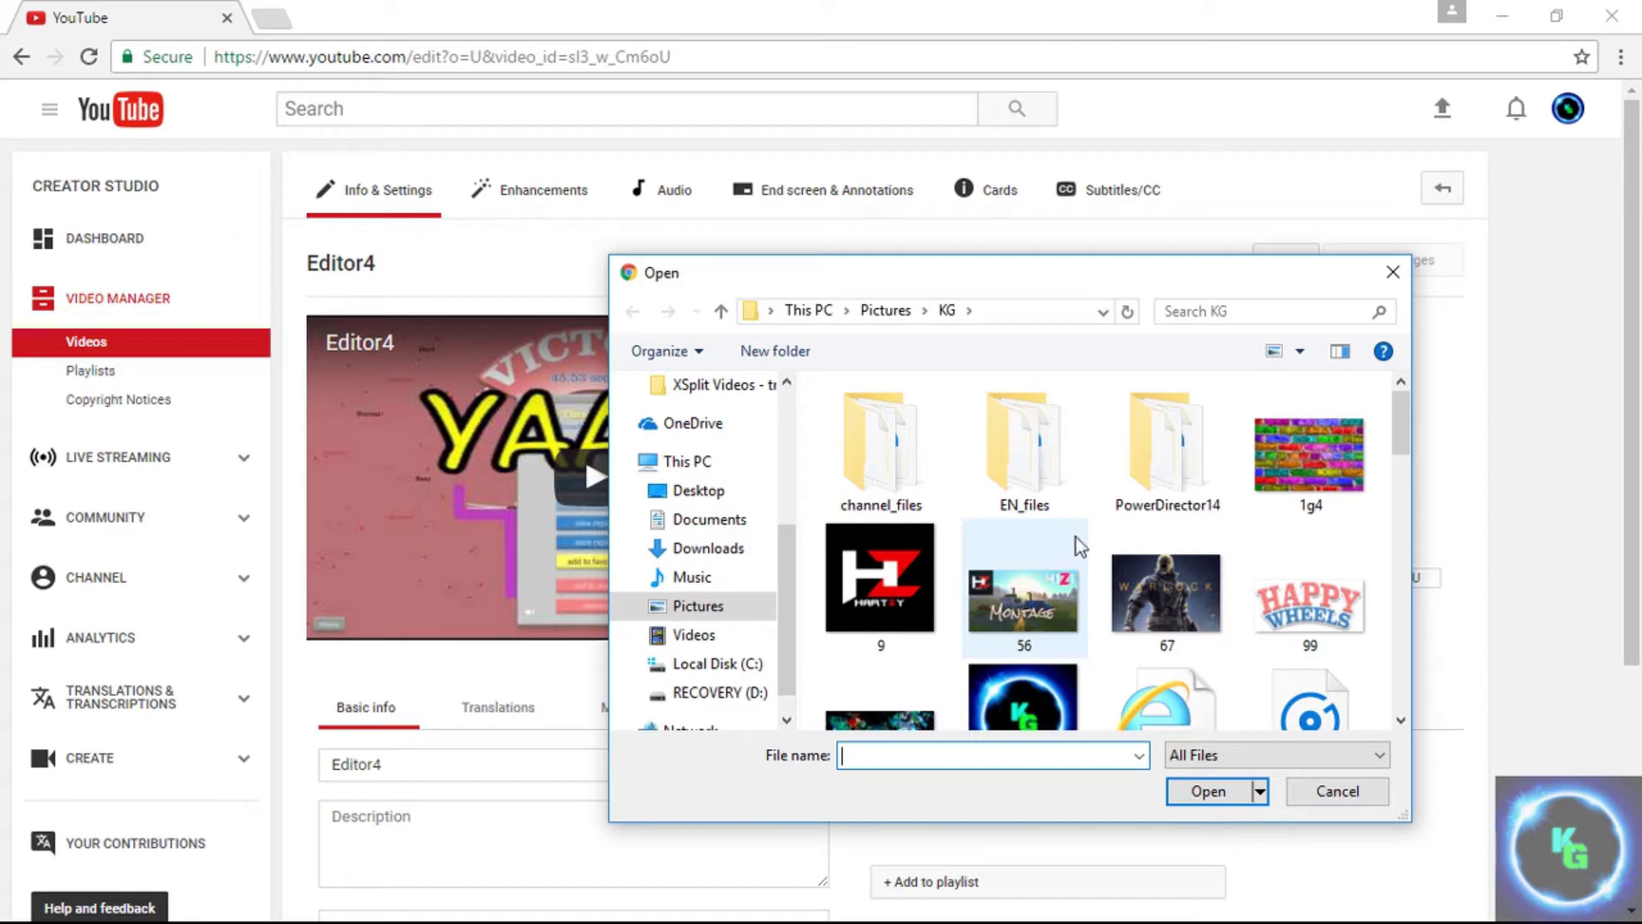
scroll(1076, 517, "down", 1)
scroll(1076, 517, "down", 5)
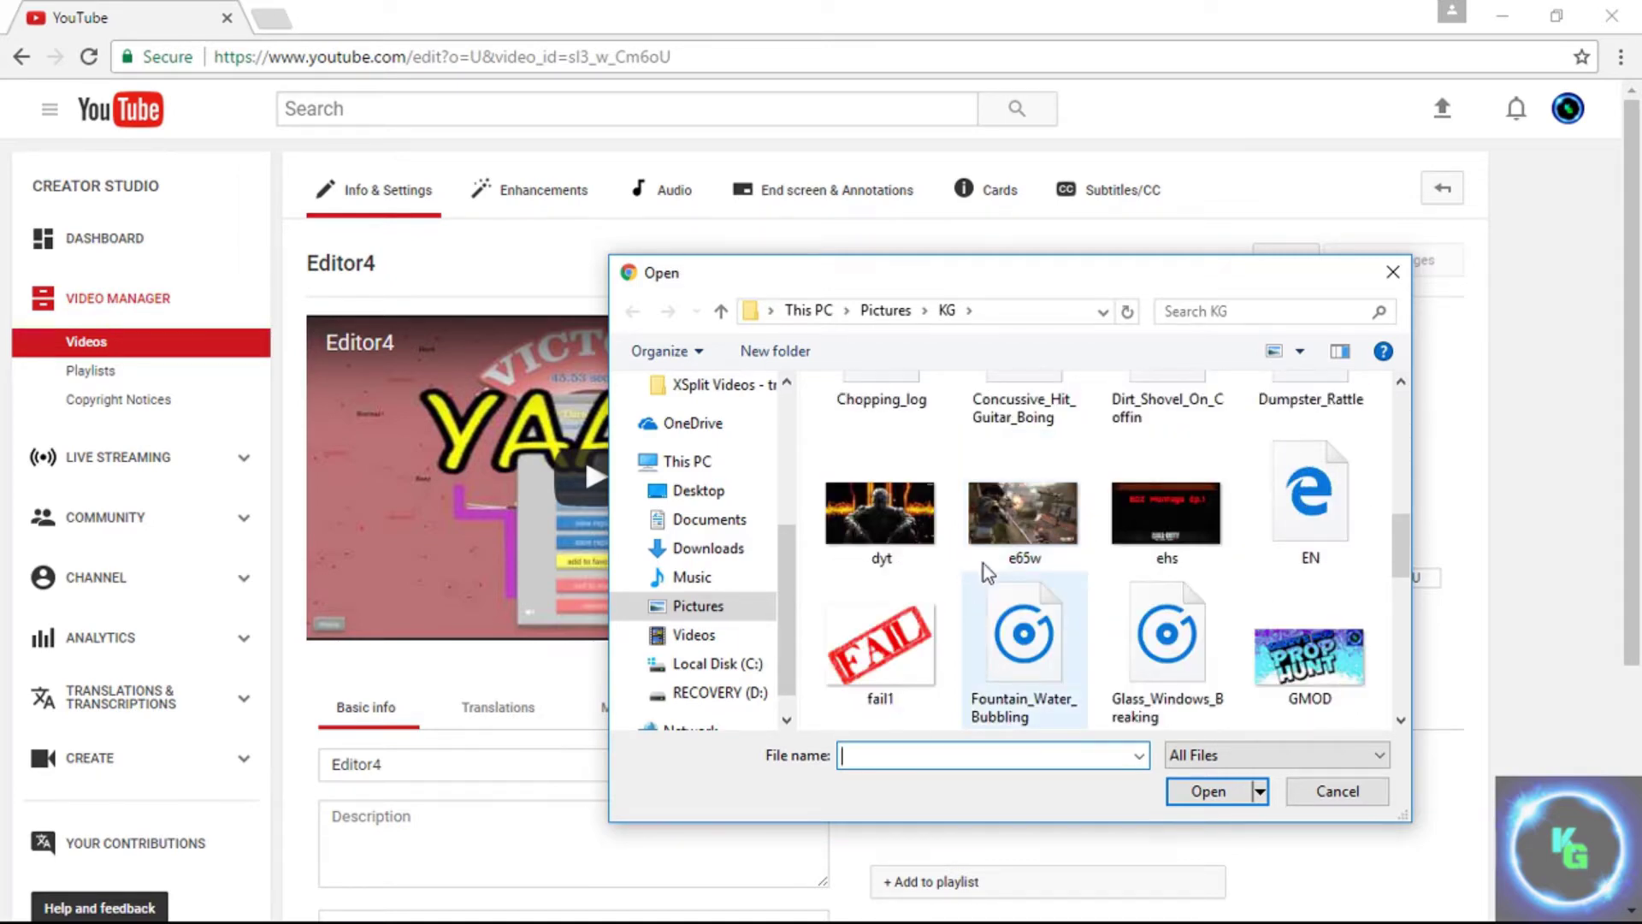
scroll(1079, 511, "down", 1)
scroll(1075, 506, "down", 1)
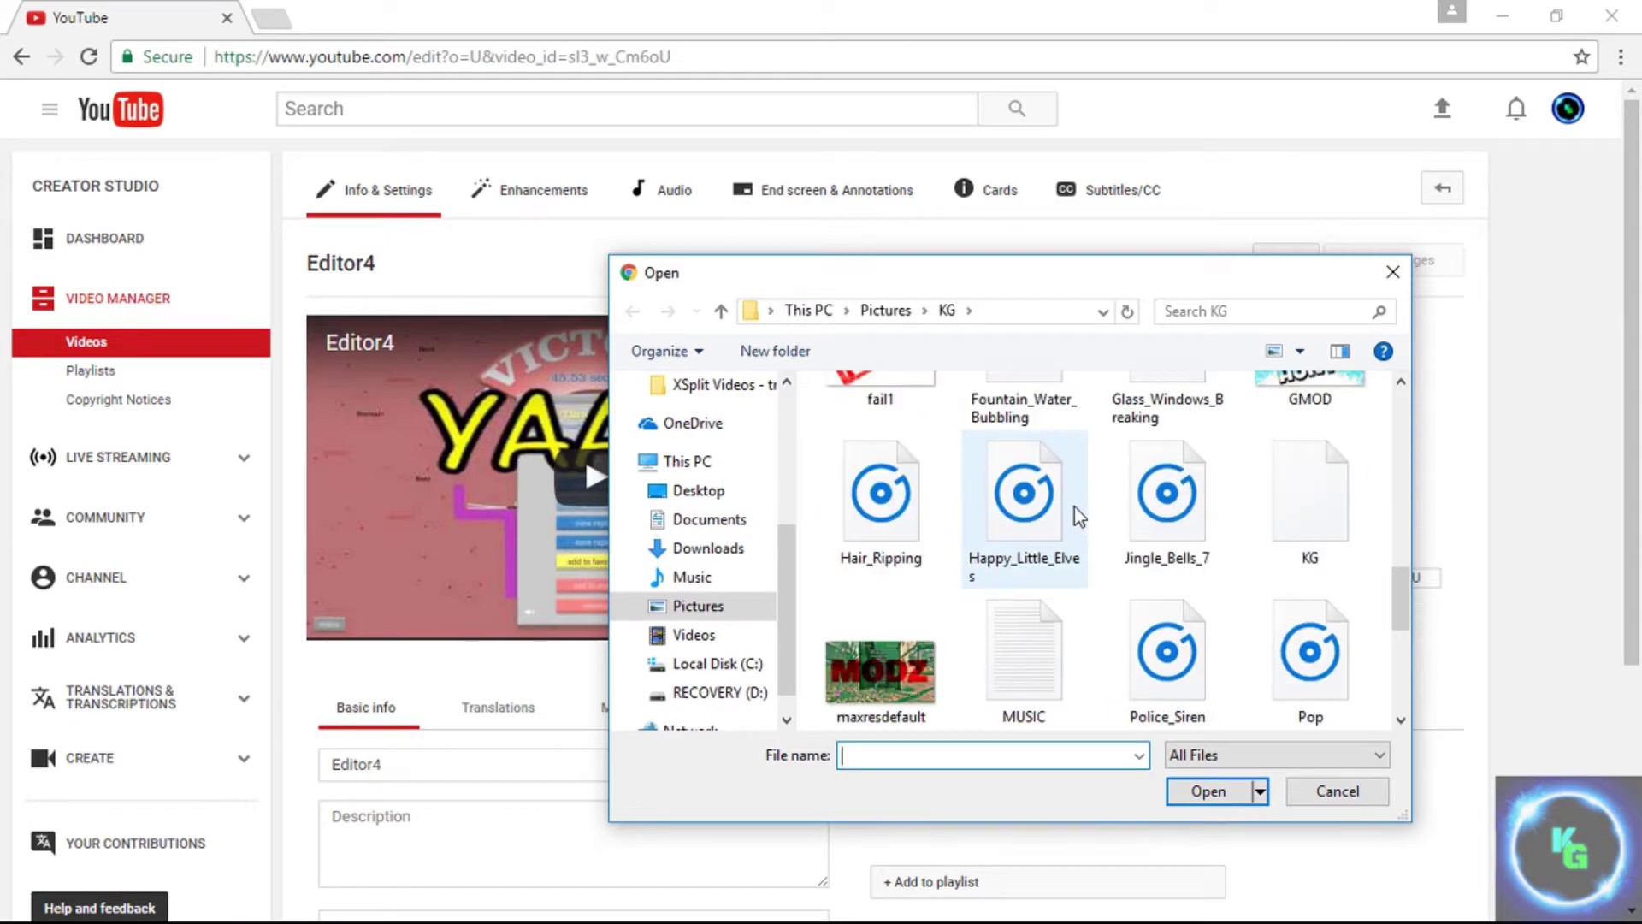
scroll(1069, 513, "up", 4)
scroll(1067, 523, "up", 5)
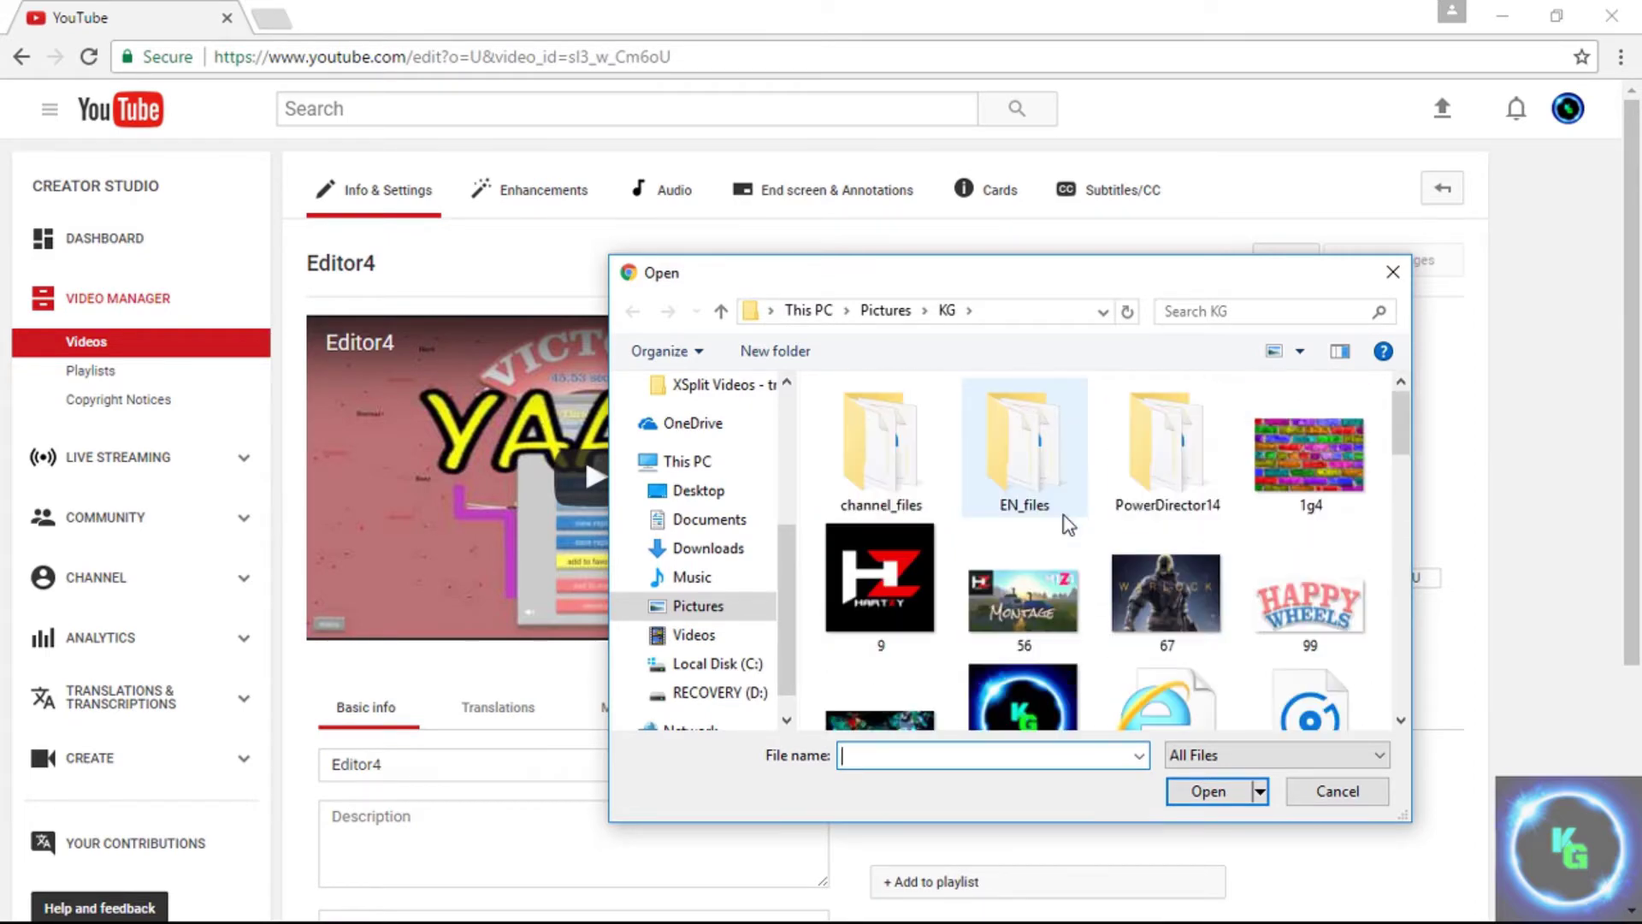
scroll(1117, 530, "down", 1)
scroll(1117, 530, "up", 1)
scroll(1120, 537, "down", 2)
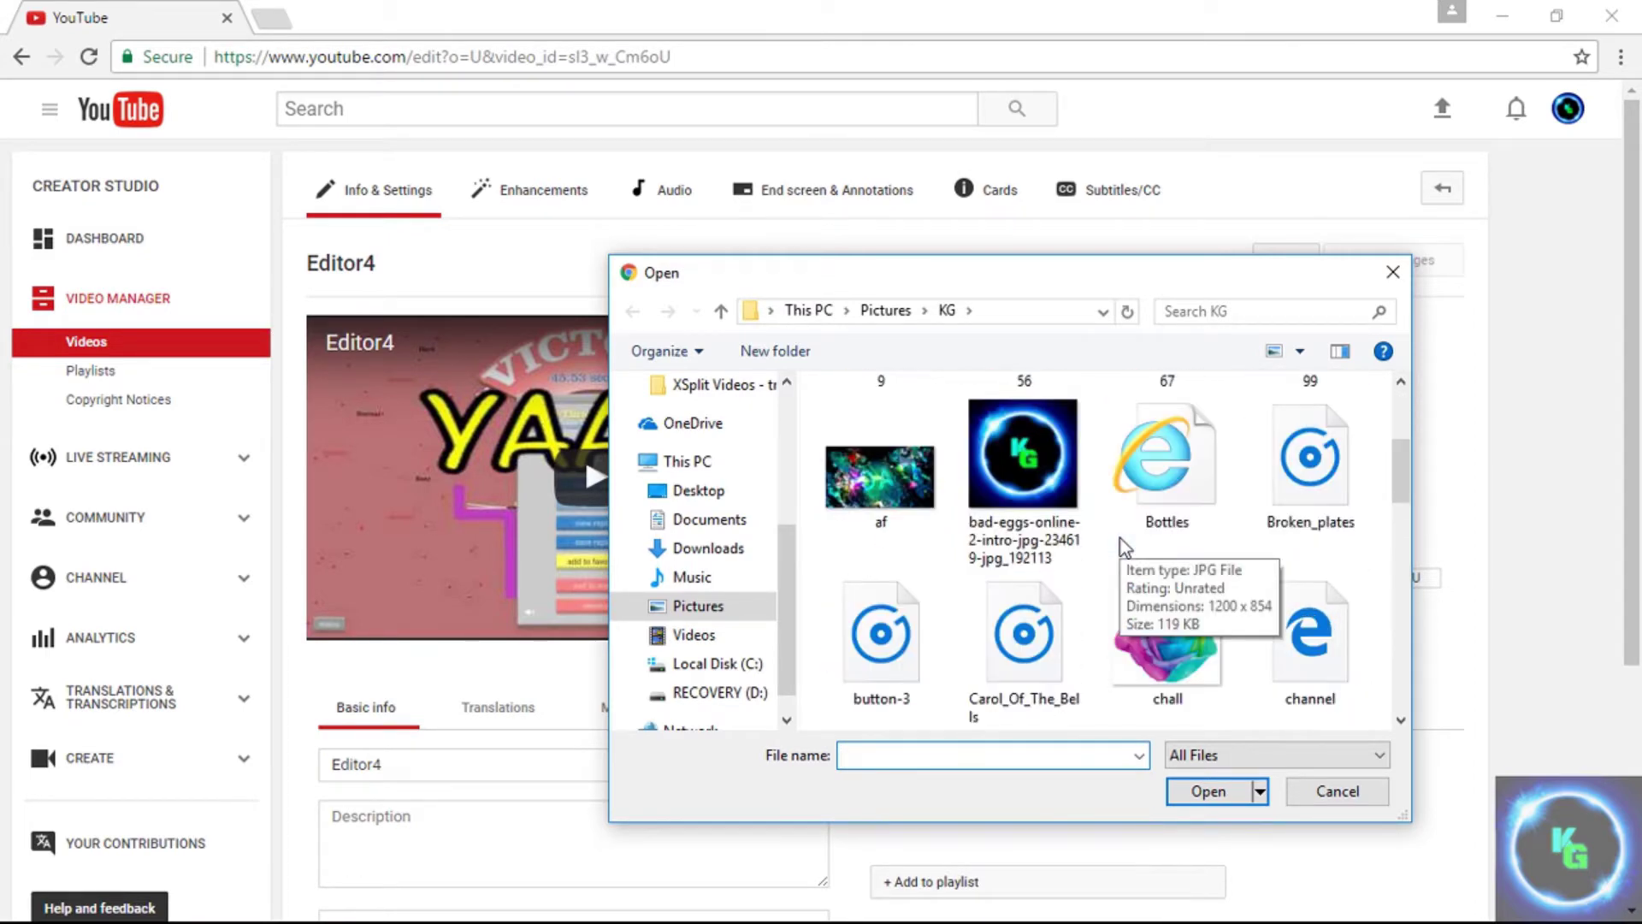
scroll(1192, 504, "down", 1)
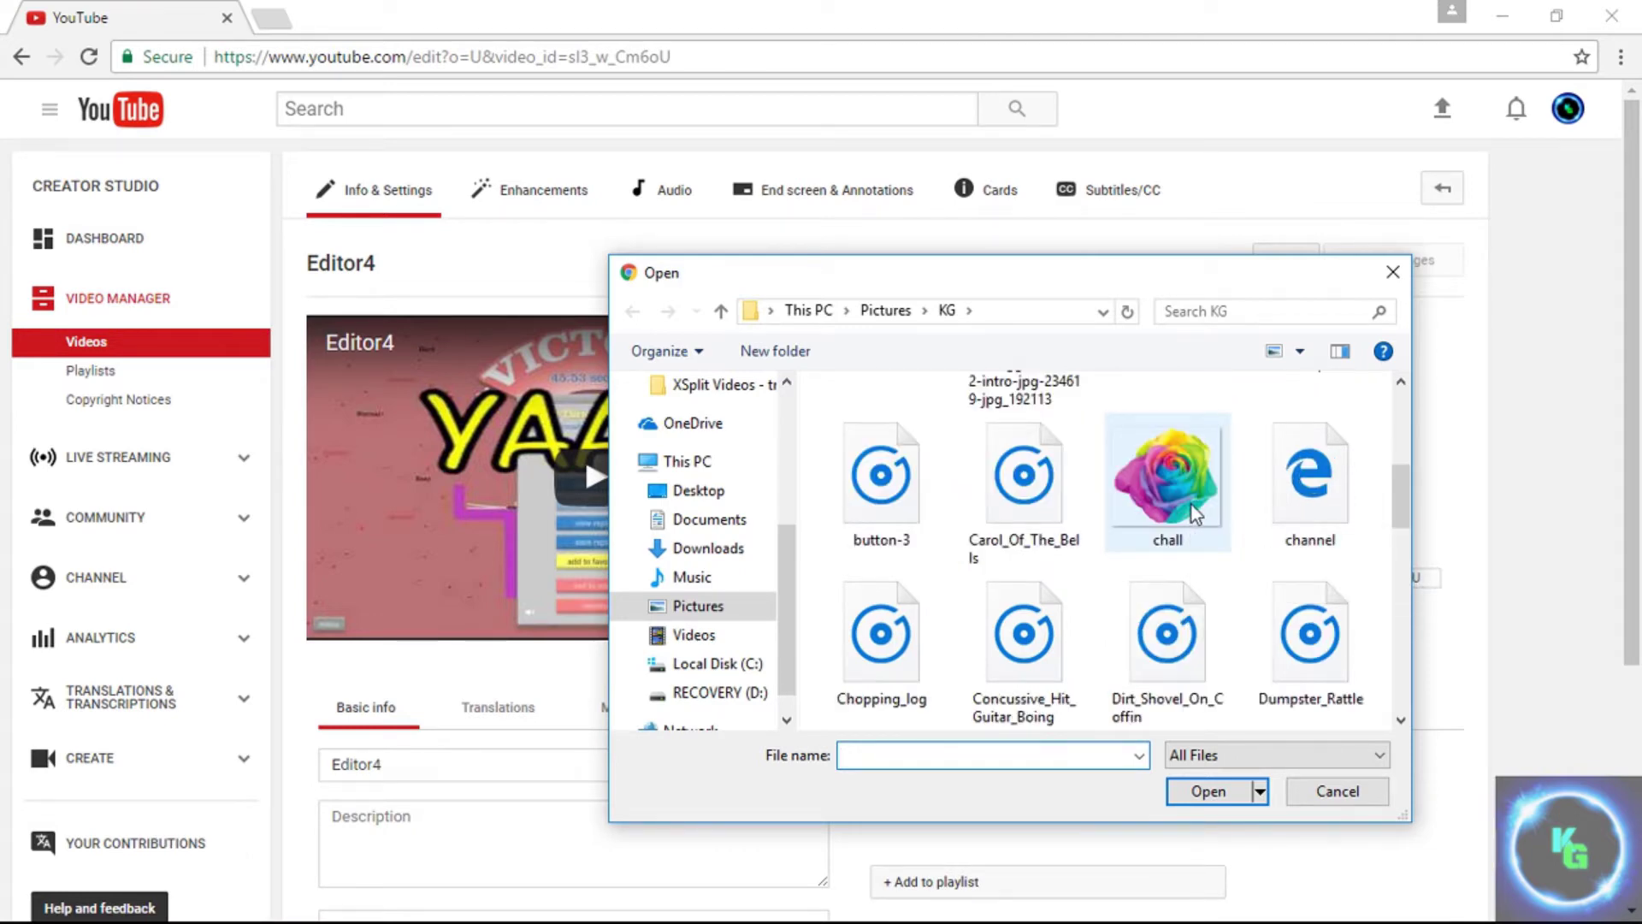
scroll(1192, 504, "down", 5)
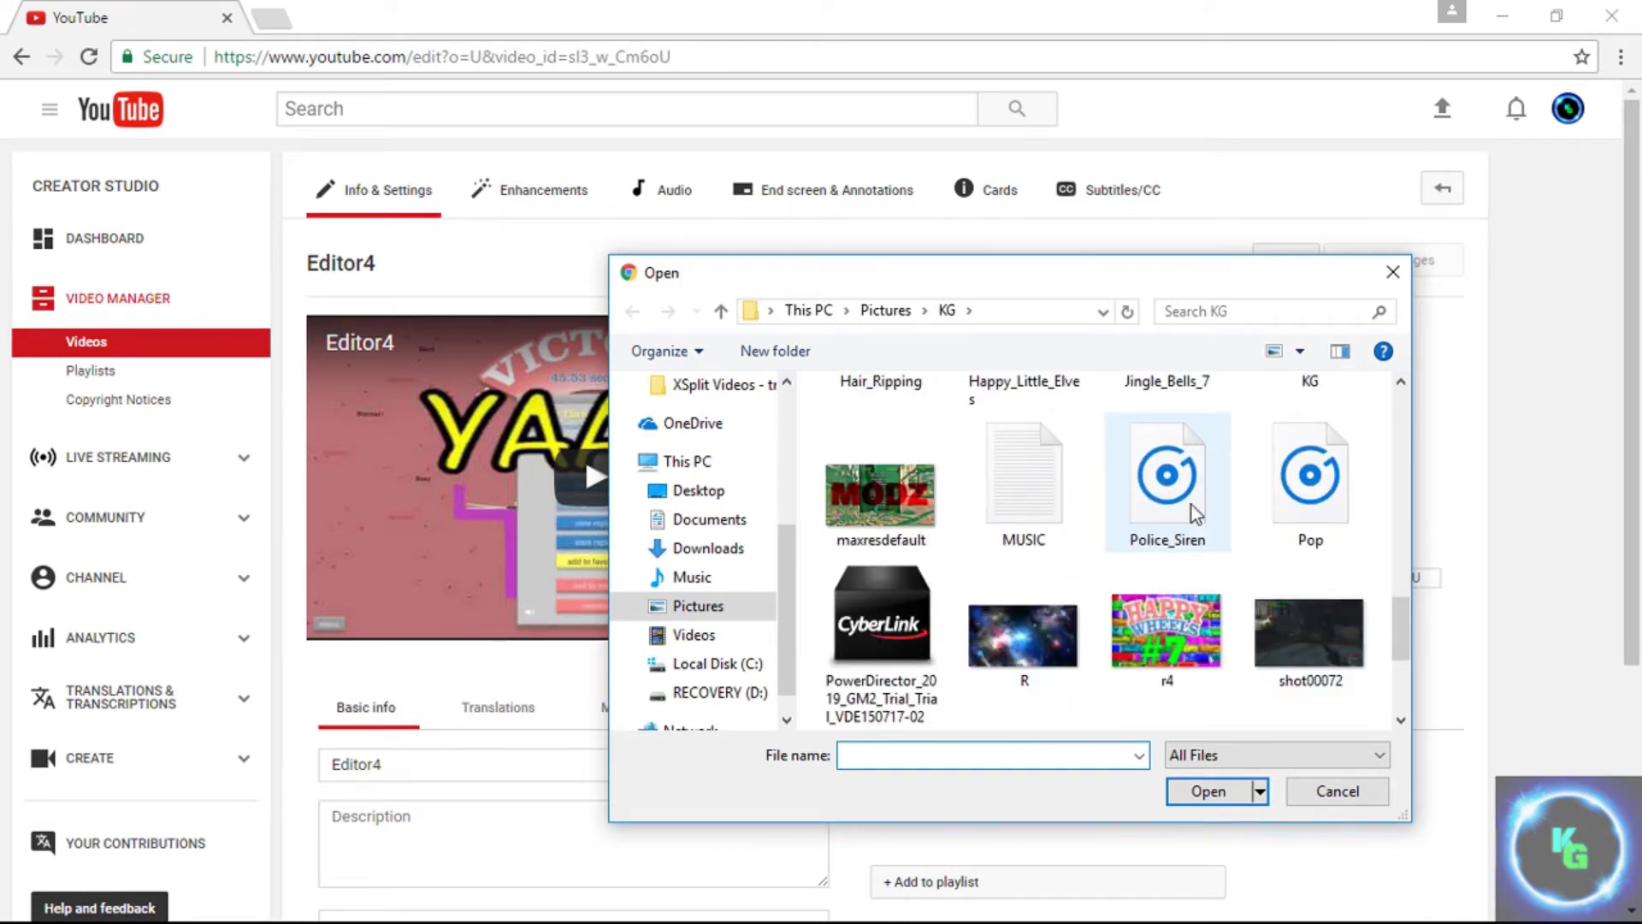
scroll(1192, 505, "down", 1)
double_click(1183, 500)
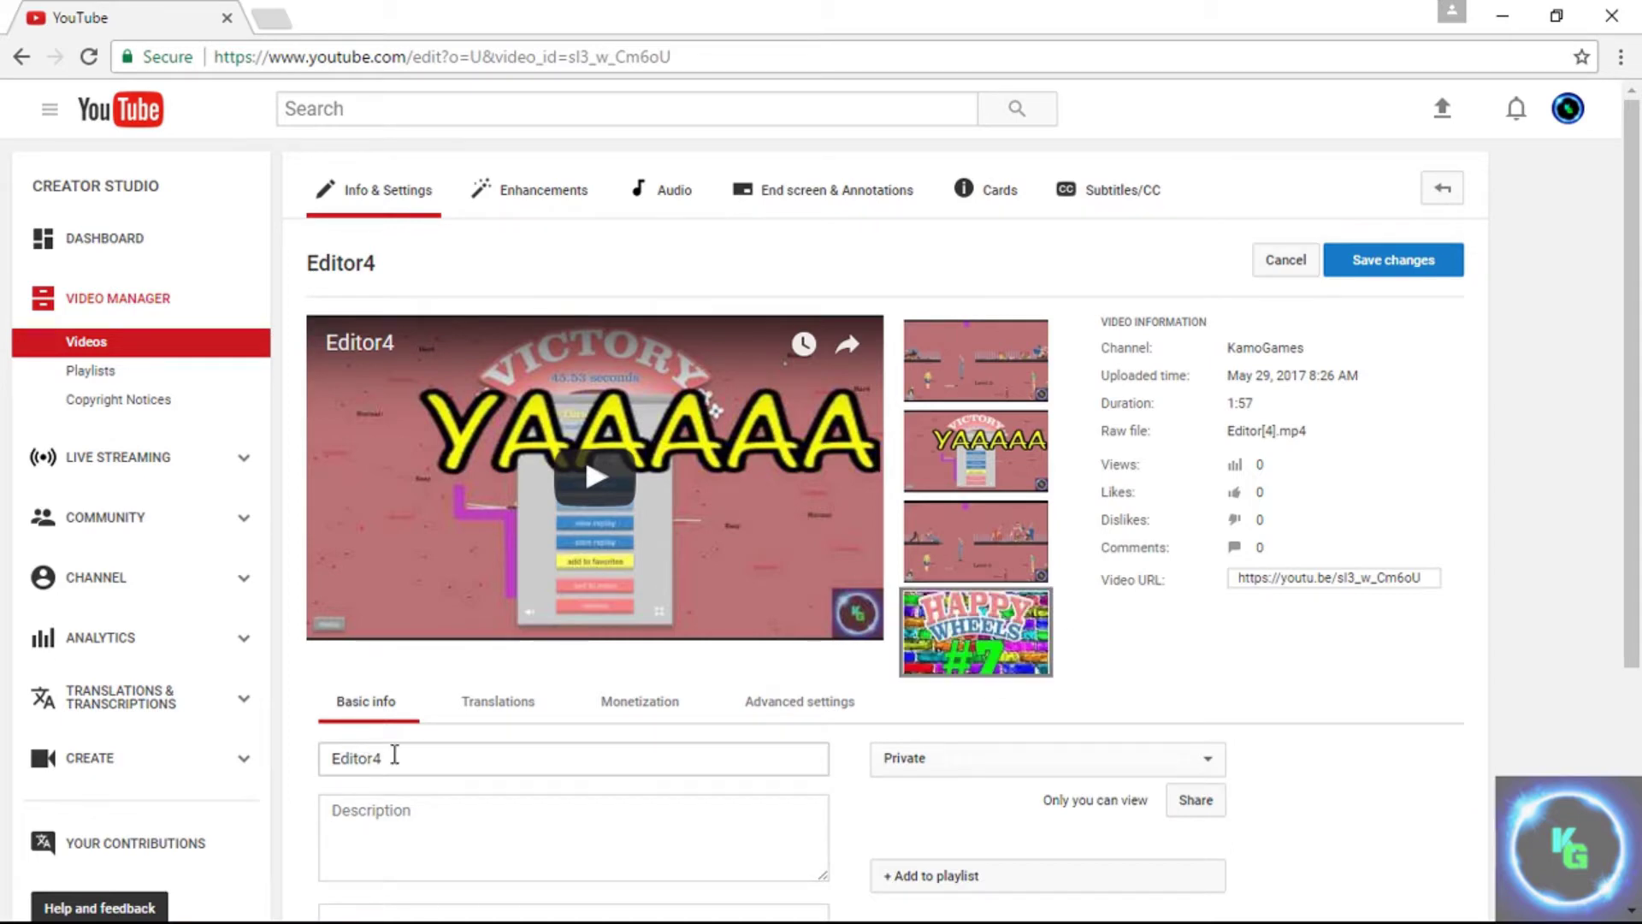
Step: Replace the video's title with "Happy Wheels Sword Trow Level (Delete Soon)"
double_click(344, 761)
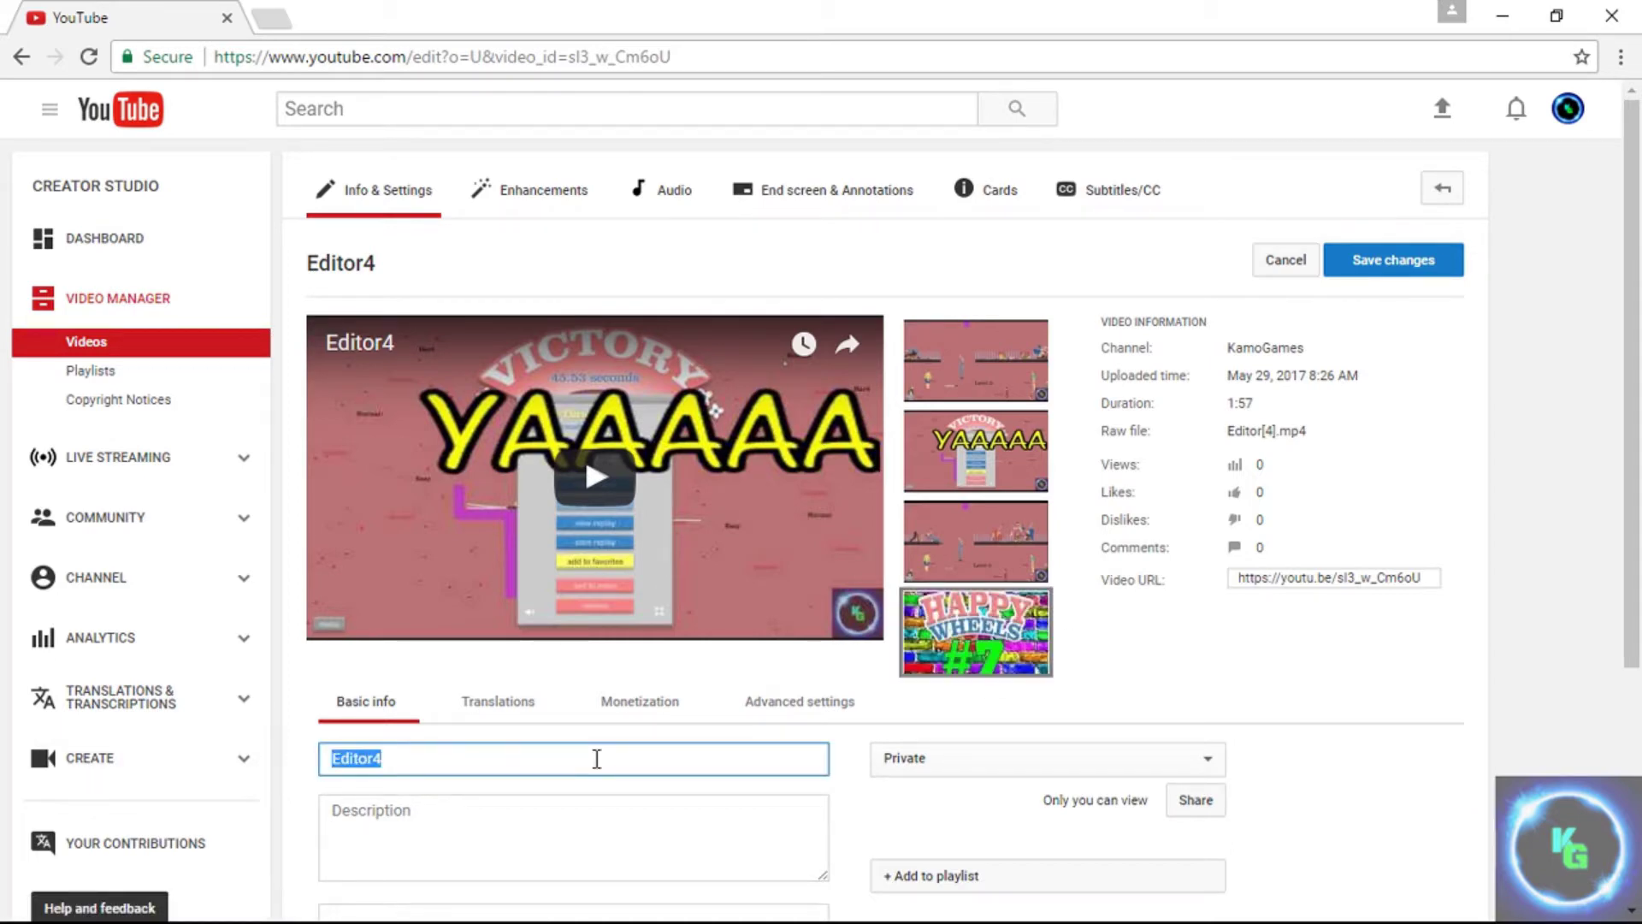
type("Happy")
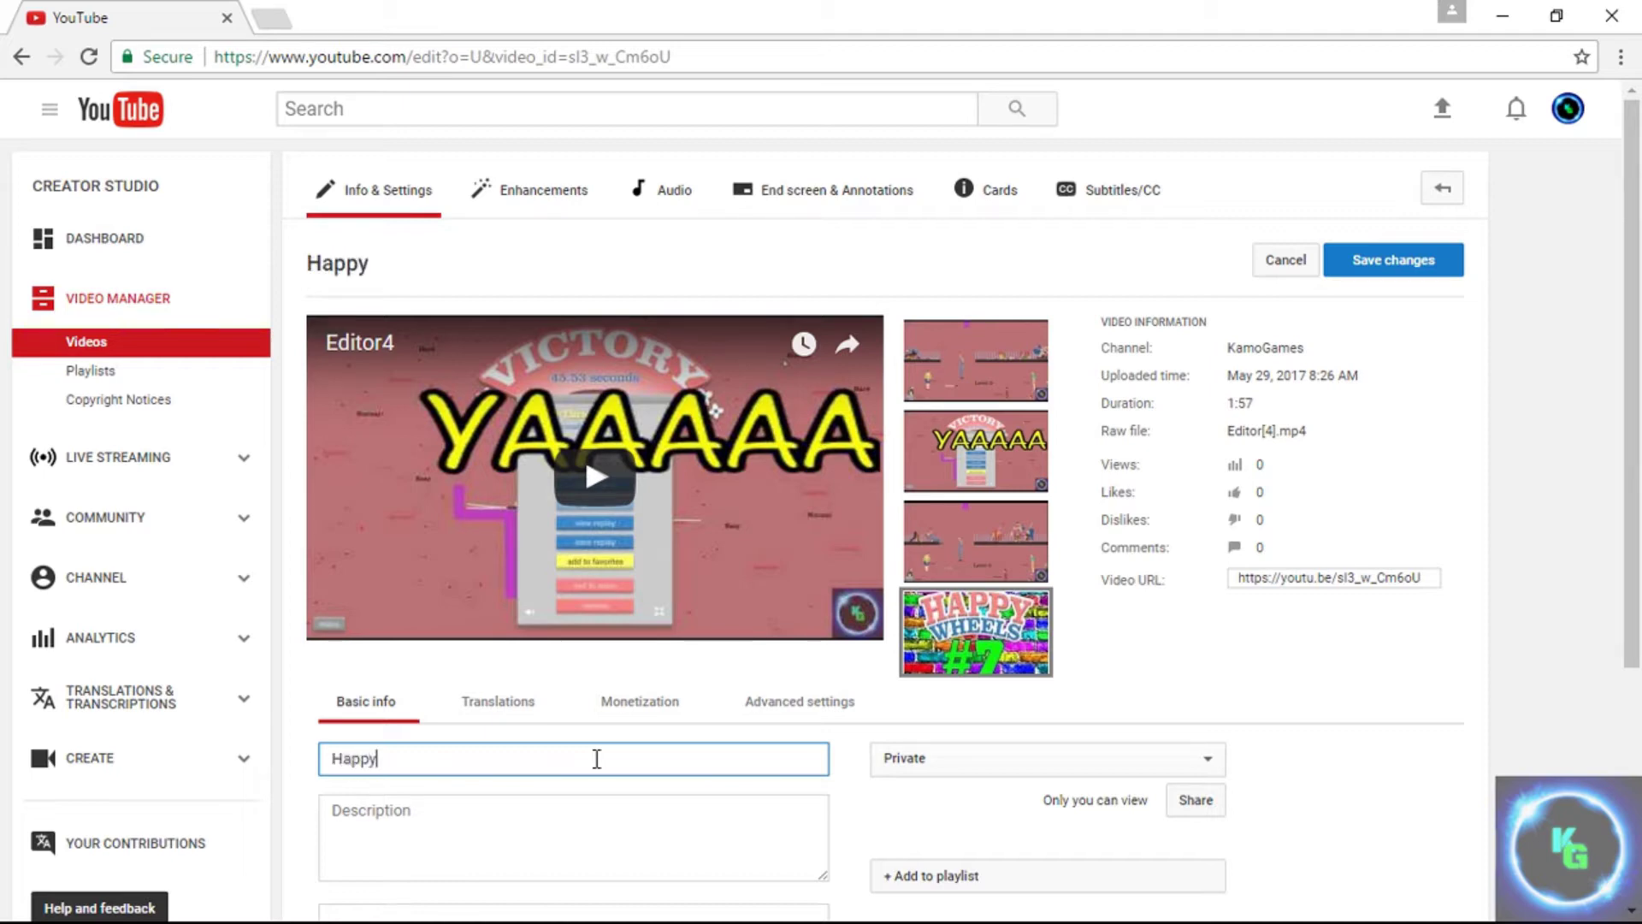
type(" Wheels Sword")
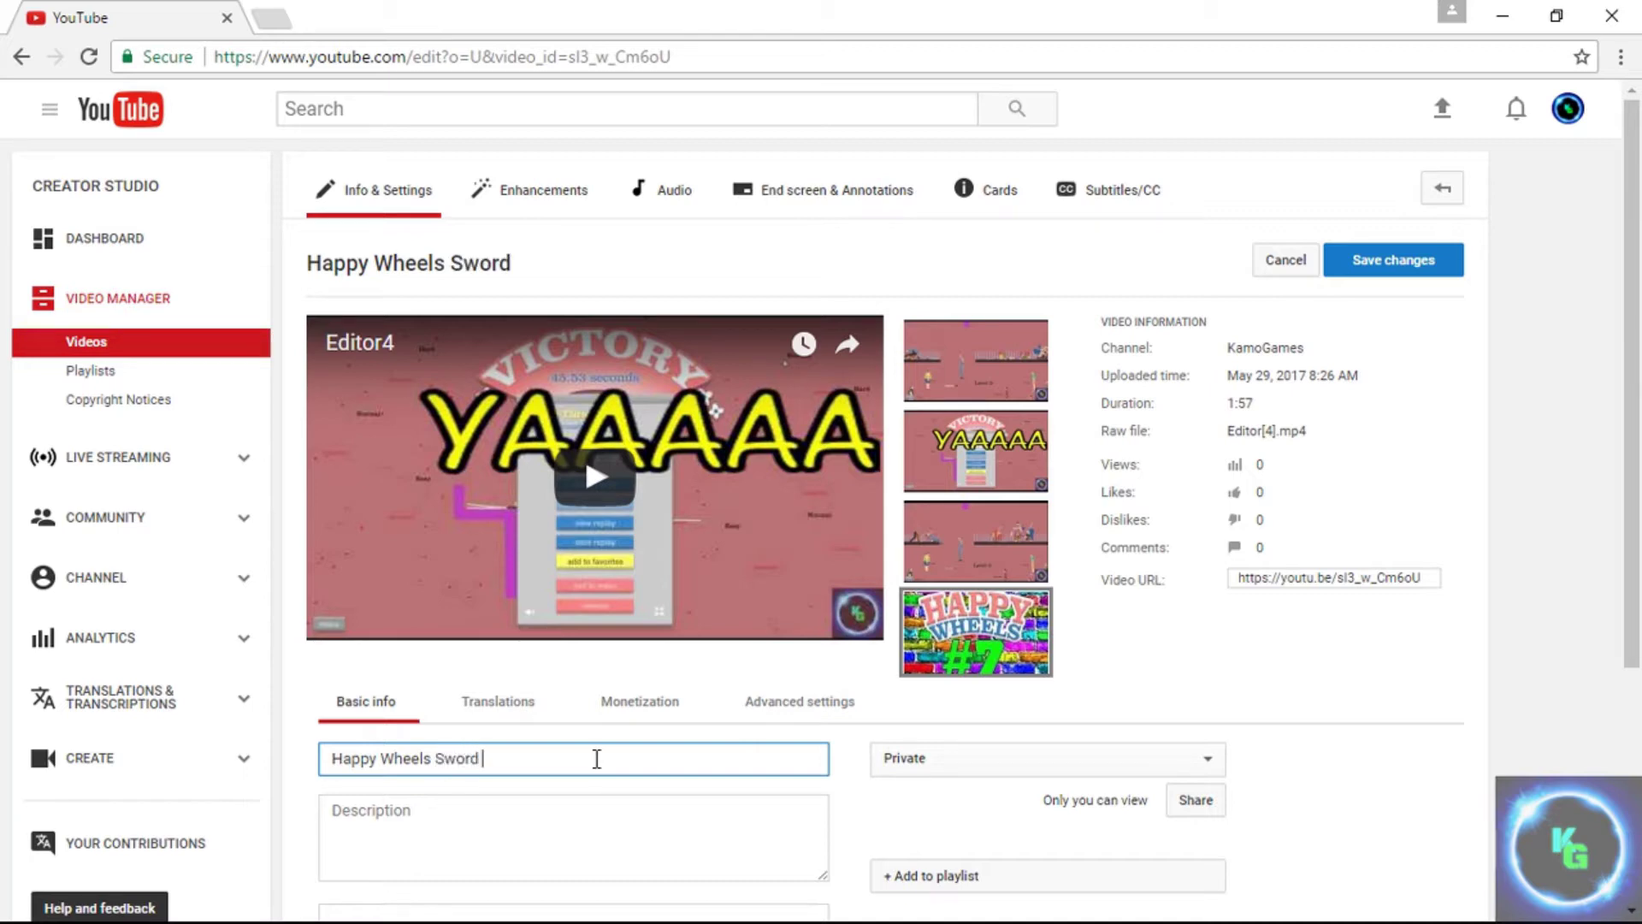
type(" Trow Level")
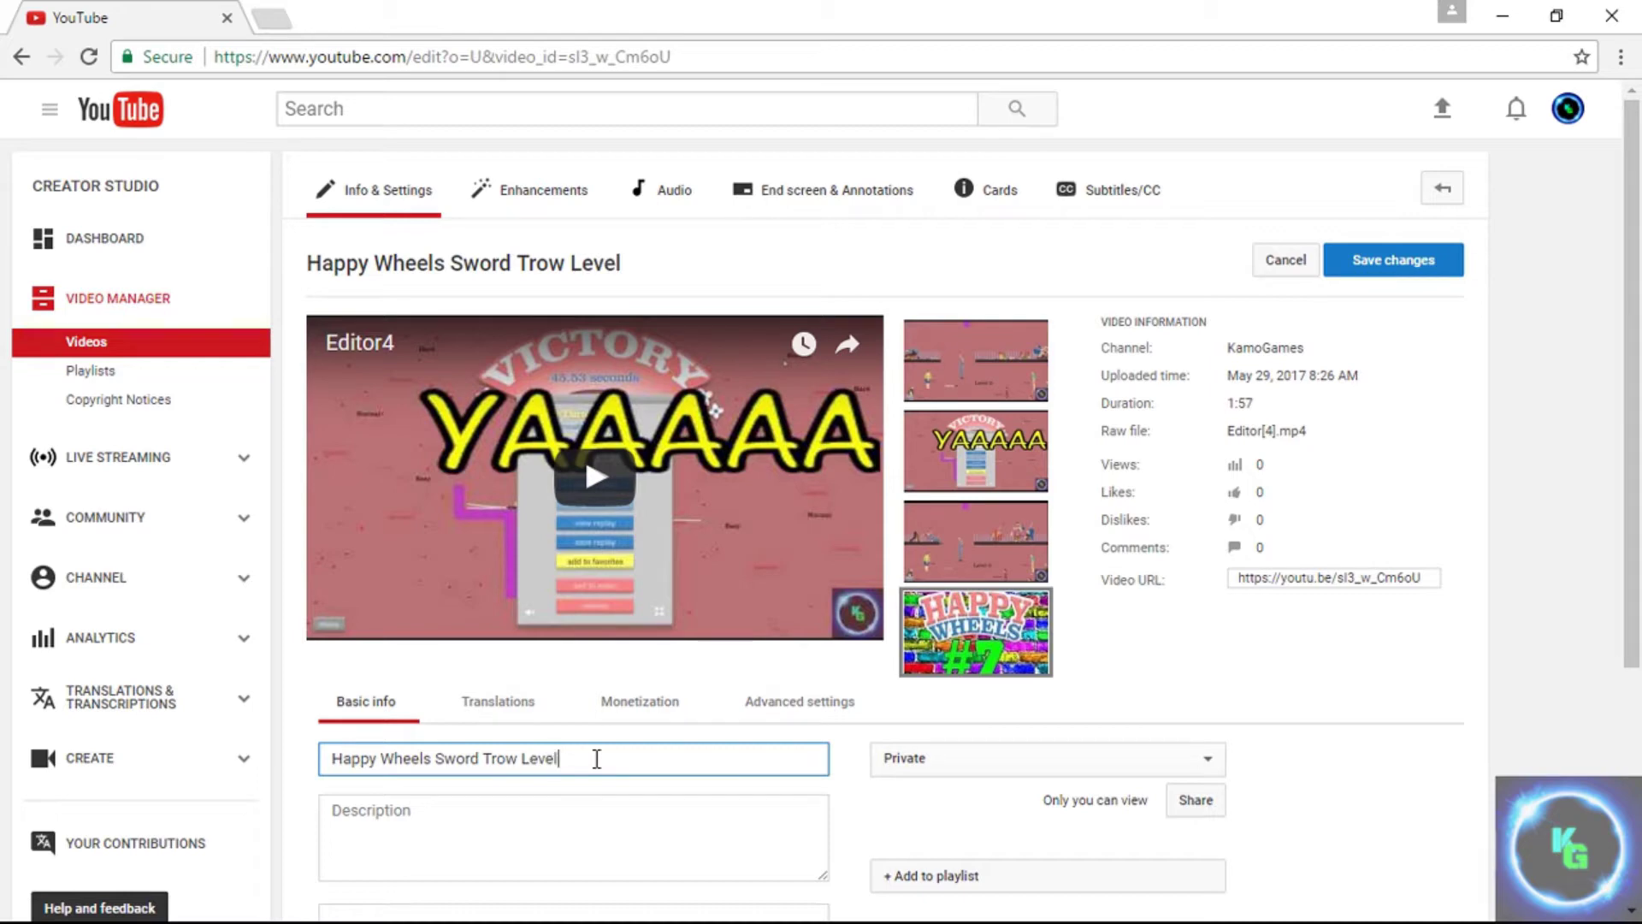
type(" (Delete Soon")
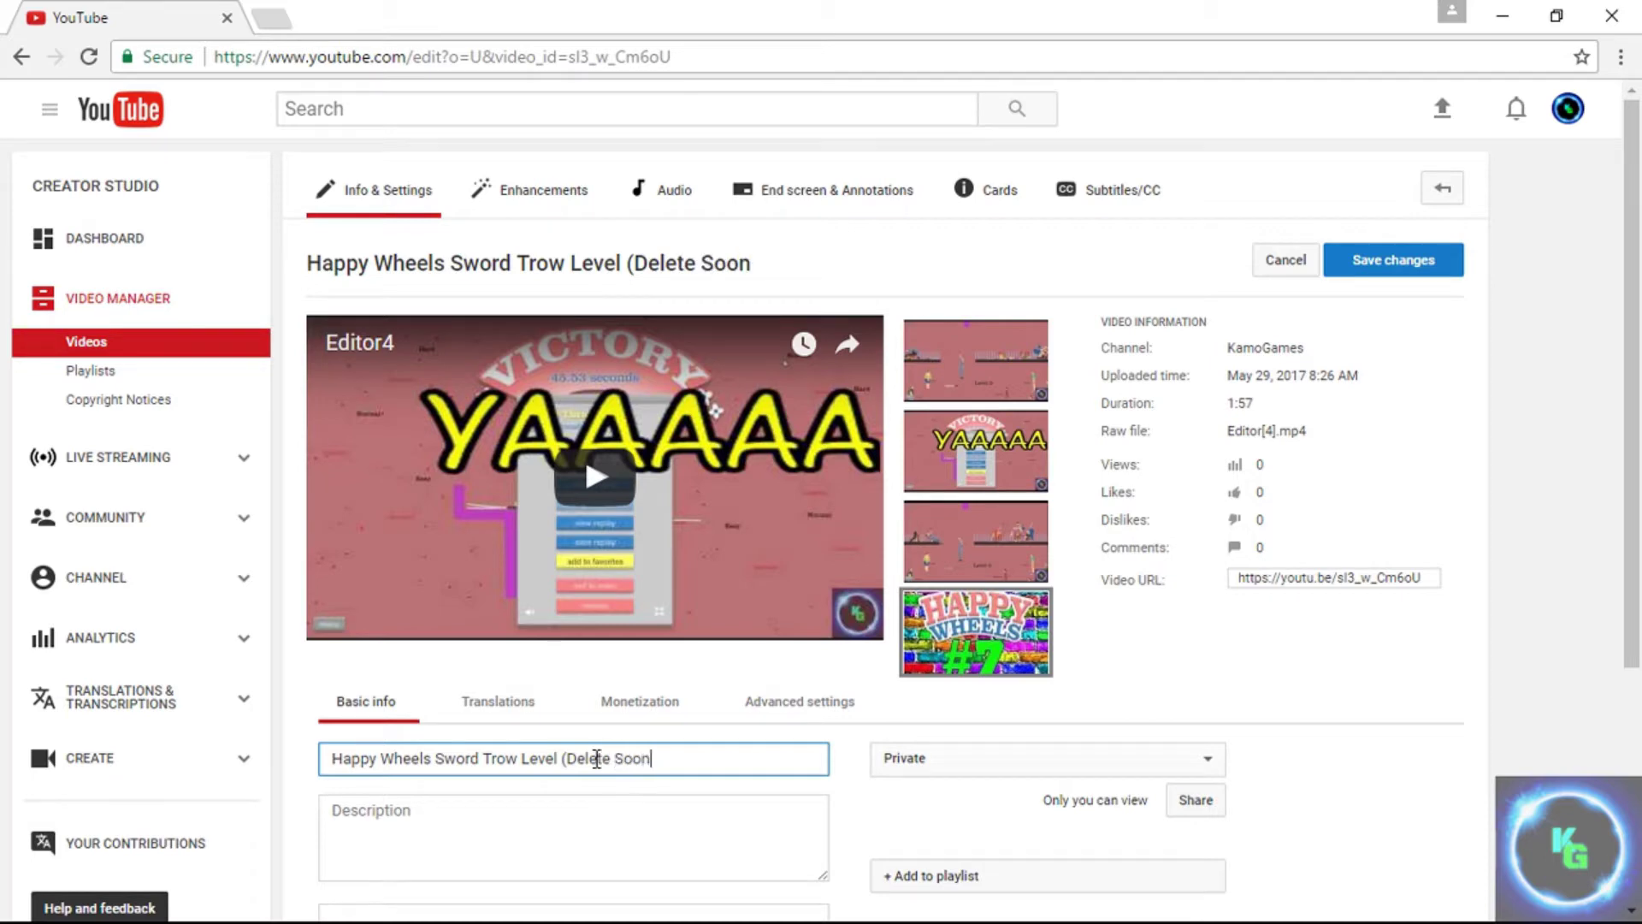
type(")")
Step: Write "Like,Comment, And Sub" in the video's description and remove the extra wording after it
scroll(726, 767, "down", 2)
left_click(778, 712)
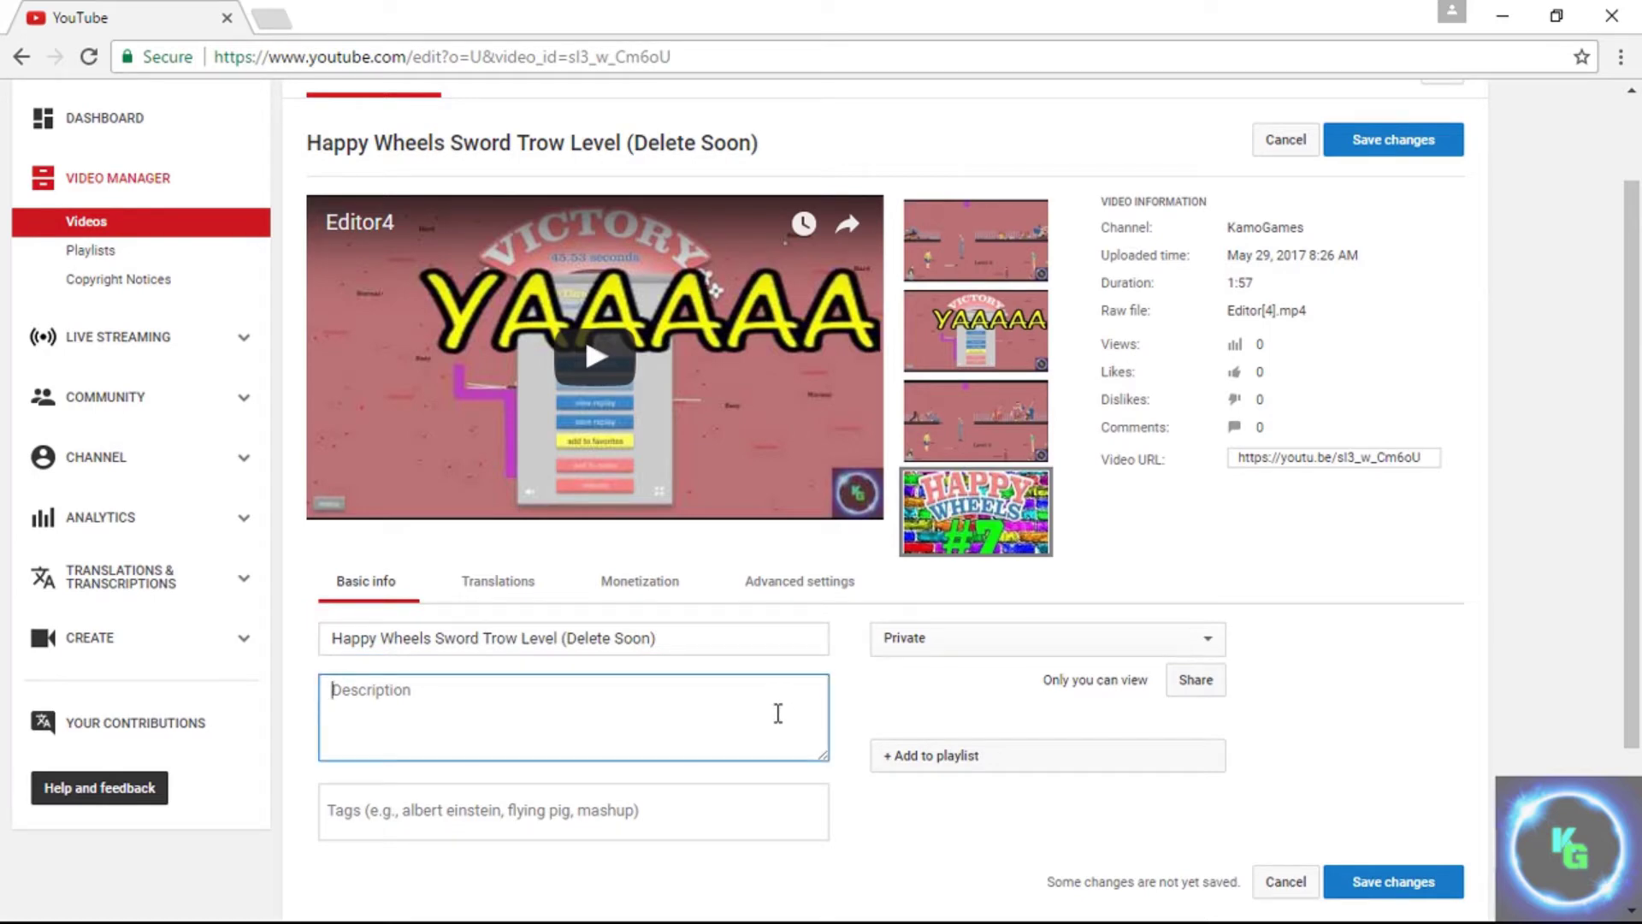
type("Like")
type(",Comment")
type(", AN")
type("nd Sub")
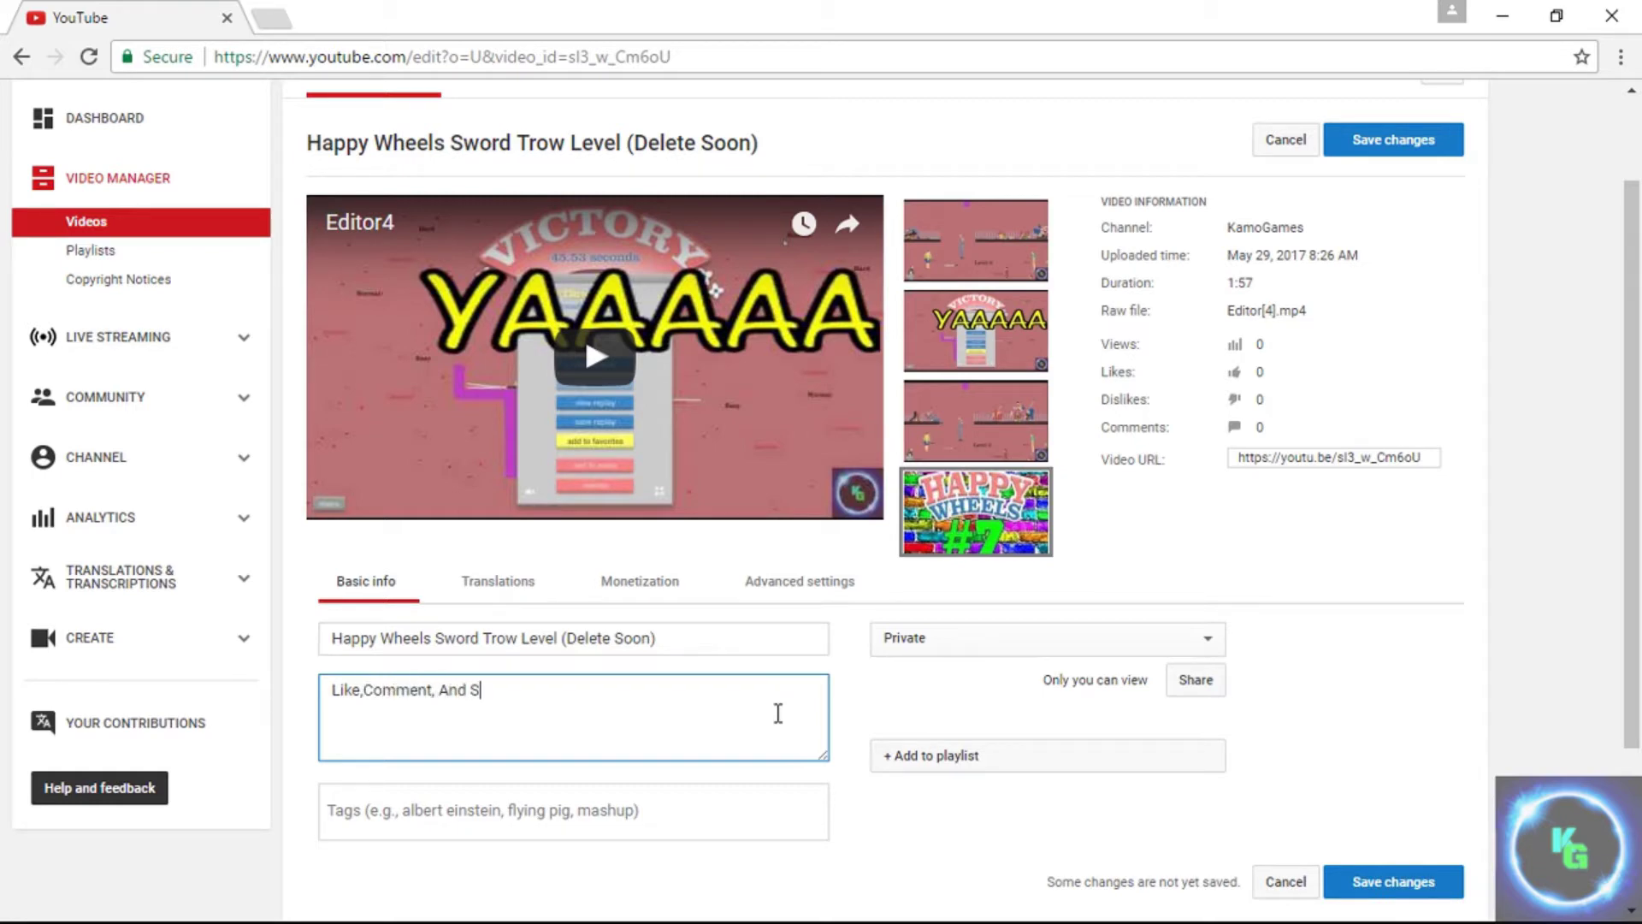
type(" Below")
key("BackSpace")
key("BackSpace")
key("BackSpace")
key("BackSpace")
key("BackSpace")
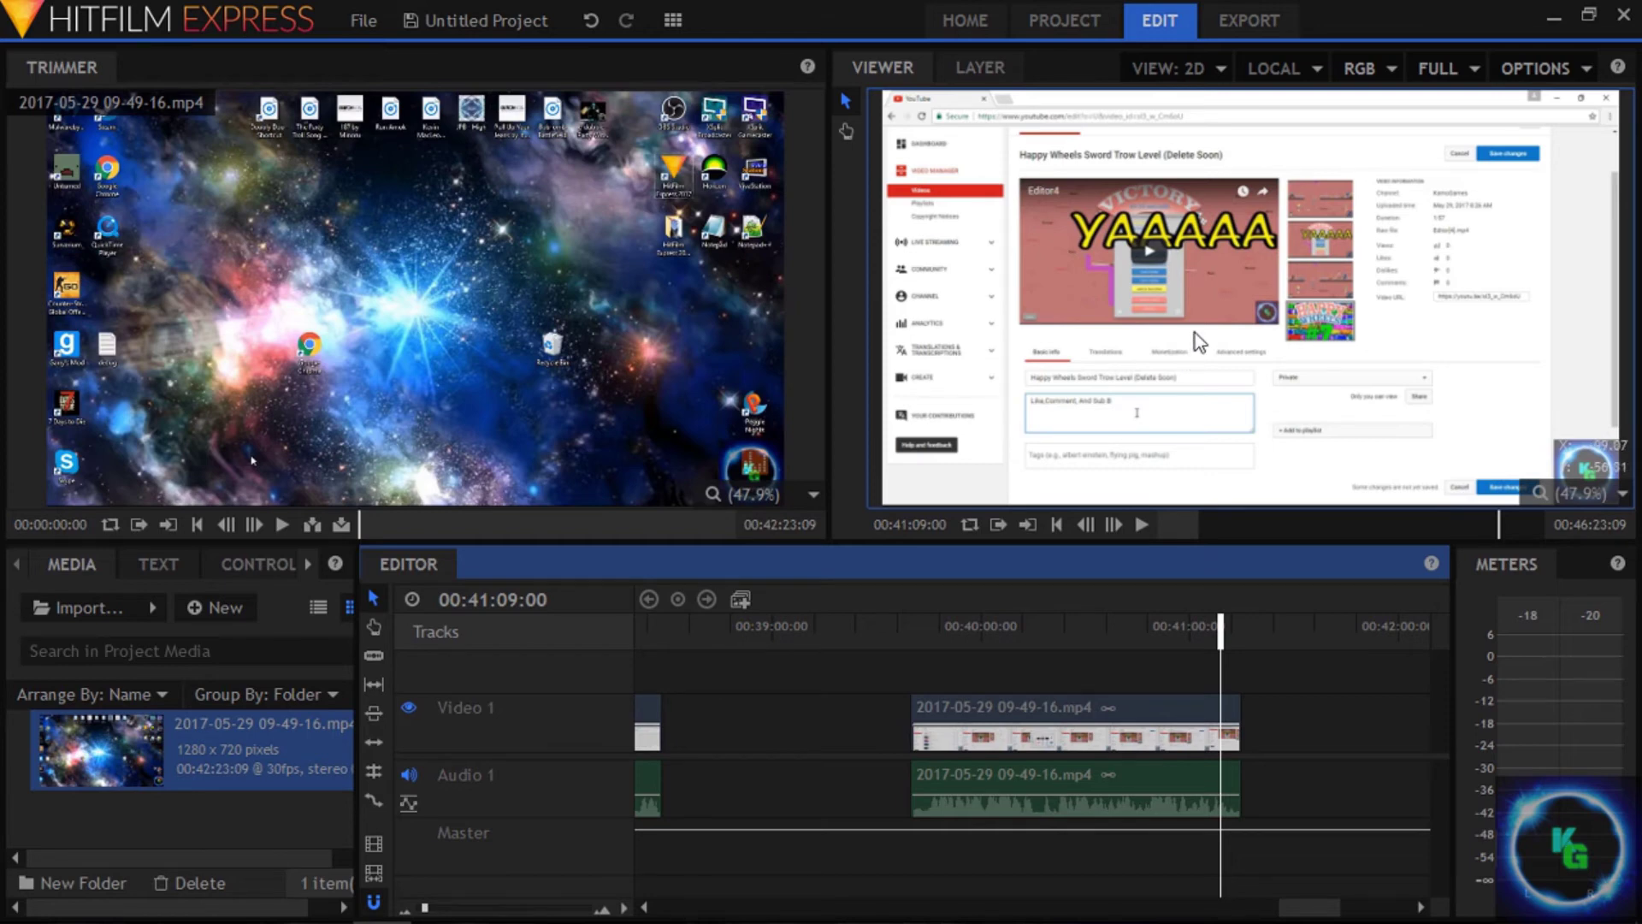
Step: Switch to HitFilm Express and examine the screen recording's clips at several points along the timeline
left_click_drag(1194, 332, 1209, 307)
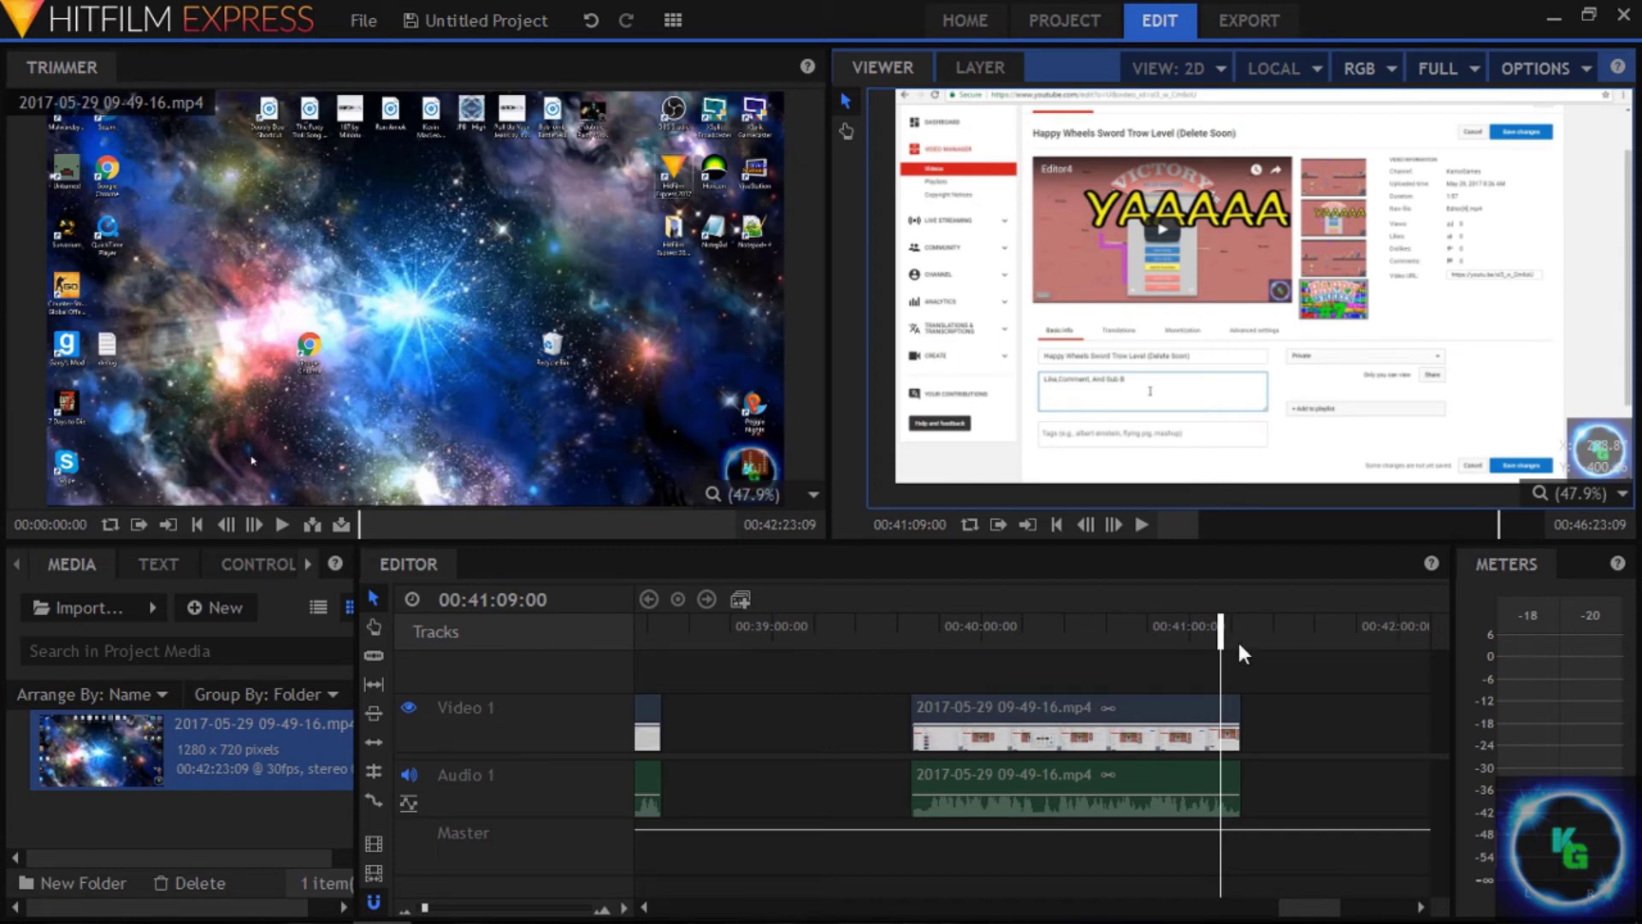
left_click_drag(1136, 637, 743, 637)
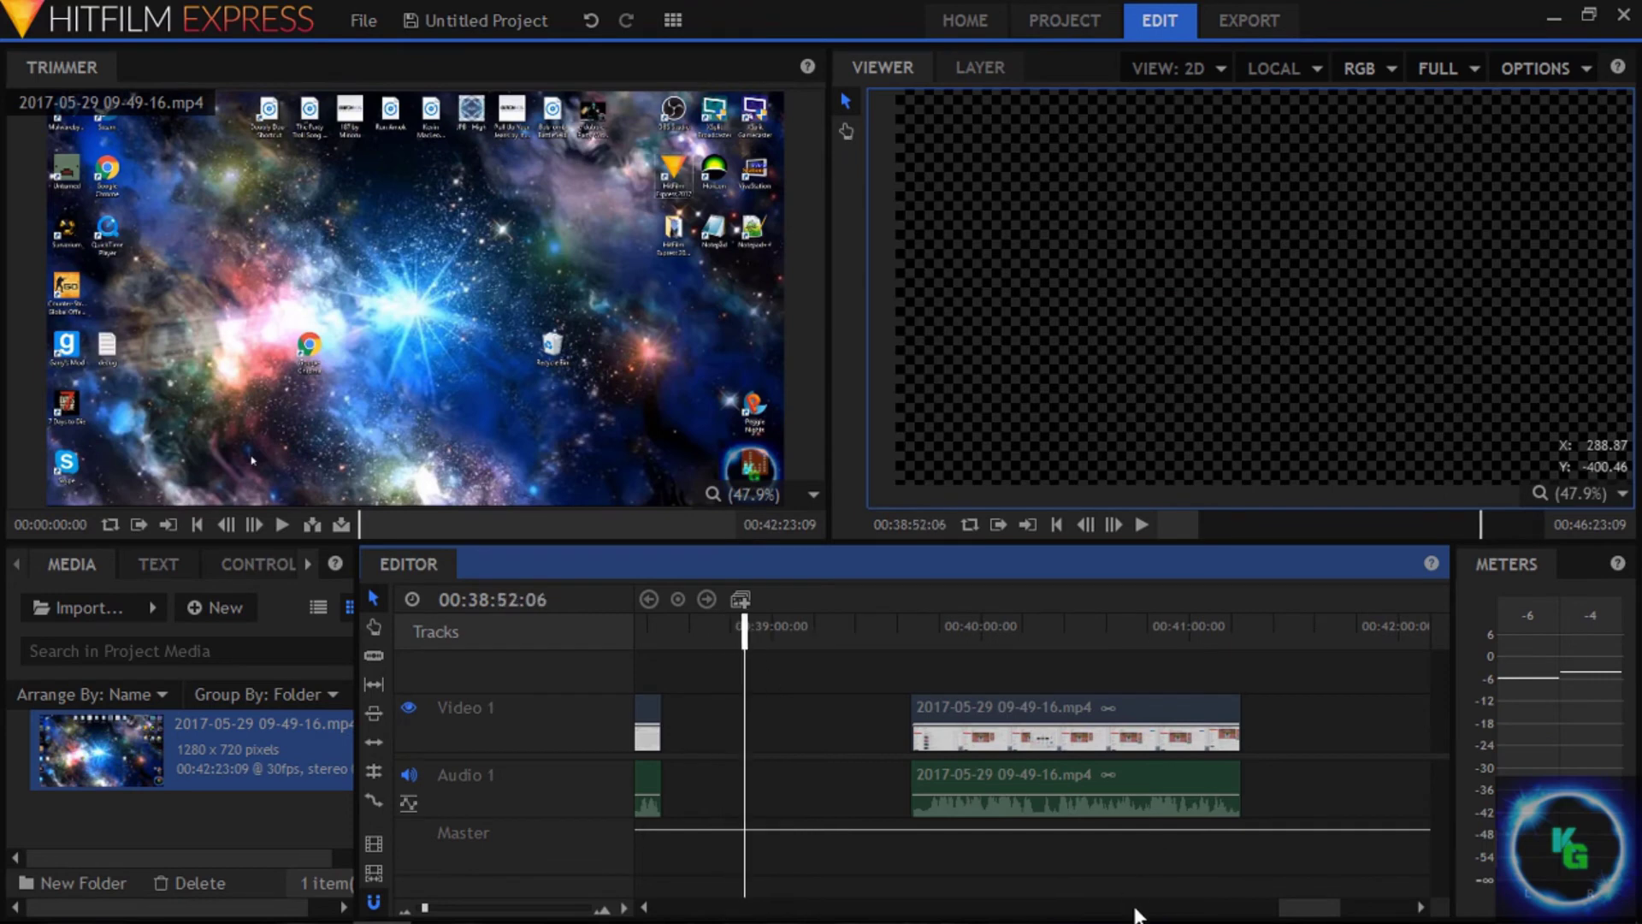
left_click_drag(1309, 908, 1060, 867)
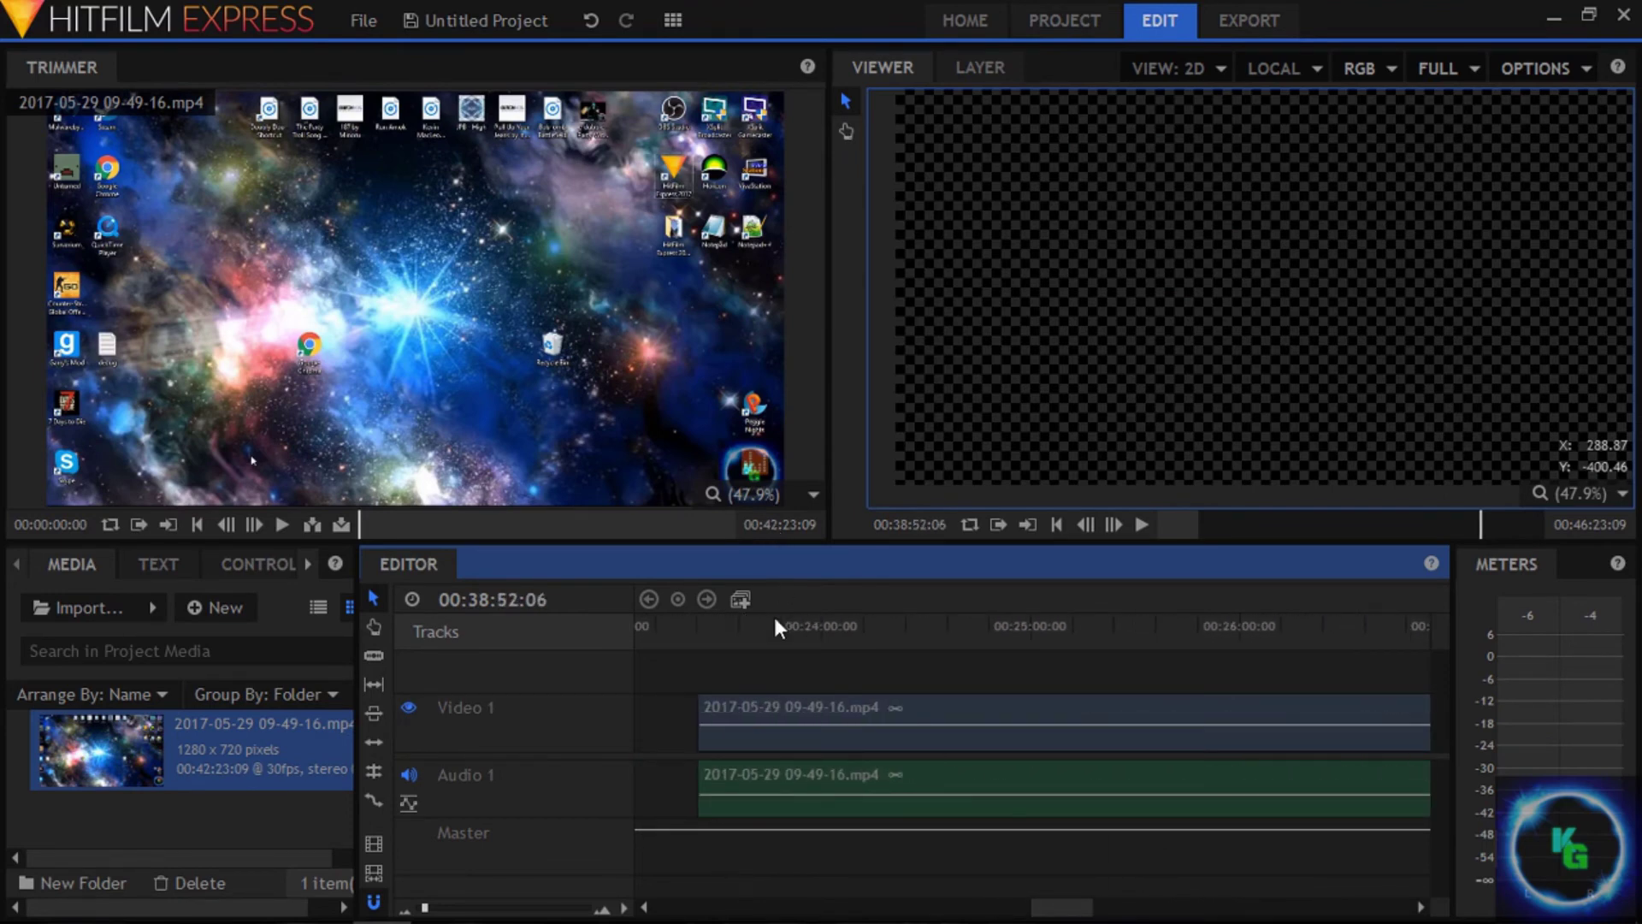
left_click_drag(775, 622, 762, 624)
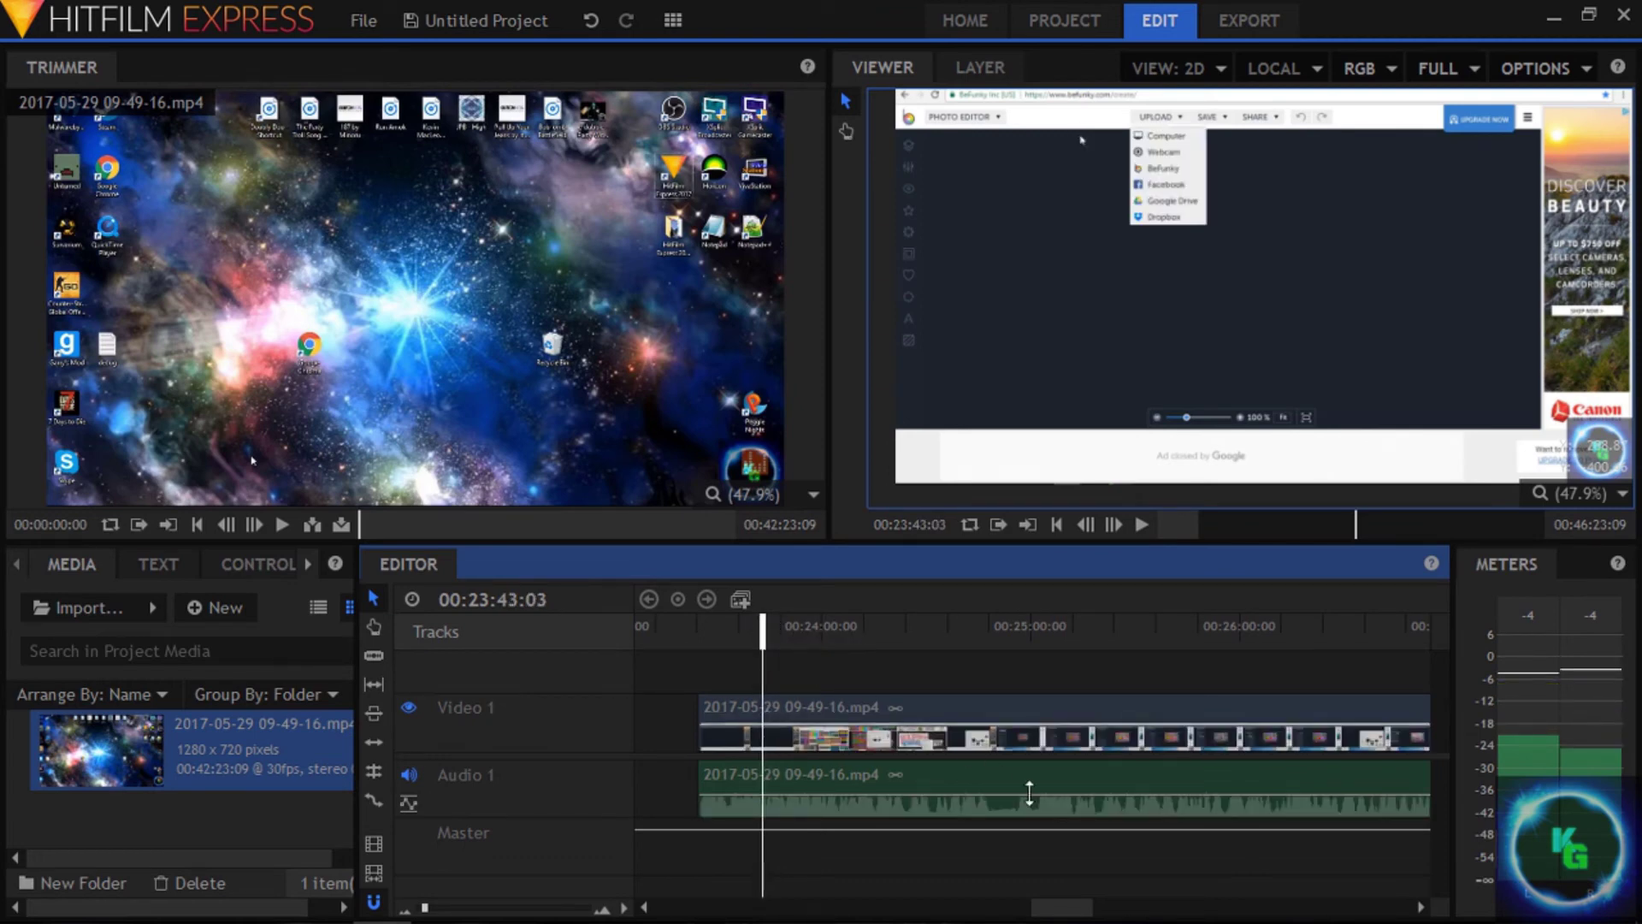
mouse_move(1055, 906)
left_mouse_down()
mouse_move(872, 907)
mouse_move(927, 885)
mouse_move(1402, 838)
mouse_move(902, 851)
mouse_move(799, 881)
mouse_move(622, 894)
mouse_move(918, 832)
mouse_move(619, 875)
mouse_move(656, 847)
left_mouse_up()
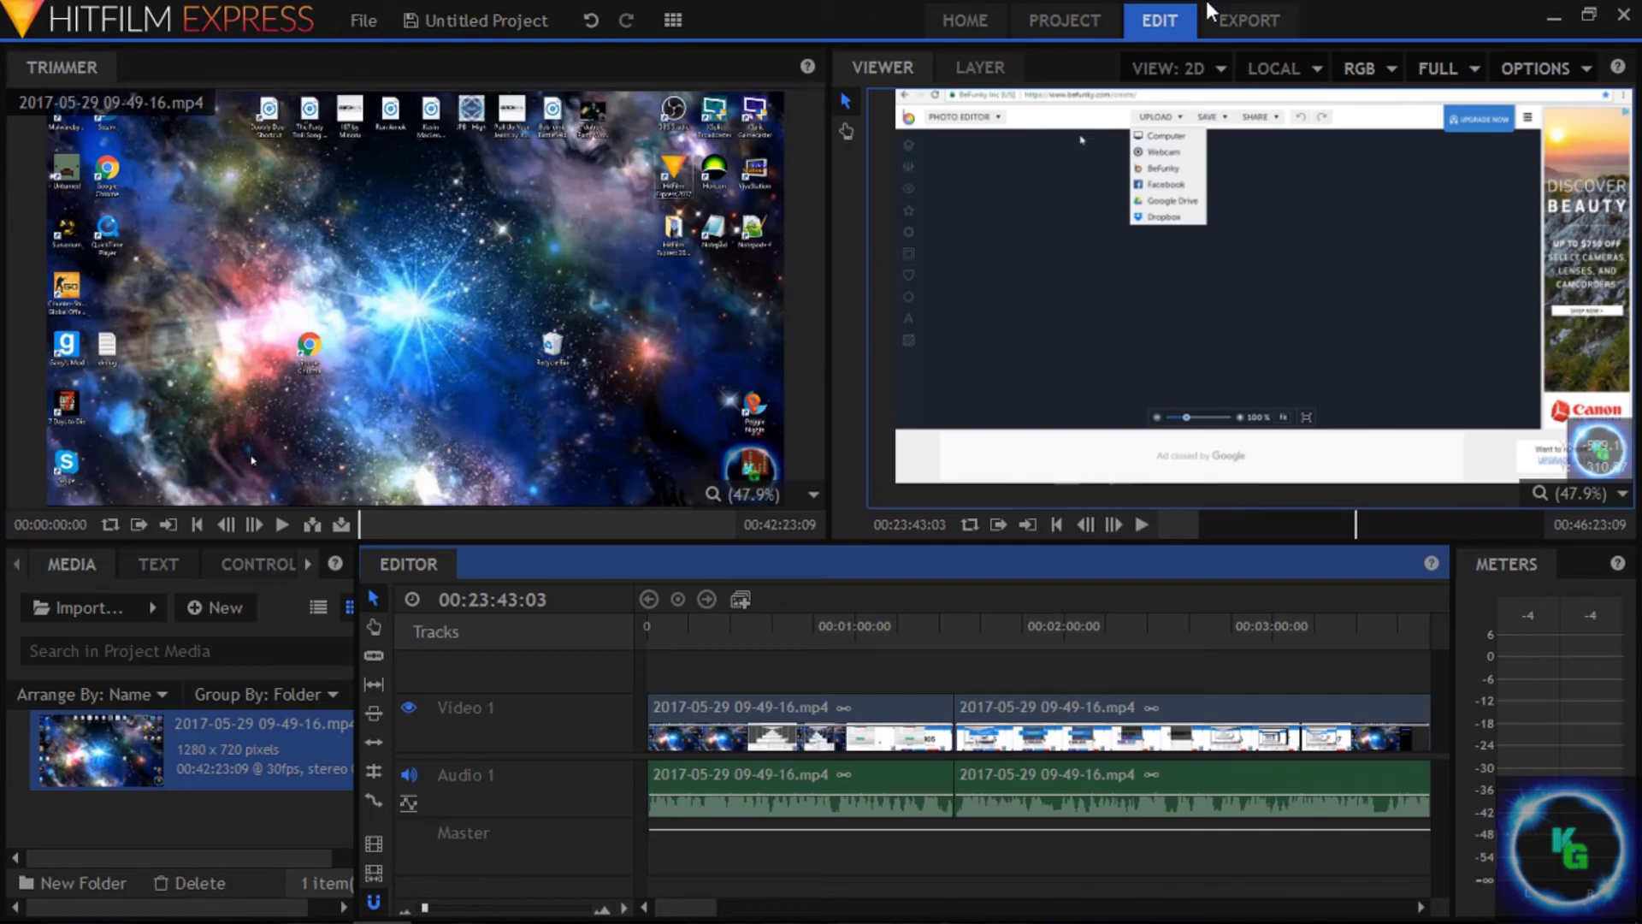
left_click(1588, 14)
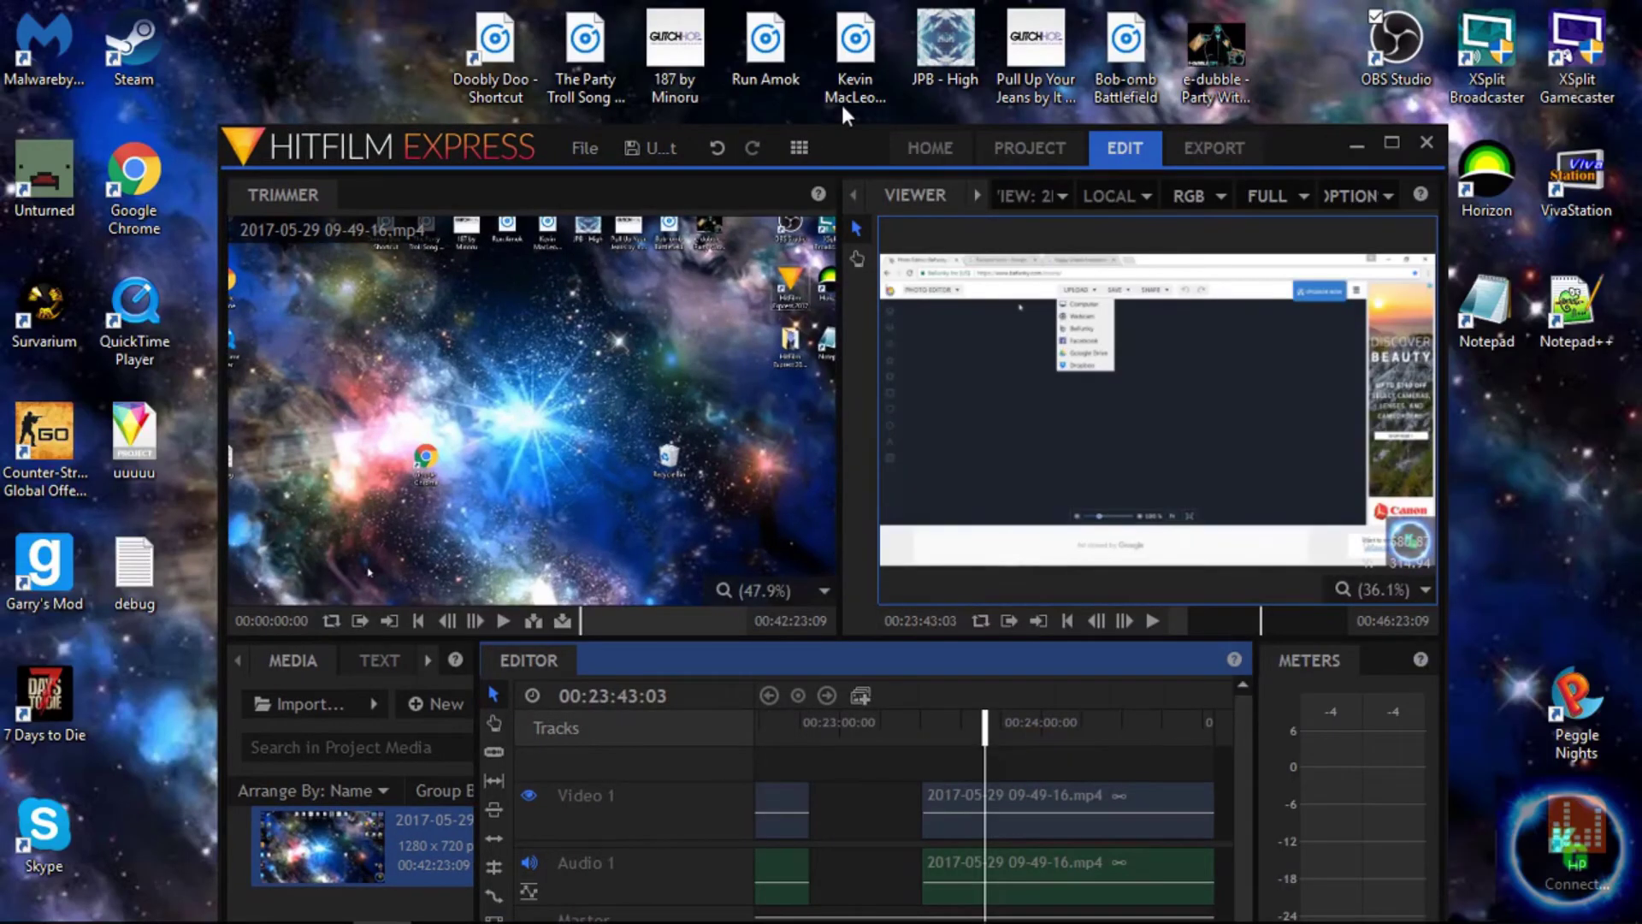
left_click(1392, 142)
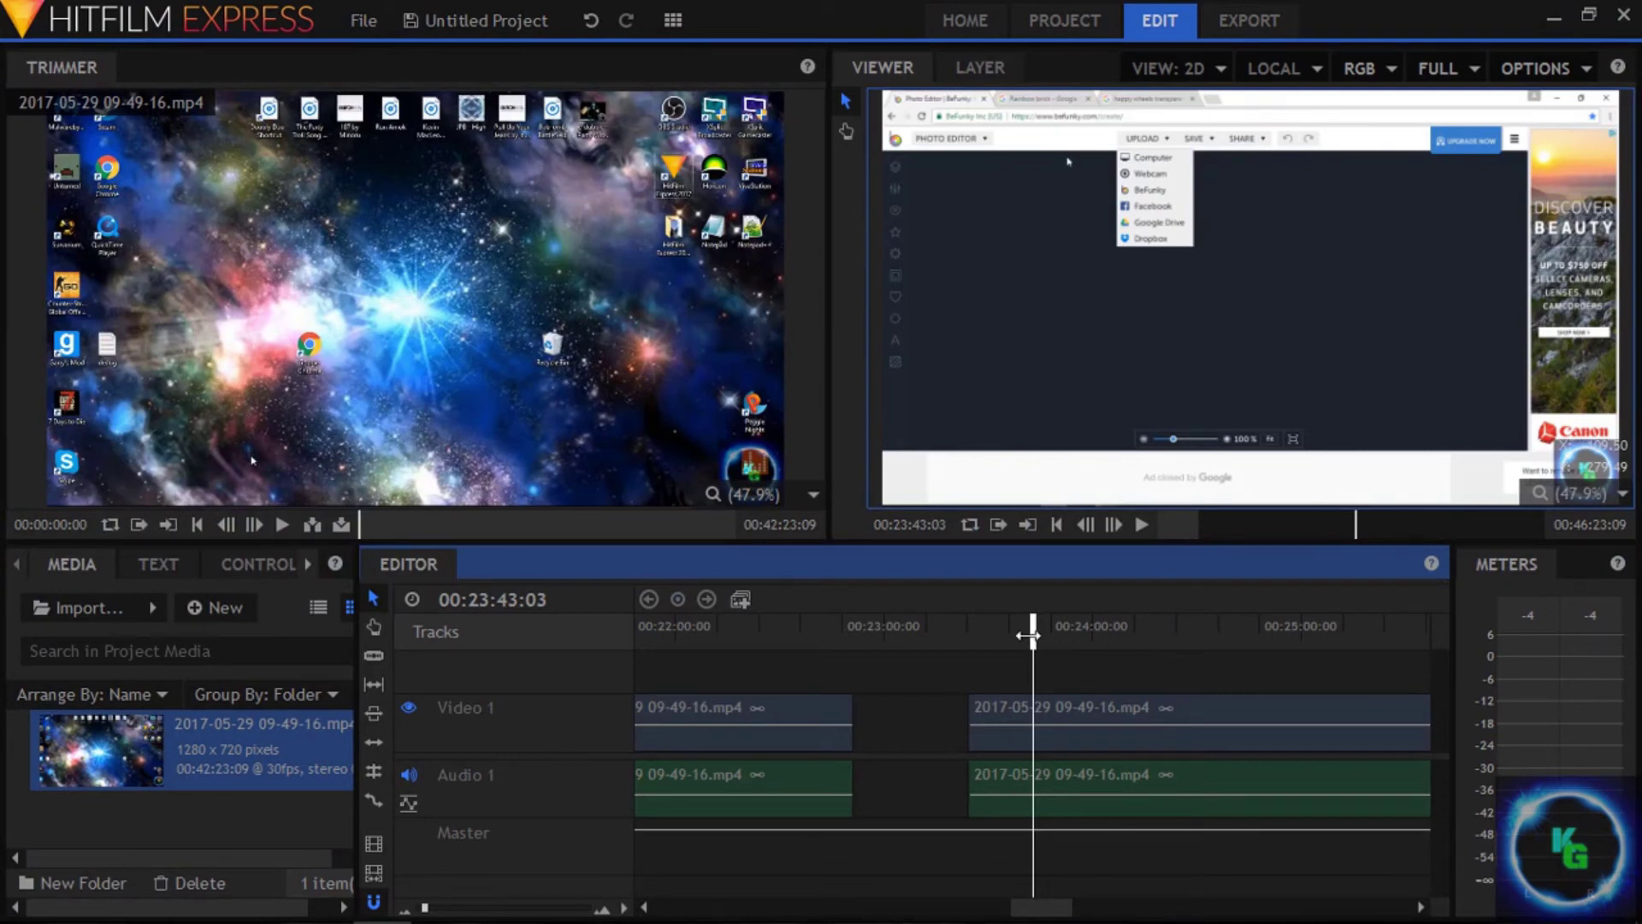
Step: Return the timeline playhead to the very beginning of the screen recording
left_click_drag(1031, 635, 735, 634)
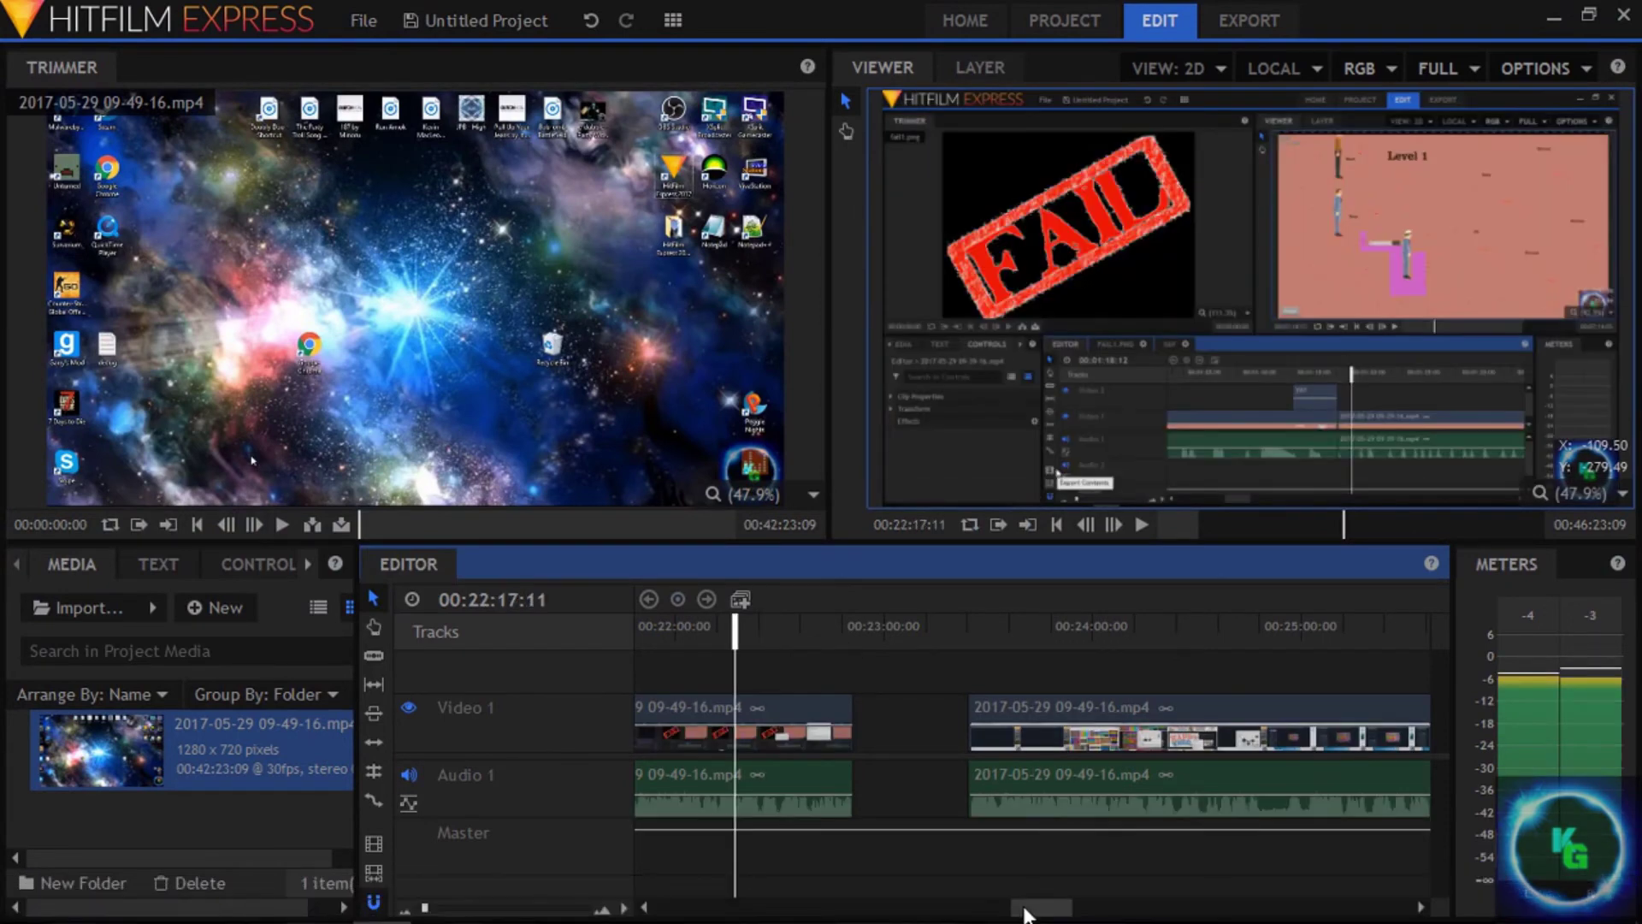
left_click_drag(1039, 906, 671, 919)
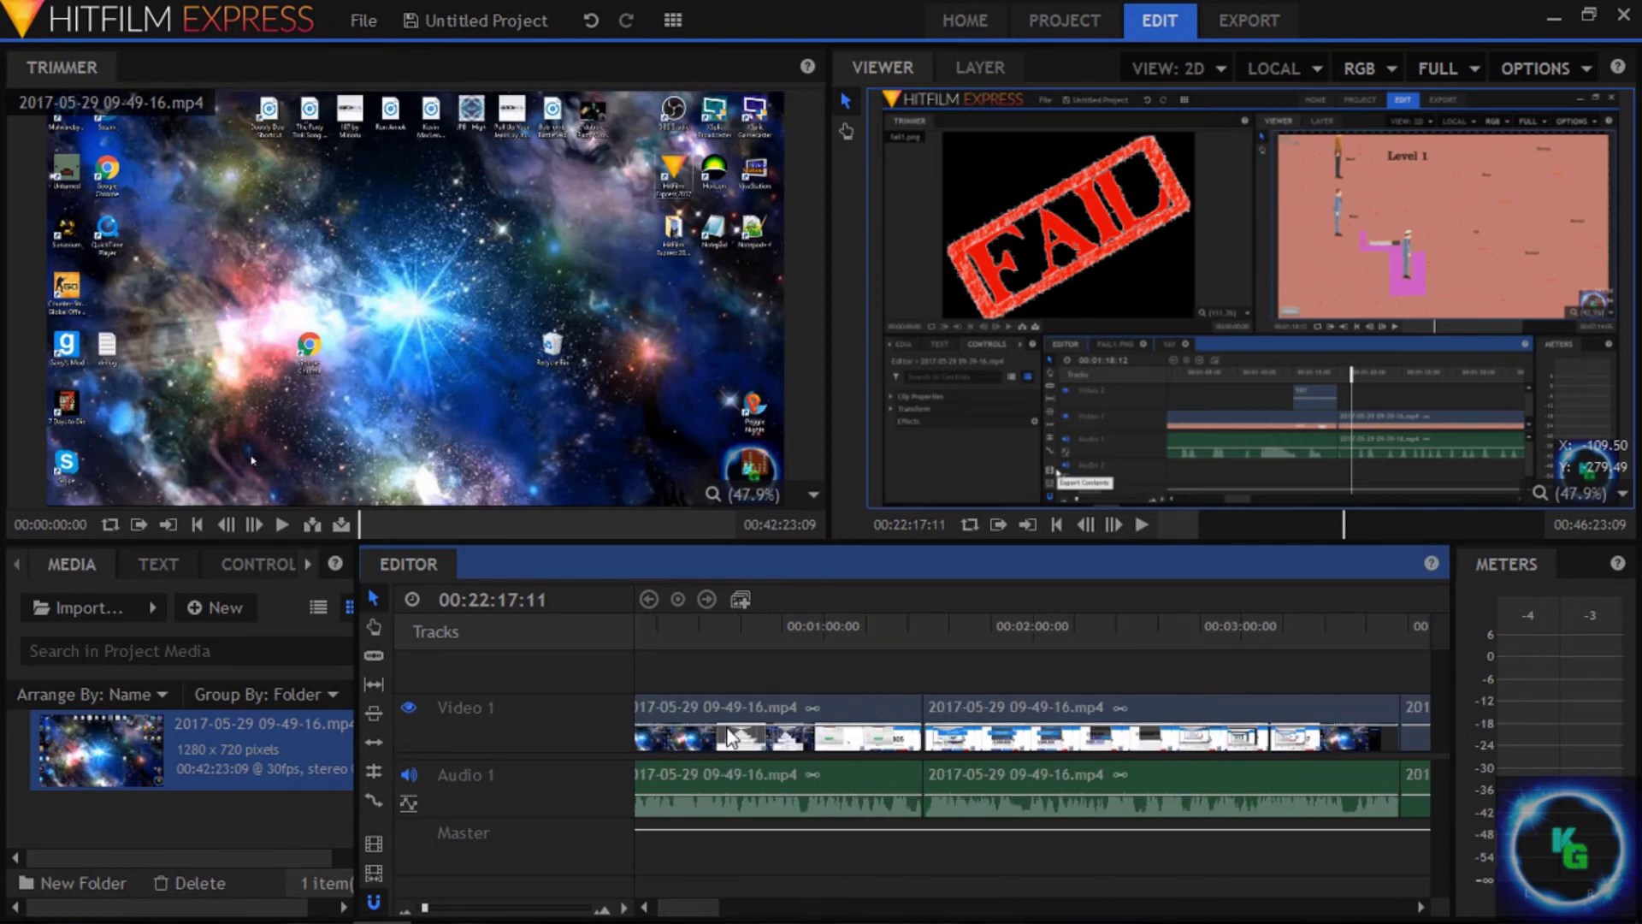
left_click(693, 633)
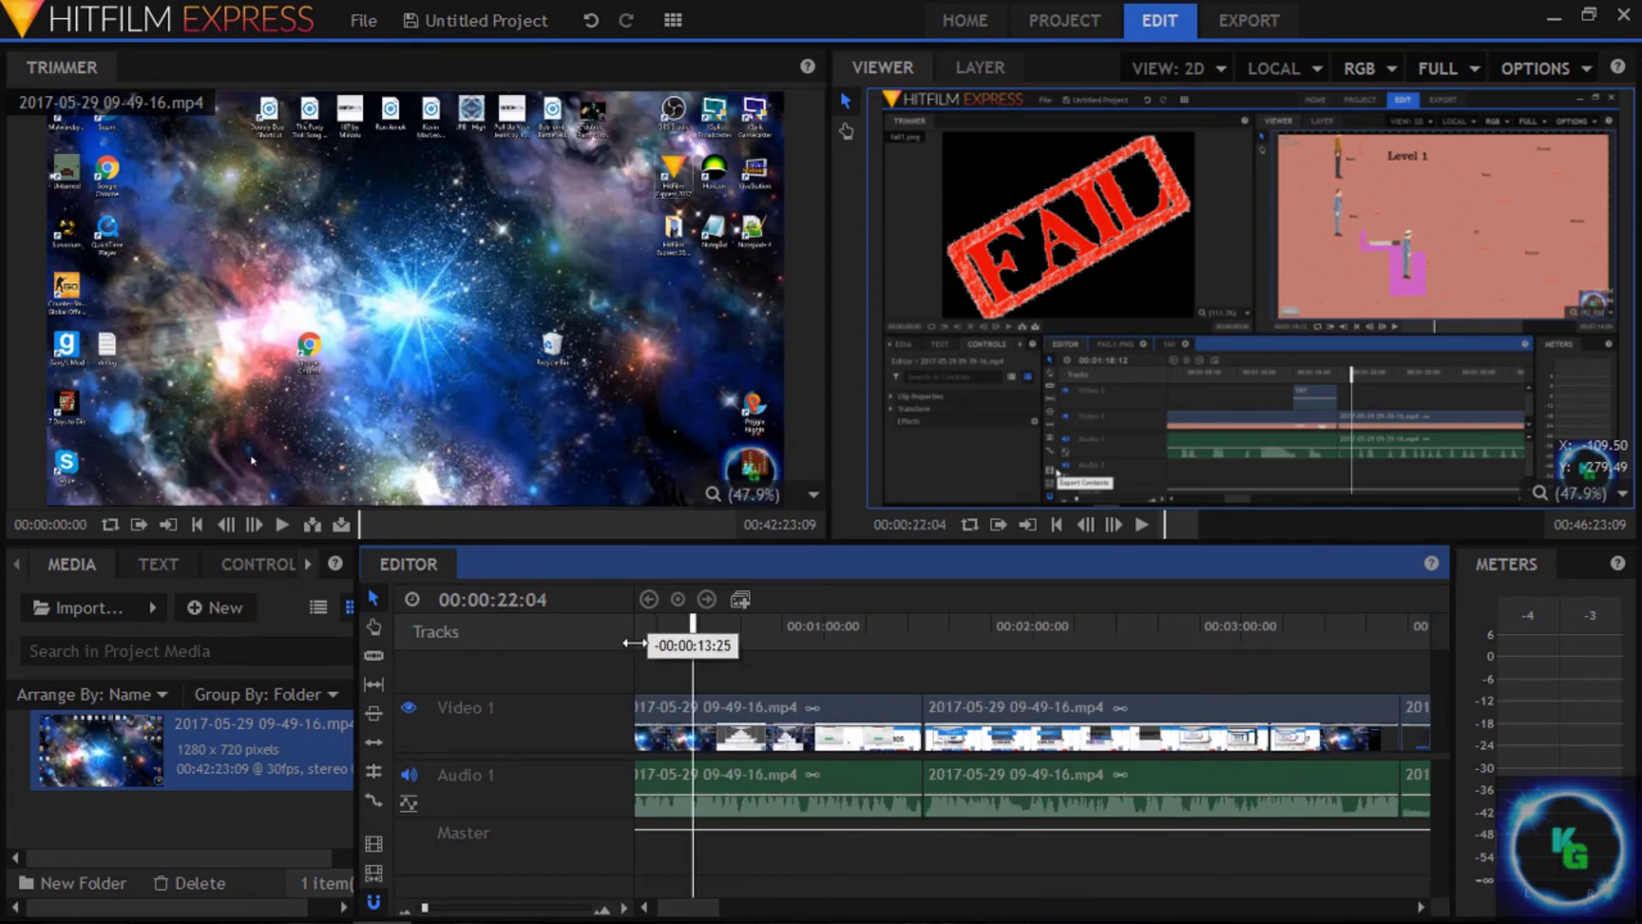
left_click_drag(634, 642, 554, 651)
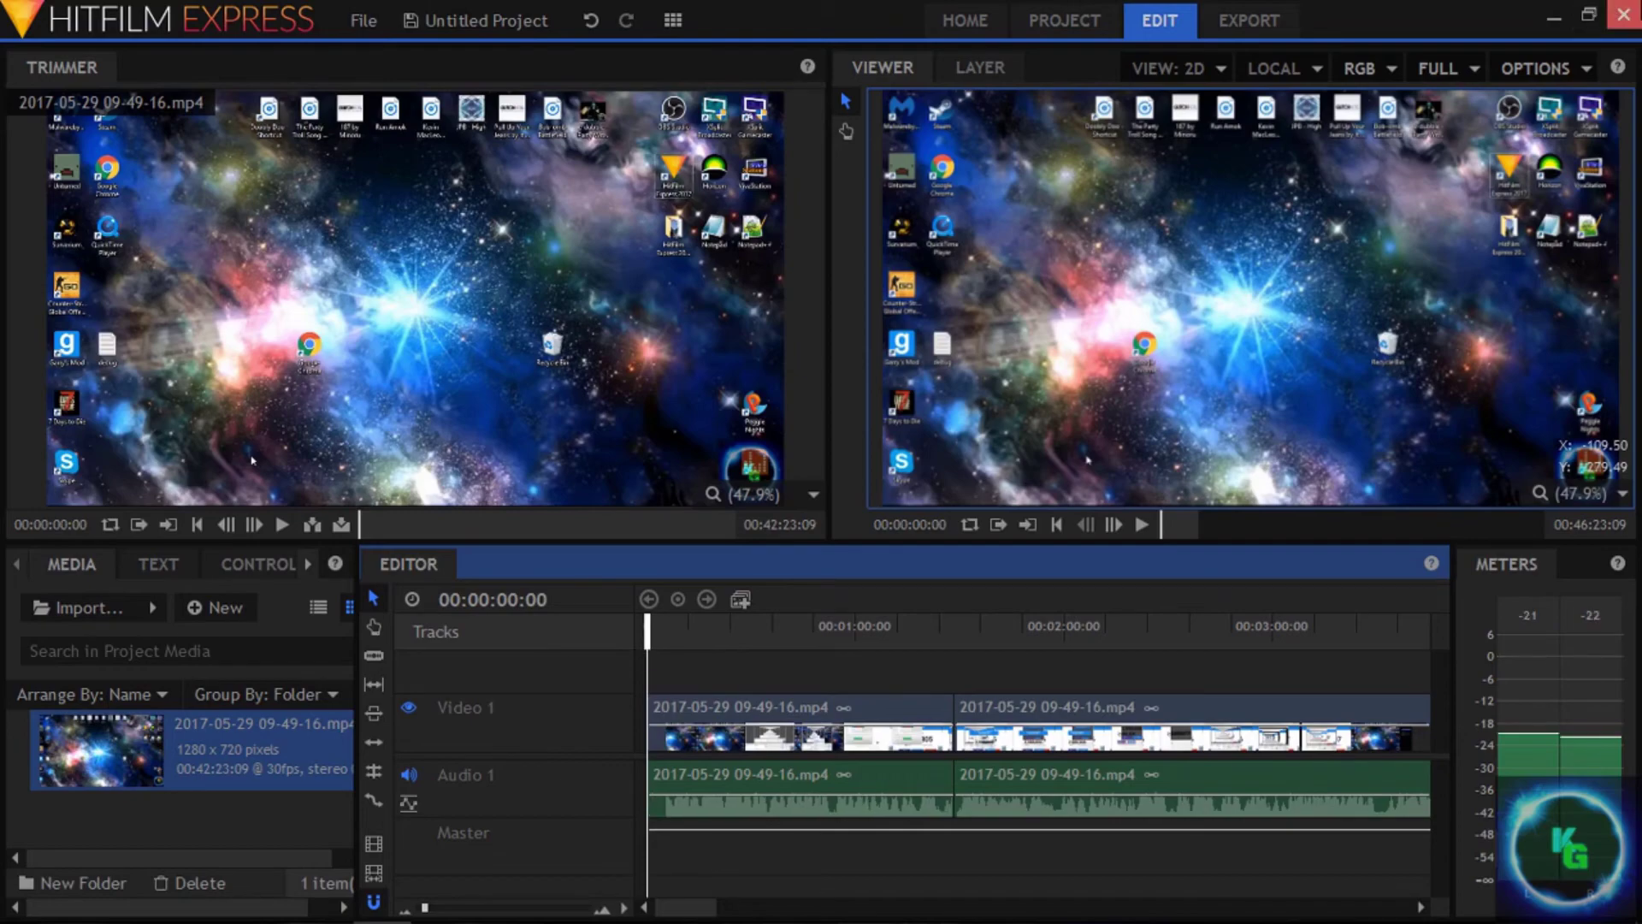
Step: Import The Party Troll Song from the desktop into the project media and restore the HitFilm Express window to full size
left_click(1588, 15)
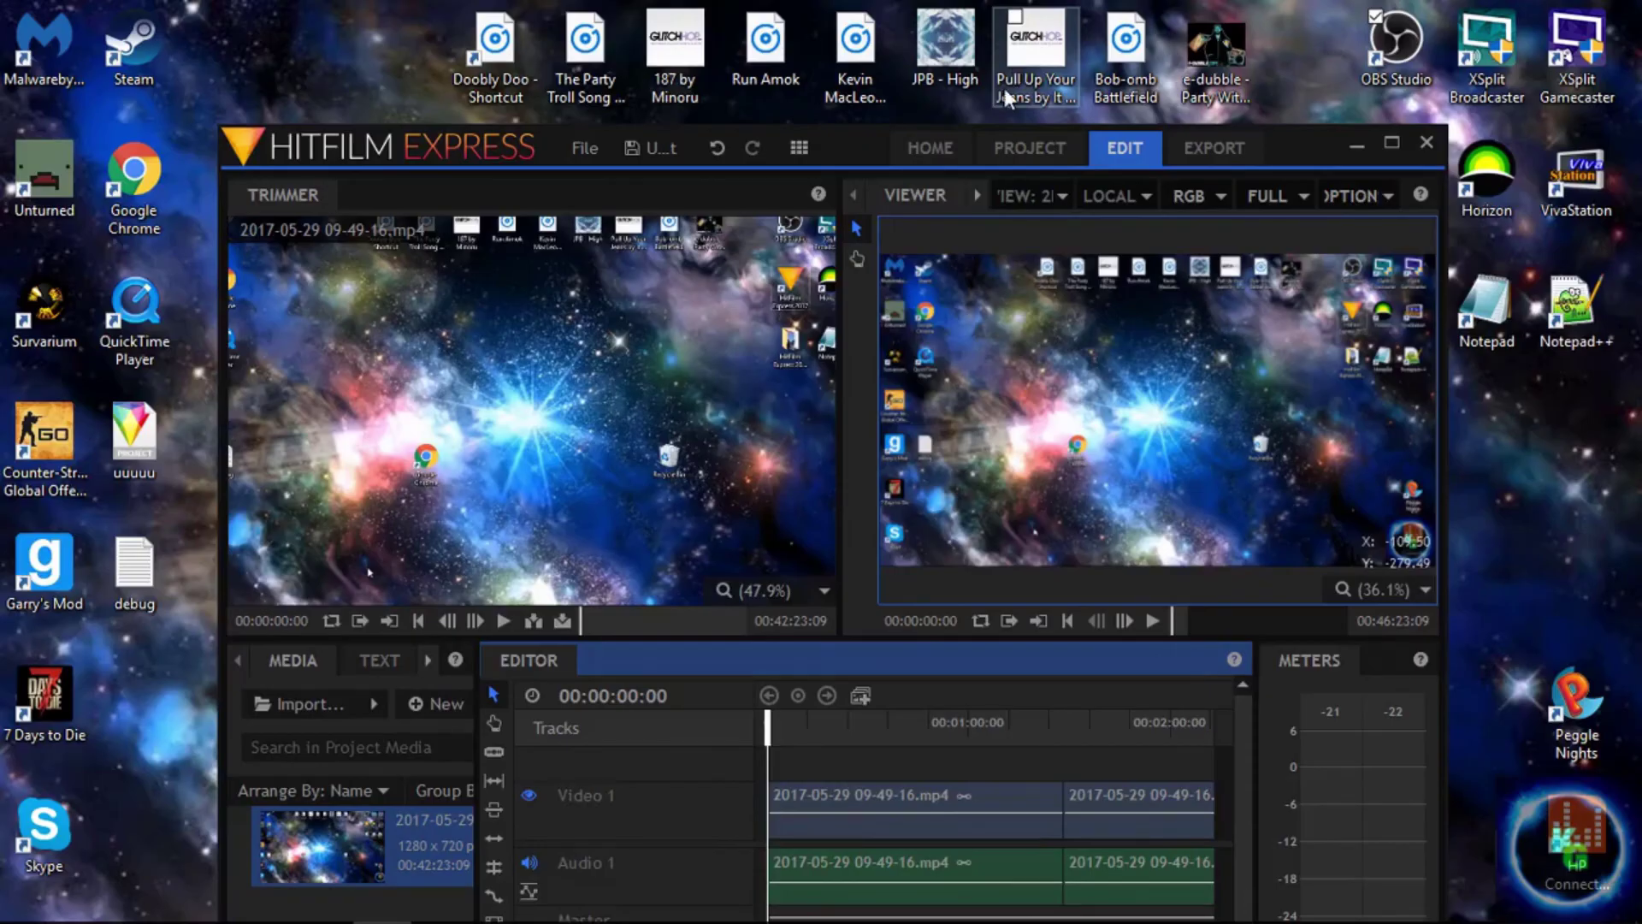
left_click_drag(1295, 148, 1450, 130)
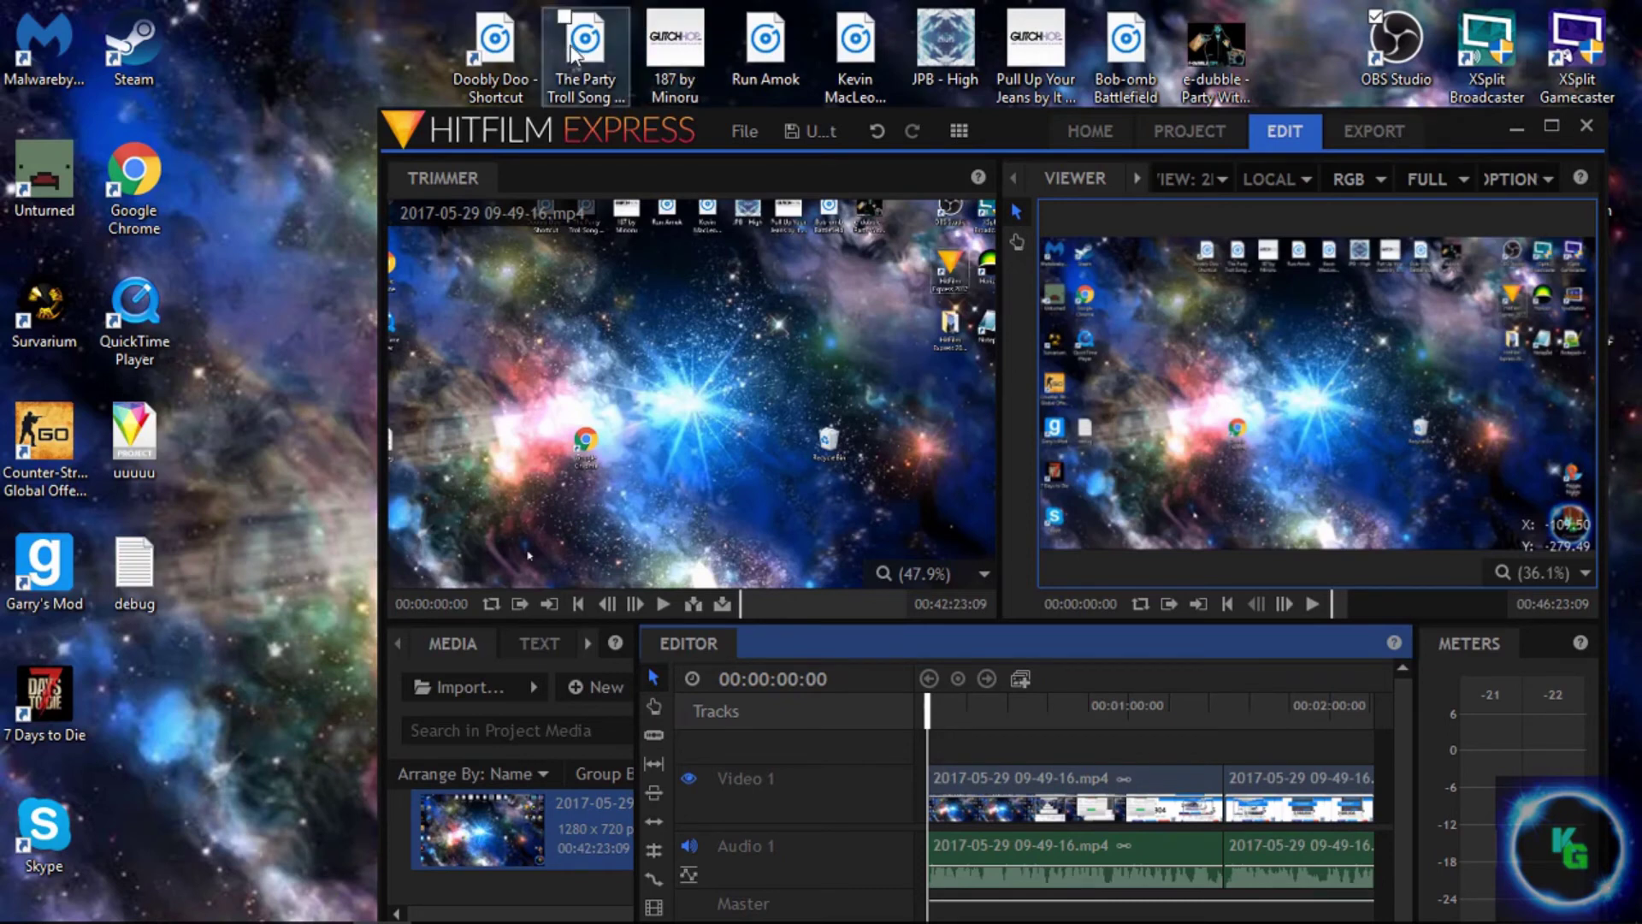
left_click_drag(571, 53, 526, 896)
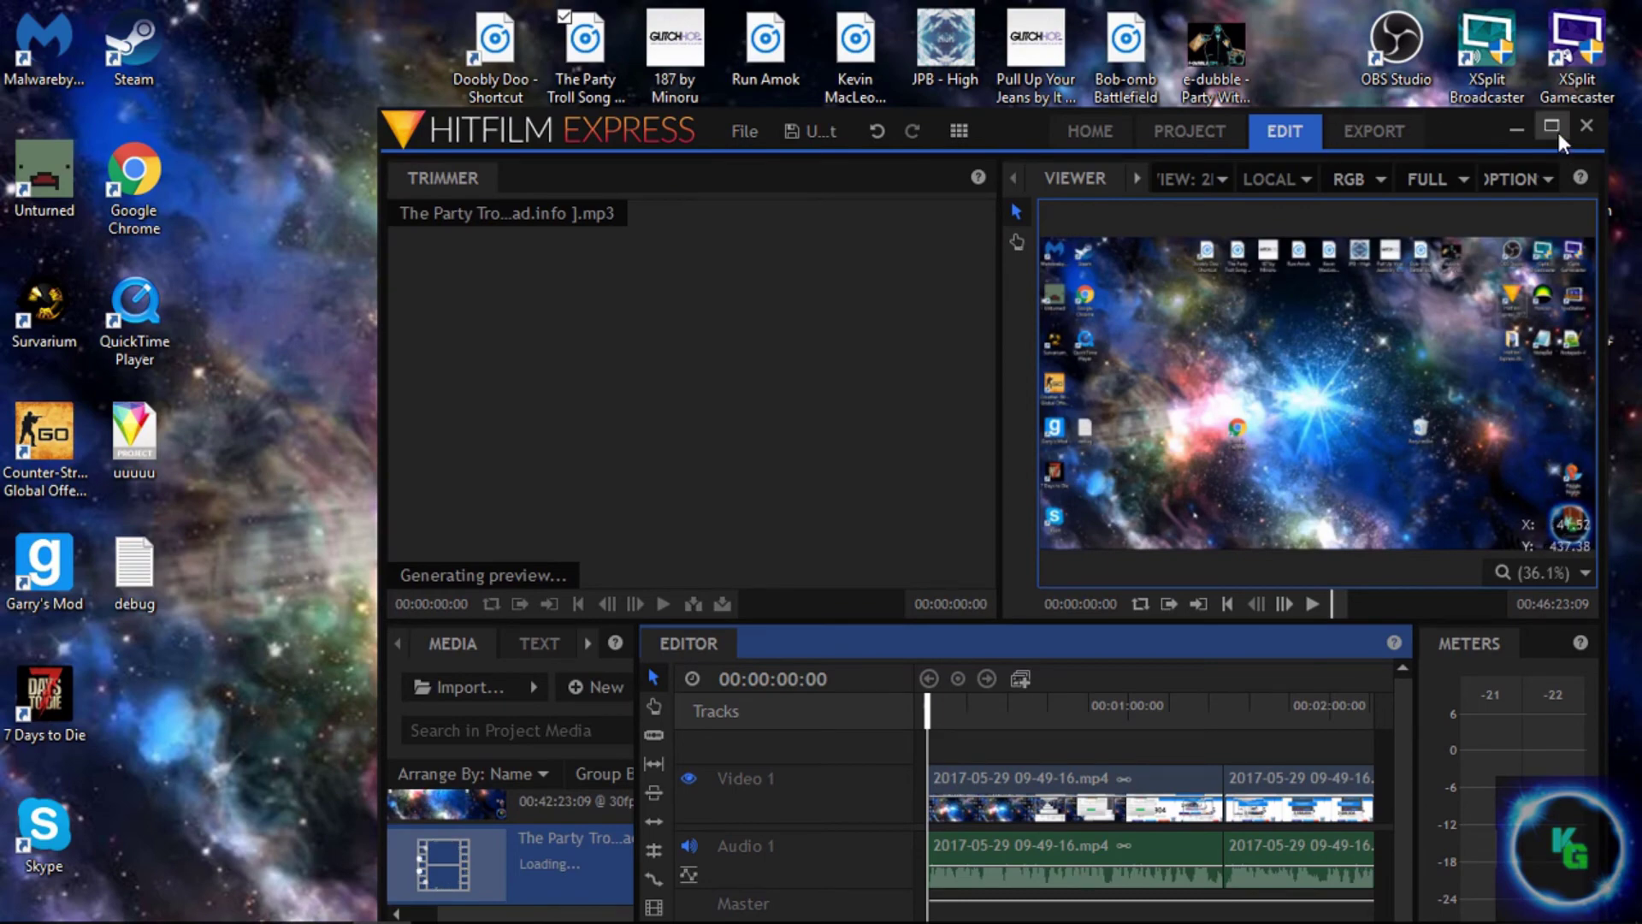
key("super+Up")
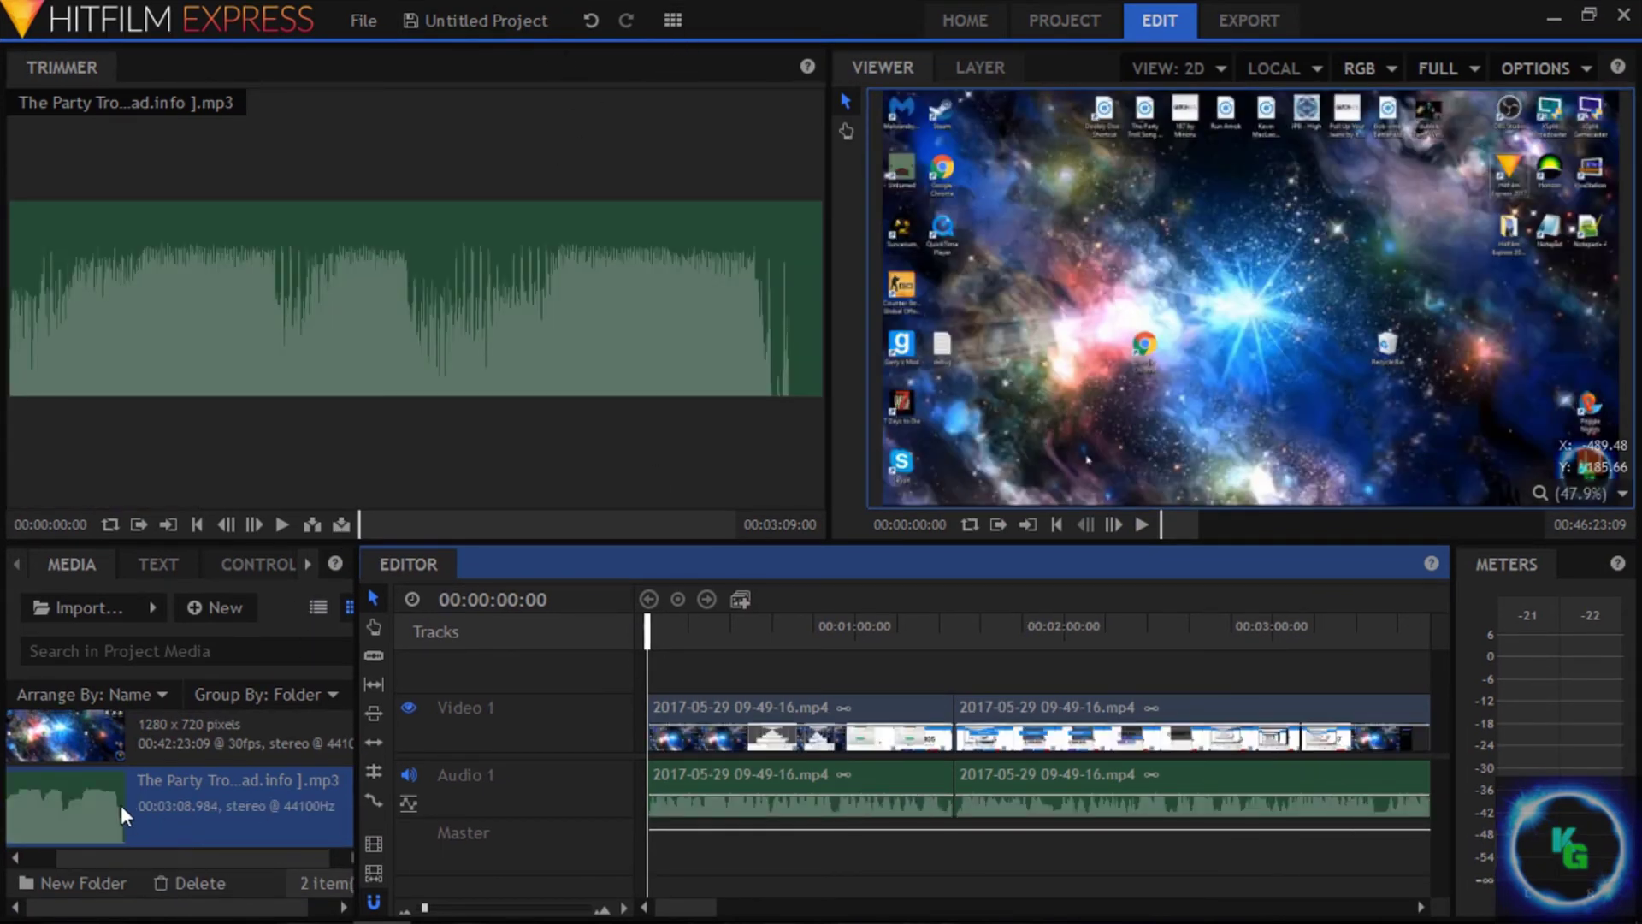
Step: Insert a new video track above Video 1 in the timeline
left_click_drag(121, 804, 191, 806)
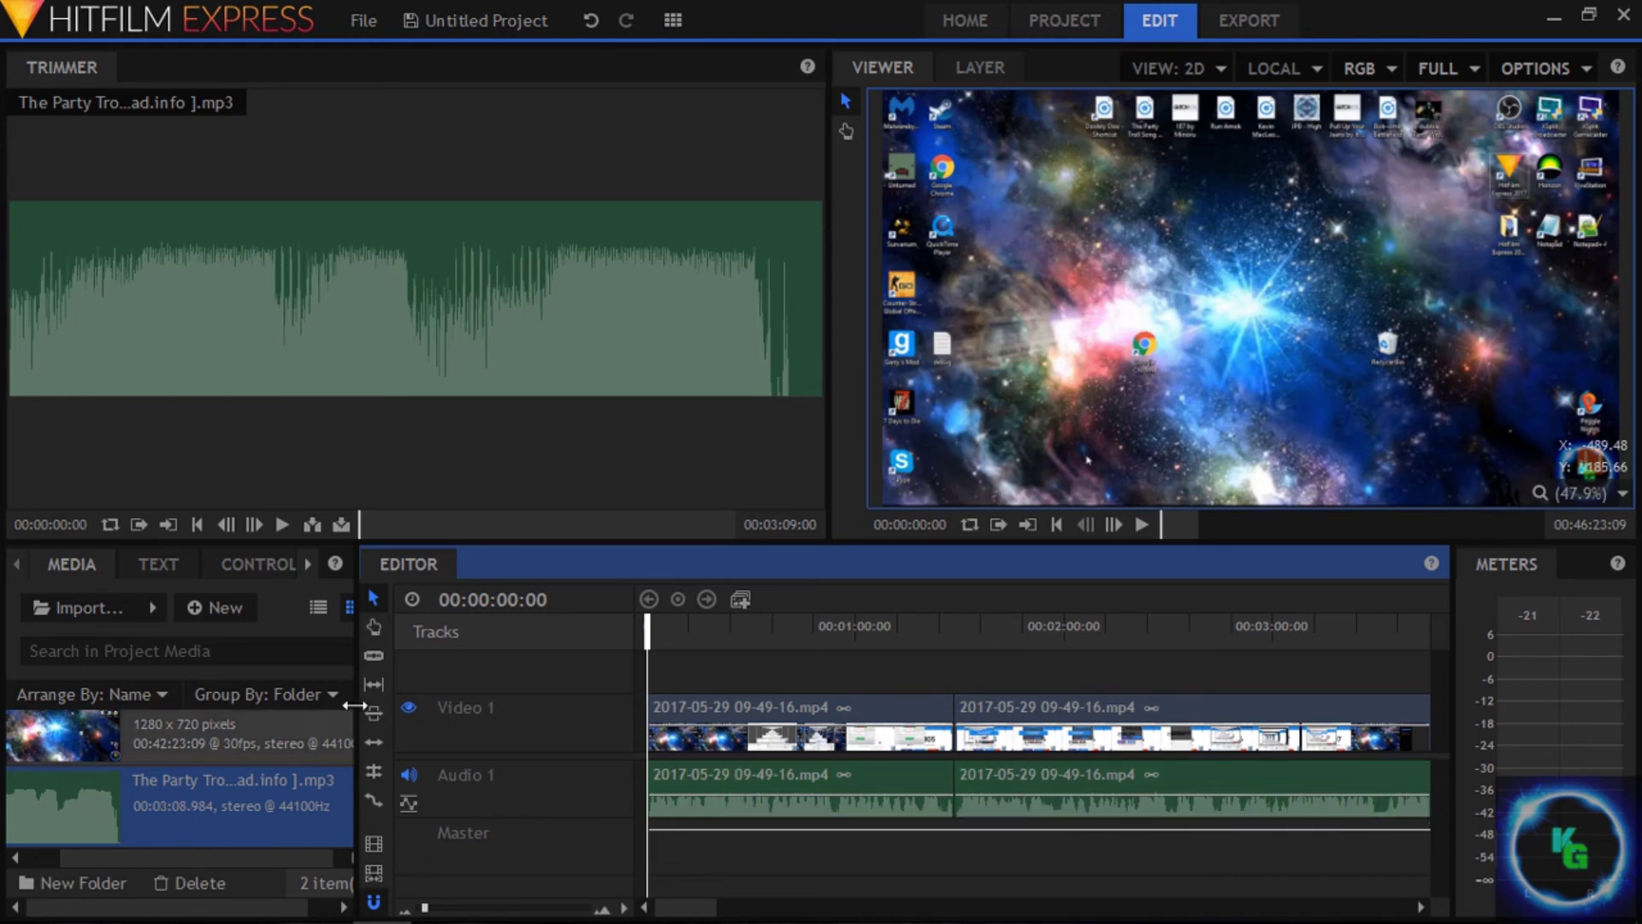
right_click(424, 657)
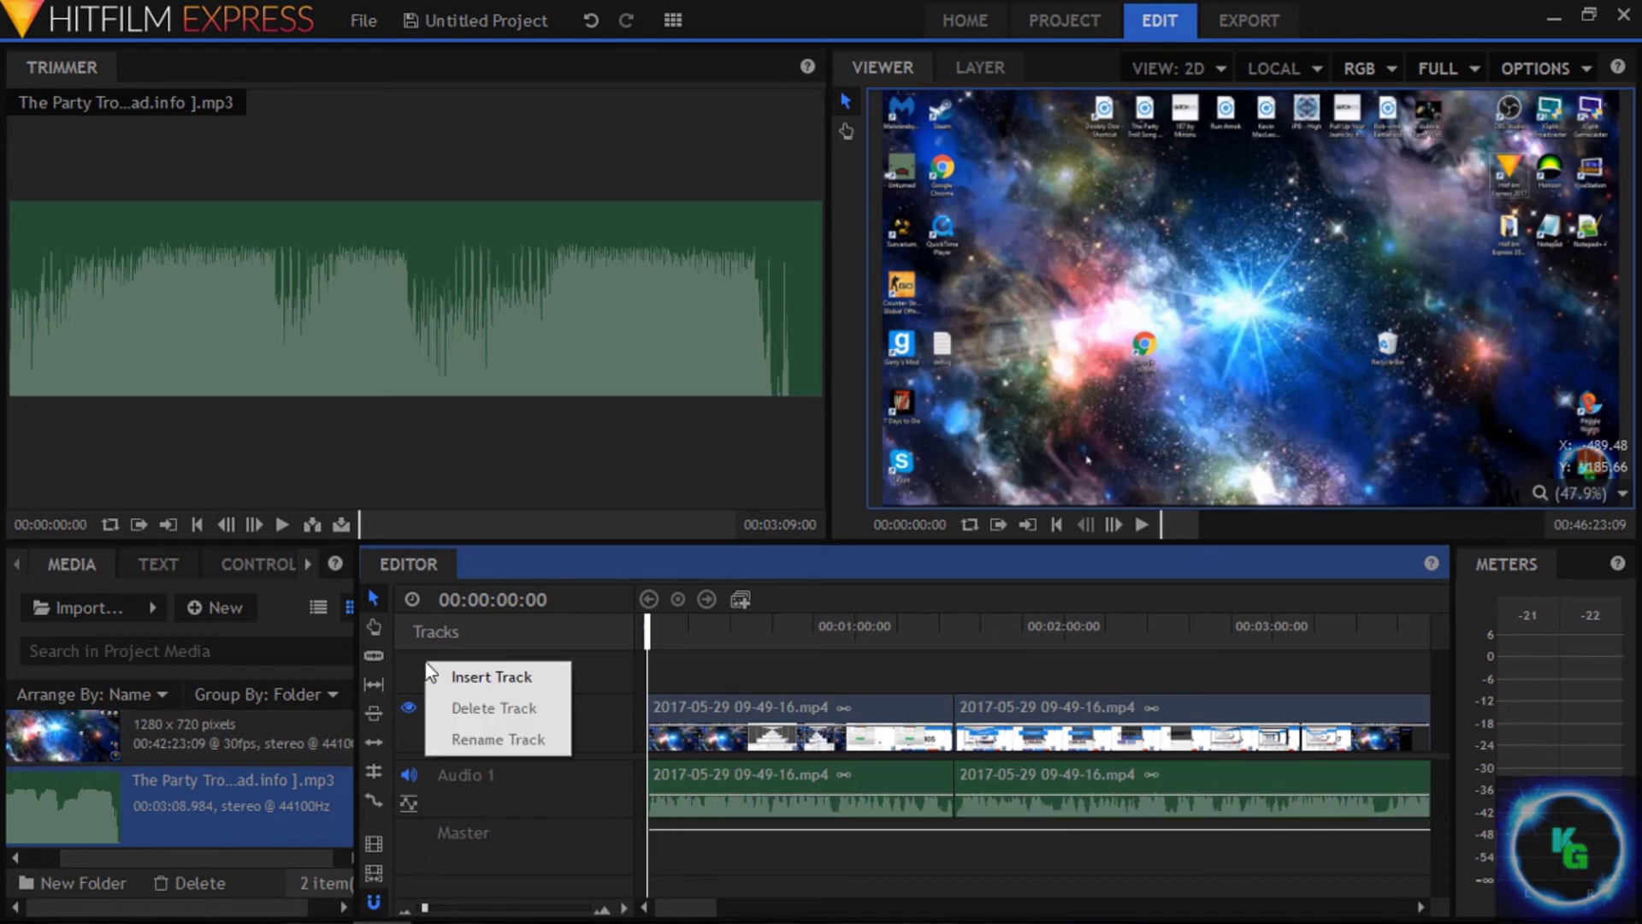
left_click(491, 685)
left_click(474, 830)
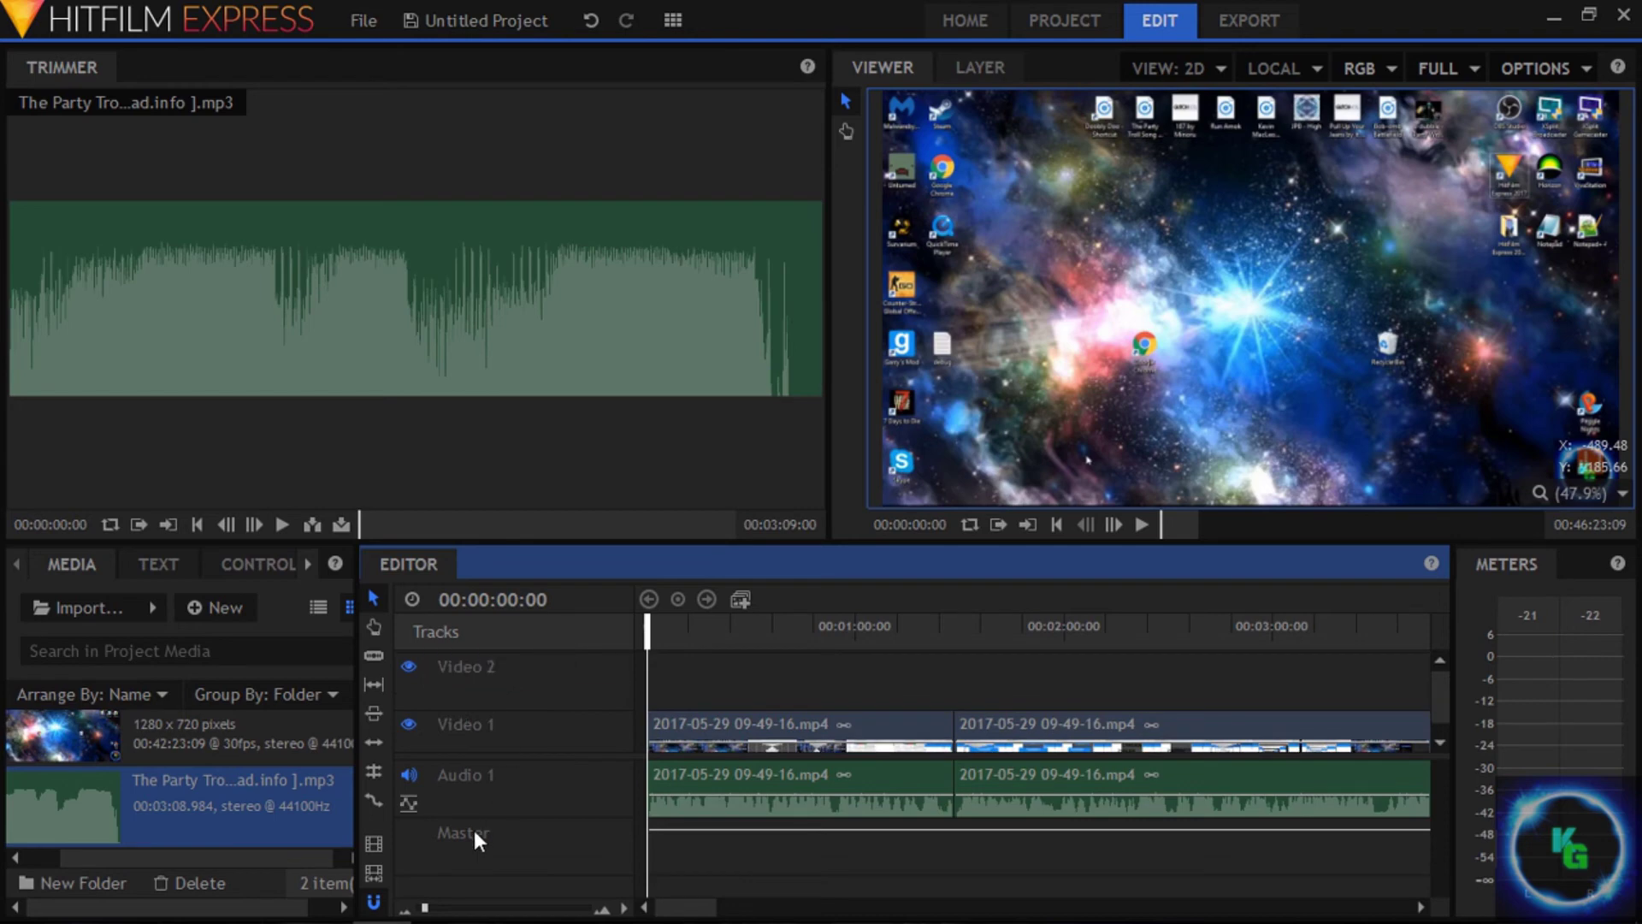
Step: Insert a second audio track below Audio 1 in the timeline, keeping its default name
right_click(473, 830)
left_click(561, 726)
right_click(513, 829)
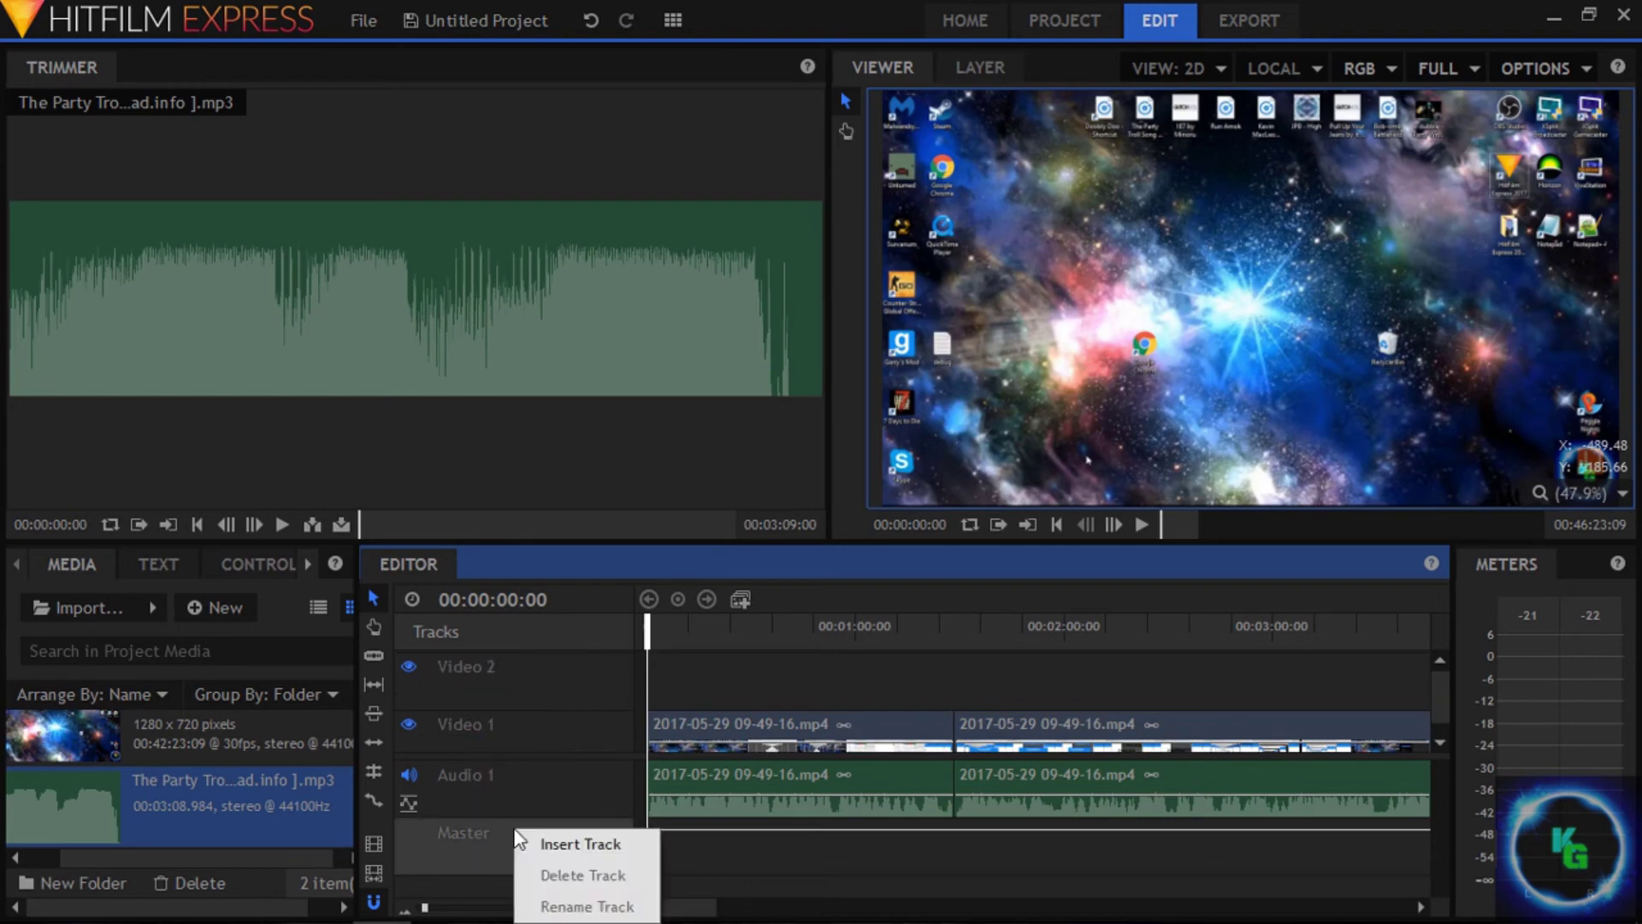
left_click(524, 841)
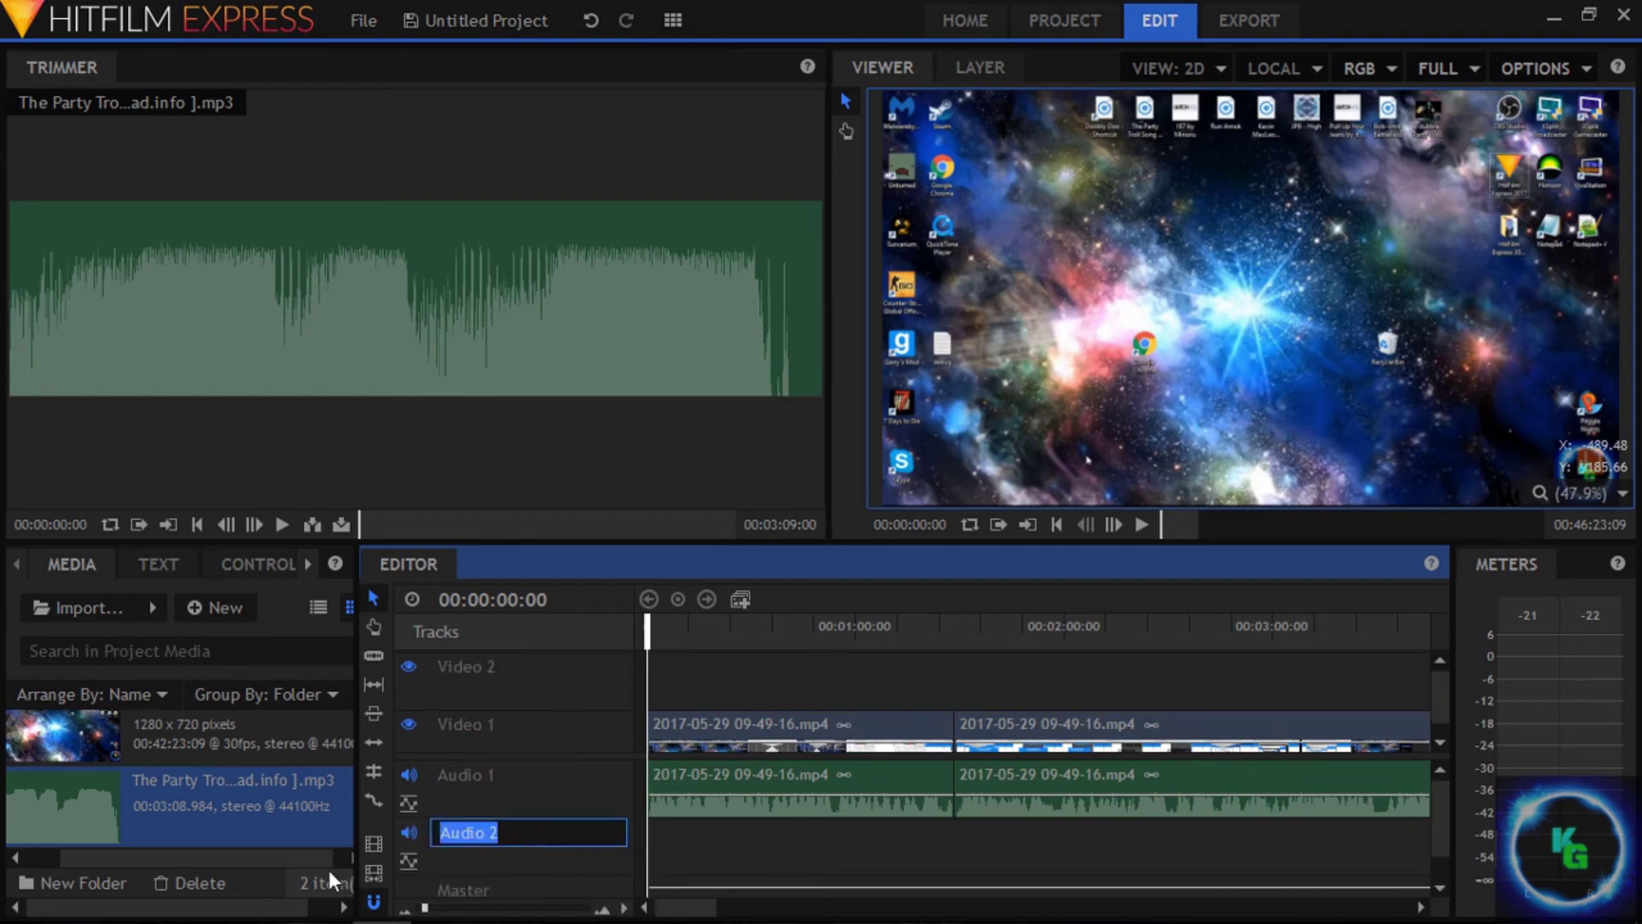
left_click(228, 850)
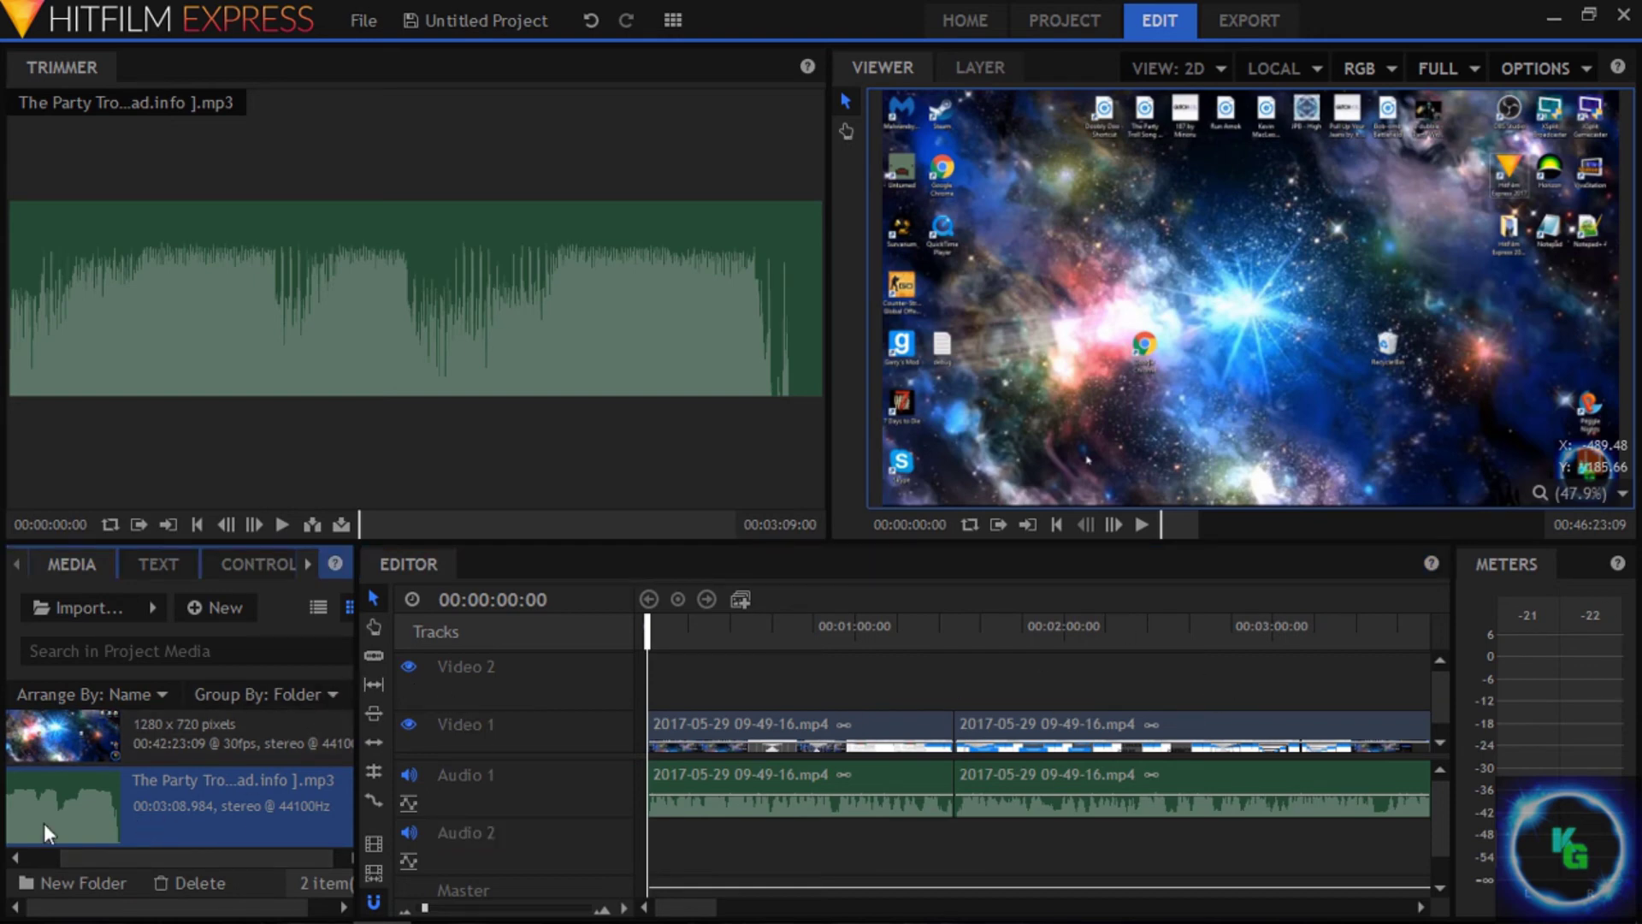
Step: Place The Party Troll Song at the start of Audio 2 and play the opening seconds together with the recording
left_click_drag(44, 822, 639, 845)
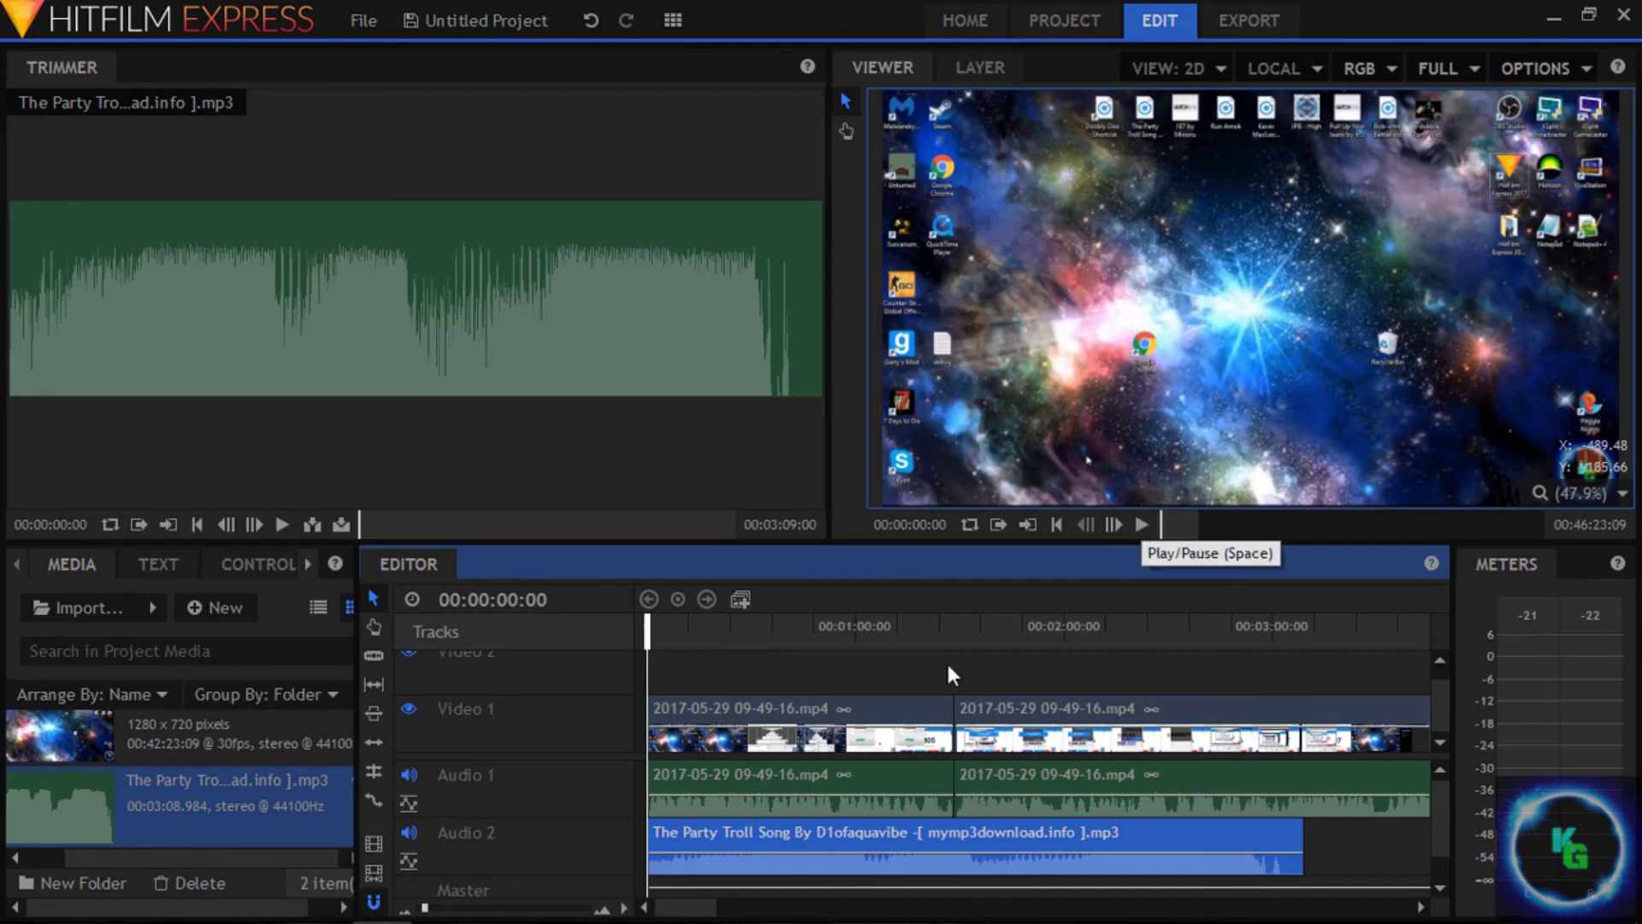
left_click(780, 855)
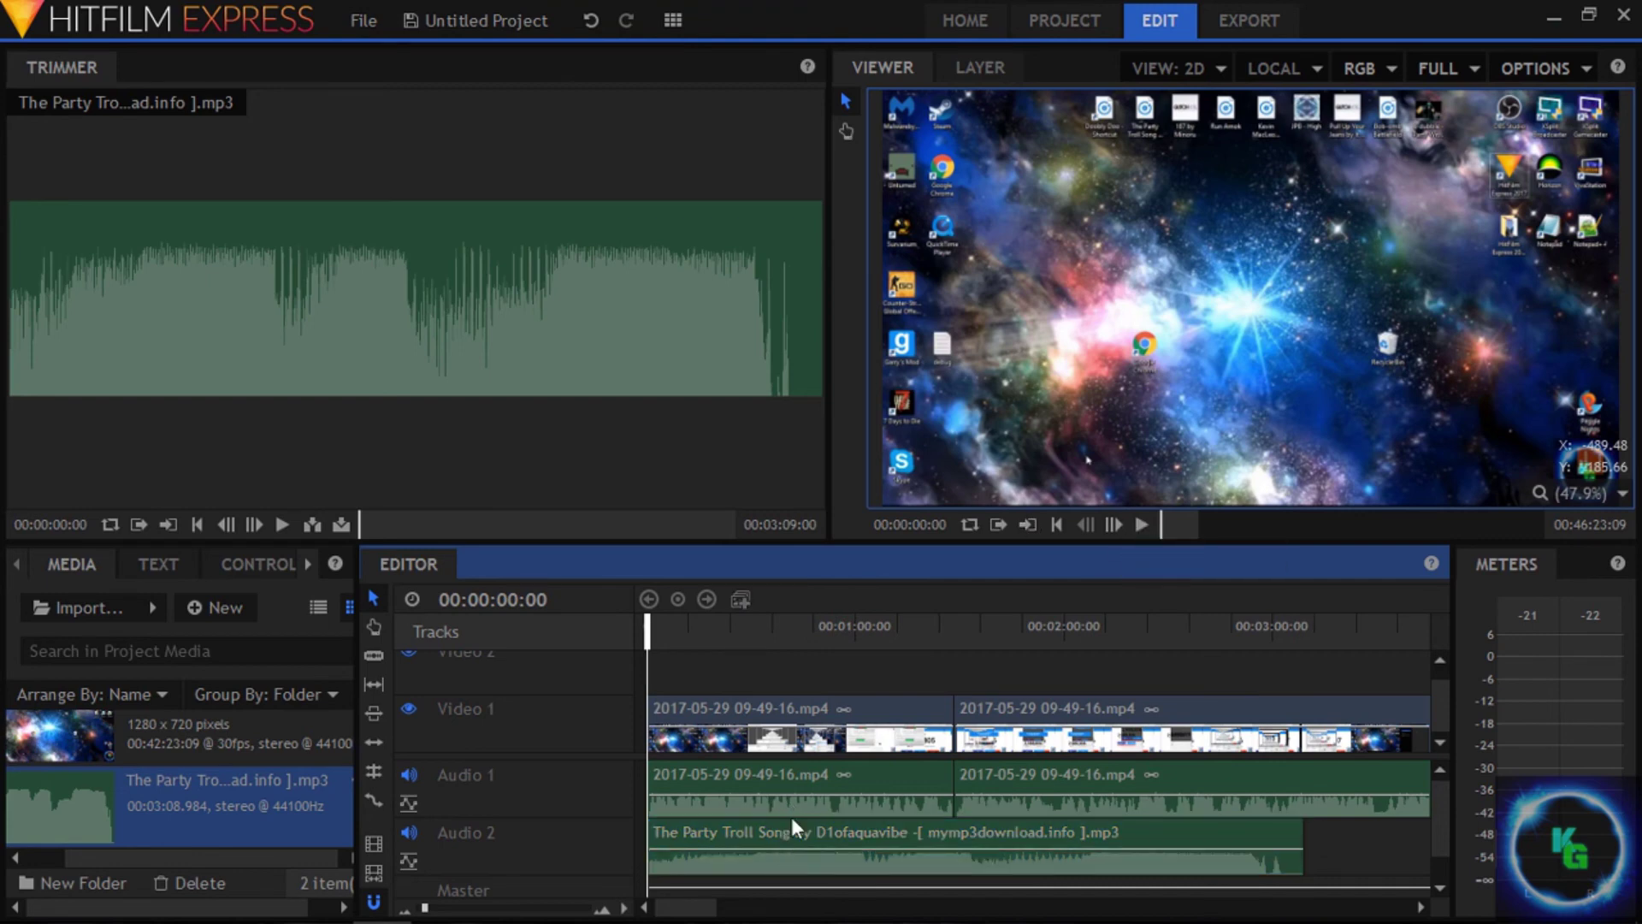
left_click(1141, 524)
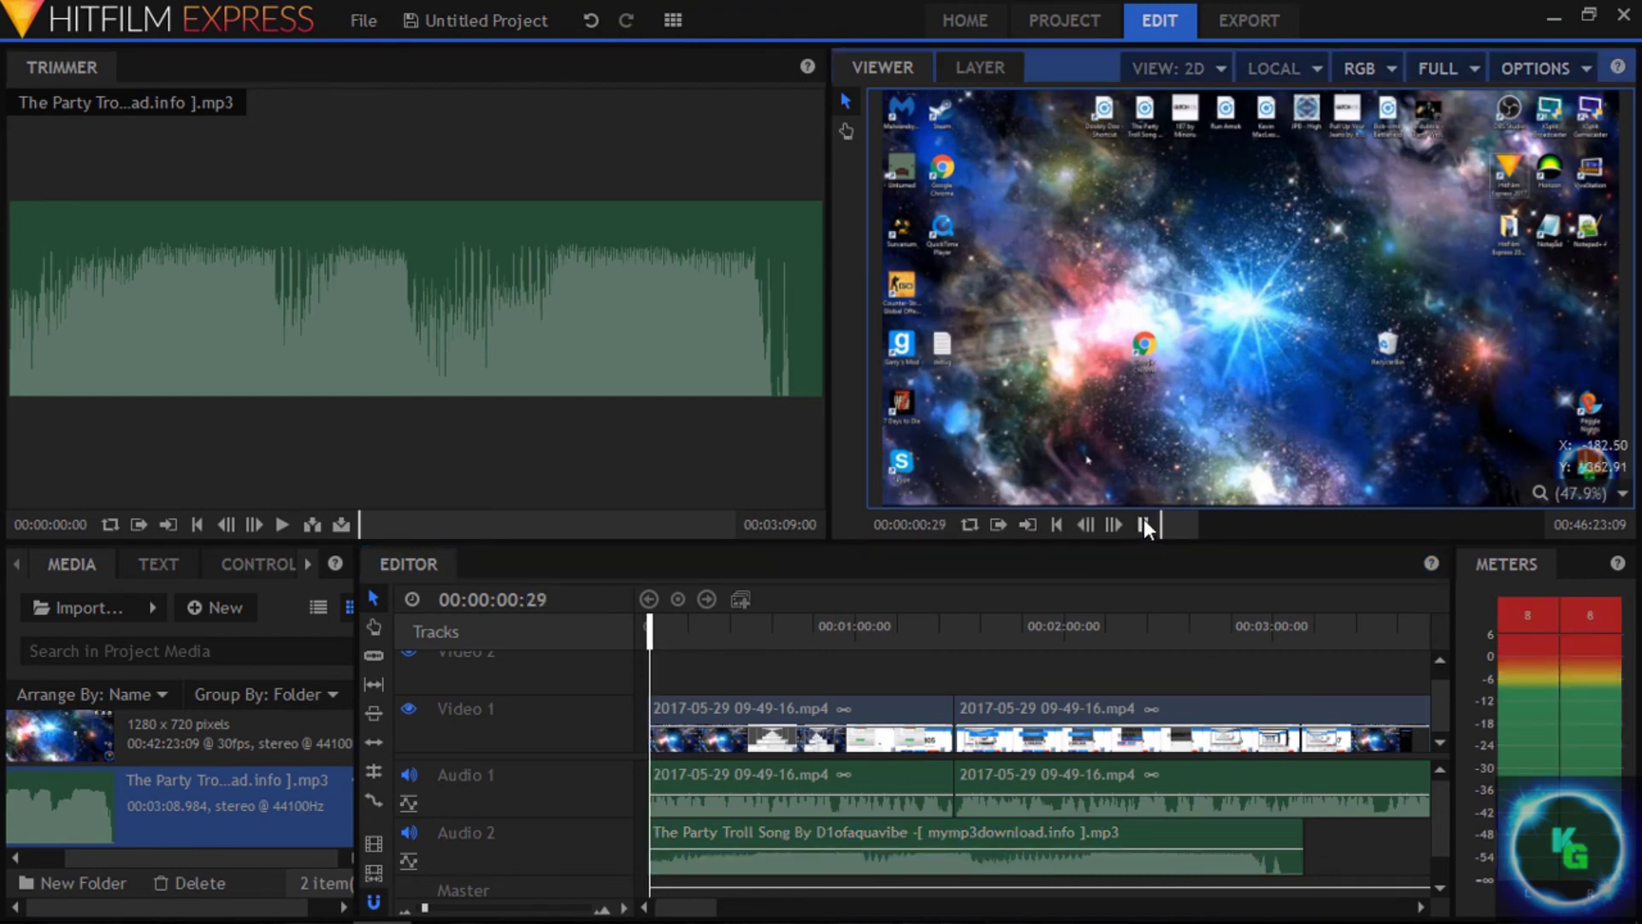
left_click(1145, 525)
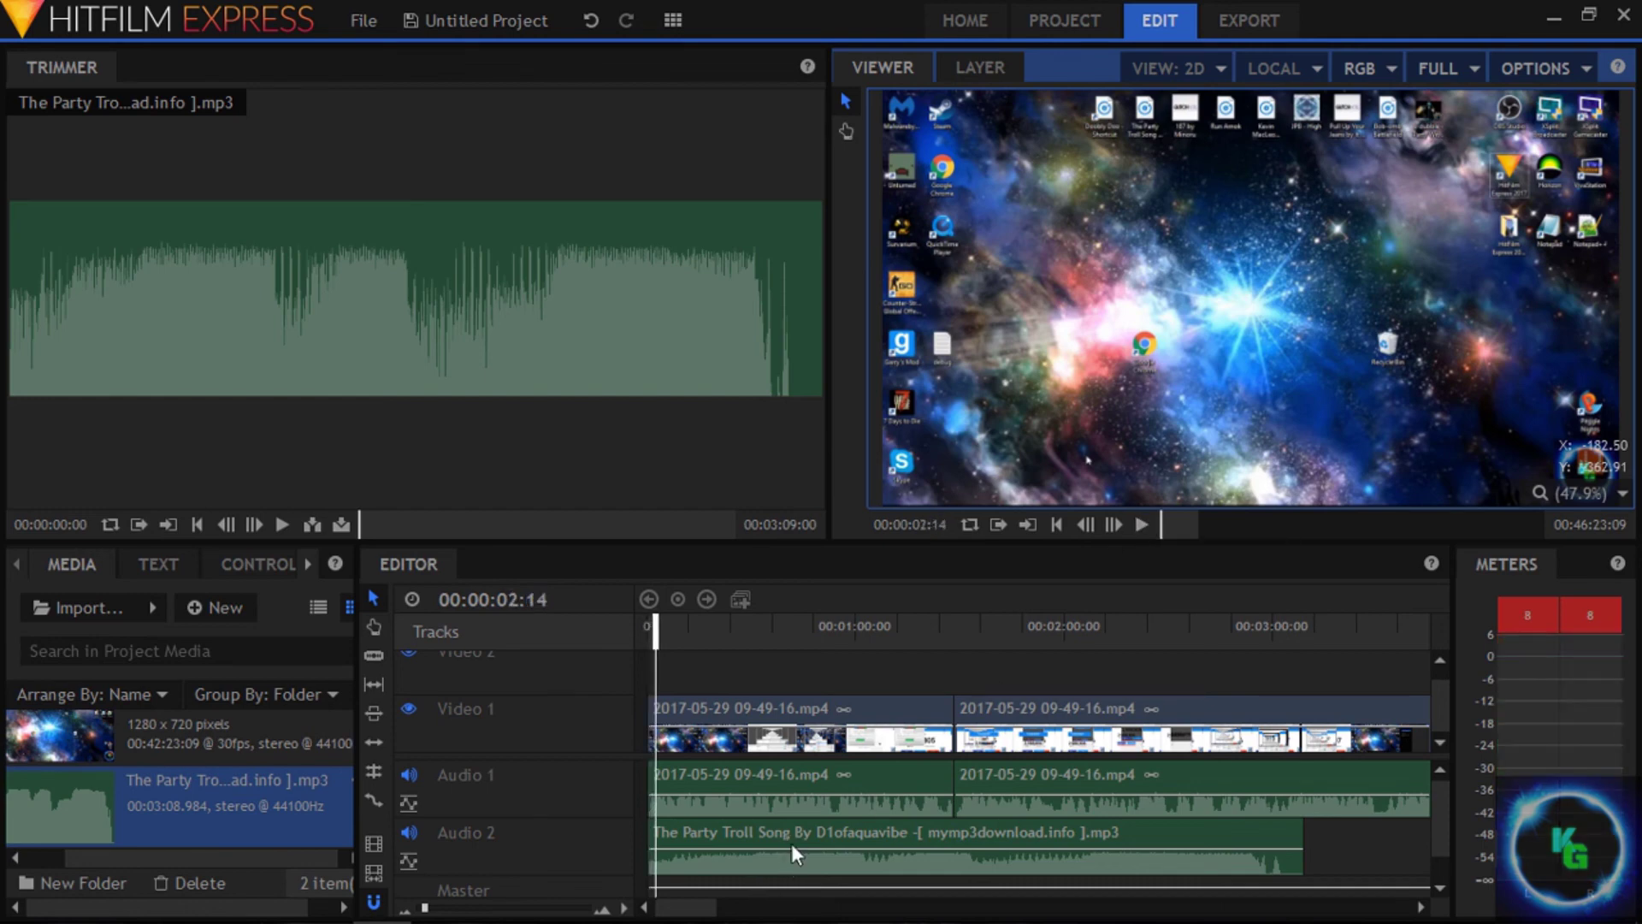
Step: Lower the volume level of the song clip on Audio 2 and replay the opening from the beginning
left_click_drag(786, 849, 777, 861)
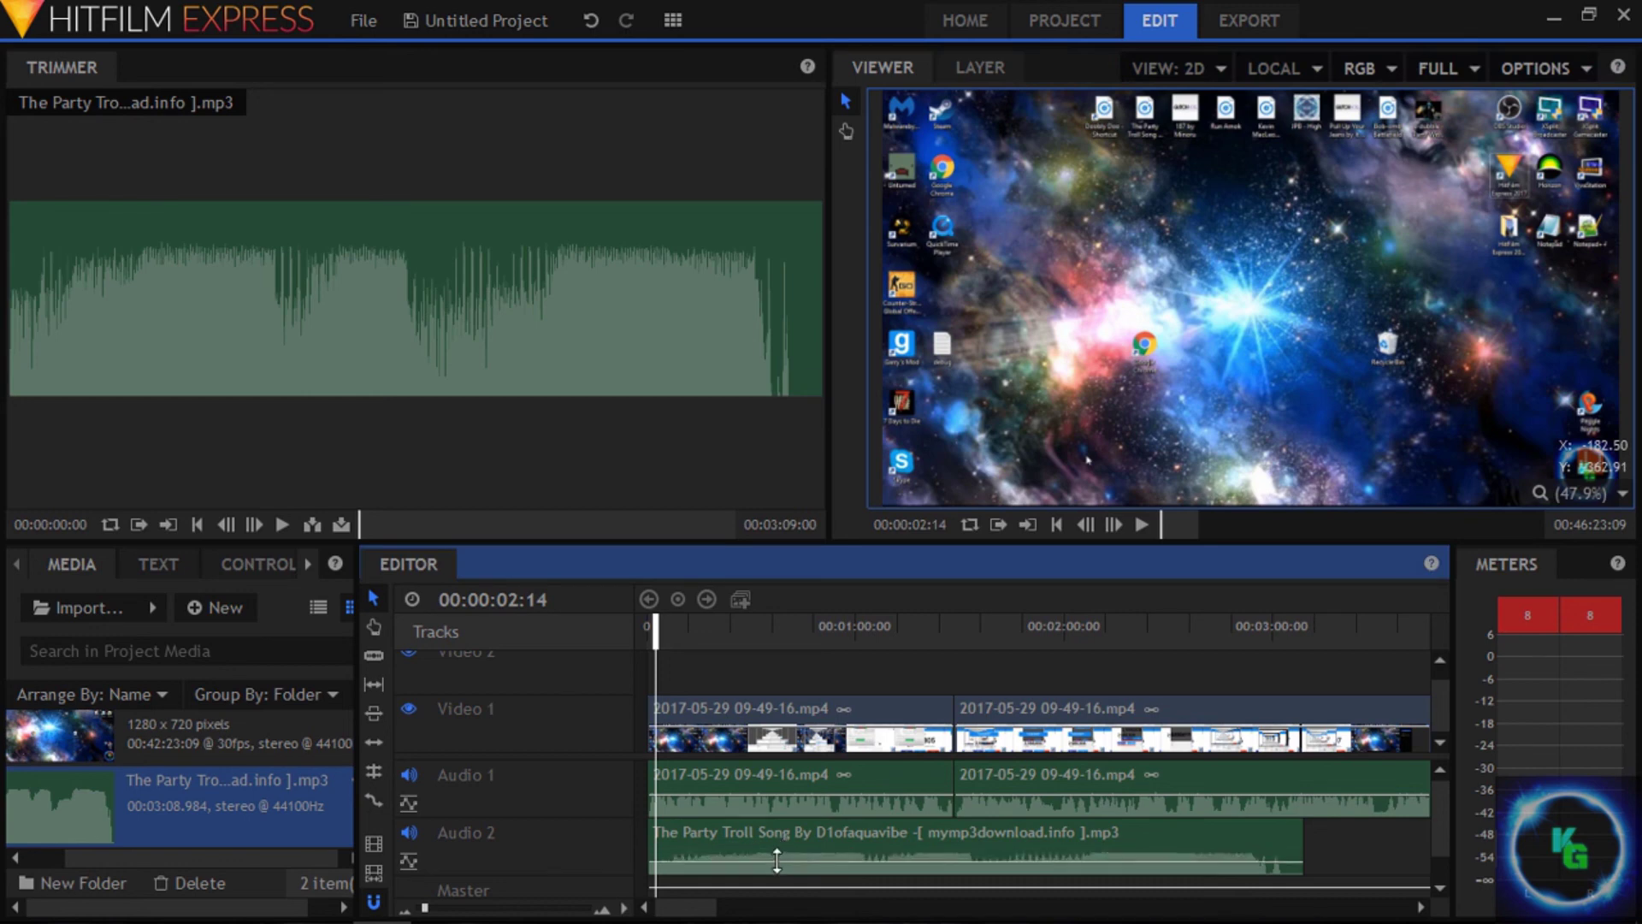
left_click_drag(655, 623, 645, 622)
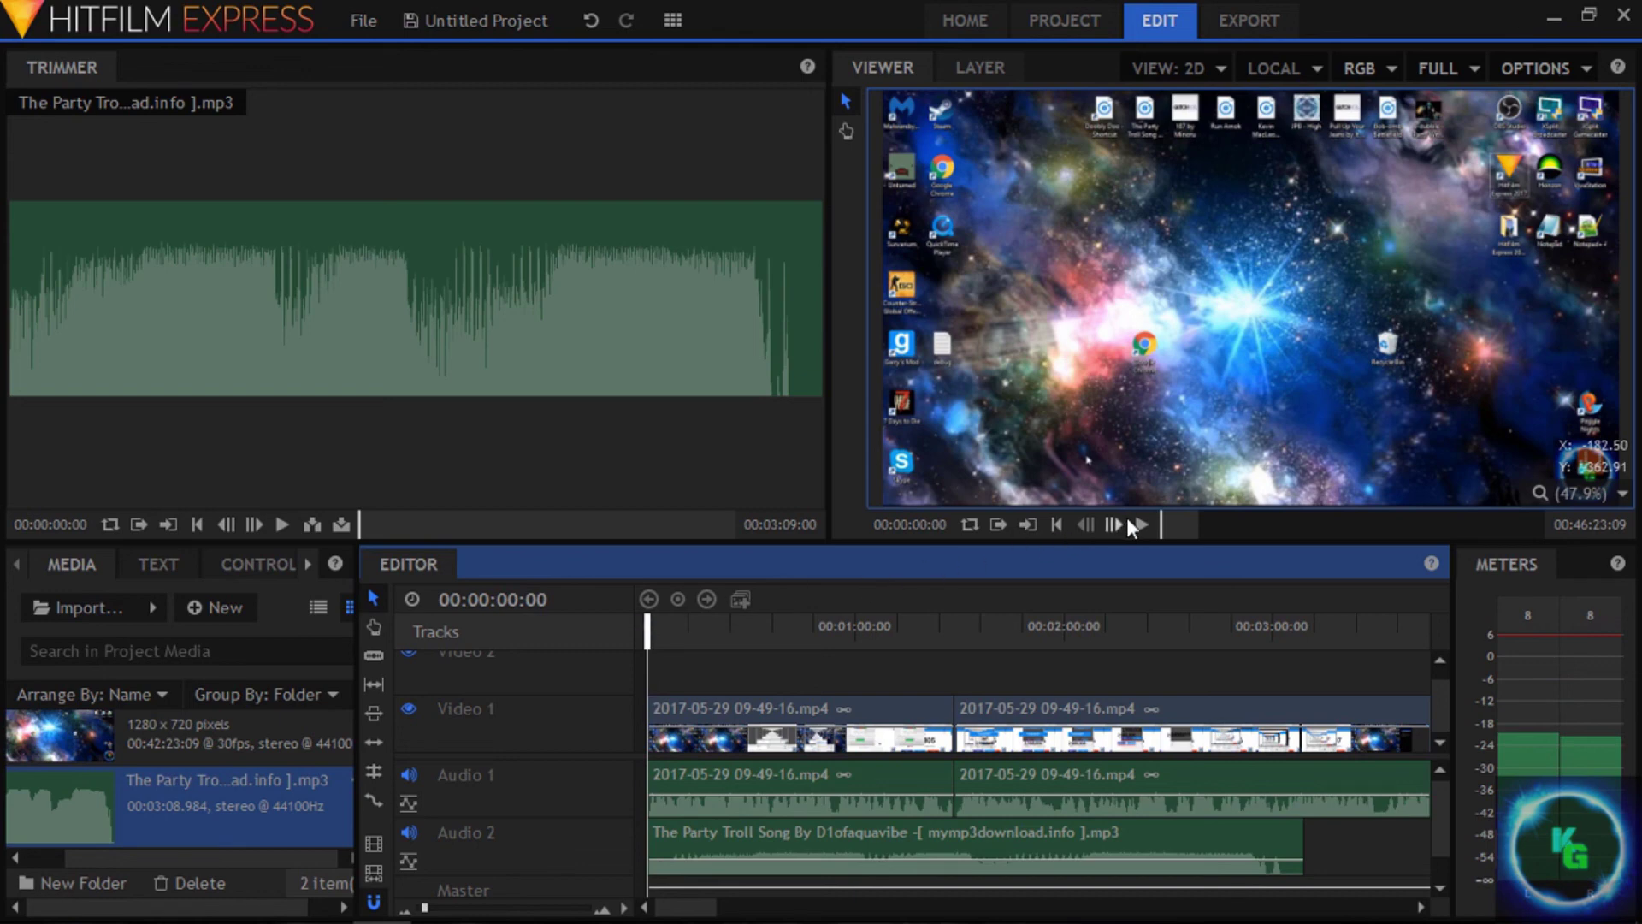
left_click(1138, 522)
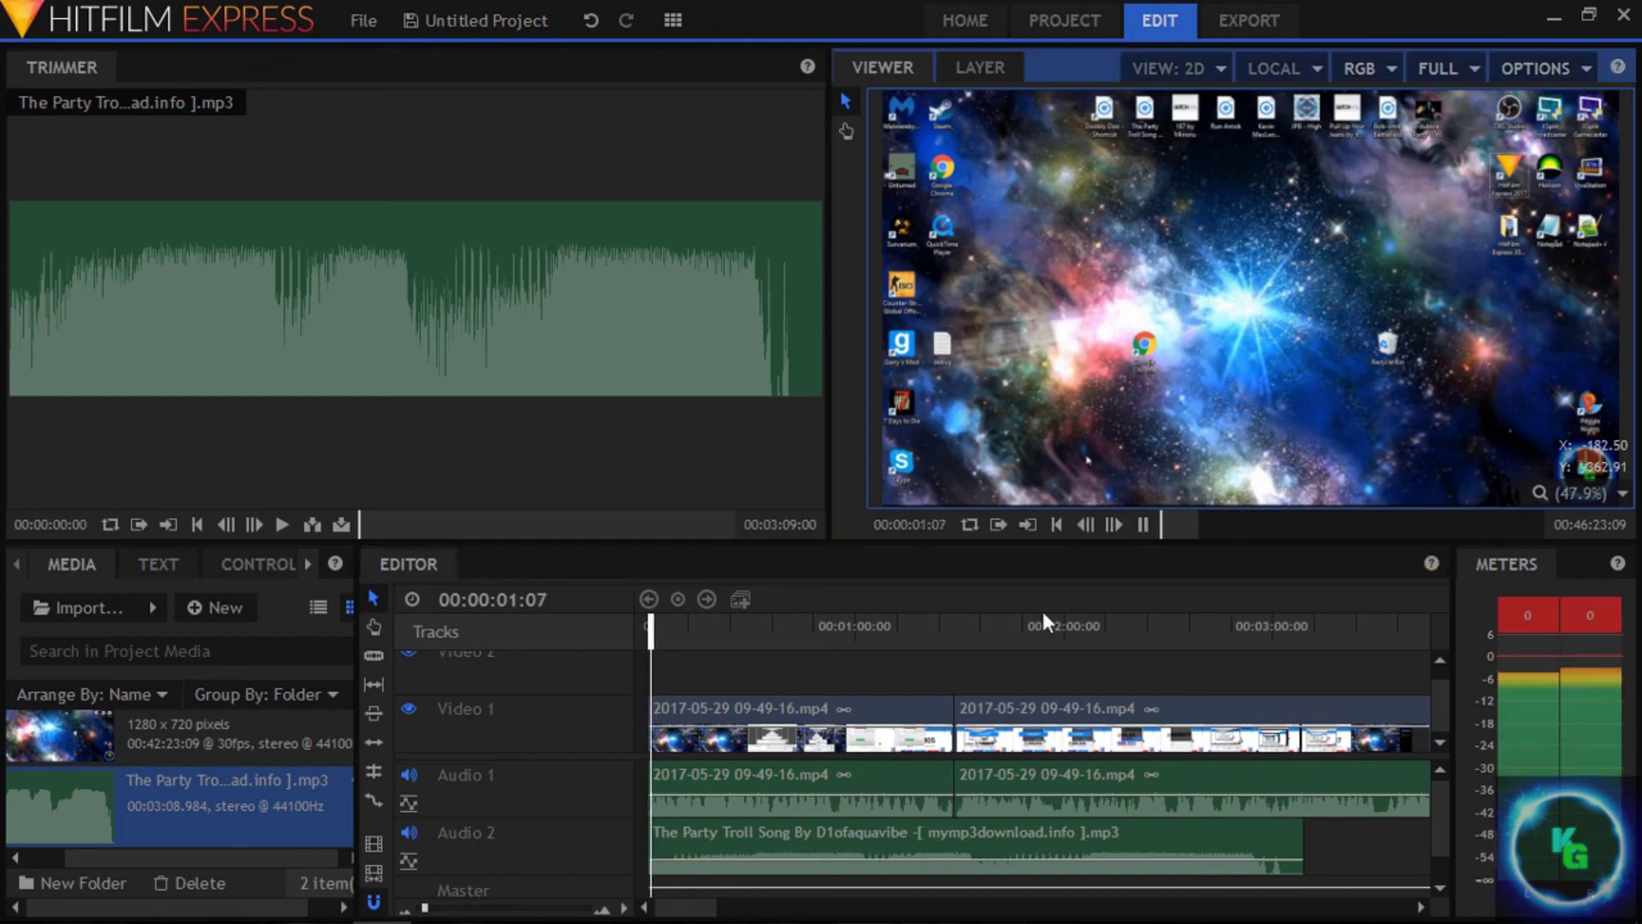
left_click(1138, 524)
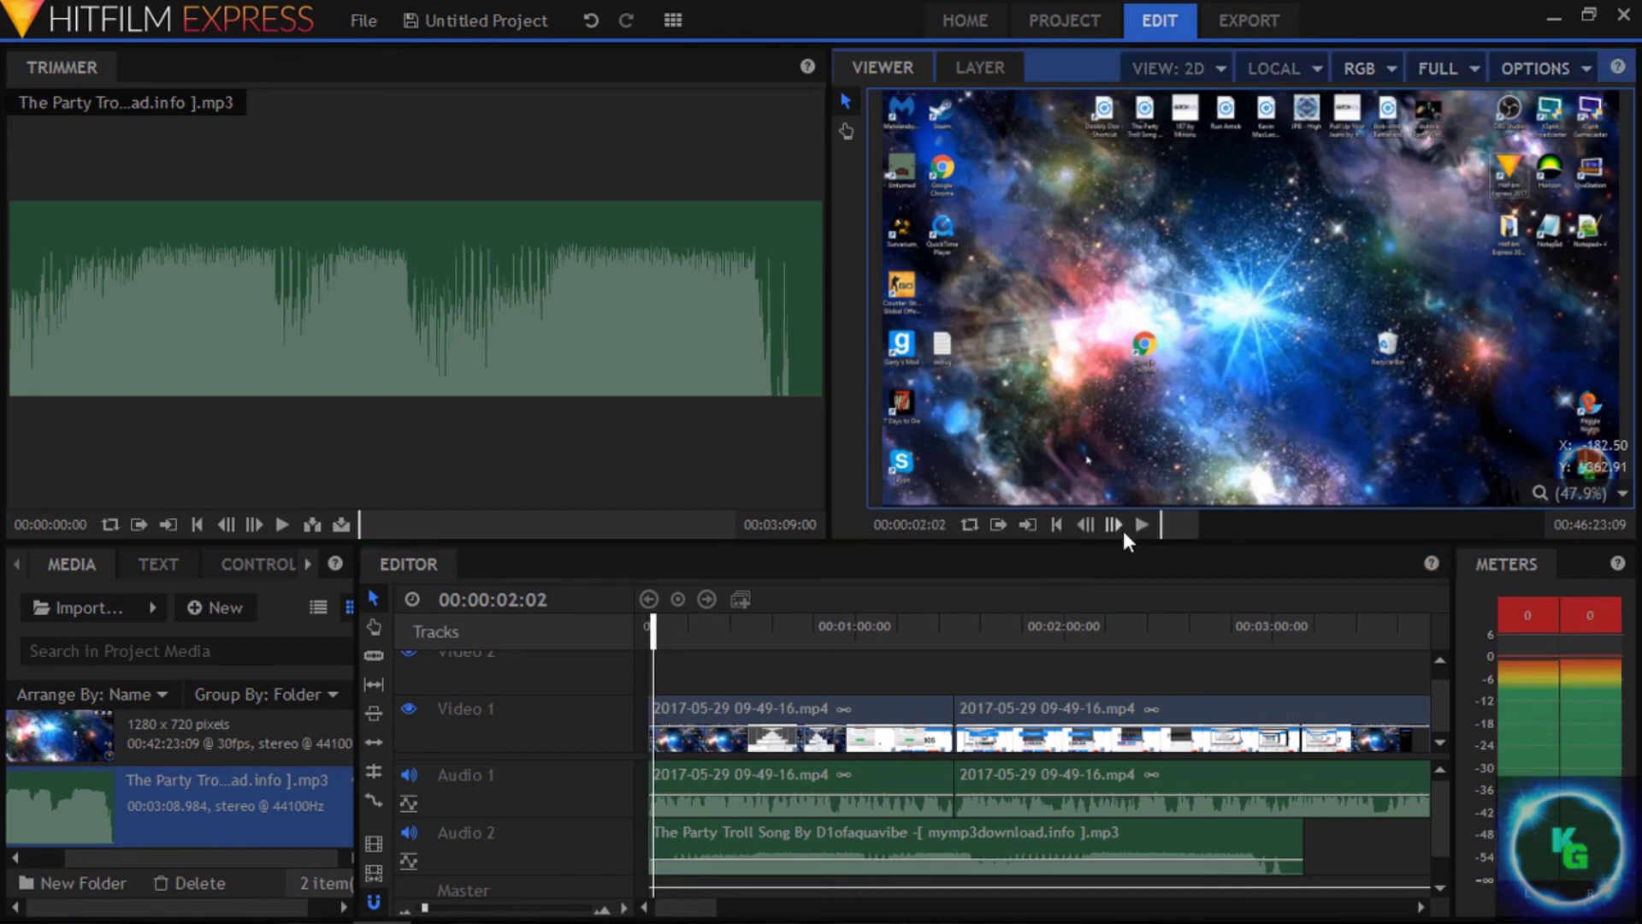
Step: Readjust the song clip's volume level and play about seven seconds from the start to check the sound balance
left_click(892, 855)
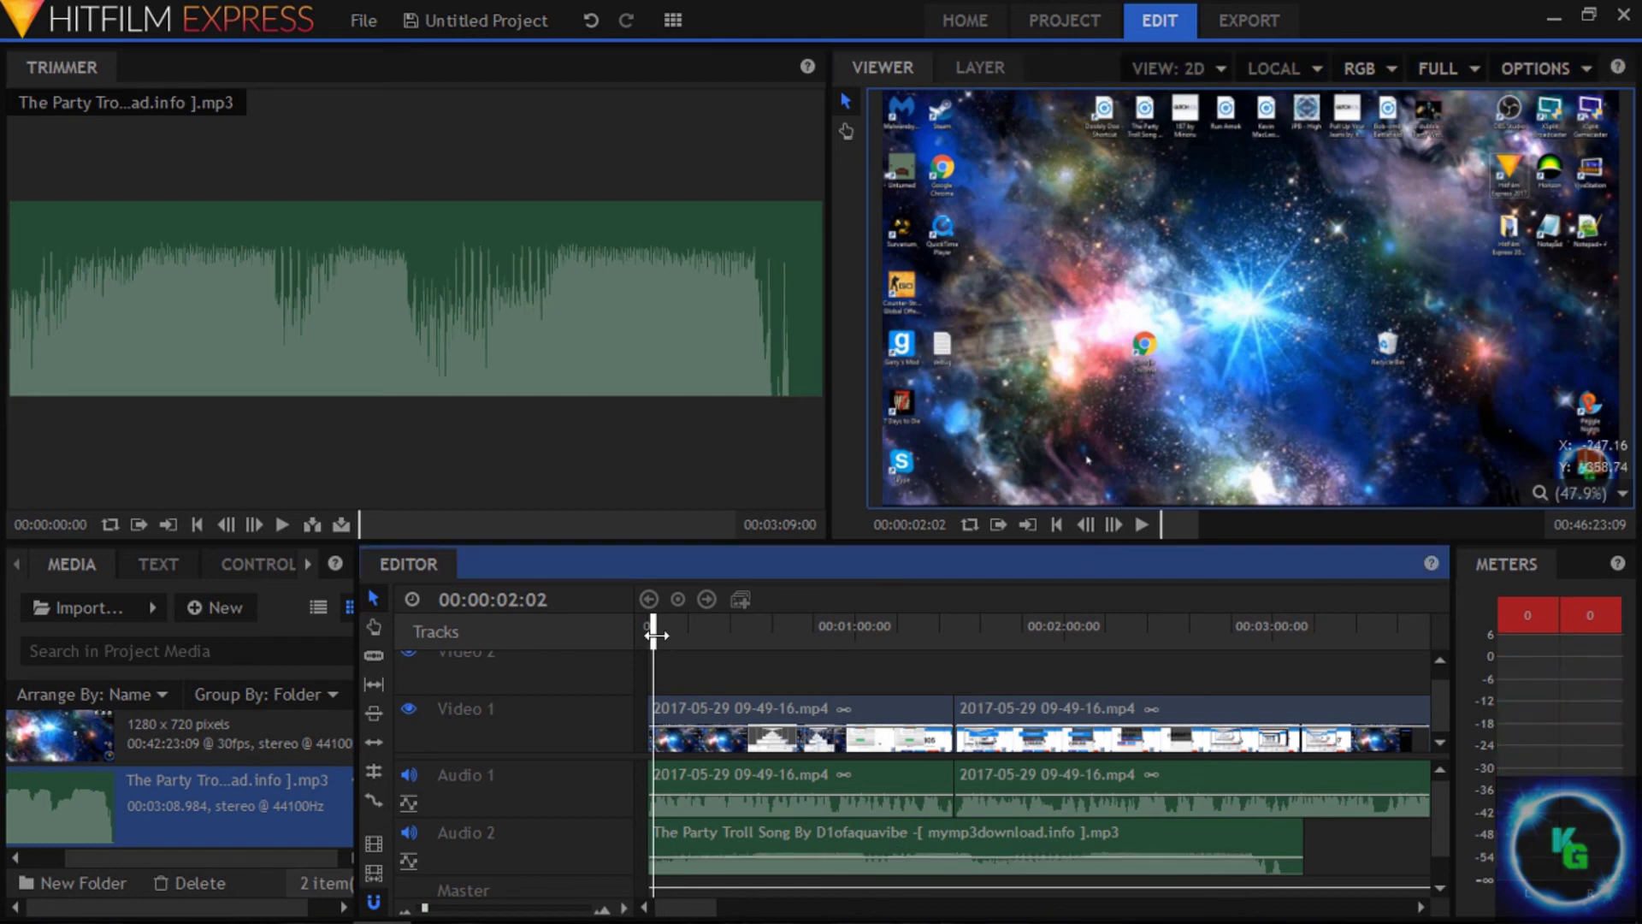
left_click_drag(656, 634, 646, 633)
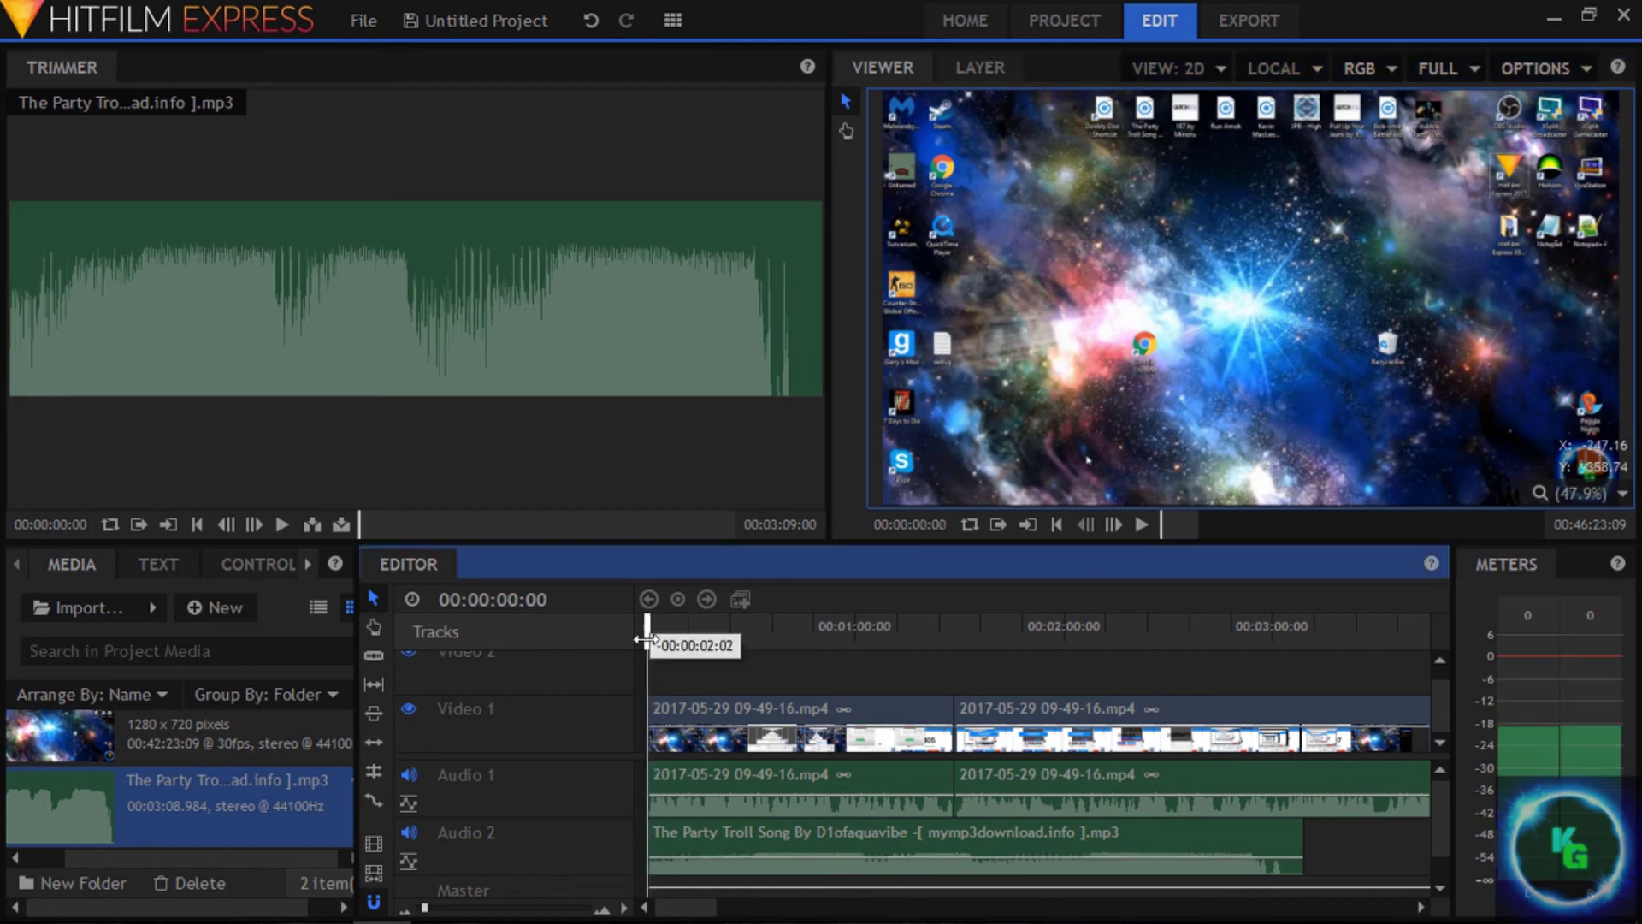
left_click(1142, 525)
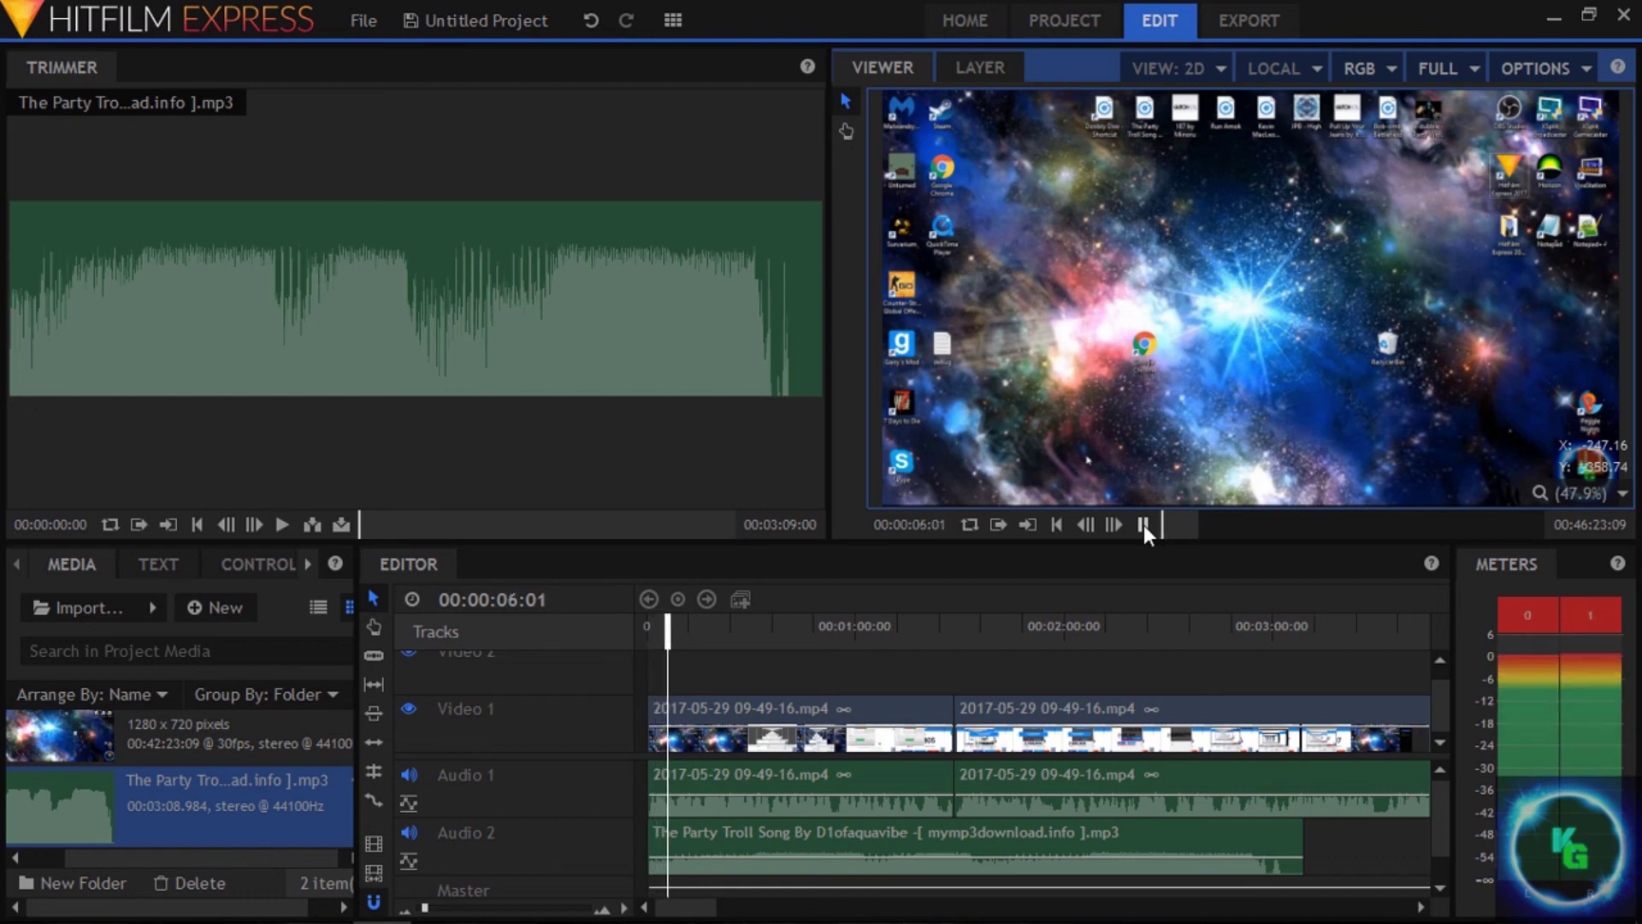
left_click(1142, 525)
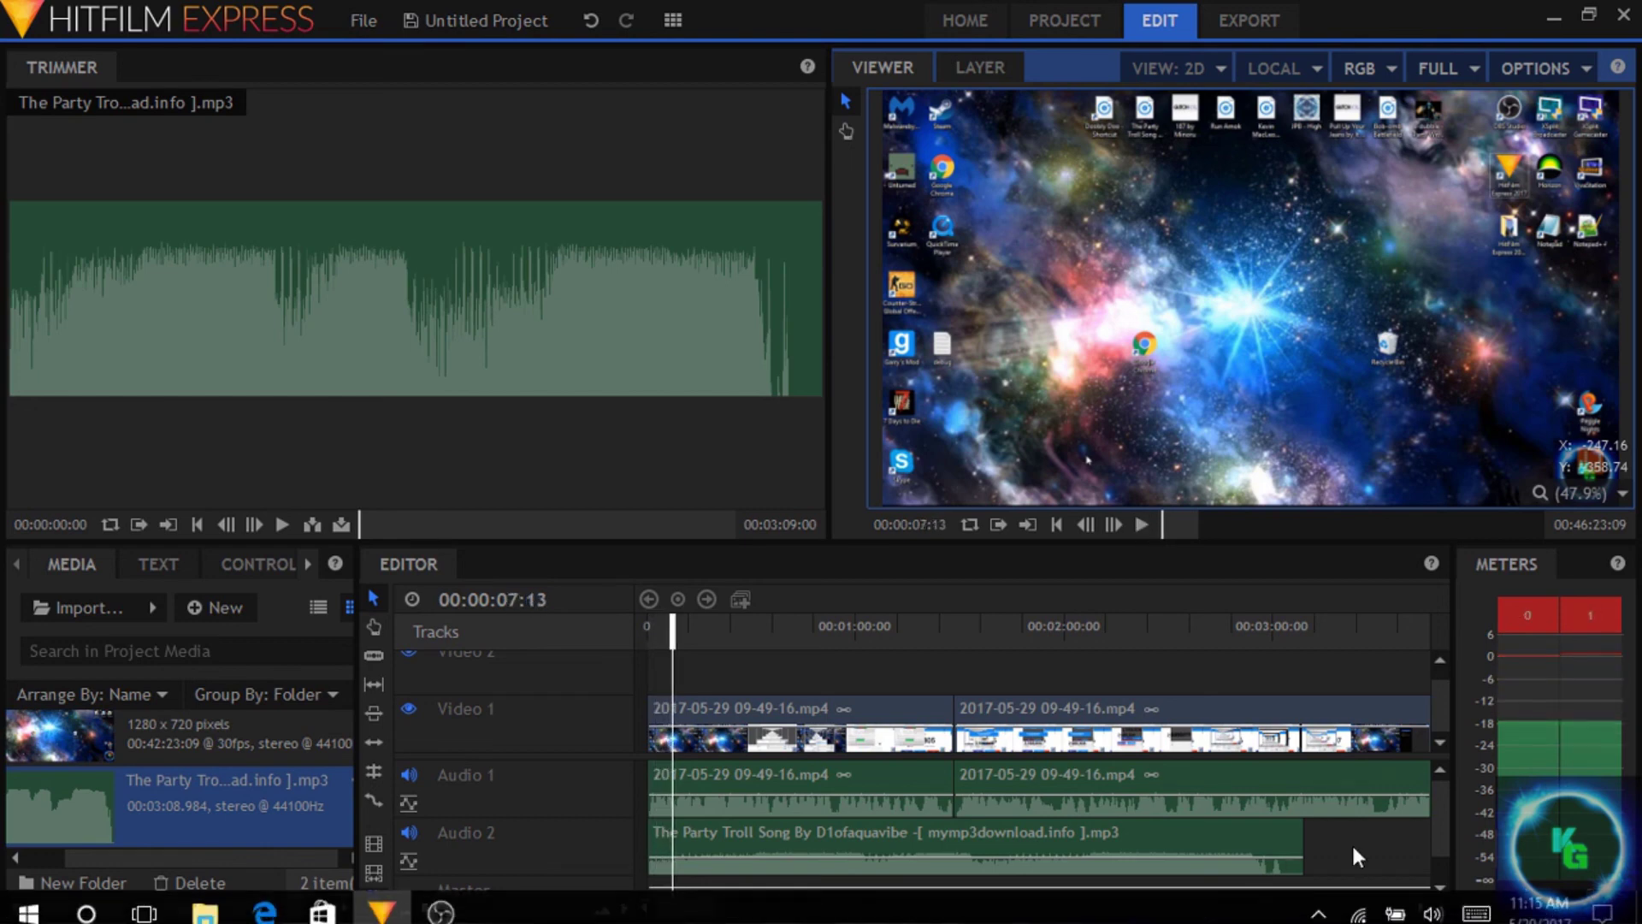
Step: Delete The Party Troll Song clip from the Audio 2 track
left_click(1293, 834)
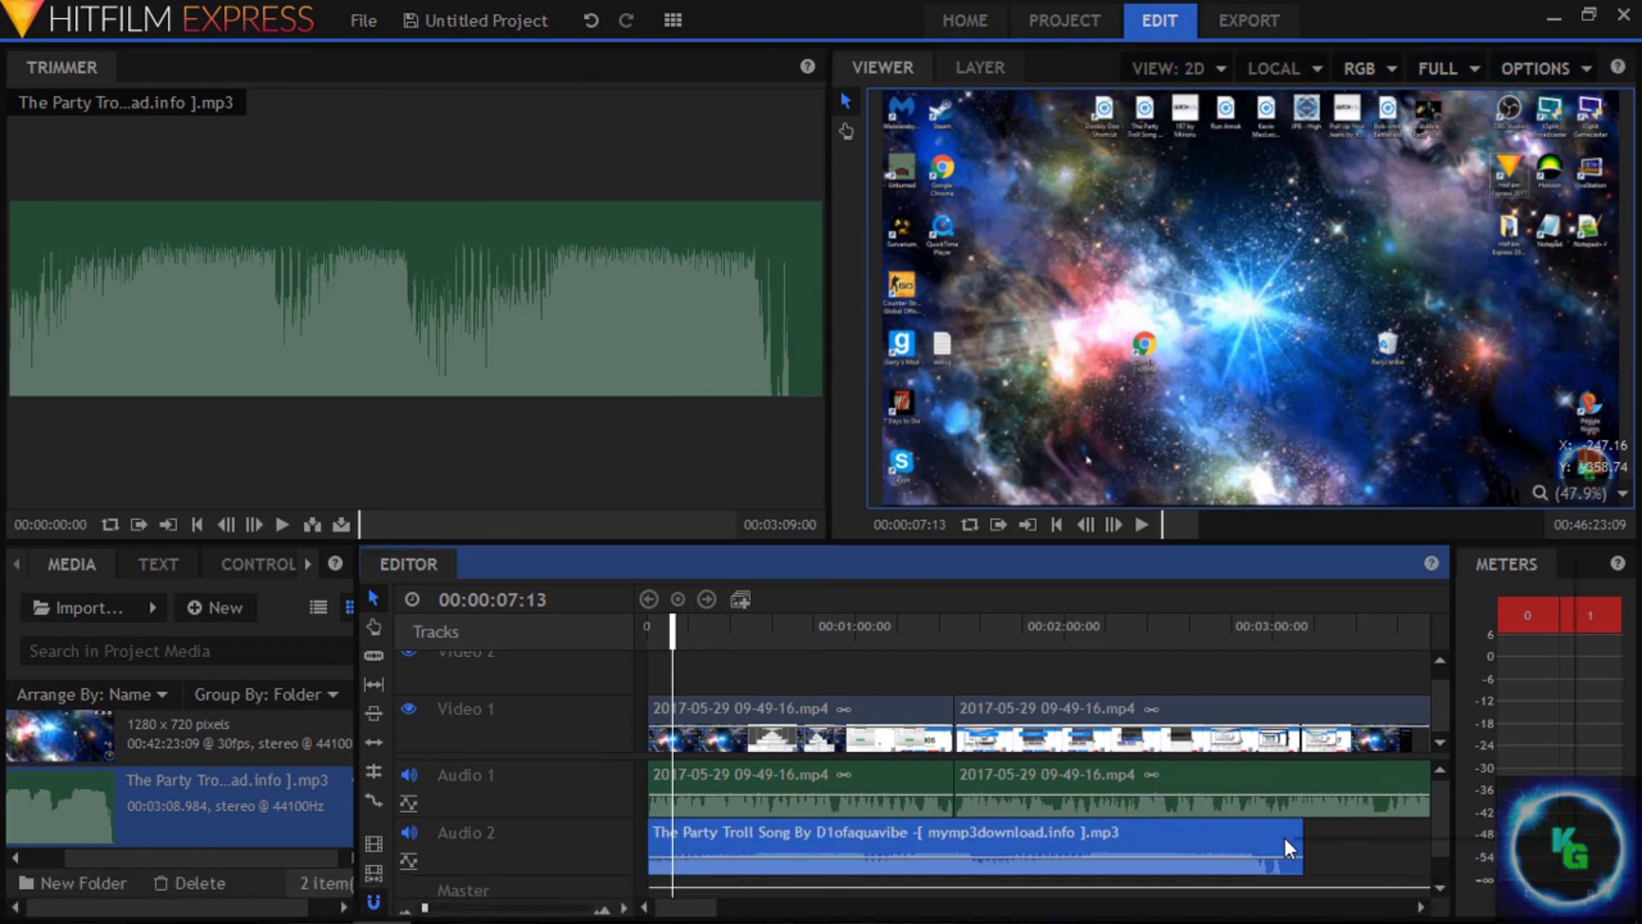
right_click(1285, 838)
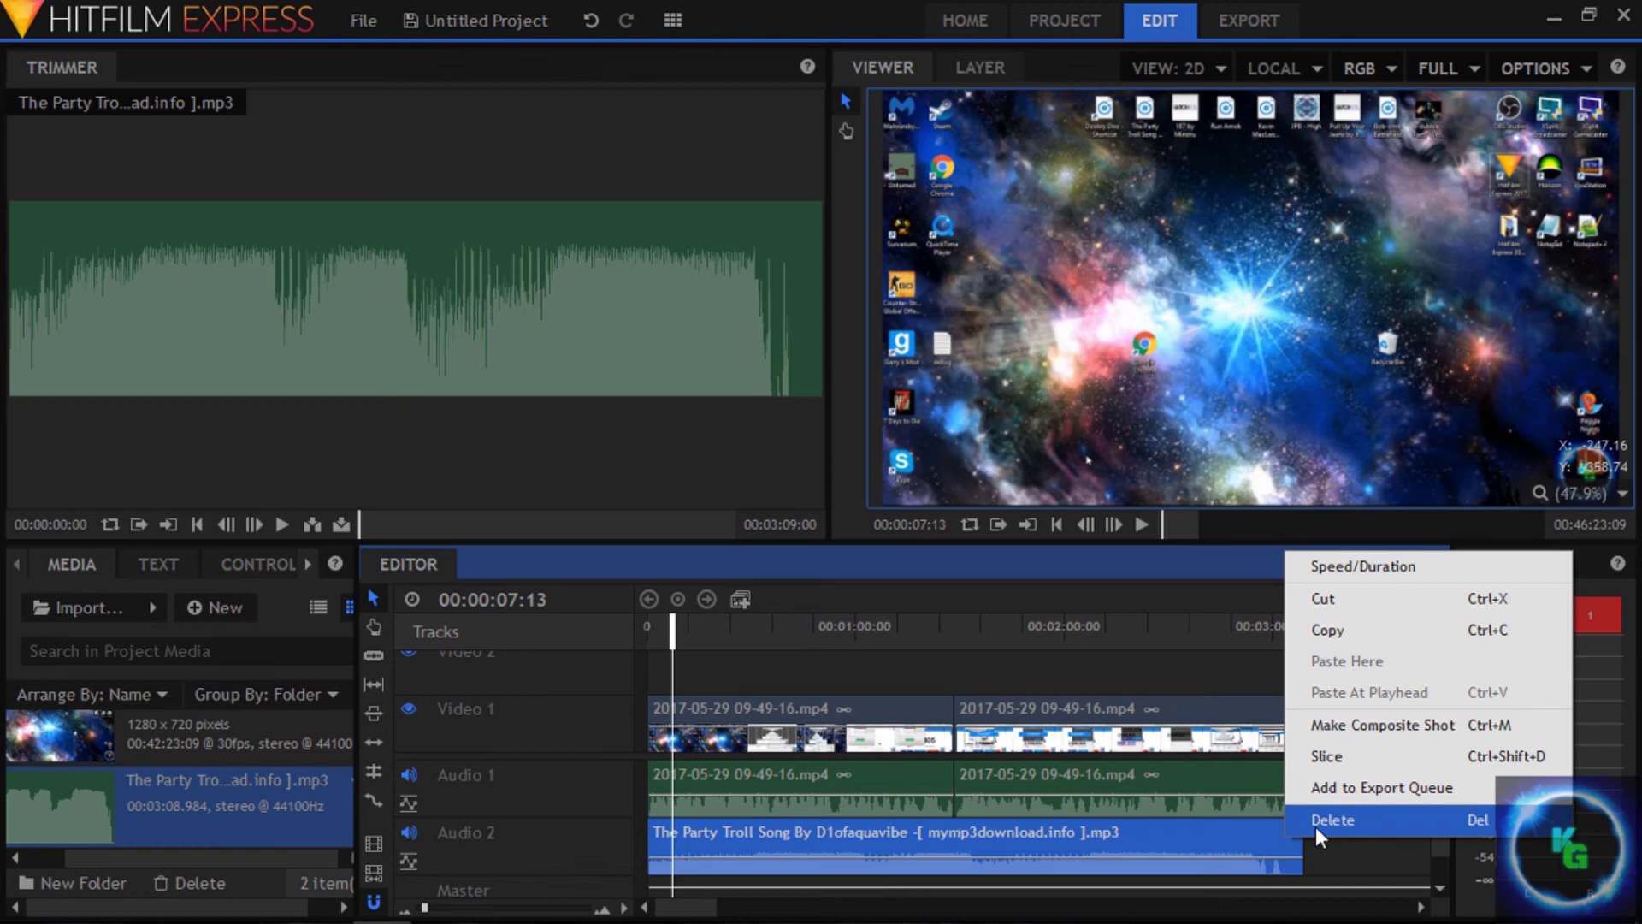
left_click(1331, 820)
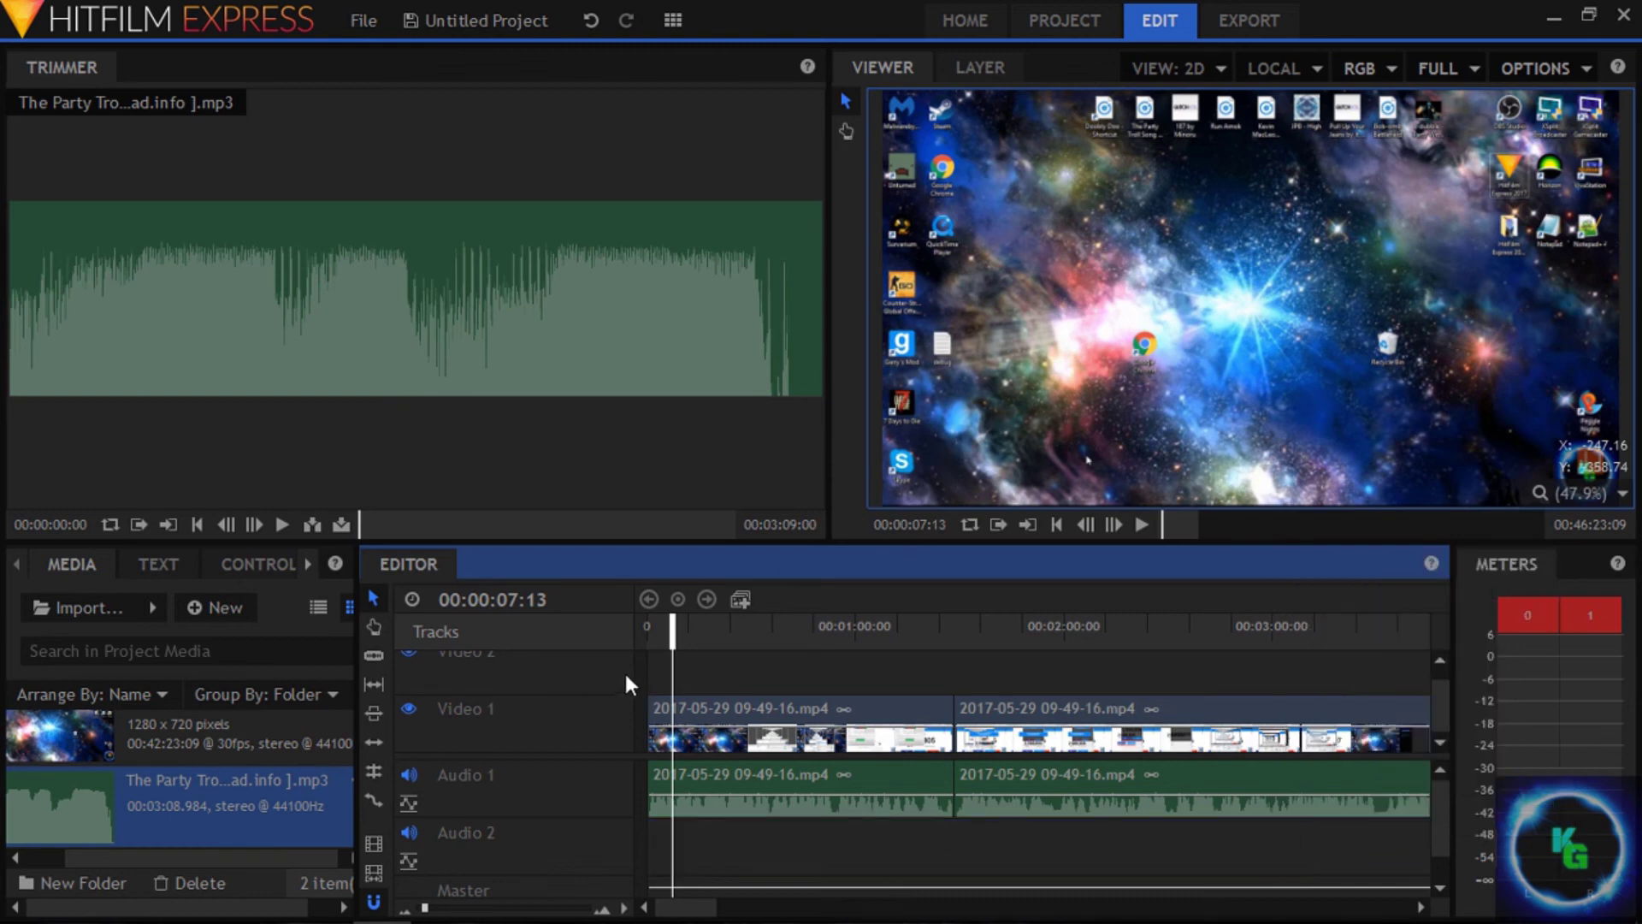